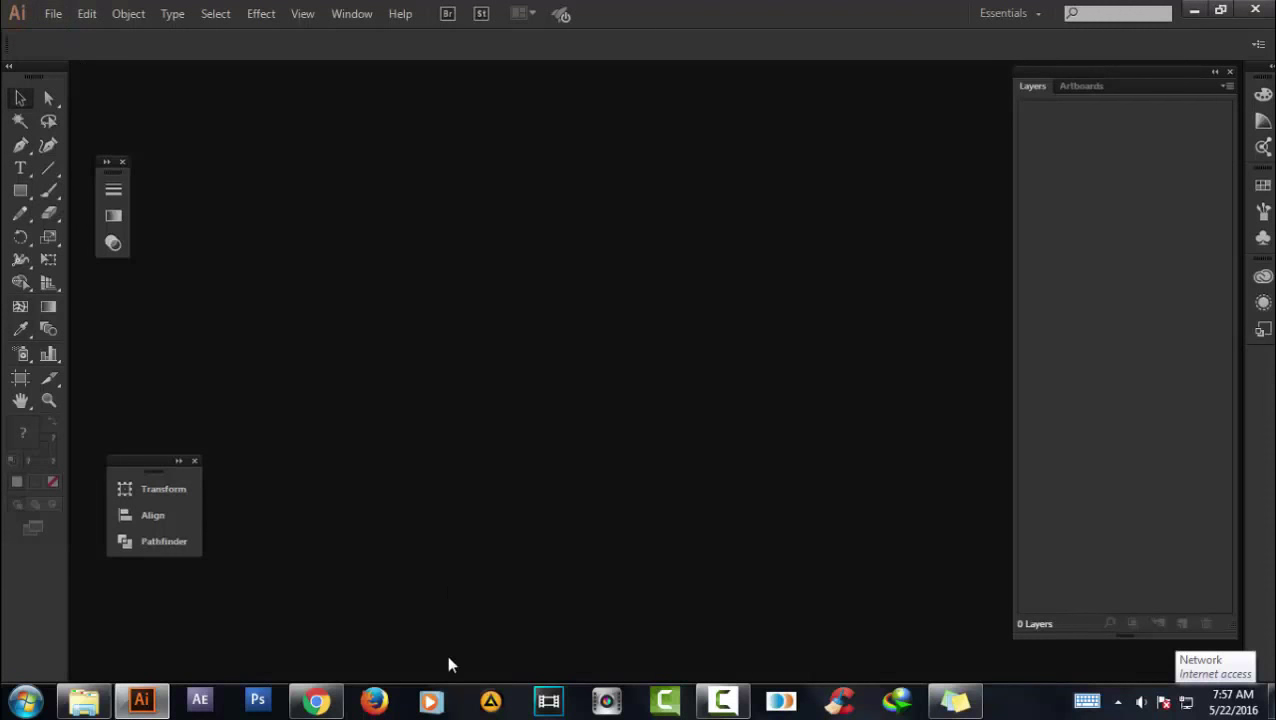
Play 'Lost In the Sahara' in AIMP at a lowered volume, then minimize the player
{"action": "left_click", "coordinate": [490, 703]}
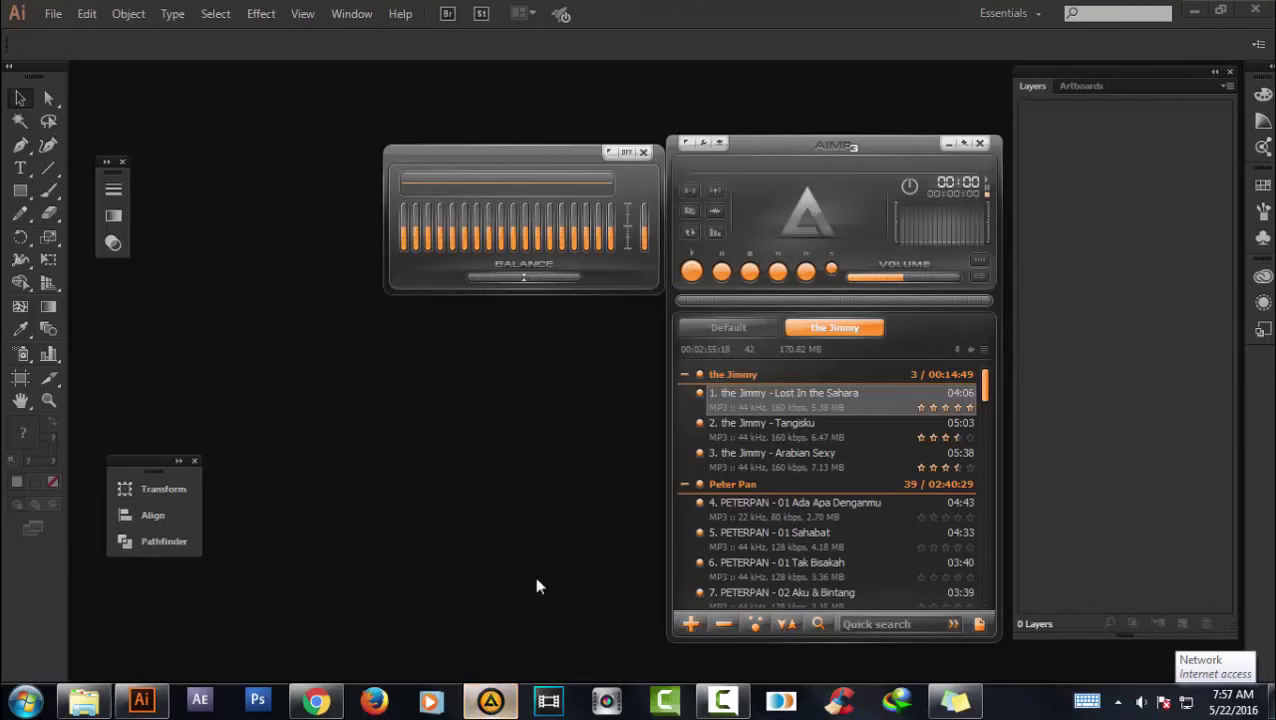
{"action": "double_click", "coordinate": [815, 398]}
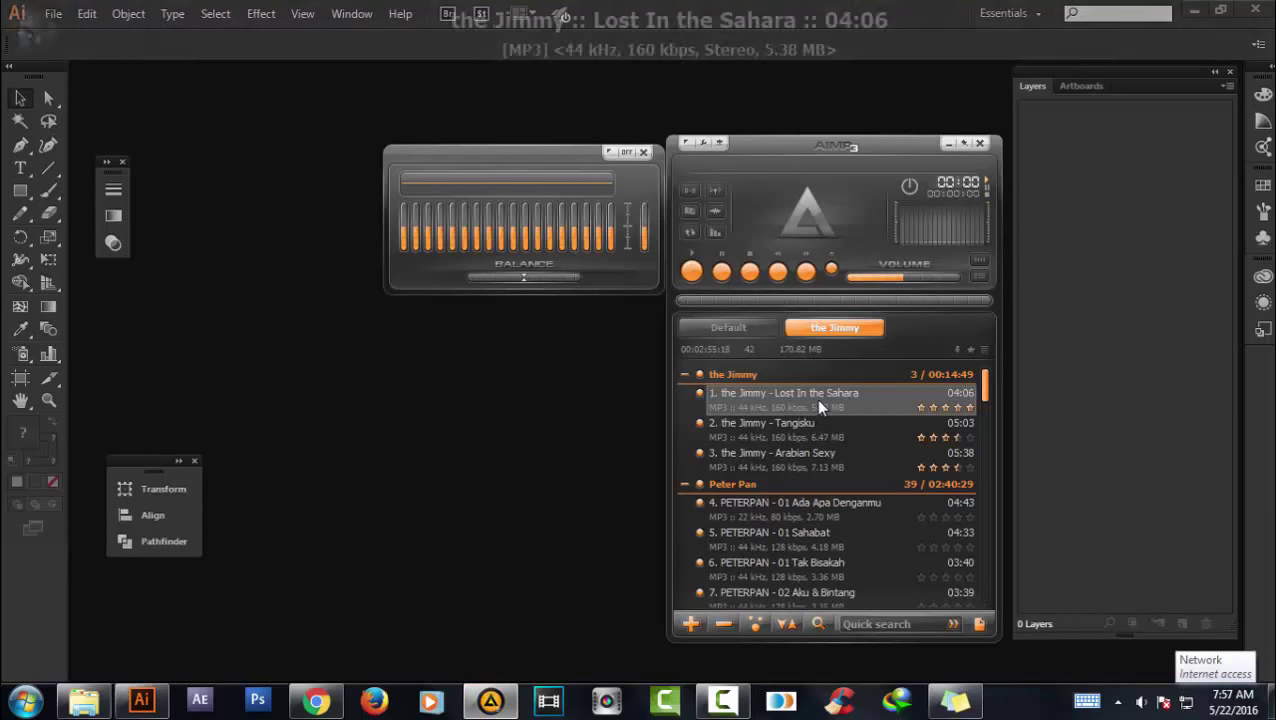
{"action": "left_click_drag", "start_coordinate": [896, 287], "coordinate": [891, 287]}
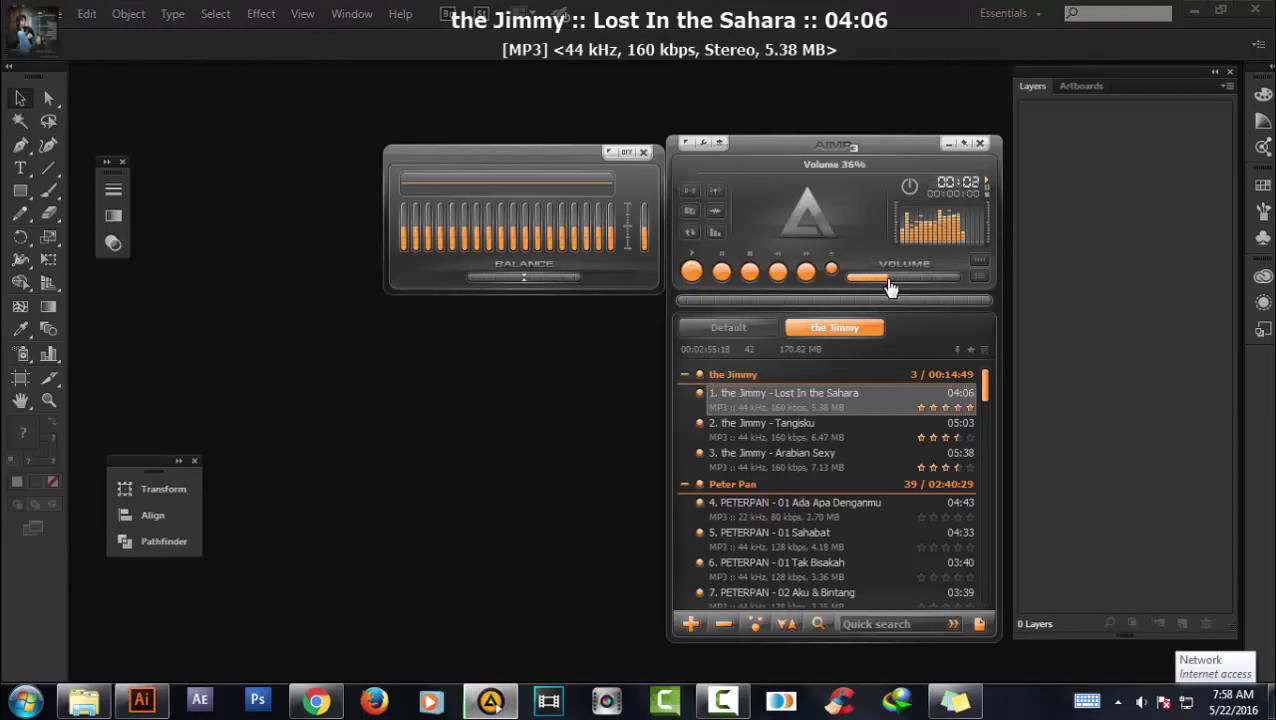
{"action": "left_click", "coordinate": [947, 144]}
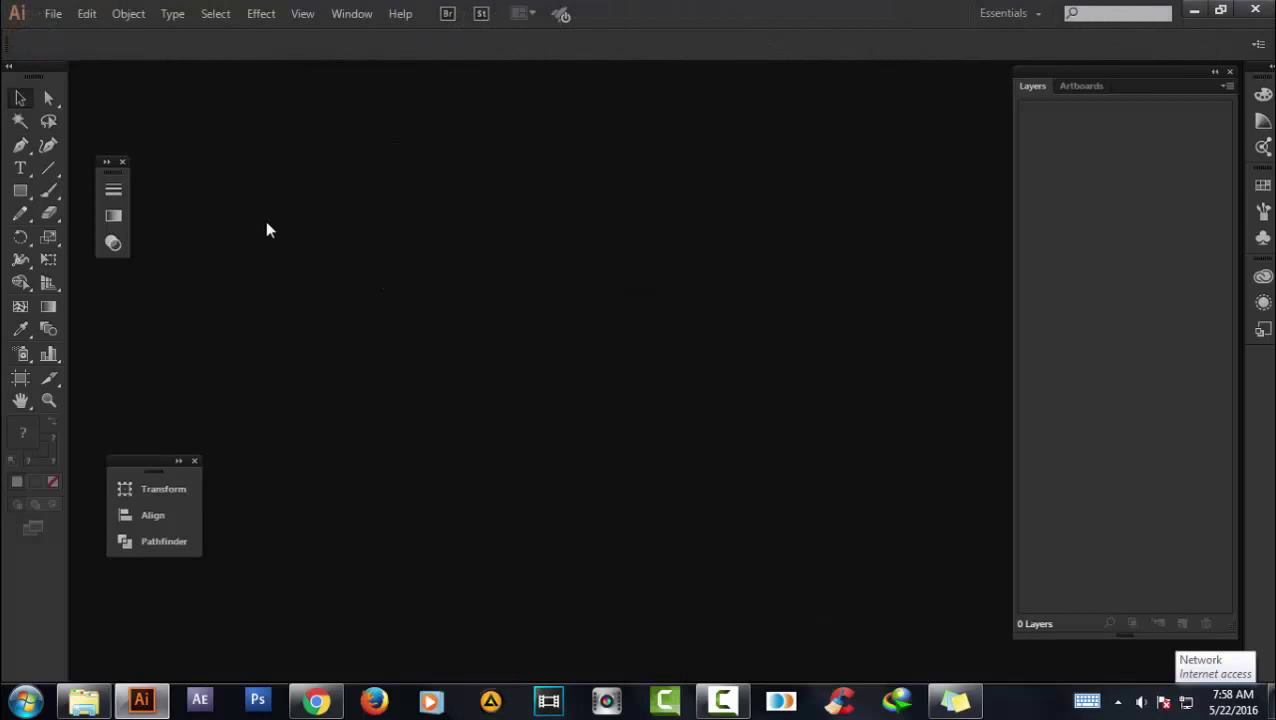
Create a new blank A4 document (595.28 × 841.89 pt) via File > New
{"action": "left_click", "coordinate": [54, 17]}
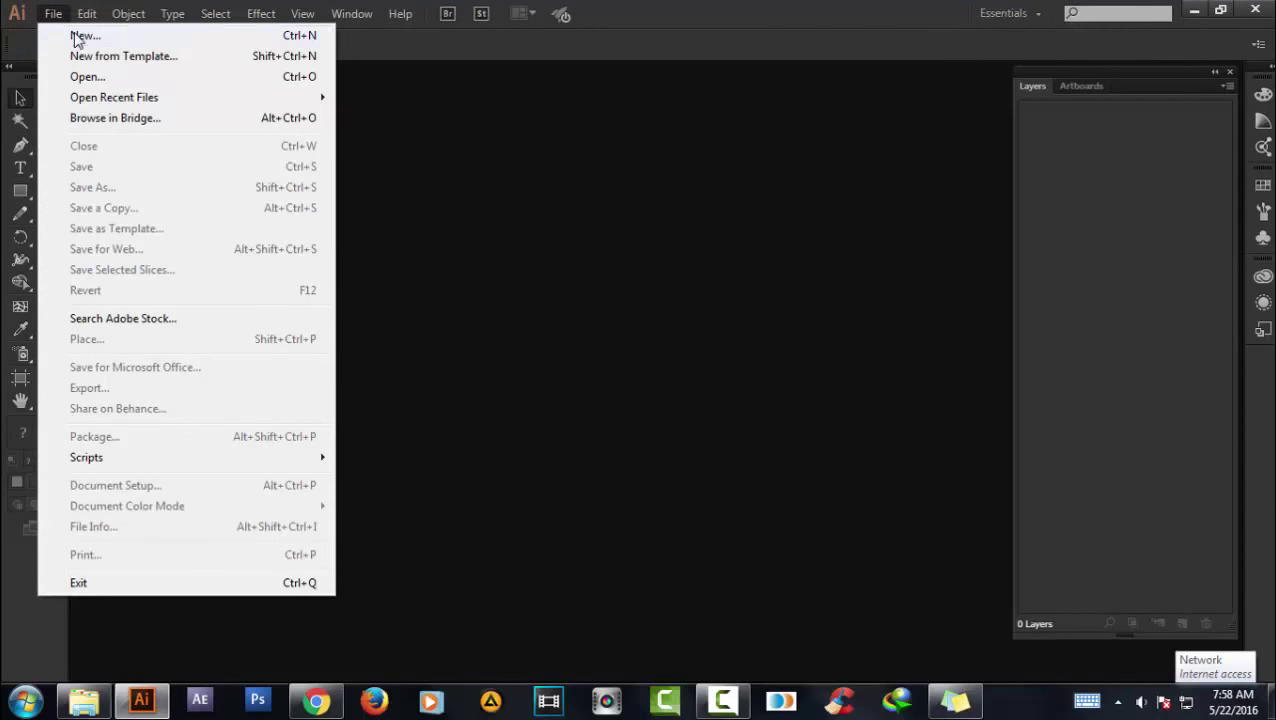
{"action": "left_click", "coordinate": [76, 38]}
{"action": "left_click", "coordinate": [612, 284]}
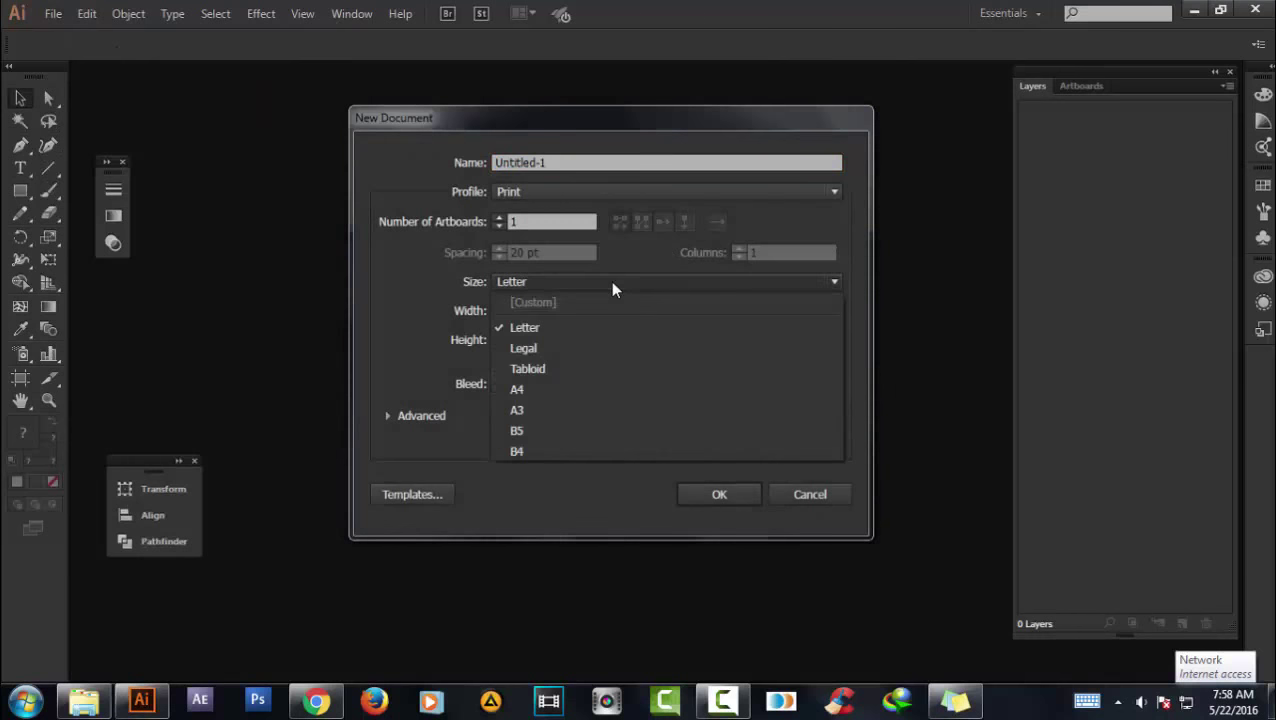
{"action": "left_click", "coordinate": [613, 284]}
{"action": "left_click", "coordinate": [632, 392]}
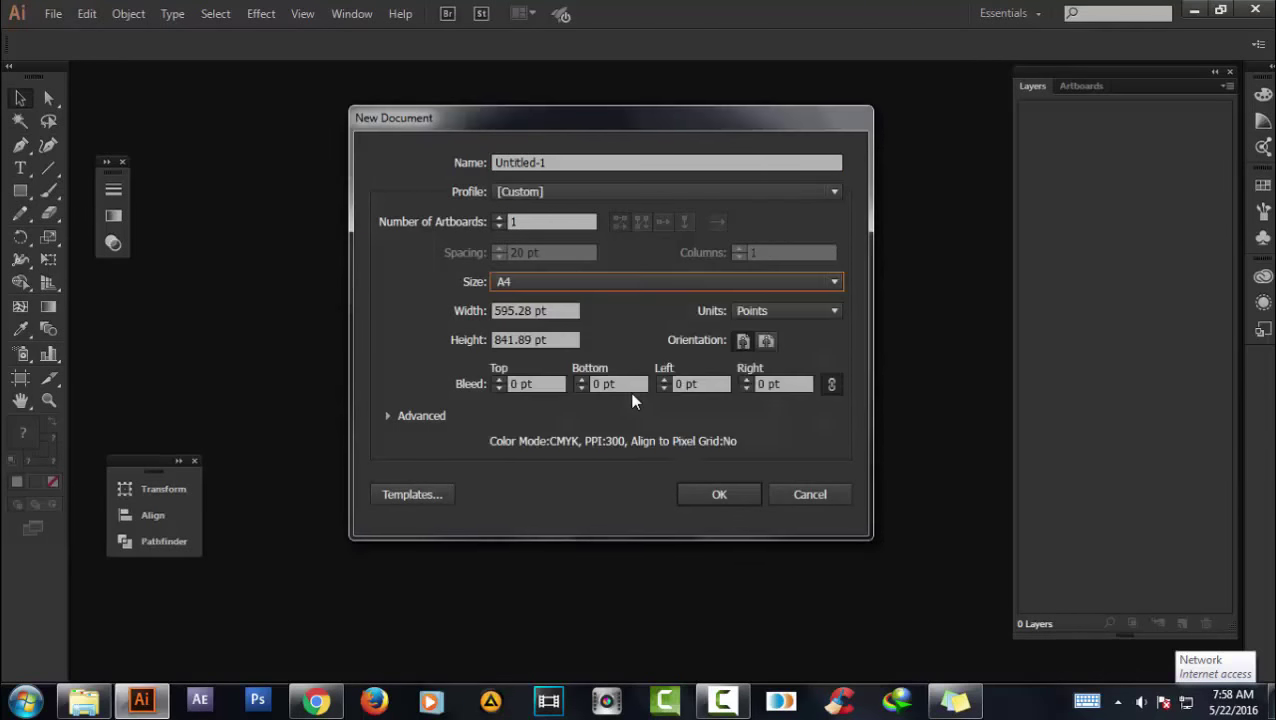
{"action": "left_click", "coordinate": [719, 494]}
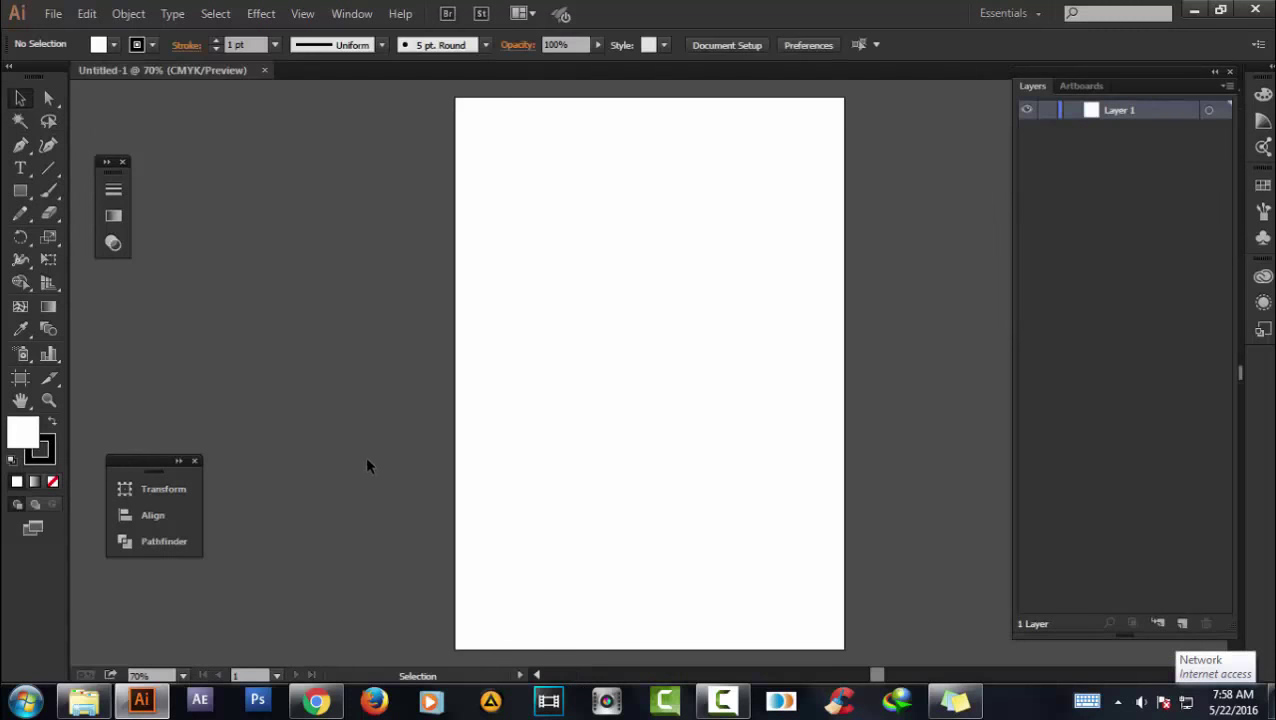
Place image (60).jpg from Explorer onto the canvas and embed it
{"action": "left_click", "coordinate": [84, 700]}
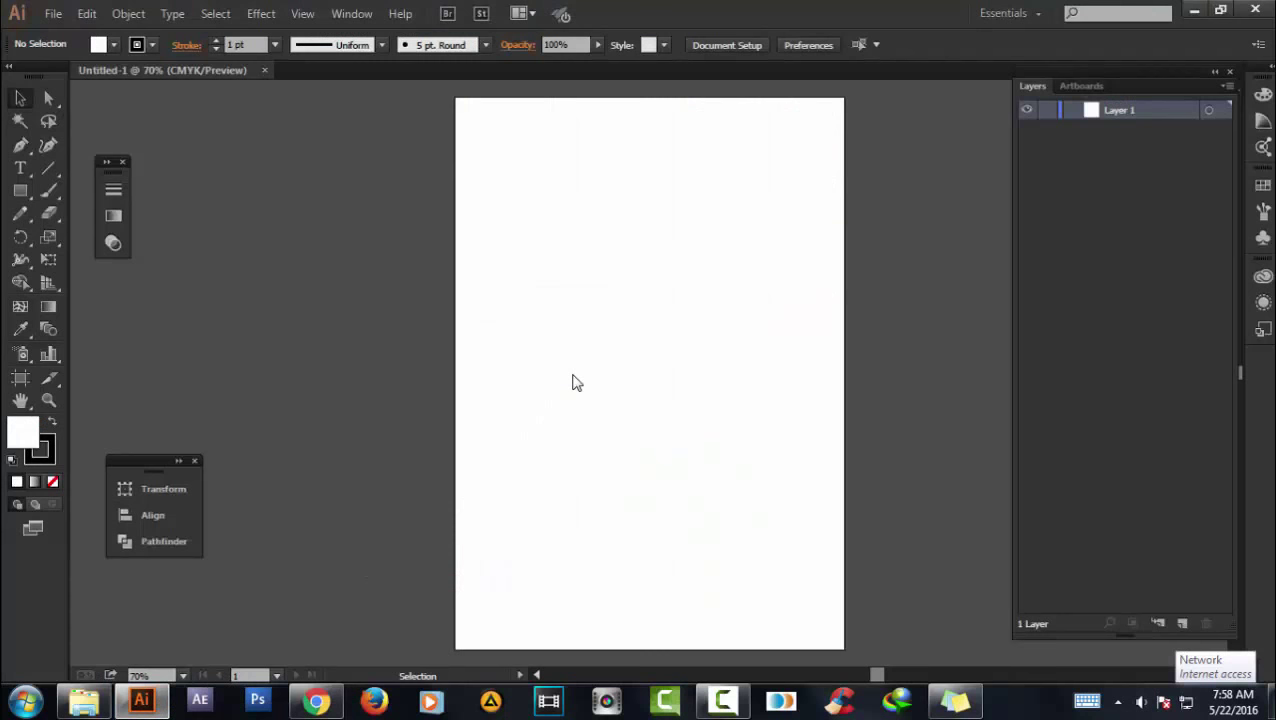
{"action": "left_click_drag", "start_coordinate": [186, 703], "coordinate": [575, 381]}
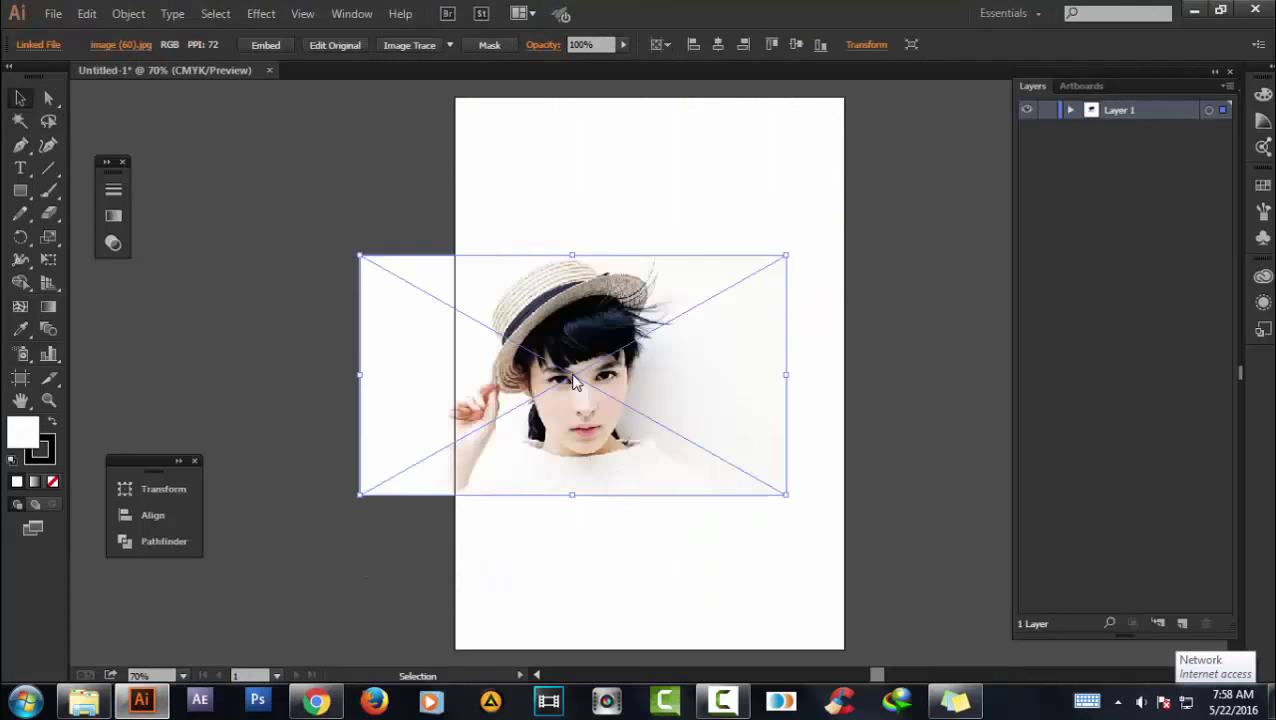
{"action": "left_click", "coordinate": [289, 347]}
{"action": "left_click", "coordinate": [590, 403]}
{"action": "left_click", "coordinate": [265, 44]}
Enlarge and centre the photo so it overhangs both sides of the artboard
{"action": "left_click_drag", "start_coordinate": [661, 353], "coordinate": [618, 410]}
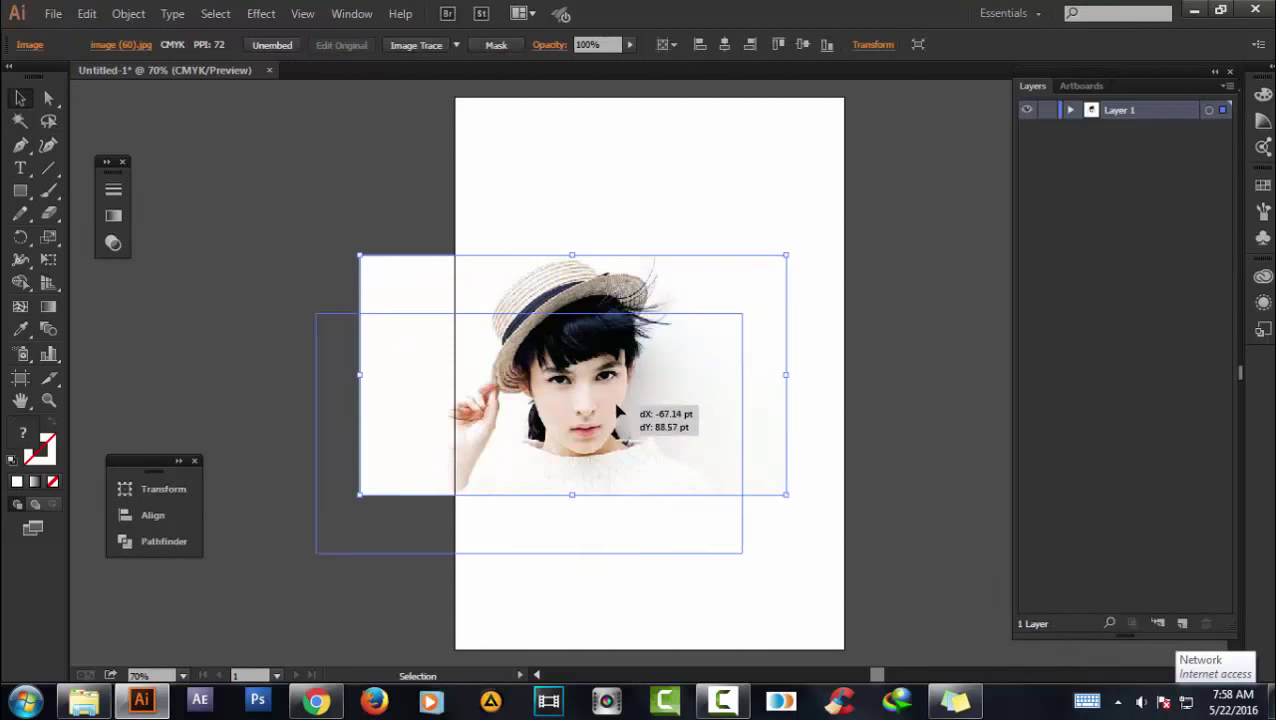
{"action": "key", "text": "ctrl+z"}
{"action": "key", "text": "ctrl+shift+a"}
{"action": "mouse_move", "coordinate": [424, 336]}
{"action": "left_mouse_down"}
{"action": "mouse_move", "coordinate": [490, 320]}
{"action": "mouse_move", "coordinate": [477, 311]}
{"action": "left_mouse_up"}
{"action": "left_click", "coordinate": [373, 236]}
{"action": "key", "text": "f"}
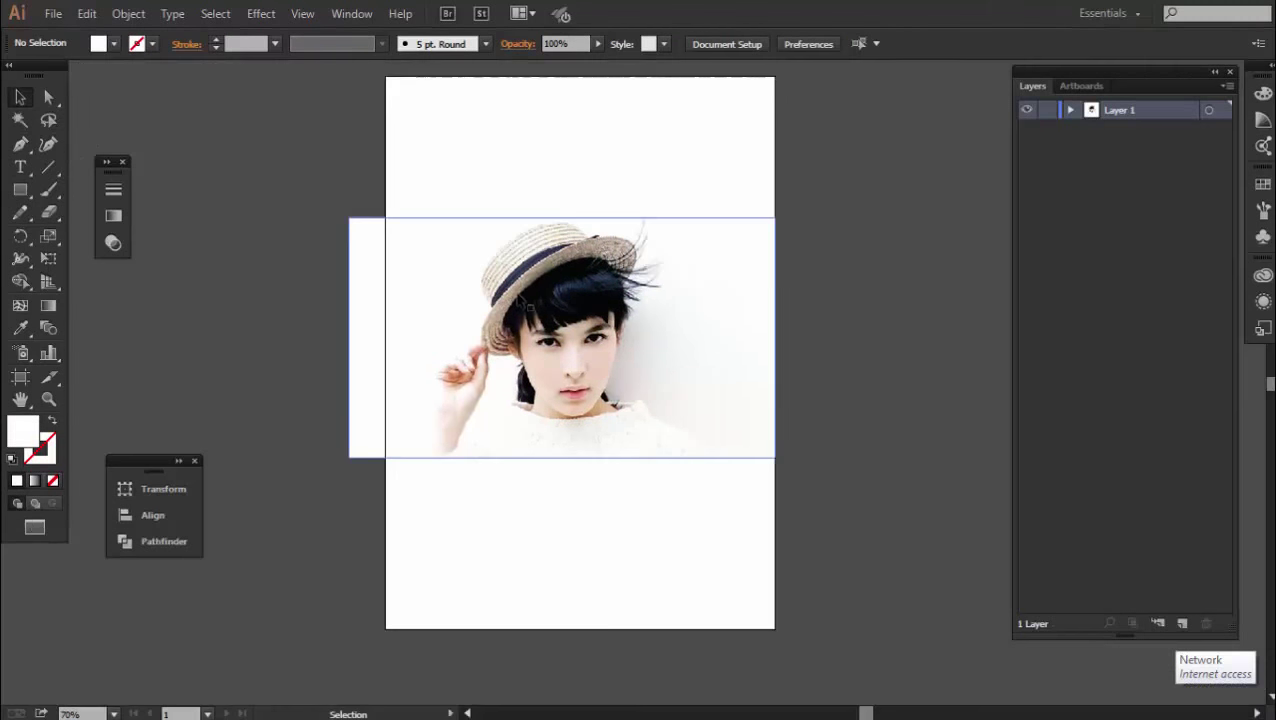
{"action": "left_click", "coordinate": [725, 360]}
{"action": "left_click_drag", "start_coordinate": [732, 348], "coordinate": [820, 284]}
{"action": "left_click_drag", "start_coordinate": [531, 463], "coordinate": [560, 390]}
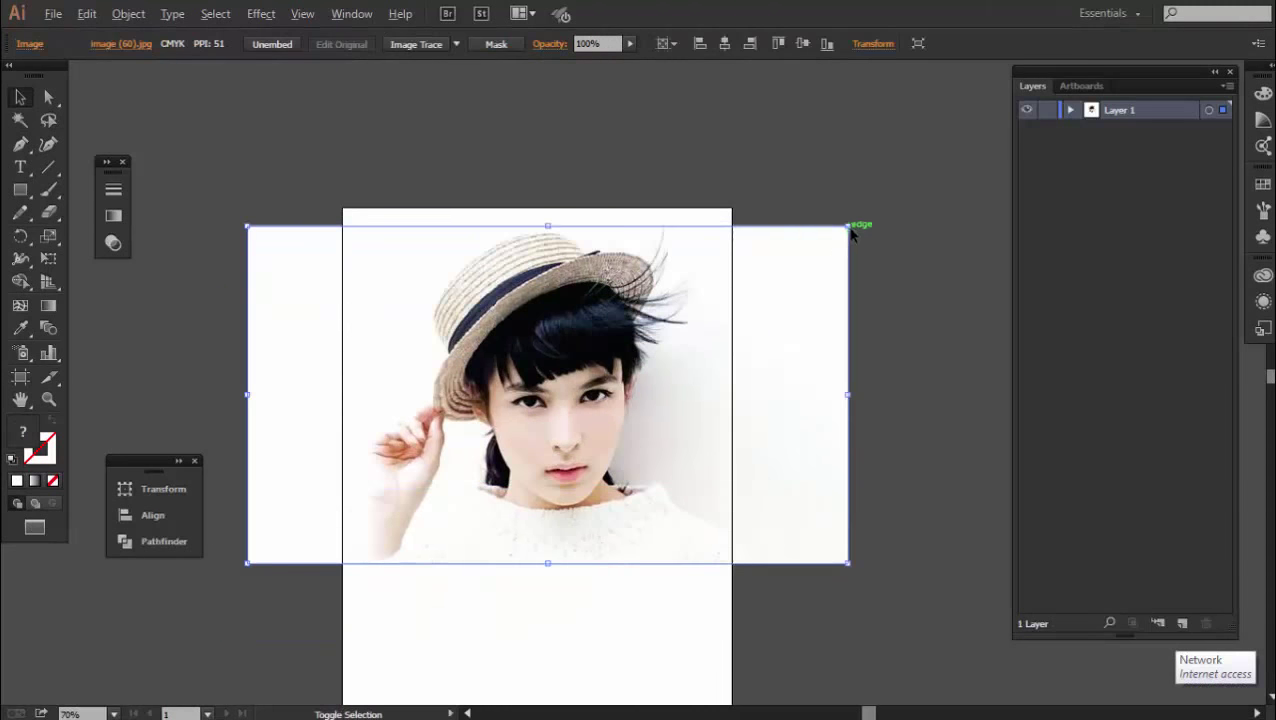
{"action": "left_click_drag", "start_coordinate": [849, 227], "coordinate": [827, 238]}
{"action": "left_click", "coordinate": [594, 174]}
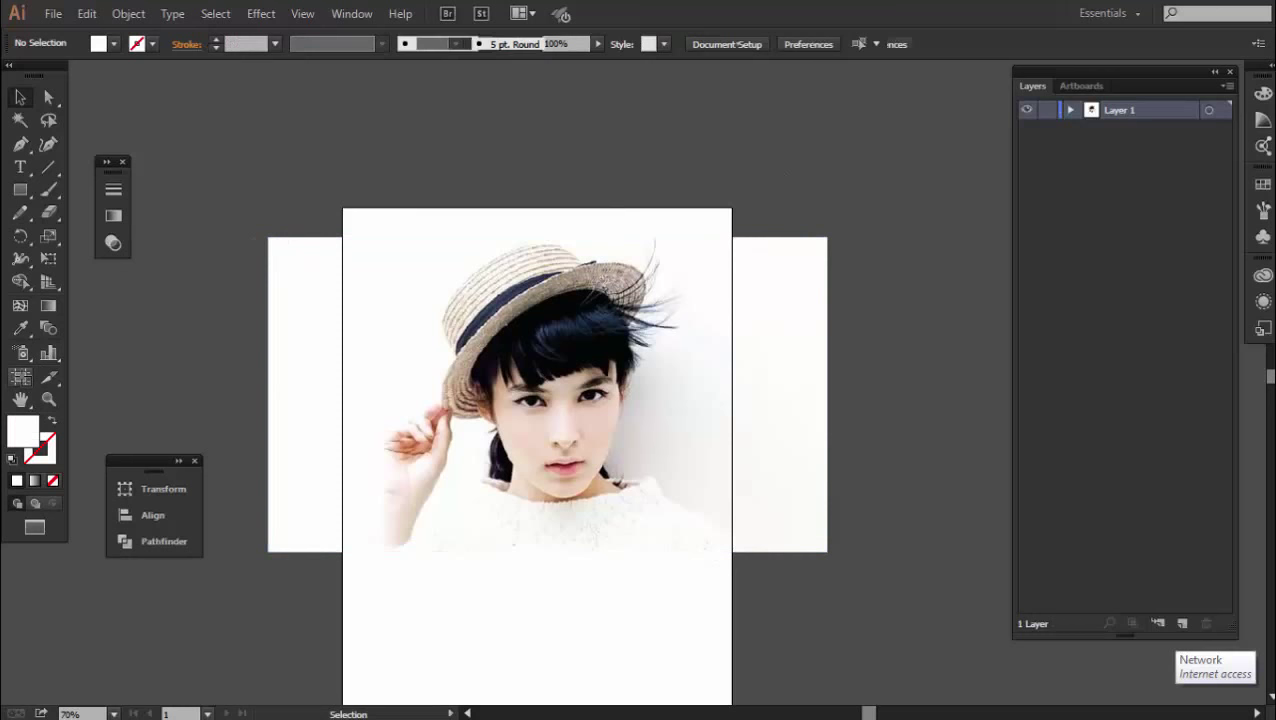
Fit the artboard to the photo's landscape bounds, about 852 × 507 pt, aligning its top edge
{"action": "left_click", "coordinate": [20, 378]}
{"action": "left_click", "coordinate": [748, 286]}
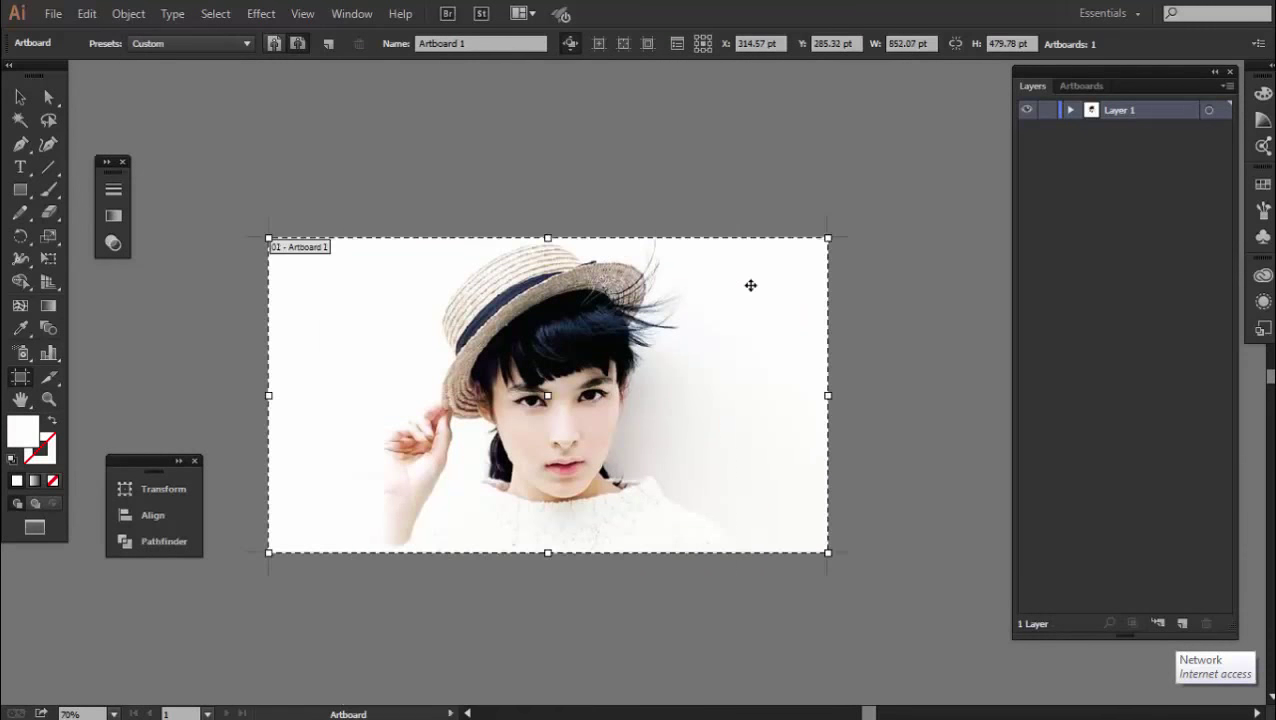
{"action": "left_click_drag", "start_coordinate": [548, 238], "coordinate": [548, 220]}
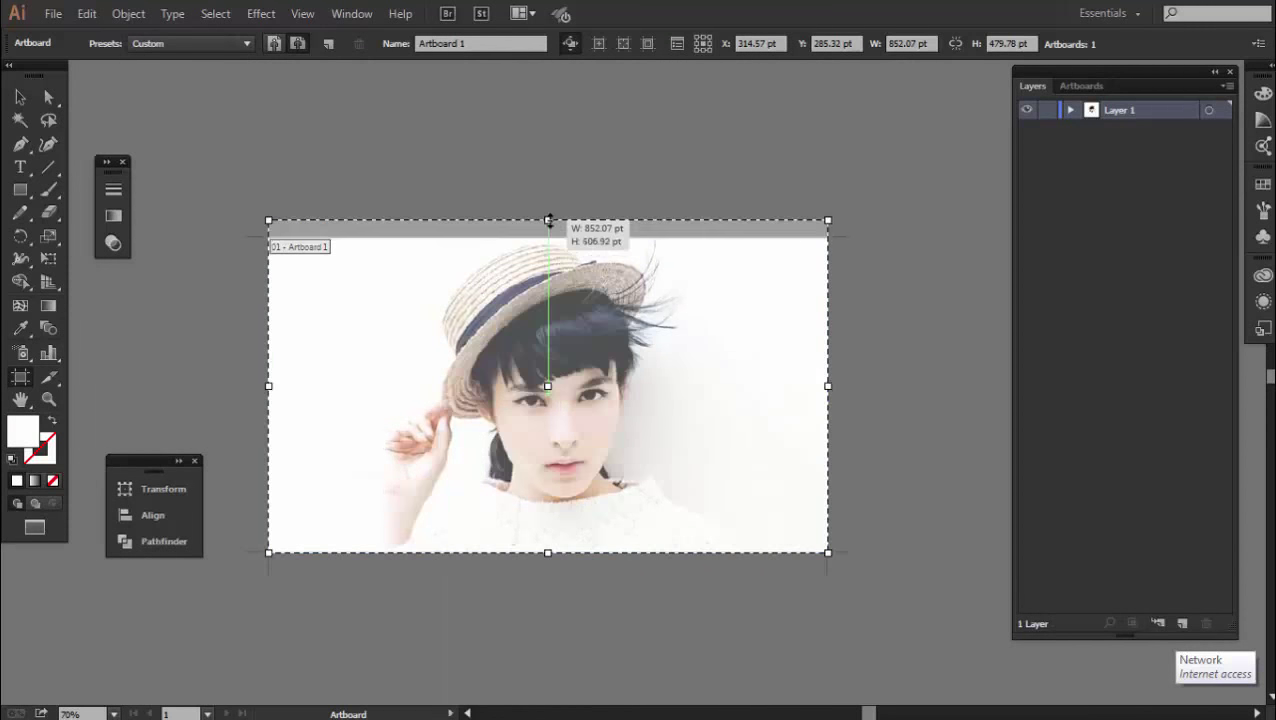
{"action": "key", "text": "Escape"}
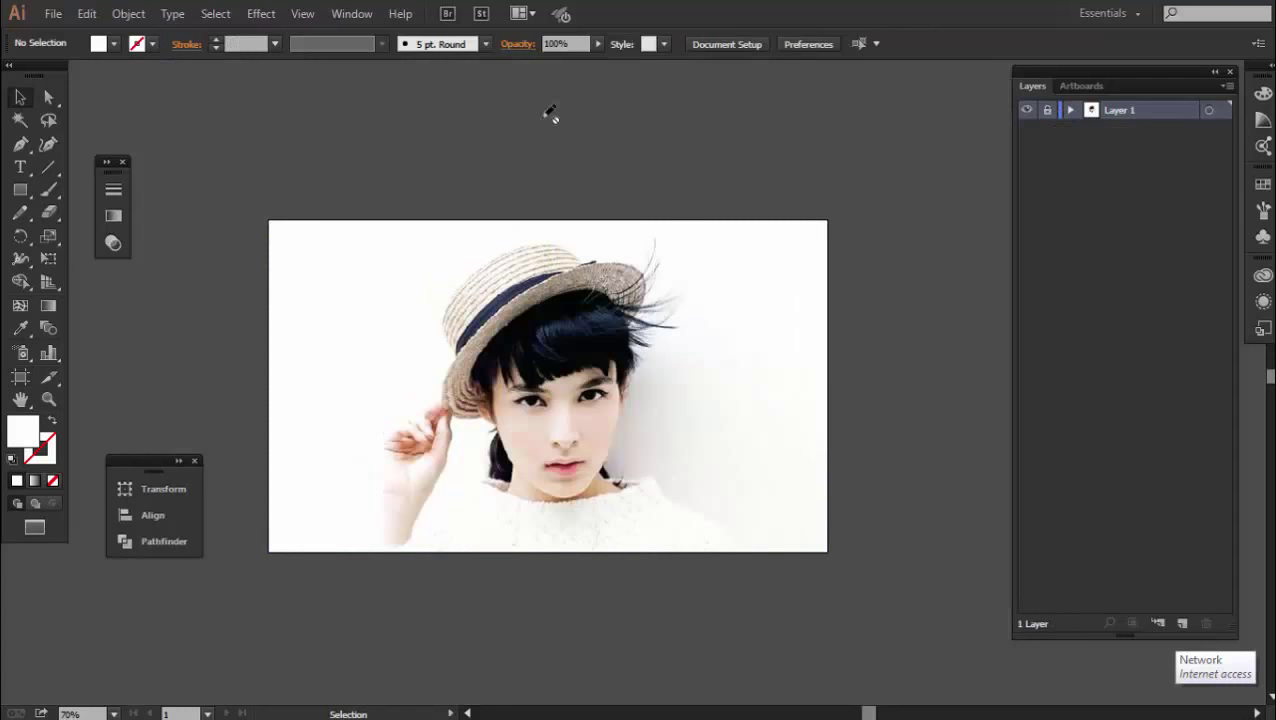
{"action": "left_click", "coordinate": [302, 14]}
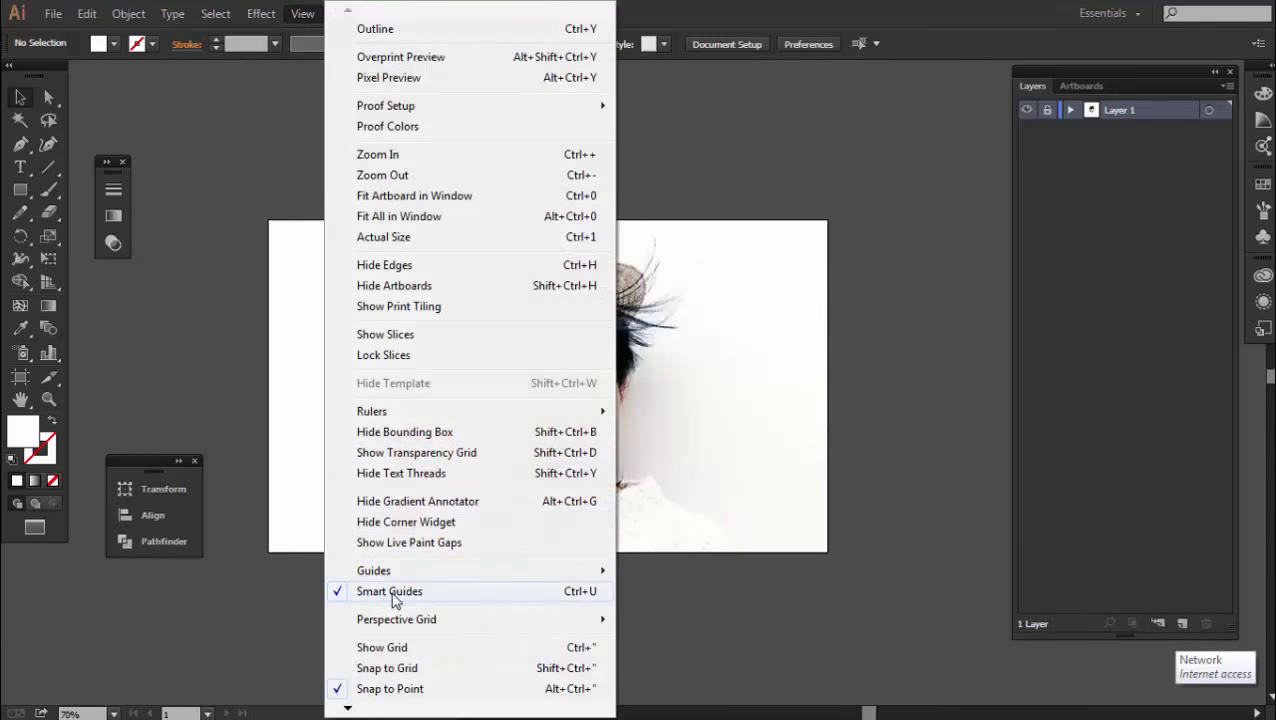
Turn off Smart Guides, add Layer 2 above the photo layer, and zoom to 100%
{"action": "left_click", "coordinate": [391, 591]}
{"action": "left_click", "coordinate": [1181, 624]}
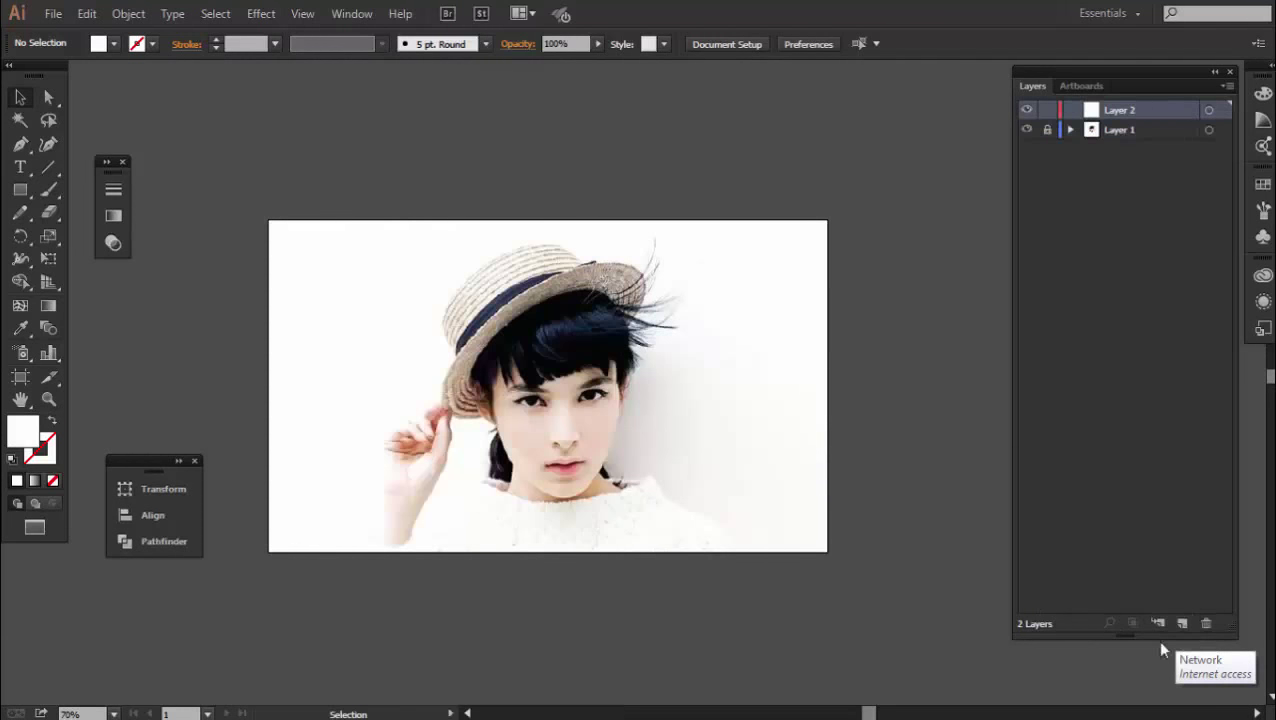
{"action": "key", "text": "ctrl+minus"}
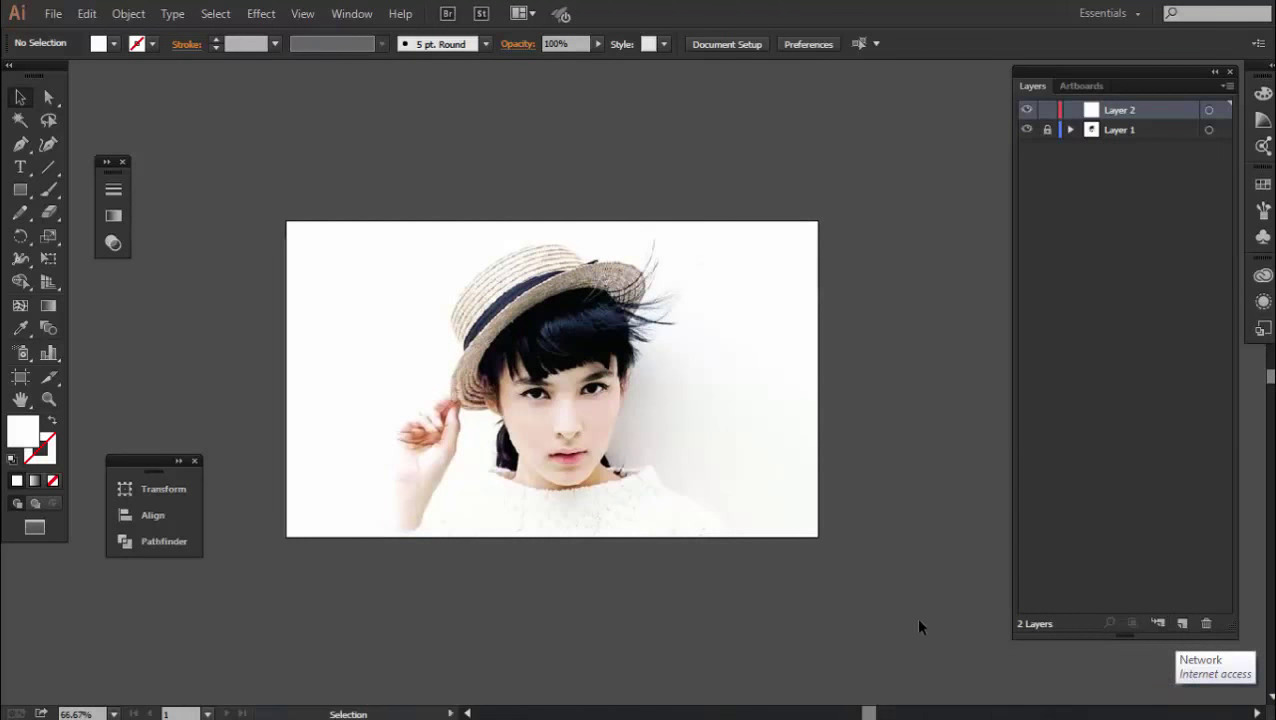
{"action": "key", "text": "f"}
{"action": "key", "text": "f"}
{"action": "key", "text": "f"}
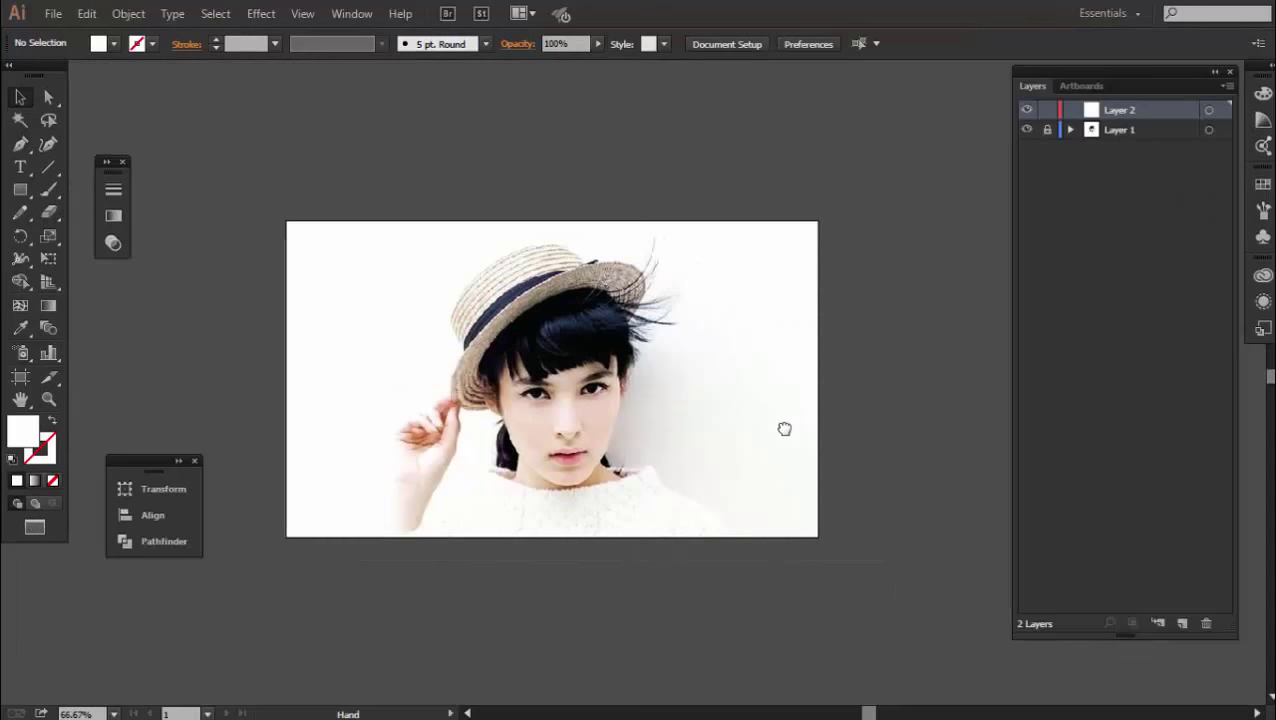
{"action": "key", "text": "ctrl+plus"}
{"action": "left_click_drag", "start_coordinate": [583, 468], "coordinate": [613, 362]}
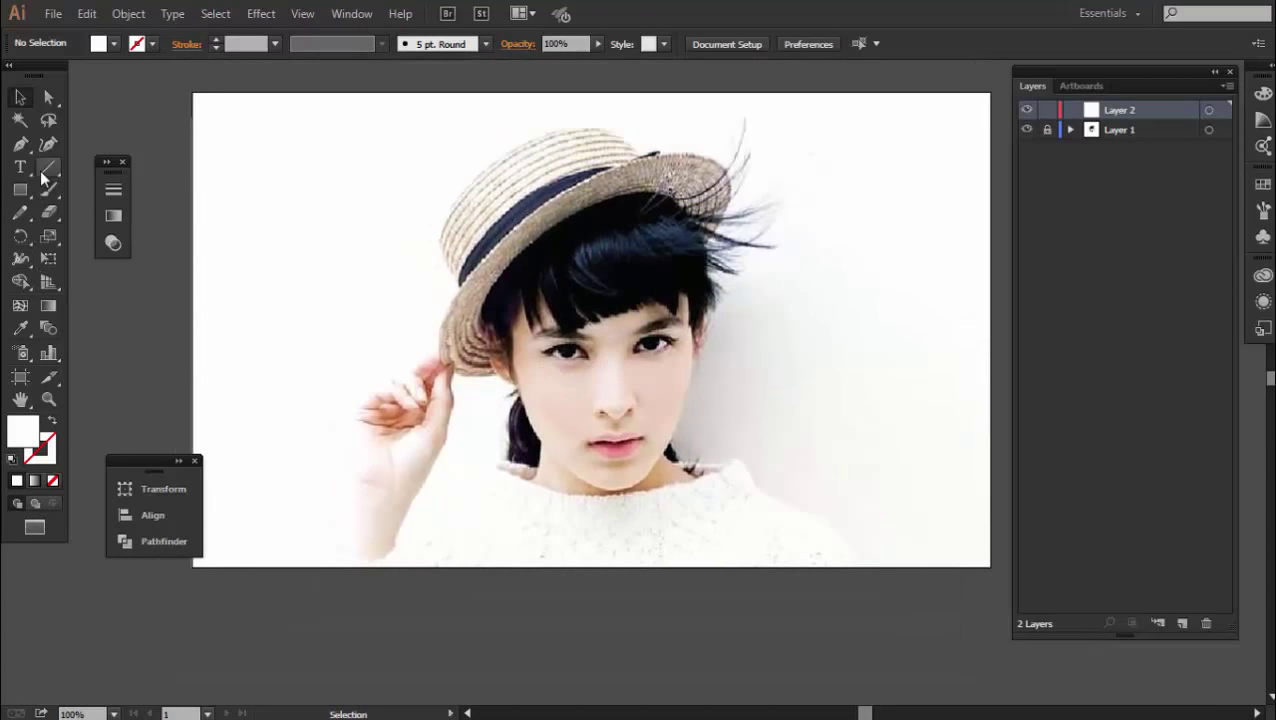
Pen-trace a trial outline along the hat top, then delete it
{"action": "left_click", "coordinate": [20, 145]}
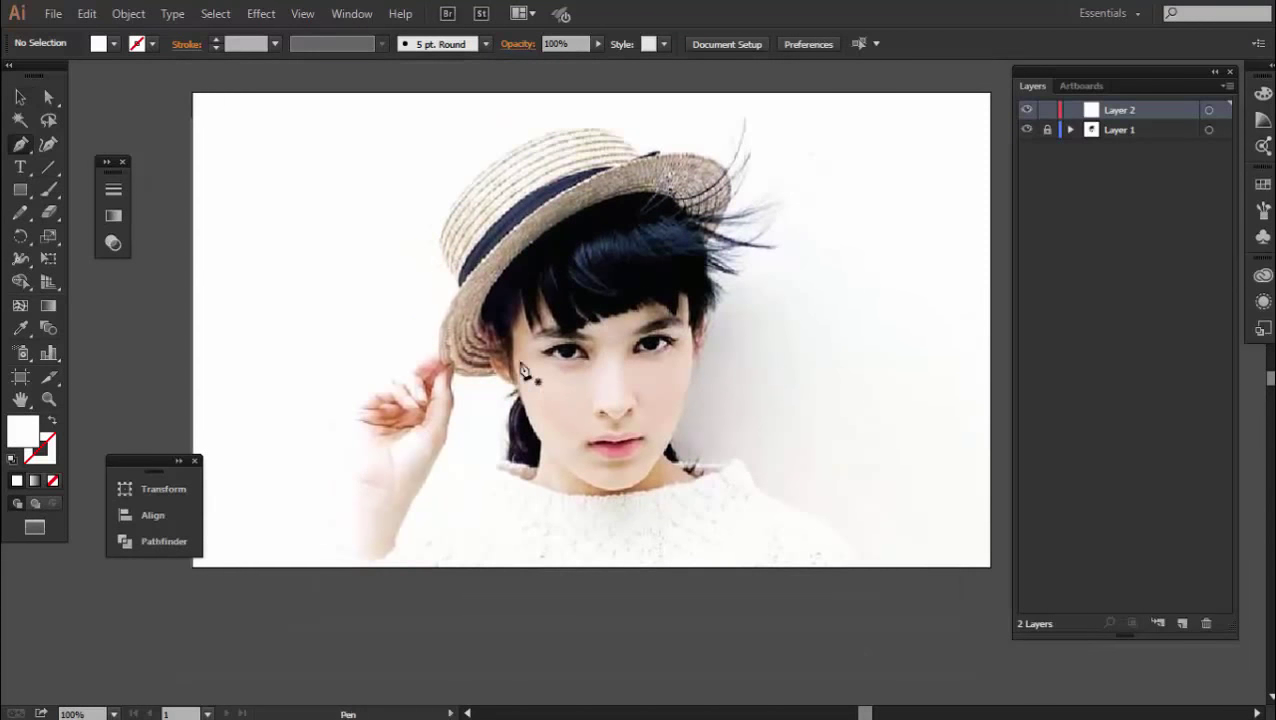
{"action": "scroll", "coordinate": [519, 373], "scroll_direction": "up", "scroll_amount": 2}
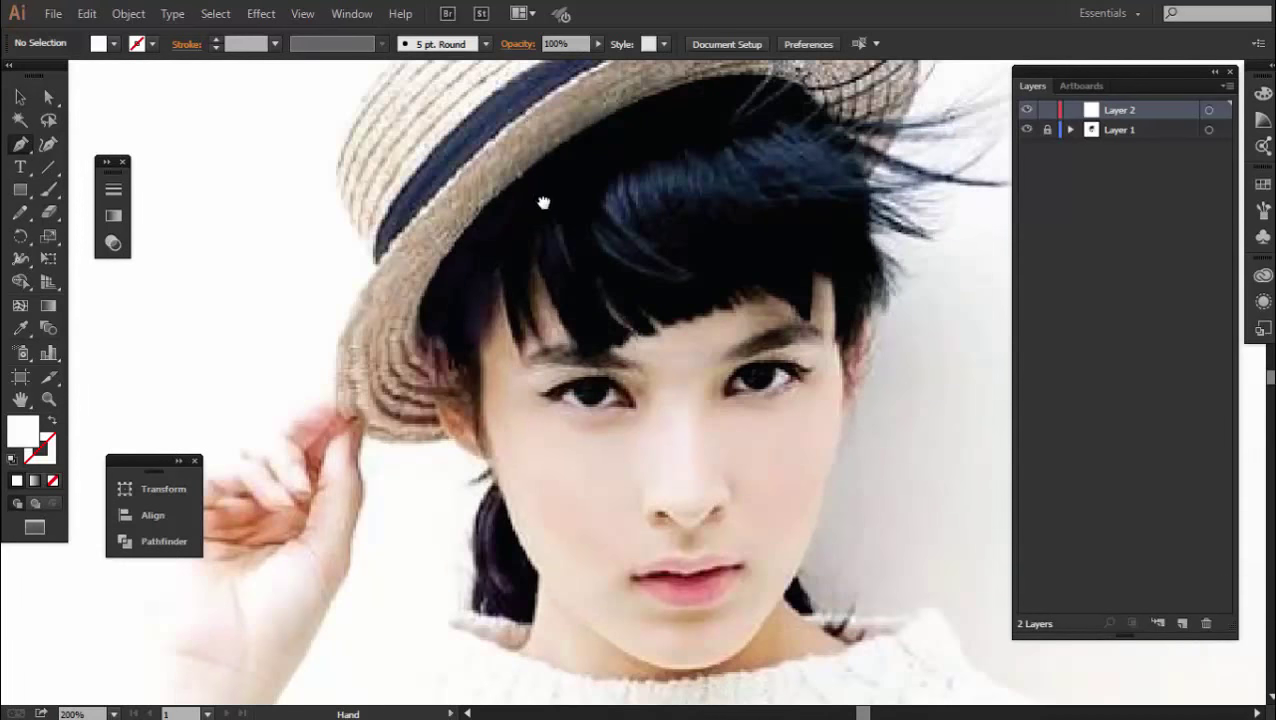
{"action": "mouse_move", "coordinate": [543, 203]}
{"action": "left_mouse_down"}
{"action": "mouse_move", "coordinate": [509, 278]}
{"action": "mouse_move", "coordinate": [528, 408]}
{"action": "left_mouse_up"}
{"action": "left_click", "coordinate": [318, 388]}
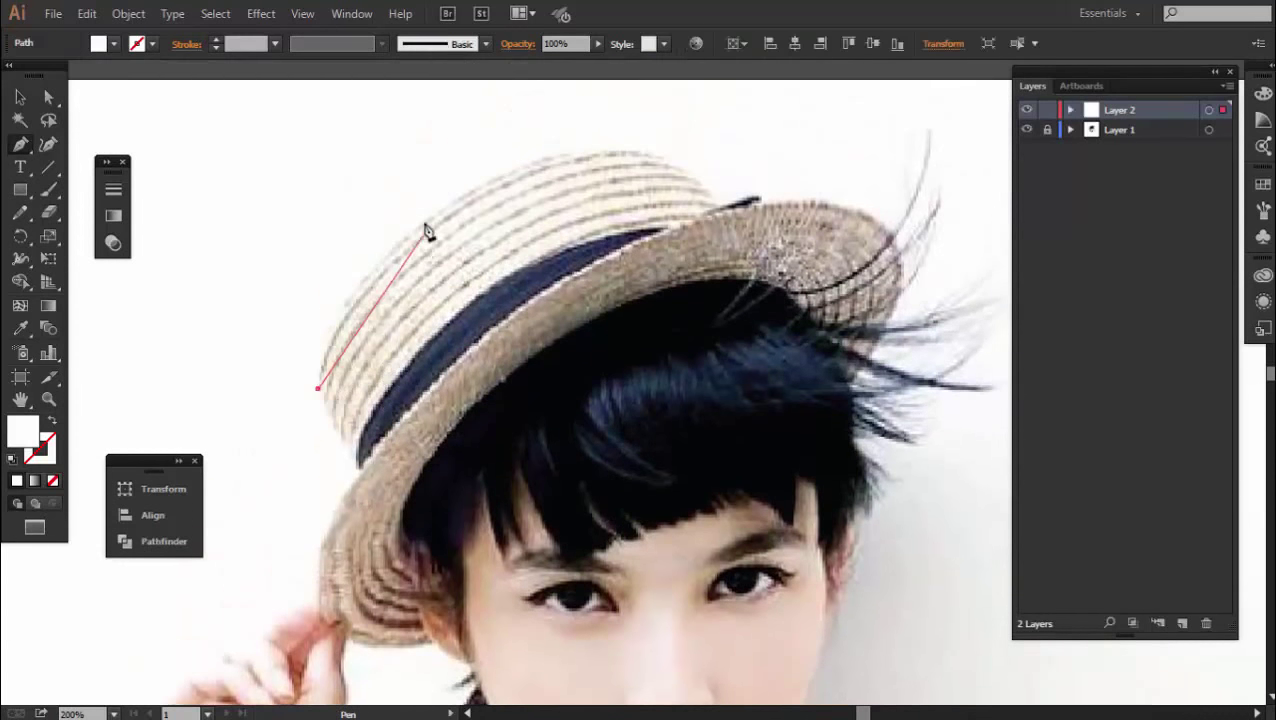
{"action": "left_click_drag", "start_coordinate": [426, 213], "coordinate": [537, 145]}
{"action": "left_click", "coordinate": [673, 155]}
{"action": "left_click_drag", "start_coordinate": [677, 160], "coordinate": [697, 168]}
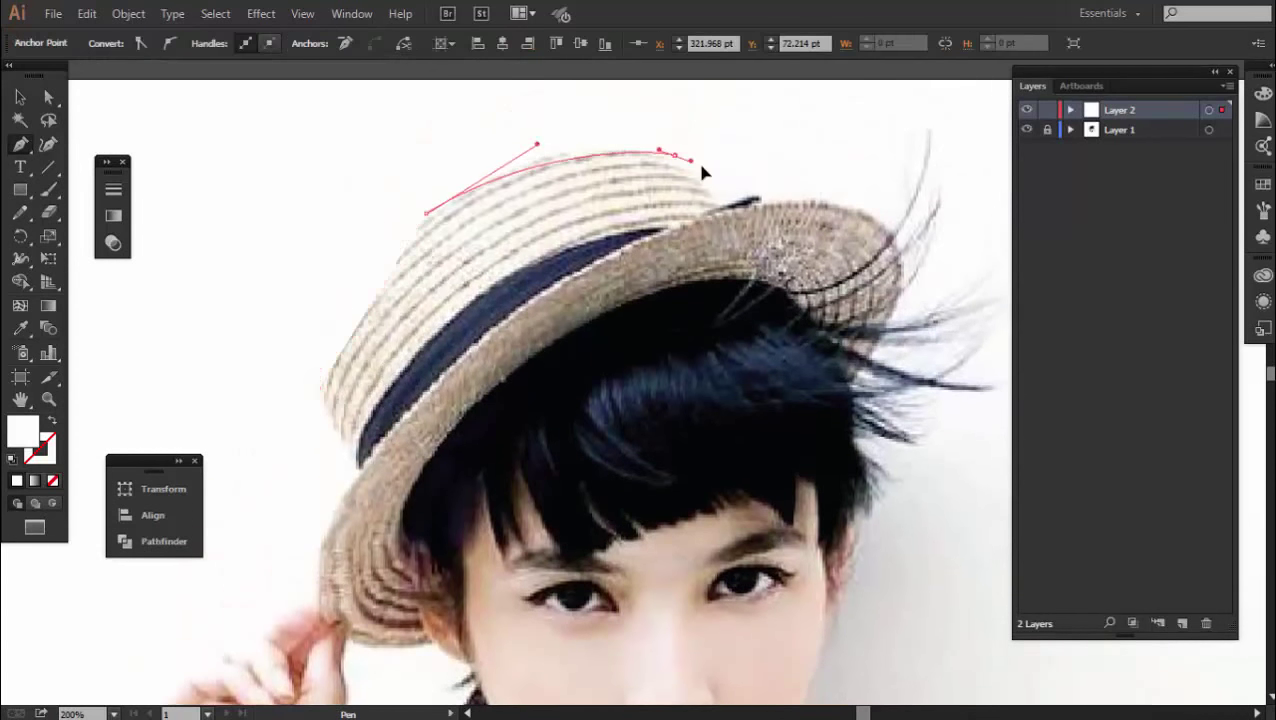
{"action": "left_click", "coordinate": [632, 185], "text": "ctrl"}
{"action": "key", "text": "v"}
{"action": "left_click", "coordinate": [540, 181]}
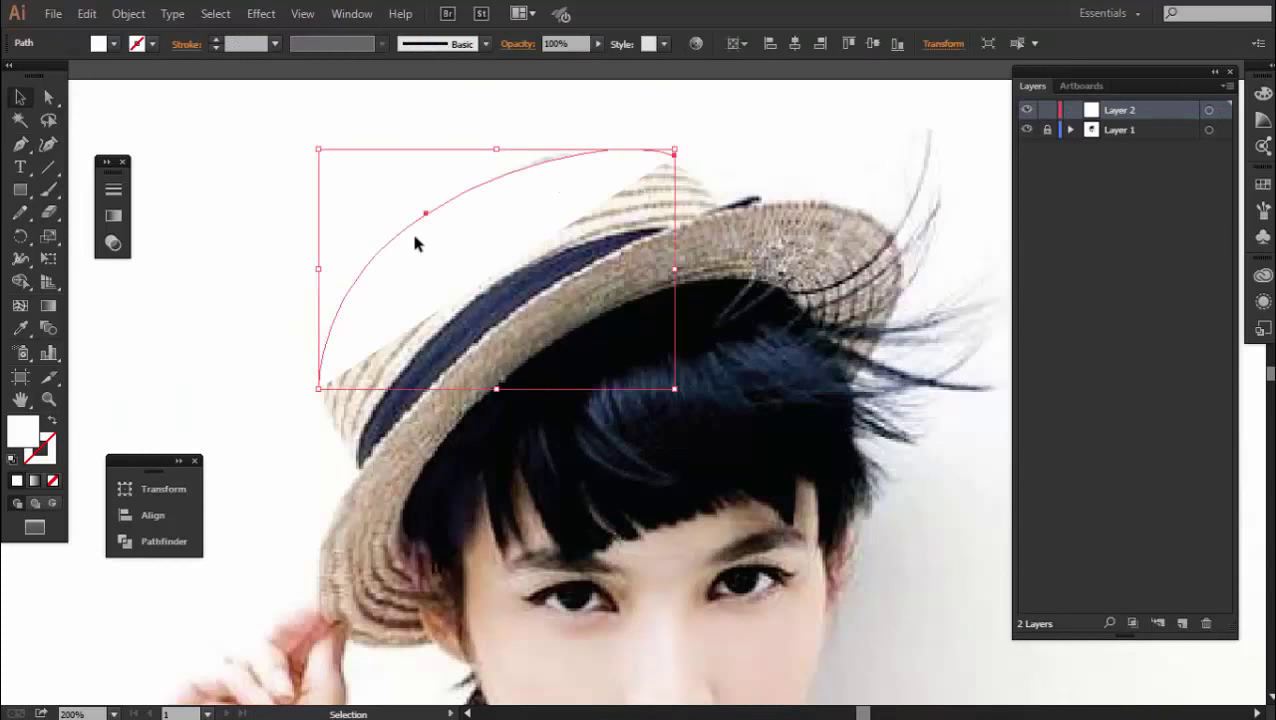
{"action": "key", "text": "Delete"}
Set the stroke colour to dark brown and the fill to none
{"action": "left_click", "coordinate": [153, 44]}
{"action": "left_click", "coordinate": [185, 101]}
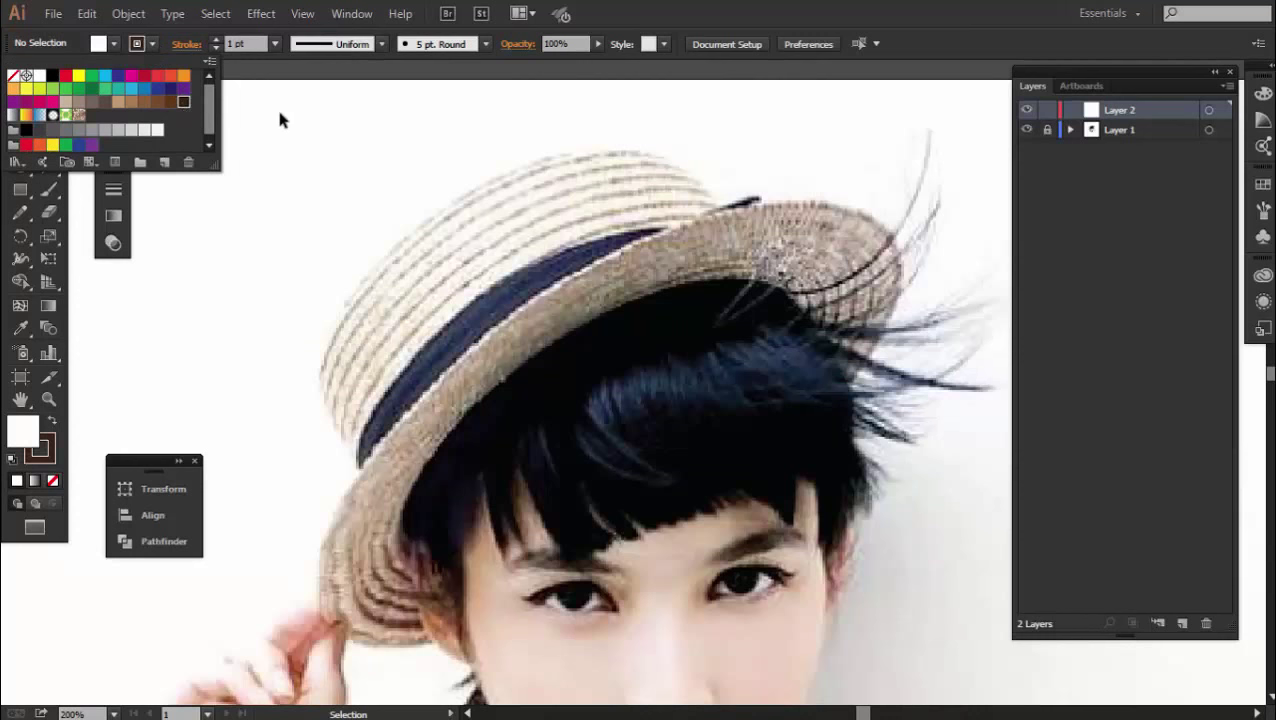
{"action": "left_click", "coordinate": [114, 44]}
{"action": "left_click", "coordinate": [270, 276]}
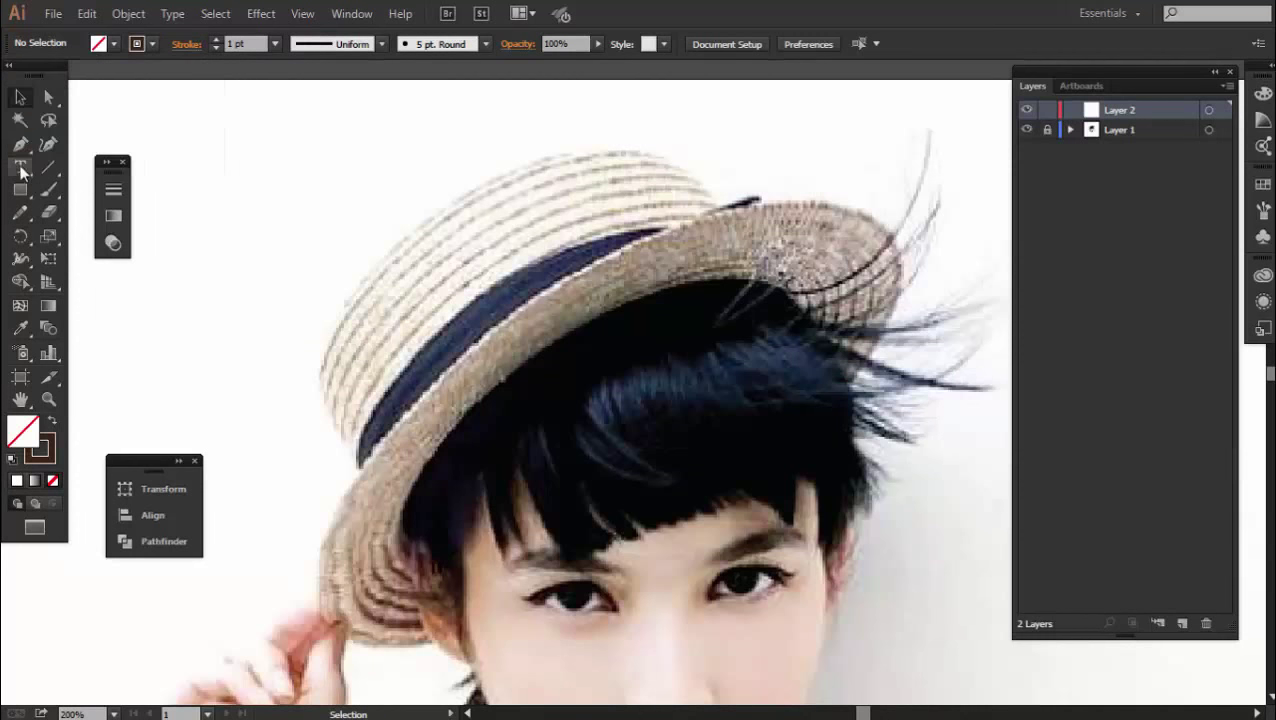
Pen-trace the outline of the straw hat's crown
{"action": "key", "text": "p"}
{"action": "left_click", "coordinate": [320, 403]}
{"action": "scroll", "coordinate": [385, 404], "scroll_direction": "up", "scroll_amount": 3}
{"action": "left_click_drag", "start_coordinate": [437, 339], "coordinate": [529, 276]}
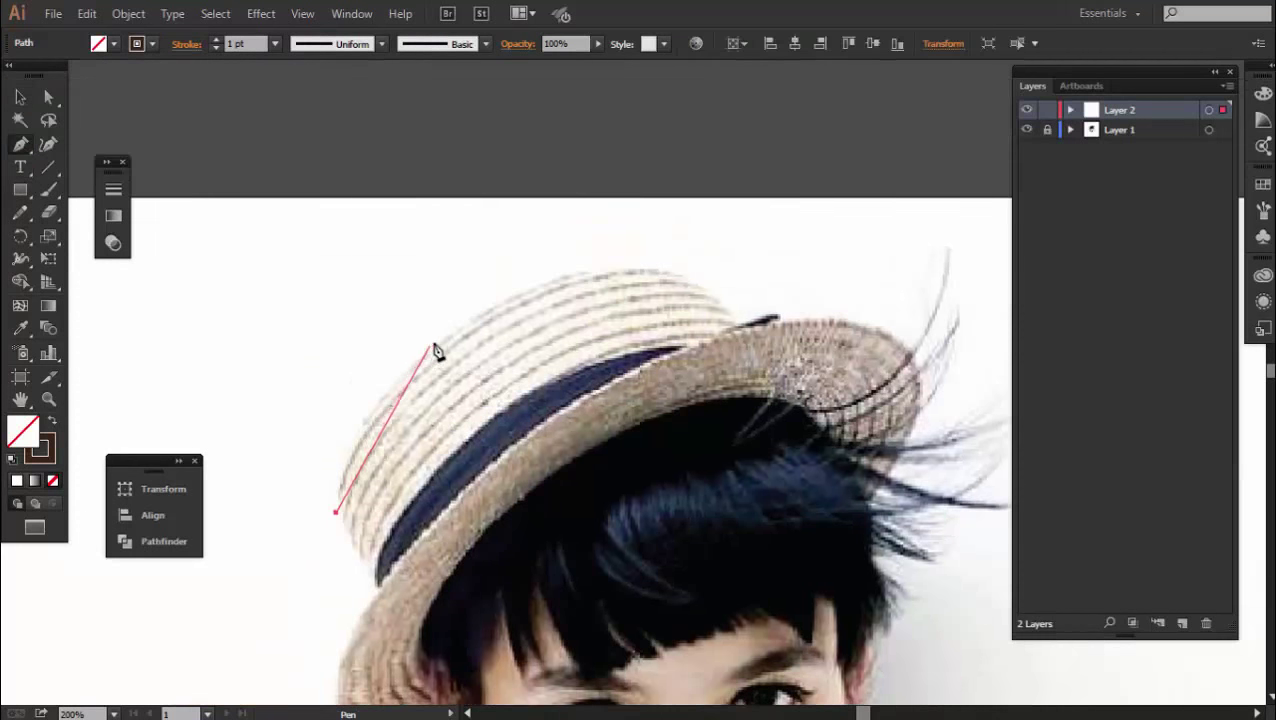
{"action": "left_click", "coordinate": [678, 271]}
{"action": "left_click_drag", "start_coordinate": [624, 266], "coordinate": [668, 263]}
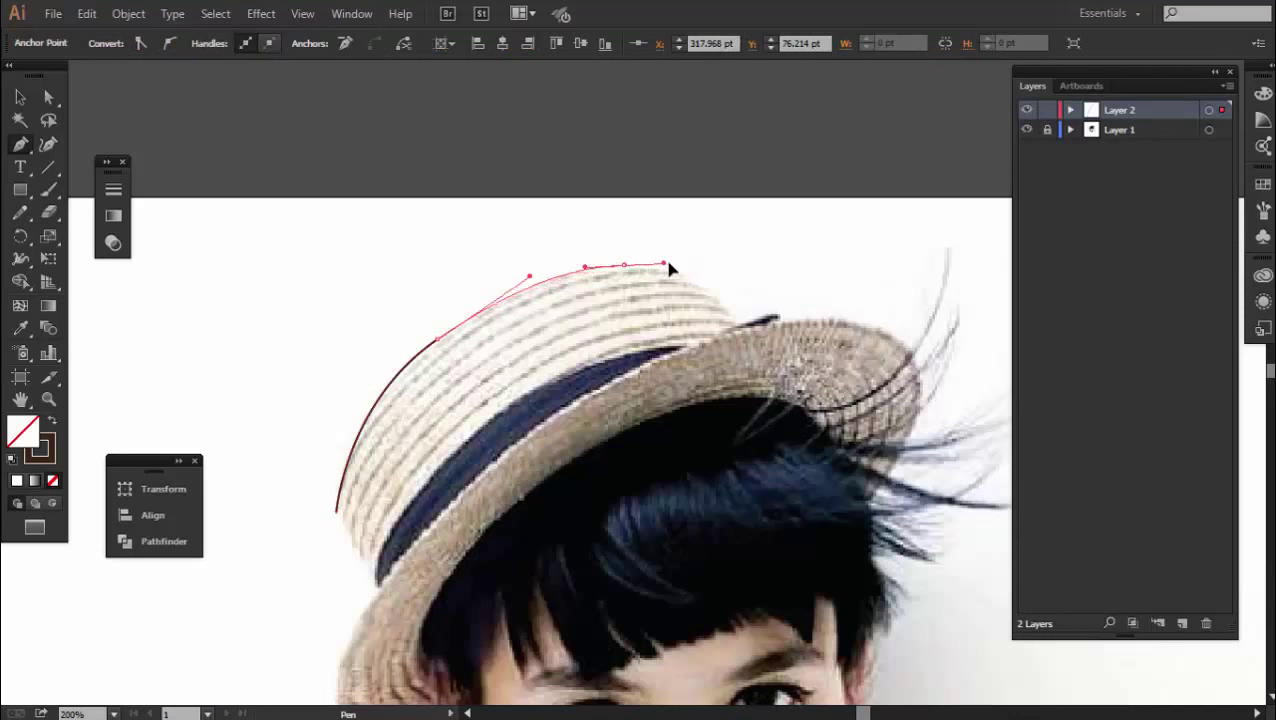
{"action": "left_click", "coordinate": [705, 283]}
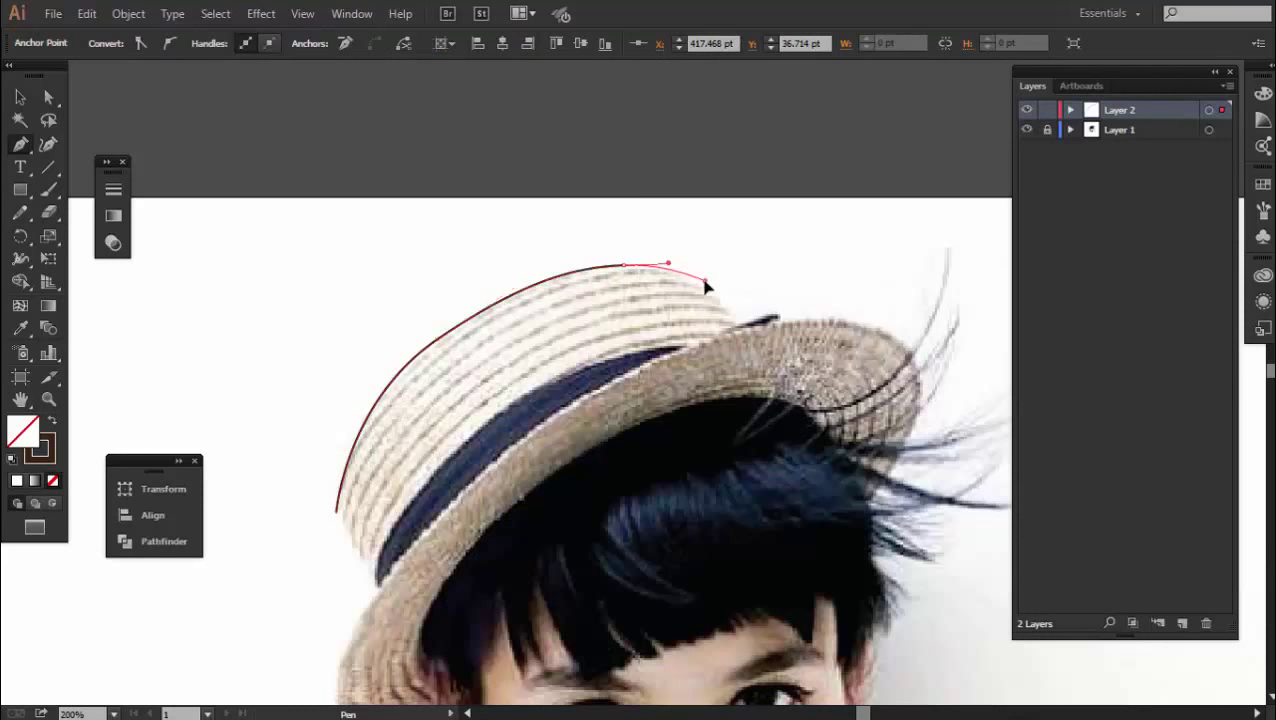
{"action": "key", "text": "ctrl+z"}
{"action": "left_click_drag", "start_coordinate": [760, 372], "coordinate": [737, 350]}
{"action": "left_click", "coordinate": [676, 388], "text": "ctrl"}
Trace the hat brim's outline from its left edge around to the far edge
{"action": "scroll", "coordinate": [491, 437], "scroll_direction": "down", "scroll_amount": 3}
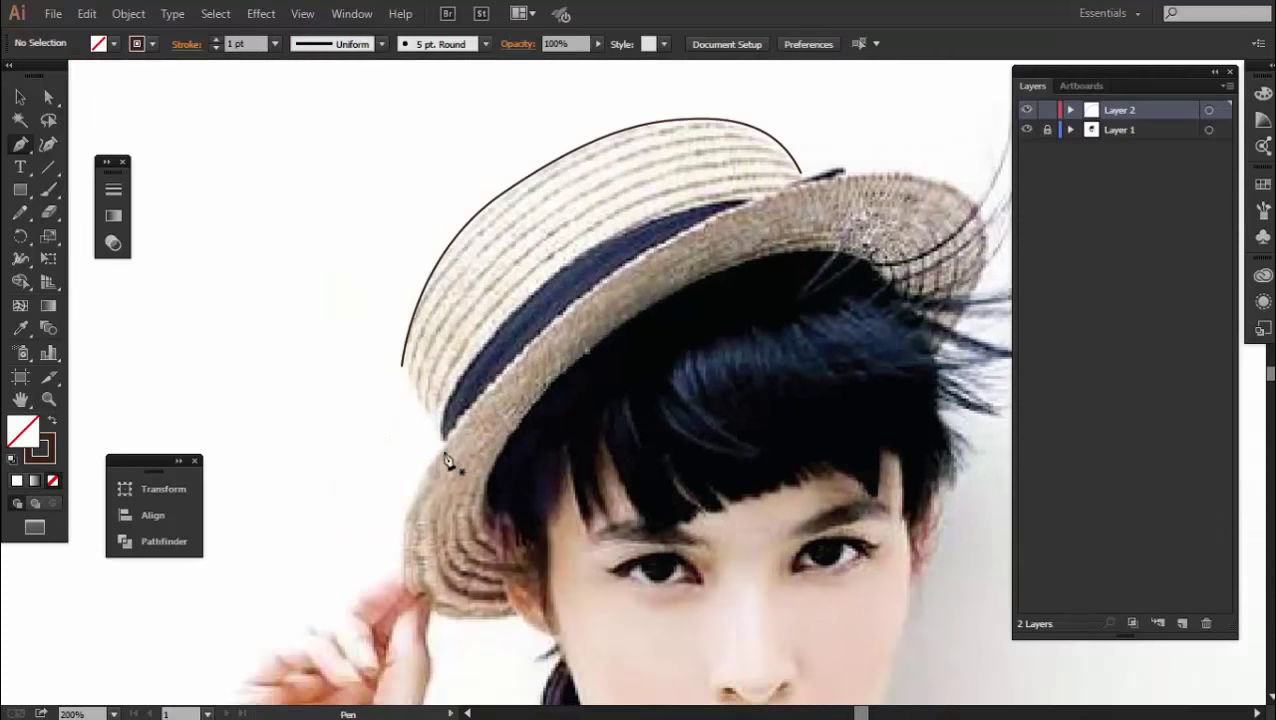
{"action": "left_click_drag", "start_coordinate": [513, 616], "coordinate": [479, 634]}
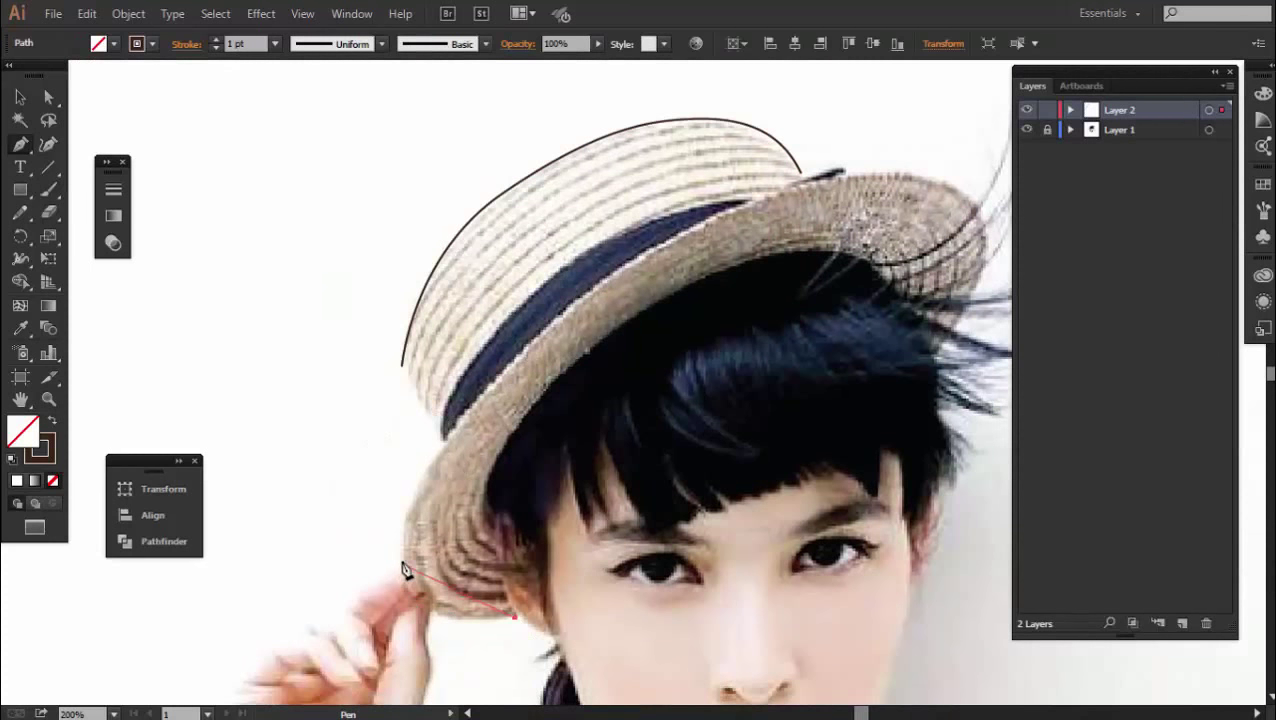
{"action": "left_click", "coordinate": [528, 332]}
{"action": "left_click", "coordinate": [605, 277]}
{"action": "left_click", "coordinate": [682, 222]}
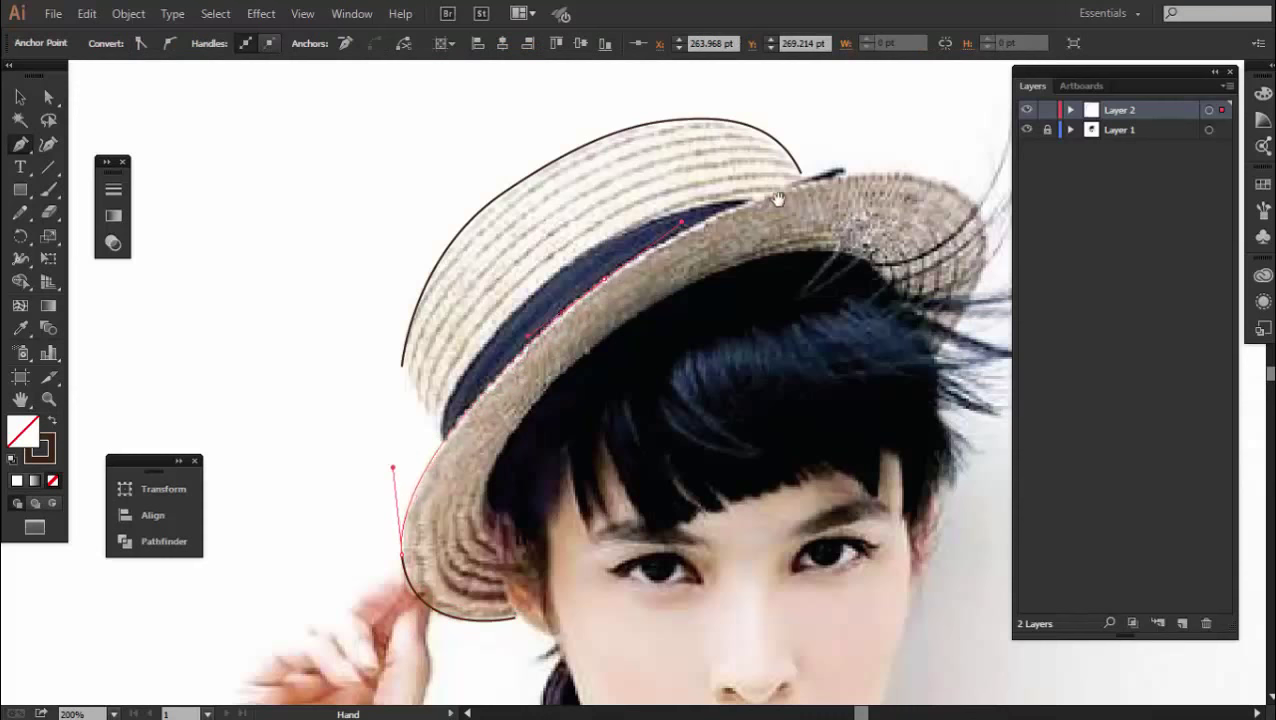
{"action": "left_click", "coordinate": [840, 177]}
{"action": "mouse_move", "coordinate": [845, 182]}
{"action": "left_mouse_down"}
{"action": "mouse_move", "coordinate": [540, 318]}
{"action": "mouse_move", "coordinate": [680, 320]}
{"action": "left_mouse_up"}
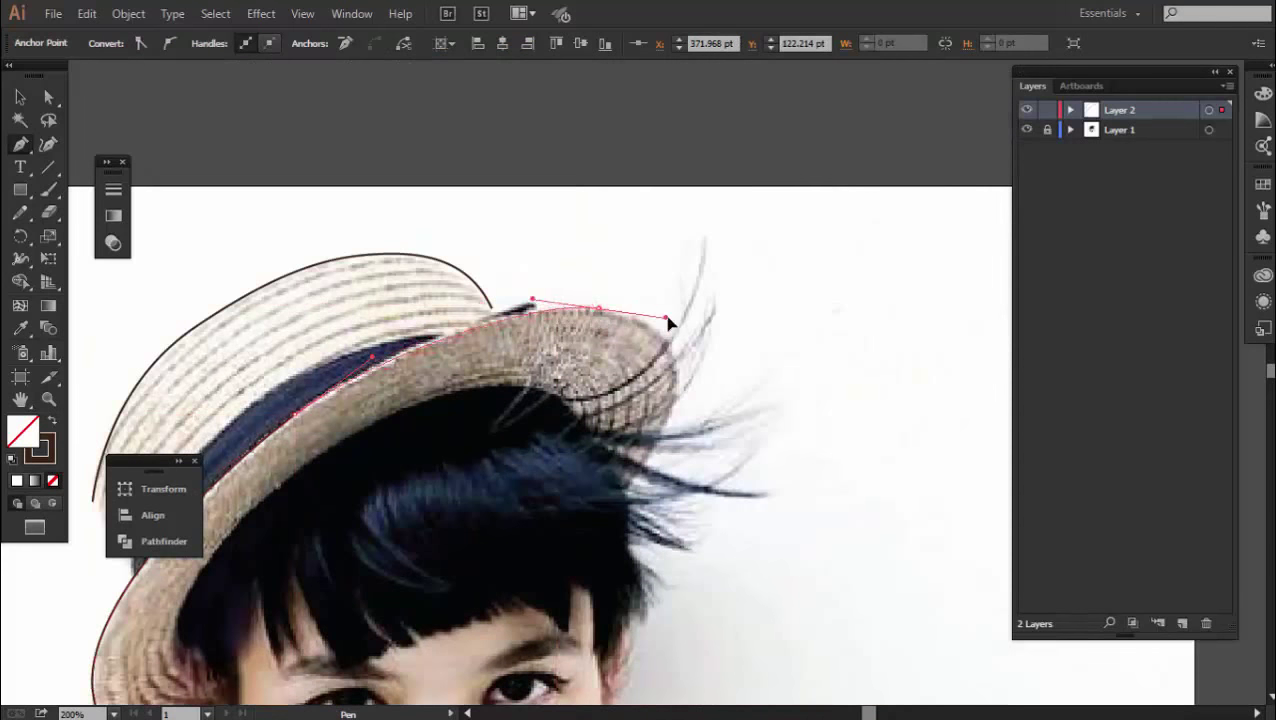
{"action": "left_click", "coordinate": [638, 478]}
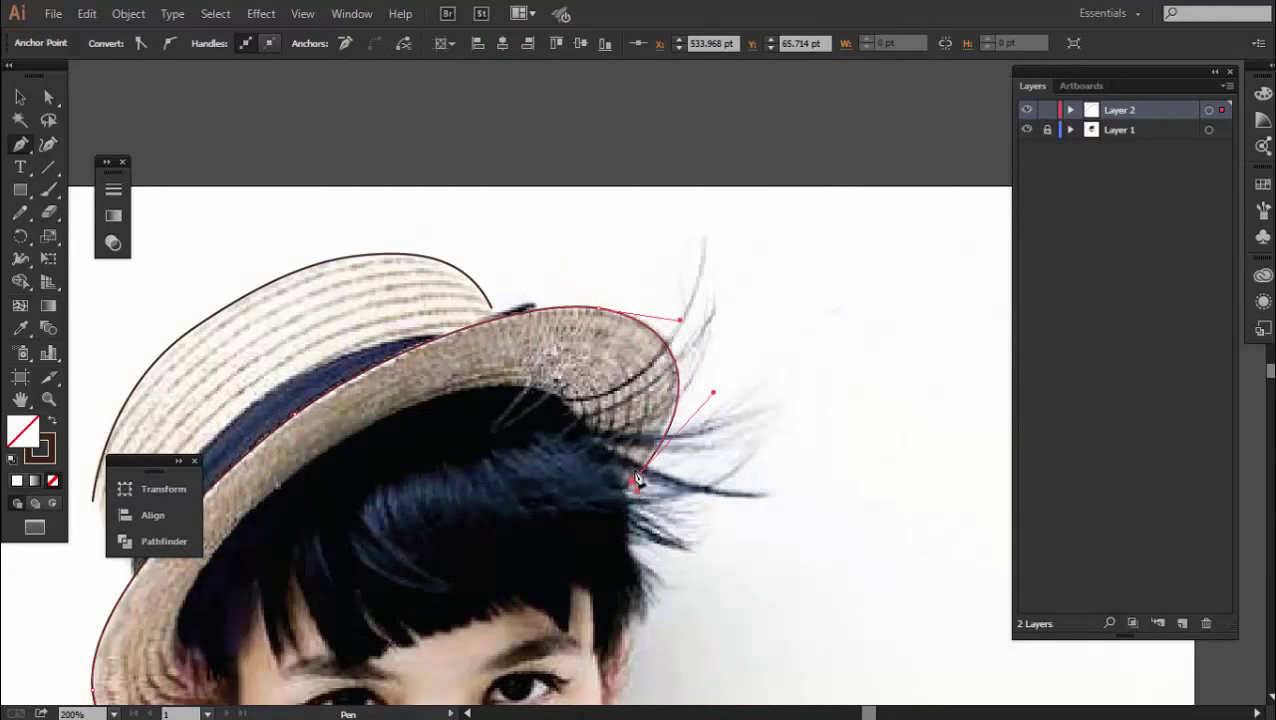
{"action": "left_click", "coordinate": [546, 456], "text": "ctrl"}
Trace the curved lower edge of the hat band
{"action": "scroll", "coordinate": [598, 393], "scroll_direction": "down", "scroll_amount": 1}
{"action": "scroll", "coordinate": [481, 416], "scroll_direction": "up", "scroll_amount": 3}
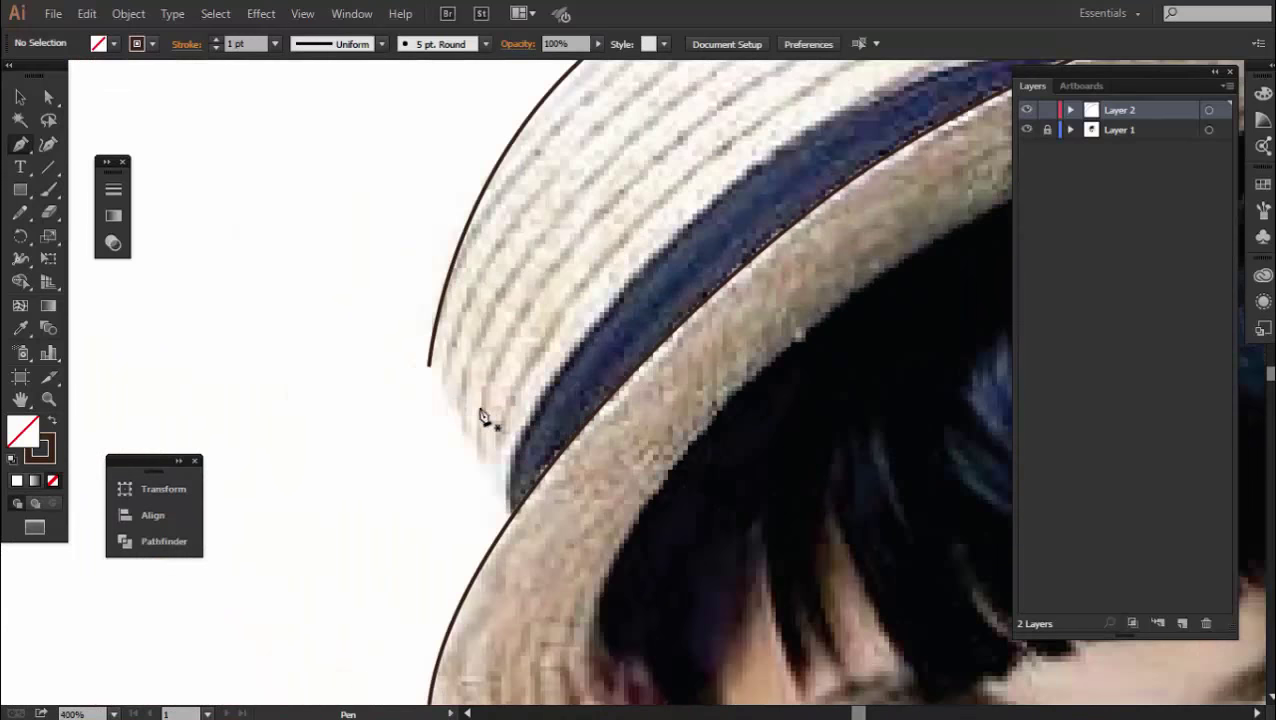
{"action": "scroll", "coordinate": [481, 520], "scroll_direction": "down", "scroll_amount": 2}
{"action": "left_click", "coordinate": [493, 499]}
{"action": "left_click_drag", "start_coordinate": [603, 345], "coordinate": [718, 260]}
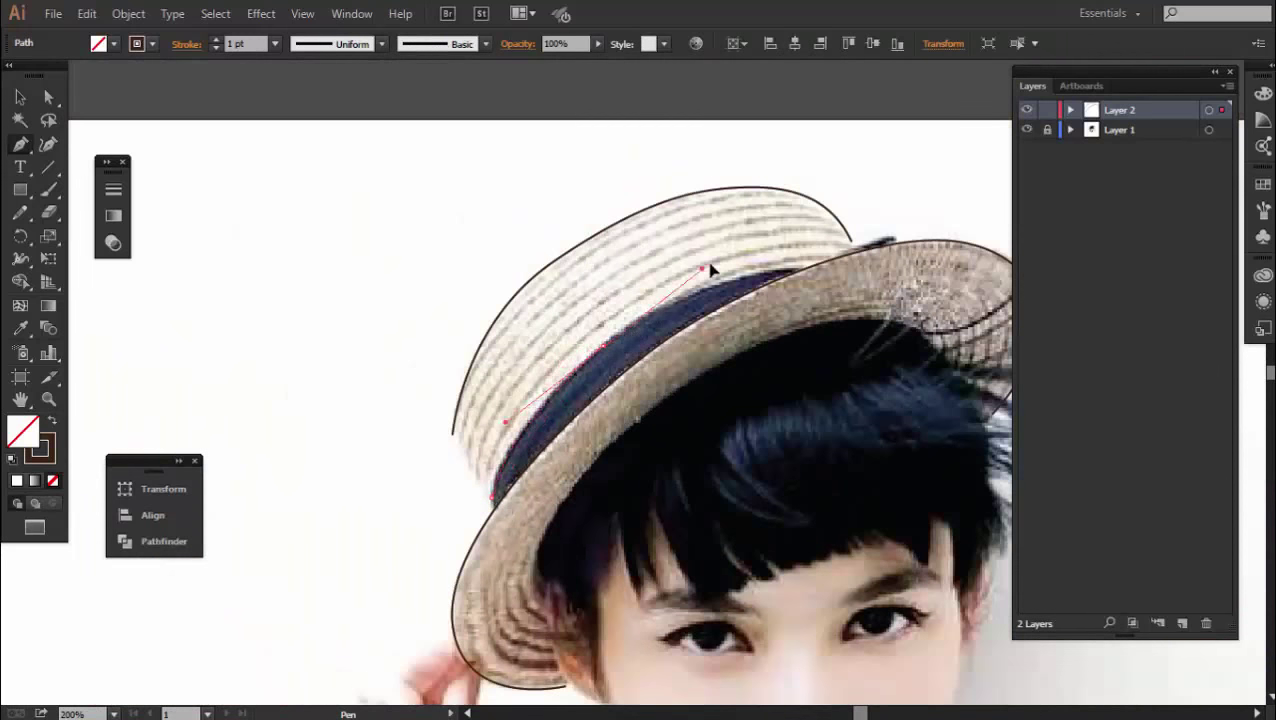
{"action": "left_click", "coordinate": [703, 322], "text": "ctrl"}
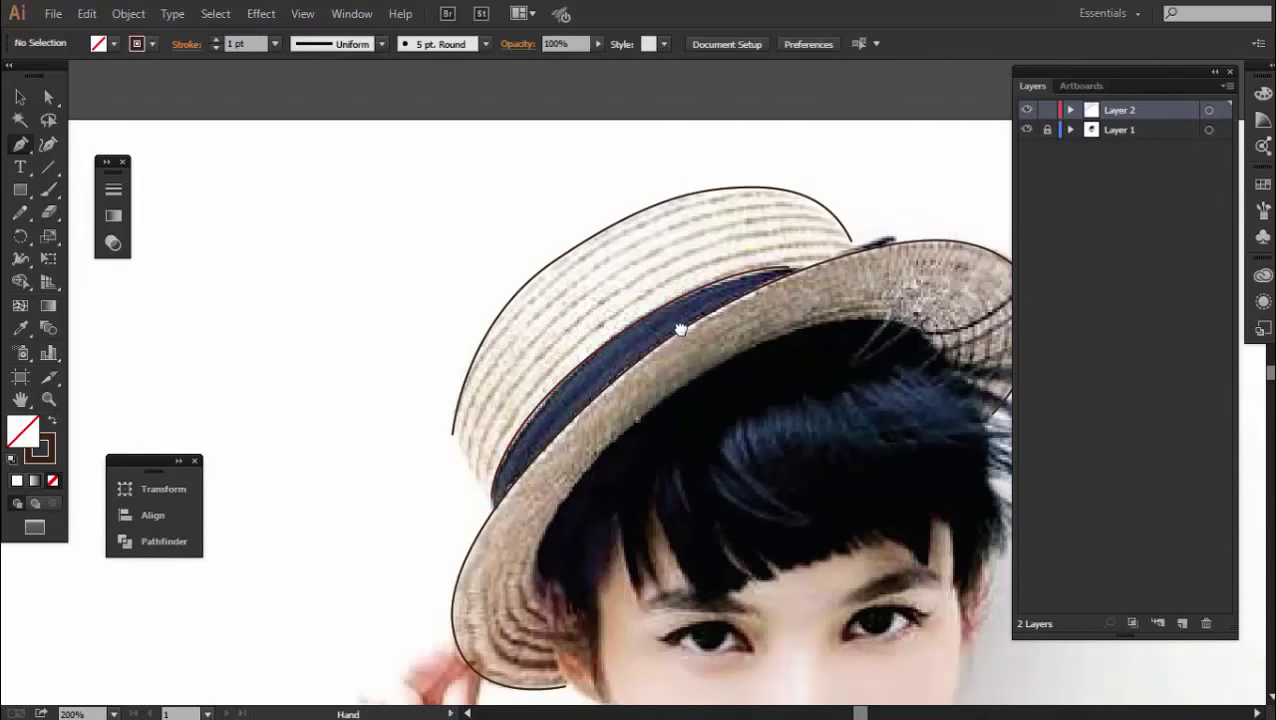
Pan down to the face and zoom in on the girl's eyes
{"action": "left_click_drag", "start_coordinate": [696, 716], "coordinate": [554, 472]}
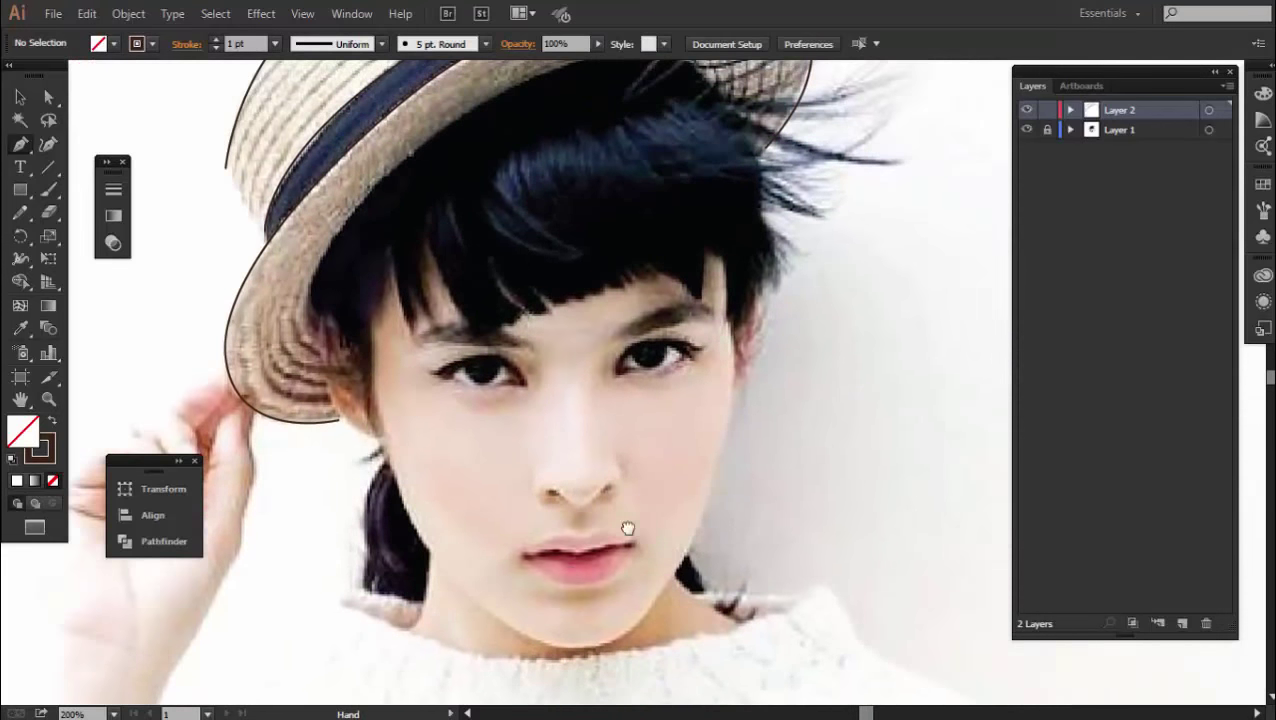
{"action": "left_click_drag", "start_coordinate": [627, 527], "coordinate": [387, 364]}
{"action": "scroll", "coordinate": [381, 369], "scroll_direction": "up", "scroll_amount": 1}
{"action": "scroll", "coordinate": [420, 380], "scroll_direction": "down", "scroll_amount": 1}
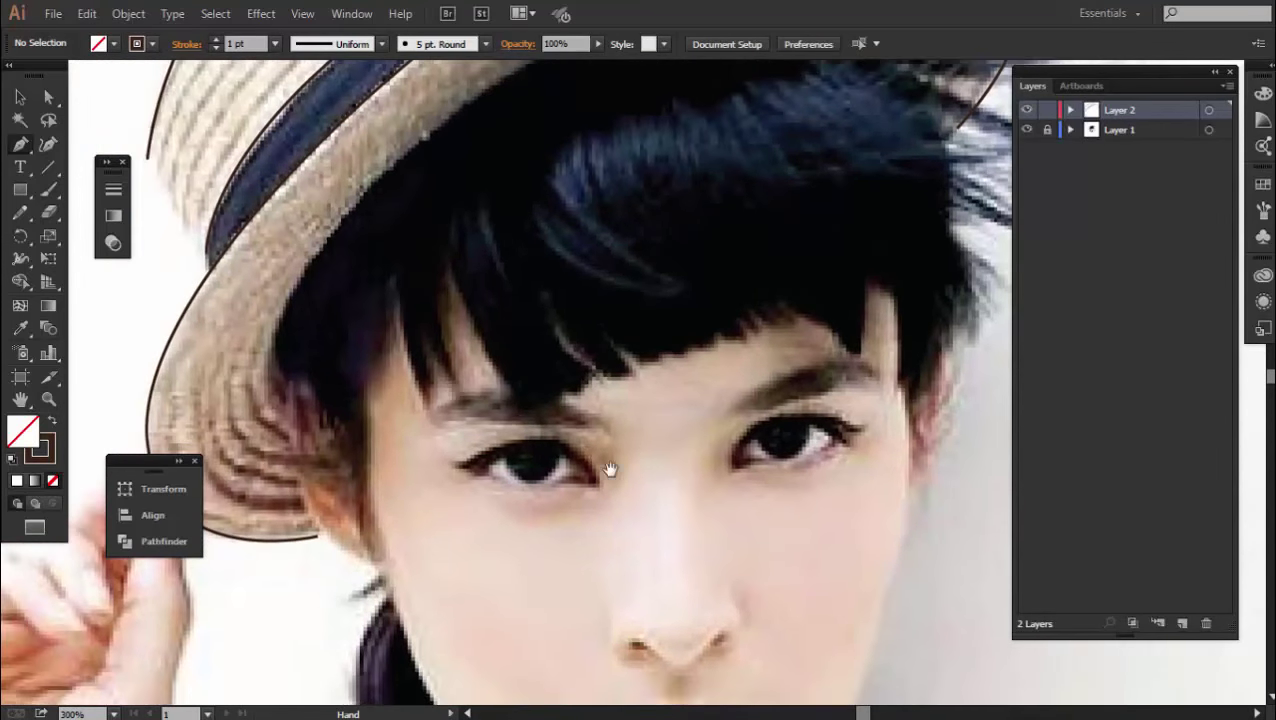
{"action": "scroll", "coordinate": [520, 443], "scroll_direction": "up", "scroll_amount": 1}
{"action": "scroll", "coordinate": [480, 450], "scroll_direction": "up", "scroll_amount": 1}
{"action": "scroll", "coordinate": [460, 445], "scroll_direction": "up", "scroll_amount": 2}
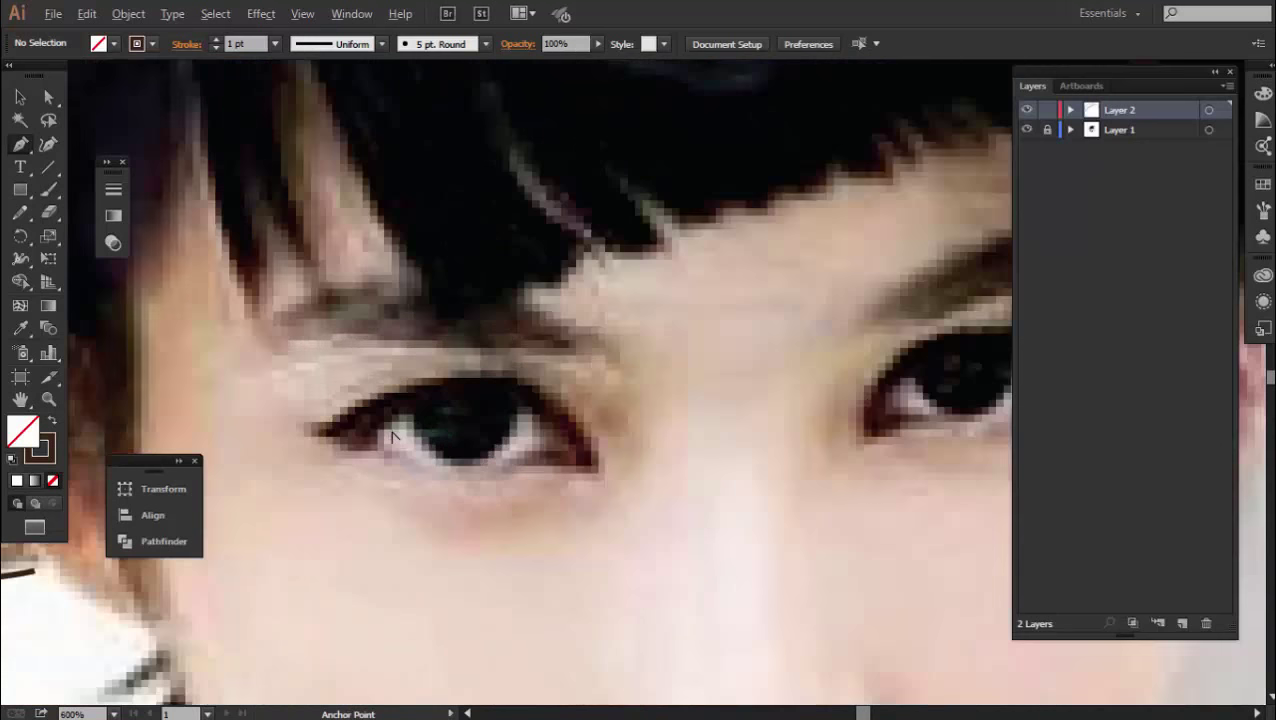
{"action": "scroll", "coordinate": [445, 440], "scroll_direction": "up", "scroll_amount": 1}
{"action": "scroll", "coordinate": [427, 436], "scroll_direction": "up", "scroll_amount": 1}
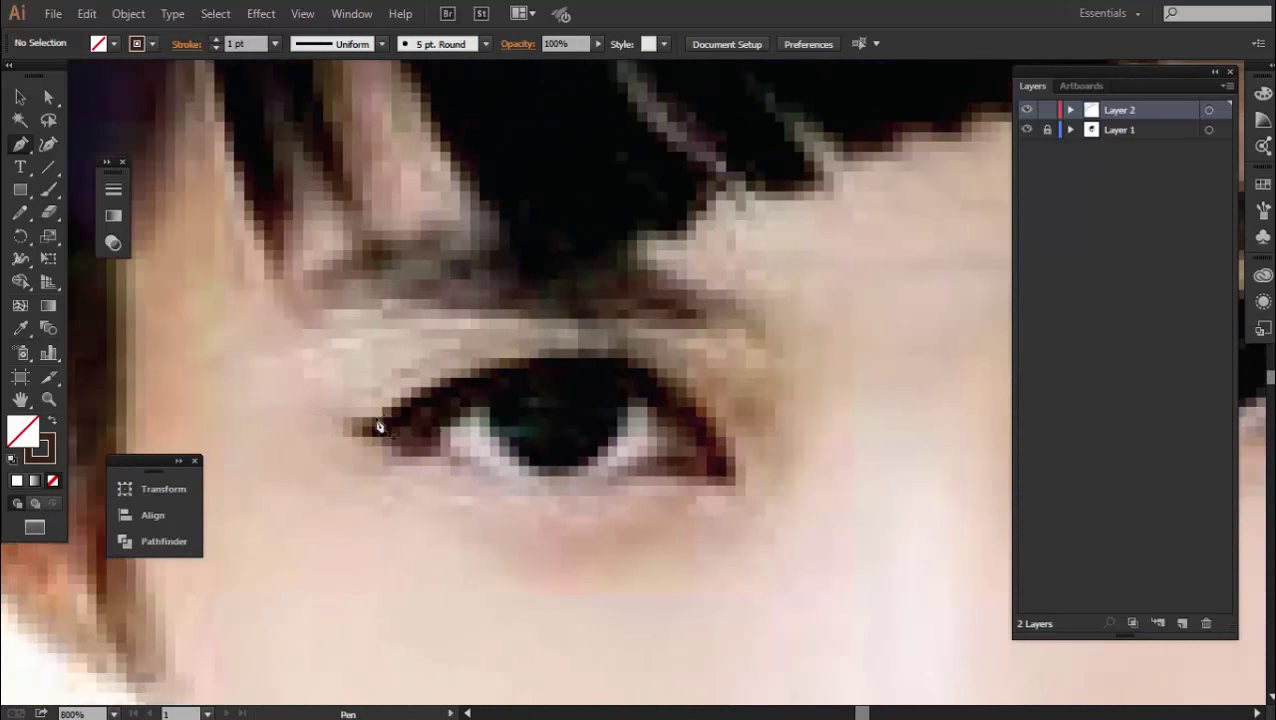
Pen-trace the left eye's upper and lower eyelids as one path
{"action": "left_click_drag", "start_coordinate": [340, 430], "coordinate": [426, 393]}
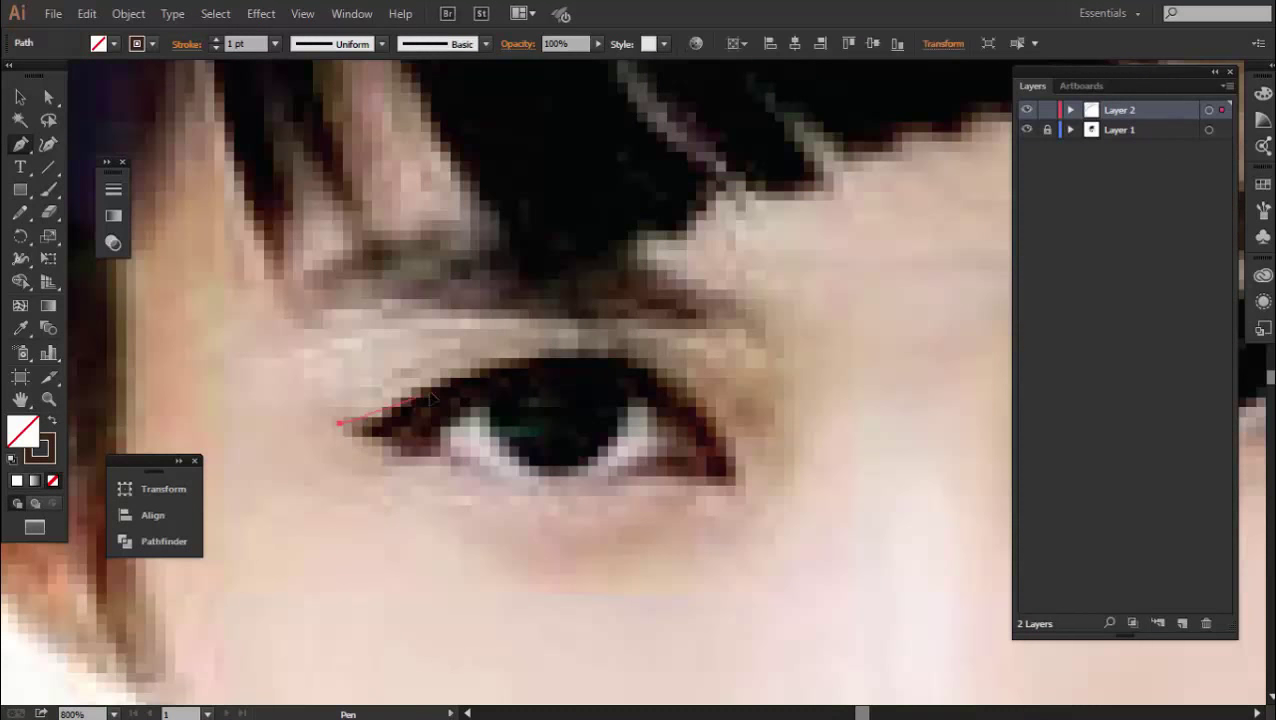
{"action": "left_click_drag", "start_coordinate": [555, 350], "coordinate": [633, 360]}
{"action": "left_click", "coordinate": [735, 475]}
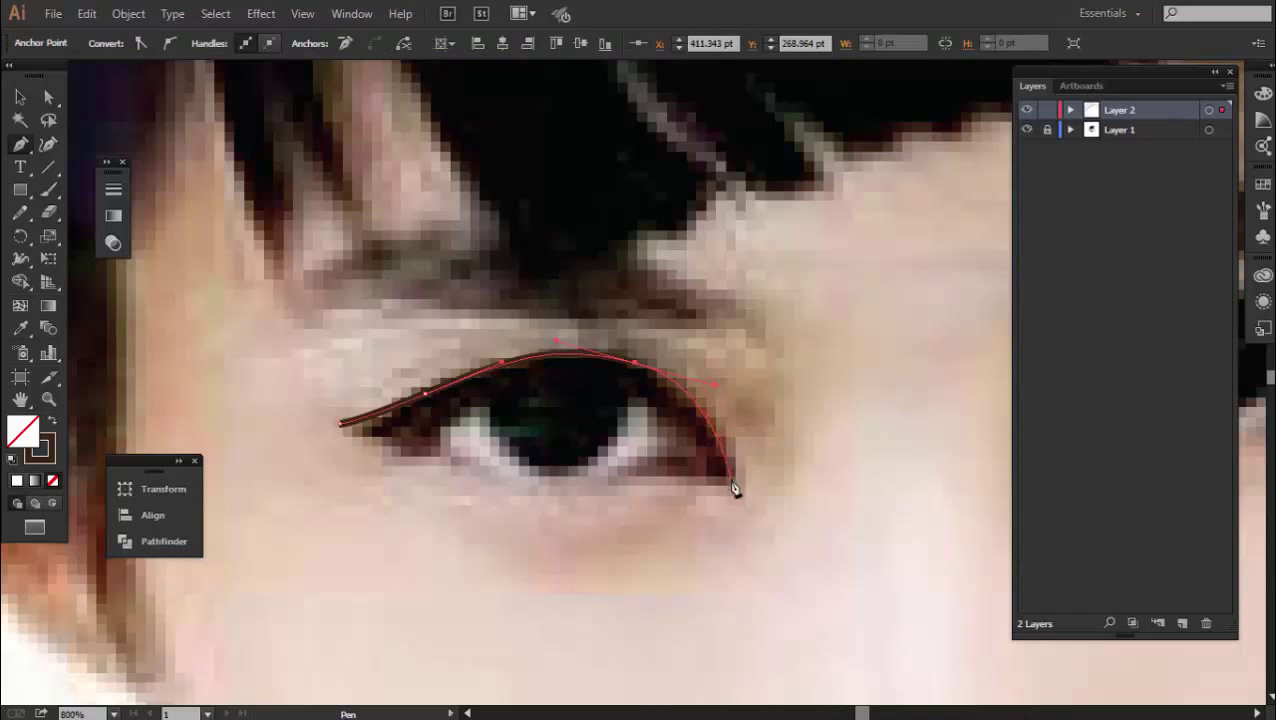
{"action": "left_click", "coordinate": [733, 481]}
{"action": "left_click_drag", "start_coordinate": [593, 481], "coordinate": [532, 500]}
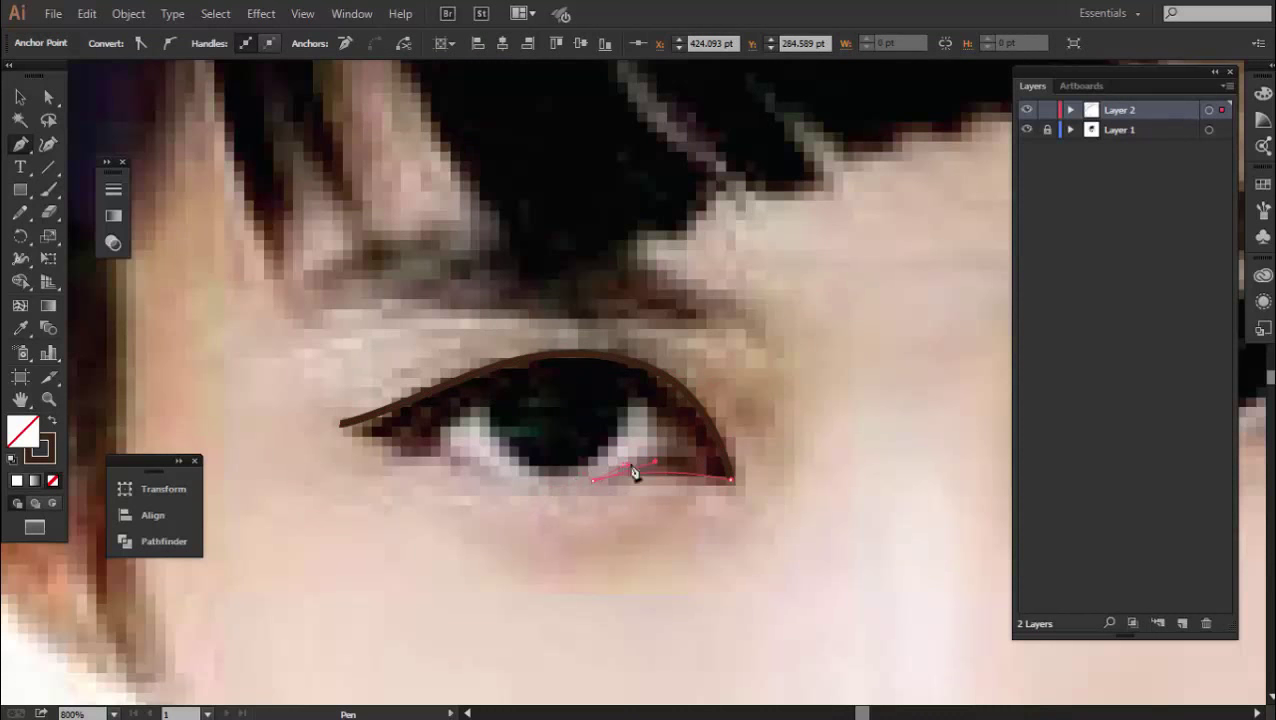
{"action": "left_click_drag", "start_coordinate": [633, 474], "coordinate": [640, 472]}
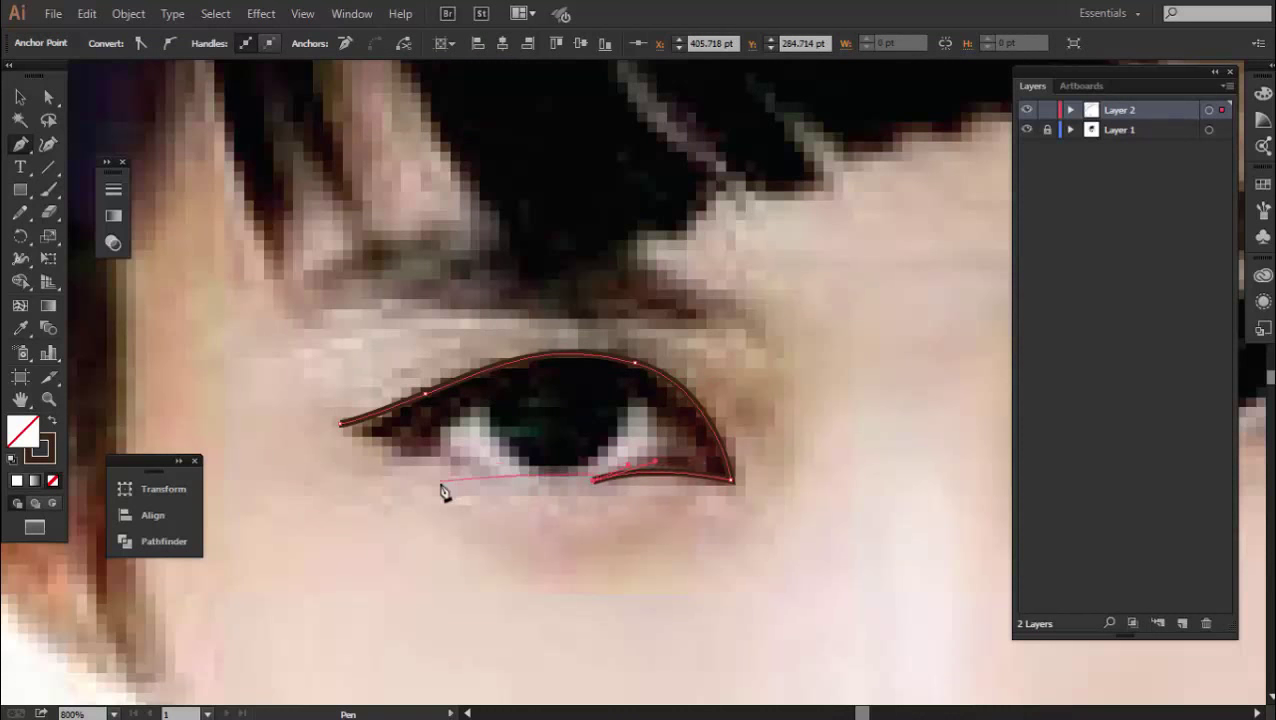
{"action": "key", "text": "ctrl+z"}
{"action": "left_click_drag", "start_coordinate": [594, 479], "coordinate": [581, 484]}
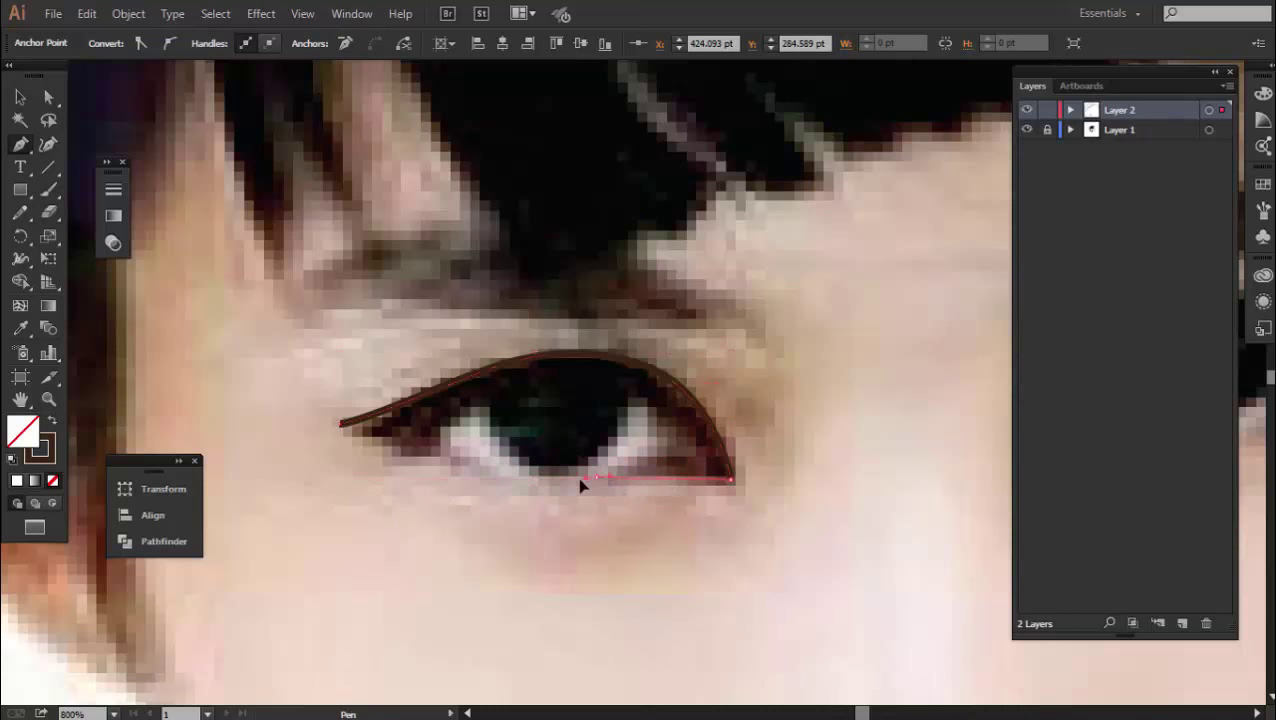
{"action": "left_click", "coordinate": [578, 480], "text": "ctrl"}
Give the eye outline a tapered width profile and a 3 pt stroke weight, then hide the photo to check
{"action": "key", "text": "v"}
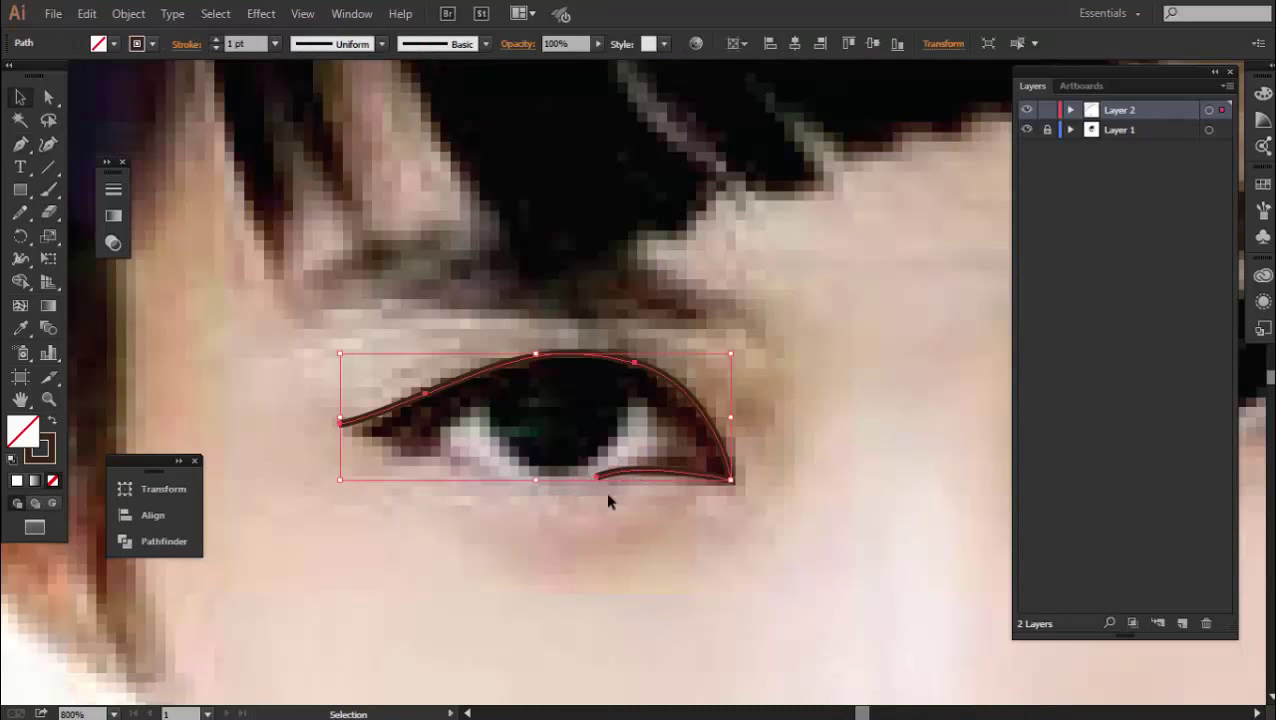
{"action": "scroll", "coordinate": [603, 538], "scroll_direction": "down", "scroll_amount": 1}
{"action": "scroll", "coordinate": [603, 538], "scroll_direction": "down", "scroll_amount": 1}
{"action": "left_click", "coordinate": [448, 388]}
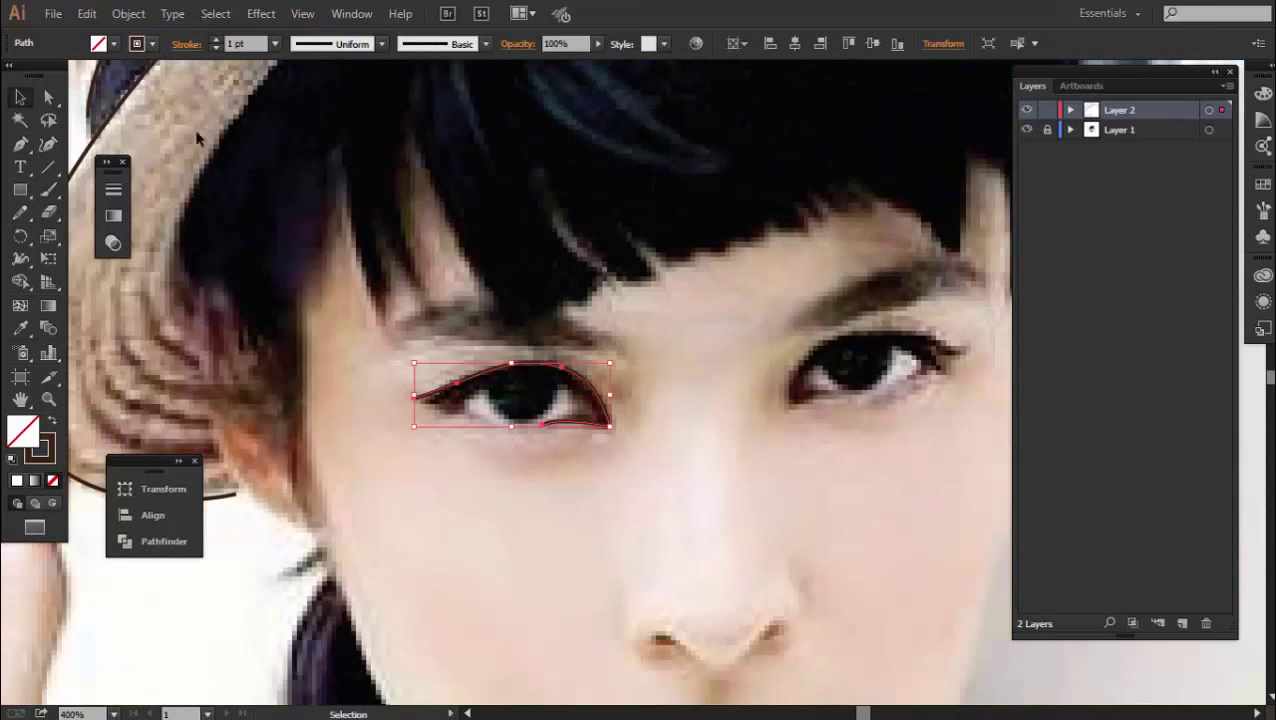
{"action": "left_click", "coordinate": [337, 46]}
{"action": "left_click", "coordinate": [325, 105]}
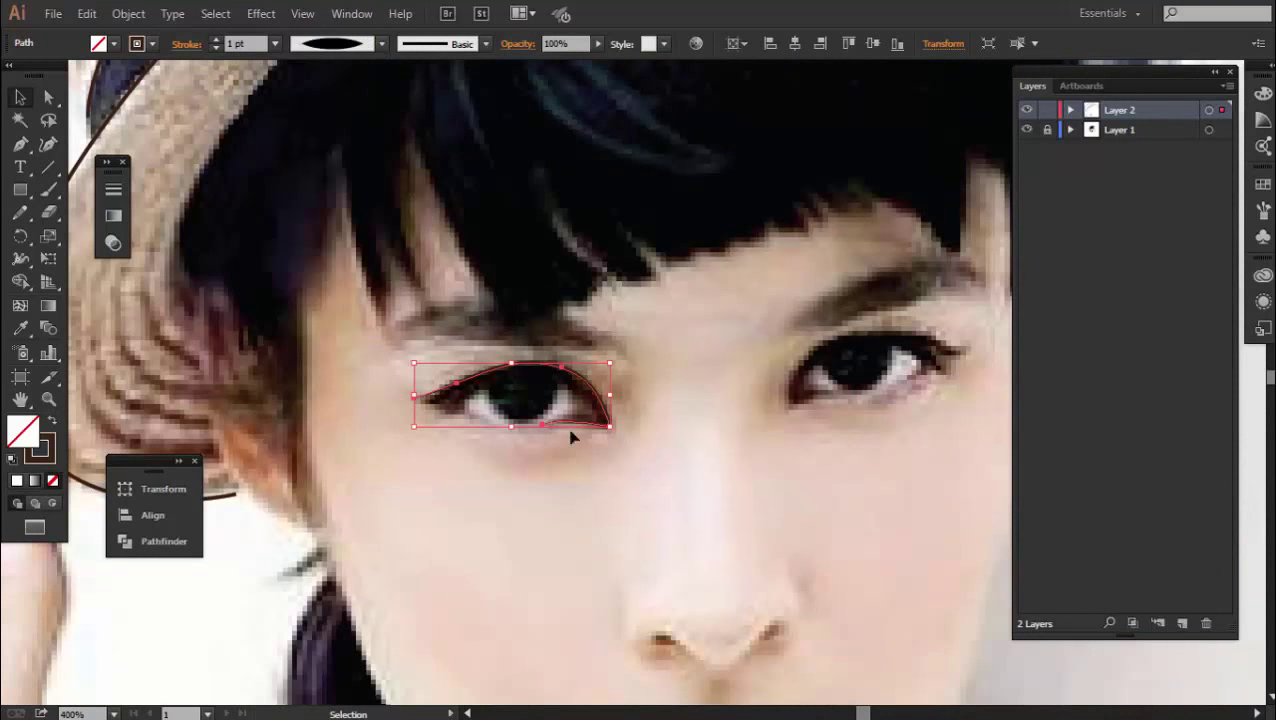
{"action": "left_click", "coordinate": [245, 43]}
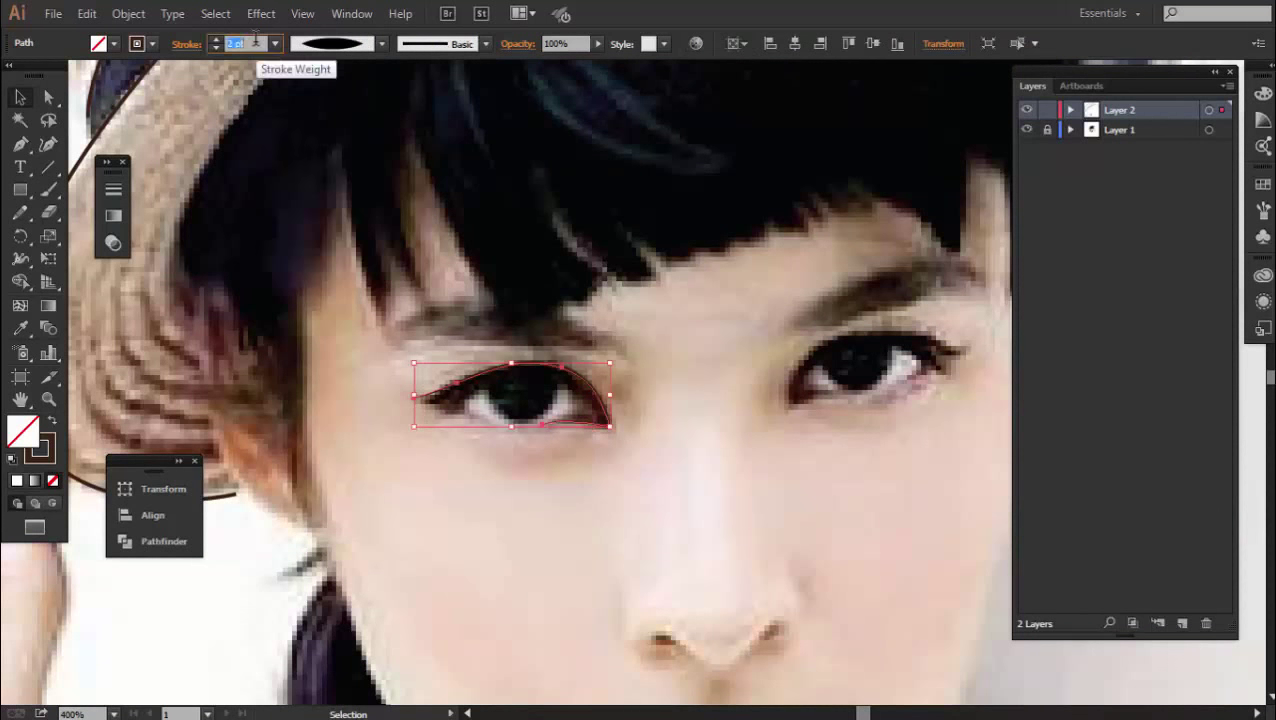
{"action": "type", "text": "4"}
{"action": "key", "text": "Return"}
{"action": "key", "text": "Down"}
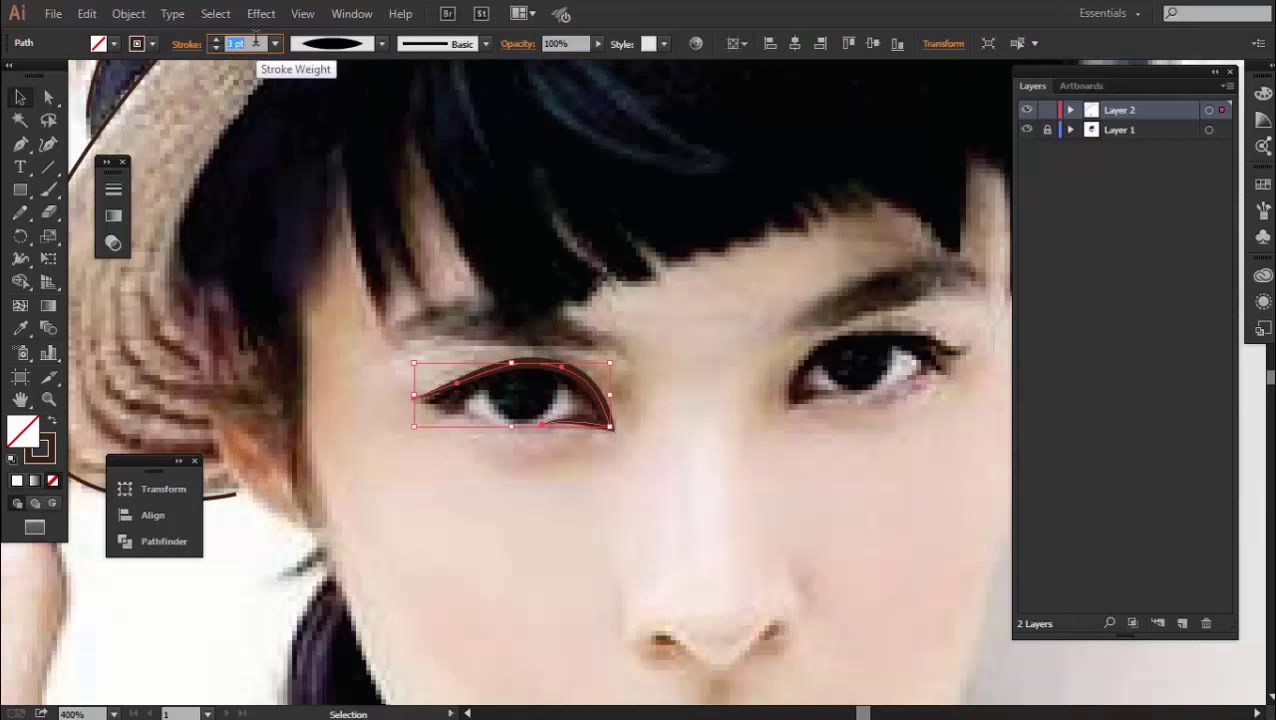
{"action": "left_click", "coordinate": [530, 567]}
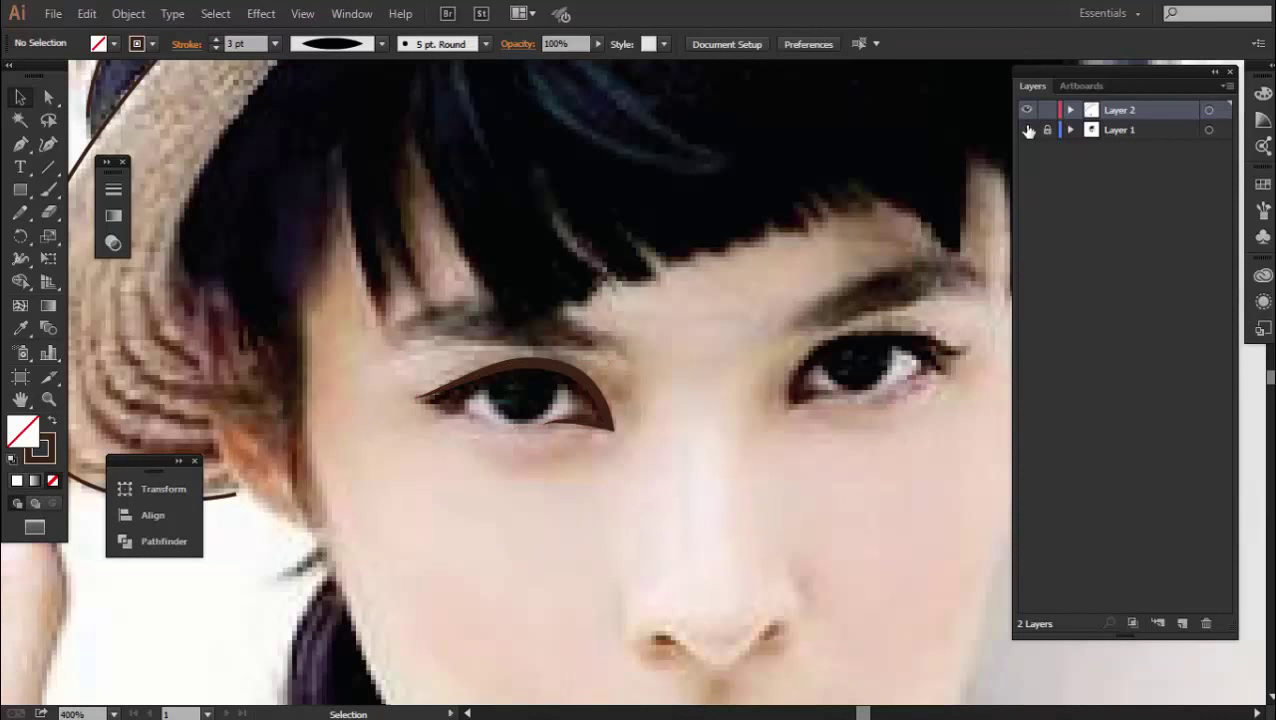
{"action": "left_click", "coordinate": [1028, 130]}
Pen-trace the outline of the right-hand eye from corner to corner
{"action": "scroll", "coordinate": [630, 450], "scroll_direction": "up", "scroll_amount": 1}
{"action": "scroll", "coordinate": [537, 489], "scroll_direction": "up", "scroll_amount": 2}
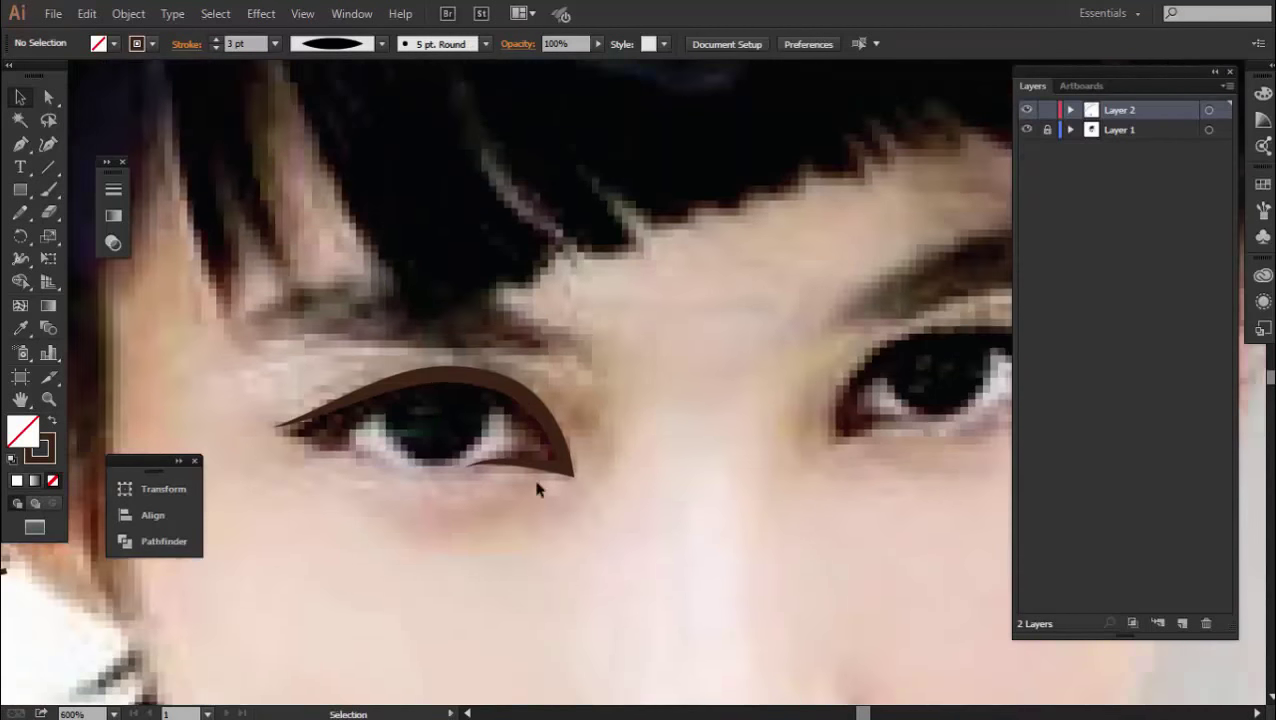
{"action": "key", "text": "p"}
{"action": "left_click_drag", "start_coordinate": [619, 353], "coordinate": [464, 393]}
{"action": "scroll", "coordinate": [606, 427], "scroll_direction": "up", "scroll_amount": 2}
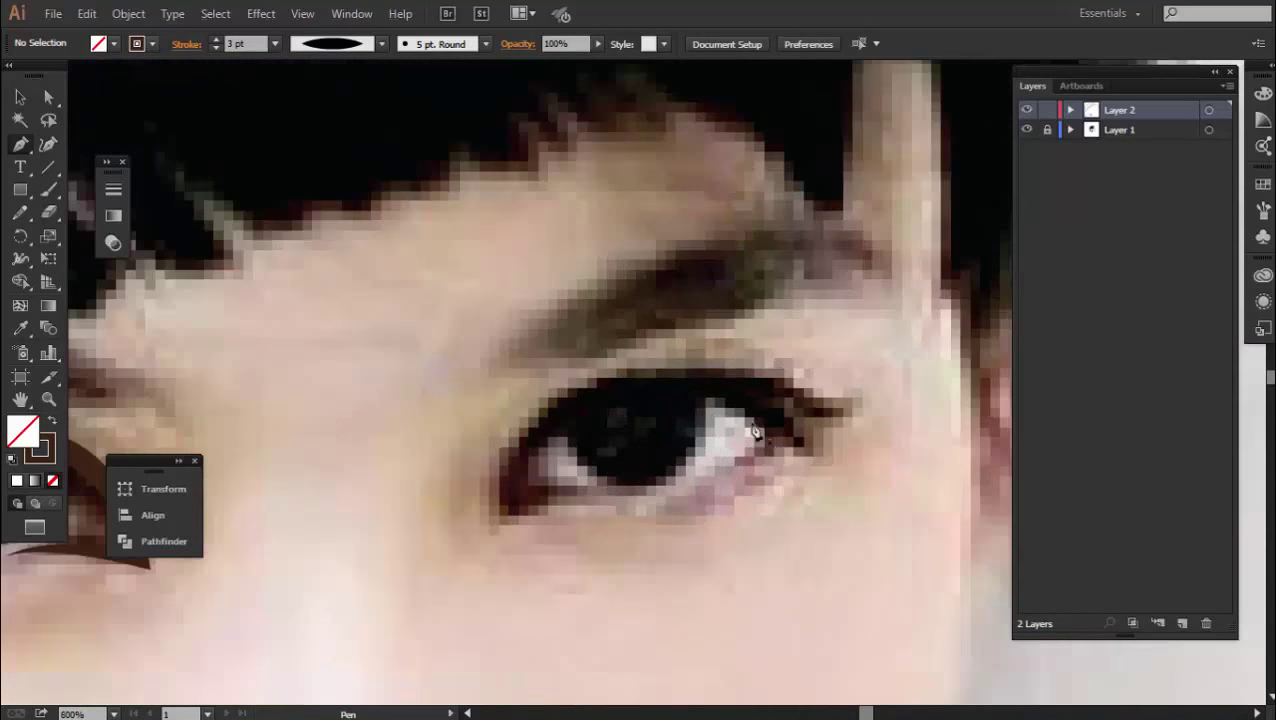
{"action": "left_click", "coordinate": [601, 495]}
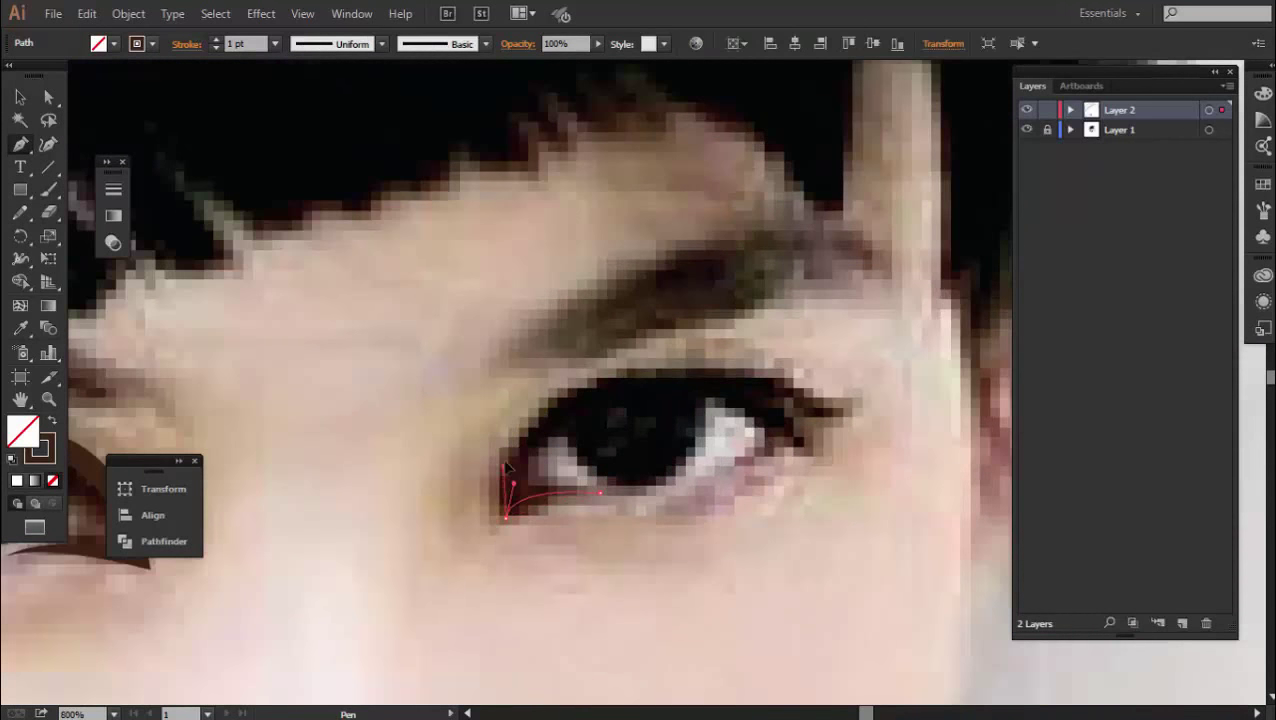
{"action": "left_click_drag", "start_coordinate": [507, 466], "coordinate": [507, 464]}
{"action": "left_click_drag", "start_coordinate": [612, 378], "coordinate": [693, 350]}
{"action": "left_click_drag", "start_coordinate": [789, 432], "coordinate": [865, 440]}
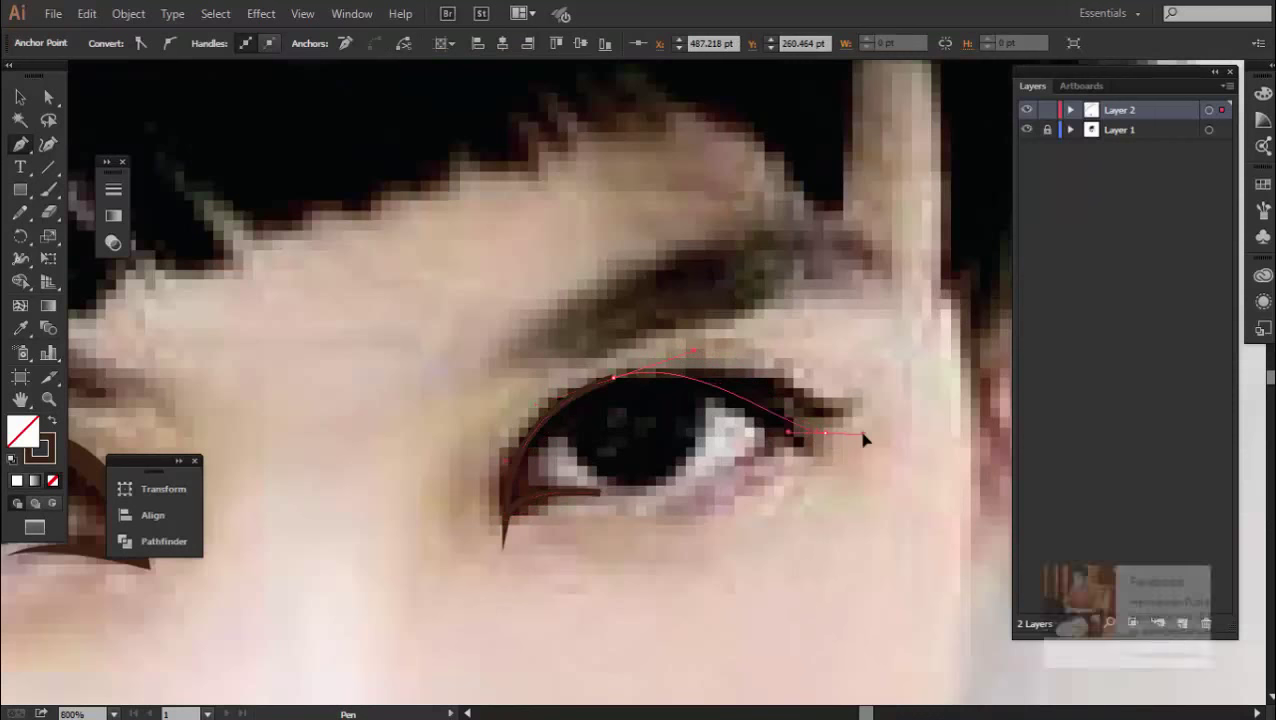
{"action": "left_click", "coordinate": [648, 396], "text": "ctrl"}
Apply the tapered profile and 3 pt weight to the new eye outline, then hide the photo to compare
{"action": "key", "text": "v"}
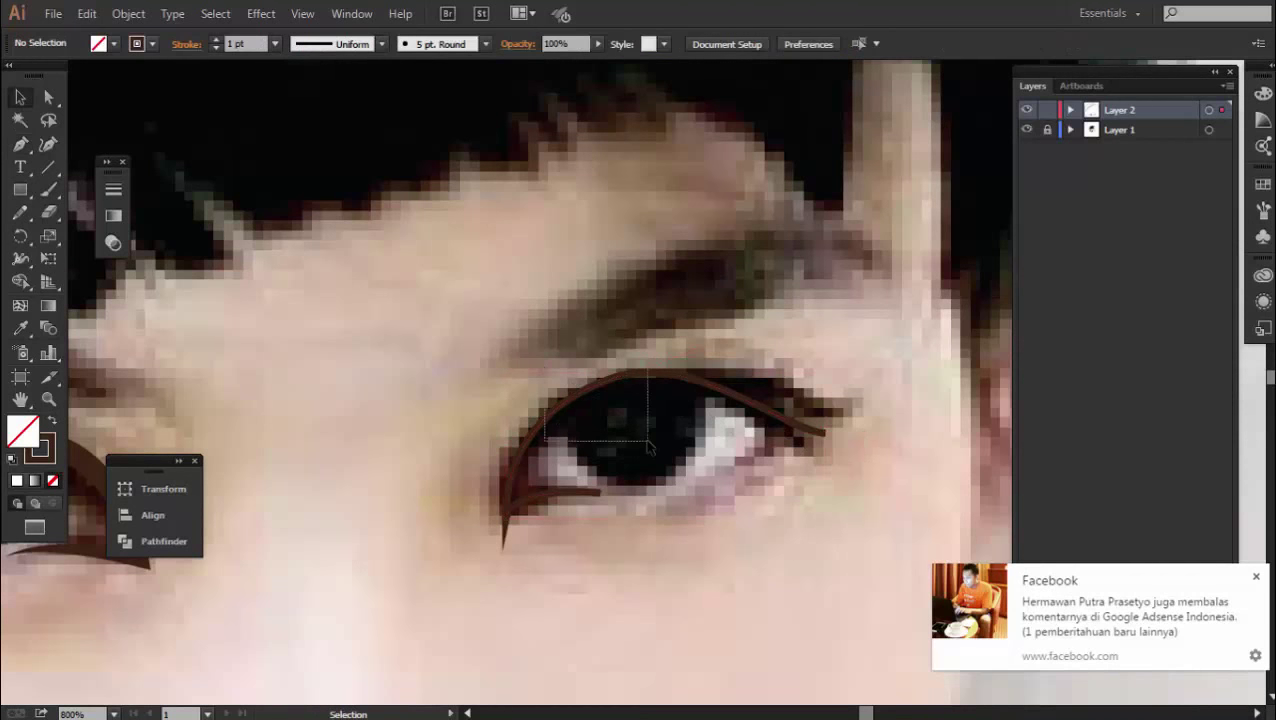
{"action": "left_click_drag", "start_coordinate": [648, 447], "coordinate": [650, 446]}
{"action": "left_click", "coordinate": [330, 44]}
{"action": "left_click", "coordinate": [330, 107]}
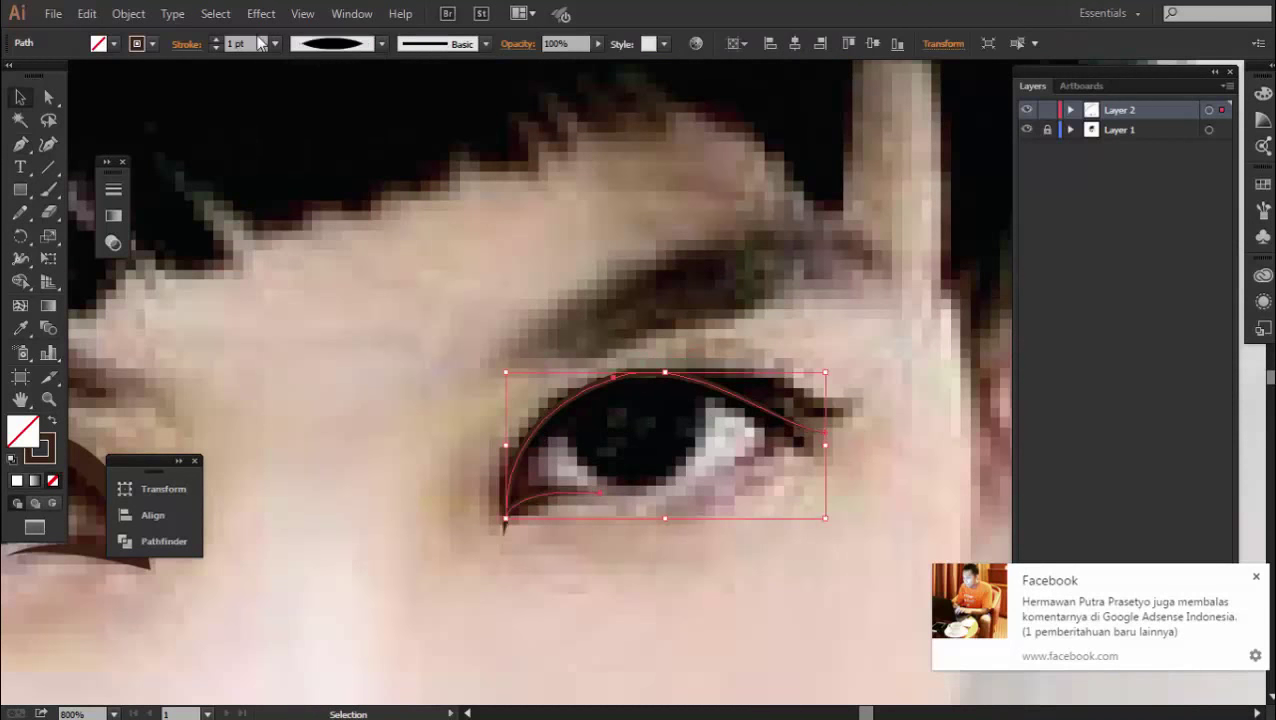
{"action": "left_click", "coordinate": [274, 43]}
{"action": "left_click", "coordinate": [296, 166]}
{"action": "left_click", "coordinate": [388, 324]}
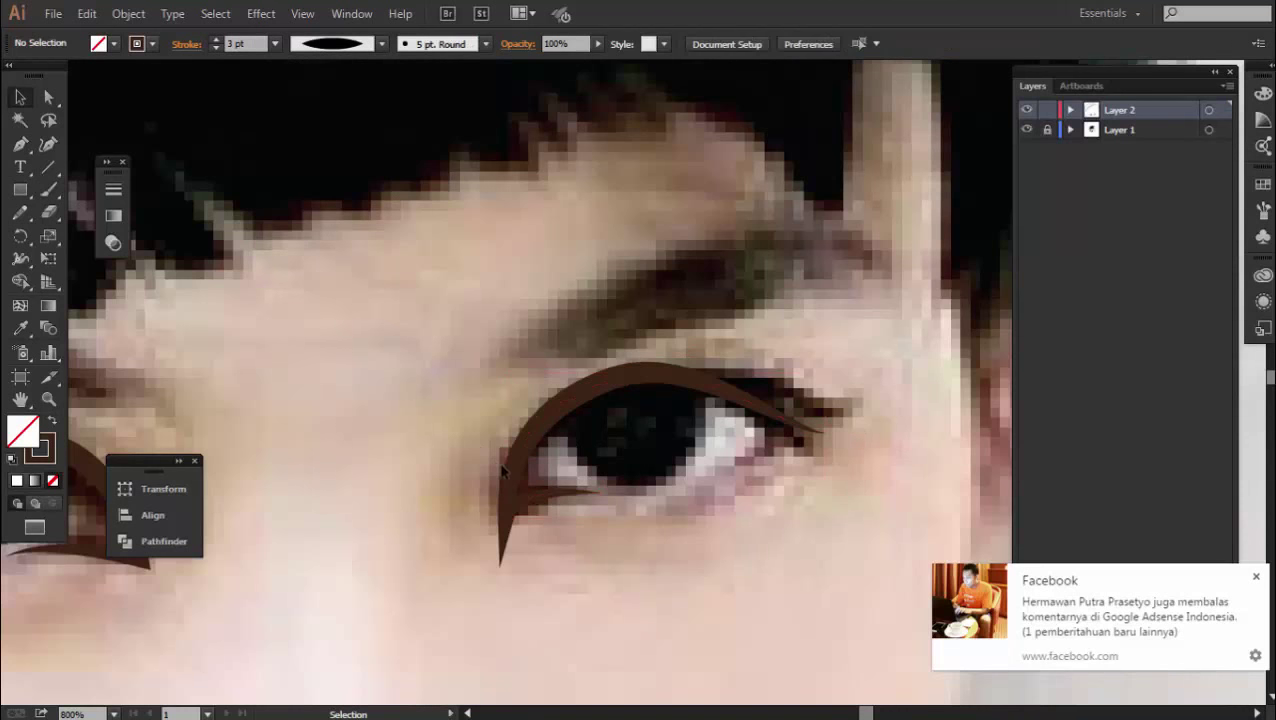
{"action": "left_click", "coordinate": [503, 470]}
{"action": "scroll", "coordinate": [460, 430], "scroll_direction": "down", "scroll_amount": 3}
{"action": "left_click", "coordinate": [510, 485]}
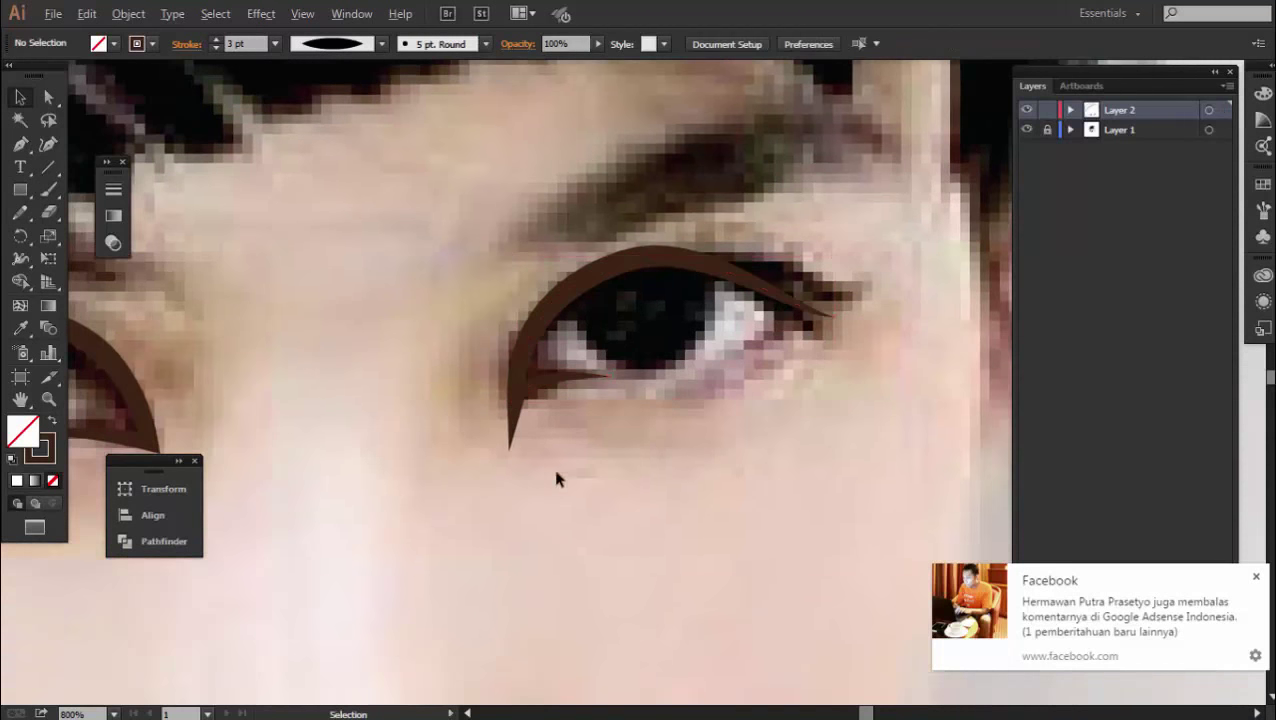
{"action": "key", "text": "ctrl+minus"}
{"action": "key", "text": "ctrl+minus"}
{"action": "left_click", "coordinate": [1026, 129]}
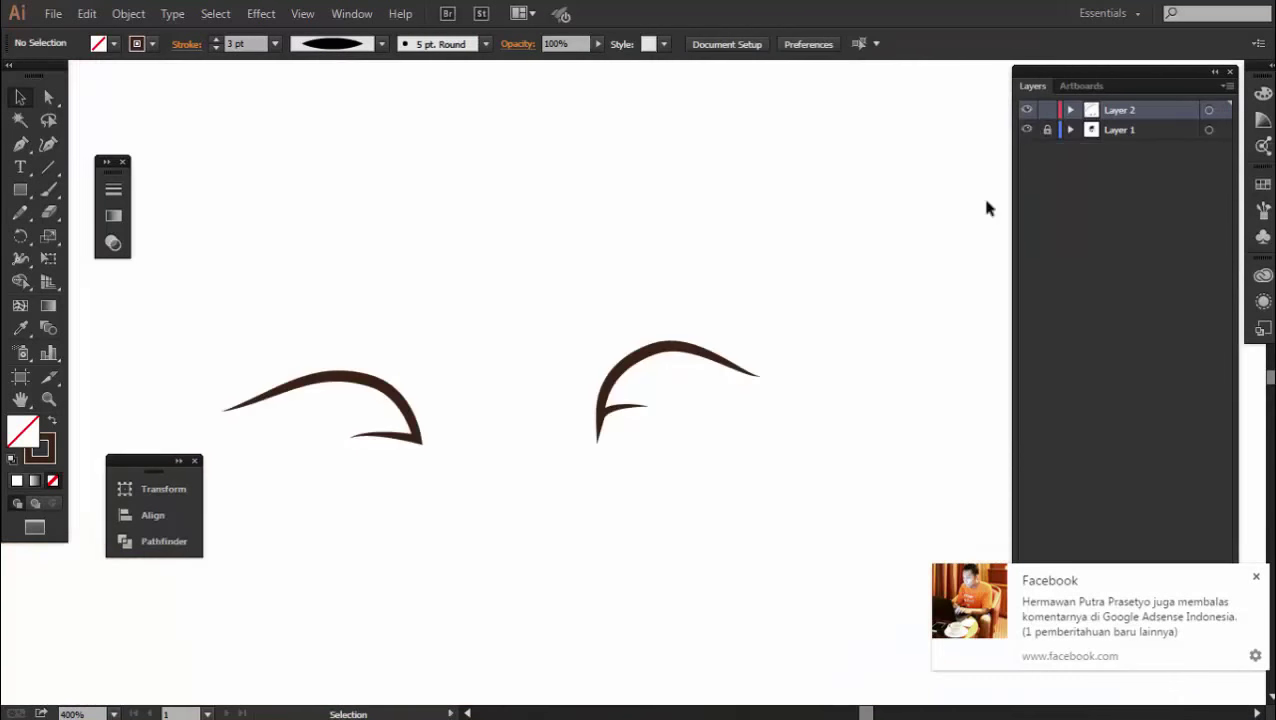
{"action": "scroll", "coordinate": [680, 470], "scroll_direction": "down", "scroll_amount": 5}
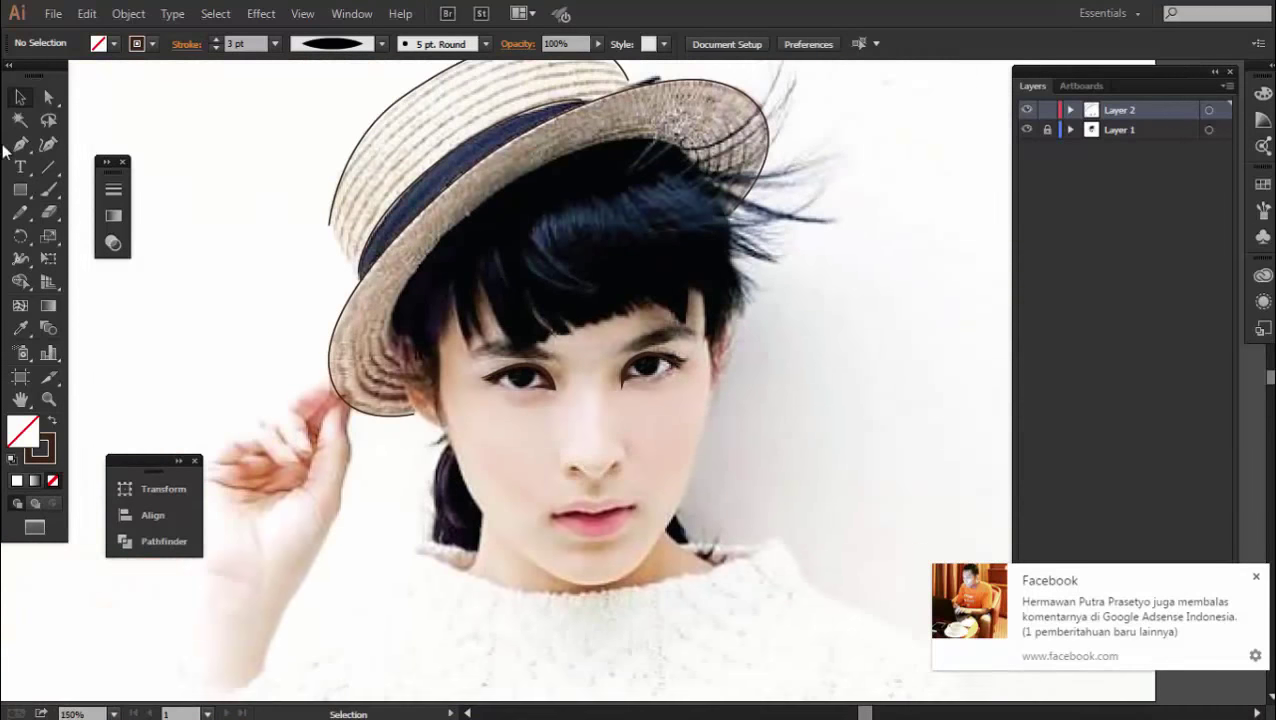
With the Pen tool, trace a curved brown line along the sweater collar's neckline
{"action": "left_click", "coordinate": [19, 145]}
{"action": "scroll", "coordinate": [468, 457], "scroll_direction": "up", "scroll_amount": 2}
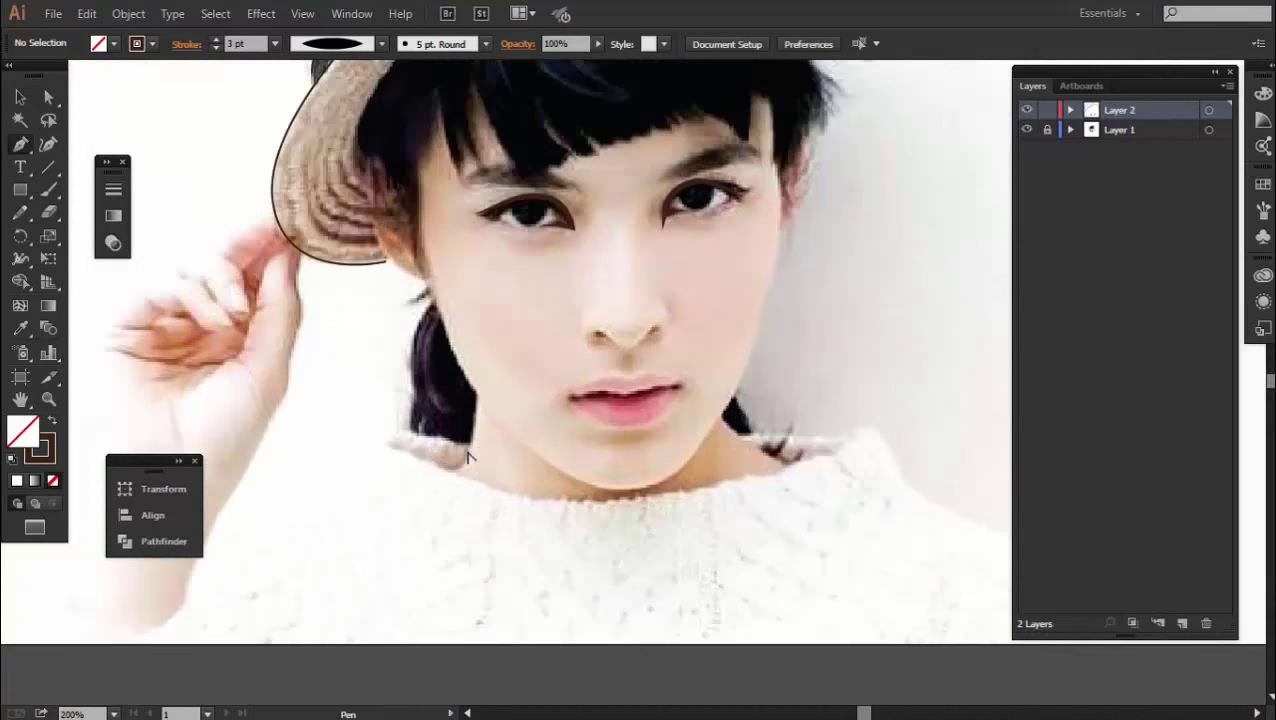
{"action": "left_click", "coordinate": [379, 445]}
{"action": "left_click_drag", "start_coordinate": [491, 484], "coordinate": [543, 509]}
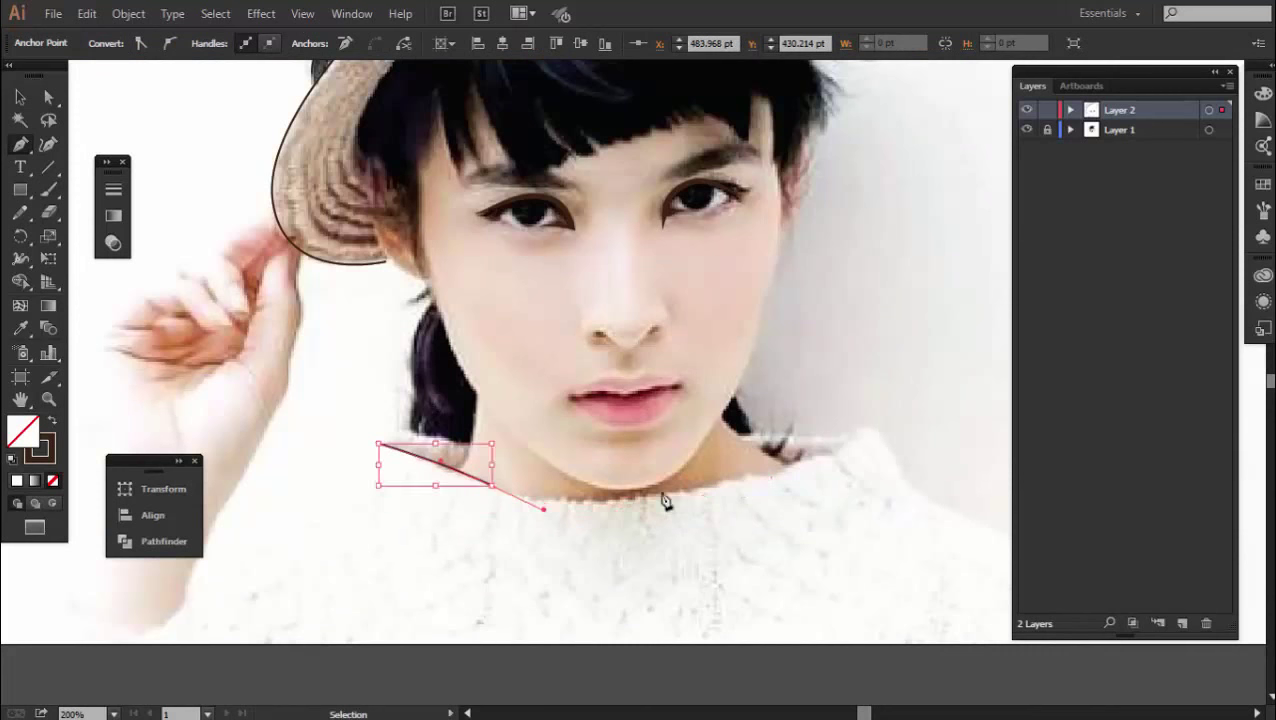
{"action": "left_click", "coordinate": [869, 436]}
{"action": "left_click", "coordinate": [763, 457], "text": "ctrl"}
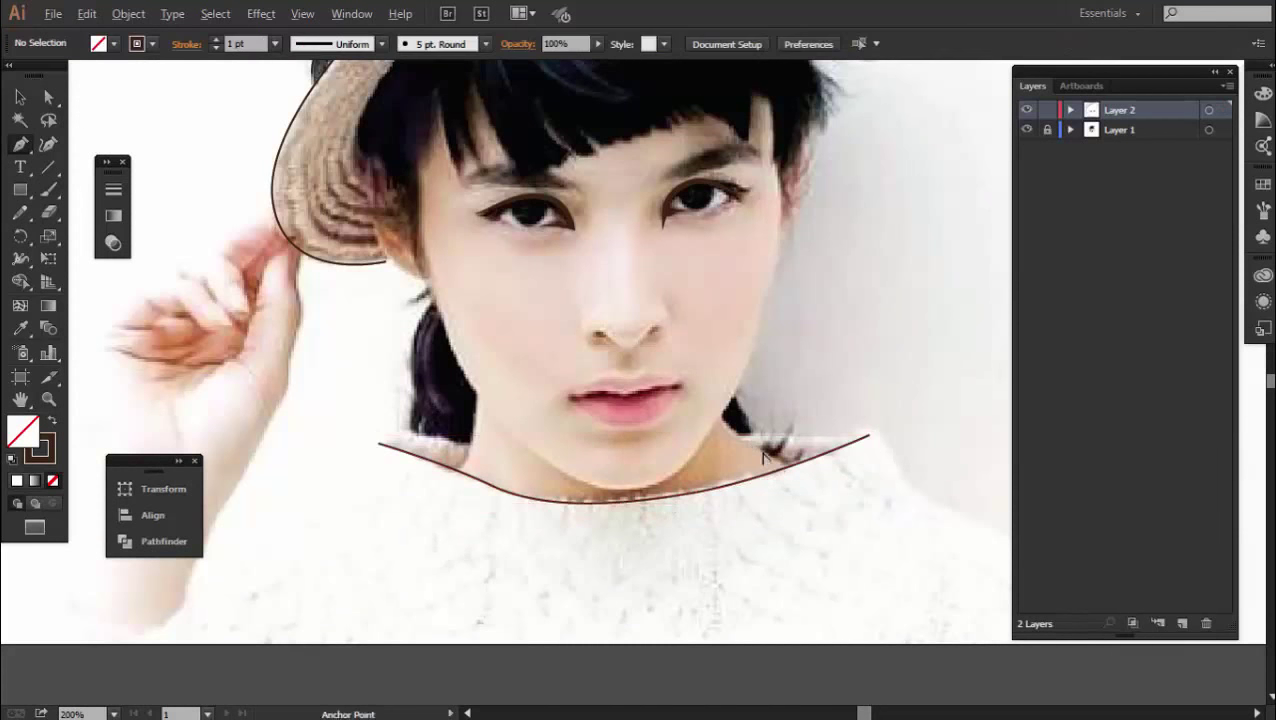
Draw the right side of the neck bending down toward the shoulder
{"action": "scroll", "coordinate": [763, 457], "scroll_direction": "up", "scroll_amount": 2}
{"action": "left_click", "coordinate": [680, 383]}
{"action": "left_click_drag", "start_coordinate": [809, 470], "coordinate": [870, 476]}
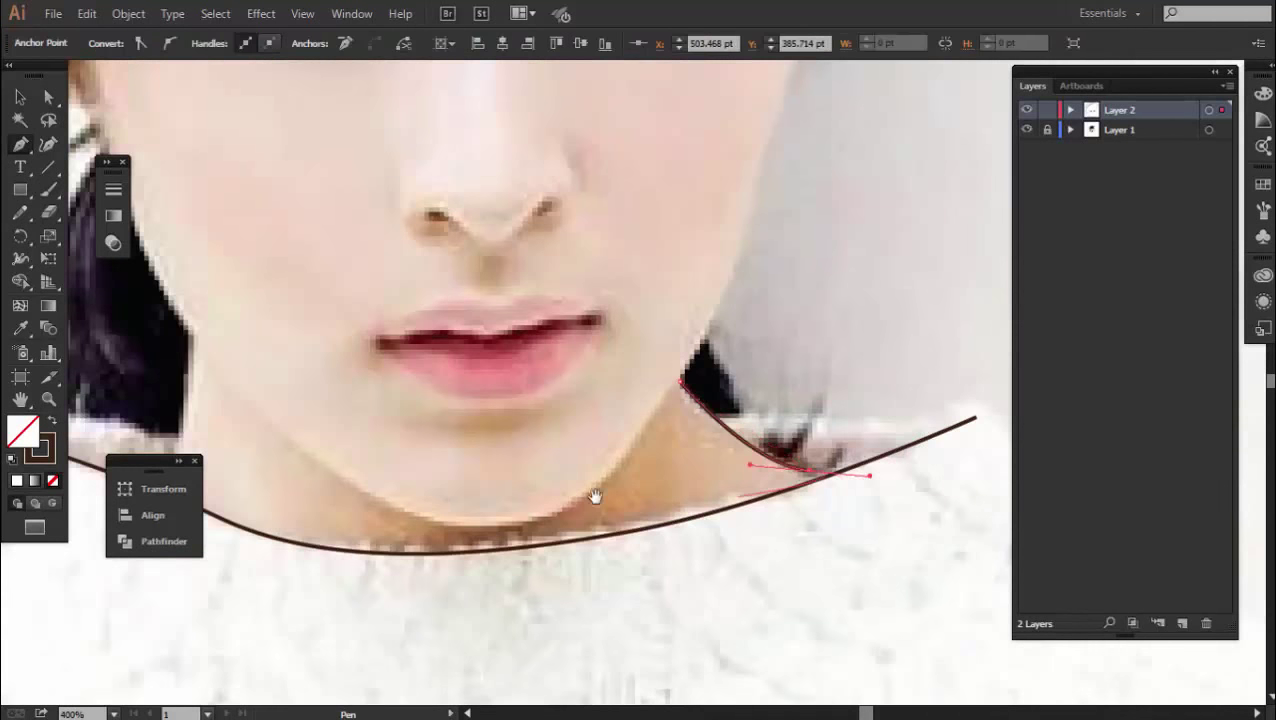
{"action": "left_click_drag", "start_coordinate": [594, 497], "coordinate": [850, 480]}
{"action": "left_click", "coordinate": [480, 400], "text": "ctrl"}
Curve the left neck line down to the collar and begin a line below the left ear
{"action": "left_click", "coordinate": [467, 343]}
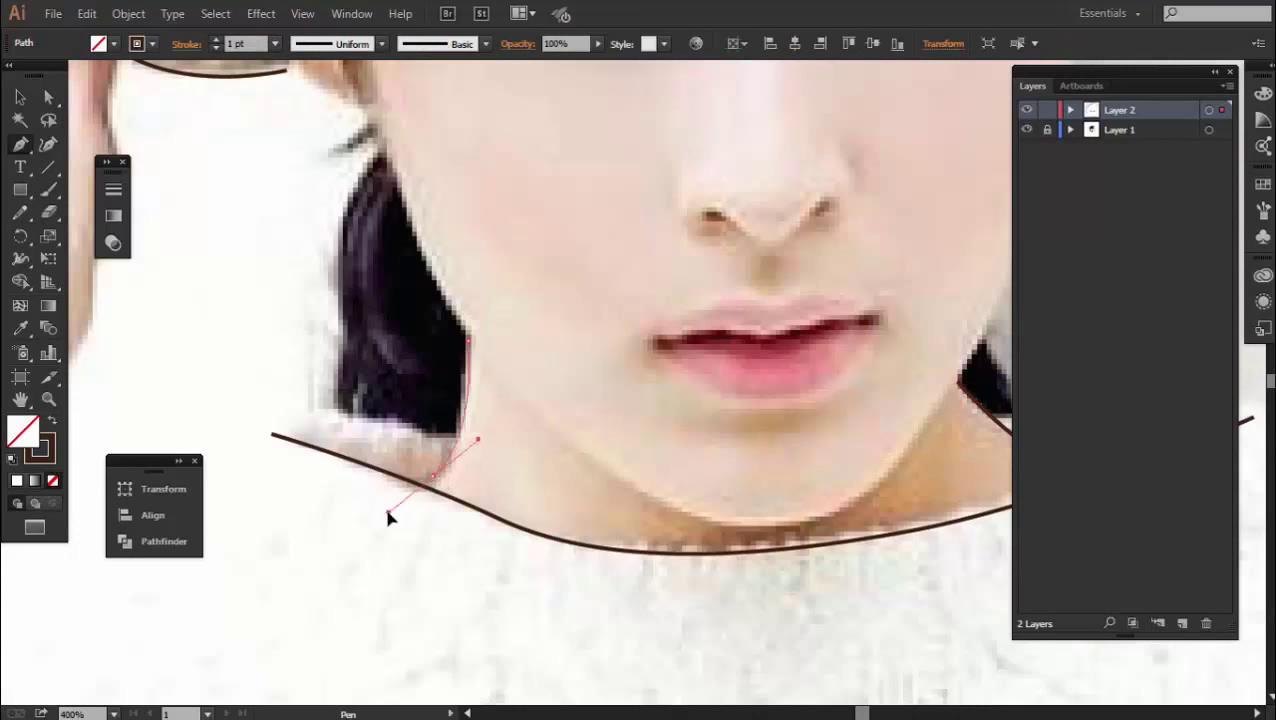
{"action": "left_click_drag", "start_coordinate": [432, 476], "coordinate": [388, 513]}
{"action": "left_click", "coordinate": [493, 450], "text": "ctrl"}
{"action": "scroll", "coordinate": [493, 450], "scroll_direction": "down", "scroll_amount": 1}
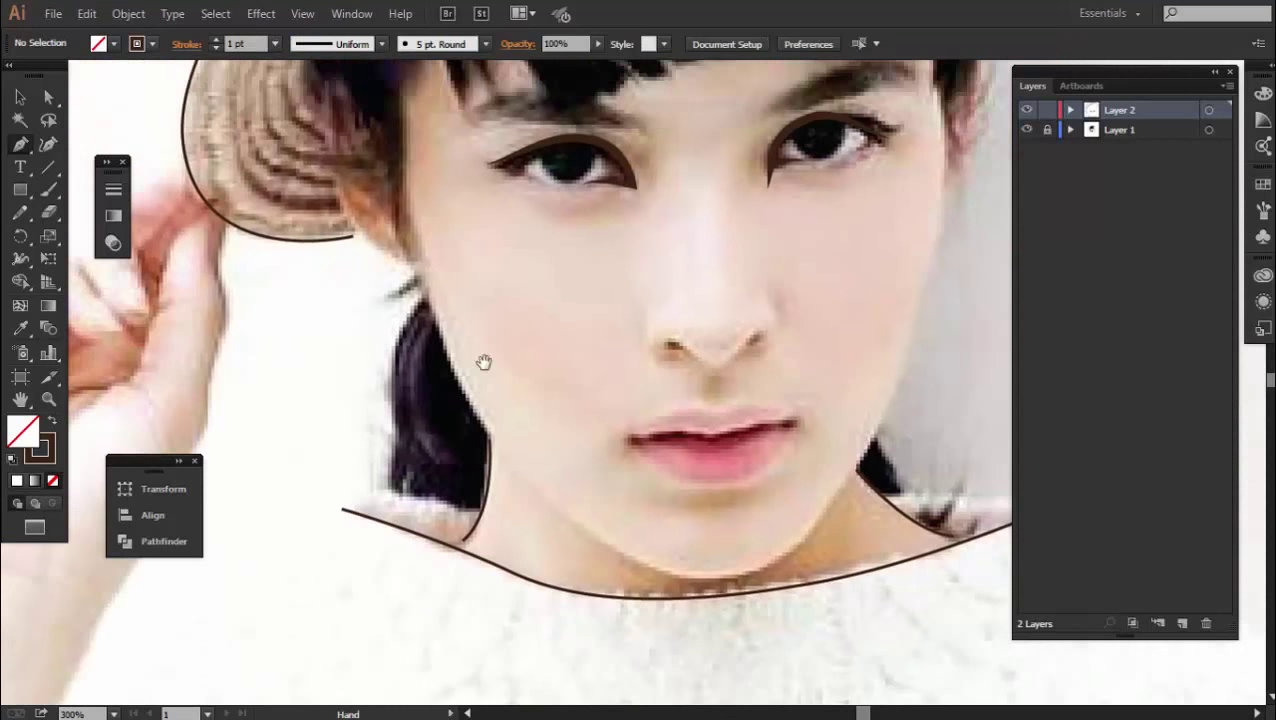
{"action": "left_click", "coordinate": [418, 272]}
{"action": "left_click", "coordinate": [472, 406]}
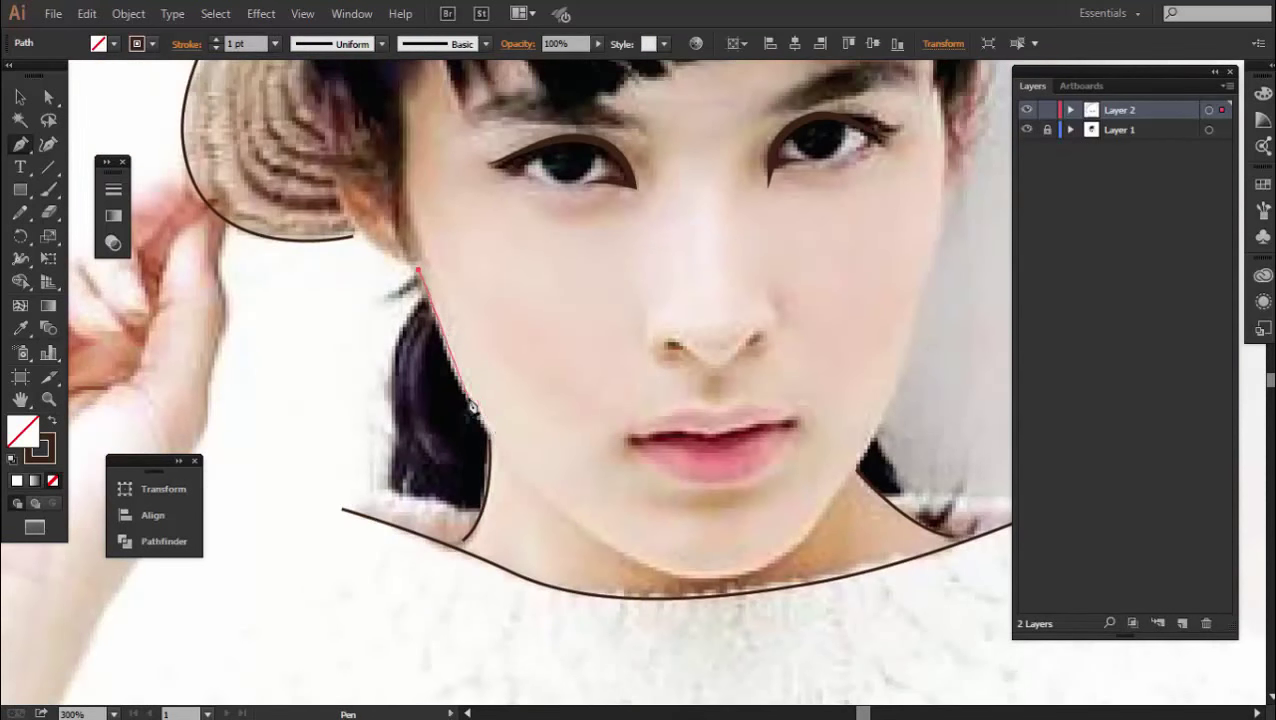
Finish the left neck outline and curve the jawline around the chin up the right cheek
{"action": "left_click", "coordinate": [525, 464], "text": "ctrl"}
{"action": "left_click", "coordinate": [505, 451]}
{"action": "mouse_move", "coordinate": [661, 577]}
{"action": "left_mouse_down"}
{"action": "mouse_move", "coordinate": [746, 598]}
{"action": "mouse_move", "coordinate": [812, 533]}
{"action": "left_mouse_up"}
{"action": "left_click", "coordinate": [845, 485]}
{"action": "left_click", "coordinate": [882, 423]}
{"action": "left_click", "coordinate": [908, 339]}
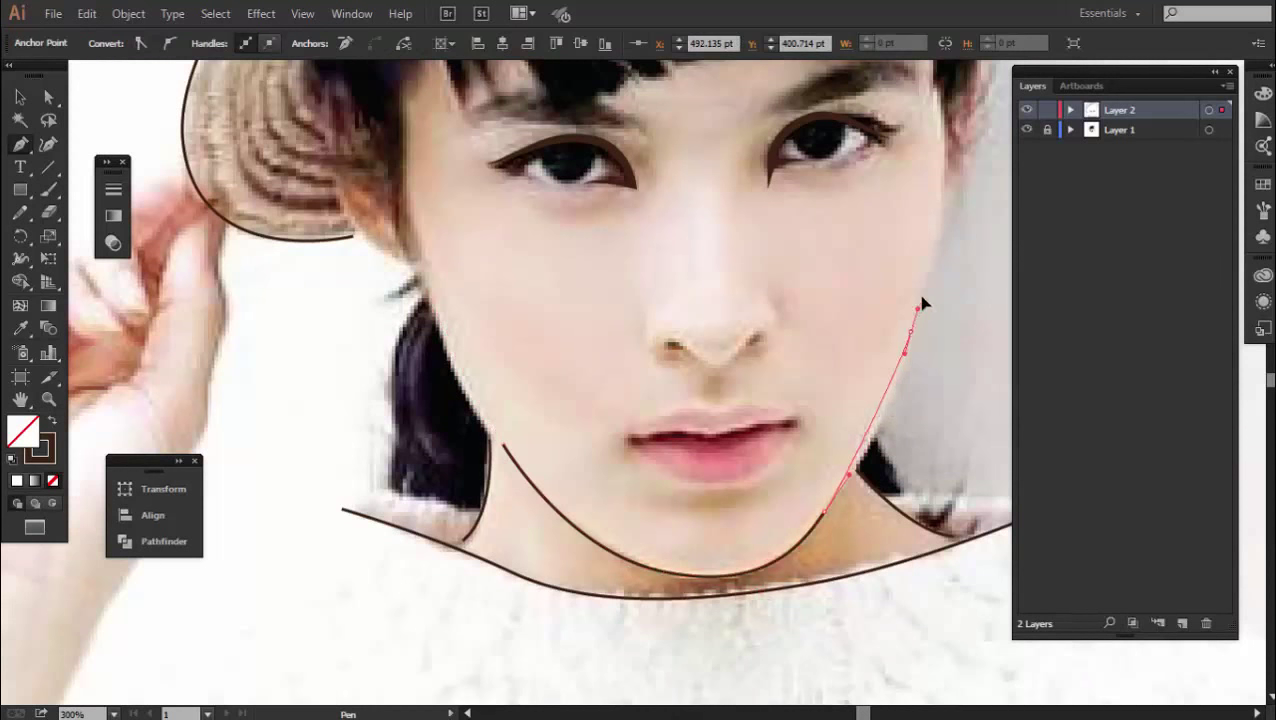
{"action": "left_click", "coordinate": [935, 255]}
End the right face outline at the temple and trace the left cheek up to the ear
{"action": "left_click_drag", "start_coordinate": [948, 228], "coordinate": [893, 320]}
{"action": "left_click", "coordinate": [884, 282]}
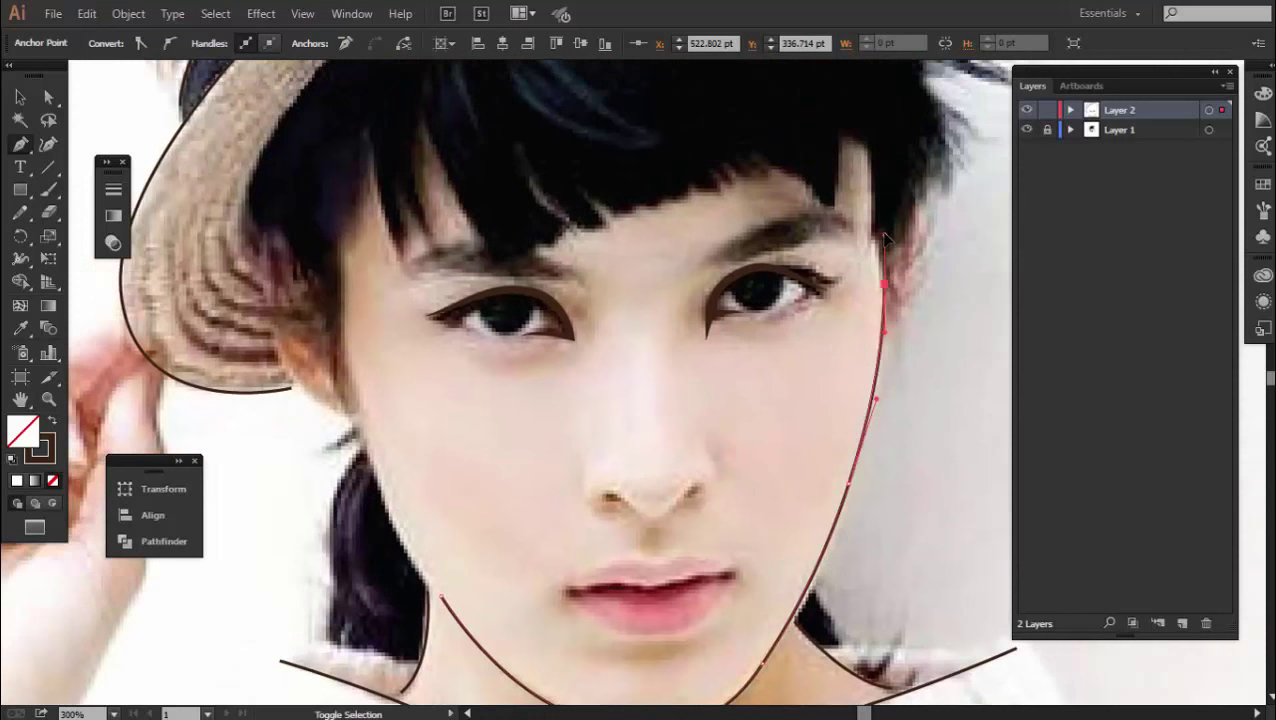
{"action": "left_click", "coordinate": [425, 497], "text": "ctrl"}
{"action": "left_click", "coordinate": [381, 487]}
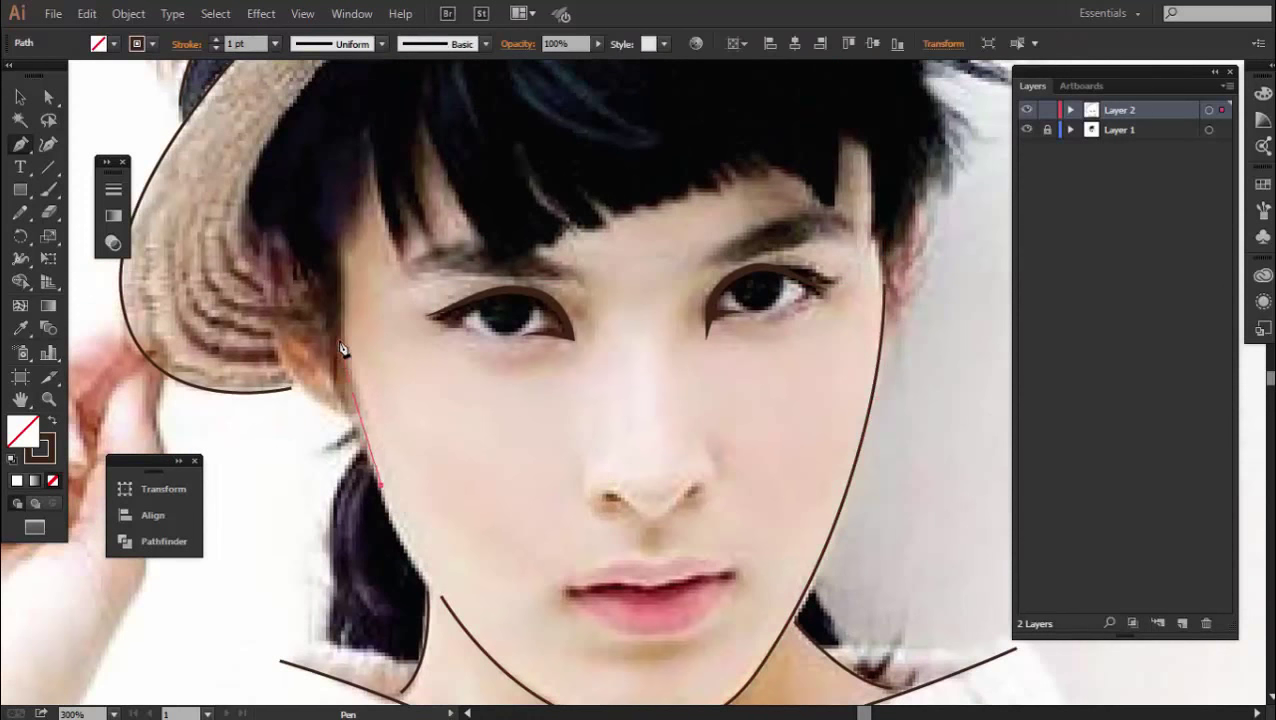
{"action": "left_click", "coordinate": [315, 210]}
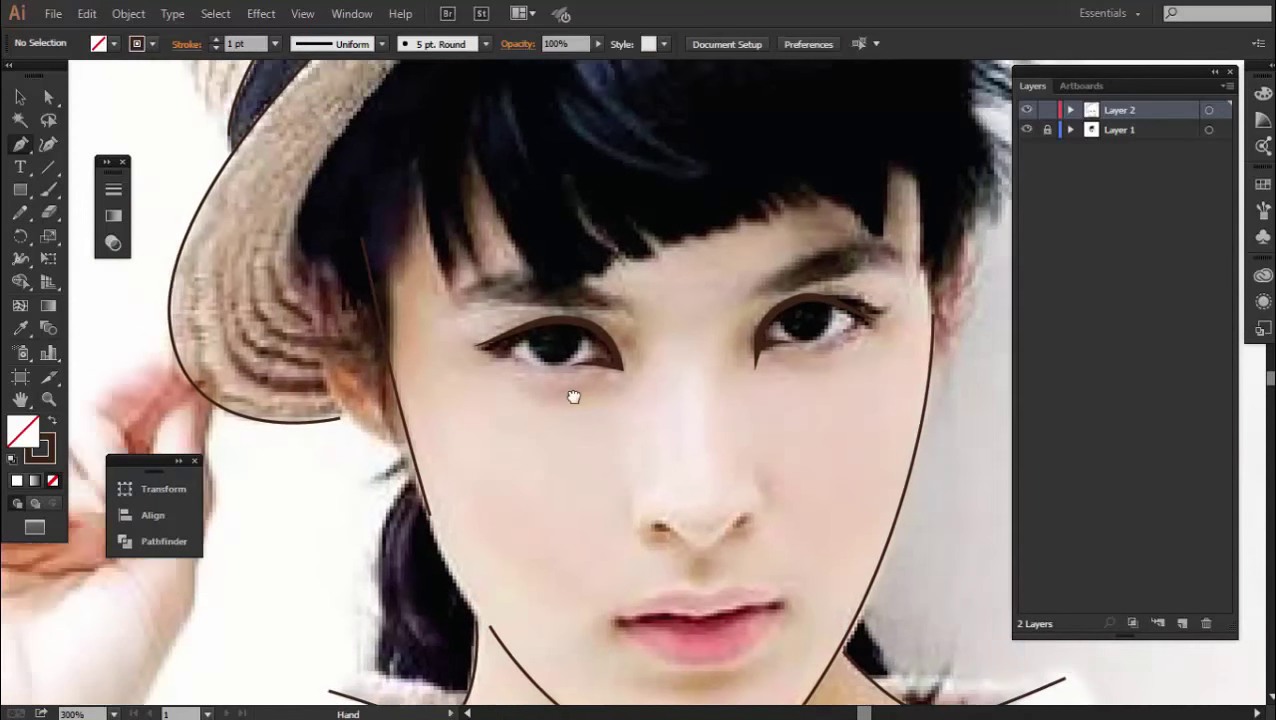
{"action": "mouse_move", "coordinate": [466, 346]}
{"action": "left_mouse_down"}
{"action": "mouse_move", "coordinate": [536, 391]}
{"action": "mouse_move", "coordinate": [521, 458]}
{"action": "left_mouse_up"}
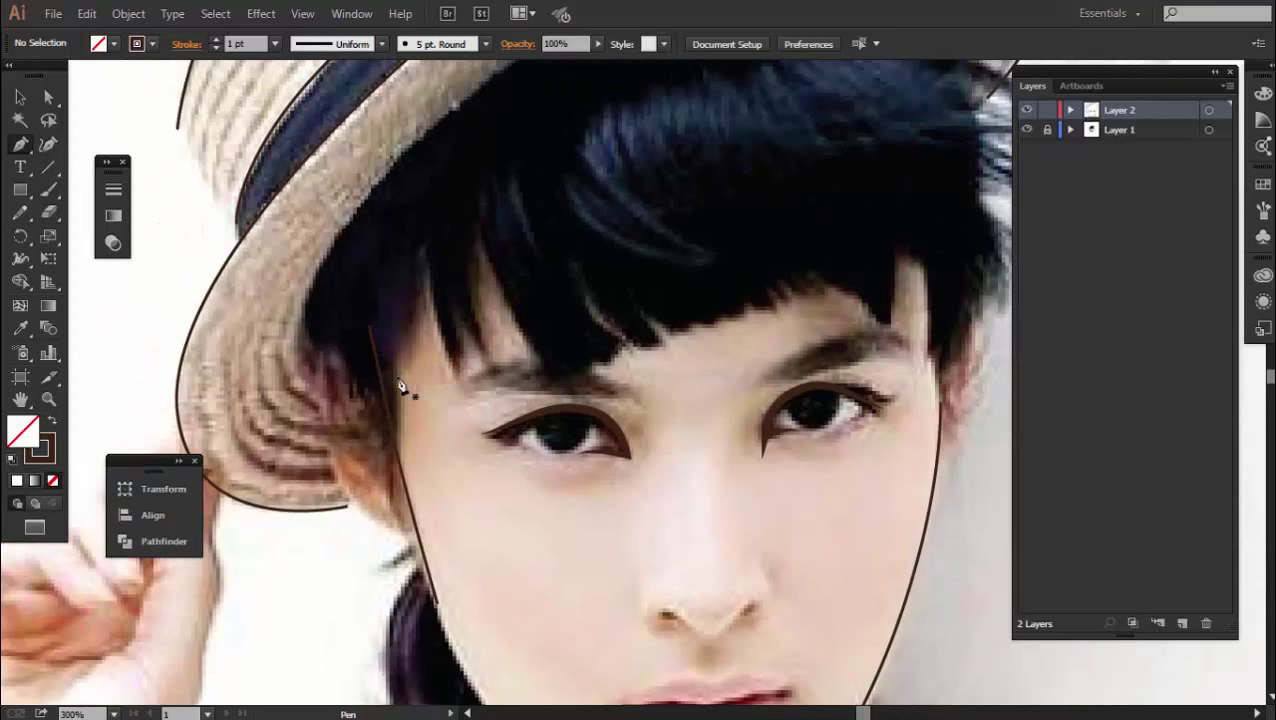
Trace the hairline under the hat brim and down the right edge of the hair
{"action": "left_click", "coordinate": [319, 358]}
{"action": "left_click_drag", "start_coordinate": [319, 358], "coordinate": [324, 523]}
{"action": "left_click", "coordinate": [397, 322]}
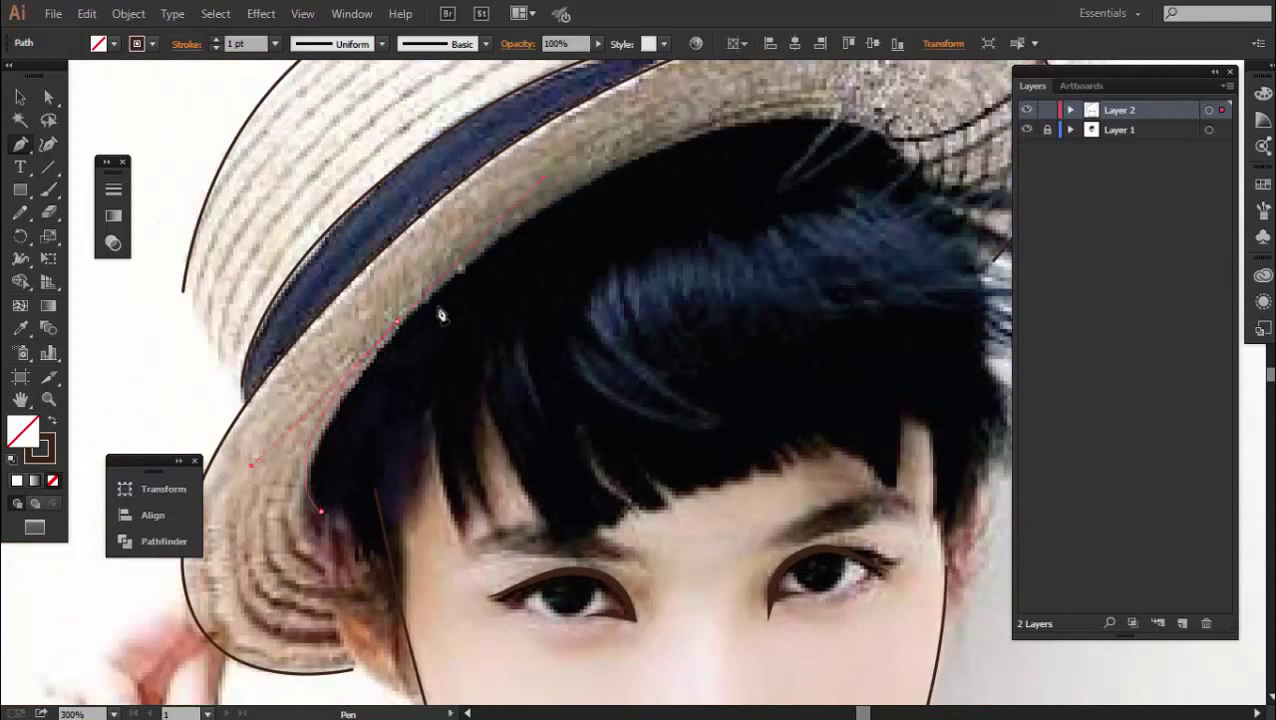
{"action": "mouse_move", "coordinate": [800, 116]}
{"action": "left_mouse_down"}
{"action": "mouse_move", "coordinate": [825, 118]}
{"action": "mouse_move", "coordinate": [704, 216]}
{"action": "left_mouse_up"}
{"action": "left_click", "coordinate": [758, 334]}
{"action": "left_click", "coordinate": [776, 449]}
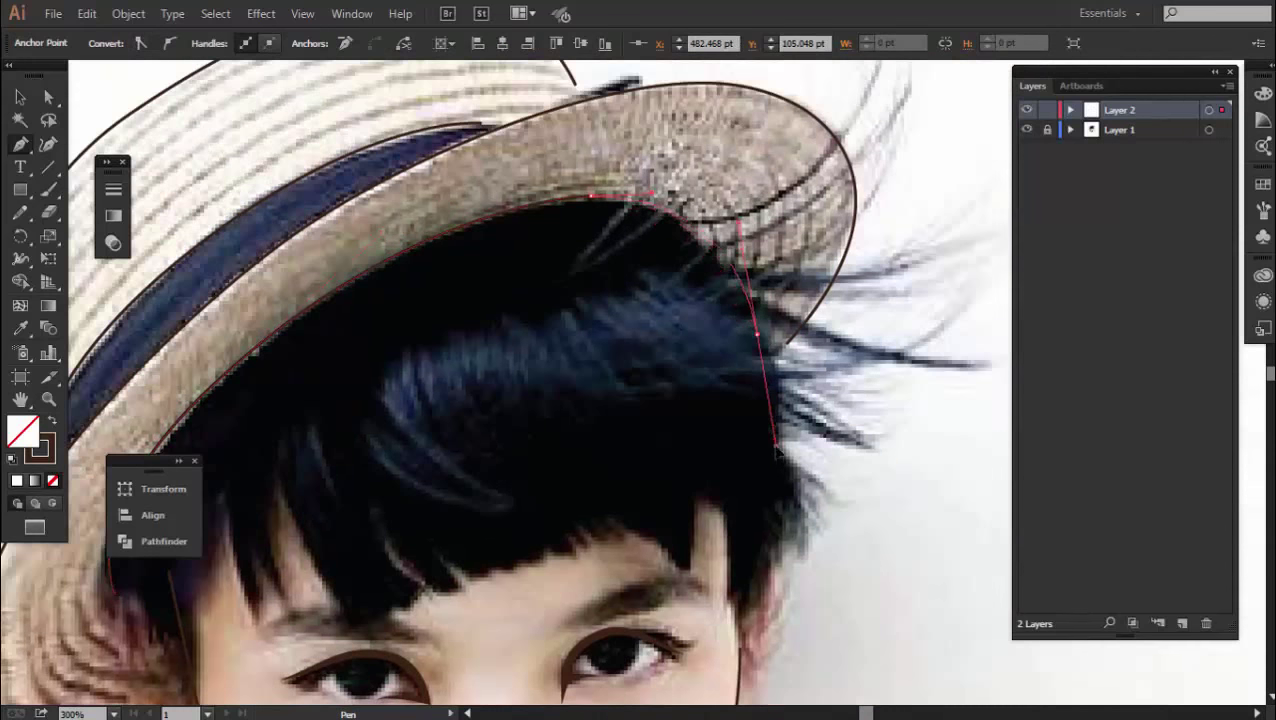
{"action": "key", "text": "ctrl+shift+a"}
{"action": "key", "text": "ctrl+equal"}
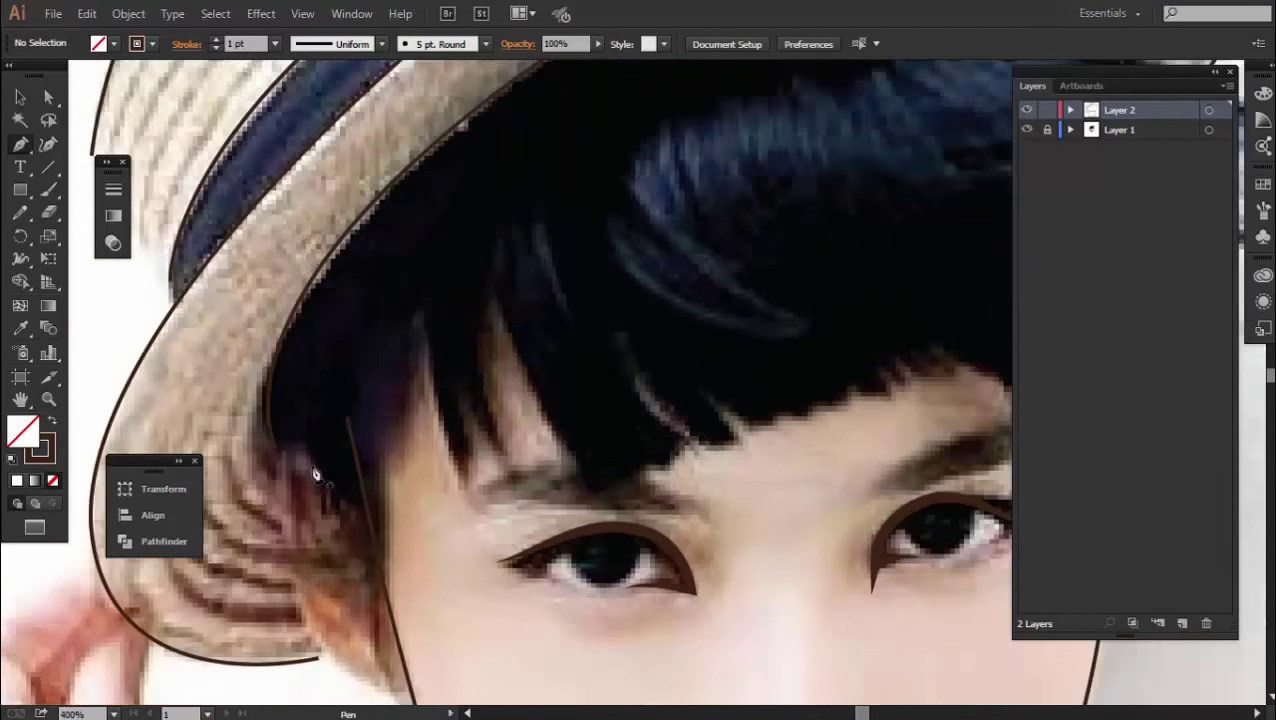
Zigzag the spiky fringe outline from the left forehead toward the middle
{"action": "mouse_move", "coordinate": [316, 475]}
{"action": "left_mouse_down"}
{"action": "mouse_move", "coordinate": [419, 418]}
{"action": "mouse_move", "coordinate": [473, 463]}
{"action": "left_mouse_up"}
{"action": "left_click", "coordinate": [392, 398]}
{"action": "left_click", "coordinate": [510, 410], "text": "ctrl"}
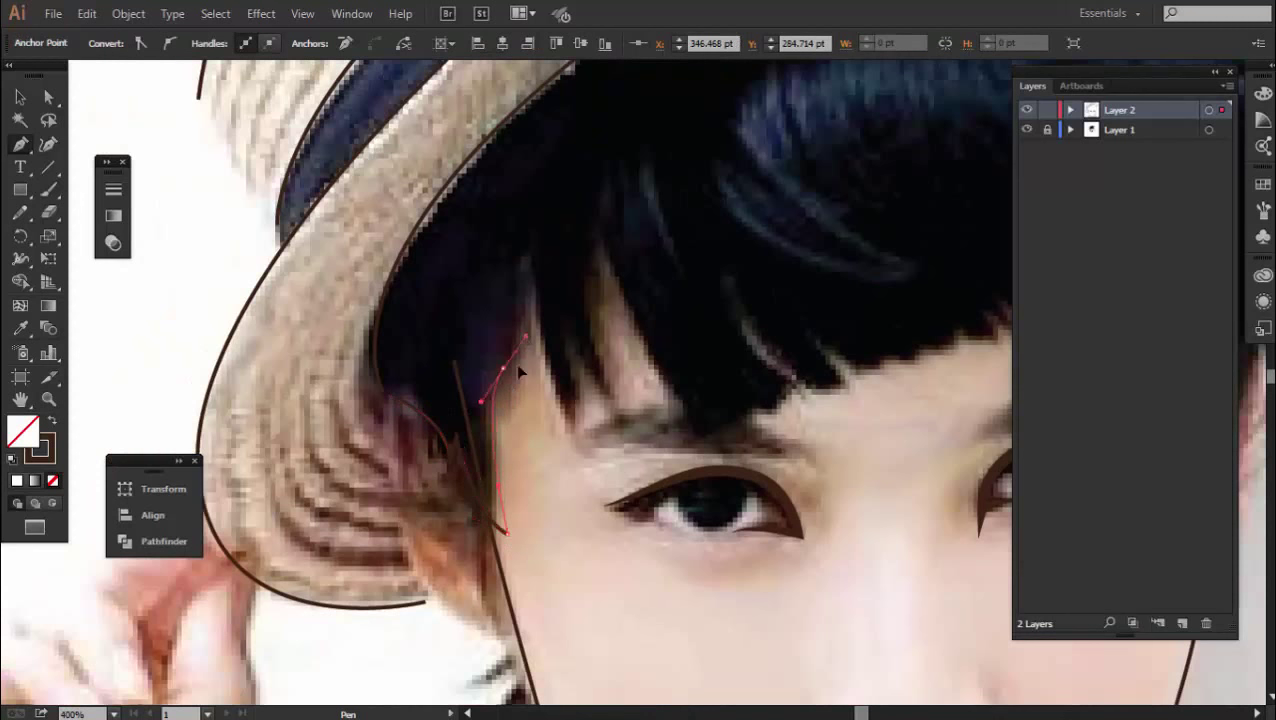
{"action": "left_click", "coordinate": [532, 275]}
{"action": "left_click", "coordinate": [544, 390]}
{"action": "left_click", "coordinate": [570, 445]}
{"action": "left_click", "coordinate": [592, 461]}
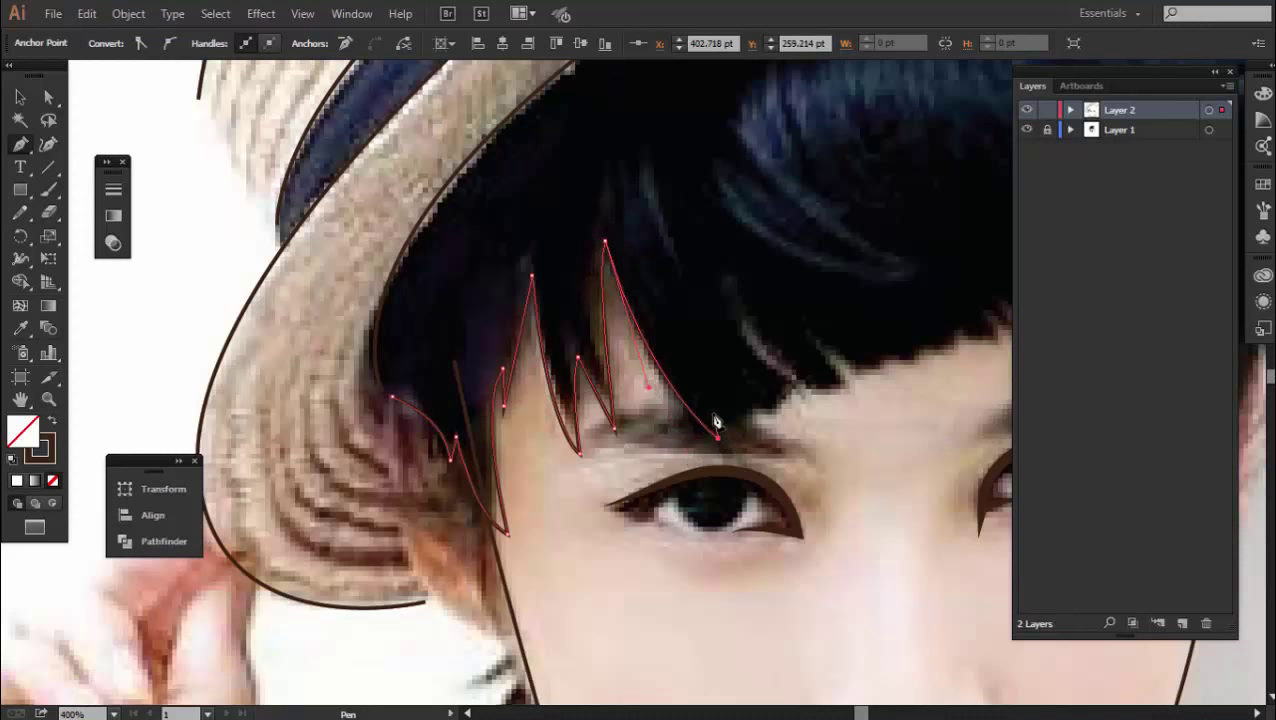
{"action": "left_click", "coordinate": [726, 423]}
{"action": "left_click", "coordinate": [732, 422], "text": "ctrl"}
{"action": "left_click", "coordinate": [783, 398]}
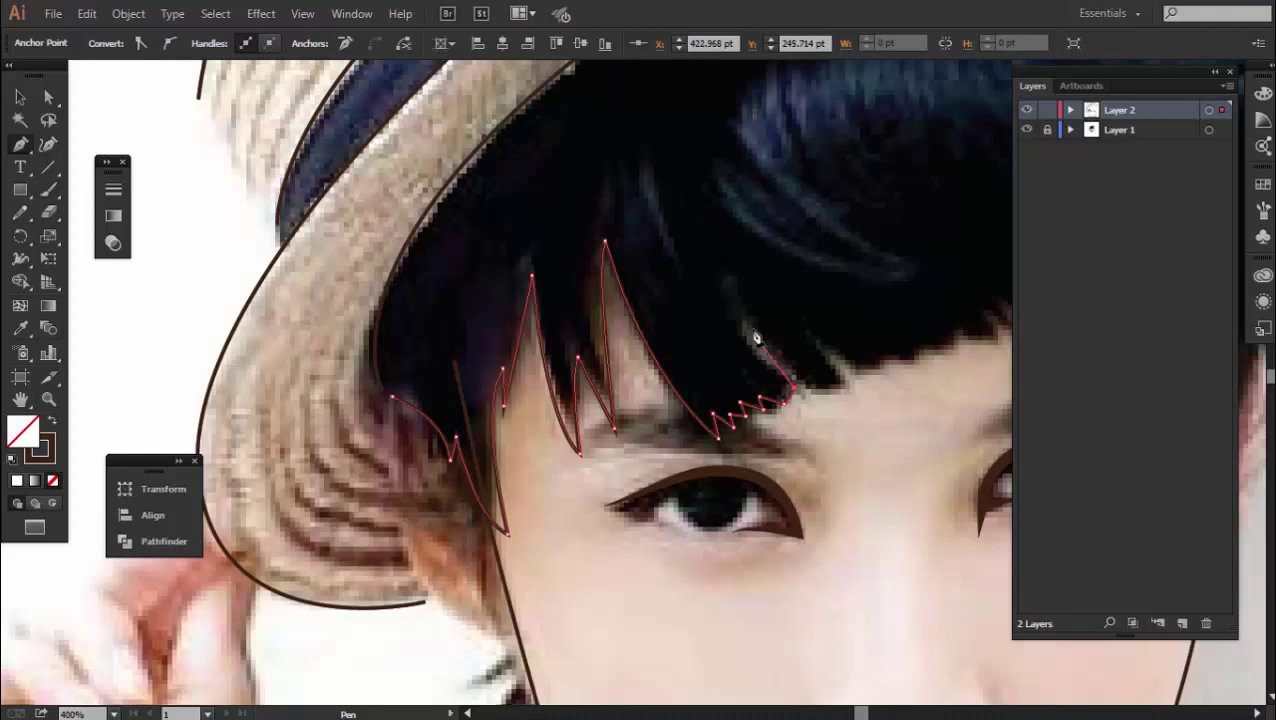
{"action": "left_click", "coordinate": [750, 312]}
{"action": "left_click", "coordinate": [845, 381]}
Continue the jagged fringe across the middle and down beside the right temple
{"action": "left_click_drag", "start_coordinate": [808, 352], "coordinate": [435, 424]}
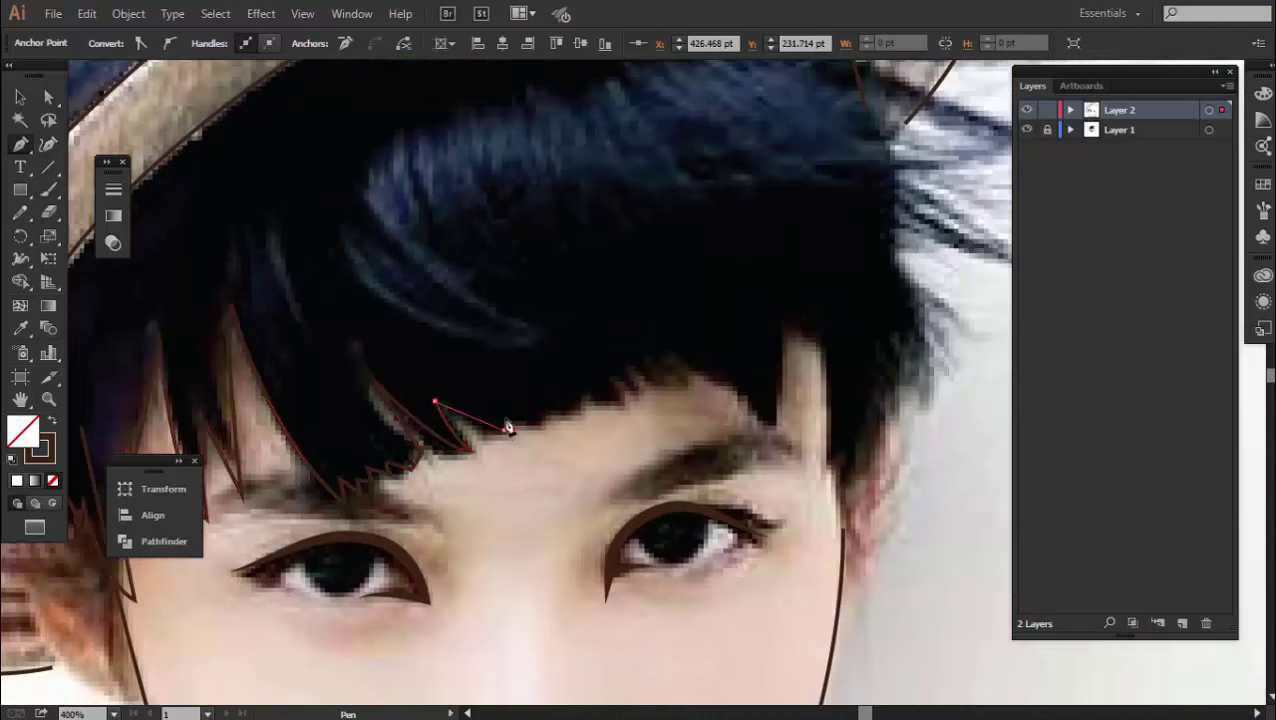
{"action": "left_click", "coordinate": [601, 398]}
{"action": "left_click", "coordinate": [637, 404]}
{"action": "left_click", "coordinate": [681, 366]}
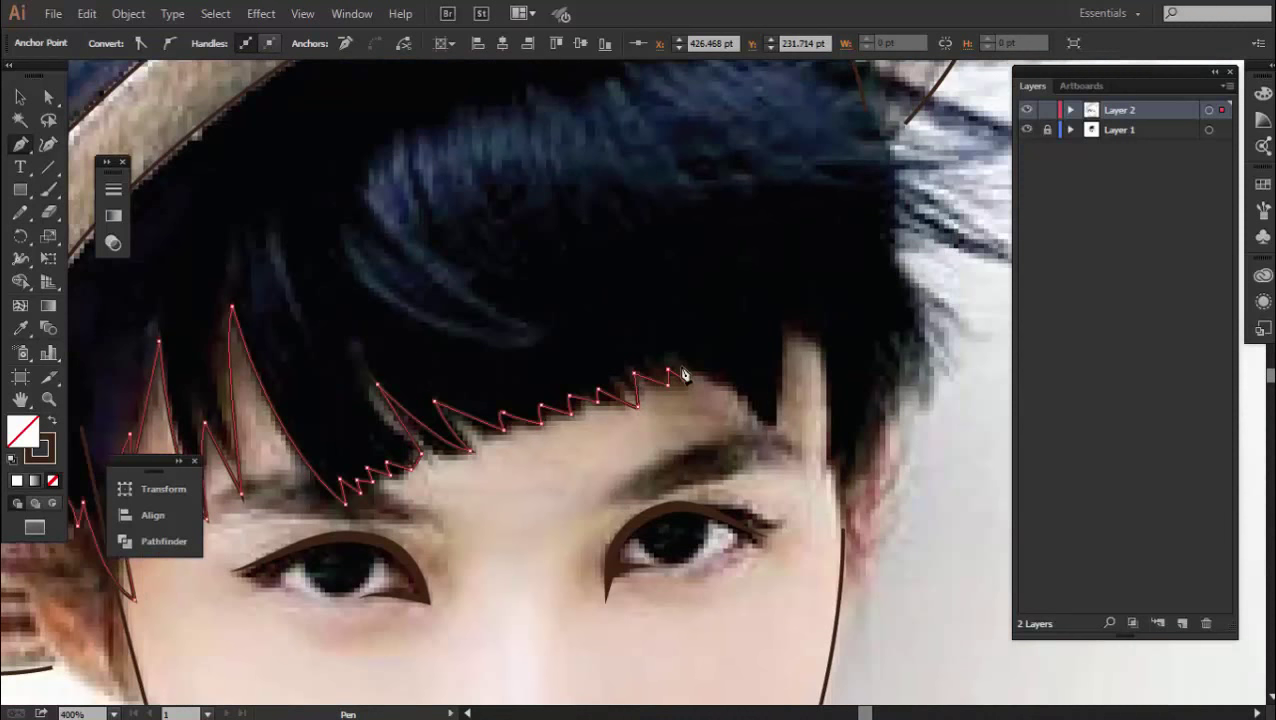
{"action": "left_click", "coordinate": [758, 398]}
{"action": "left_click", "coordinate": [762, 444]}
{"action": "left_click", "coordinate": [768, 490]}
{"action": "left_click", "coordinate": [774, 332]}
{"action": "left_click", "coordinate": [816, 378]}
{"action": "left_click", "coordinate": [821, 433]}
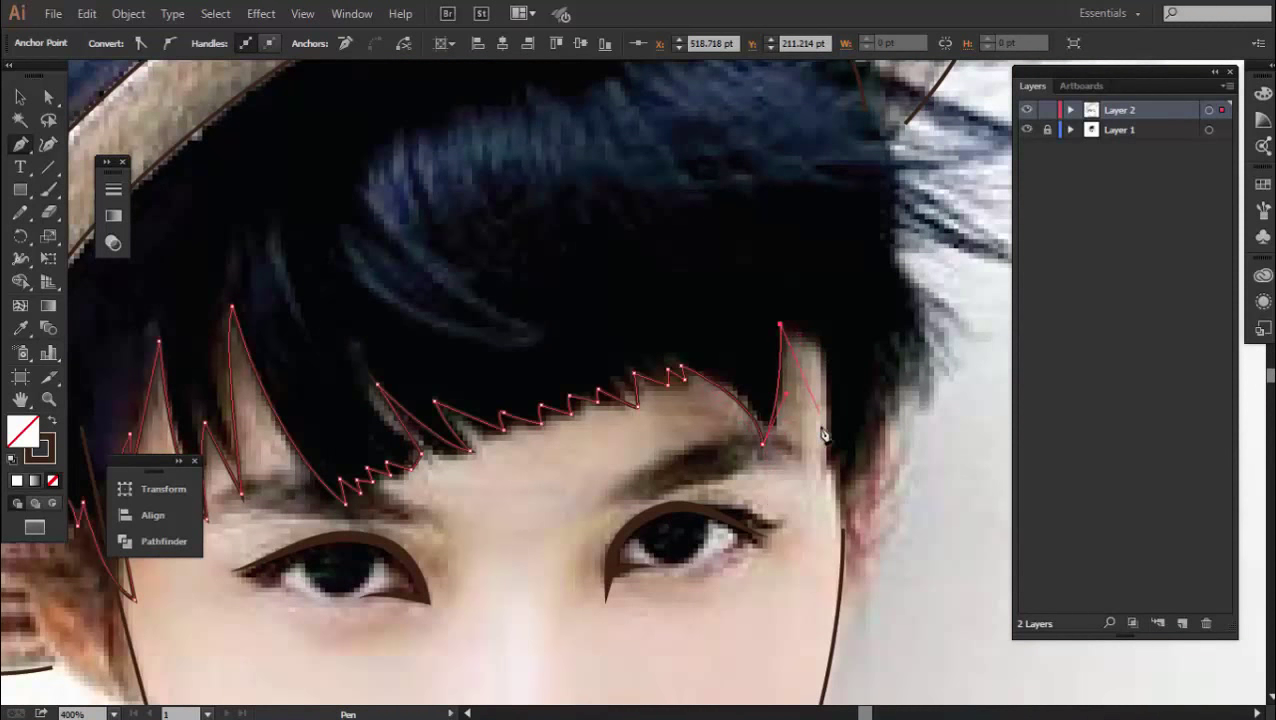
{"action": "left_click", "coordinate": [817, 495]}
Trace the right side hair, close the fringe into one shape, and begin a curved strand
{"action": "left_click_drag", "start_coordinate": [819, 493], "coordinate": [769, 370]}
{"action": "left_click", "coordinate": [783, 398]}
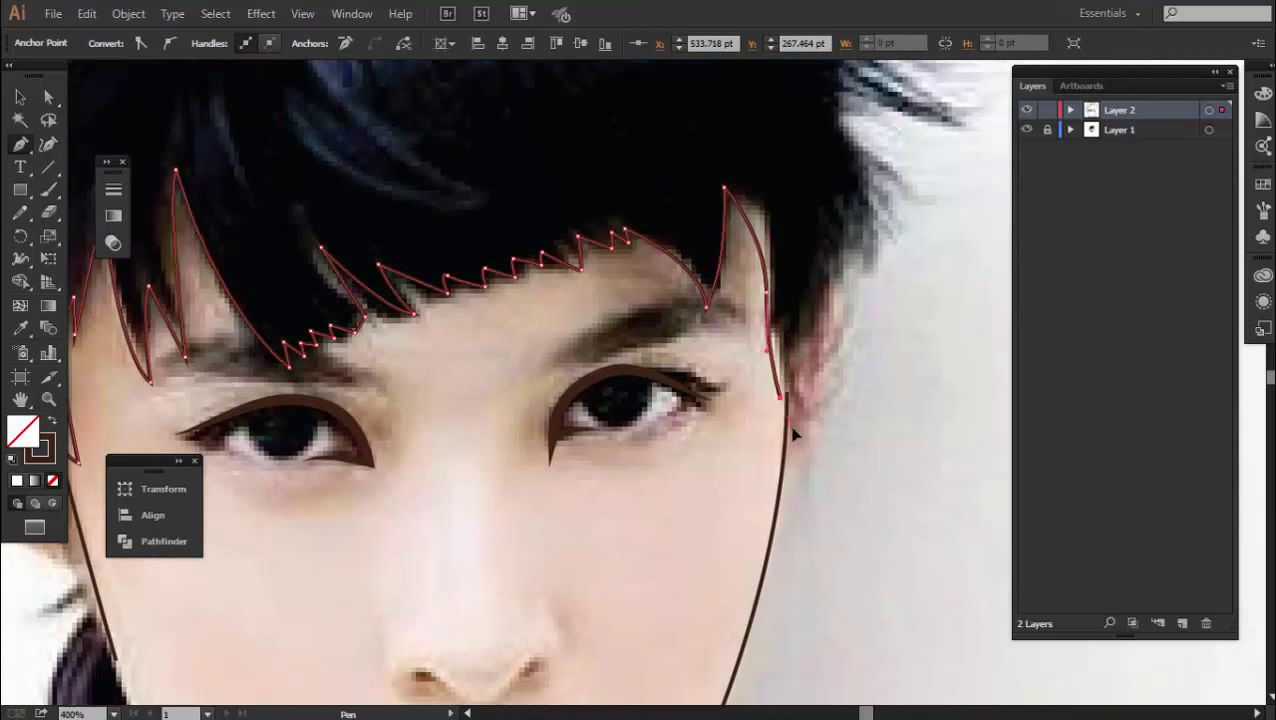
{"action": "left_click_drag", "start_coordinate": [867, 193], "coordinate": [805, 413]}
{"action": "left_click", "coordinate": [787, 368]}
{"action": "left_click", "coordinate": [805, 404]}
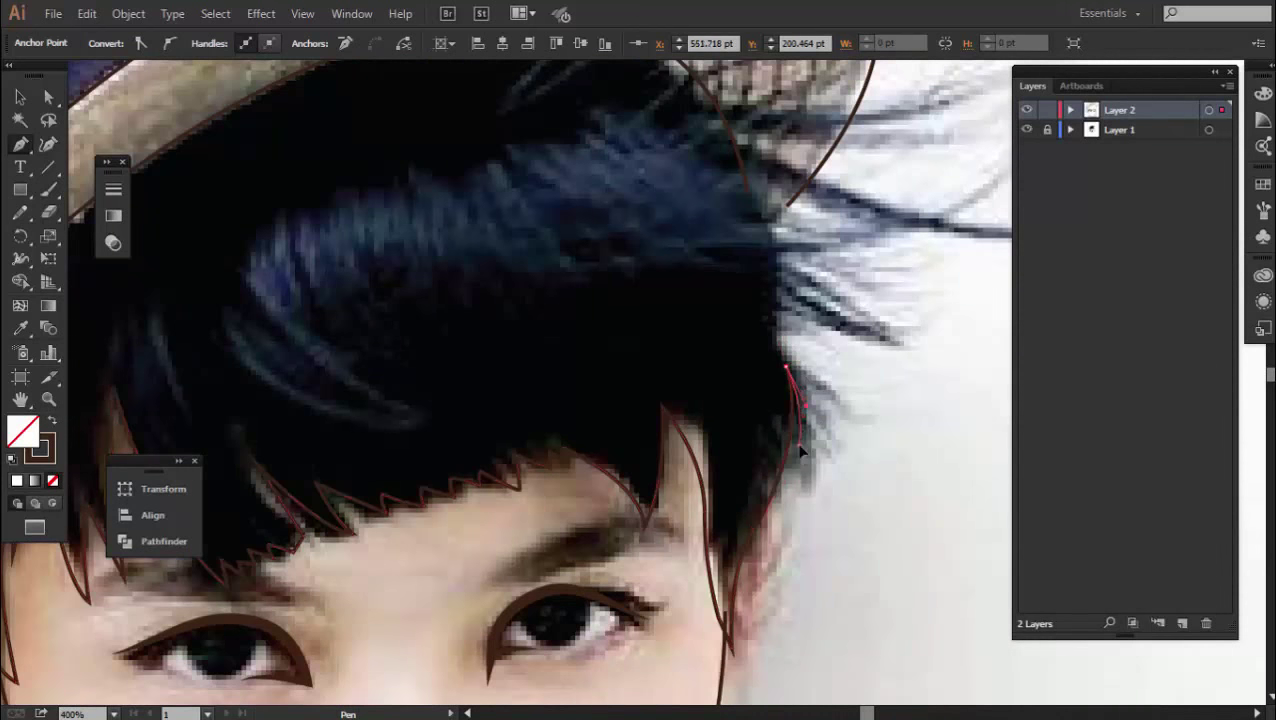
{"action": "left_click_drag", "start_coordinate": [801, 490], "coordinate": [827, 432]}
{"action": "left_click_drag", "start_coordinate": [788, 327], "coordinate": [762, 297]}
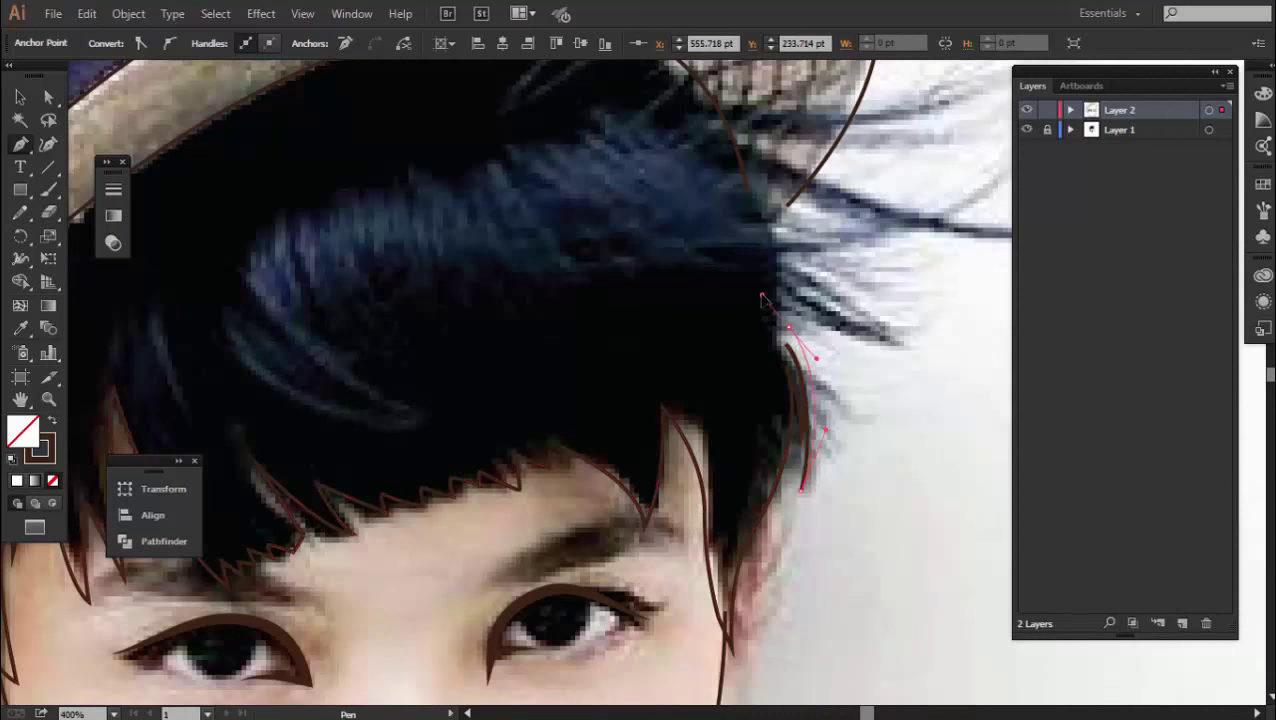
Draw leaf-shaped flyaway hair strands fanning out beside the hat
{"action": "left_click_drag", "start_coordinate": [910, 225], "coordinate": [750, 385]}
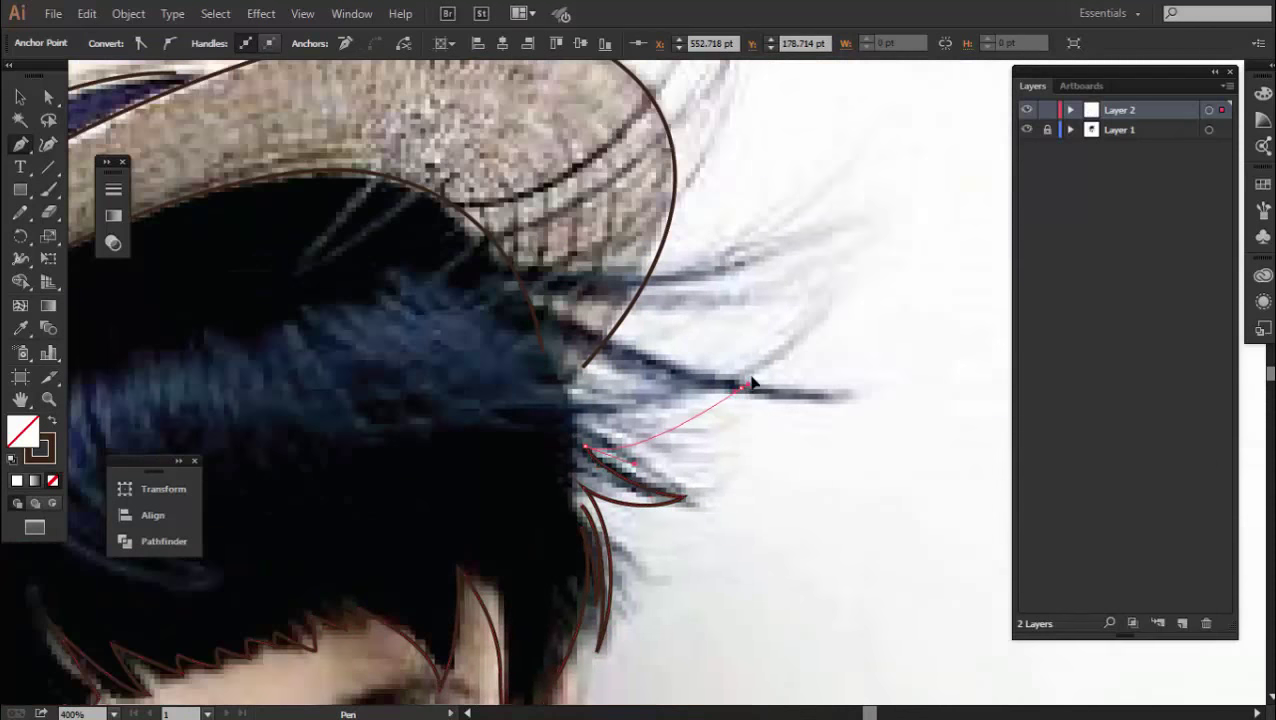
{"action": "left_click", "coordinate": [813, 411]}
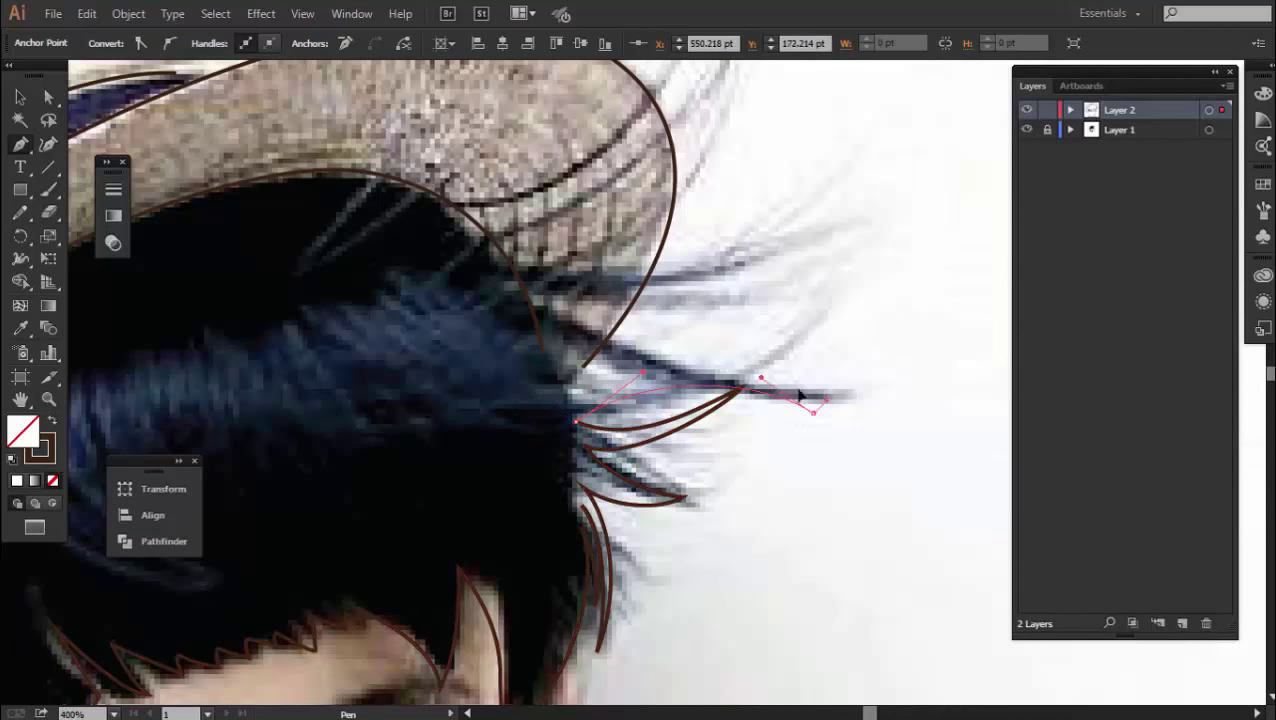
{"action": "mouse_move", "coordinate": [577, 420]}
{"action": "left_mouse_down"}
{"action": "mouse_move", "coordinate": [583, 395]}
{"action": "mouse_move", "coordinate": [650, 354]}
{"action": "left_mouse_up"}
{"action": "left_click_drag", "start_coordinate": [808, 260], "coordinate": [740, 262]}
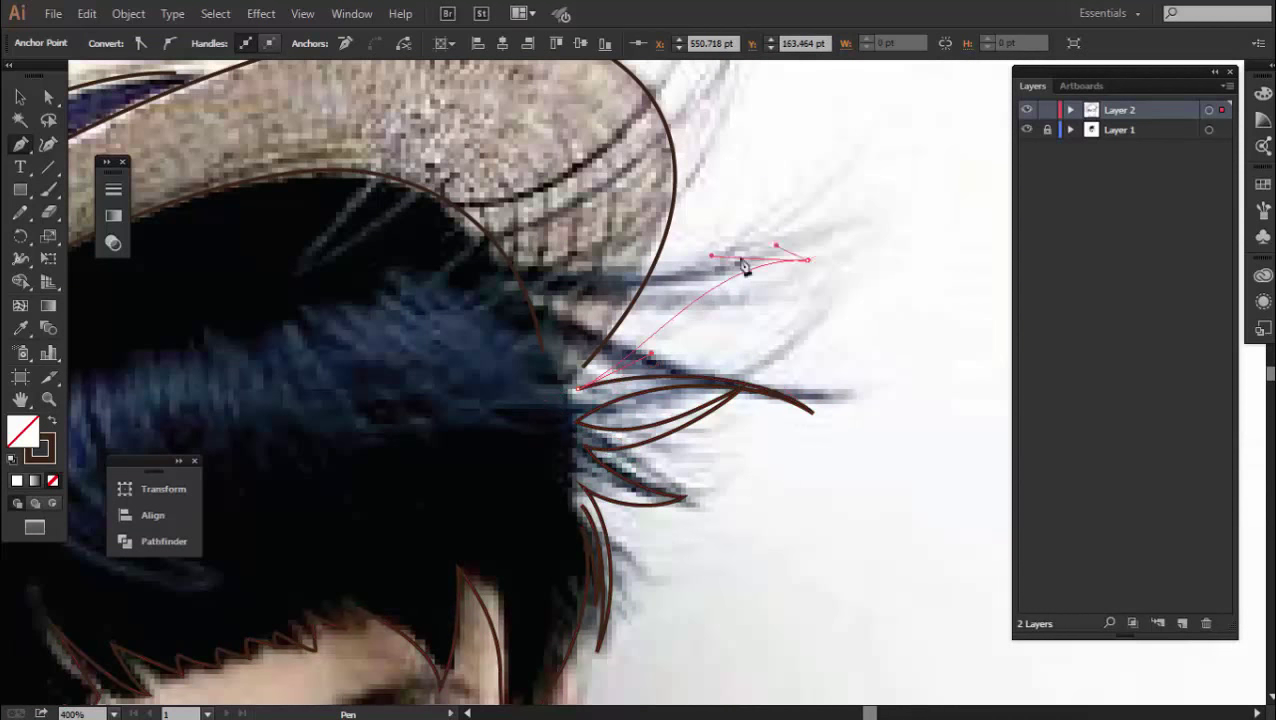
{"action": "mouse_move", "coordinate": [582, 389]}
{"action": "left_mouse_down"}
{"action": "mouse_move", "coordinate": [610, 332]}
{"action": "mouse_move", "coordinate": [588, 393]}
{"action": "left_mouse_up"}
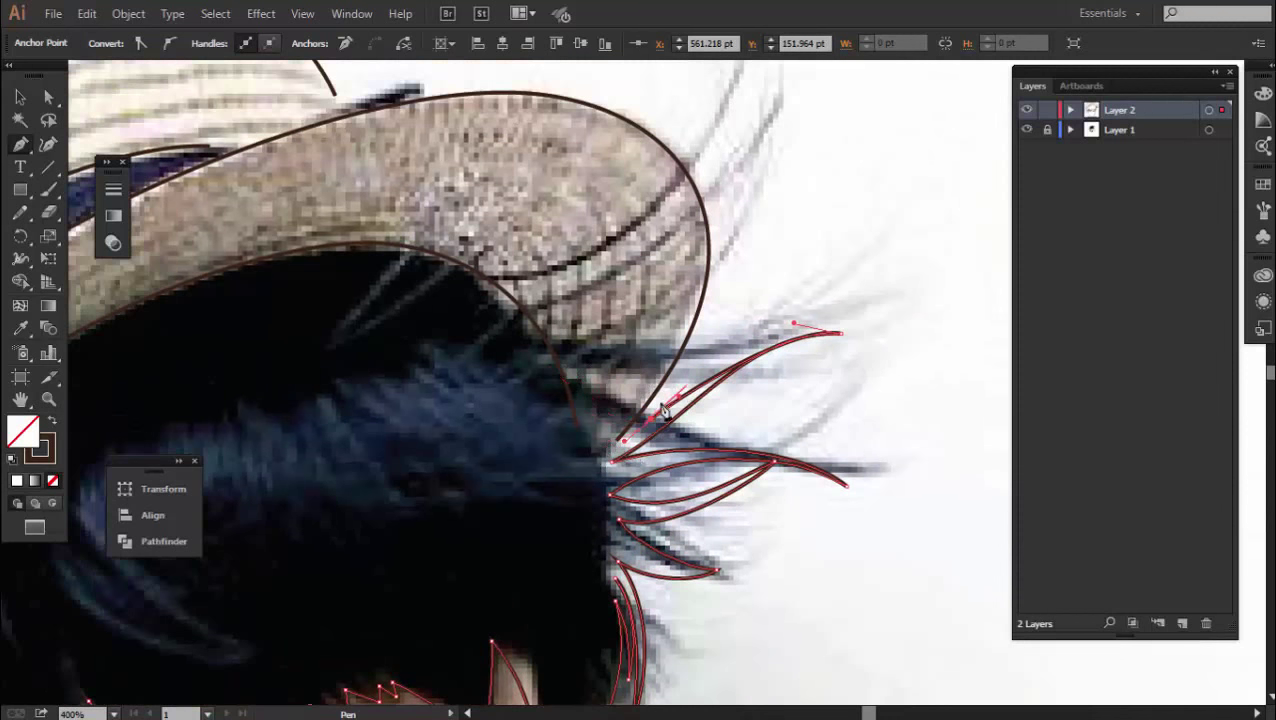
{"action": "mouse_move", "coordinate": [648, 418]}
{"action": "left_mouse_down"}
{"action": "mouse_move", "coordinate": [711, 376]}
{"action": "mouse_move", "coordinate": [690, 370]}
{"action": "left_mouse_up"}
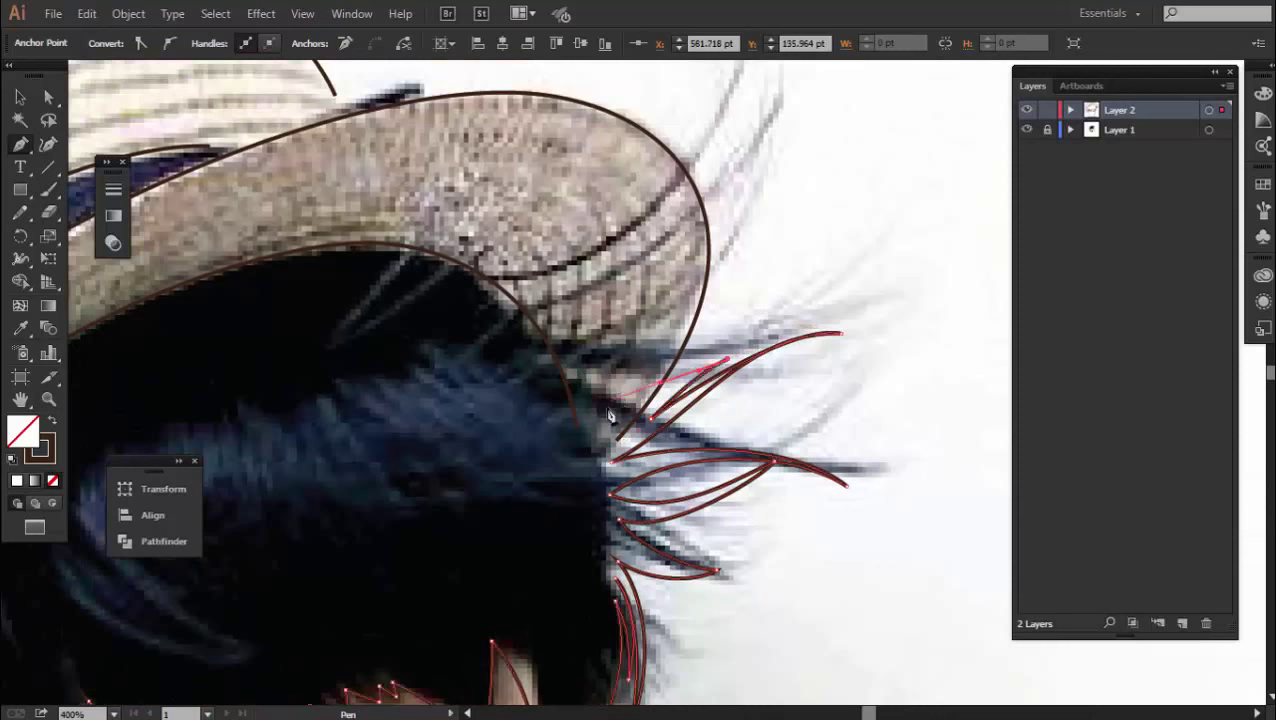
{"action": "left_click_drag", "start_coordinate": [600, 428], "coordinate": [582, 374]}
Outline the inner hat brim edge from the top of the hair down toward the raised hand
{"action": "left_click_drag", "start_coordinate": [522, 340], "coordinate": [817, 340]}
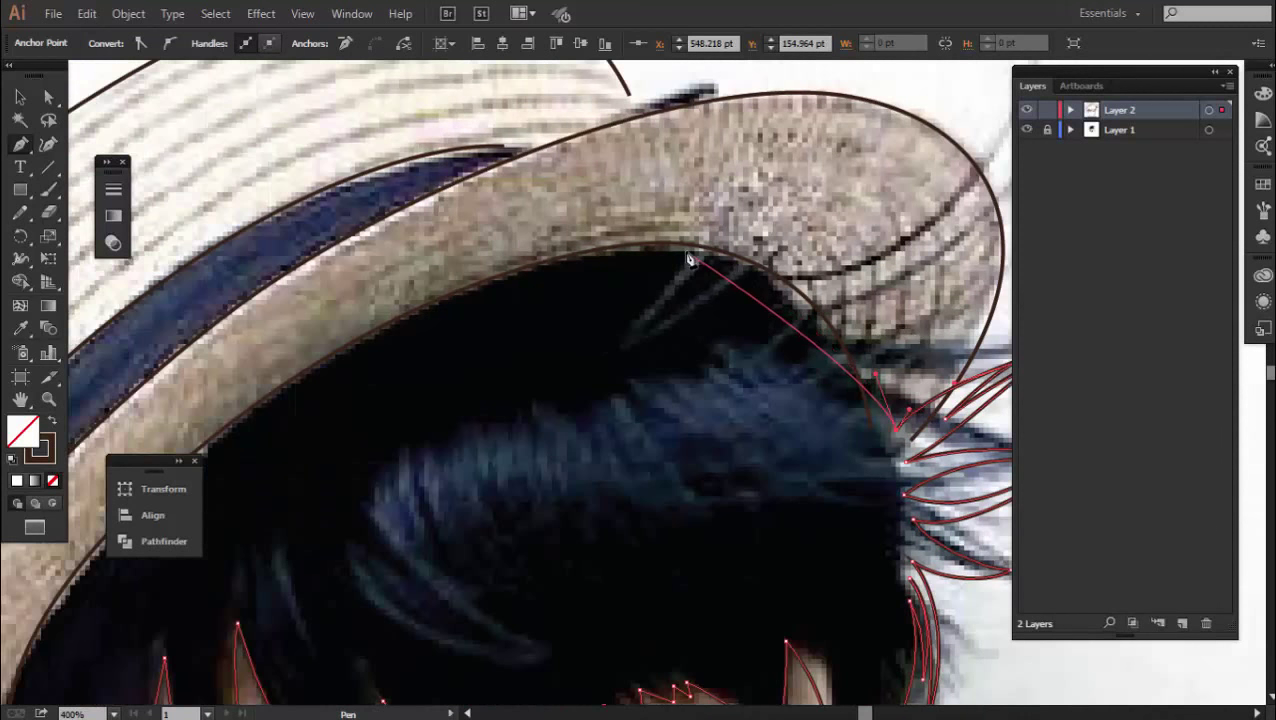
{"action": "left_click_drag", "start_coordinate": [655, 250], "coordinate": [486, 246]}
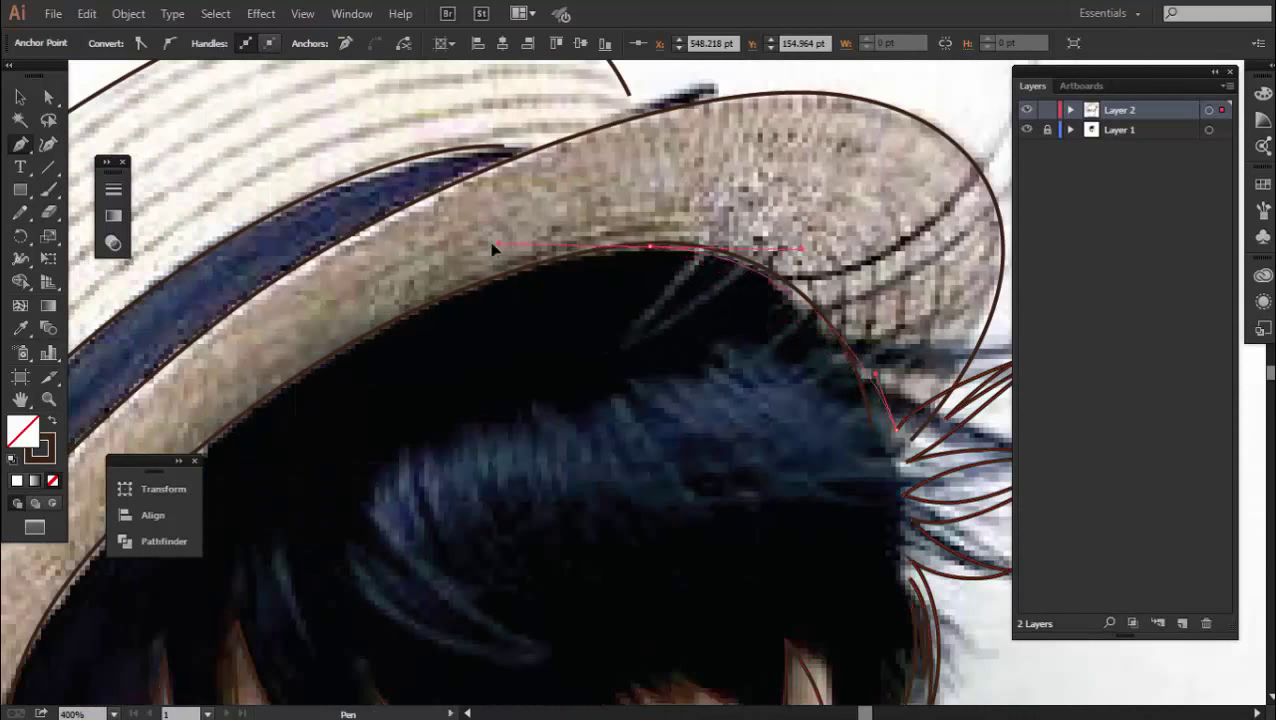
{"action": "left_click_drag", "start_coordinate": [478, 316], "coordinate": [678, 216]}
{"action": "left_click_drag", "start_coordinate": [497, 278], "coordinate": [480, 292]}
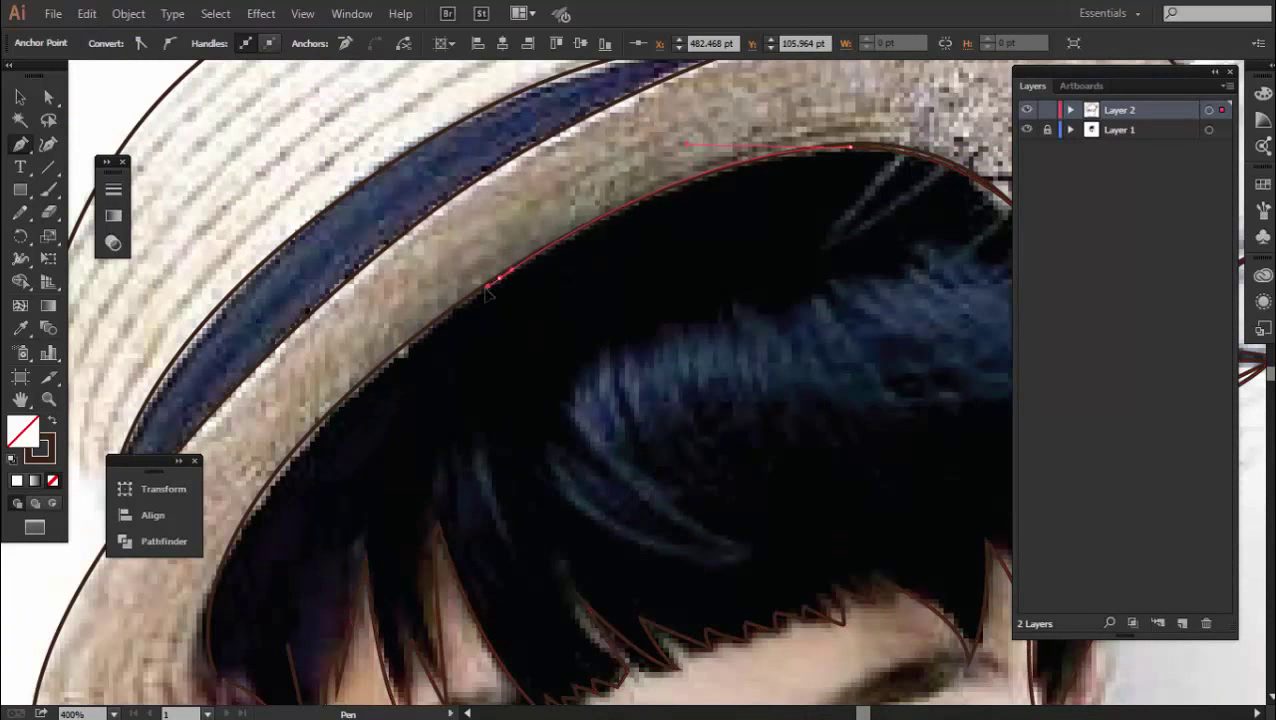
{"action": "left_click_drag", "start_coordinate": [362, 383], "coordinate": [345, 400]}
{"action": "left_click_drag", "start_coordinate": [270, 490], "coordinate": [380, 365]}
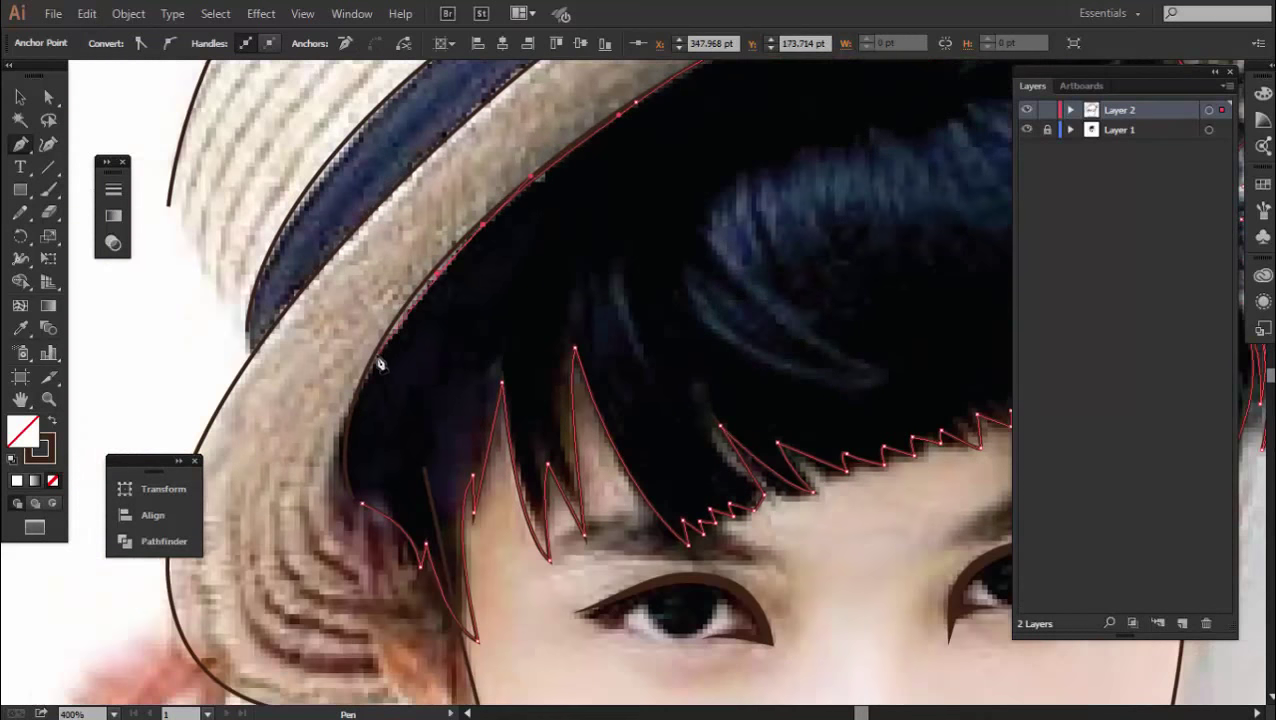
{"action": "left_click_drag", "start_coordinate": [350, 421], "coordinate": [354, 448]}
{"action": "left_click_drag", "start_coordinate": [362, 503], "coordinate": [416, 523]}
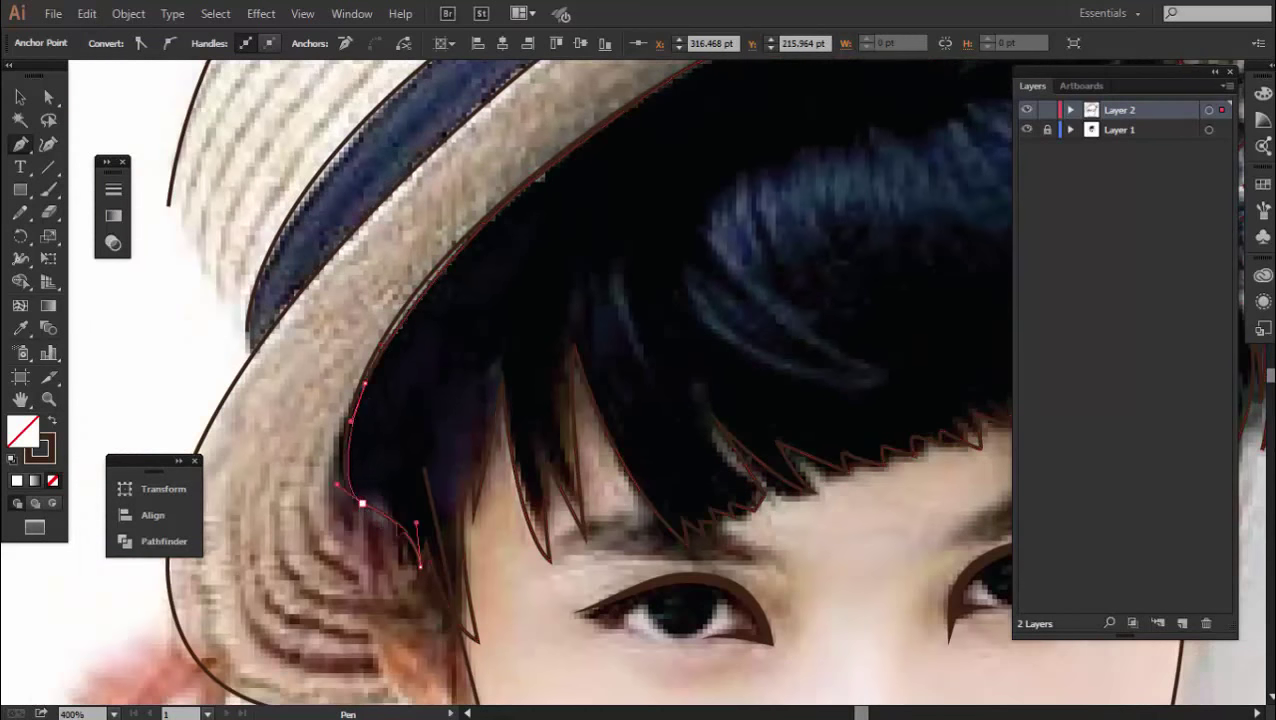
{"action": "scroll", "coordinate": [823, 207], "scroll_direction": "down", "scroll_amount": 2}
Deselect the brim outline, hide the photo layer to check the tracing, and zoom on the nose
{"action": "key", "text": "ctrl+shift+a"}
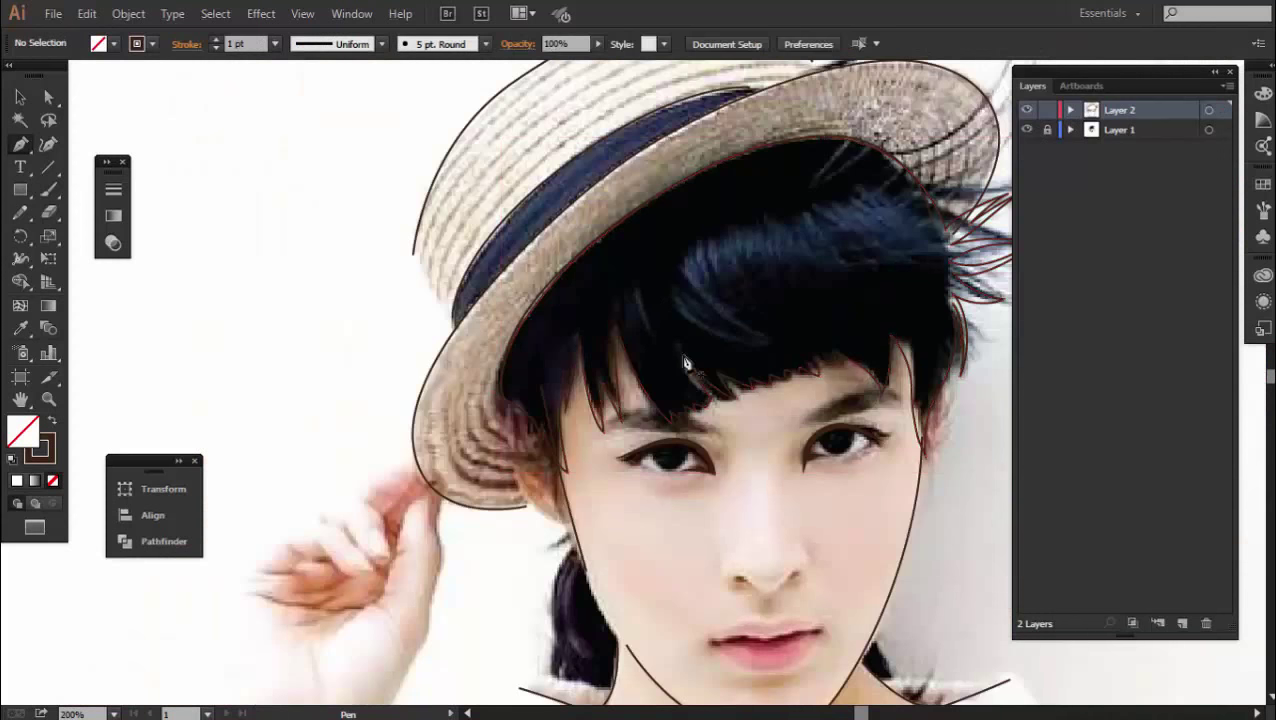
{"action": "left_click_drag", "start_coordinate": [860, 330], "coordinate": [805, 295]}
{"action": "left_click", "coordinate": [1028, 130]}
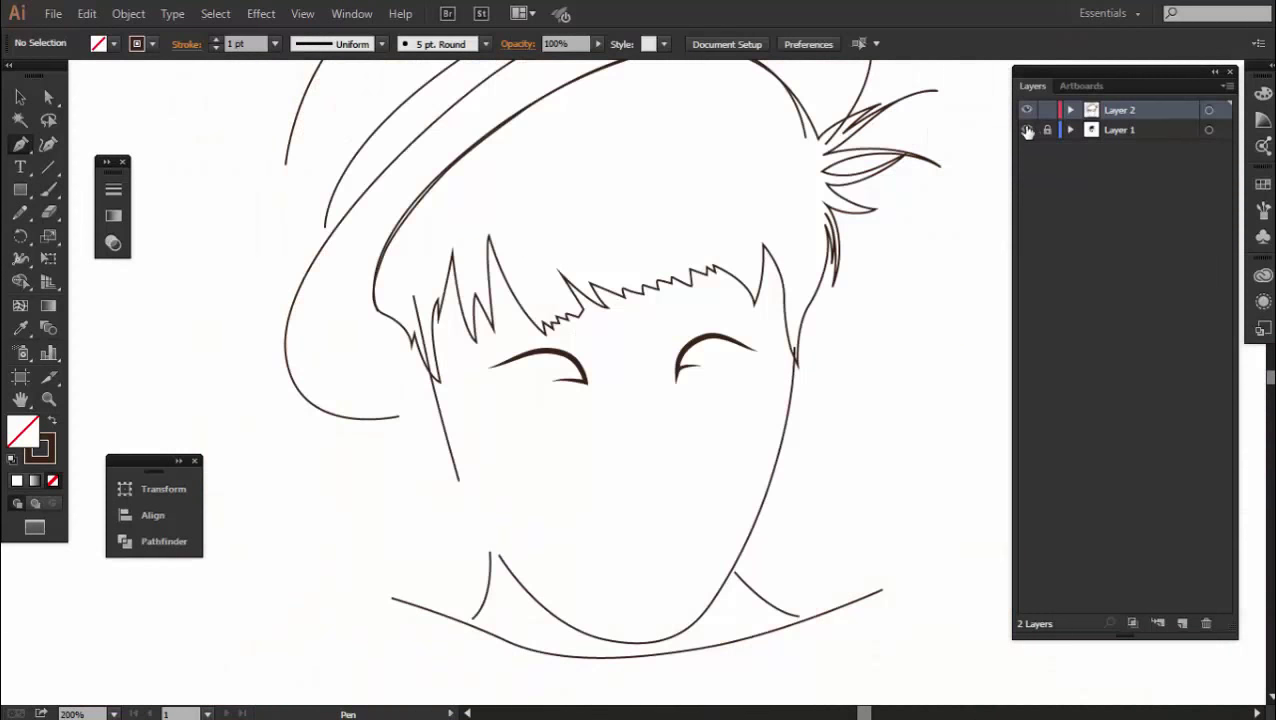
{"action": "scroll", "coordinate": [638, 404], "scroll_direction": "up", "scroll_amount": 2}
{"action": "scroll", "coordinate": [621, 339], "scroll_direction": "up", "scroll_amount": 2}
{"action": "scroll", "coordinate": [578, 435], "scroll_direction": "up", "scroll_amount": 1}
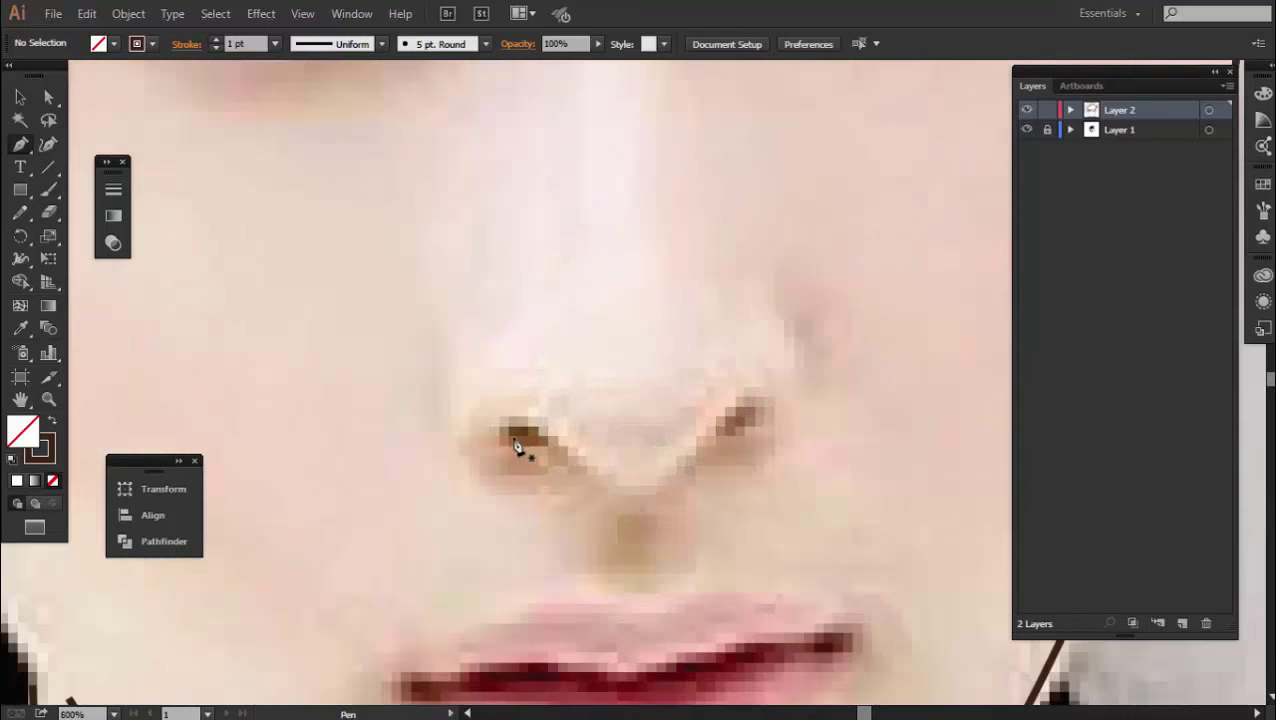
{"action": "scroll", "coordinate": [530, 450], "scroll_direction": "up", "scroll_amount": 1}
Draw the nostril curve under the nose as a closed, solid dark brown filled shape
{"action": "left_click", "coordinate": [549, 452]}
{"action": "left_click_drag", "start_coordinate": [483, 428], "coordinate": [486, 386]}
{"action": "left_click_drag", "start_coordinate": [585, 445], "coordinate": [644, 527]}
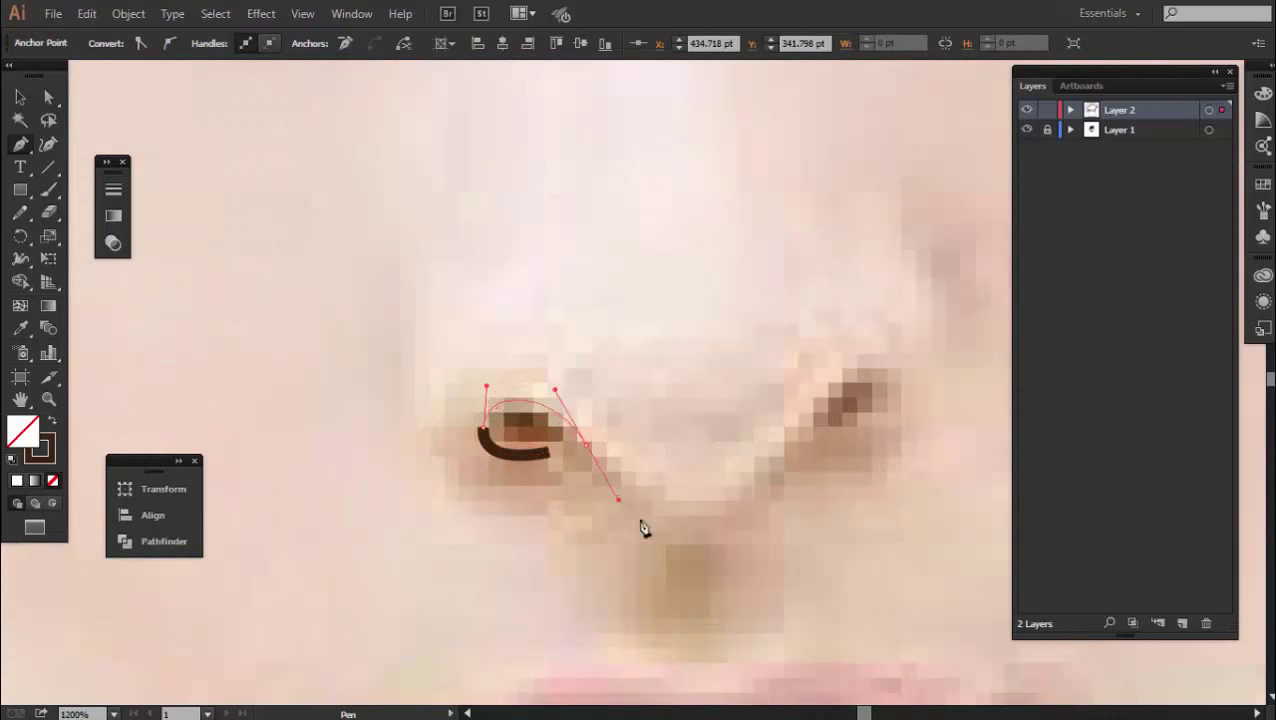
{"action": "left_click_drag", "start_coordinate": [726, 497], "coordinate": [787, 442]}
{"action": "left_click_drag", "start_coordinate": [843, 373], "coordinate": [901, 370]}
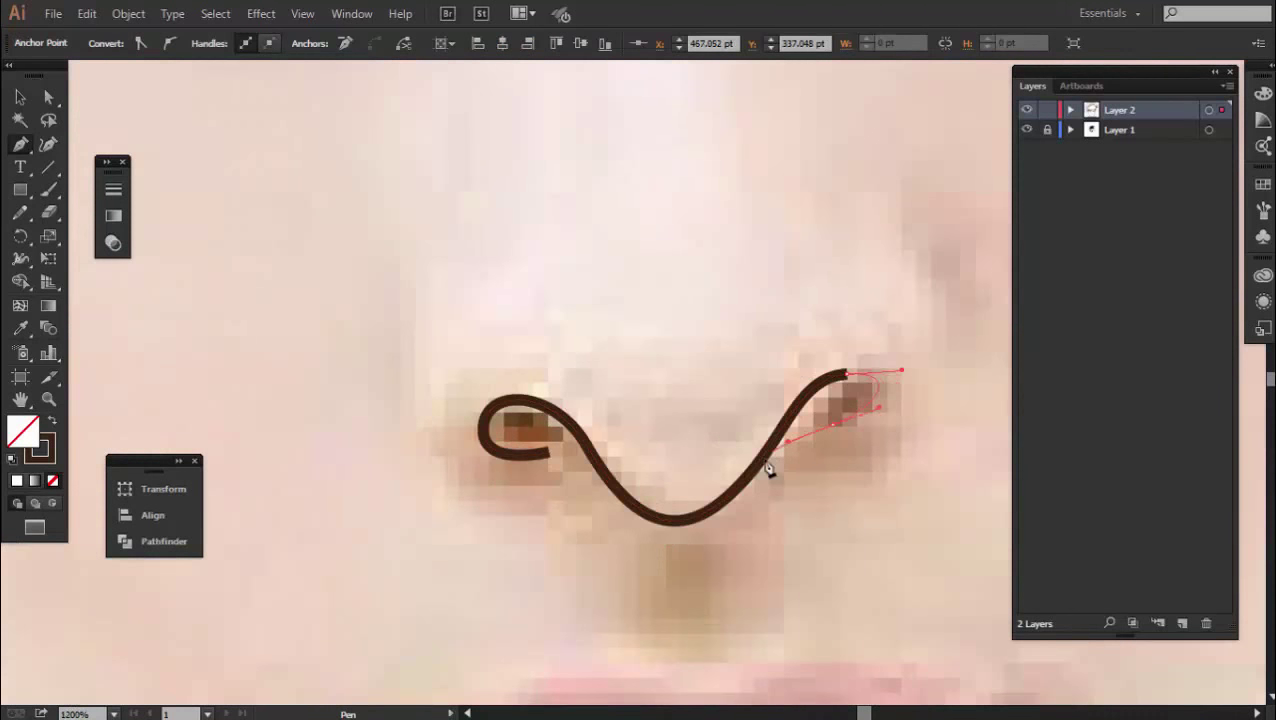
{"action": "left_click_drag", "start_coordinate": [833, 424], "coordinate": [788, 441]}
{"action": "left_click_drag", "start_coordinate": [741, 500], "coordinate": [720, 518]}
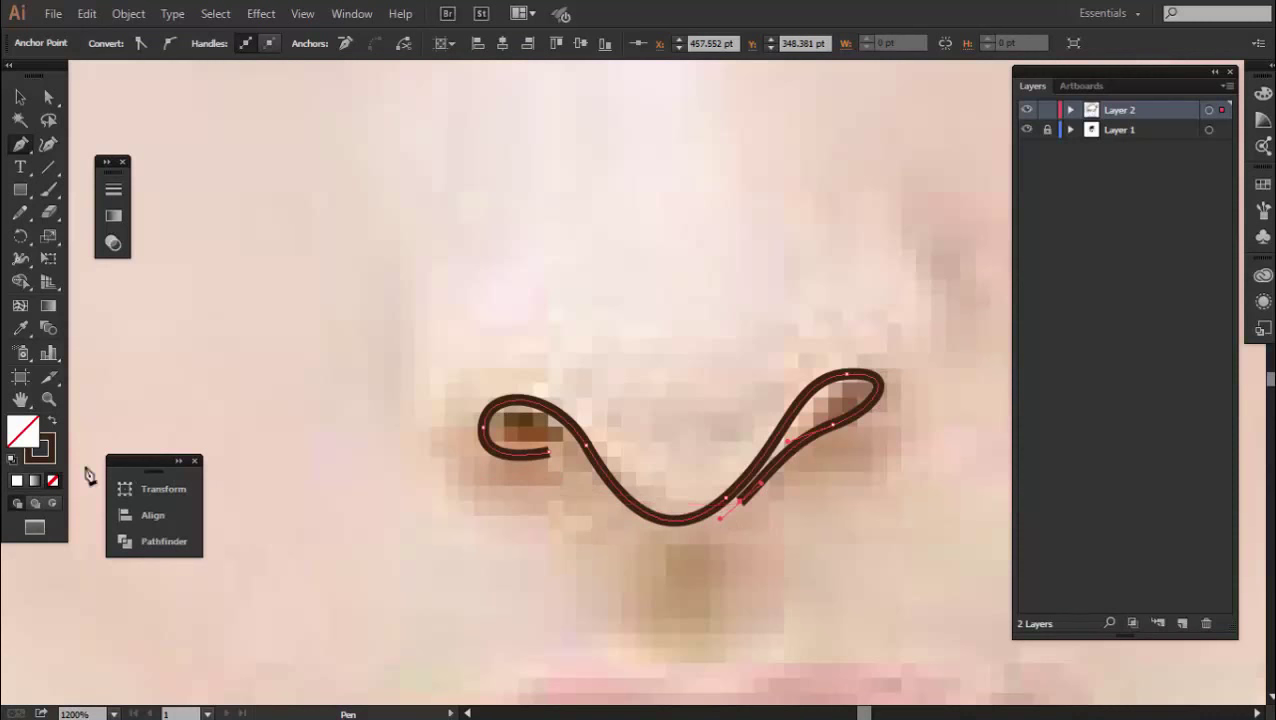
{"action": "left_click", "coordinate": [47, 421]}
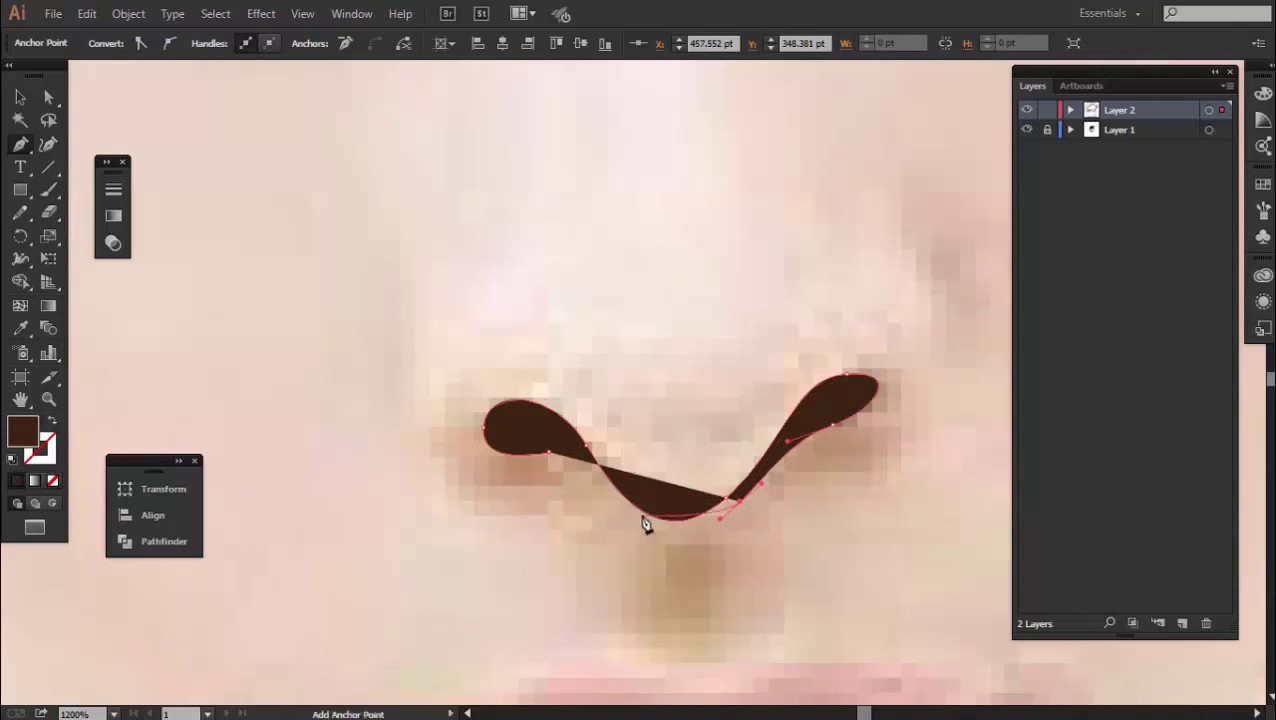
{"action": "left_click_drag", "start_coordinate": [640, 515], "coordinate": [567, 464]}
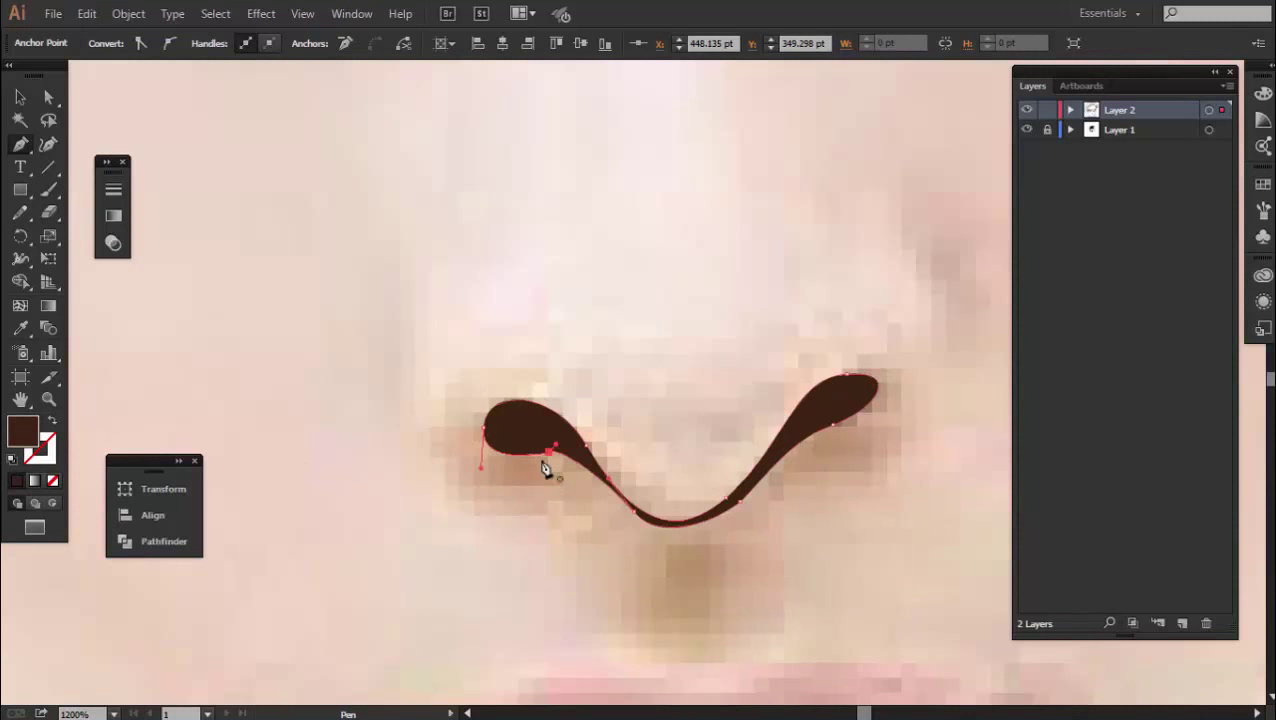
{"action": "left_click", "coordinate": [545, 470], "text": "ctrl"}
Draw a short curved line down the right side of the nose
{"action": "scroll", "coordinate": [778, 504], "scroll_direction": "down", "scroll_amount": 2, "text": "alt"}
{"action": "scroll", "coordinate": [778, 504], "scroll_direction": "down", "scroll_amount": 3, "text": "alt"}
{"action": "scroll", "coordinate": [753, 414], "scroll_direction": "up", "scroll_amount": 2, "text": "alt"}
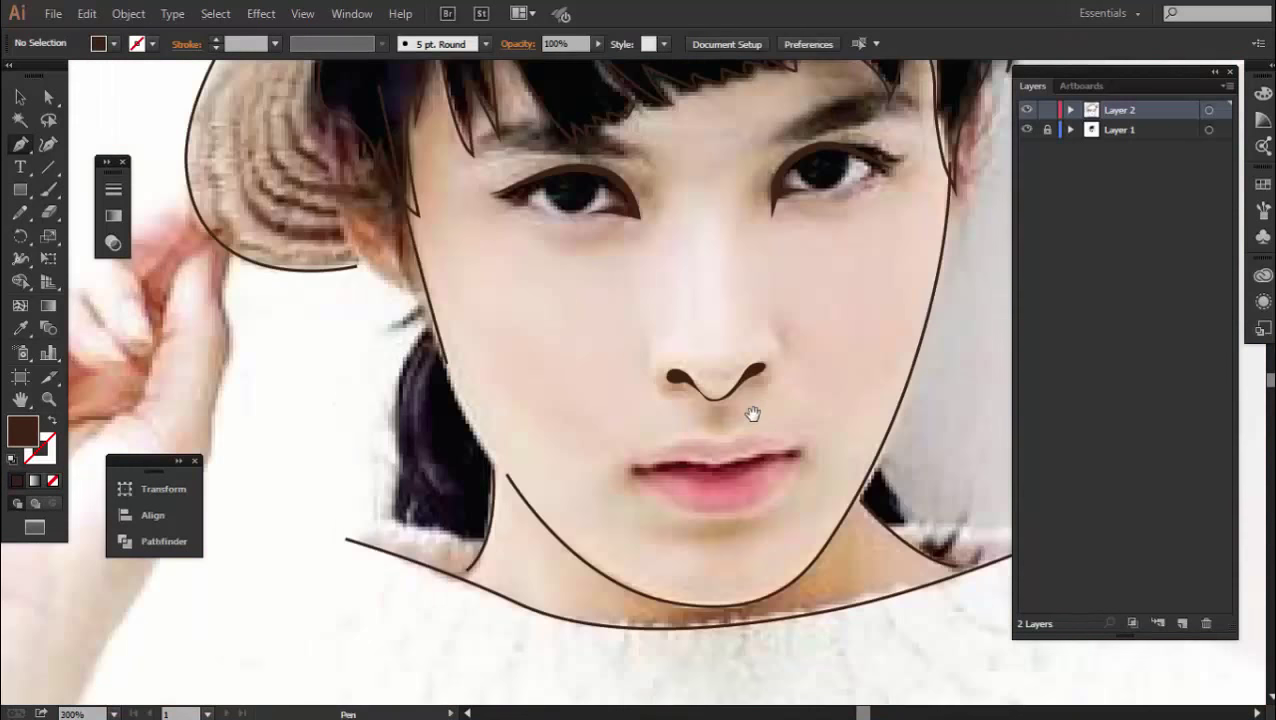
{"action": "scroll", "coordinate": [715, 405], "scroll_direction": "up", "scroll_amount": 2, "text": "alt"}
{"action": "left_click", "coordinate": [718, 380]}
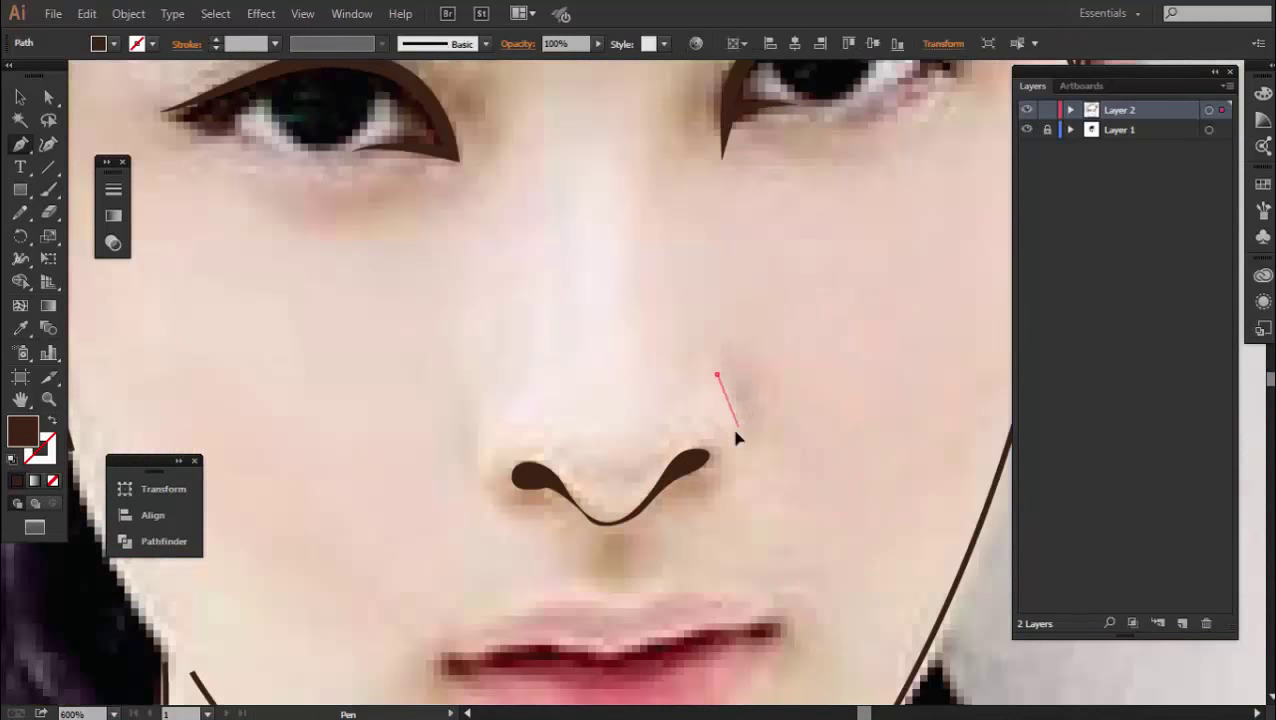
{"action": "left_click_drag", "start_coordinate": [737, 427], "coordinate": [755, 408]}
Switch to brown stroke with no fill and trace the wavy parting line between the lips
{"action": "left_click", "coordinate": [697, 394], "text": "ctrl"}
{"action": "scroll", "coordinate": [664, 549], "scroll_direction": "down", "scroll_amount": 2, "text": "alt"}
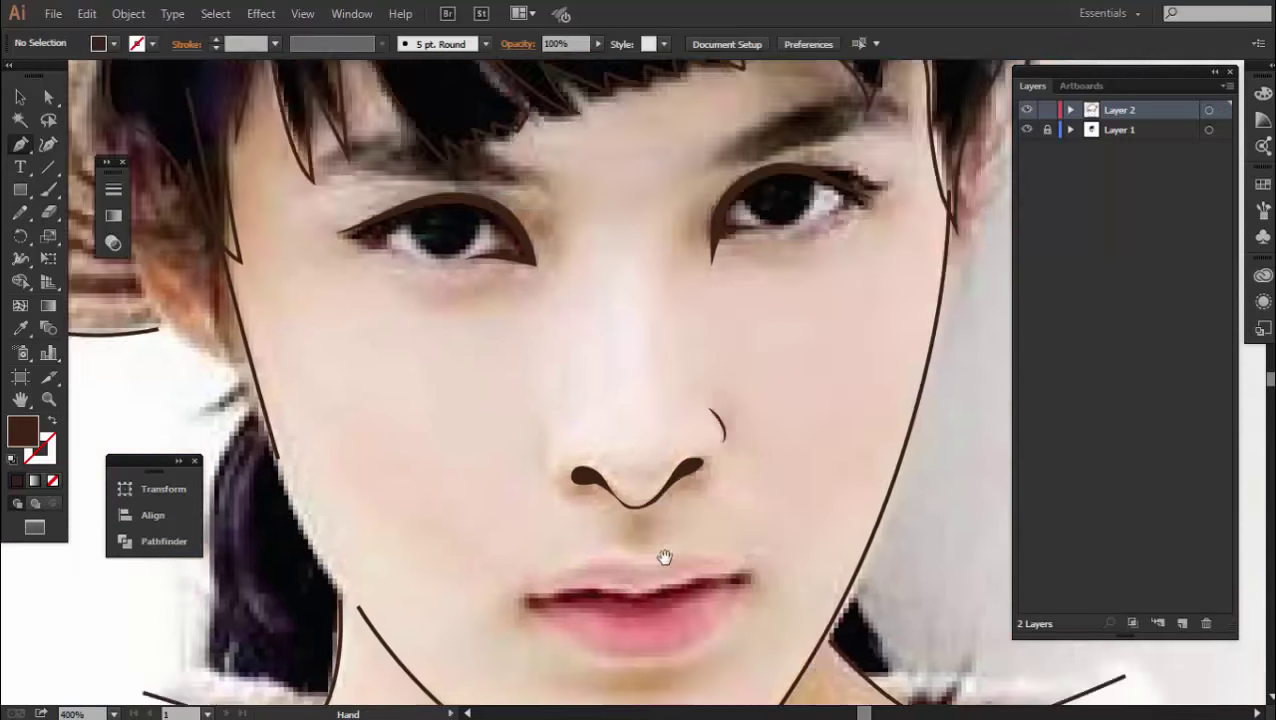
{"action": "scroll", "coordinate": [635, 463], "scroll_direction": "up", "scroll_amount": 3, "text": "alt"}
{"action": "left_click_drag", "start_coordinate": [635, 463], "coordinate": [629, 472]}
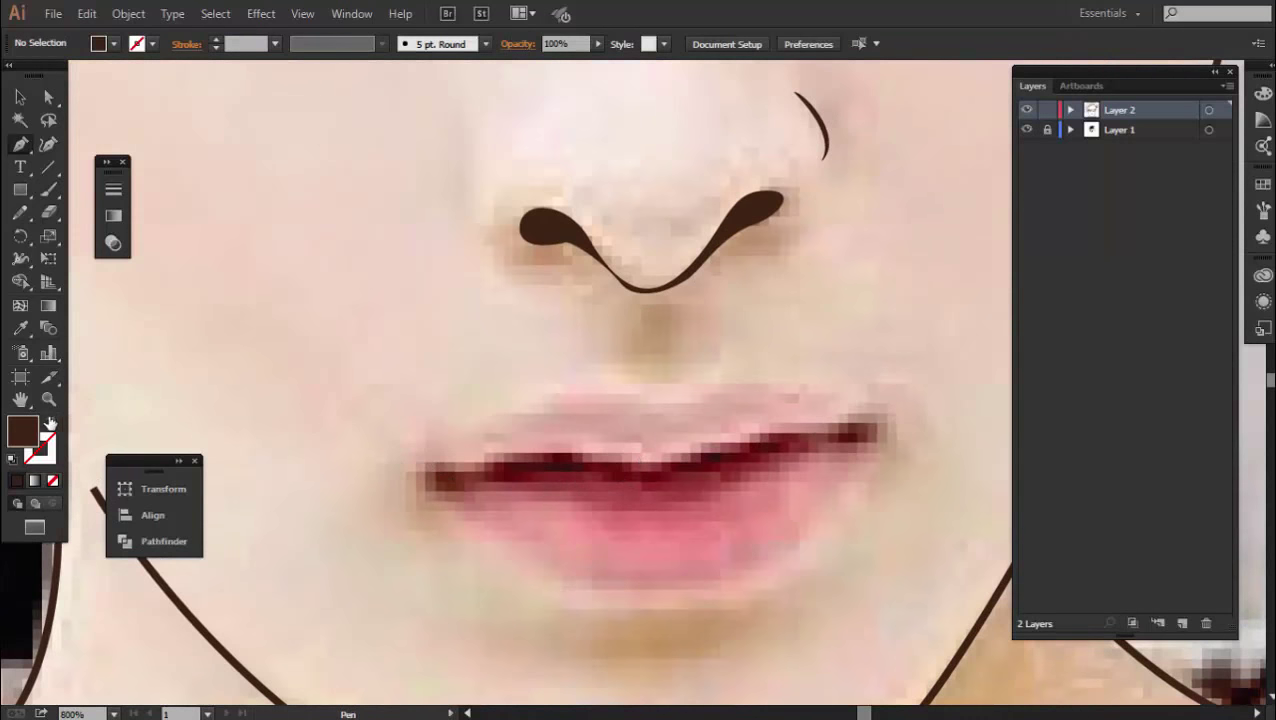
{"action": "left_click", "coordinate": [50, 422]}
{"action": "left_click", "coordinate": [437, 482]}
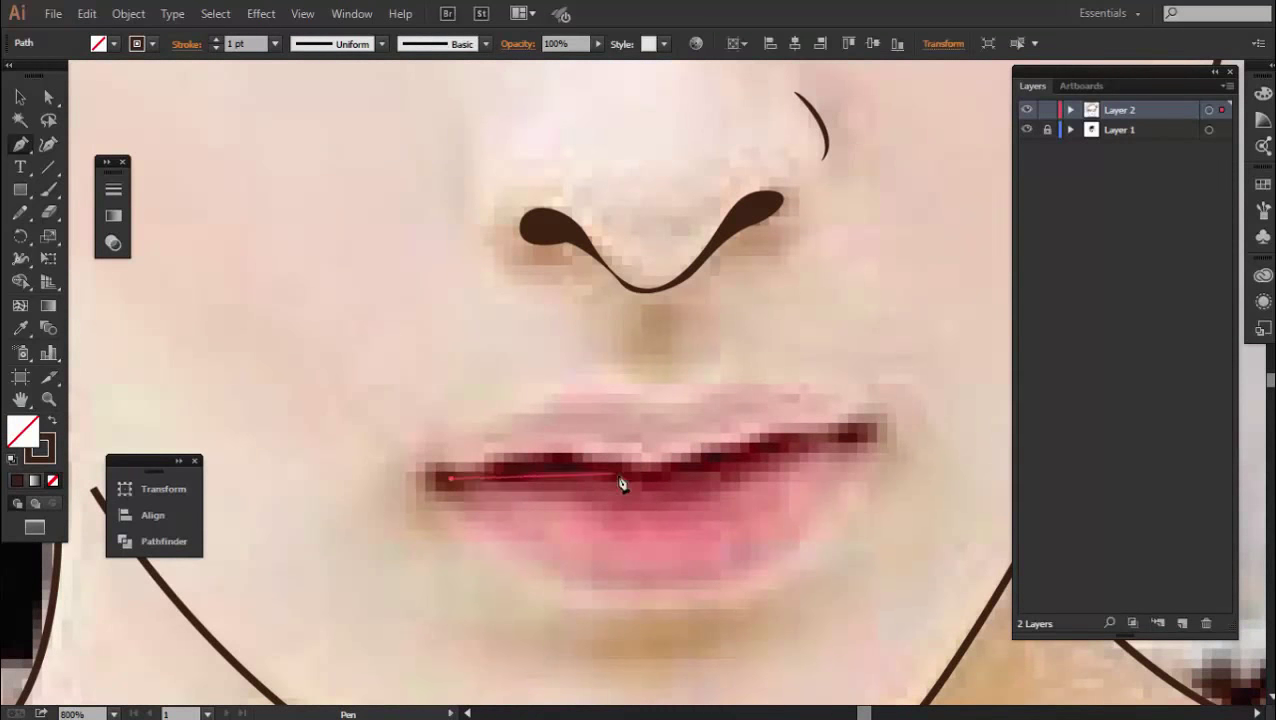
{"action": "left_click_drag", "start_coordinate": [652, 482], "coordinate": [729, 470]}
{"action": "left_click_drag", "start_coordinate": [870, 436], "coordinate": [887, 450]}
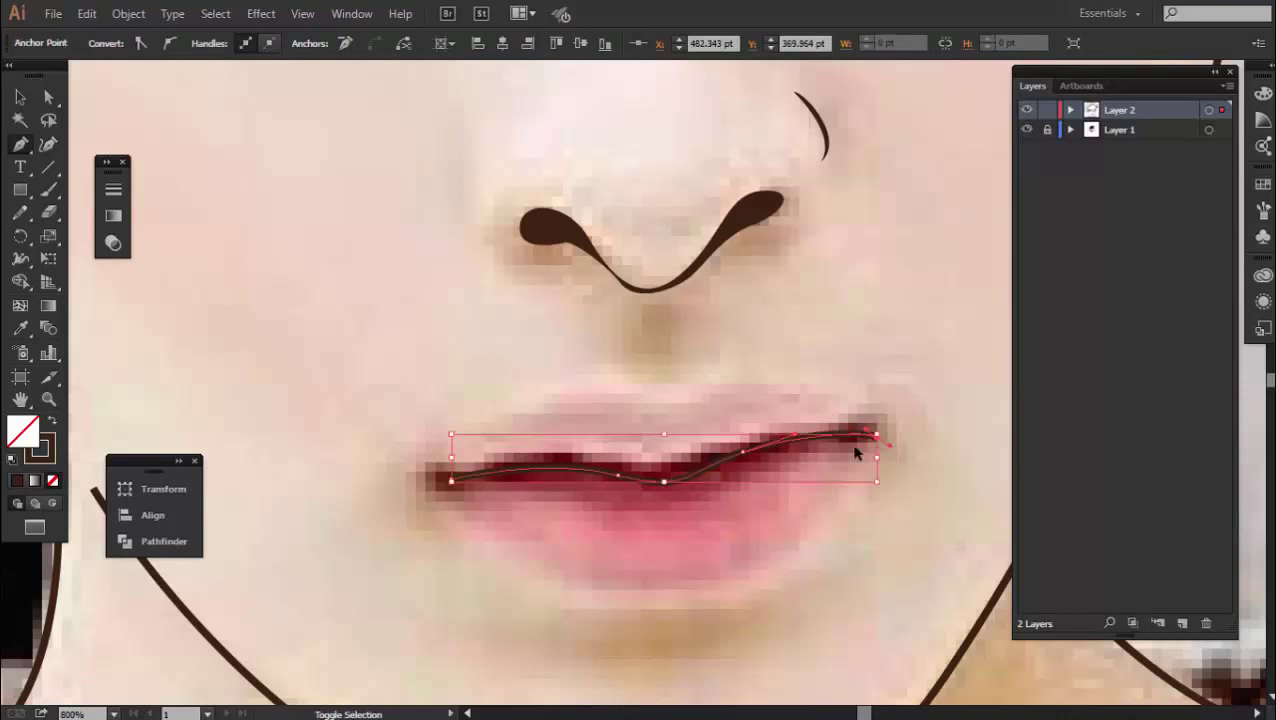
{"action": "key", "text": "ctrl+shift+a"}
Draw the curve beneath the lower lip, then zoom out to see the whole face
{"action": "left_click_drag", "start_coordinate": [683, 478], "coordinate": [690, 483]}
{"action": "left_click_drag", "start_coordinate": [559, 590], "coordinate": [535, 530]}
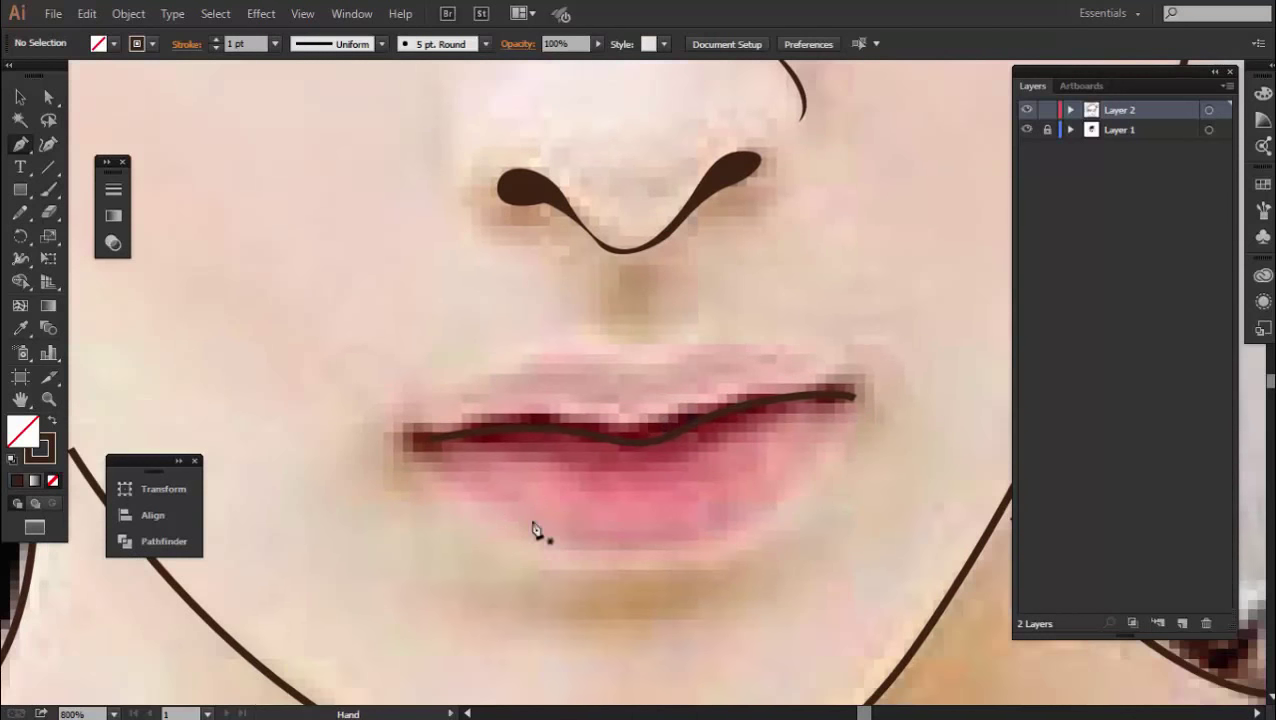
{"action": "left_click_drag", "start_coordinate": [652, 555], "coordinate": [720, 561]}
{"action": "left_click_drag", "start_coordinate": [800, 470], "coordinate": [746, 507]}
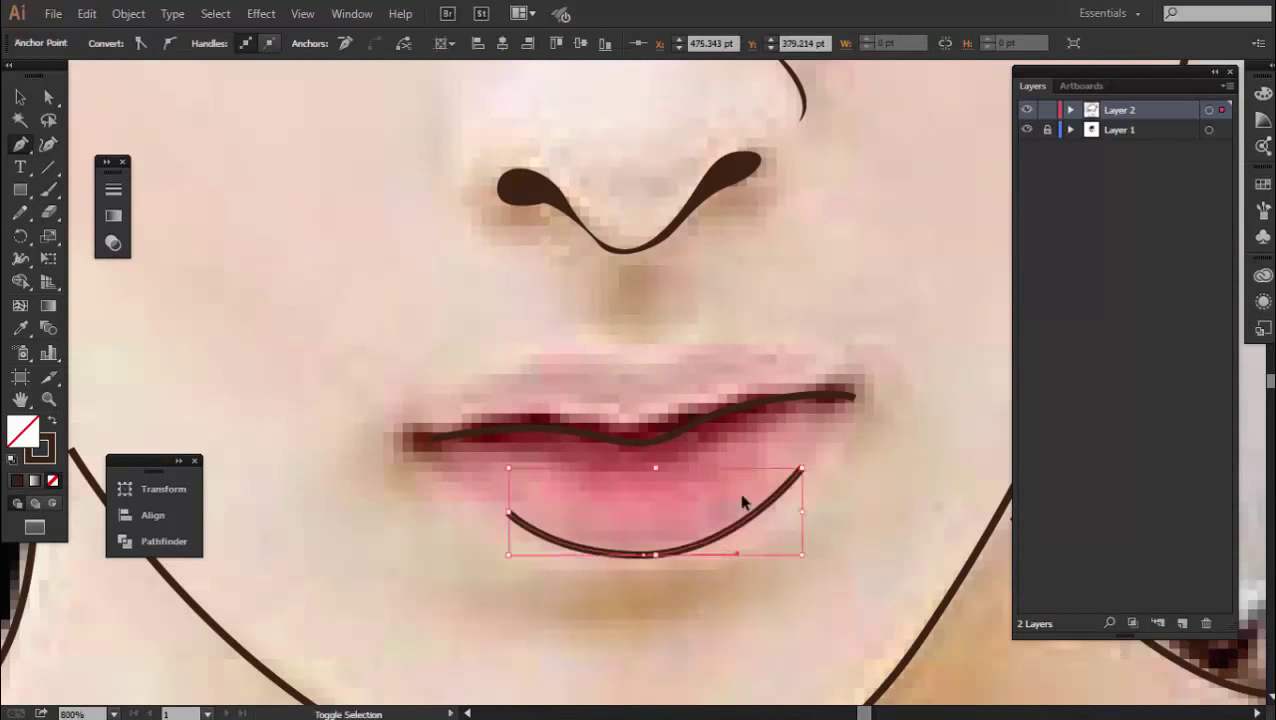
{"action": "key", "text": "ctrl+shift+a"}
{"action": "key", "text": "ctrl+minus"}
Pen-trace a closed outline around the dark hair lock behind the left side of the neck
{"action": "left_click_drag", "start_coordinate": [527, 319], "coordinate": [598, 461]}
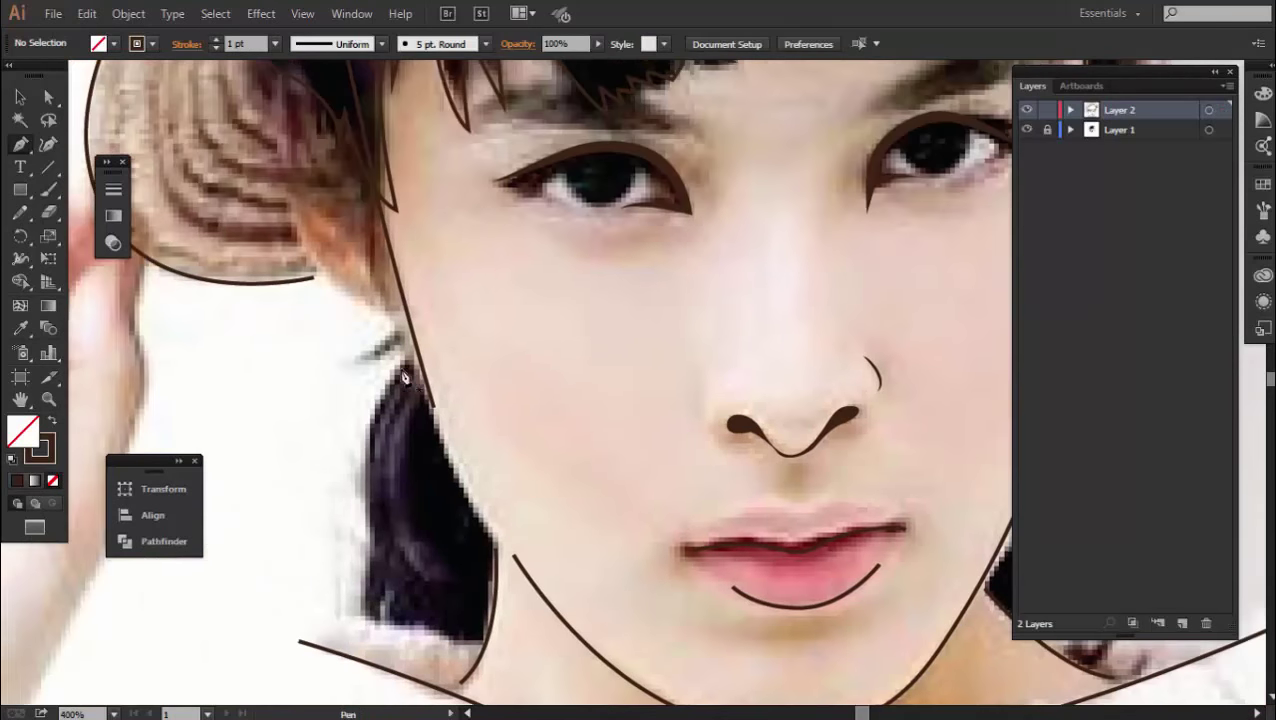
{"action": "left_click", "coordinate": [403, 365]}
{"action": "left_click_drag", "start_coordinate": [370, 525], "coordinate": [396, 578]}
{"action": "left_click", "coordinate": [368, 622]}
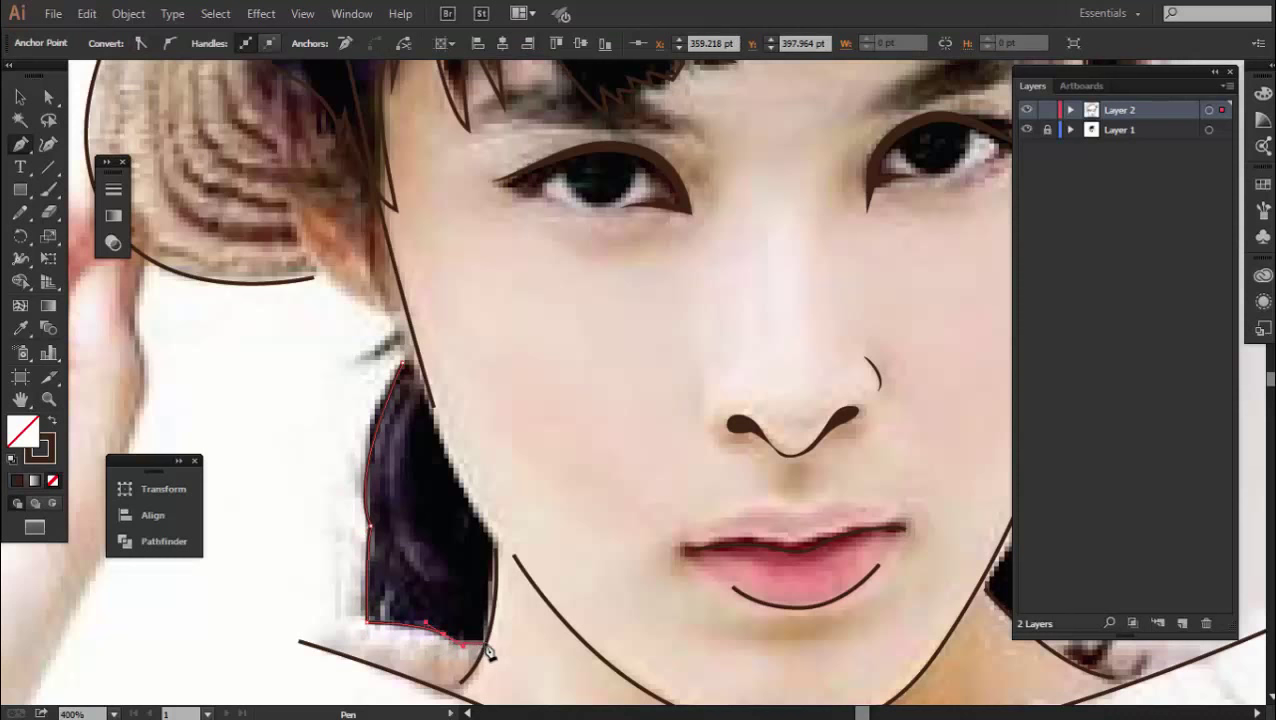
{"action": "scroll", "coordinate": [492, 645], "scroll_direction": "up", "scroll_amount": 1}
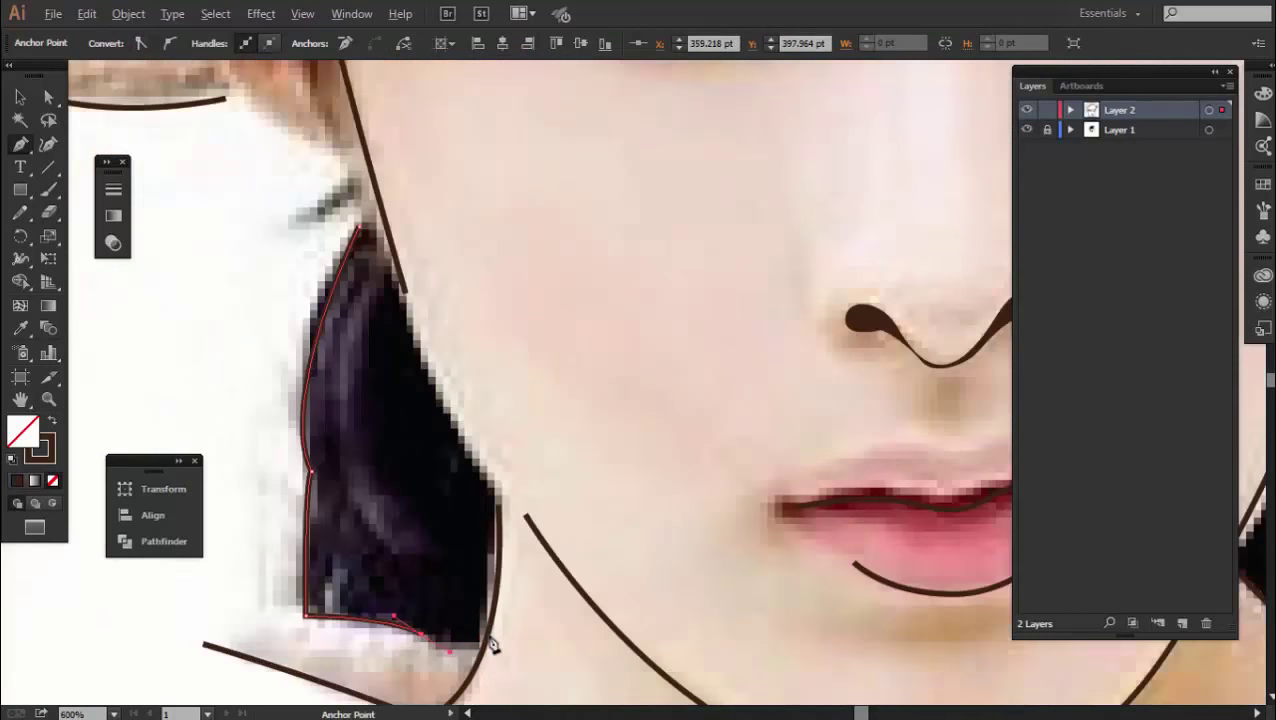
{"action": "scroll", "coordinate": [492, 645], "scroll_direction": "up", "scroll_amount": 1}
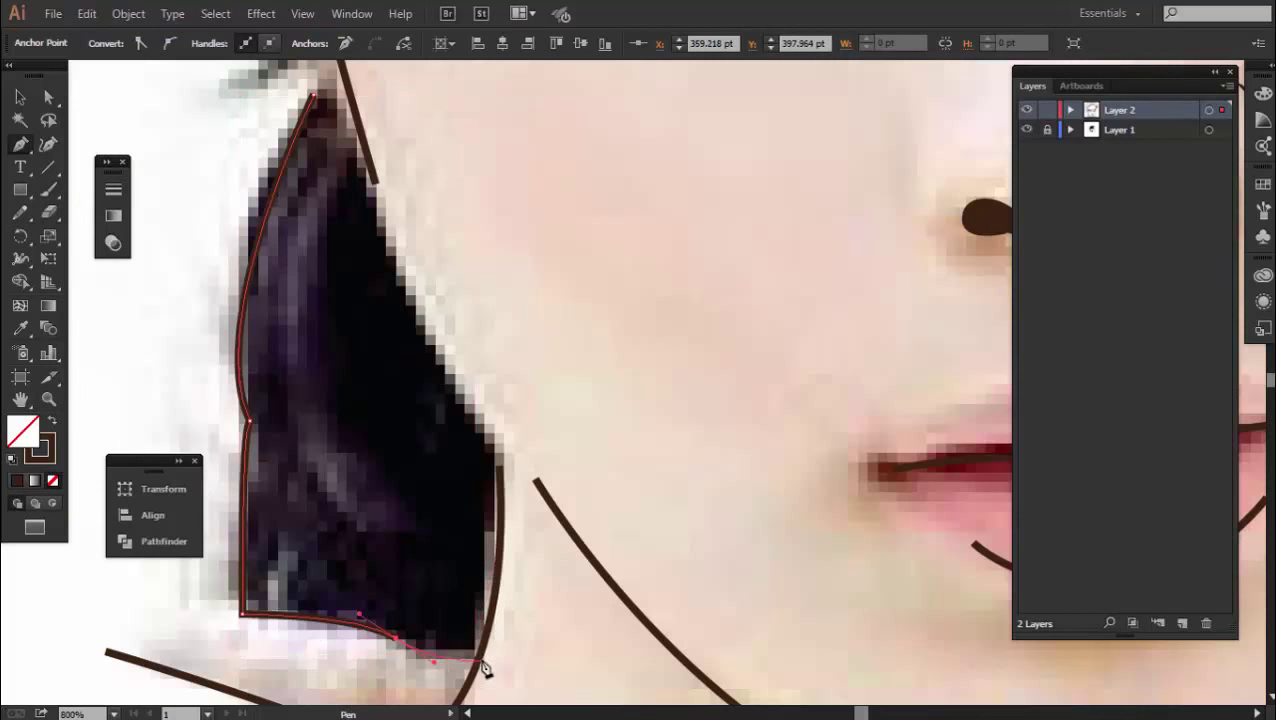
{"action": "left_click", "coordinate": [483, 664]}
{"action": "left_click_drag", "start_coordinate": [506, 471], "coordinate": [500, 437]}
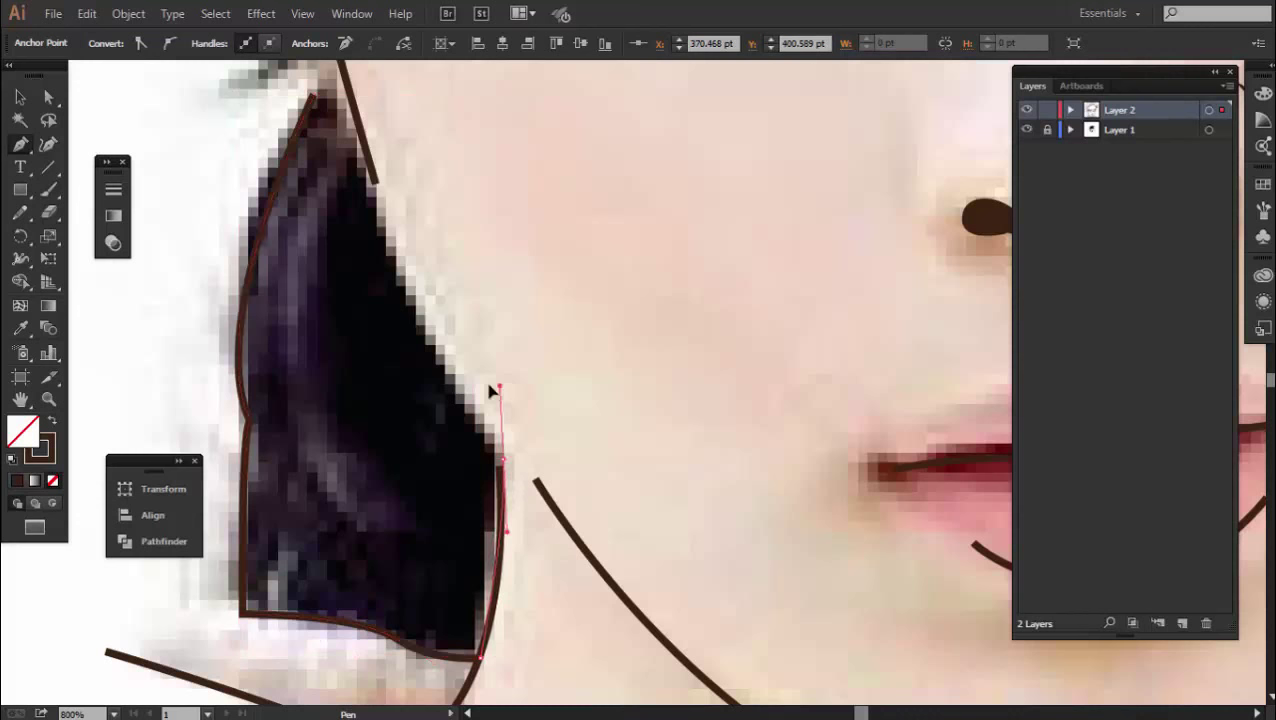
{"action": "left_click_drag", "start_coordinate": [348, 132], "coordinate": [483, 407]}
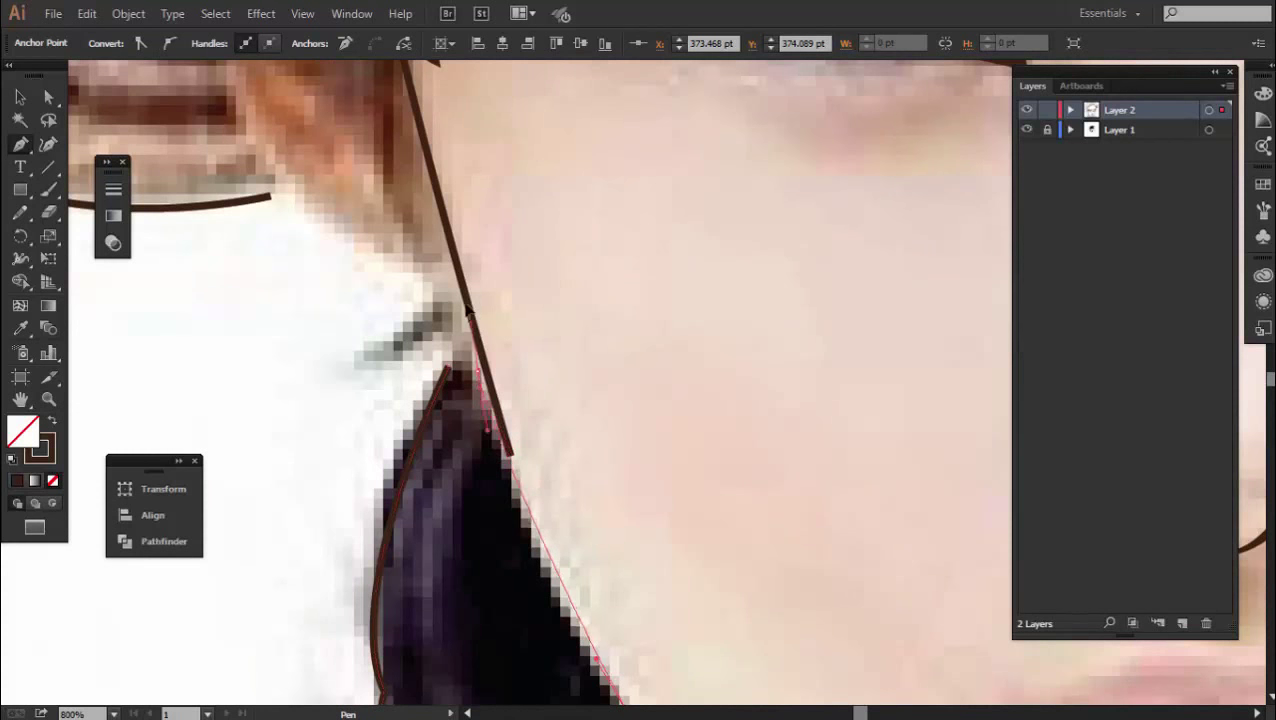
{"action": "left_click_drag", "start_coordinate": [460, 280], "coordinate": [453, 355]}
{"action": "left_click", "coordinate": [515, 460], "text": "ctrl"}
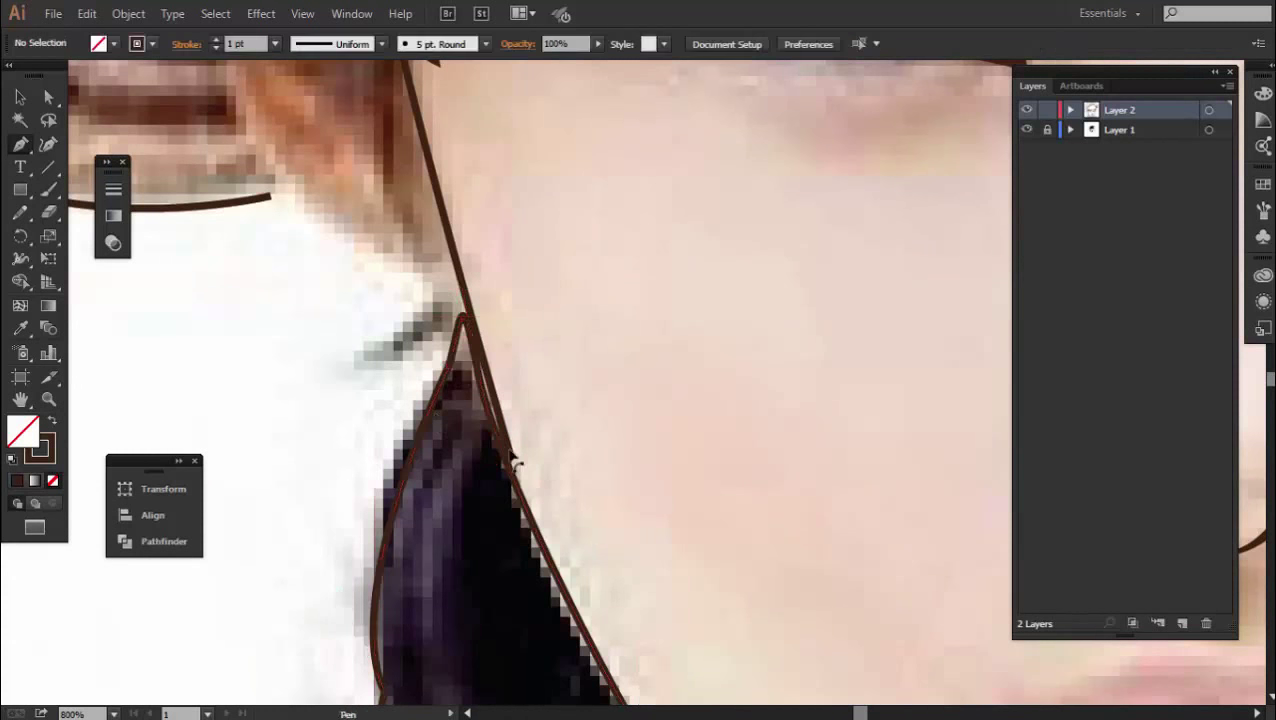
Fill the hair lock shape solid brown, then restore brown stroke with no fill
{"action": "key", "text": "ctrl+minus"}
{"action": "key", "text": "ctrl+minus"}
{"action": "key", "text": "ctrl+minus"}
{"action": "key", "text": "v"}
{"action": "left_click", "coordinate": [505, 488]}
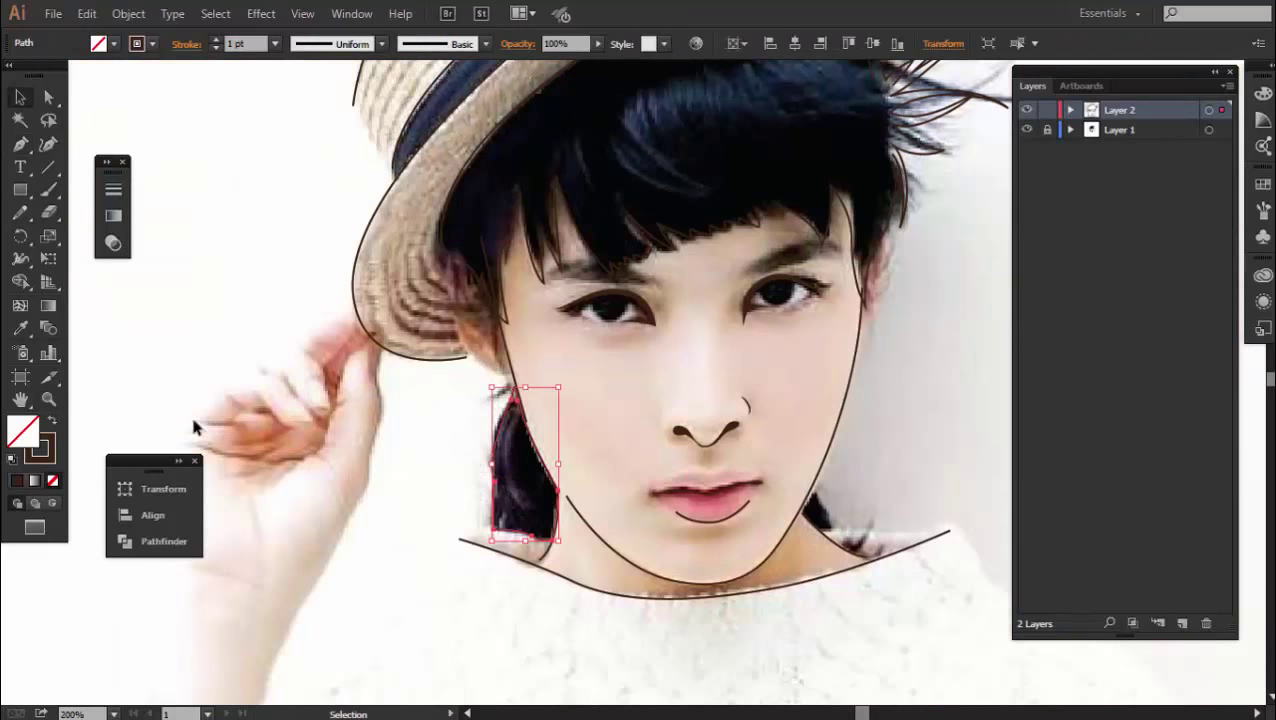
{"action": "left_click", "coordinate": [50, 422]}
{"action": "left_click", "coordinate": [122, 365]}
{"action": "key", "text": "ctrl+minus"}
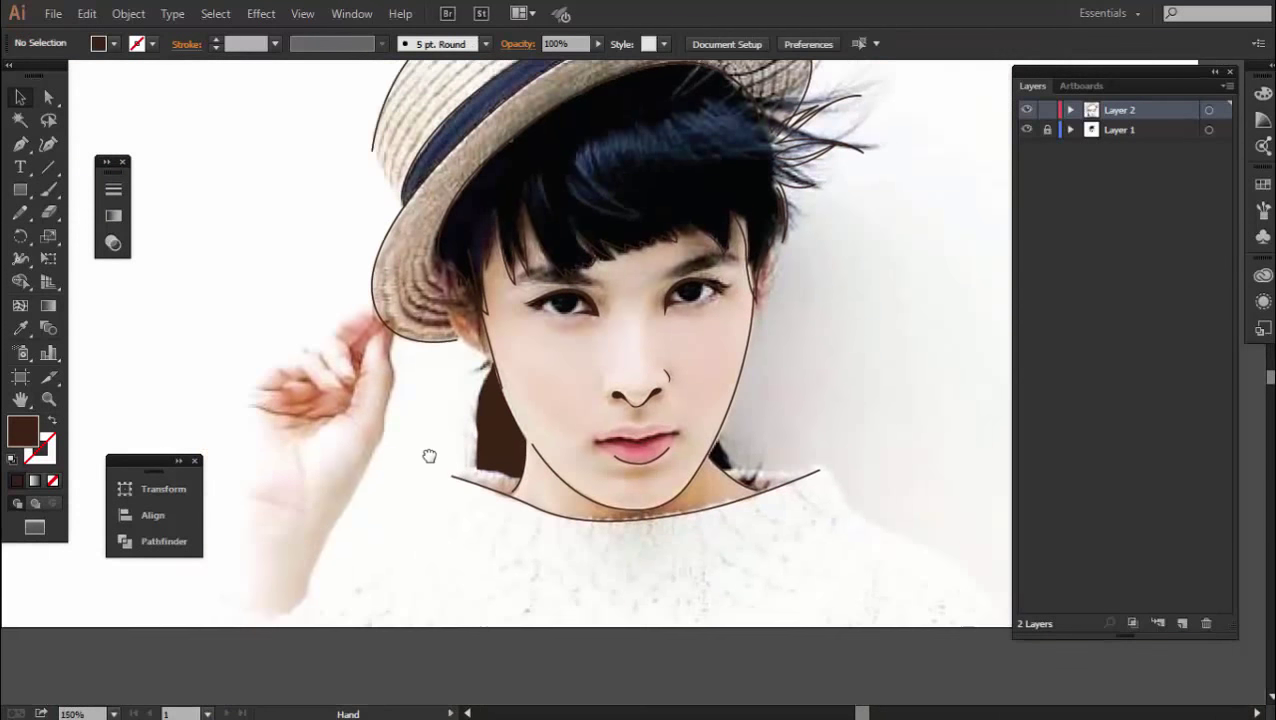
{"action": "left_click_drag", "start_coordinate": [429, 456], "coordinate": [419, 450]}
{"action": "key", "text": "ctrl+plus"}
{"action": "left_click", "coordinate": [54, 424]}
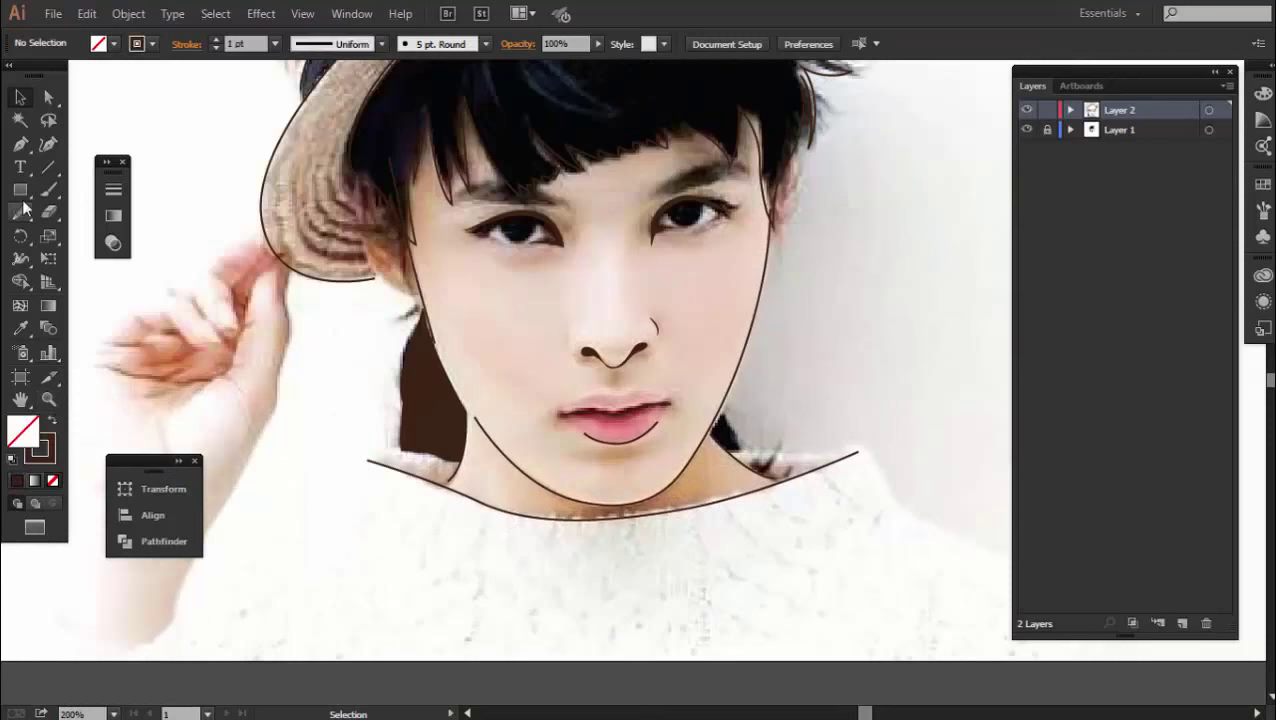
{"action": "left_click", "coordinate": [20, 143]}
{"action": "scroll", "coordinate": [447, 452], "scroll_direction": "up", "scroll_amount": 2}
Draw short brown collar paths below the hair and along the collar beside the chin
{"action": "left_click", "coordinate": [277, 402]}
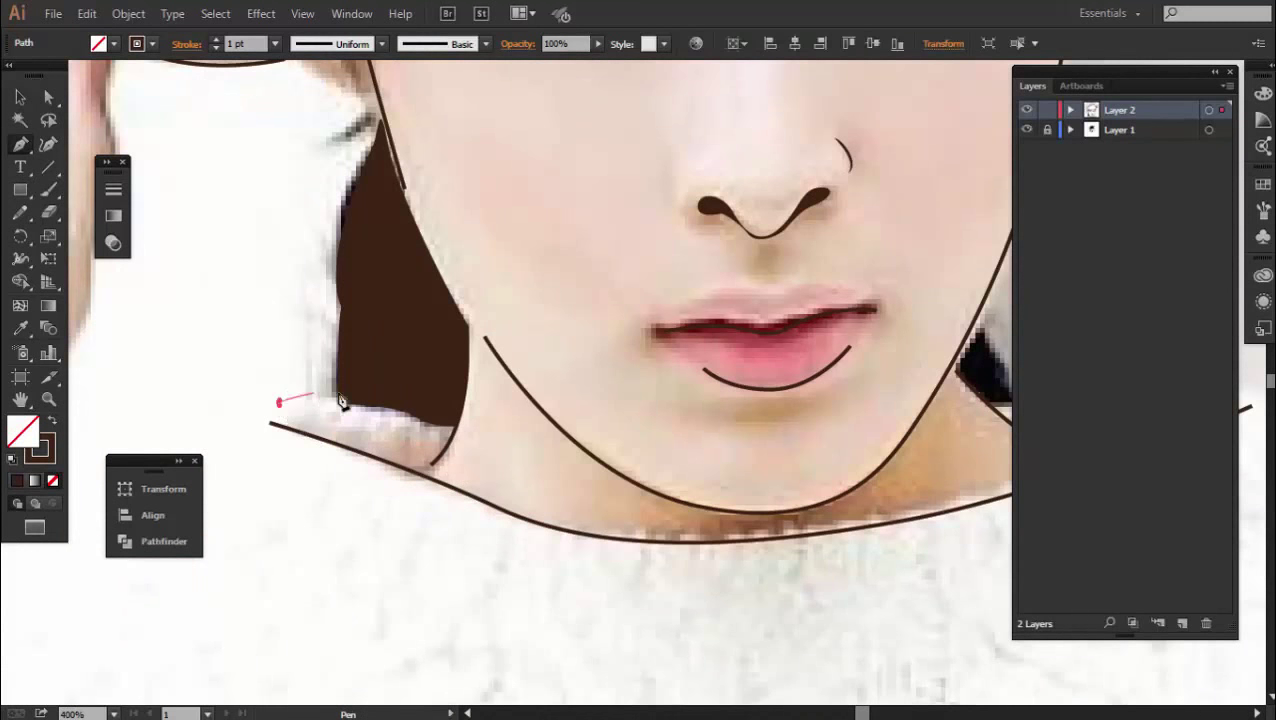
{"action": "left_click", "coordinate": [456, 440]}
{"action": "left_click", "coordinate": [789, 484], "text": "ctrl"}
{"action": "left_click_drag", "start_coordinate": [994, 417], "coordinate": [742, 507]}
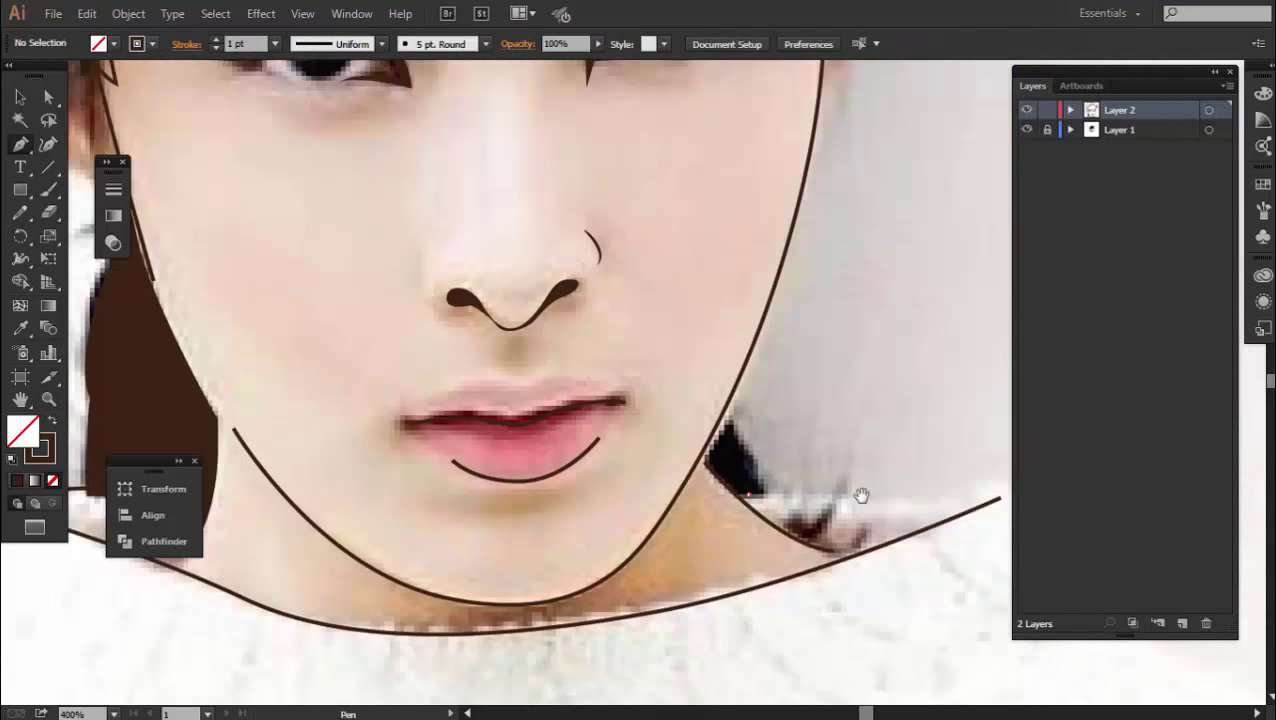
{"action": "left_click_drag", "start_coordinate": [861, 495], "coordinate": [633, 515]}
{"action": "left_click", "coordinate": [517, 514]}
{"action": "left_click_drag", "start_coordinate": [766, 510], "coordinate": [771, 512]}
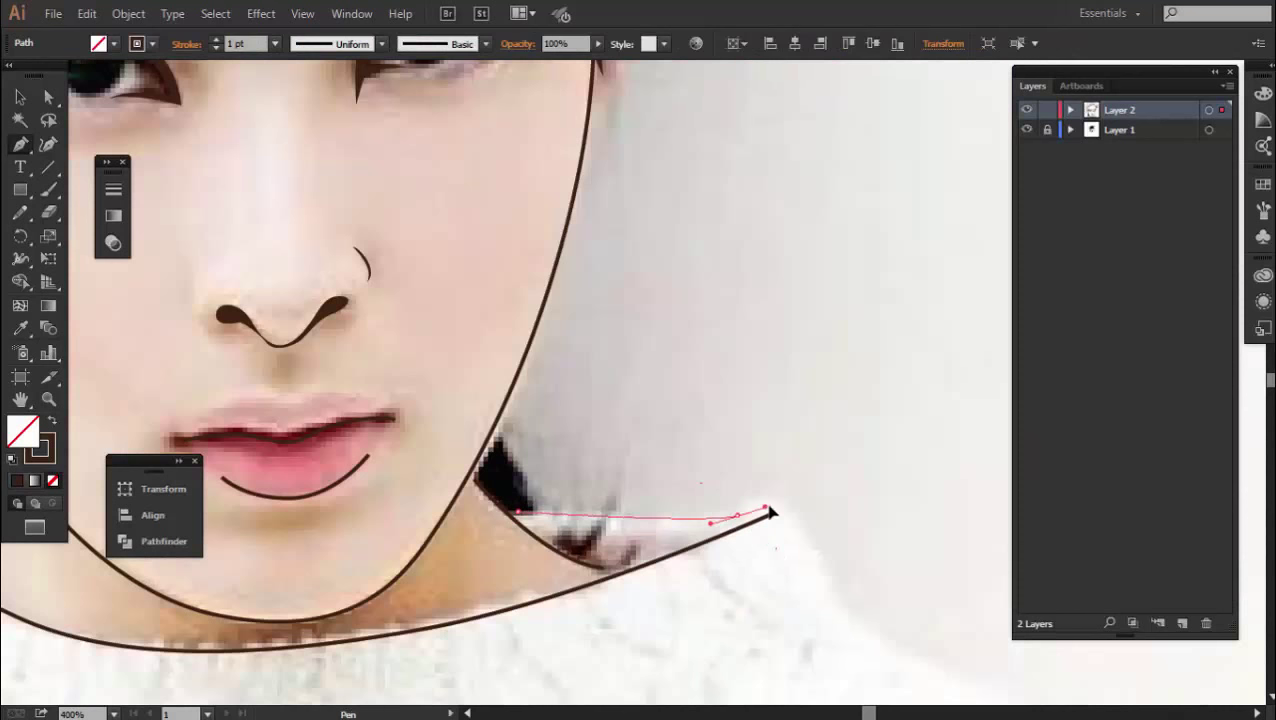
{"action": "left_click", "coordinate": [715, 525], "text": "ctrl"}
{"action": "scroll", "coordinate": [695, 510], "scroll_direction": "down", "scroll_amount": 2}
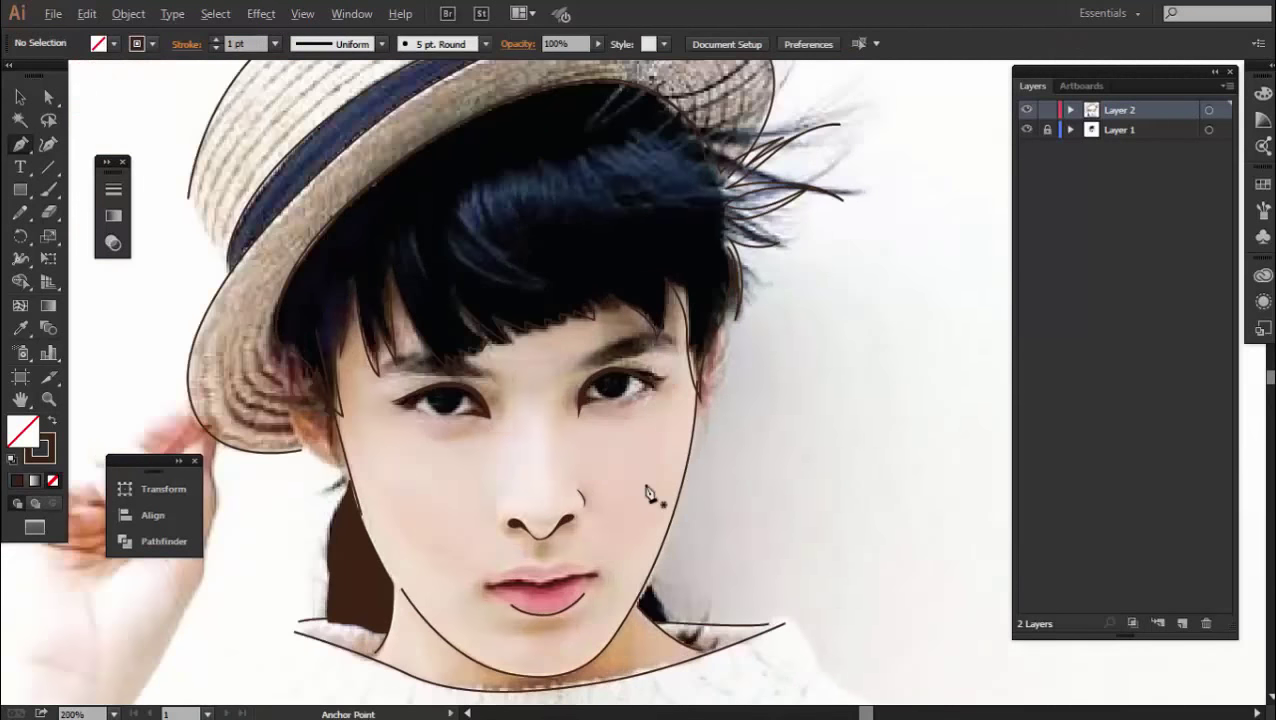
{"action": "left_click_drag", "start_coordinate": [58, 163], "coordinate": [140, 215]}
Draw a circle over the left pupil and erase its top arc along the eyelid
{"action": "left_click_drag", "start_coordinate": [20, 190], "coordinate": [63, 232]}
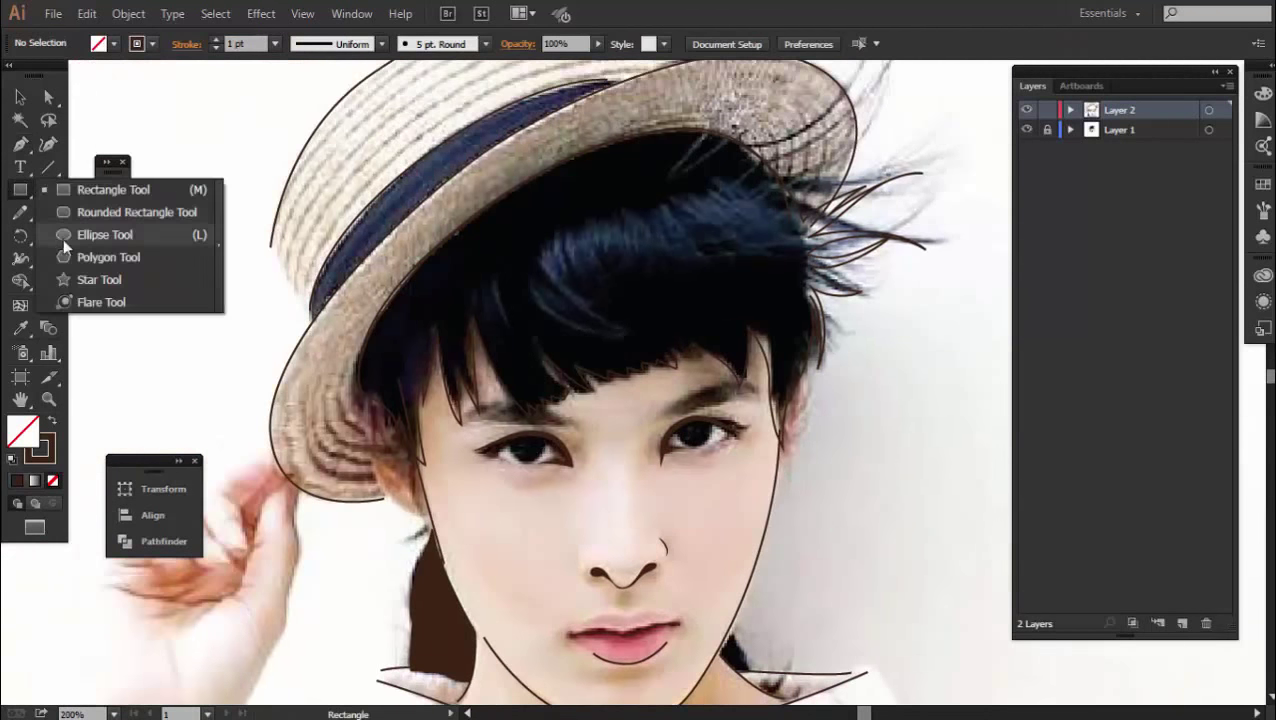
{"action": "scroll", "coordinate": [470, 282], "scroll_direction": "up", "scroll_amount": 3}
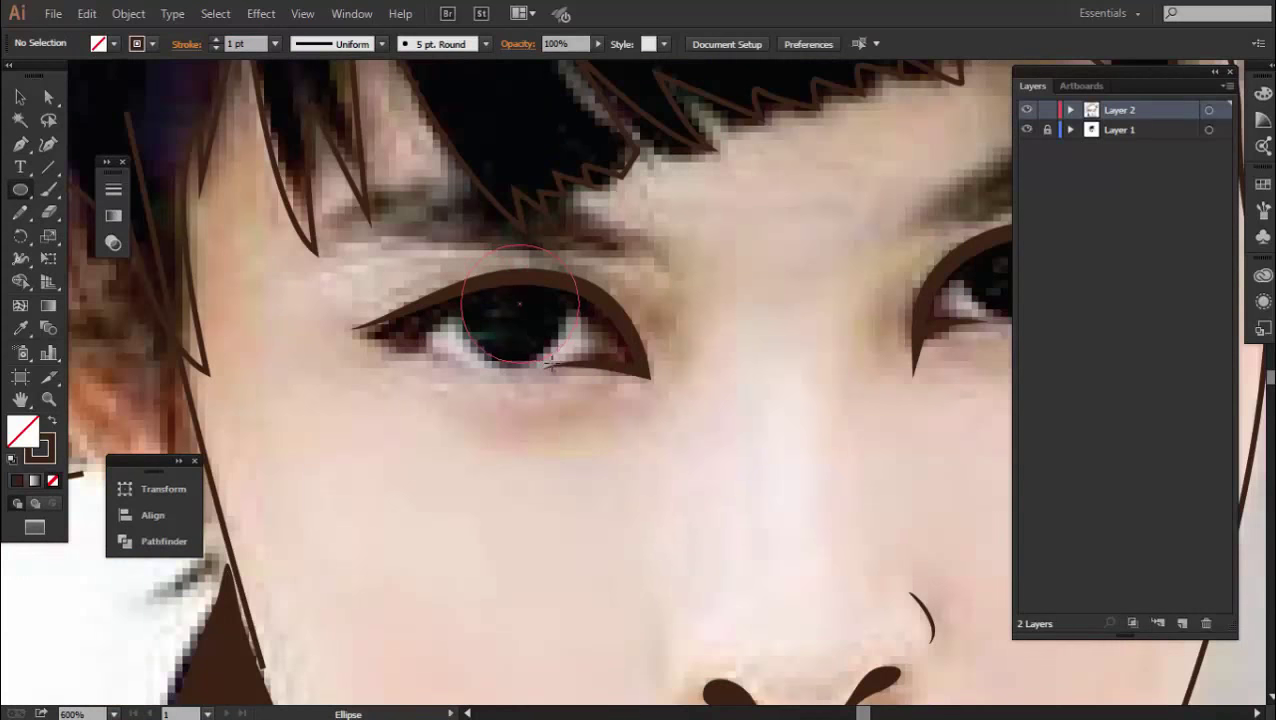
{"action": "left_click_drag", "start_coordinate": [548, 365], "coordinate": [548, 365]}
{"action": "key", "text": "v"}
{"action": "scroll", "coordinate": [536, 325], "scroll_direction": "up", "scroll_amount": 1}
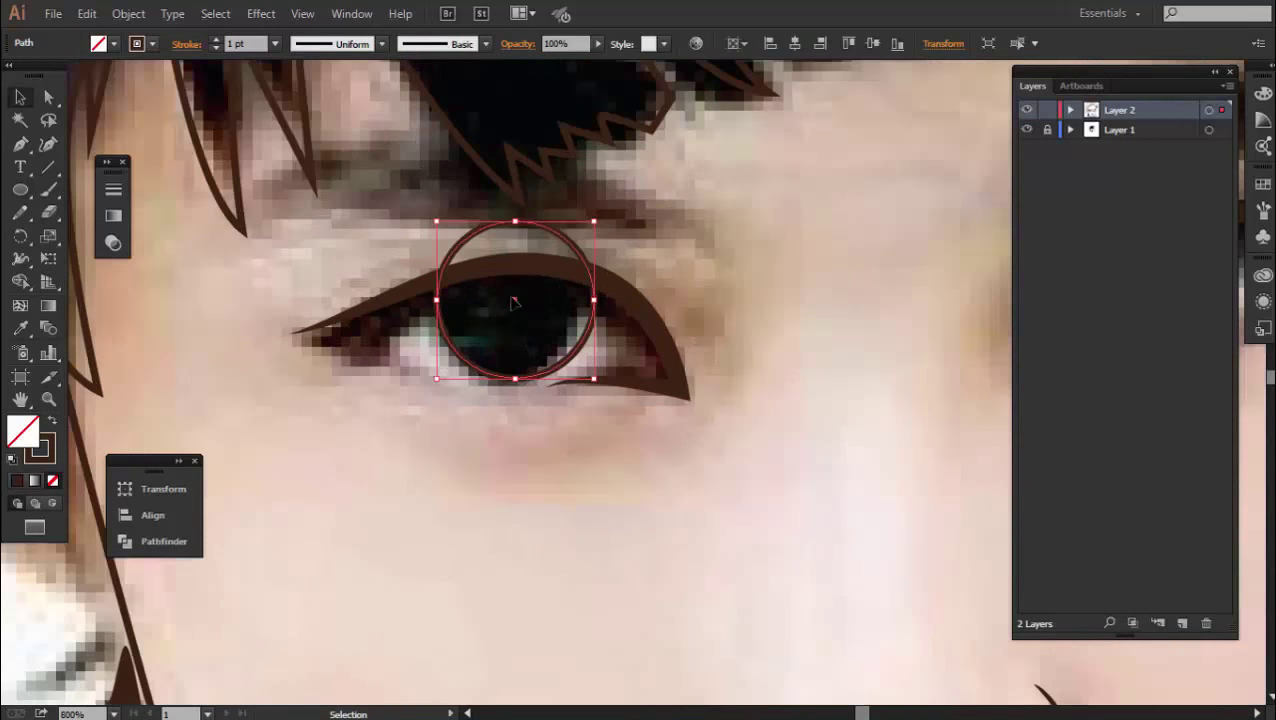
{"action": "left_click_drag", "start_coordinate": [513, 302], "coordinate": [502, 305]}
{"action": "left_click", "coordinate": [49, 212]}
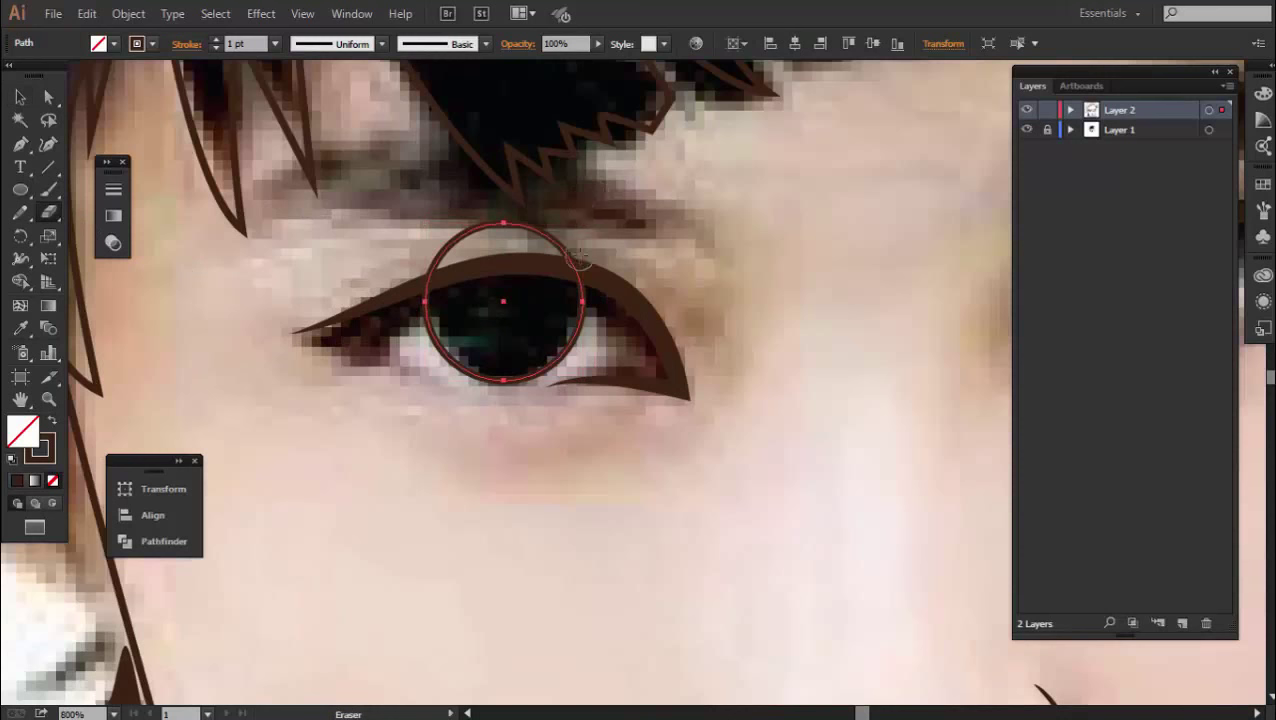
{"action": "mouse_move", "coordinate": [578, 258]}
{"action": "left_mouse_down"}
{"action": "mouse_move", "coordinate": [507, 228]}
{"action": "mouse_move", "coordinate": [427, 265]}
{"action": "mouse_move", "coordinate": [513, 248]}
{"action": "mouse_move", "coordinate": [585, 255]}
{"action": "left_mouse_up"}
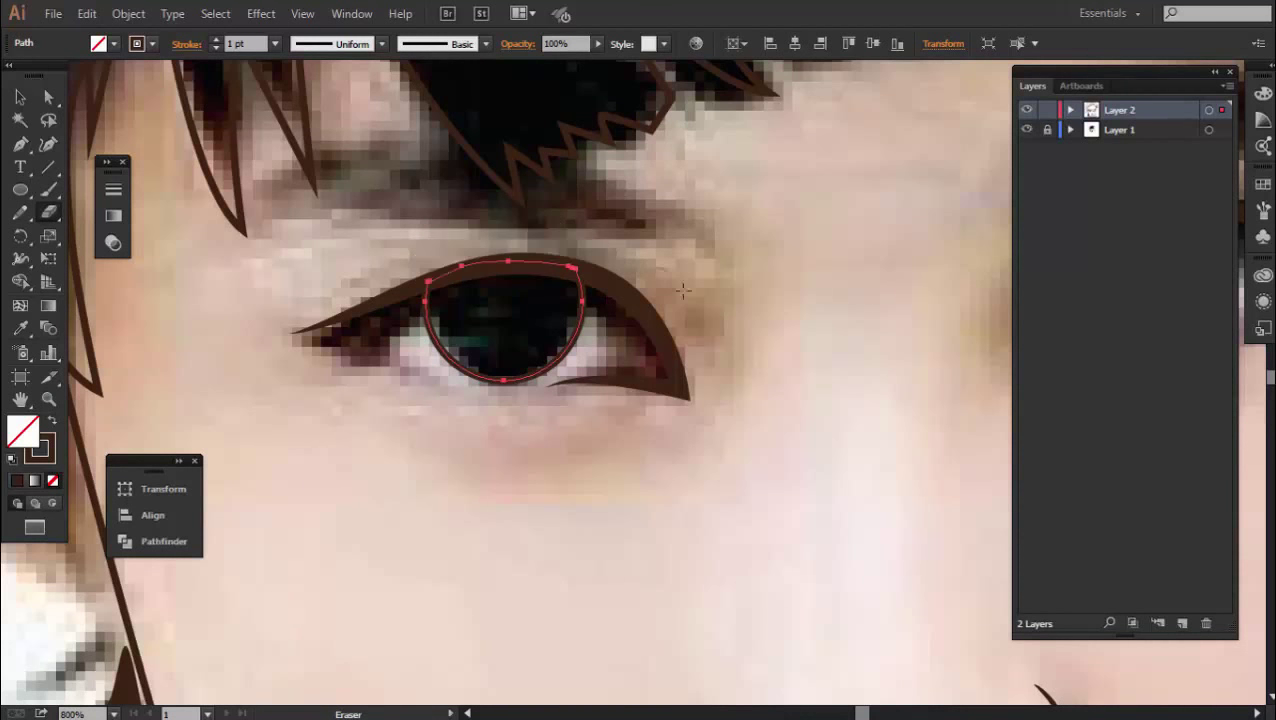
Draw a circle sized to the right pupil and erase its top edge
{"action": "left_click_drag", "start_coordinate": [683, 290], "coordinate": [441, 328]}
{"action": "left_click", "coordinate": [22, 189]}
{"action": "left_click_drag", "start_coordinate": [624, 326], "coordinate": [392, 371]}
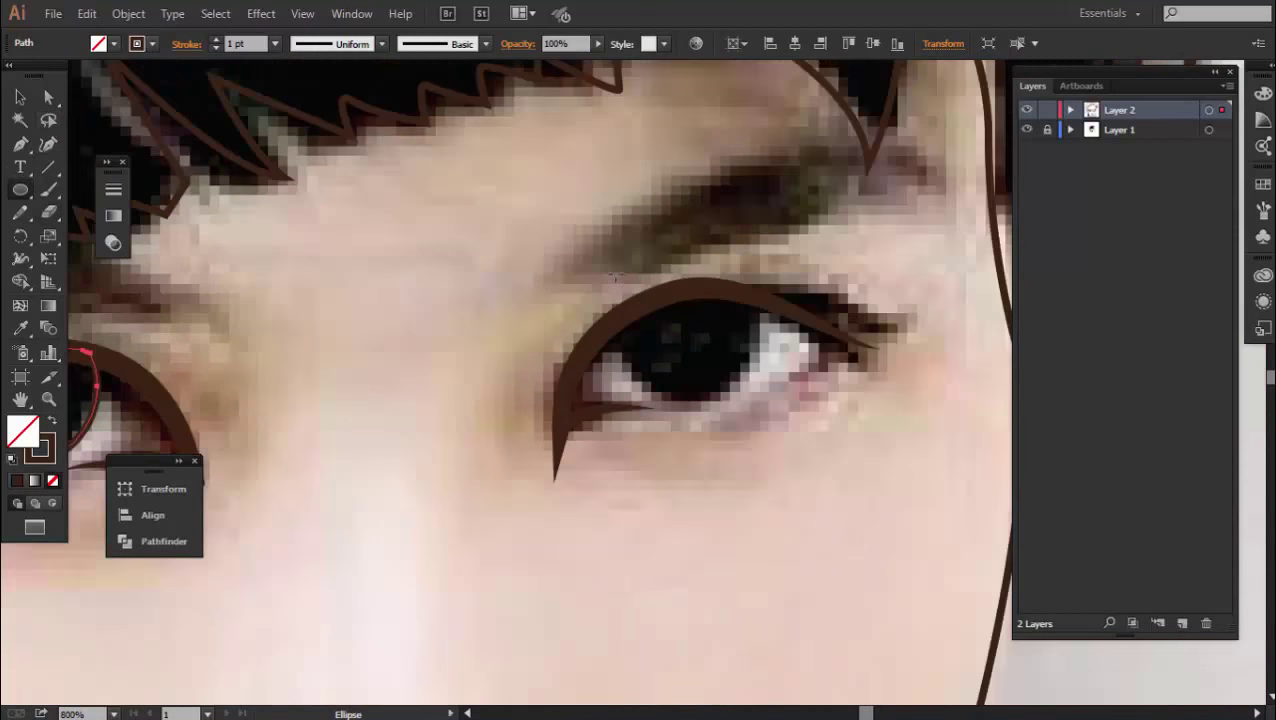
{"action": "left_click_drag", "start_coordinate": [616, 277], "coordinate": [750, 398]}
{"action": "left_click", "coordinate": [49, 212]}
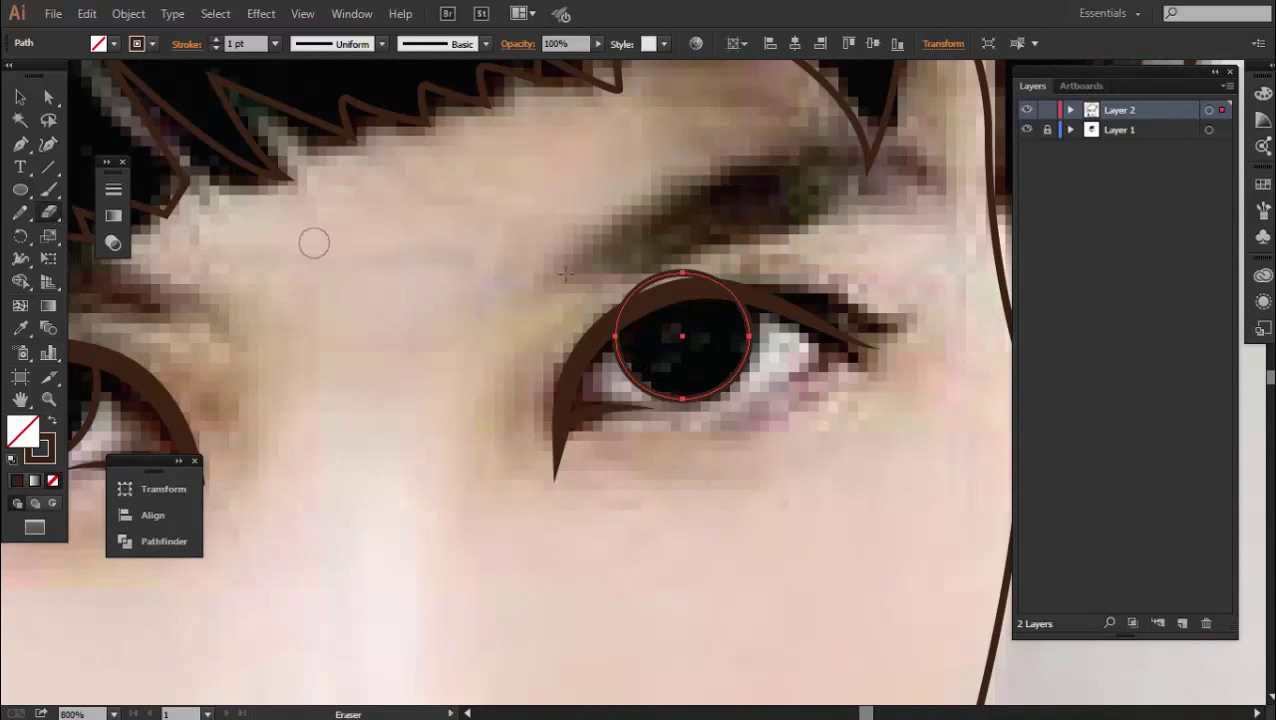
{"action": "left_click_drag", "start_coordinate": [618, 299], "coordinate": [735, 272]}
Select both pupil circles and fill them solid brown with Shift+X
{"action": "key", "text": "v"}
{"action": "left_click_drag", "start_coordinate": [190, 406], "coordinate": [347, 419]}
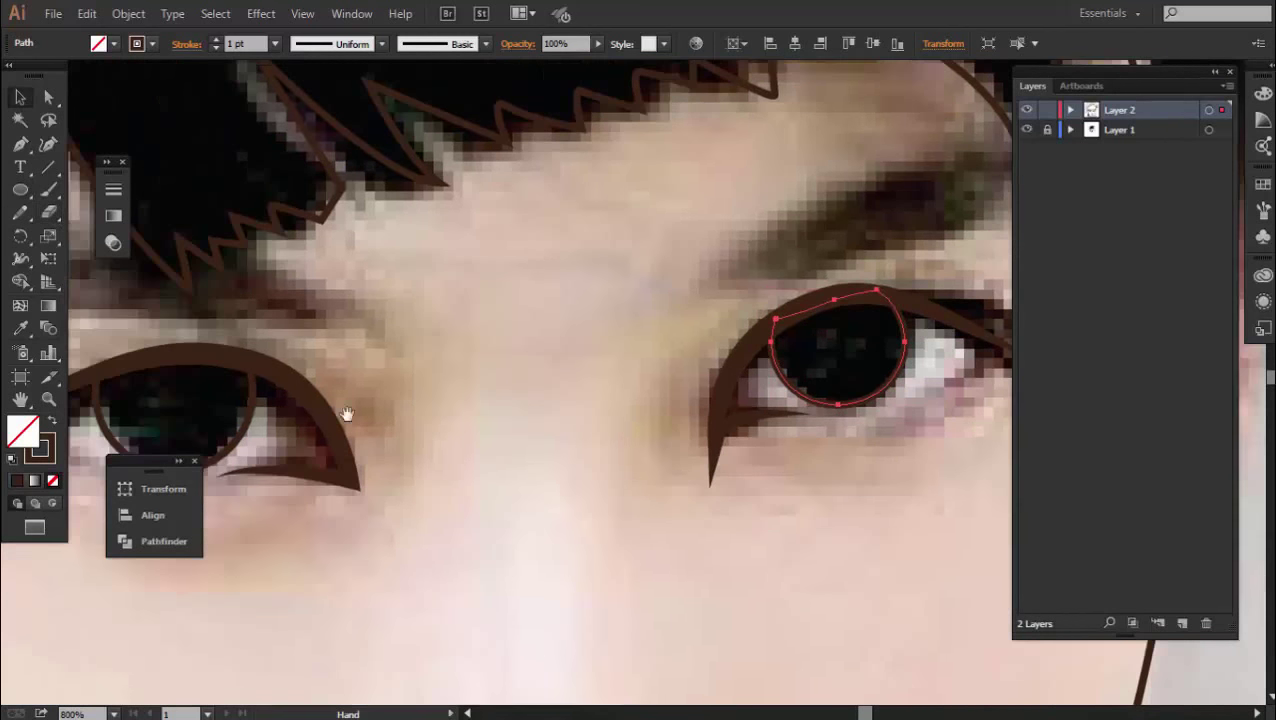
{"action": "left_click", "coordinate": [244, 440], "text": "shift"}
{"action": "left_click", "coordinate": [53, 427]}
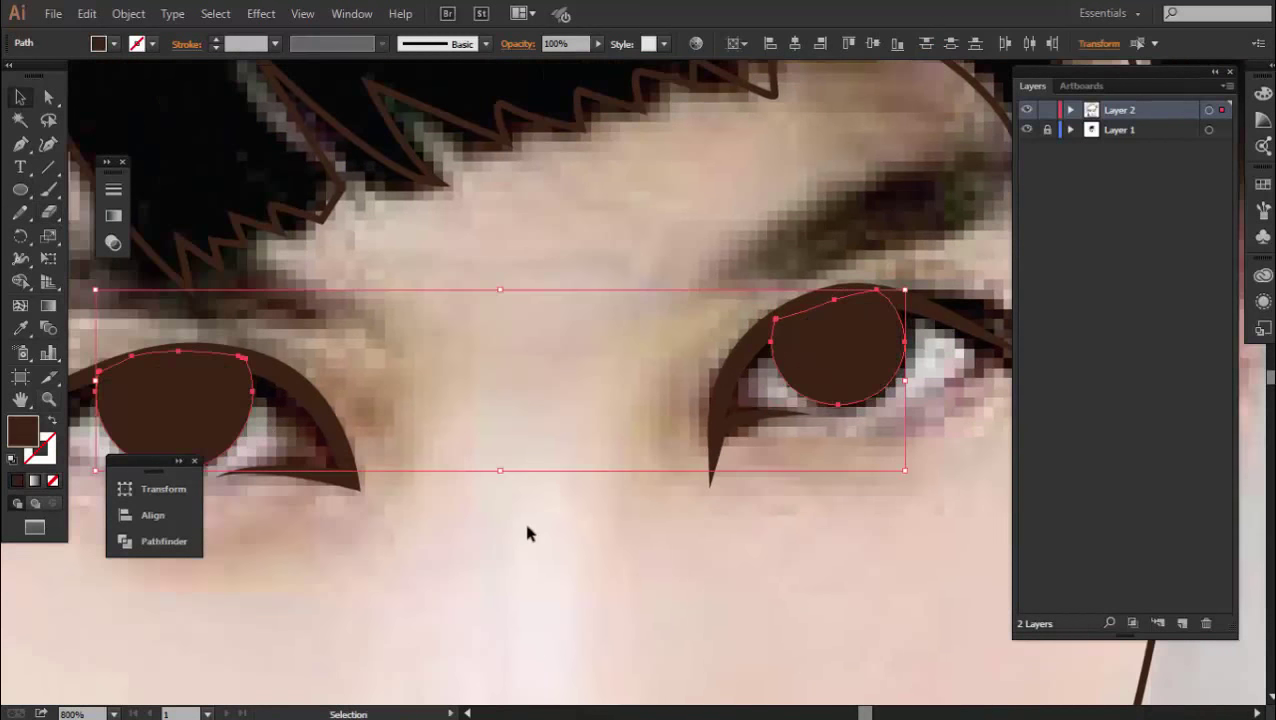
{"action": "left_click", "coordinate": [523, 518]}
{"action": "key", "text": "ctrl+minus"}
{"action": "key", "text": "ctrl+minus"}
{"action": "key", "text": "ctrl+minus"}
{"action": "key", "text": "ctrl+minus"}
{"action": "key", "text": "ctrl+minus"}
Pen-draw a closed, tapered brown eyebrow shape over the first brow
{"action": "key", "text": "ctrl+plus"}
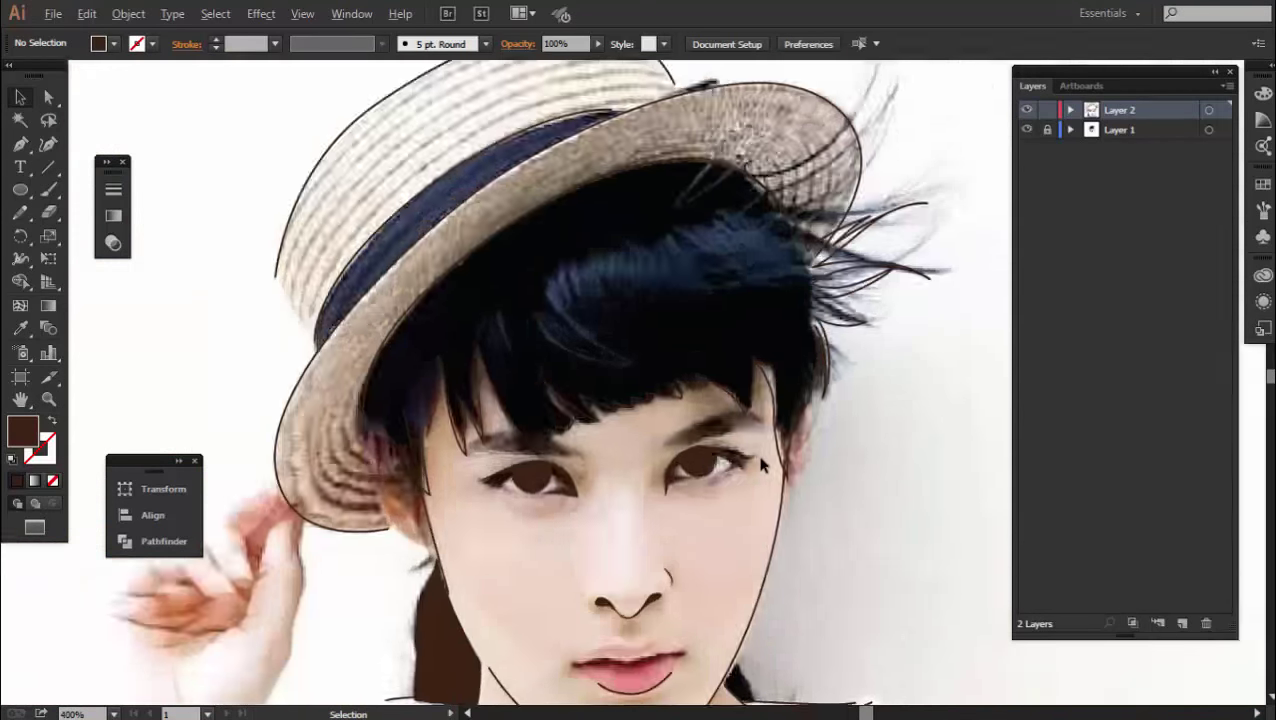
{"action": "key", "text": "ctrl+plus"}
{"action": "key", "text": "ctrl+plus"}
{"action": "key", "text": "ctrl+plus"}
{"action": "key", "text": "p"}
{"action": "key", "text": "ctrl+plus"}
{"action": "left_click", "coordinate": [355, 472]}
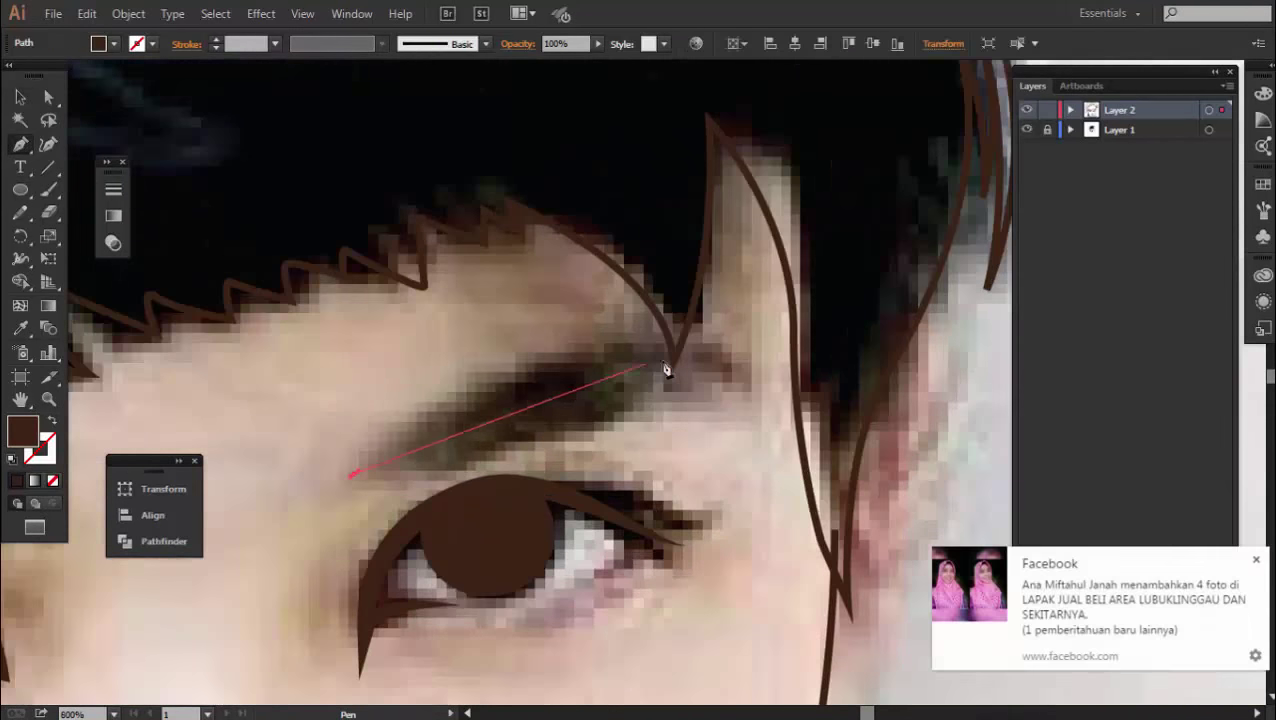
{"action": "mouse_move", "coordinate": [763, 381]}
{"action": "left_mouse_down"}
{"action": "mouse_move", "coordinate": [965, 475]}
{"action": "mouse_move", "coordinate": [932, 495]}
{"action": "left_mouse_up"}
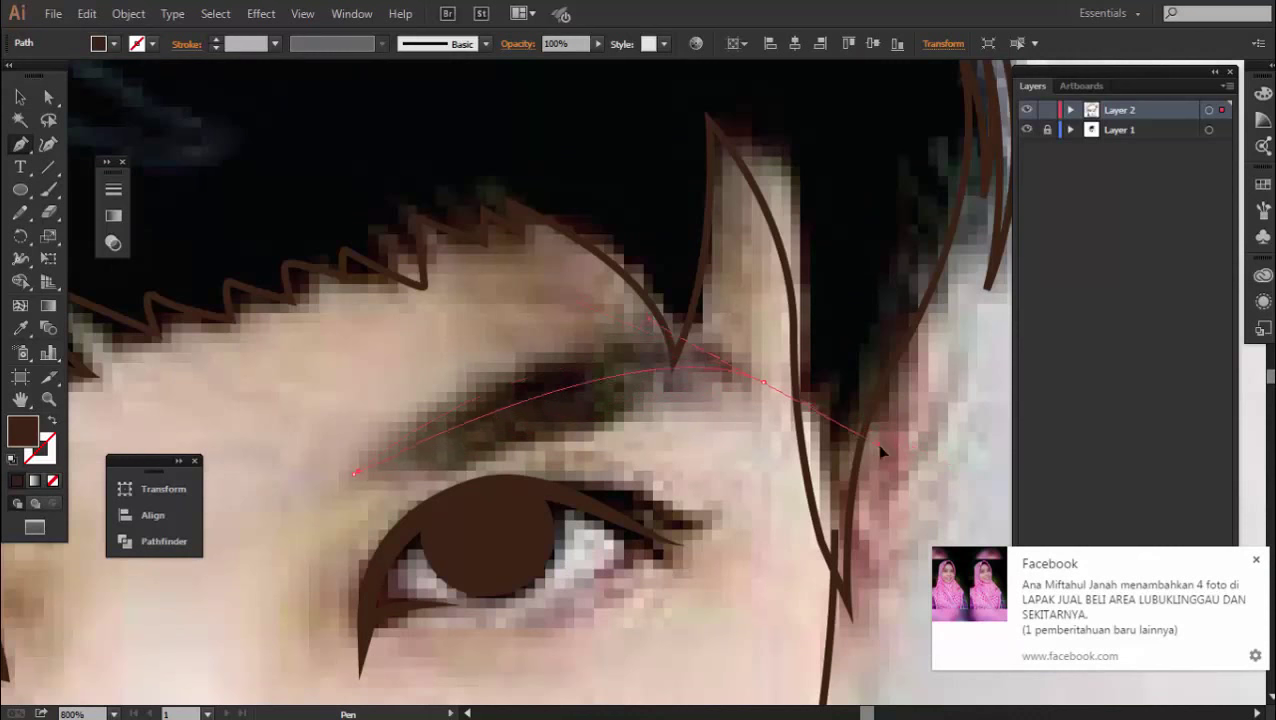
{"action": "left_click_drag", "start_coordinate": [750, 385], "coordinate": [762, 382]}
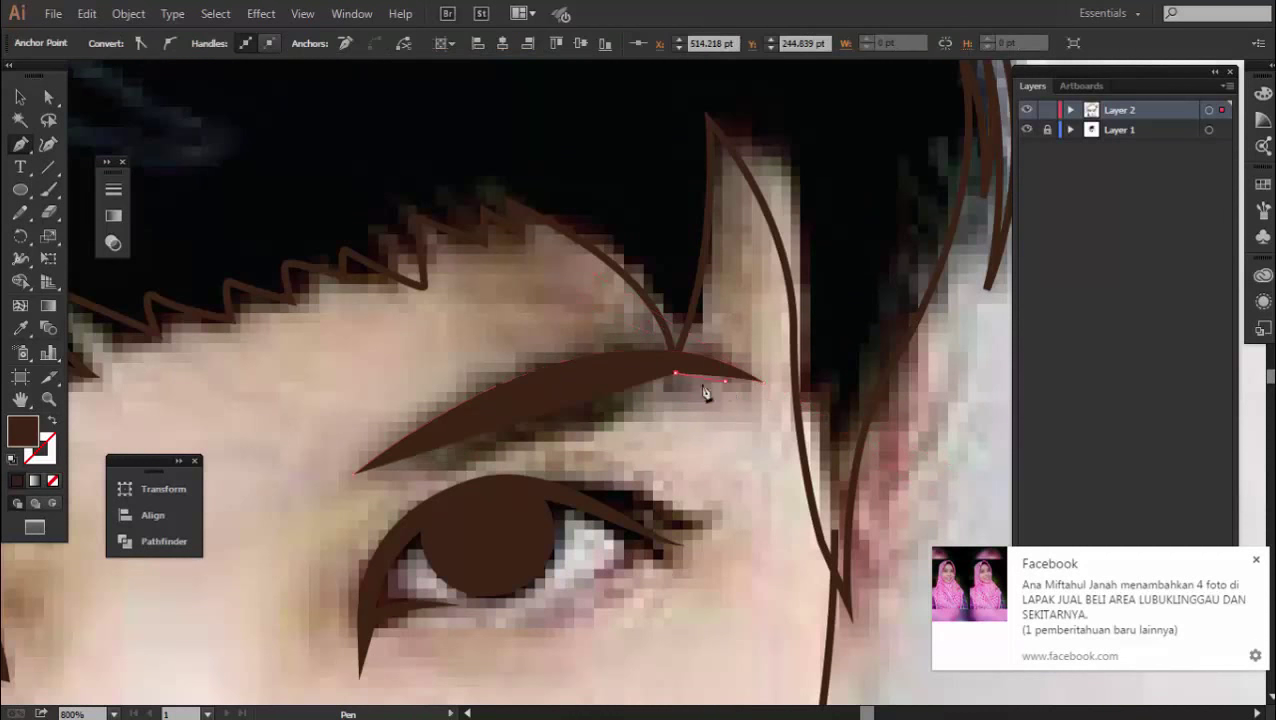
{"action": "mouse_move", "coordinate": [619, 388]}
{"action": "left_mouse_down"}
{"action": "mouse_move", "coordinate": [675, 408]}
{"action": "mouse_move", "coordinate": [649, 407]}
{"action": "left_mouse_up"}
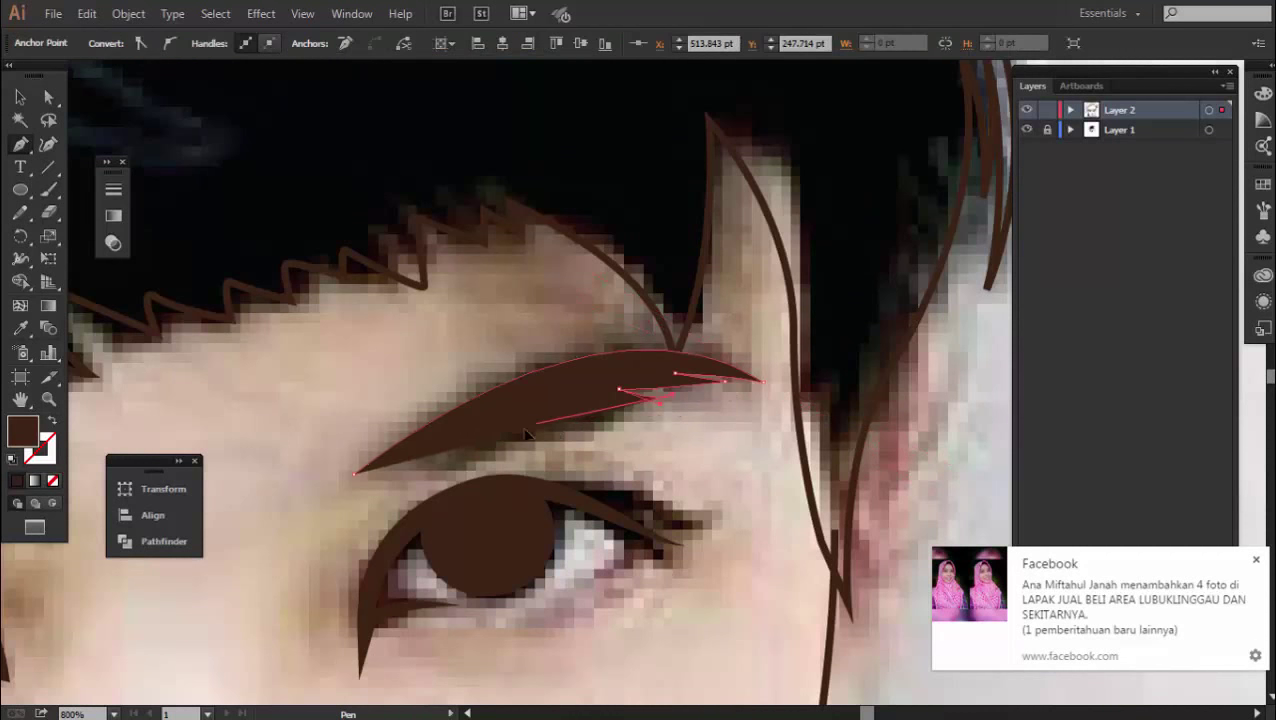
{"action": "mouse_move", "coordinate": [553, 408]}
{"action": "left_mouse_down"}
{"action": "mouse_move", "coordinate": [463, 468]}
{"action": "mouse_move", "coordinate": [389, 468]}
{"action": "left_mouse_up"}
{"action": "left_click", "coordinate": [354, 476]}
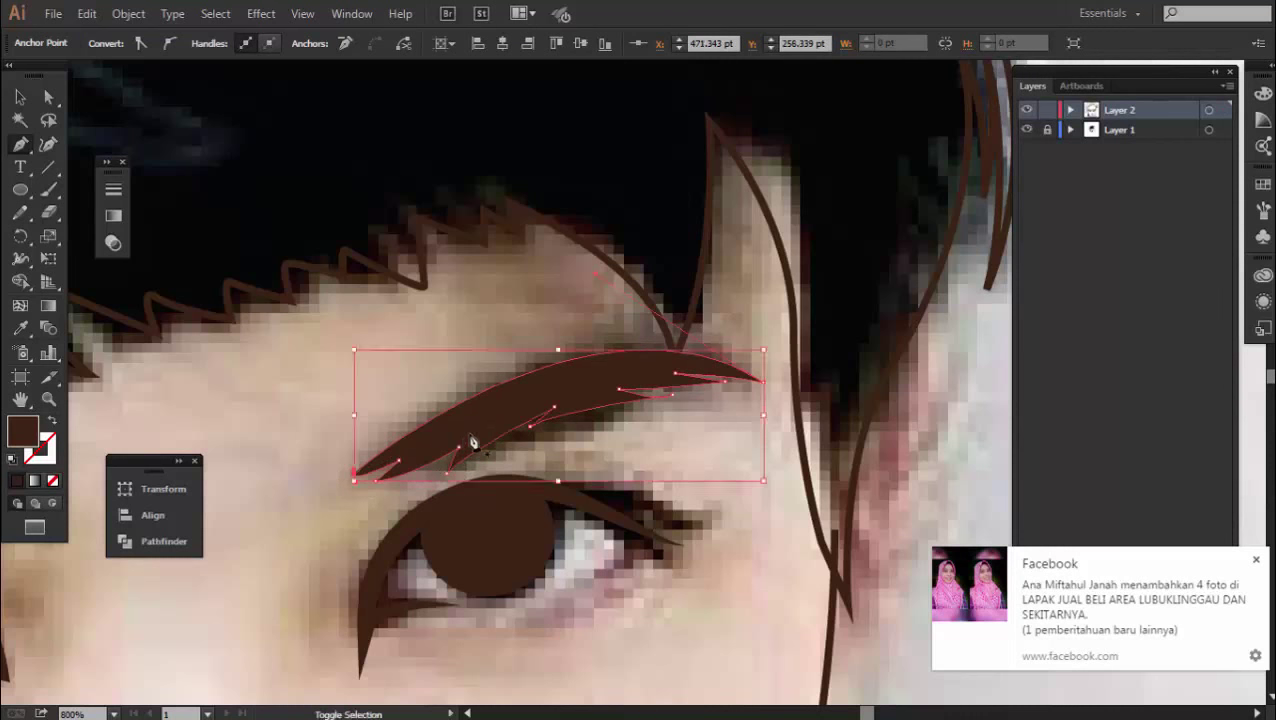
{"action": "left_click", "coordinate": [470, 447], "text": "ctrl"}
Pen-draw a matching closed, tapered brown shape over the second eyebrow
{"action": "scroll", "coordinate": [510, 433], "scroll_direction": "left", "scroll_amount": 5}
{"action": "scroll", "coordinate": [713, 419], "scroll_direction": "left", "scroll_amount": 5}
{"action": "left_click", "coordinate": [708, 404]}
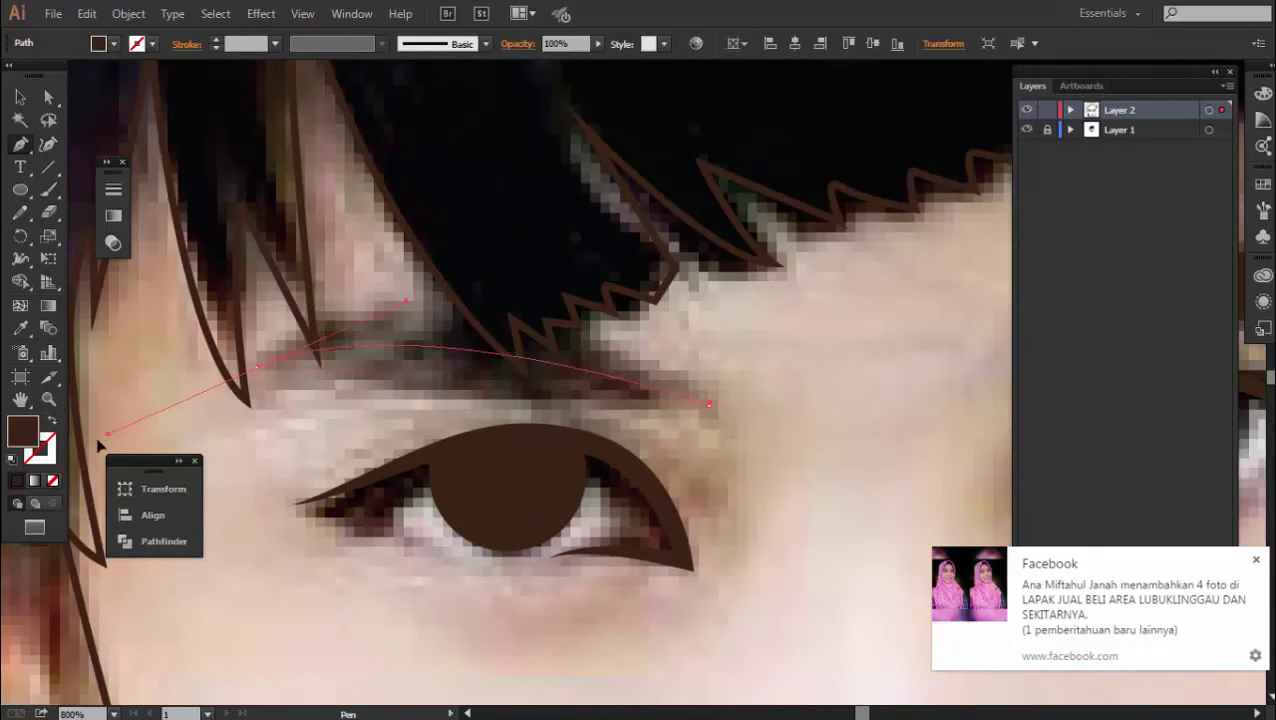
{"action": "left_click_drag", "start_coordinate": [303, 358], "coordinate": [451, 272]}
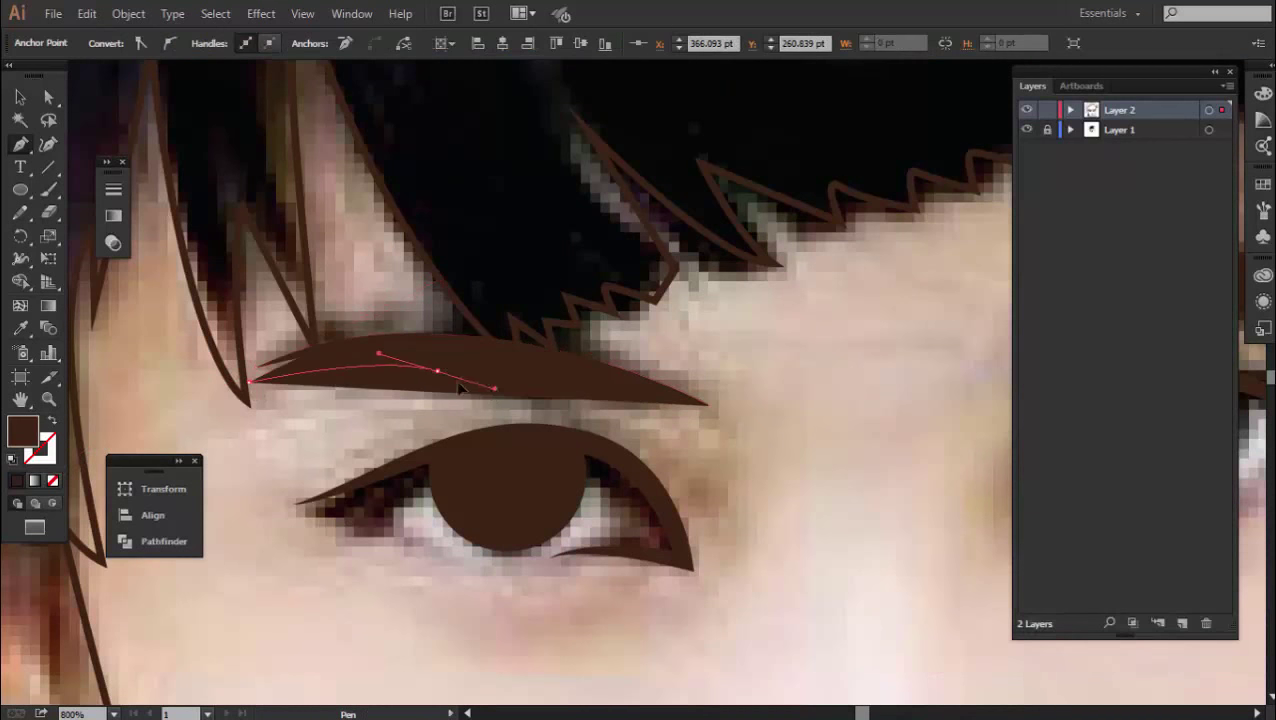
{"action": "left_click_drag", "start_coordinate": [350, 381], "coordinate": [437, 371]}
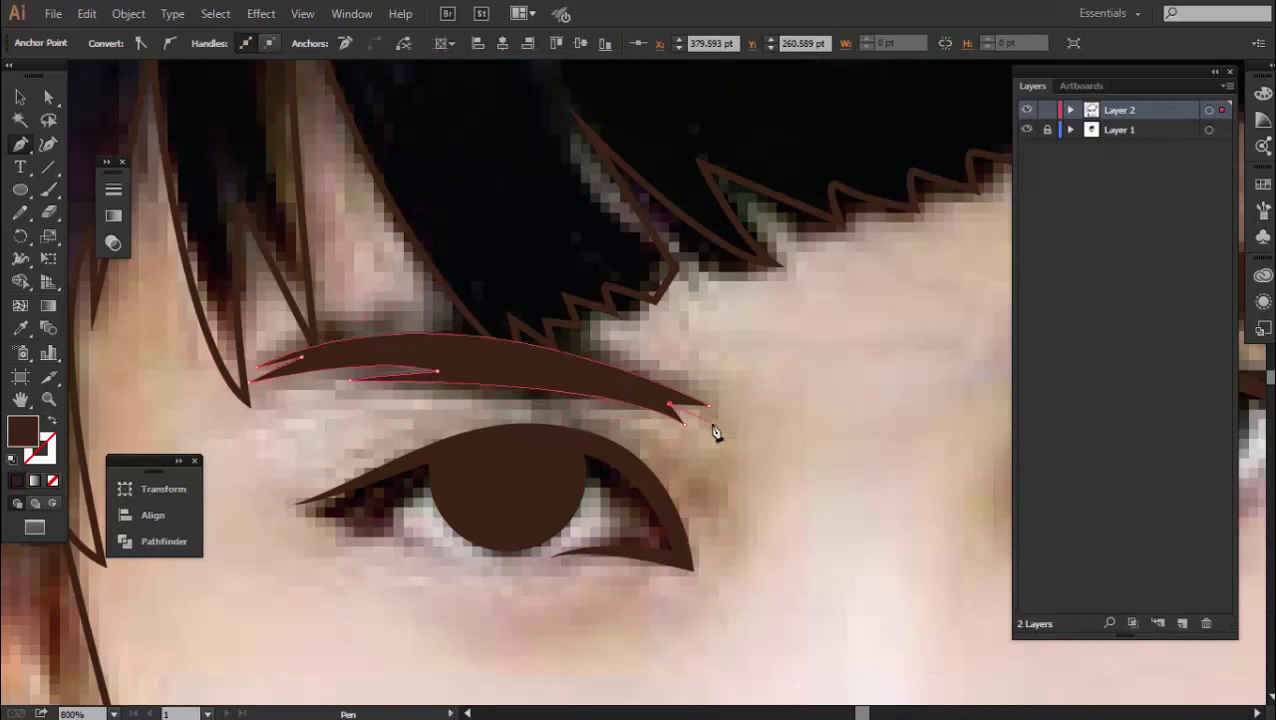
{"action": "left_click", "coordinate": [709, 405]}
{"action": "left_click", "coordinate": [710, 418], "text": "ctrl"}
{"action": "scroll", "coordinate": [708, 418], "scroll_direction": "down", "scroll_amount": 5}
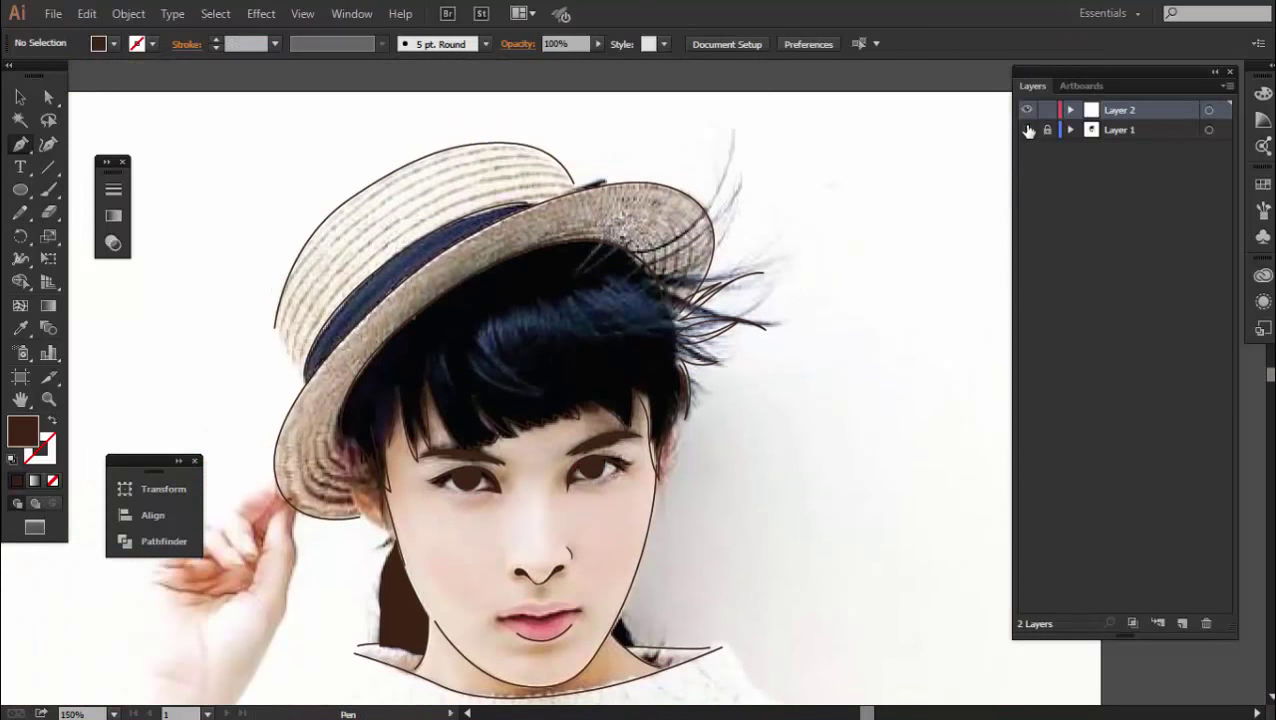
Hide the photo layer and fill the hair outline solid dark brown
{"action": "left_click", "coordinate": [1028, 131]}
{"action": "key", "text": "v"}
{"action": "scroll", "coordinate": [726, 470], "scroll_direction": "down", "scroll_amount": 2}
{"action": "scroll", "coordinate": [783, 385], "scroll_direction": "up", "scroll_amount": 1}
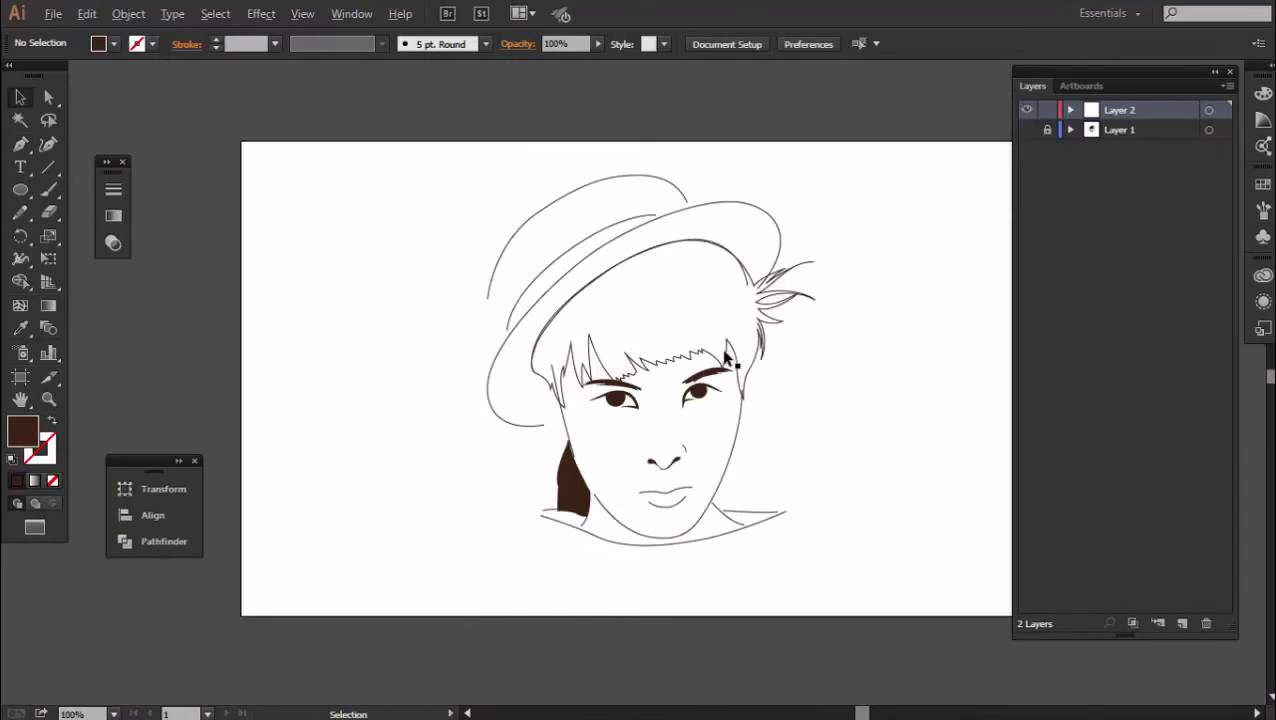
{"action": "scroll", "coordinate": [726, 357], "scroll_direction": "up", "scroll_amount": 1}
{"action": "scroll", "coordinate": [717, 409], "scroll_direction": "right", "scroll_amount": 2}
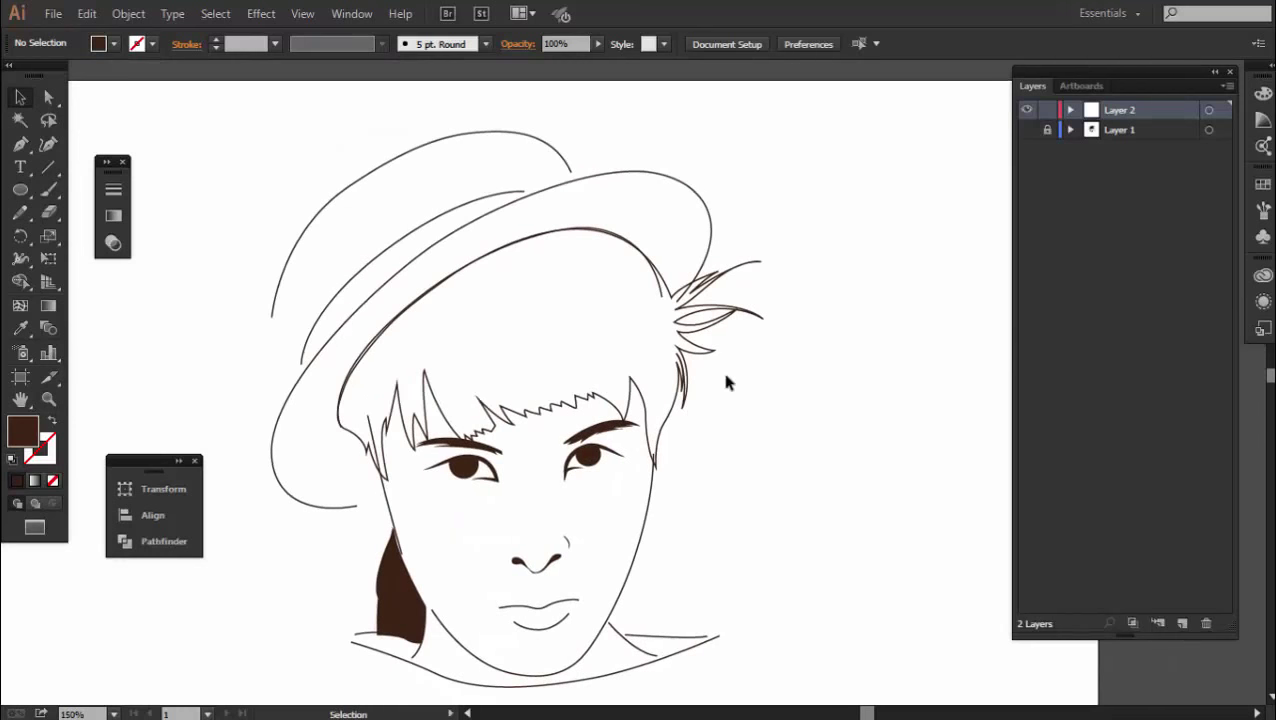
{"action": "left_click", "coordinate": [705, 337]}
{"action": "left_click", "coordinate": [55, 418]}
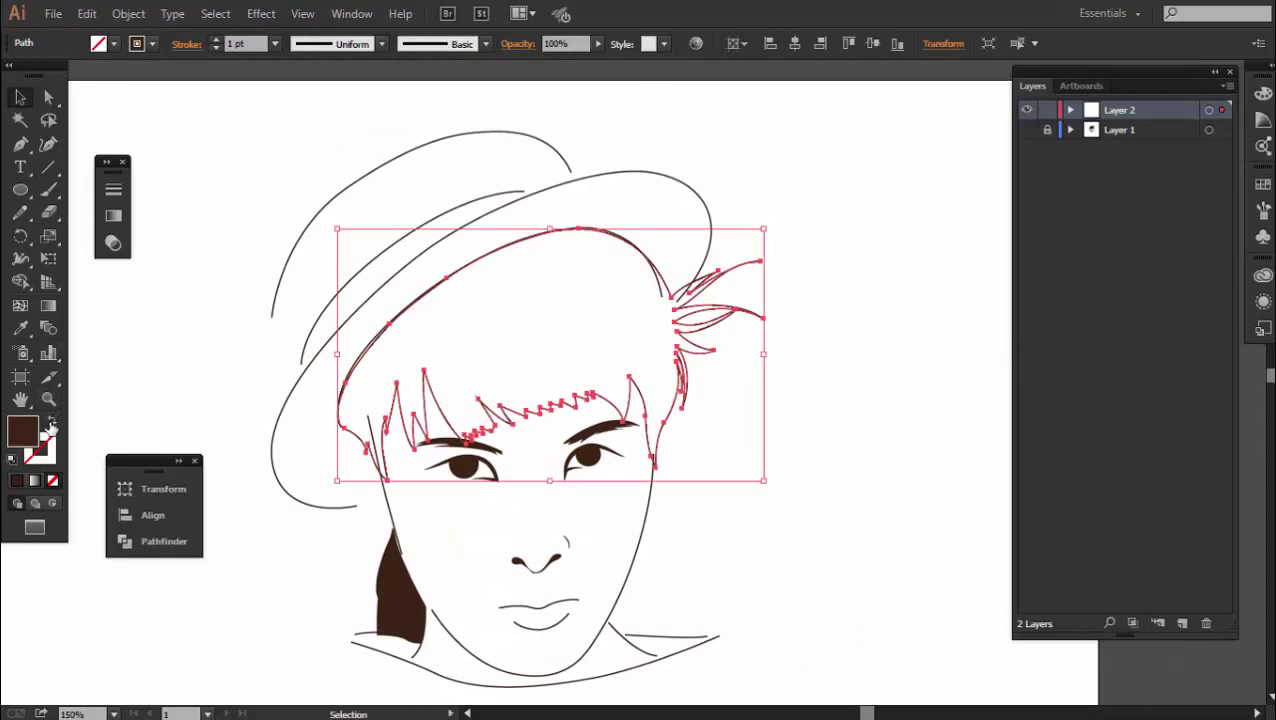
{"action": "left_click", "coordinate": [612, 222]}
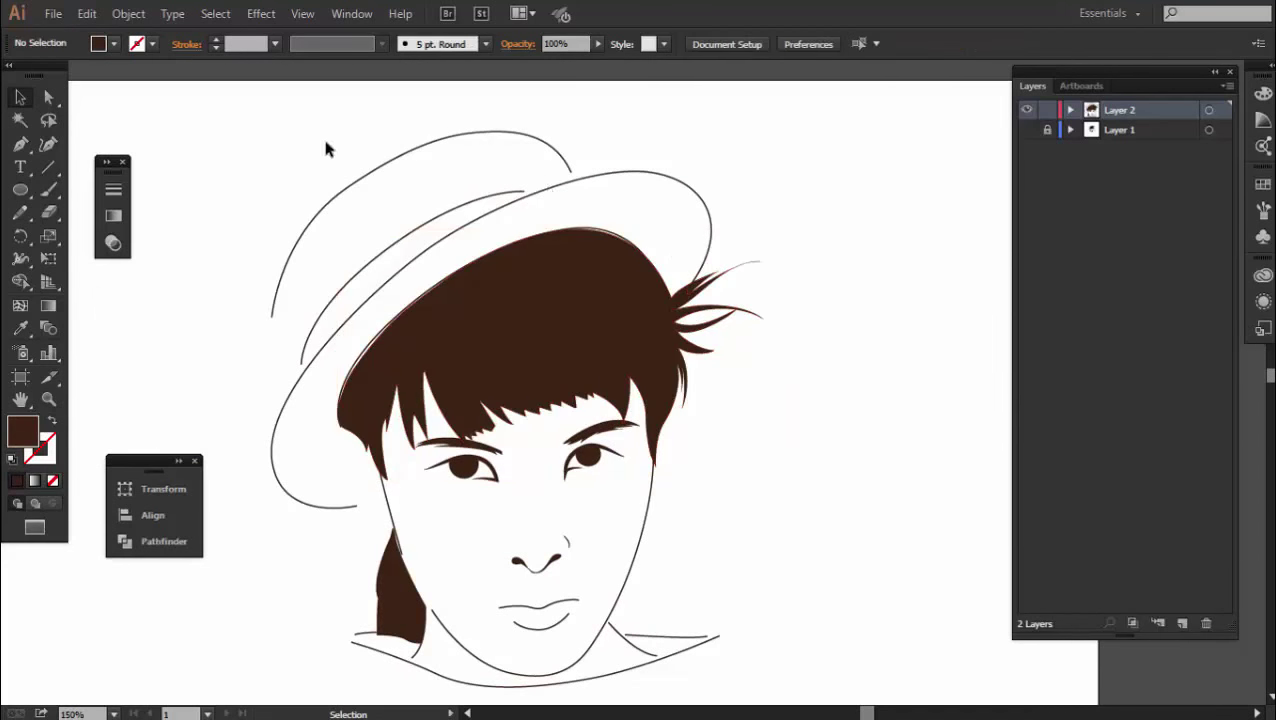
Give the hat and shoulder outlines a tapered elliptical width profile and 4 pt stroke
{"action": "left_click_drag", "start_coordinate": [325, 148], "coordinate": [433, 262]}
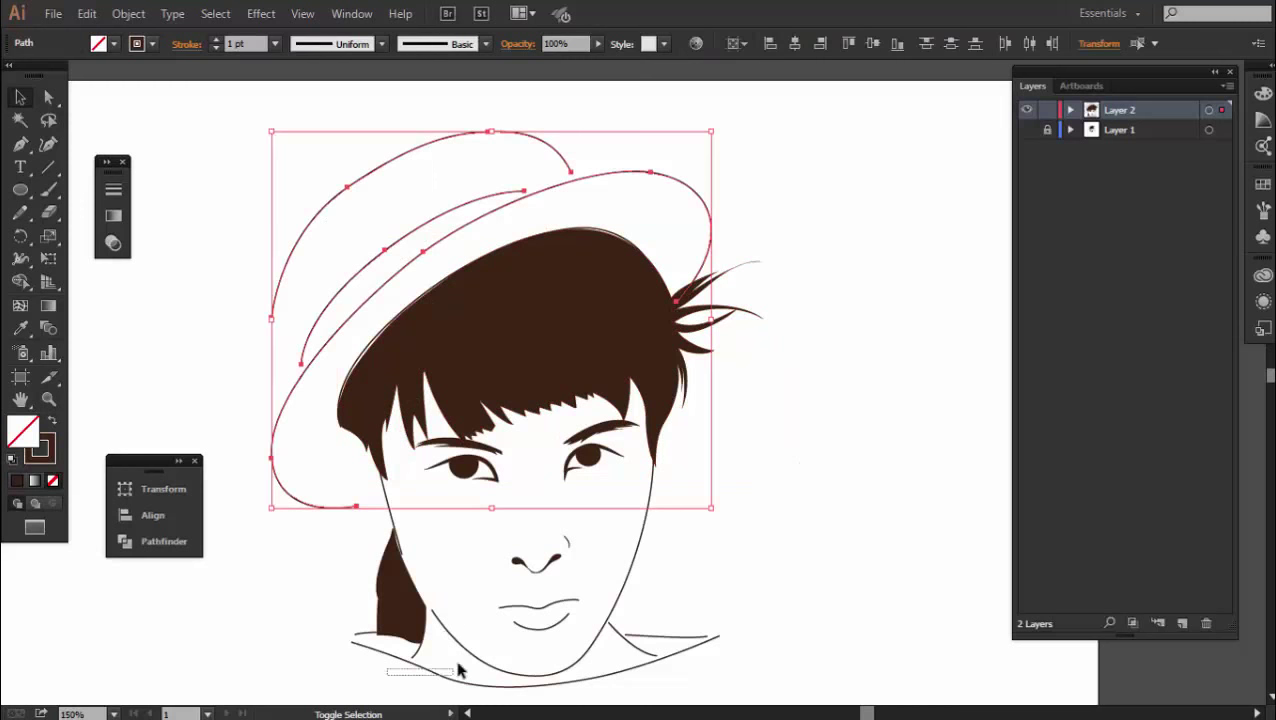
{"action": "mouse_move", "coordinate": [458, 670]}
{"action": "left_mouse_down"}
{"action": "mouse_move", "coordinate": [665, 665]}
{"action": "mouse_move", "coordinate": [586, 650]}
{"action": "left_mouse_up"}
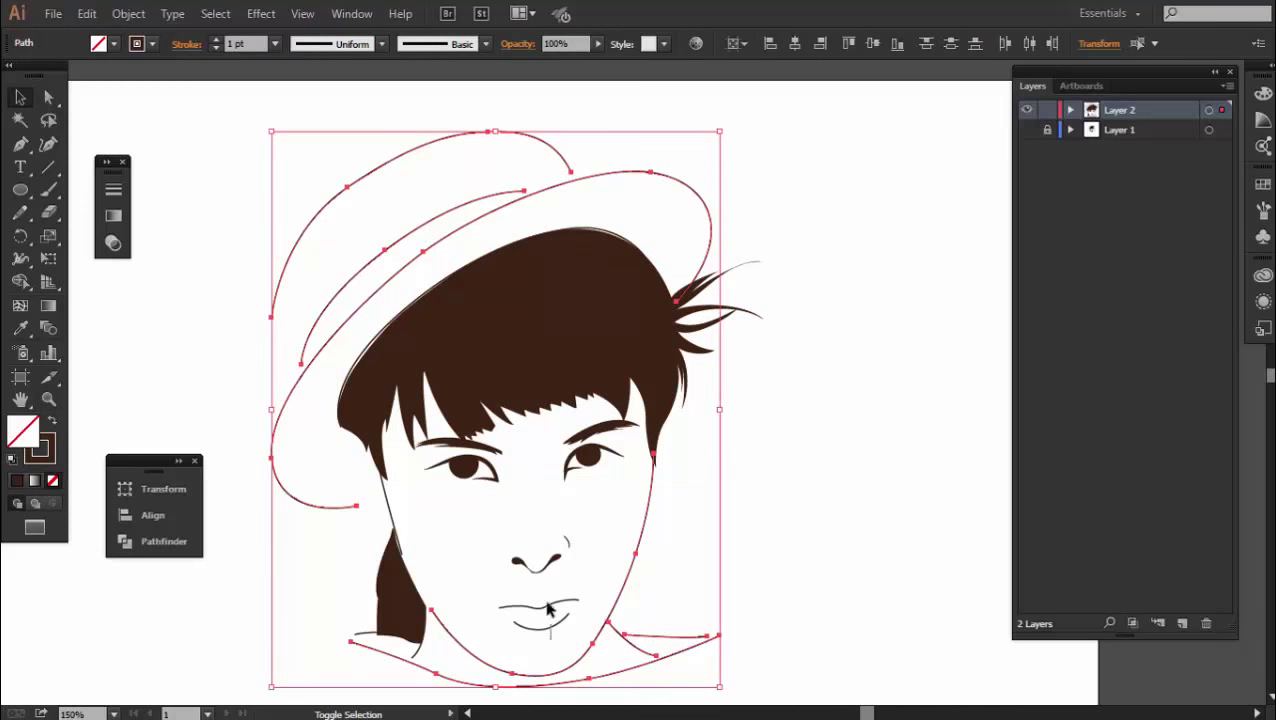
{"action": "left_click", "coordinate": [330, 43]}
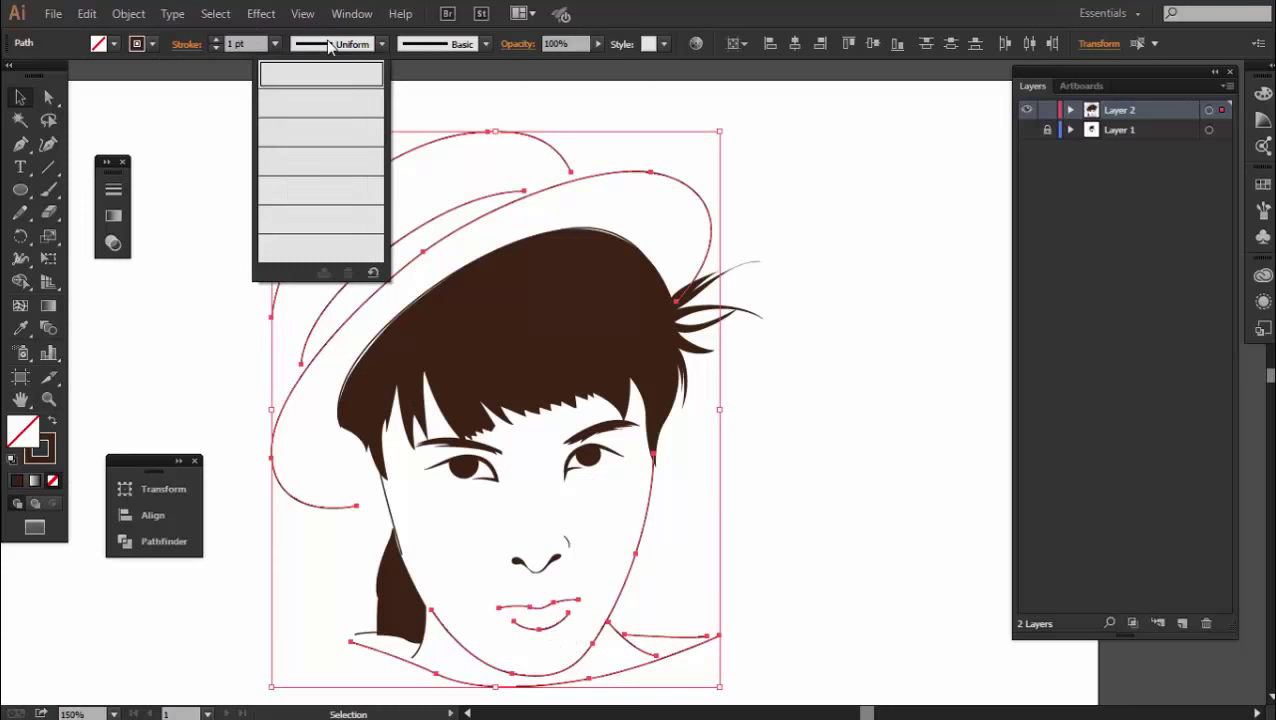
{"action": "left_click", "coordinate": [332, 105]}
{"action": "left_click", "coordinate": [273, 44]}
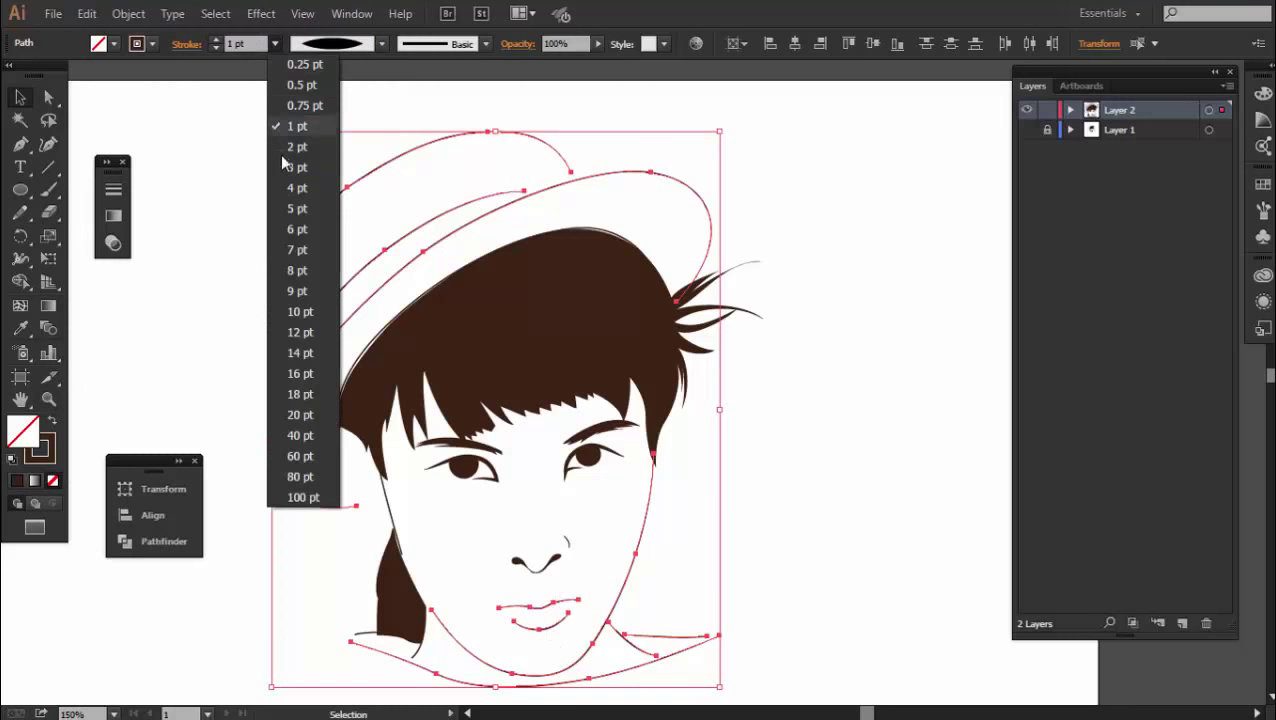
{"action": "left_click", "coordinate": [287, 182]}
{"action": "left_click", "coordinate": [802, 416]}
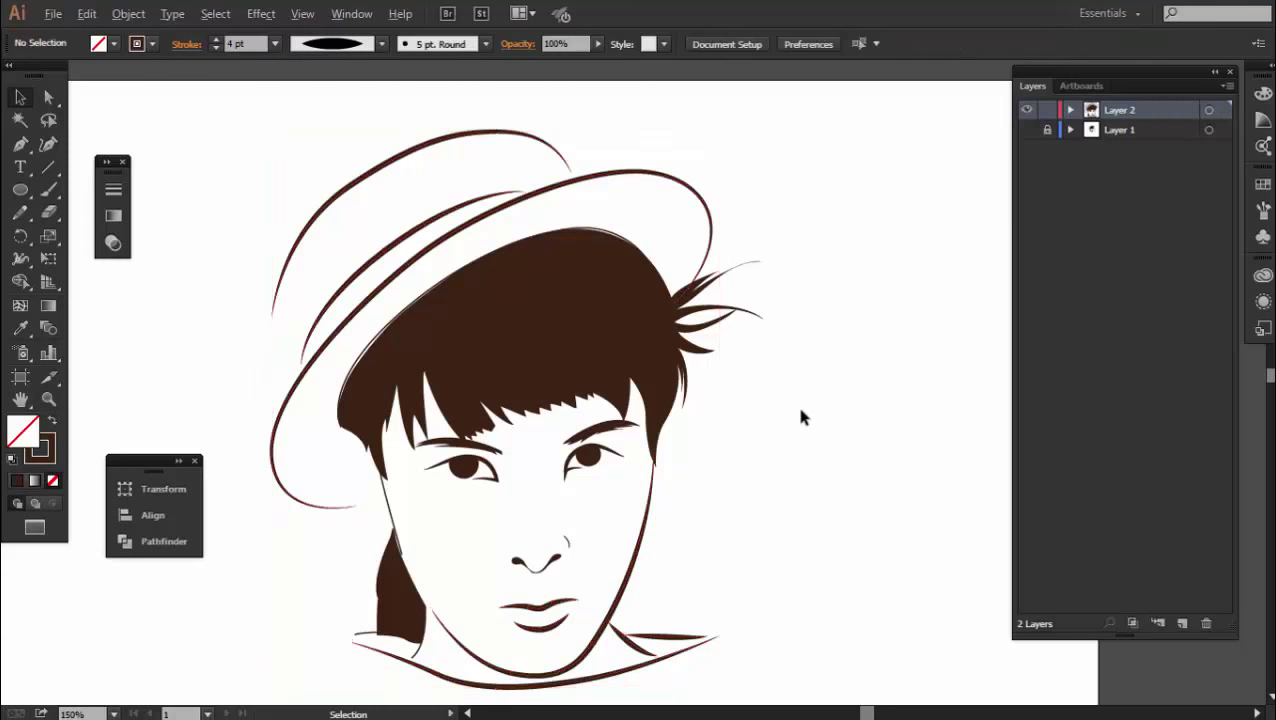
Give the strand line beside the face a tapered profile and 4 pt stroke
{"action": "scroll", "coordinate": [802, 416], "scroll_direction": "down", "scroll_amount": 3}
{"action": "scroll", "coordinate": [802, 416], "scroll_direction": "up", "scroll_amount": 2}
{"action": "scroll", "coordinate": [718, 392], "scroll_direction": "up", "scroll_amount": 3}
{"action": "left_click_drag", "start_coordinate": [622, 480], "coordinate": [641, 492]}
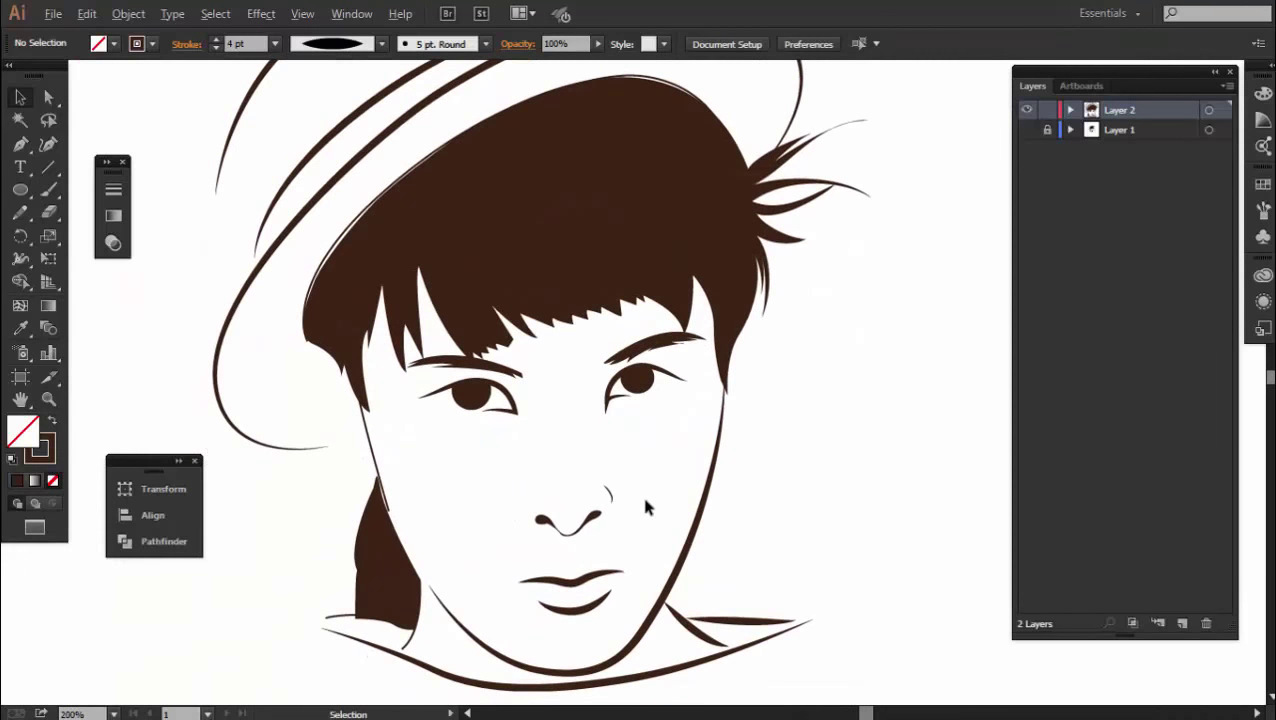
{"action": "left_click", "coordinate": [400, 455]}
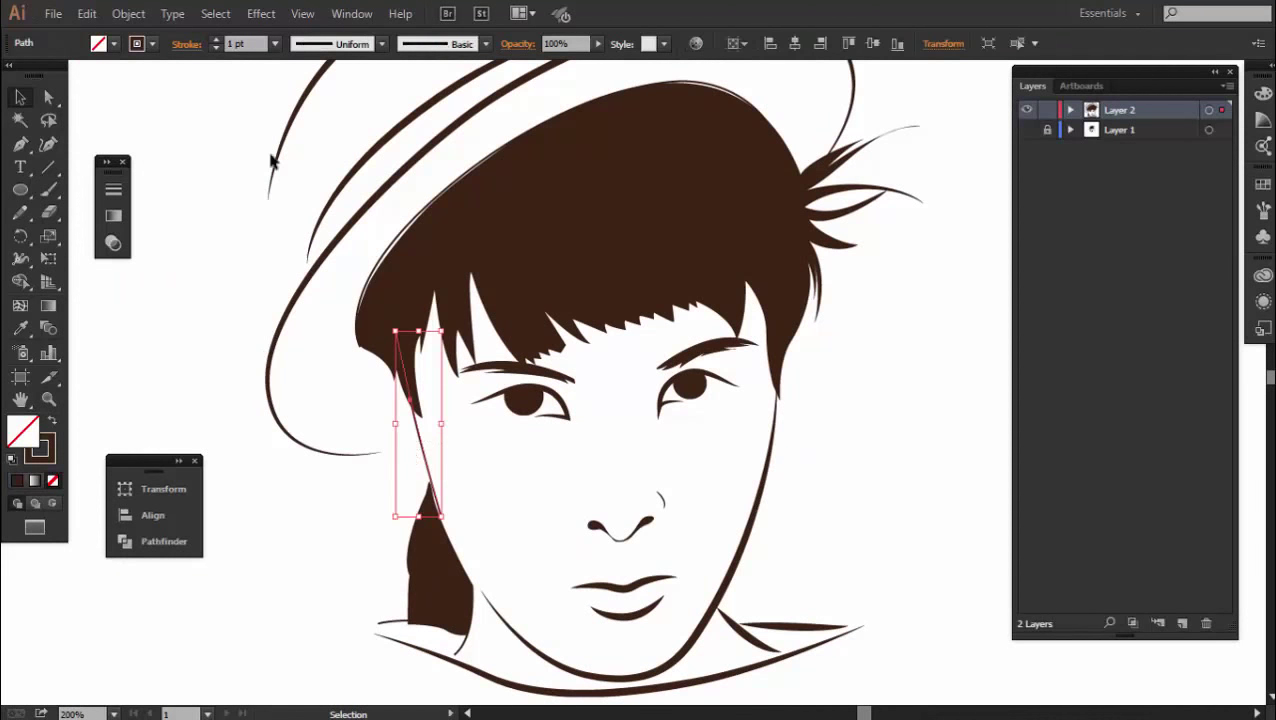
{"action": "left_click", "coordinate": [381, 44]}
{"action": "left_click", "coordinate": [305, 91]}
{"action": "left_click", "coordinate": [275, 44]}
{"action": "left_click", "coordinate": [297, 188]}
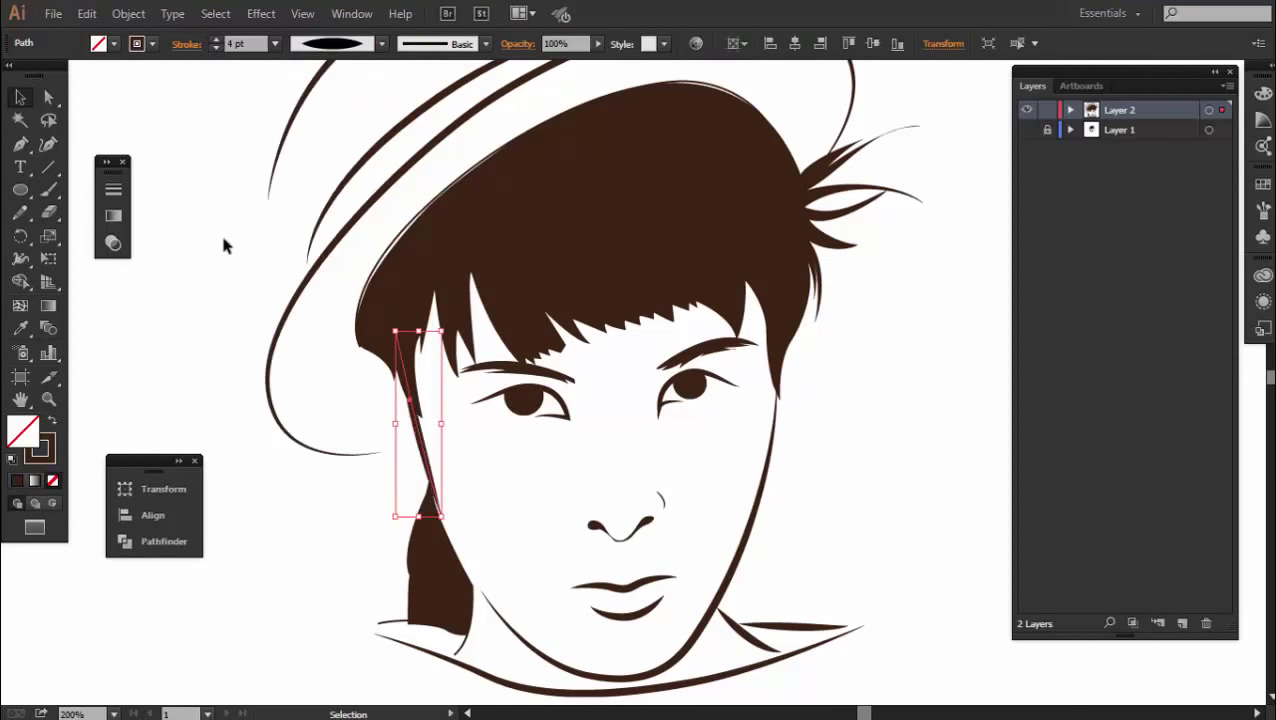
{"action": "left_click", "coordinate": [220, 231]}
{"action": "scroll", "coordinate": [810, 466], "scroll_direction": "down", "scroll_amount": 1}
{"action": "scroll", "coordinate": [808, 468], "scroll_direction": "down", "scroll_amount": 1}
Change the hair shape's fill to a bright pink-red in the Color Picker
{"action": "scroll", "coordinate": [808, 468], "scroll_direction": "down", "scroll_amount": 1}
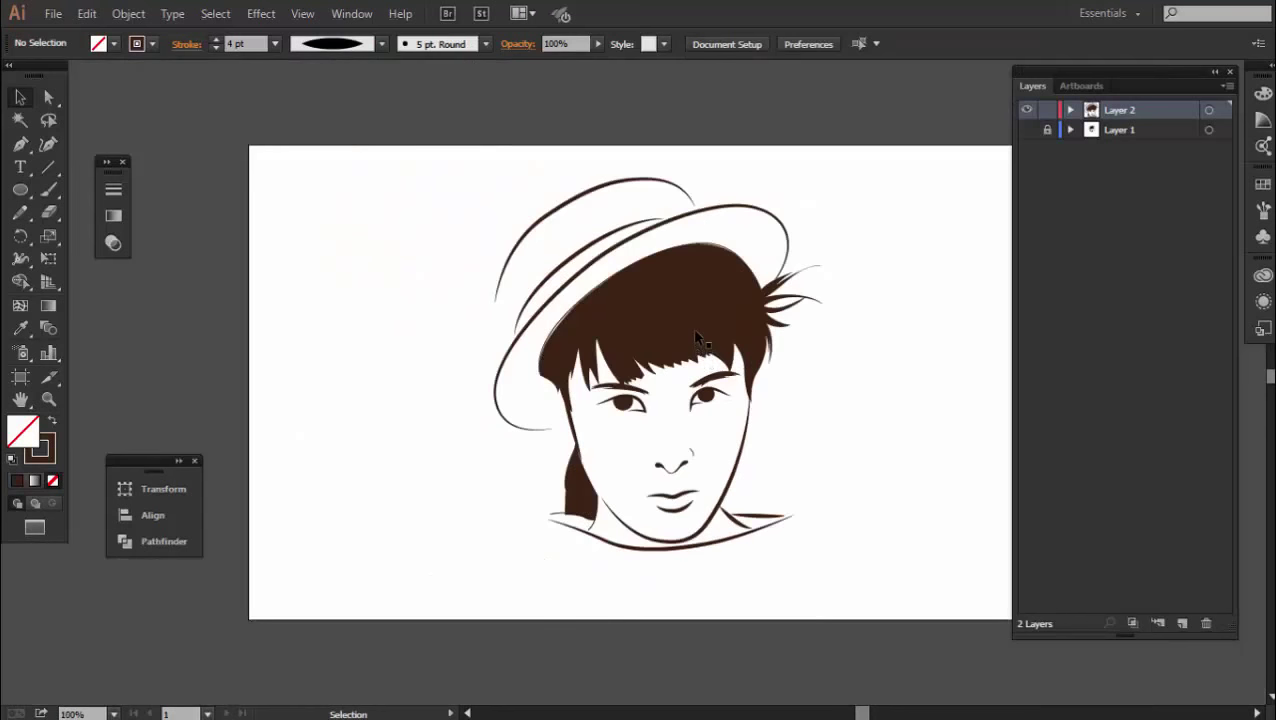
{"action": "left_click", "coordinate": [692, 328]}
{"action": "double_click", "coordinate": [22, 432]}
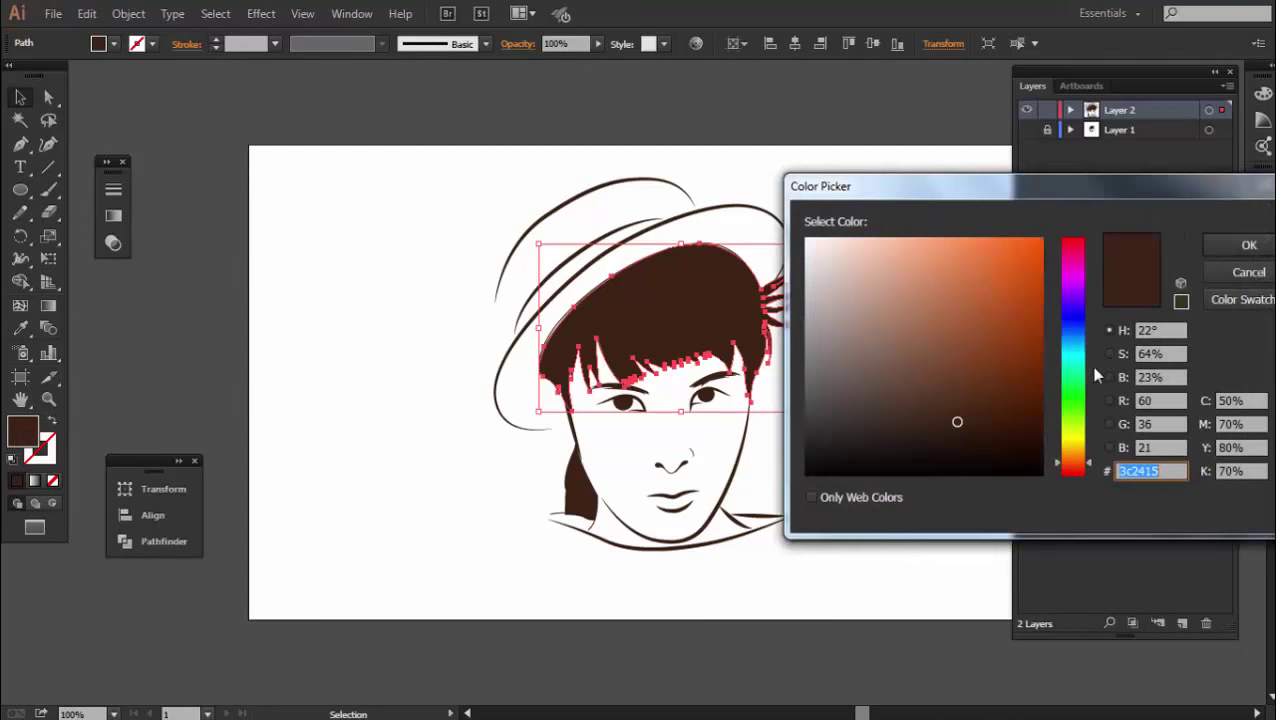
{"action": "left_click_drag", "start_coordinate": [1072, 264], "coordinate": [1072, 238]}
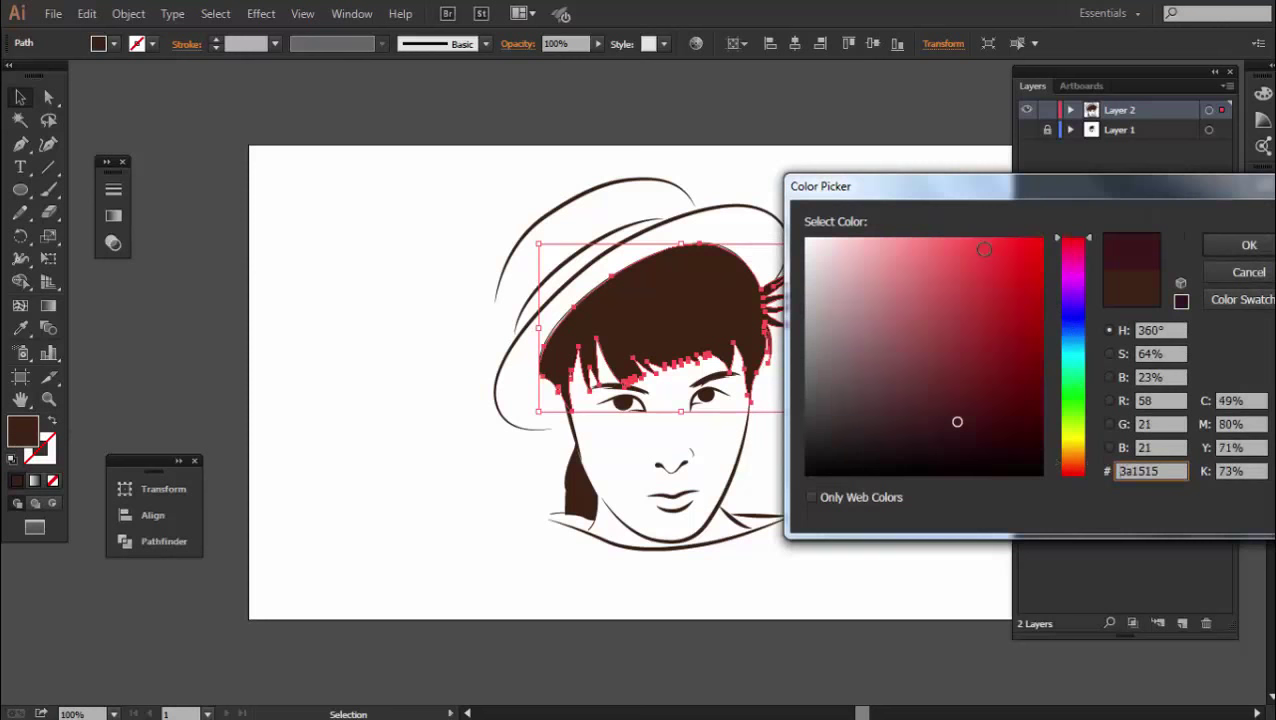
{"action": "left_click", "coordinate": [978, 240]}
{"action": "key", "text": "Return"}
{"action": "left_click", "coordinate": [846, 273]}
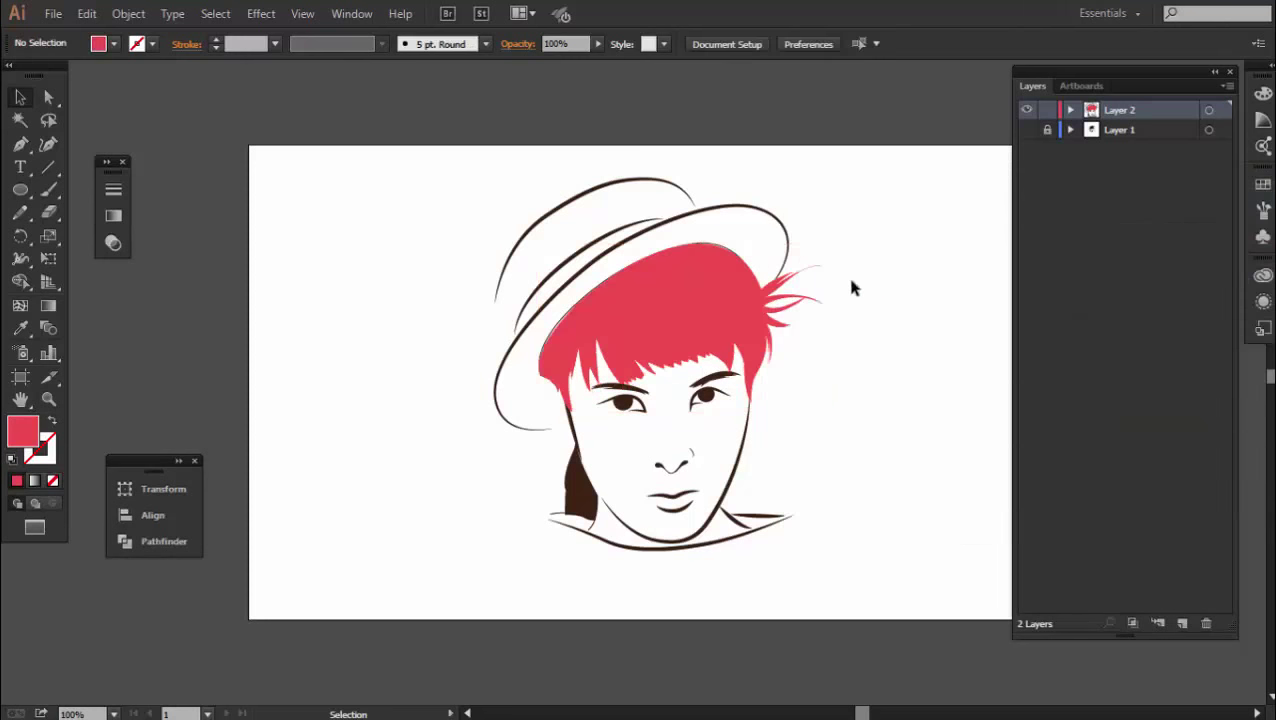
Copy the hair's pink onto the dark strand by the neck with the Eyedropper
{"action": "scroll", "coordinate": [846, 273], "scroll_direction": "up", "scroll_amount": 1}
{"action": "scroll", "coordinate": [821, 402], "scroll_direction": "down", "scroll_amount": 2}
{"action": "scroll", "coordinate": [545, 495], "scroll_direction": "up", "scroll_amount": 1}
{"action": "left_click", "coordinate": [440, 554]}
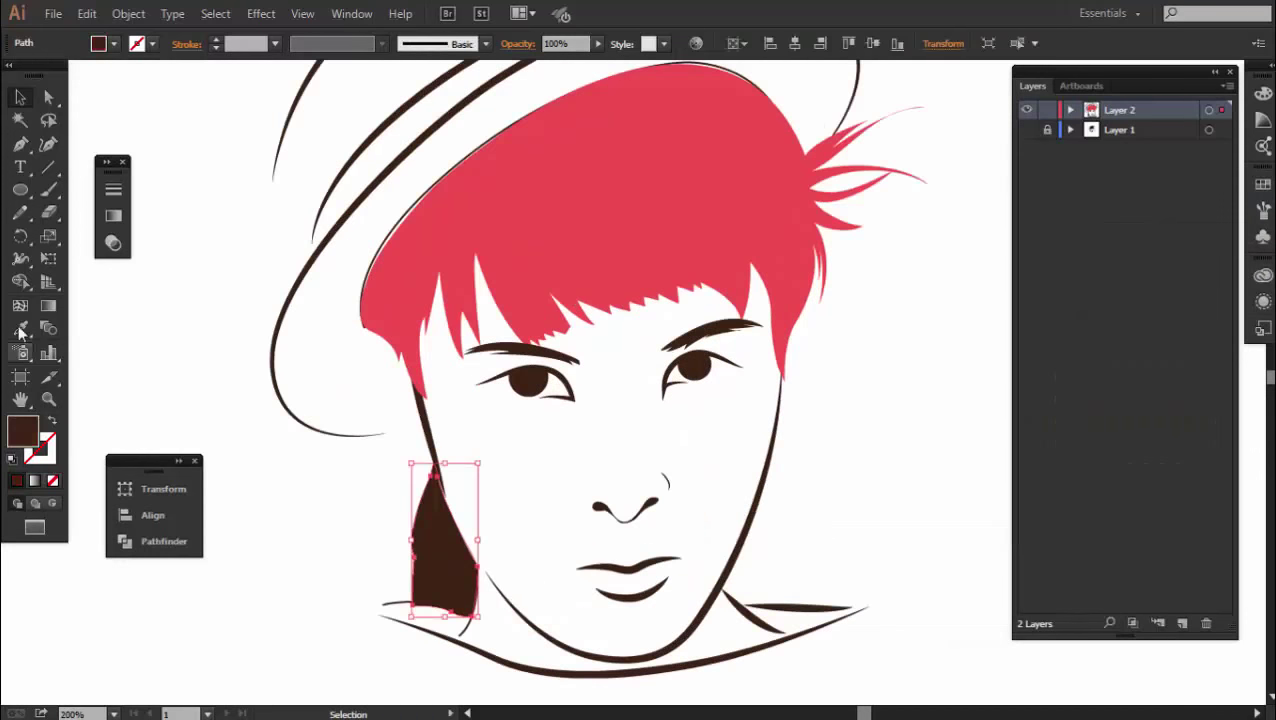
{"action": "key", "text": "i"}
{"action": "left_click", "coordinate": [447, 221]}
{"action": "key", "text": "v"}
{"action": "key", "text": "ctrl+shift+a"}
Give the pink hair shape a 4 pt tapered stroke
{"action": "left_click", "coordinate": [420, 209]}
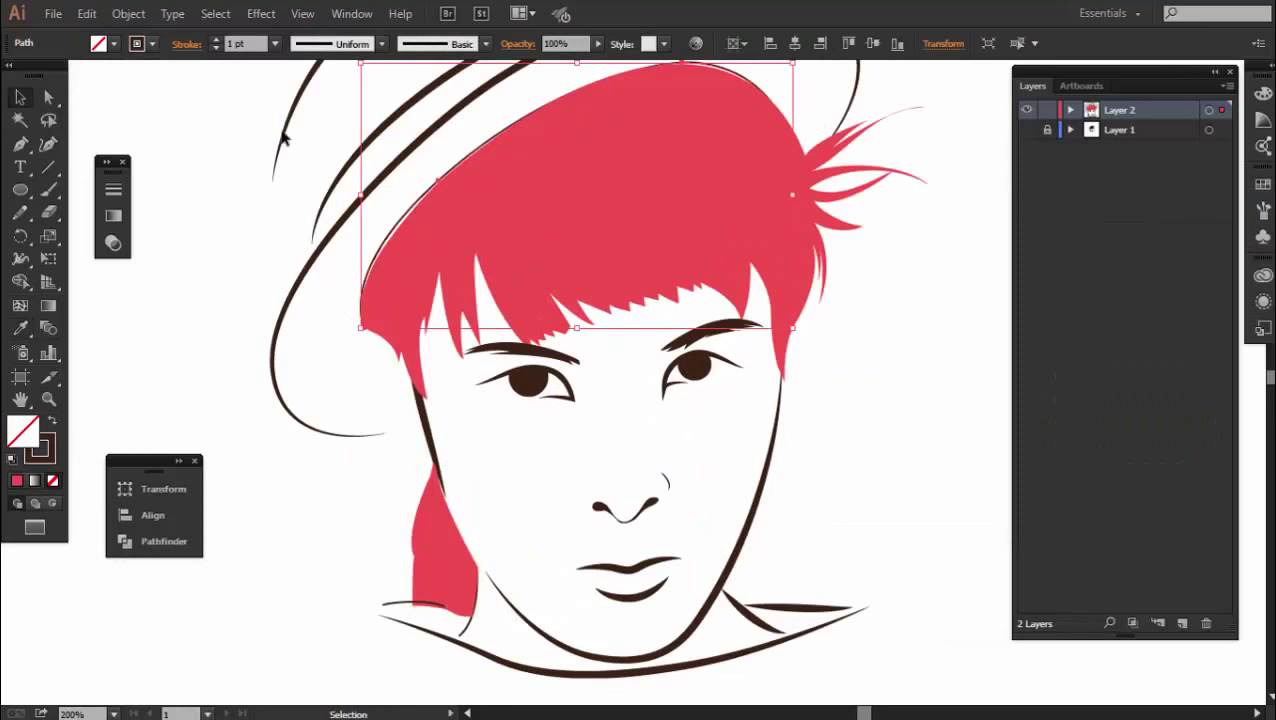
{"action": "left_click", "coordinate": [381, 43]}
{"action": "left_click", "coordinate": [320, 105]}
{"action": "left_click", "coordinate": [274, 43]}
{"action": "left_click", "coordinate": [302, 188]}
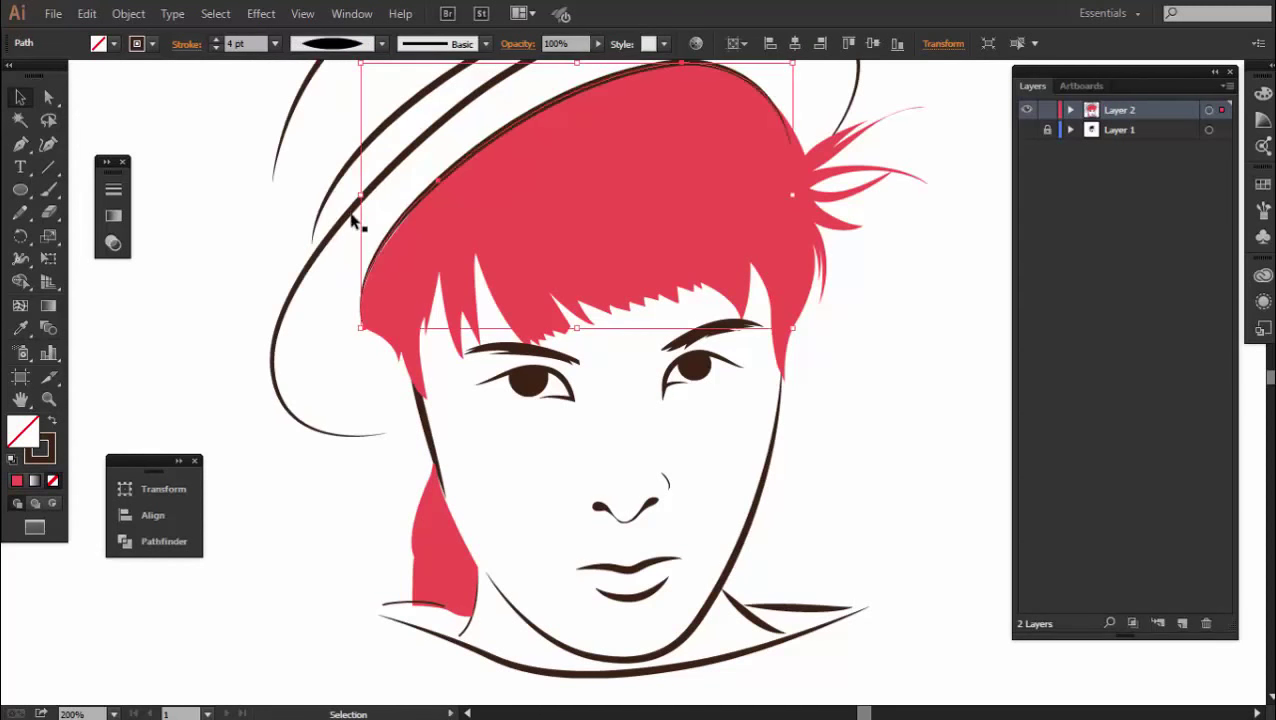
{"action": "left_click", "coordinate": [256, 270]}
Select every path and apply Object > Expand Appearance to turn strokes into filled shapes
{"action": "scroll", "coordinate": [256, 270], "scroll_direction": "down", "scroll_amount": 2}
{"action": "scroll", "coordinate": [792, 398], "scroll_direction": "up", "scroll_amount": 2}
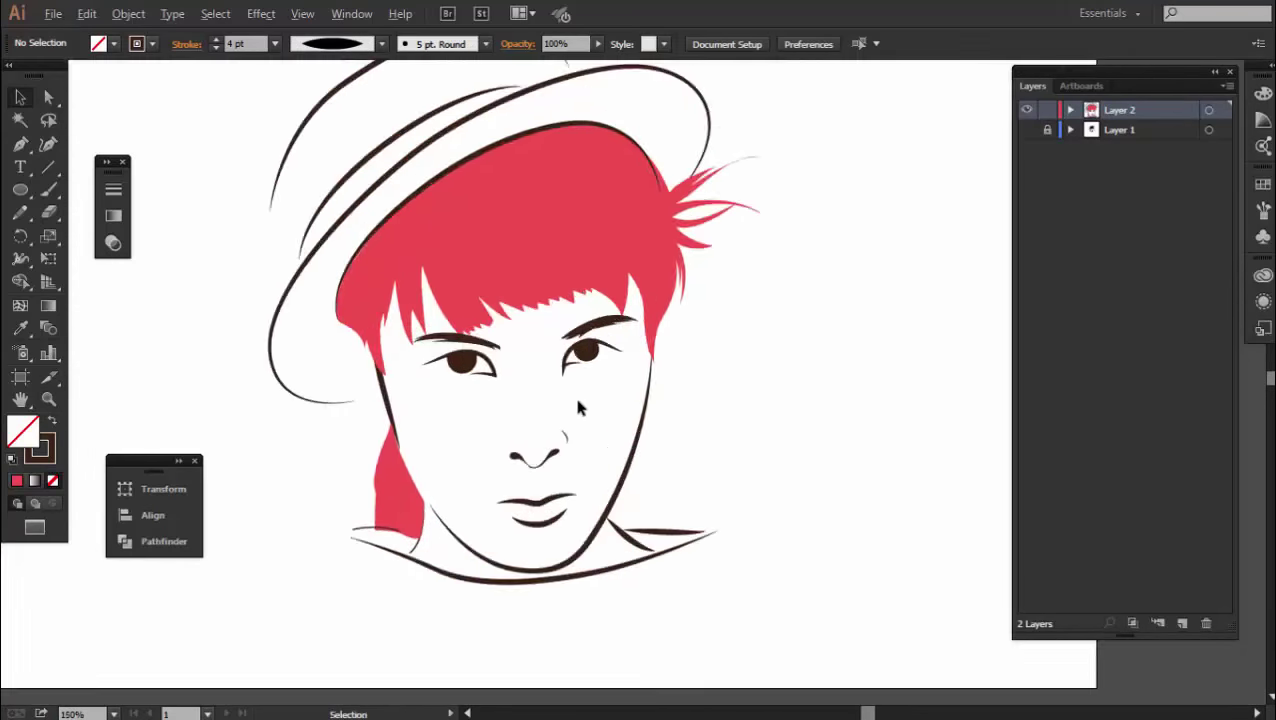
{"action": "scroll", "coordinate": [480, 478], "scroll_direction": "up", "scroll_amount": 1}
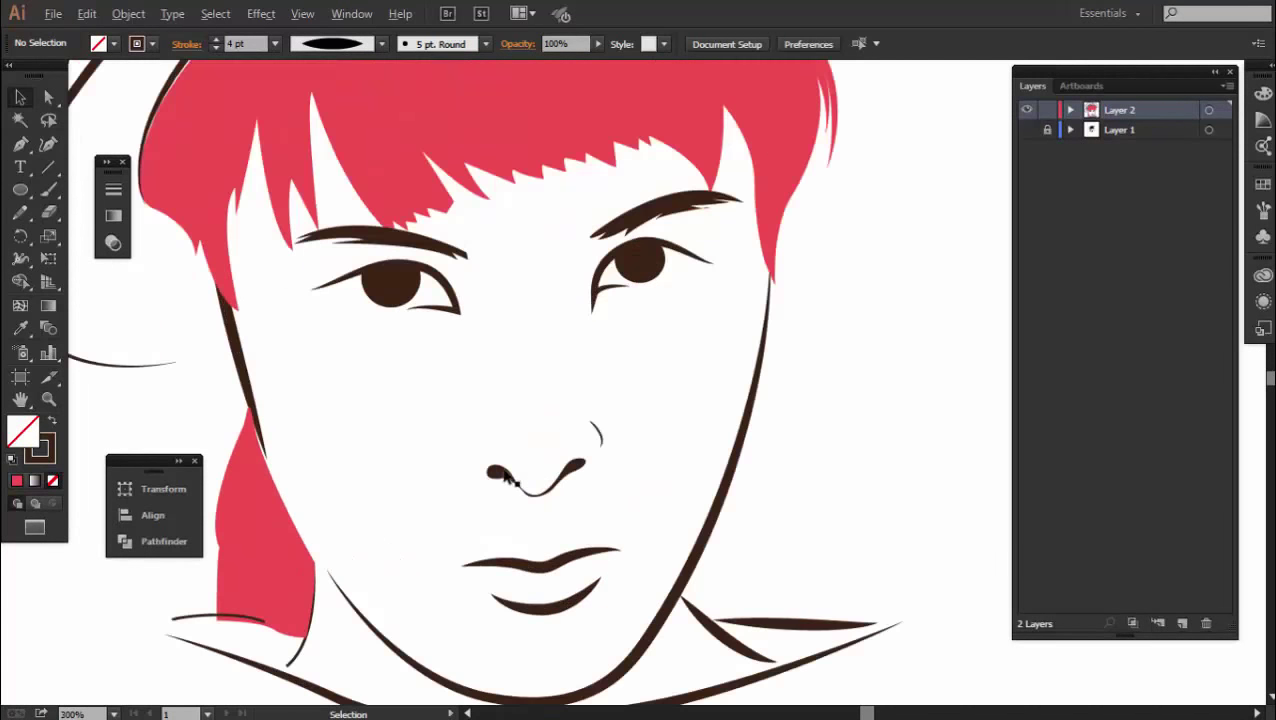
{"action": "key", "text": "ctrl+1"}
{"action": "left_click_drag", "start_coordinate": [330, 230], "coordinate": [680, 562]}
{"action": "left_click", "coordinate": [130, 13]}
{"action": "left_click", "coordinate": [240, 235]}
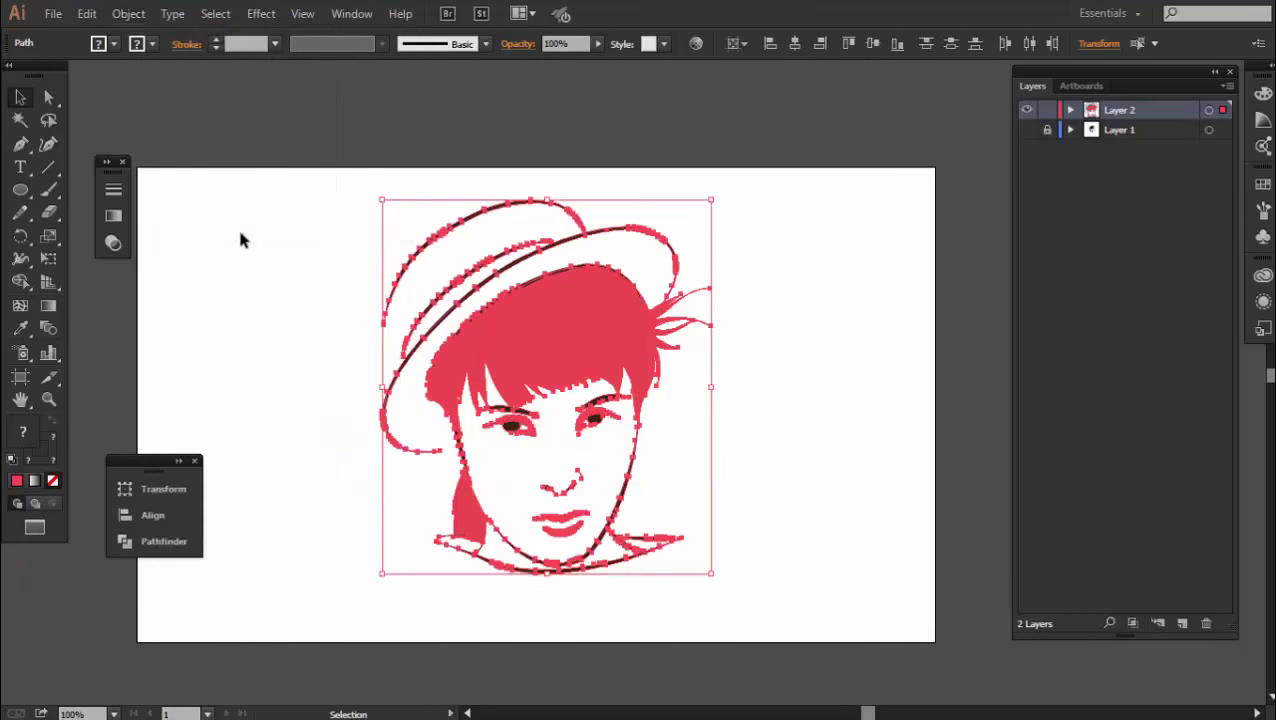
{"action": "left_click", "coordinate": [280, 207]}
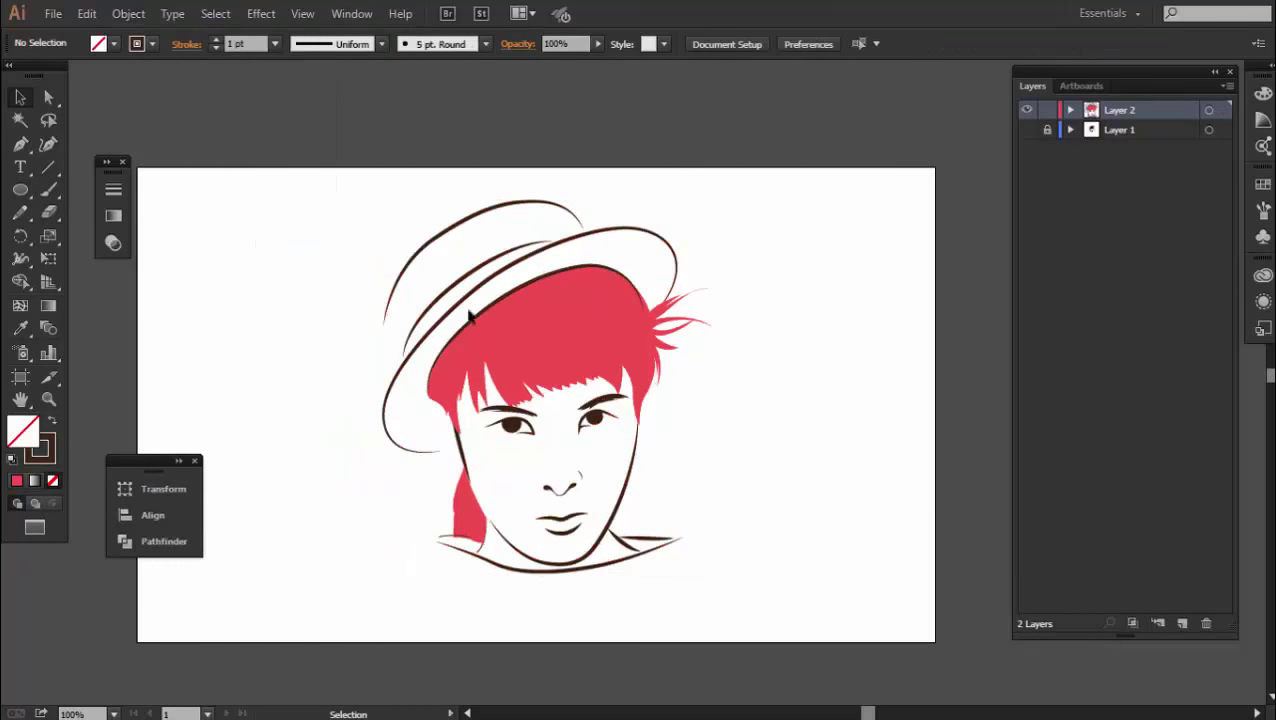
{"action": "key", "text": "ctrl+plus"}
{"action": "left_click", "coordinate": [548, 330]}
Begin the face shading path between the eyebrows and run it down the nose
{"action": "key", "text": "ctrl+shift+a"}
{"action": "key", "text": "p"}
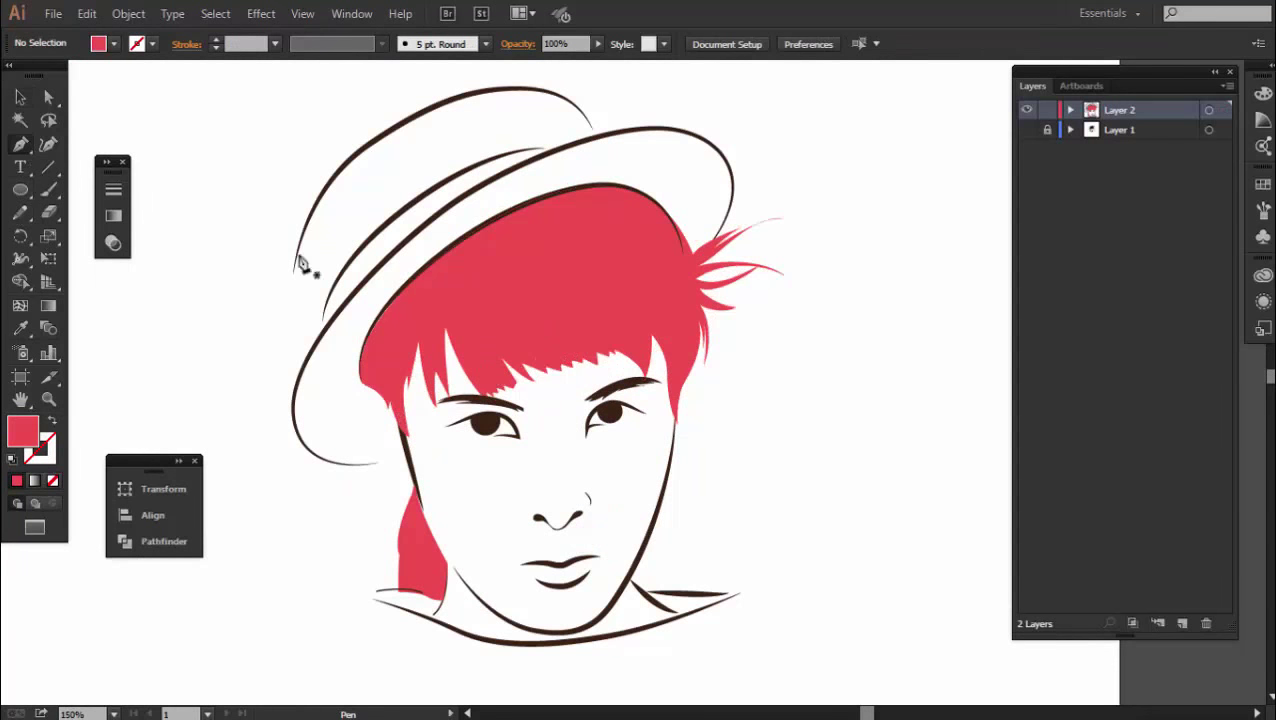
{"action": "left_click", "coordinate": [1027, 132]}
{"action": "left_click", "coordinate": [1027, 130]}
{"action": "key", "text": "ctrl+plus"}
{"action": "key", "text": "ctrl+plus"}
{"action": "key", "text": "ctrl+plus"}
{"action": "left_click_drag", "start_coordinate": [447, 308], "coordinate": [499, 313]}
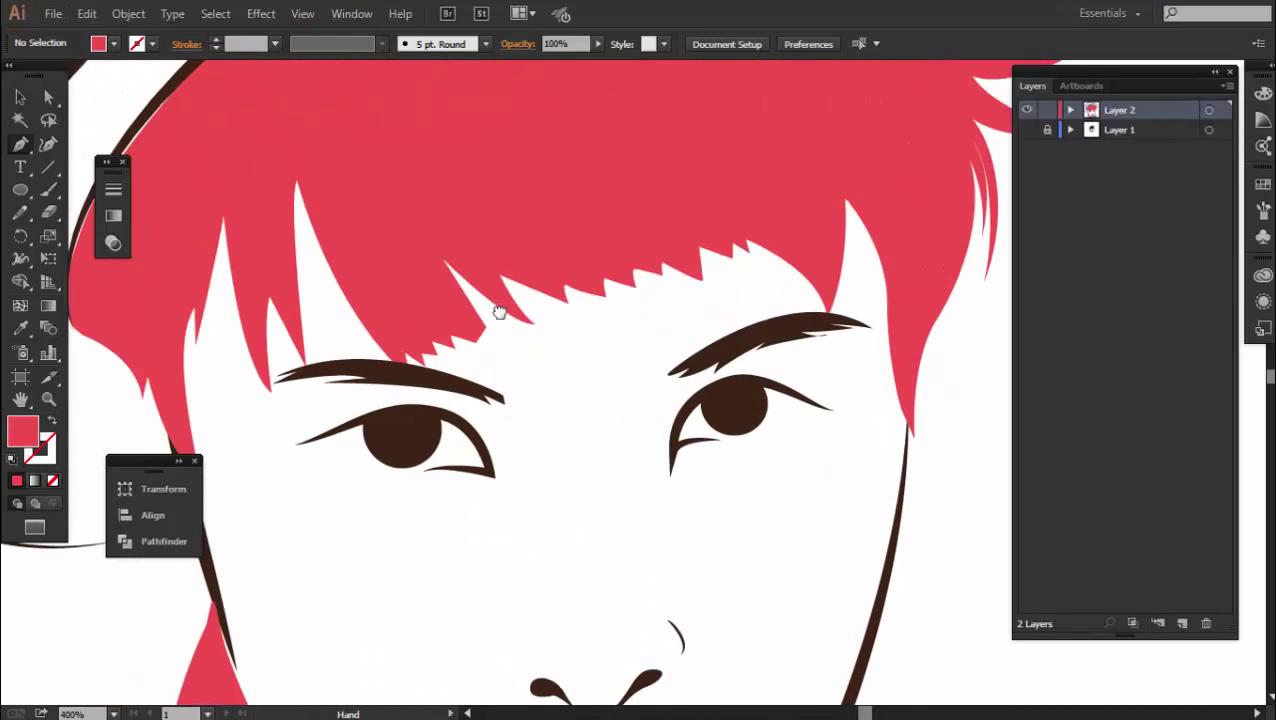
{"action": "left_click", "coordinate": [557, 362]}
{"action": "left_click", "coordinate": [576, 392]}
{"action": "left_click", "coordinate": [629, 346]}
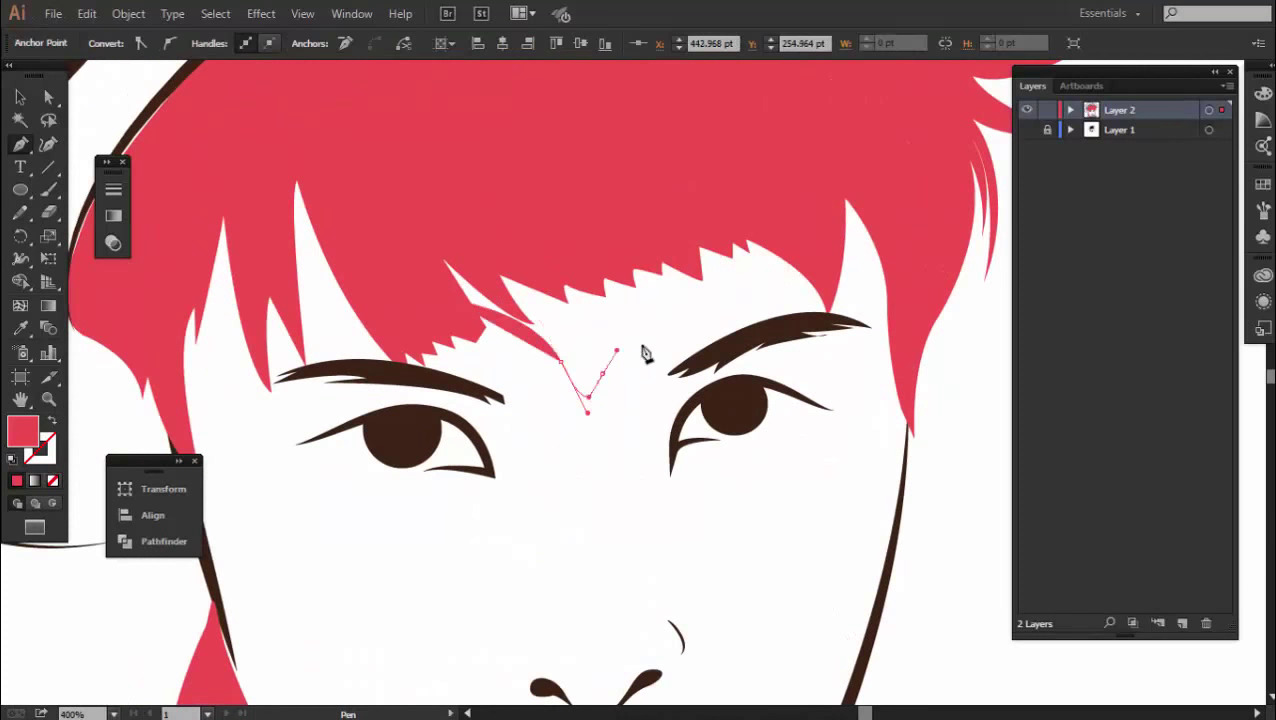
{"action": "left_click_drag", "start_coordinate": [616, 510], "coordinate": [626, 555]}
{"action": "scroll", "coordinate": [633, 412], "scroll_direction": "down", "scroll_amount": 3}
Continue the shading outline around nose, lip, chin, jaw and hair, closing it at the bangs
{"action": "left_click_drag", "start_coordinate": [600, 540], "coordinate": [578, 529]}
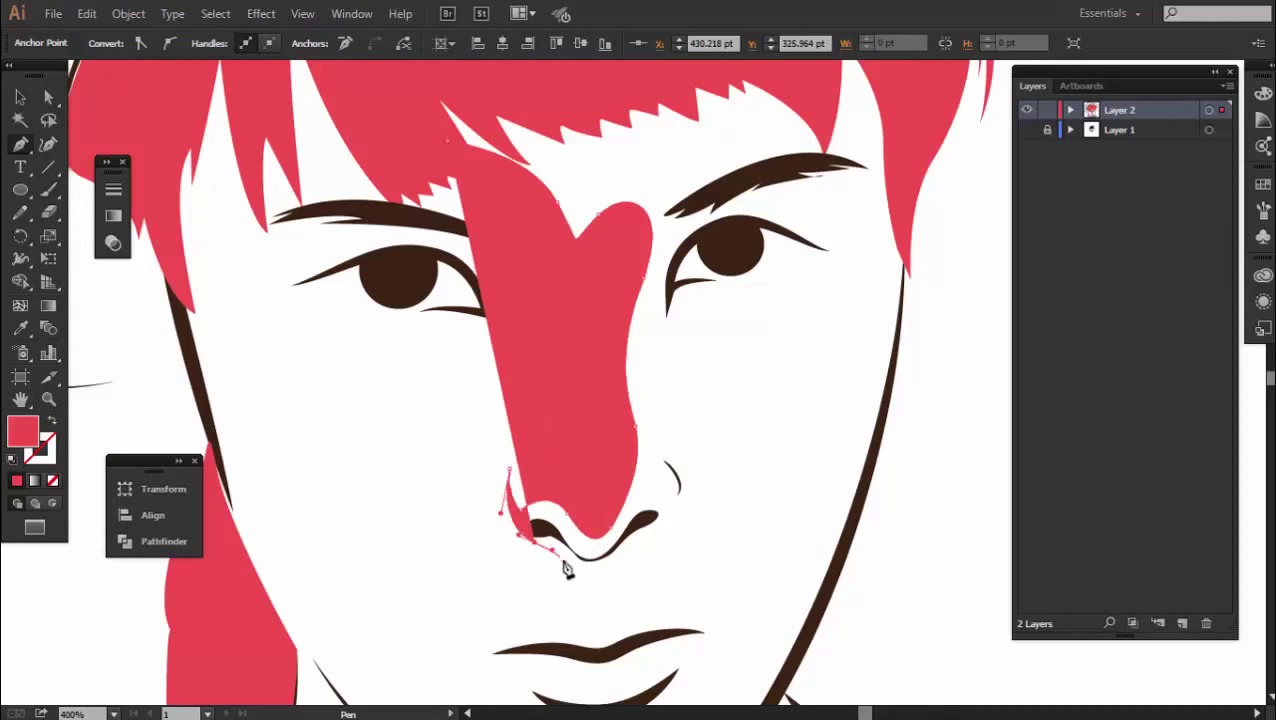
{"action": "mouse_move", "coordinate": [598, 612]}
{"action": "left_mouse_down"}
{"action": "mouse_move", "coordinate": [593, 640]}
{"action": "mouse_move", "coordinate": [550, 450]}
{"action": "left_mouse_up"}
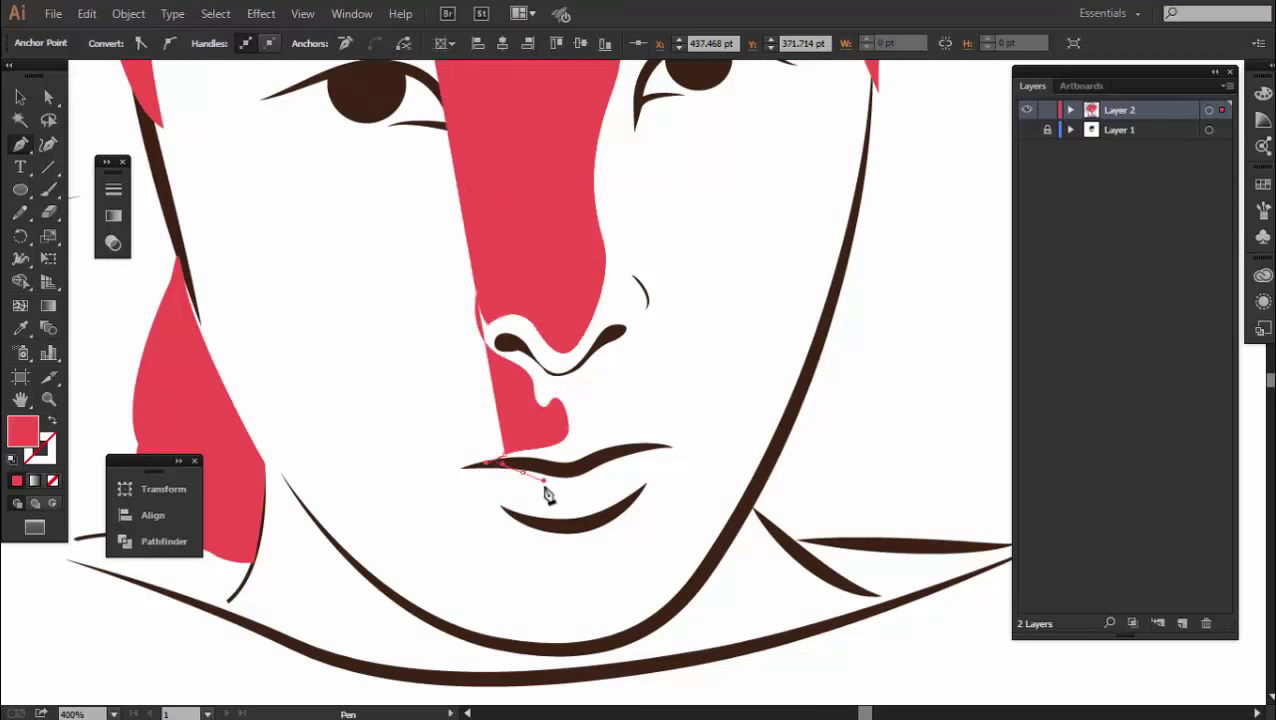
{"action": "left_click_drag", "start_coordinate": [588, 548], "coordinate": [636, 523]}
{"action": "left_click_drag", "start_coordinate": [655, 622], "coordinate": [633, 648]}
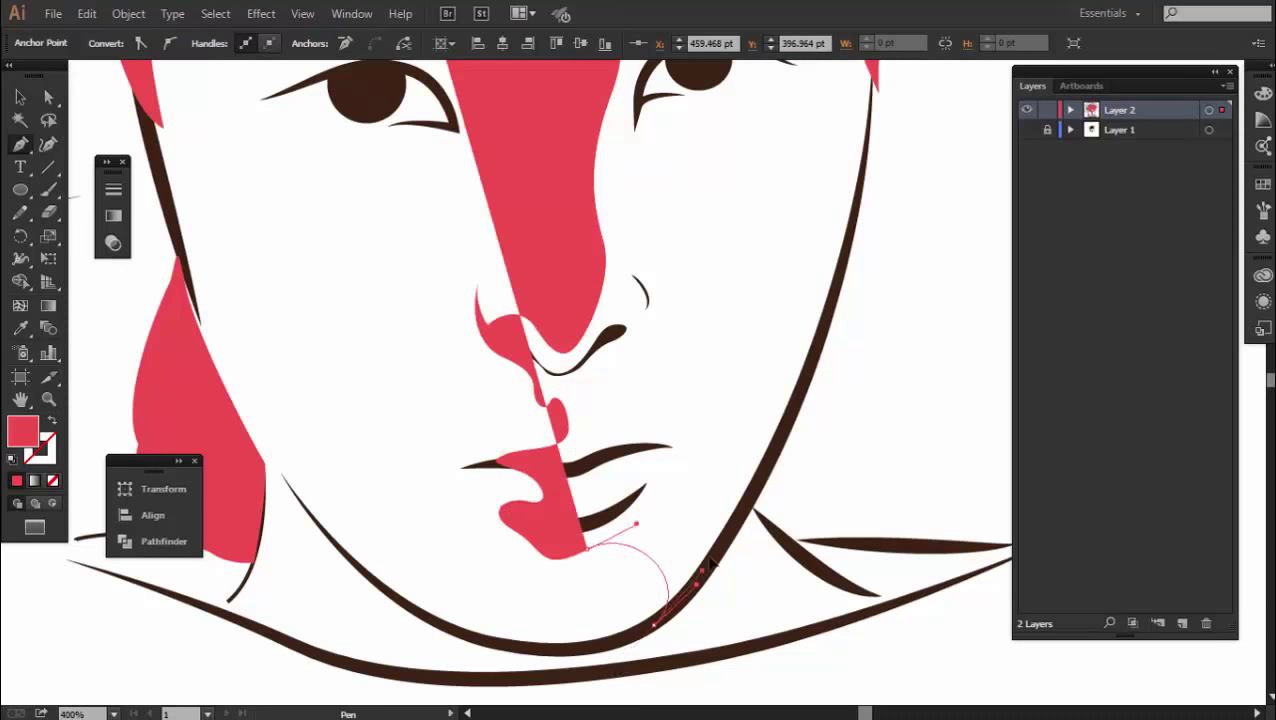
{"action": "left_click", "coordinate": [797, 413]}
{"action": "left_click", "coordinate": [854, 236]}
{"action": "left_click_drag", "start_coordinate": [854, 236], "coordinate": [726, 455]}
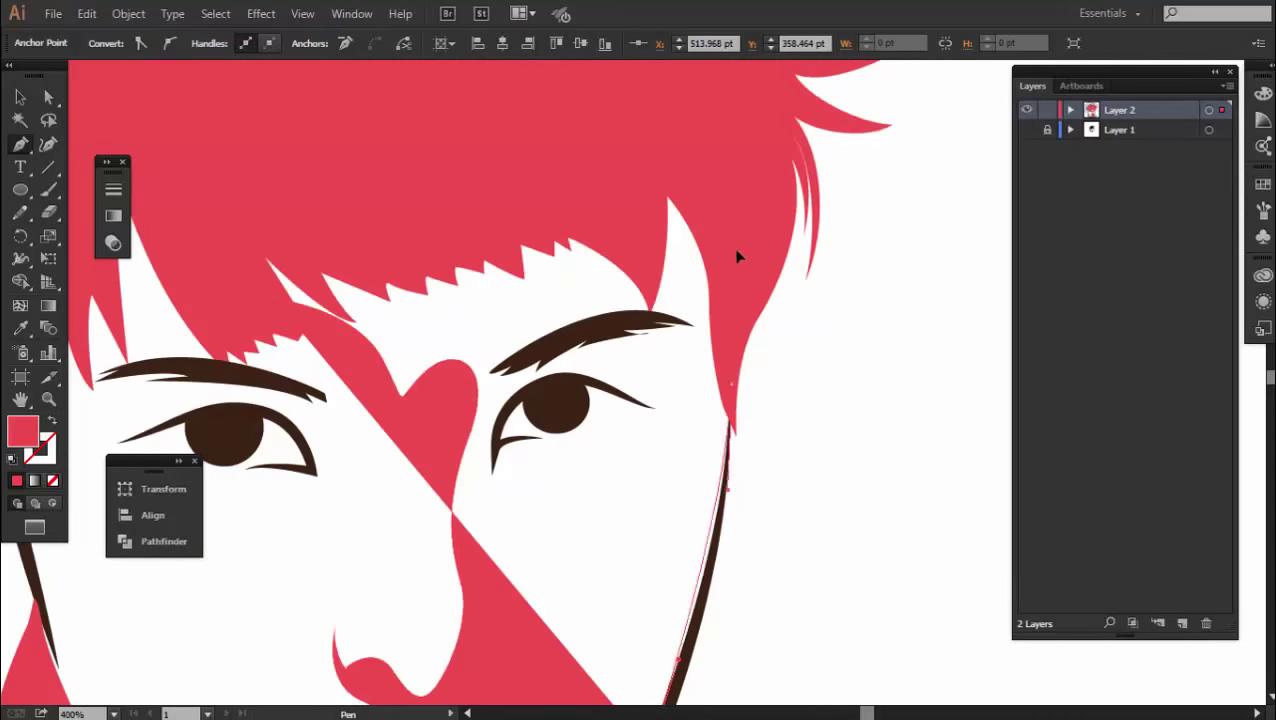
{"action": "left_click", "coordinate": [684, 147]}
{"action": "left_click_drag", "start_coordinate": [272, 297], "coordinate": [258, 220]}
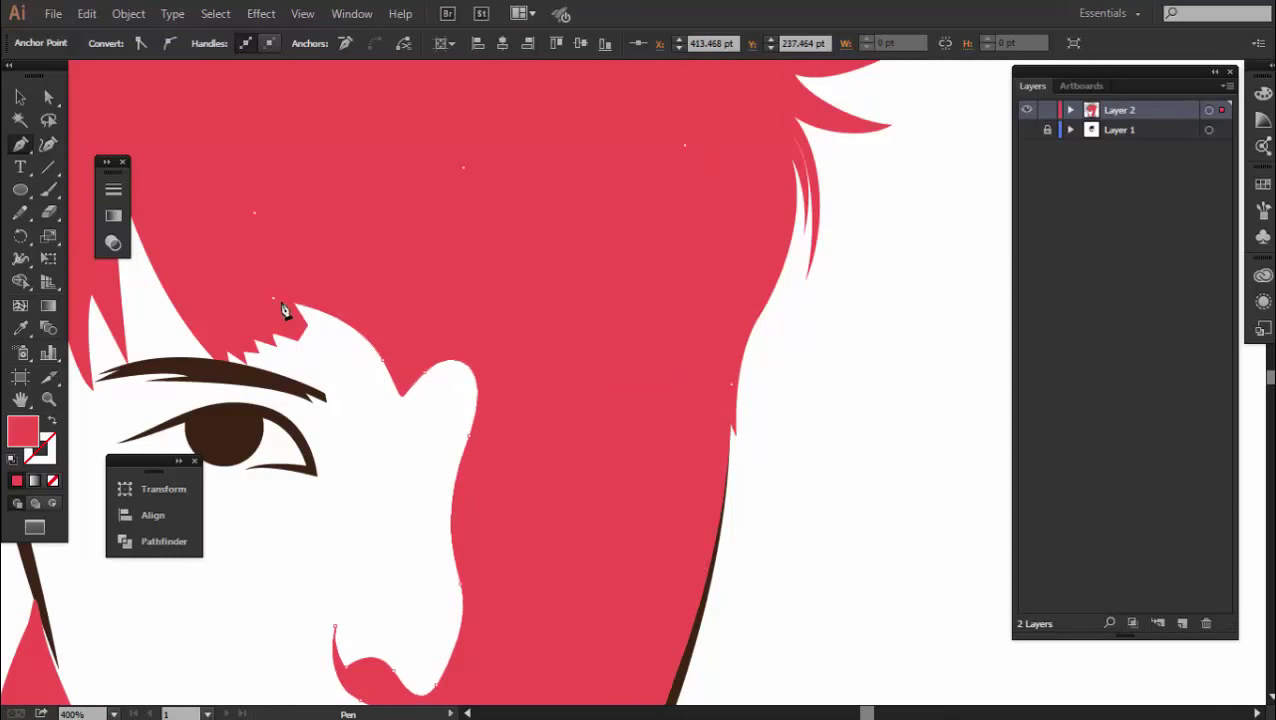
{"action": "left_click", "coordinate": [282, 306]}
Fill the shading shape pale cream (#fffbd2) and send it behind the hair and features
{"action": "key", "text": "v"}
{"action": "double_click", "coordinate": [27, 432]}
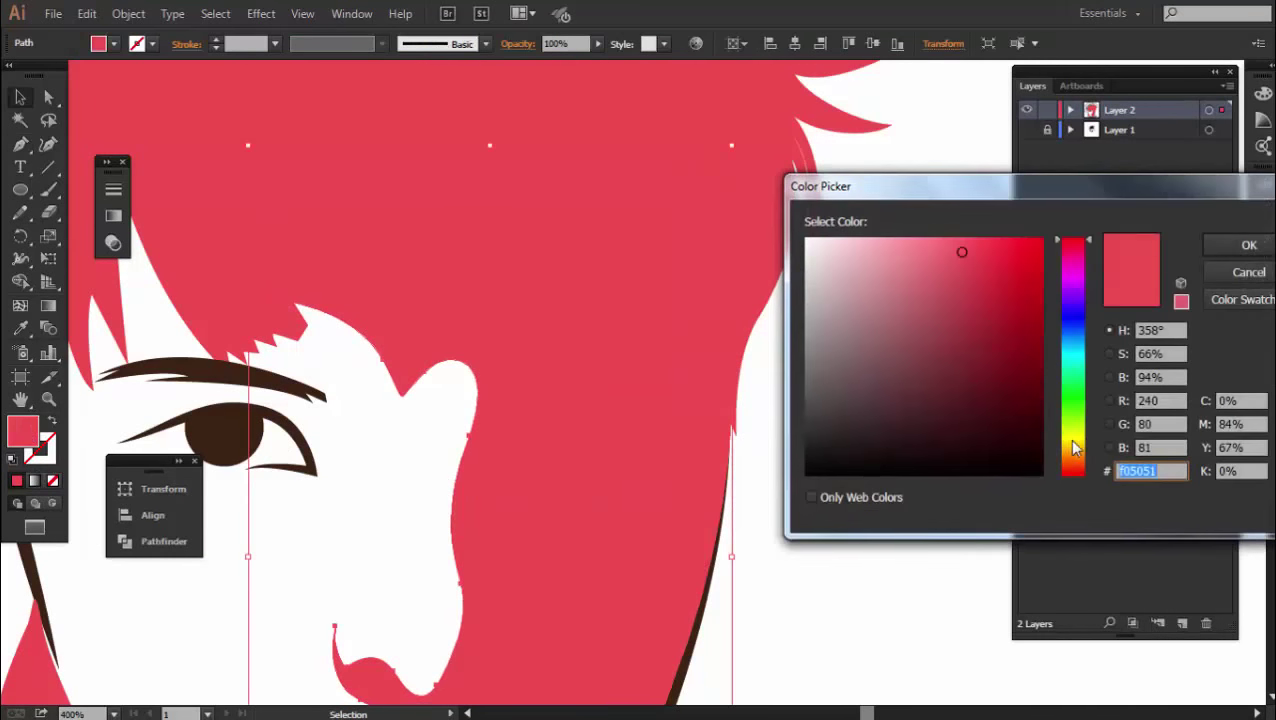
{"action": "left_click", "coordinate": [963, 248]}
{"action": "left_click", "coordinate": [861, 238]}
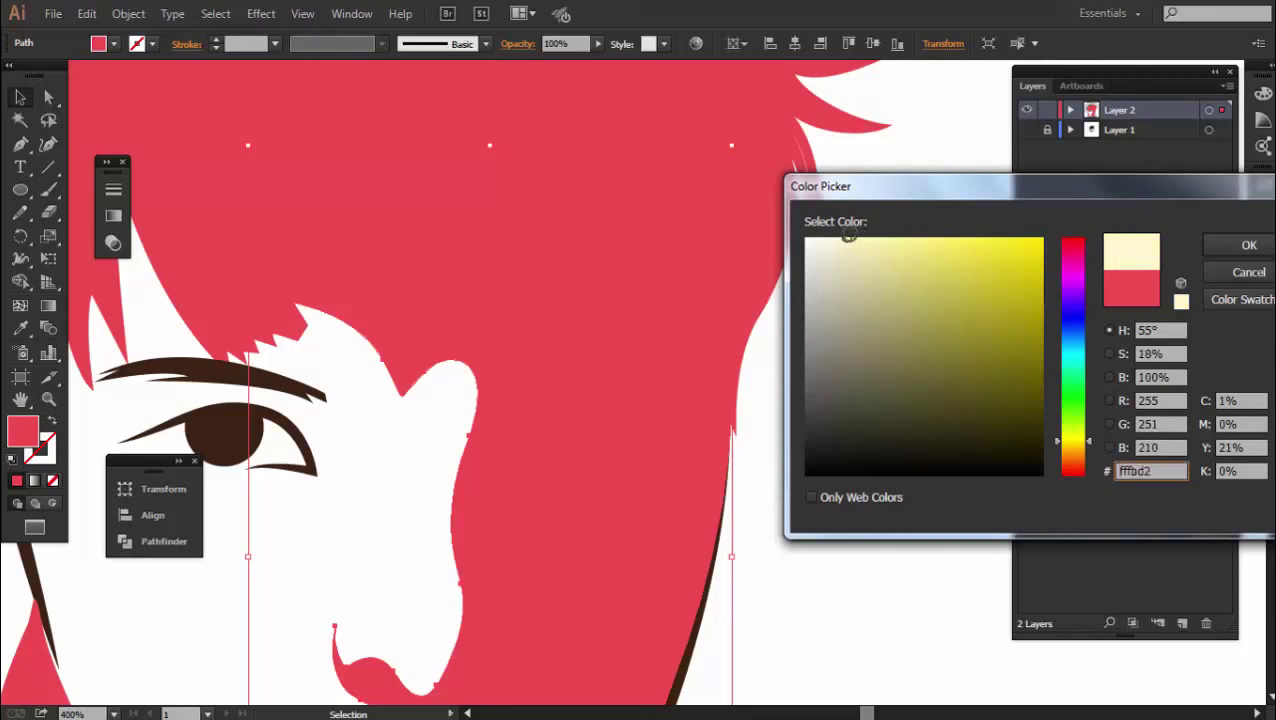
{"action": "key", "text": "Return"}
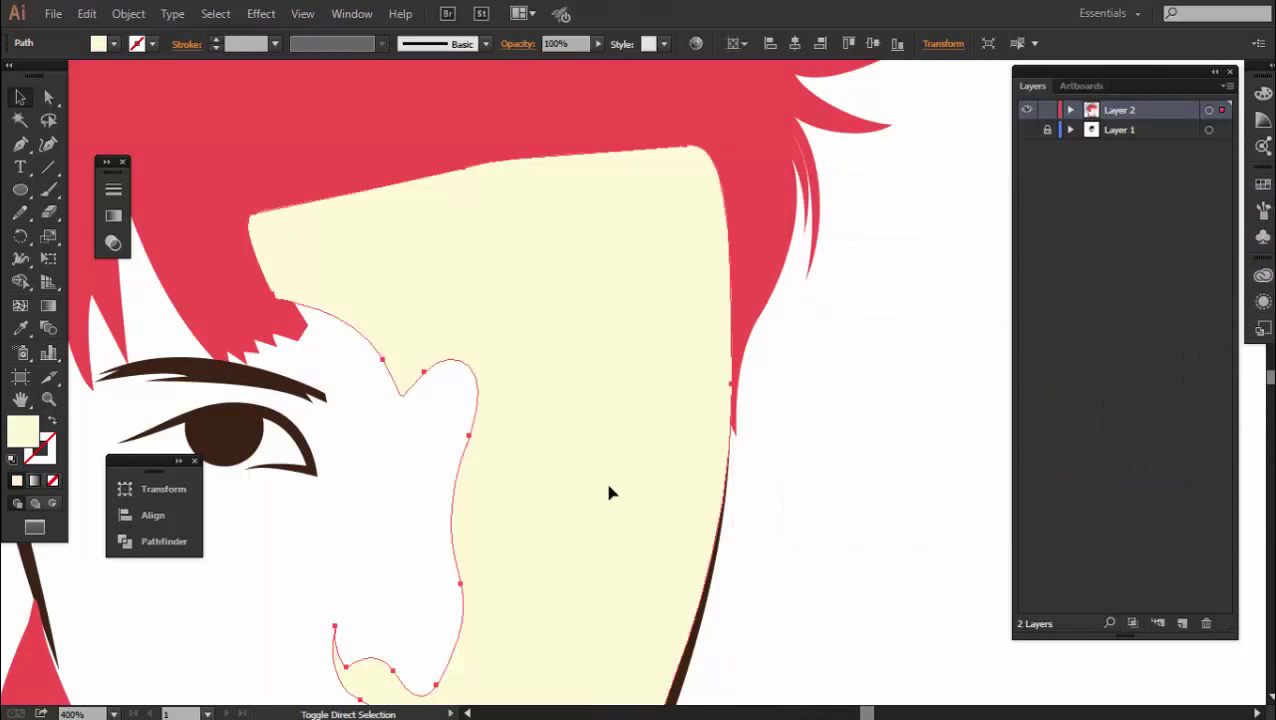
{"action": "key", "text": "ctrl+shift+bracketleft"}
Deselect and reframe the view on the whole face
{"action": "key", "text": "ctrl+shift+a"}
{"action": "key", "text": "ctrl+0"}
{"action": "key", "text": "ctrl+equal"}
{"action": "key", "text": "ctrl+equal"}
{"action": "key", "text": "ctrl+equal"}
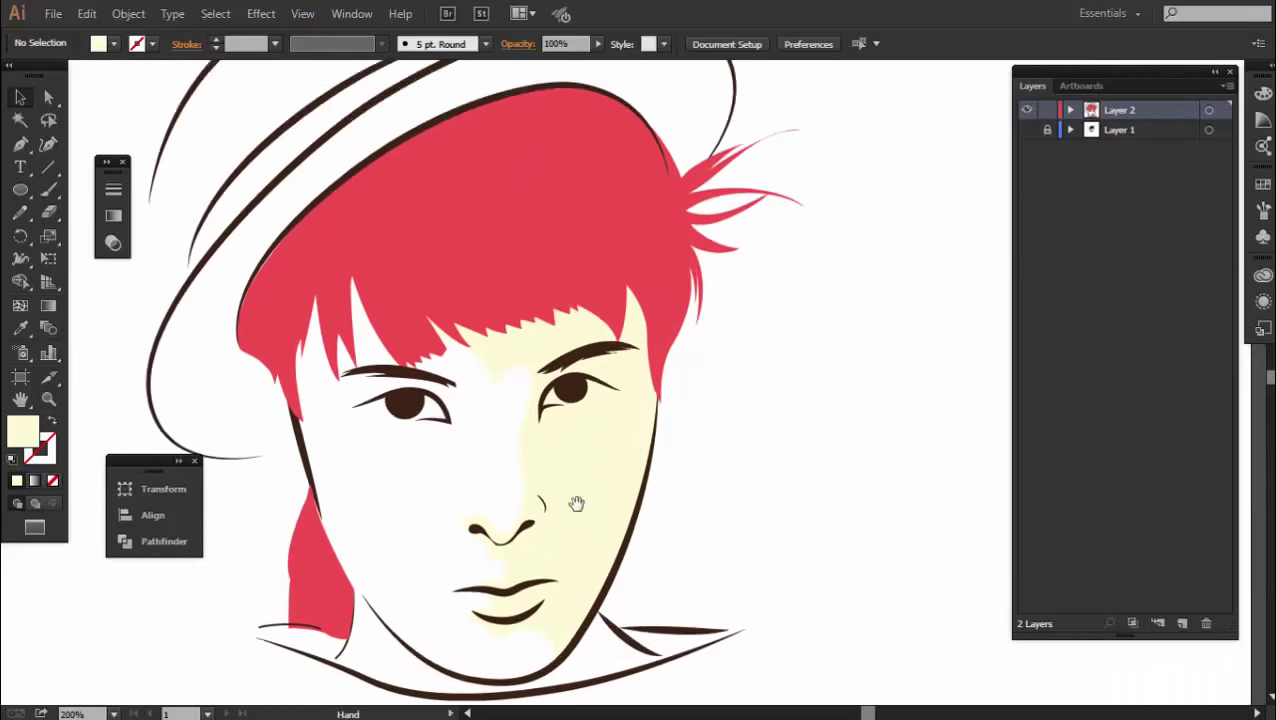
{"action": "left_click_drag", "start_coordinate": [576, 503], "coordinate": [638, 483]}
{"action": "left_click", "coordinate": [20, 143]}
Trace a shadow shape around the right eye, from under the eye up to the eyebrow
{"action": "scroll", "coordinate": [612, 430], "scroll_direction": "up", "scroll_amount": 2}
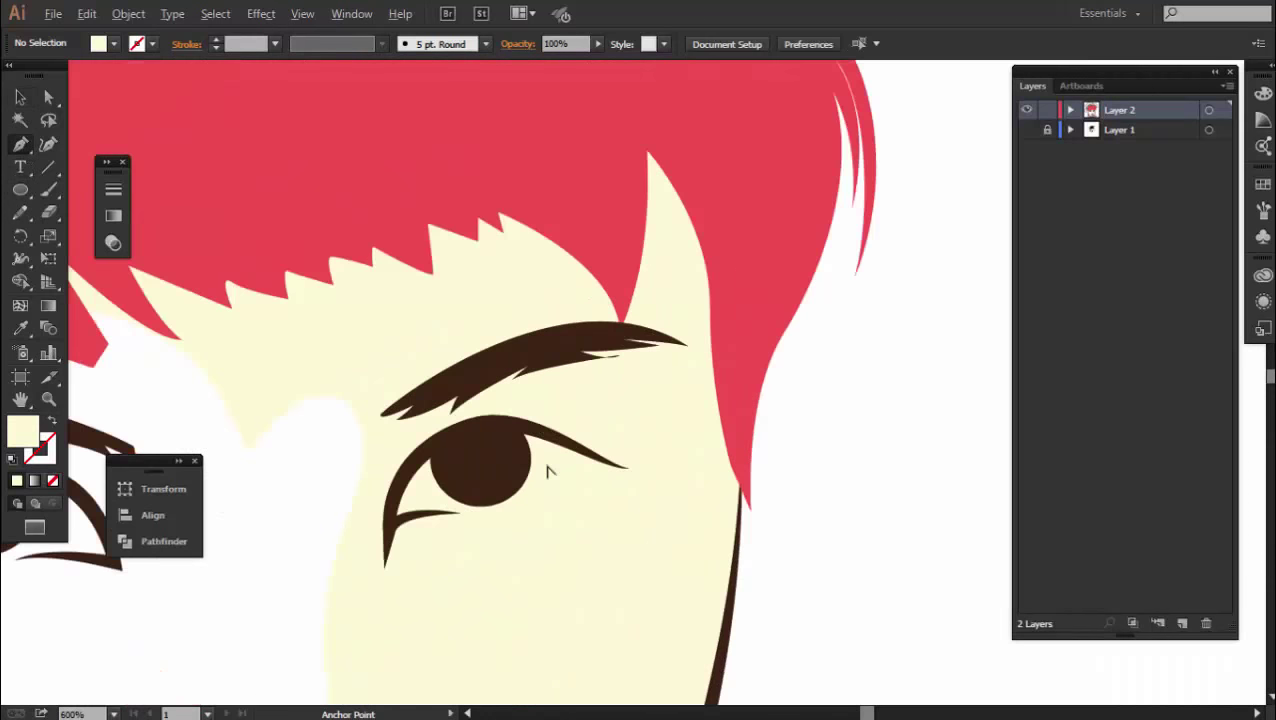
{"action": "scroll", "coordinate": [545, 465], "scroll_direction": "up", "scroll_amount": 2}
{"action": "left_click", "coordinate": [428, 477]}
{"action": "left_click", "coordinate": [491, 473]}
{"action": "left_click_drag", "start_coordinate": [572, 449], "coordinate": [594, 440]}
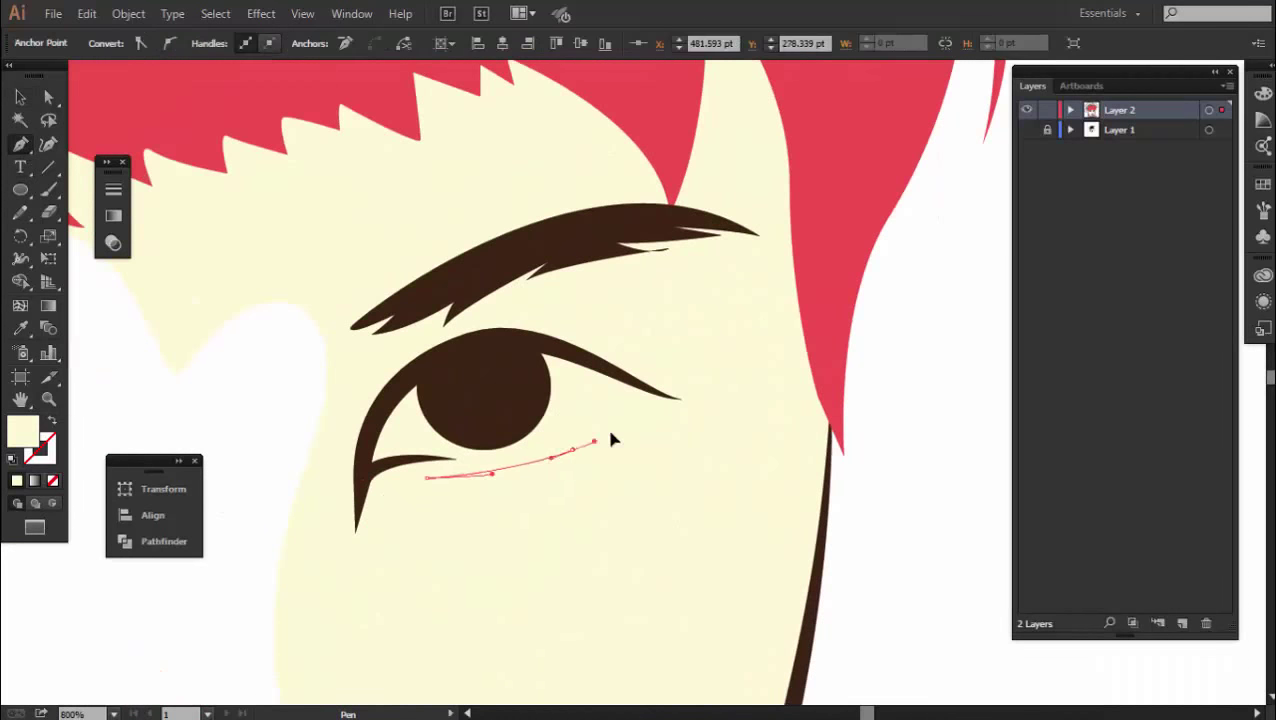
{"action": "left_click", "coordinate": [503, 311]}
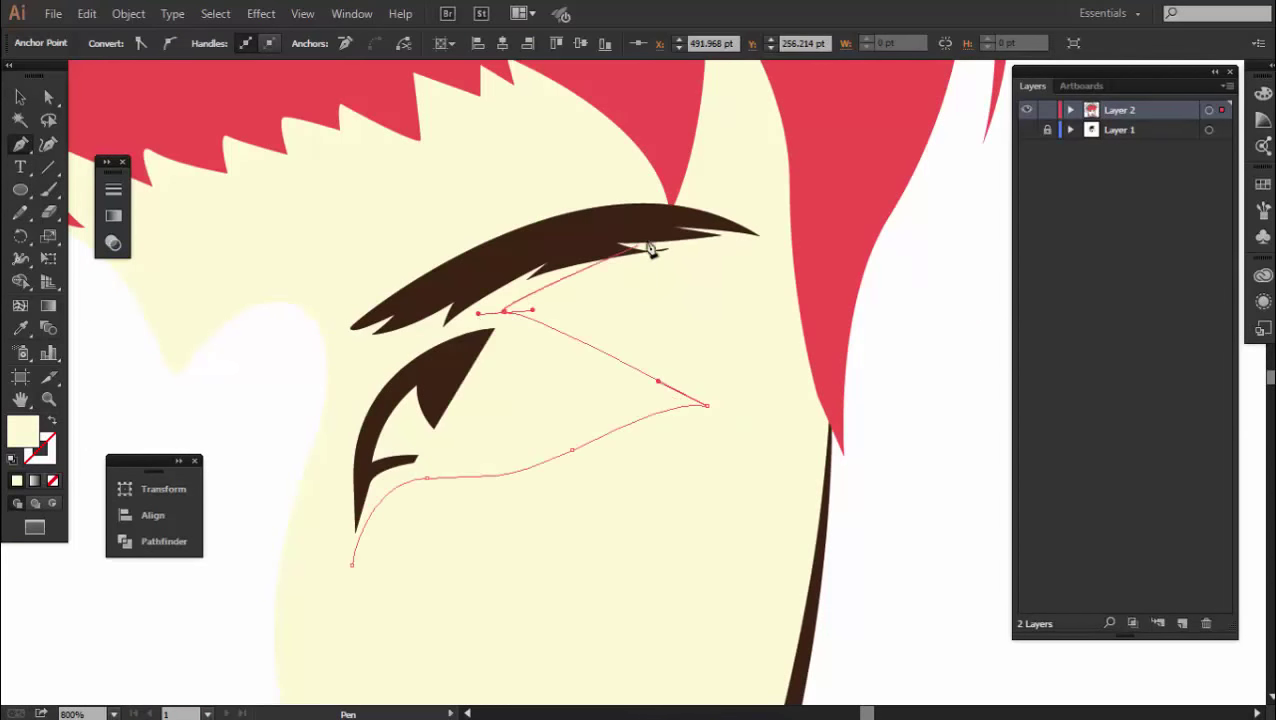
{"action": "left_click", "coordinate": [660, 237]}
{"action": "left_click", "coordinate": [343, 322]}
{"action": "left_click", "coordinate": [340, 510]}
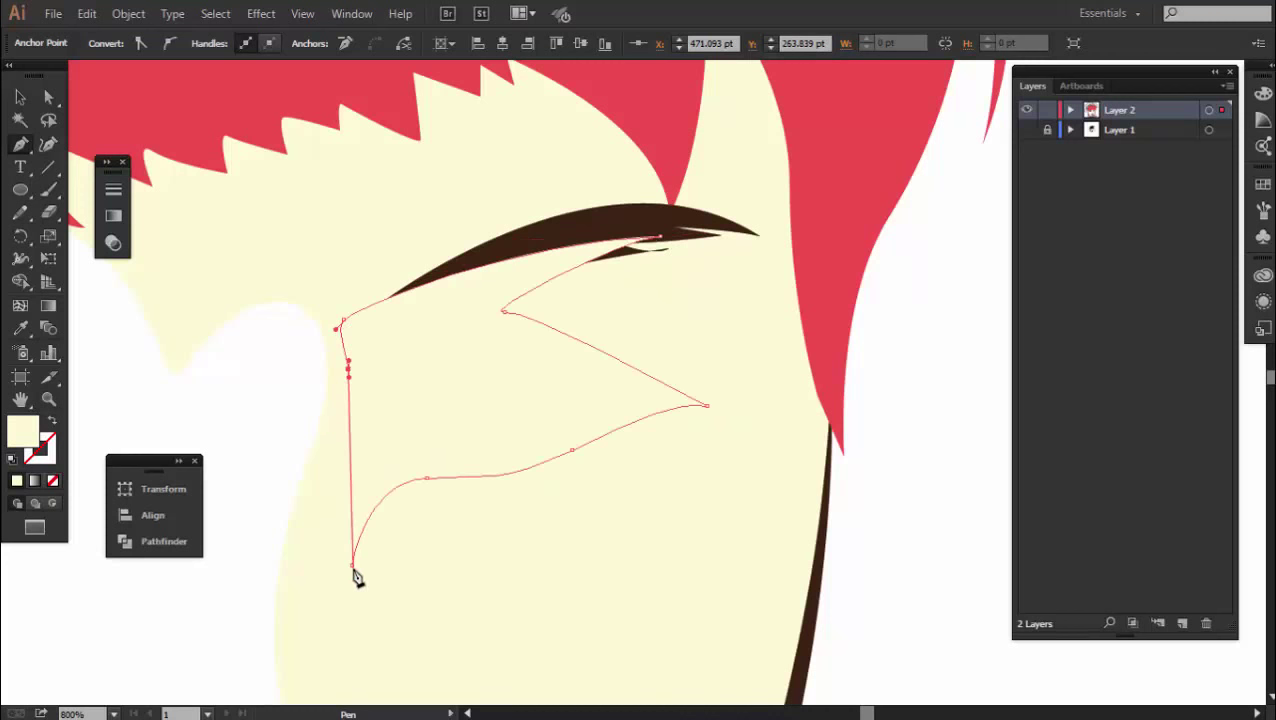
{"action": "left_click_drag", "start_coordinate": [352, 566], "coordinate": [366, 574]}
Fill the eye shadow beige and send it behind the eye and eyebrow
{"action": "double_click", "coordinate": [22, 432]}
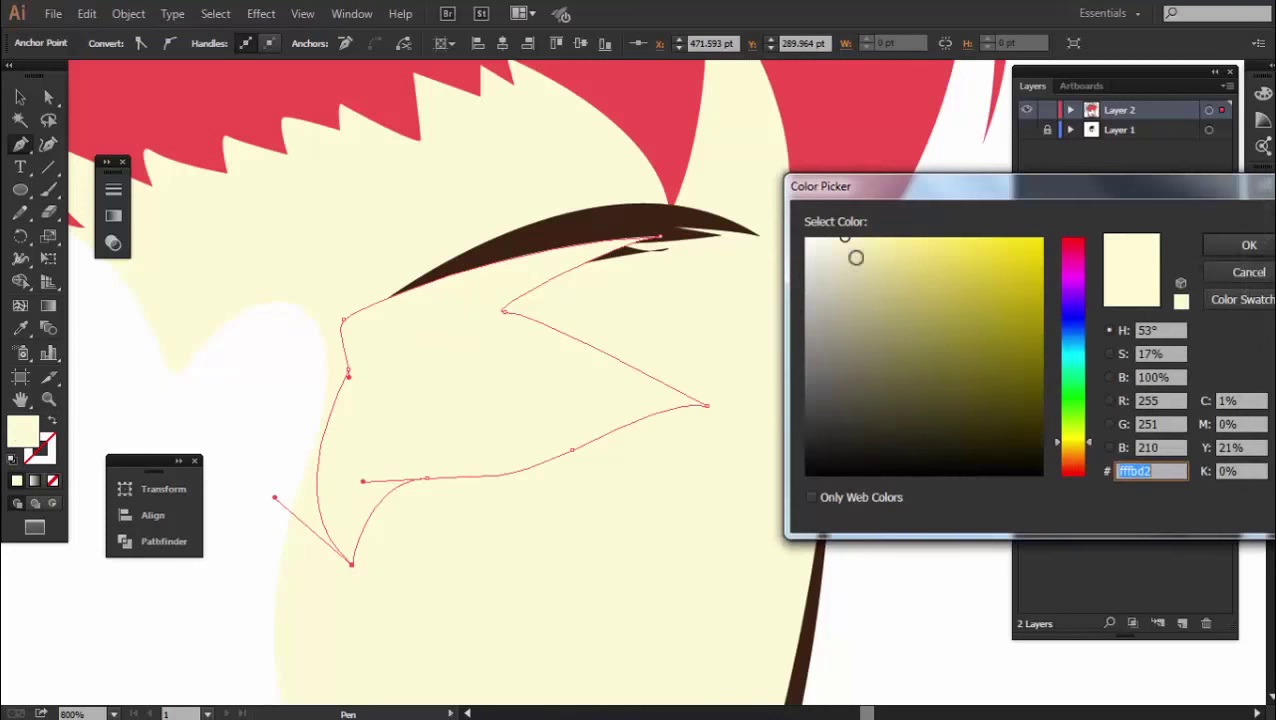
{"action": "left_click", "coordinate": [1249, 245]}
{"action": "key", "text": "ctrl+shift+a"}
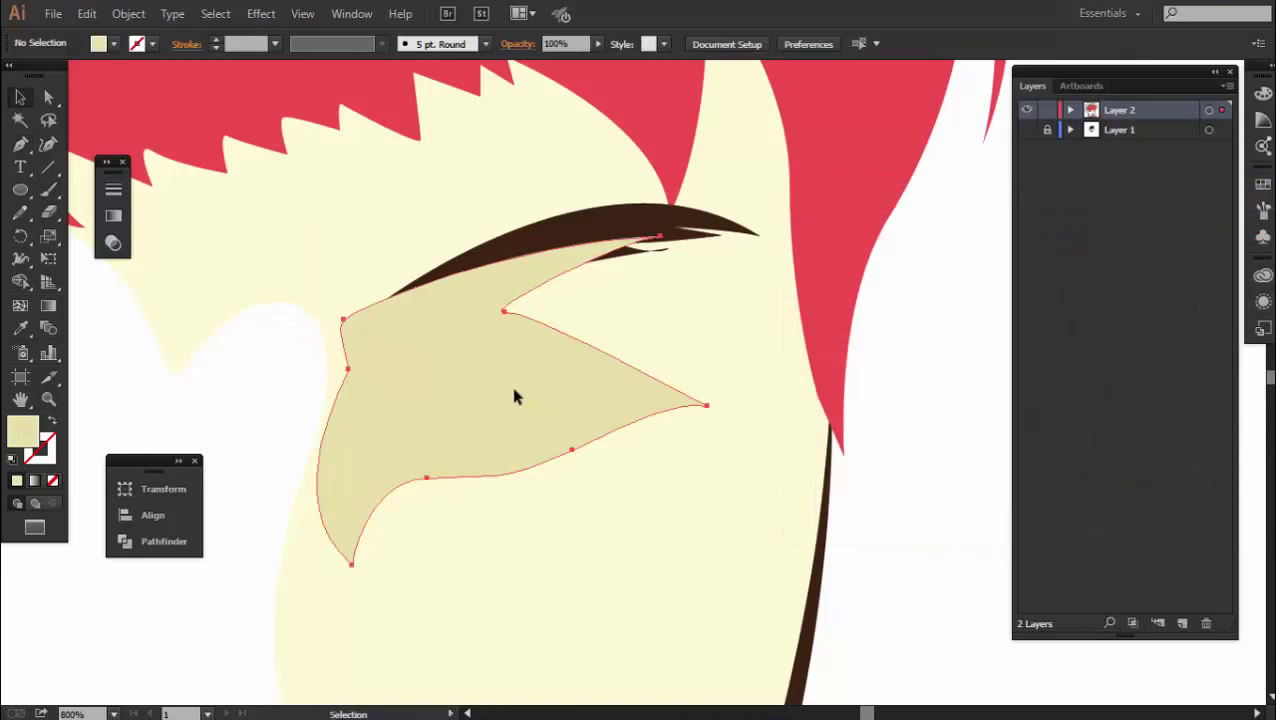
{"action": "left_click", "coordinate": [513, 393]}
{"action": "key", "text": "ctrl+bracketleft"}
{"action": "key", "text": "ctrl+bracketleft"}
{"action": "key", "text": "ctrl+shift+a"}
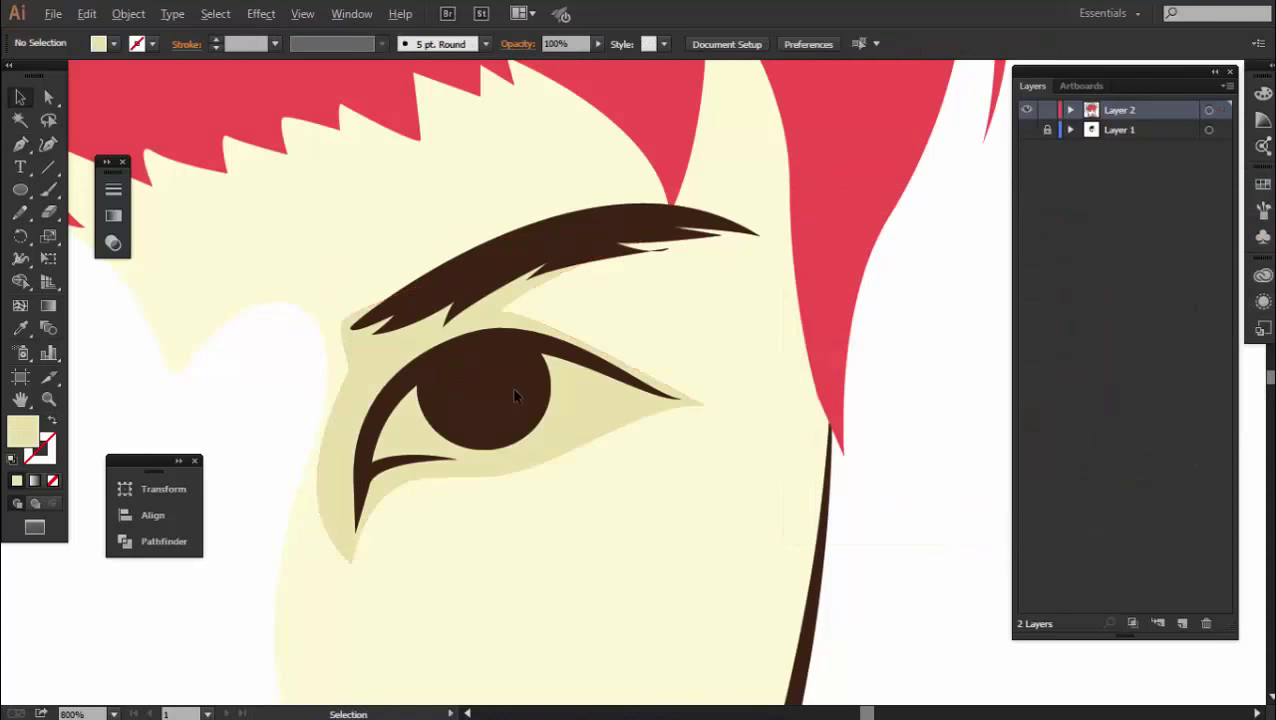
Start the nose shadow shape along the left nostril's edge
{"action": "key", "text": "ctrl+0"}
{"action": "key", "text": "ctrl+equal"}
{"action": "left_click_drag", "start_coordinate": [490, 387], "coordinate": [530, 387]}
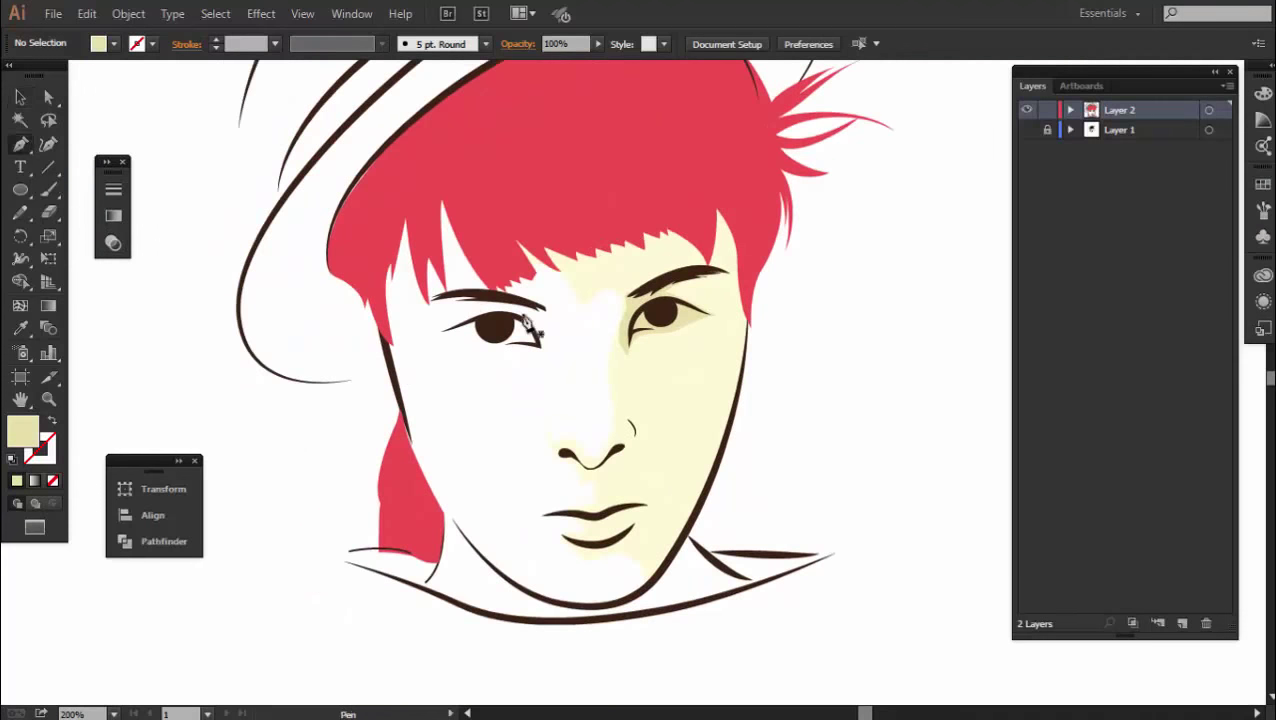
{"action": "scroll", "coordinate": [564, 450], "scroll_direction": "up", "scroll_amount": 1}
{"action": "scroll", "coordinate": [612, 427], "scroll_direction": "up", "scroll_amount": 1}
{"action": "scroll", "coordinate": [612, 427], "scroll_direction": "up", "scroll_amount": 1}
{"action": "scroll", "coordinate": [391, 451], "scroll_direction": "up", "scroll_amount": 2}
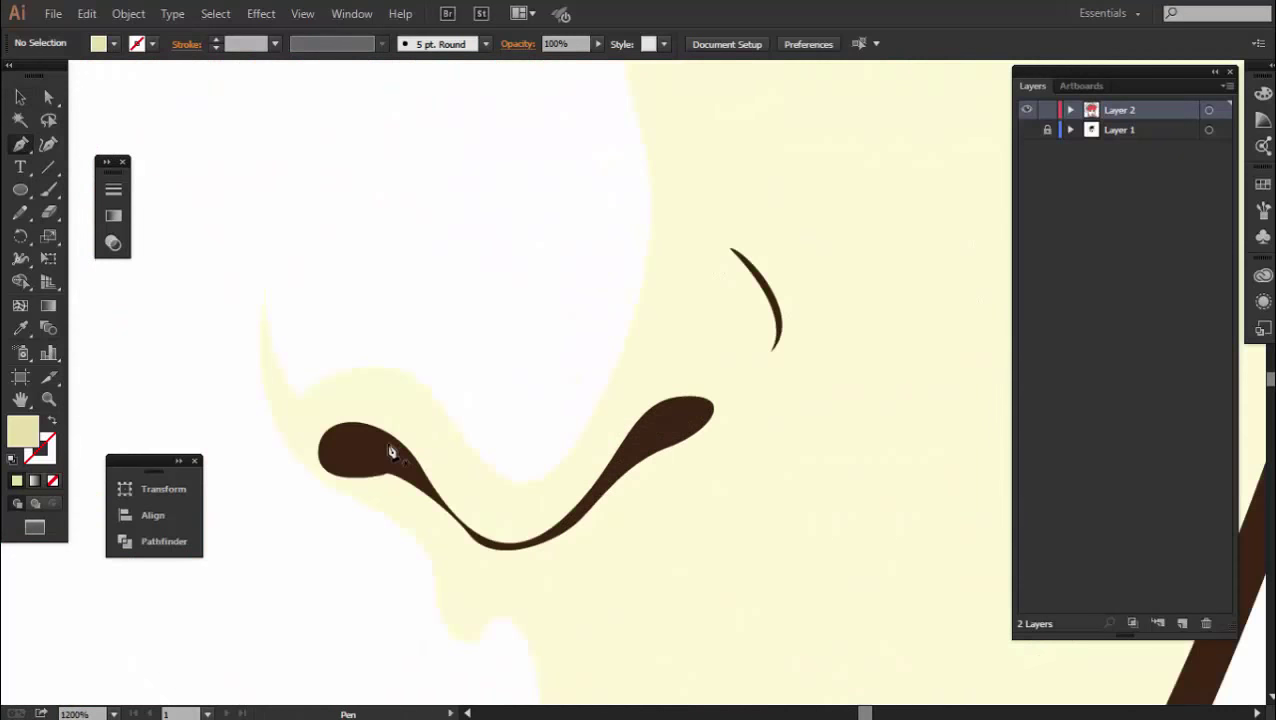
{"action": "left_click", "coordinate": [386, 484]}
{"action": "left_click", "coordinate": [330, 486]}
{"action": "left_click", "coordinate": [307, 461]}
{"action": "left_click", "coordinate": [287, 437]}
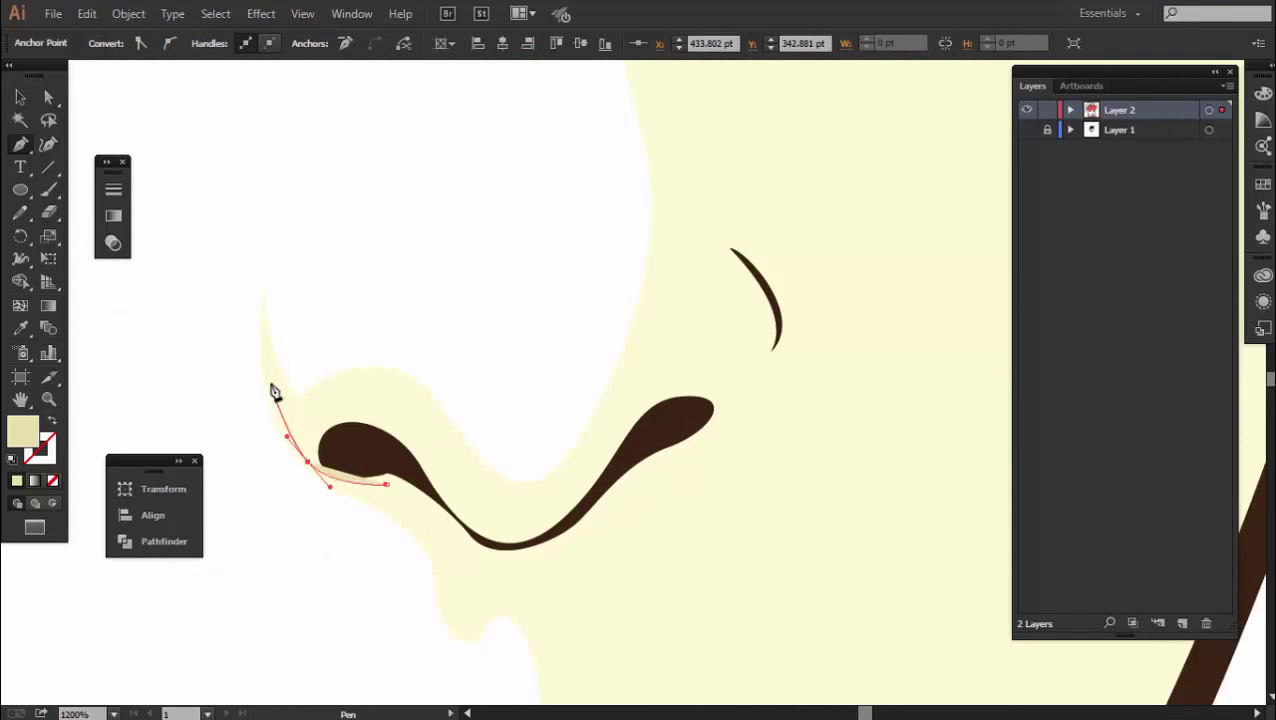
{"action": "left_click", "coordinate": [316, 421]}
{"action": "left_click", "coordinate": [340, 407]}
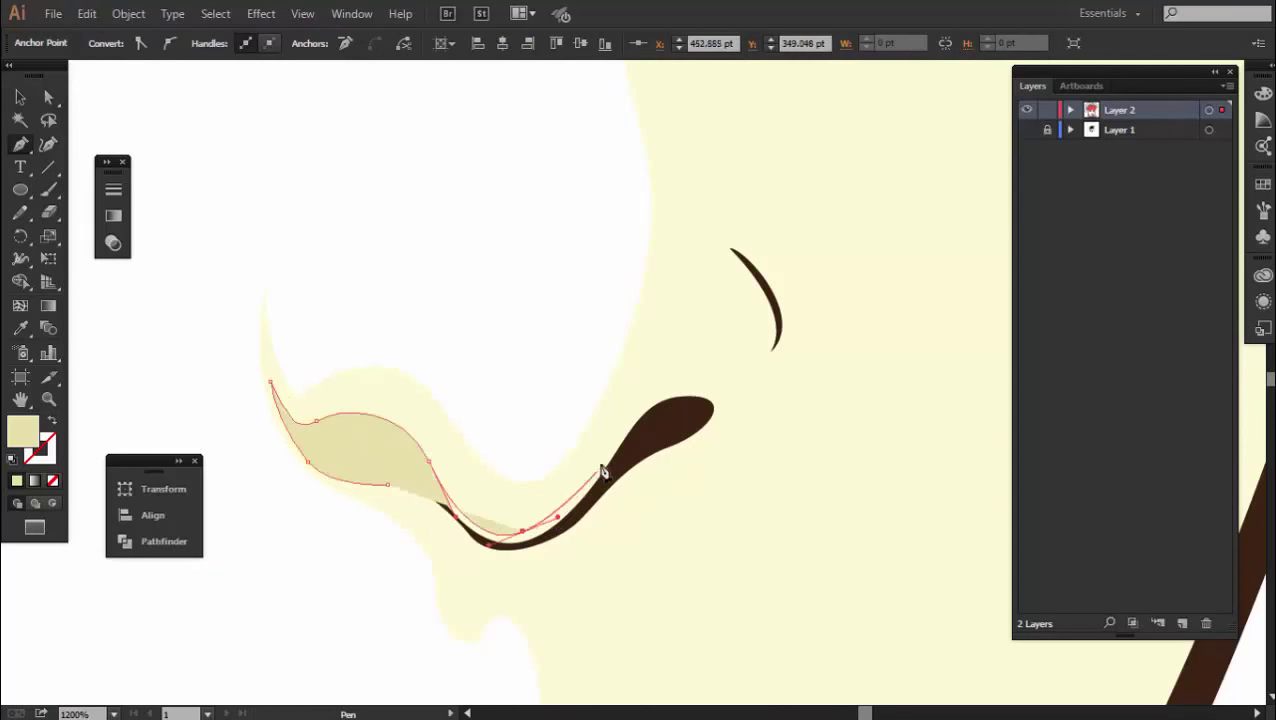
Curve the nose shadow along the nose bottom and right nostril, closing the shape
{"action": "mouse_move", "coordinate": [607, 450]}
{"action": "left_mouse_down"}
{"action": "mouse_move", "coordinate": [638, 410]}
{"action": "mouse_move", "coordinate": [733, 393]}
{"action": "mouse_move", "coordinate": [757, 320]}
{"action": "left_mouse_up"}
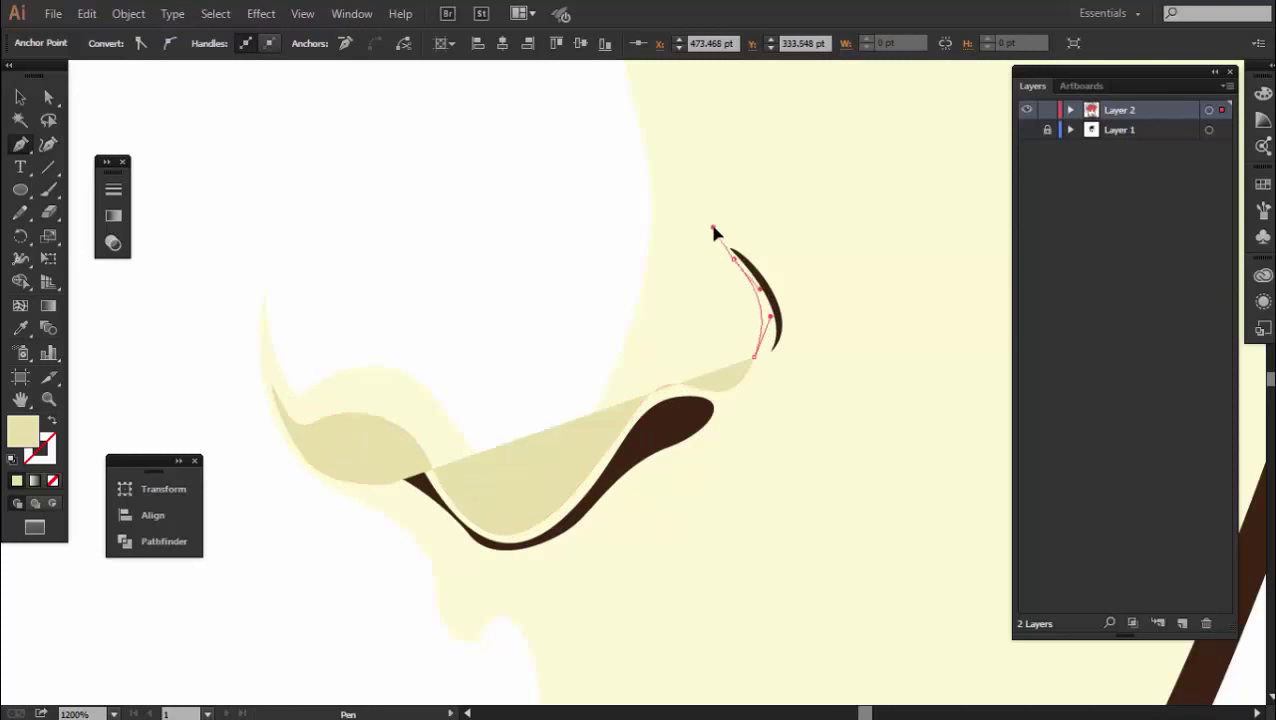
{"action": "left_click_drag", "start_coordinate": [733, 246], "coordinate": [721, 228]}
{"action": "left_click", "coordinate": [762, 266]}
{"action": "left_click", "coordinate": [771, 376]}
{"action": "left_click_drag", "start_coordinate": [677, 461], "coordinate": [683, 464]}
{"action": "left_click", "coordinate": [594, 517]}
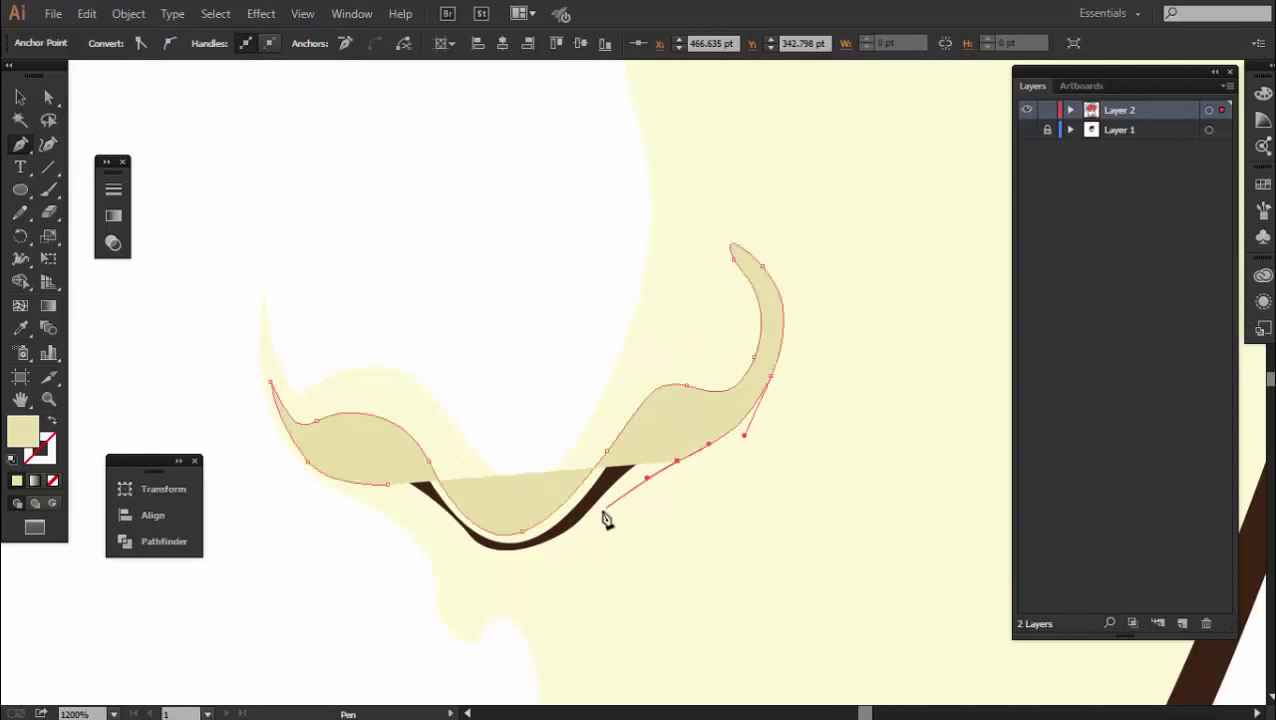
{"action": "left_click_drag", "start_coordinate": [476, 548], "coordinate": [449, 533]}
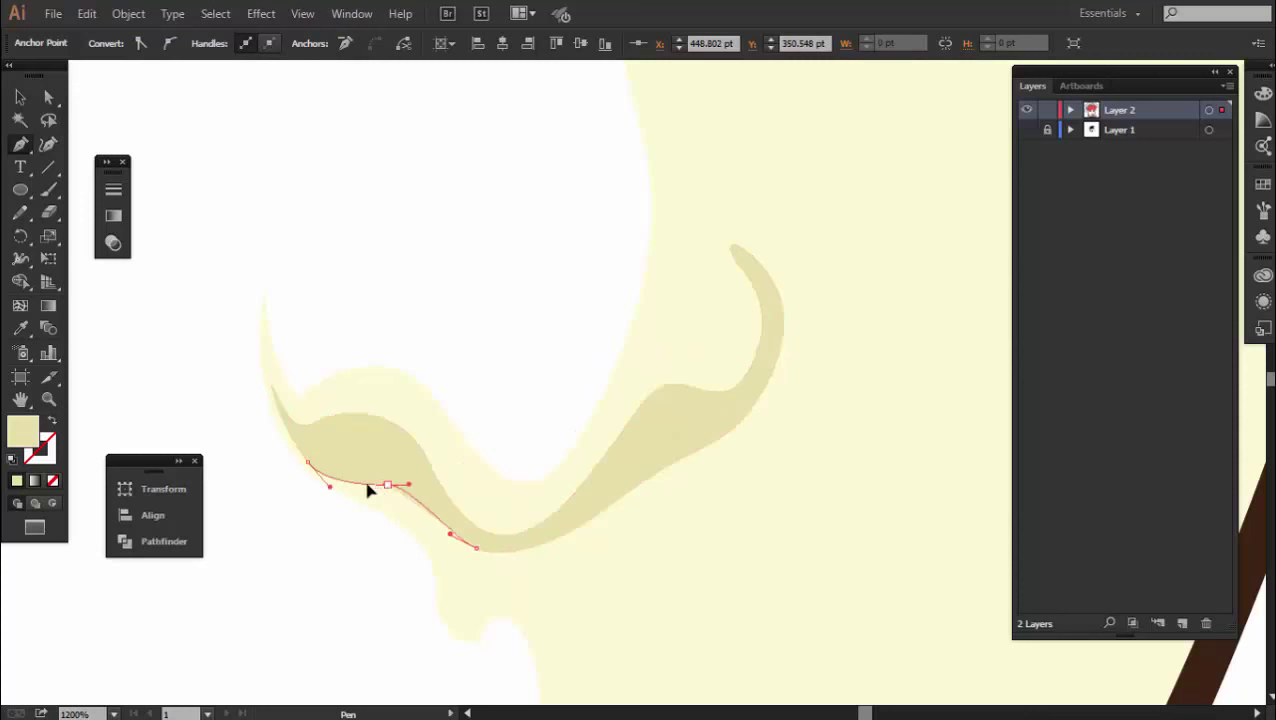
{"action": "key", "text": "v"}
{"action": "left_click", "coordinate": [377, 422]}
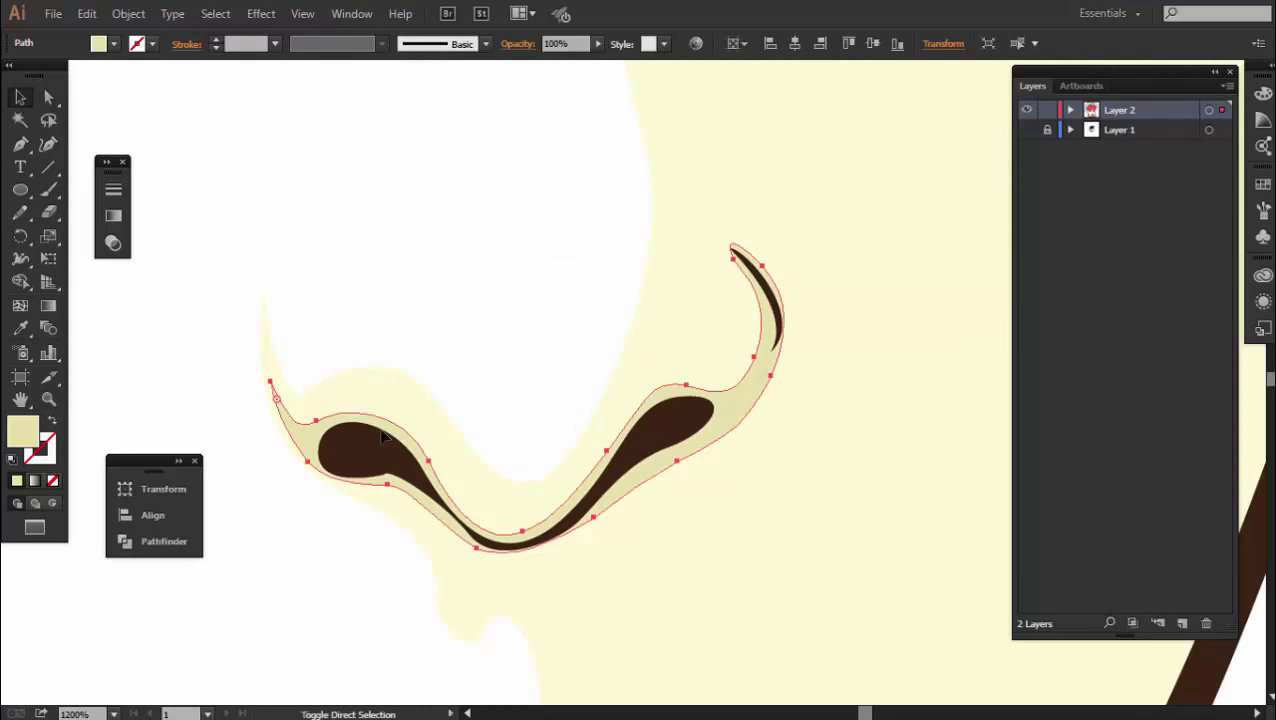
{"action": "key", "text": "ctrl+shift+a"}
{"action": "key", "text": "ctrl+minus"}
{"action": "key", "text": "ctrl+minus"}
{"action": "key", "text": "ctrl+minus"}
Start the cream chin shading path with its first curve under the chin
{"action": "left_click", "coordinate": [20, 145]}
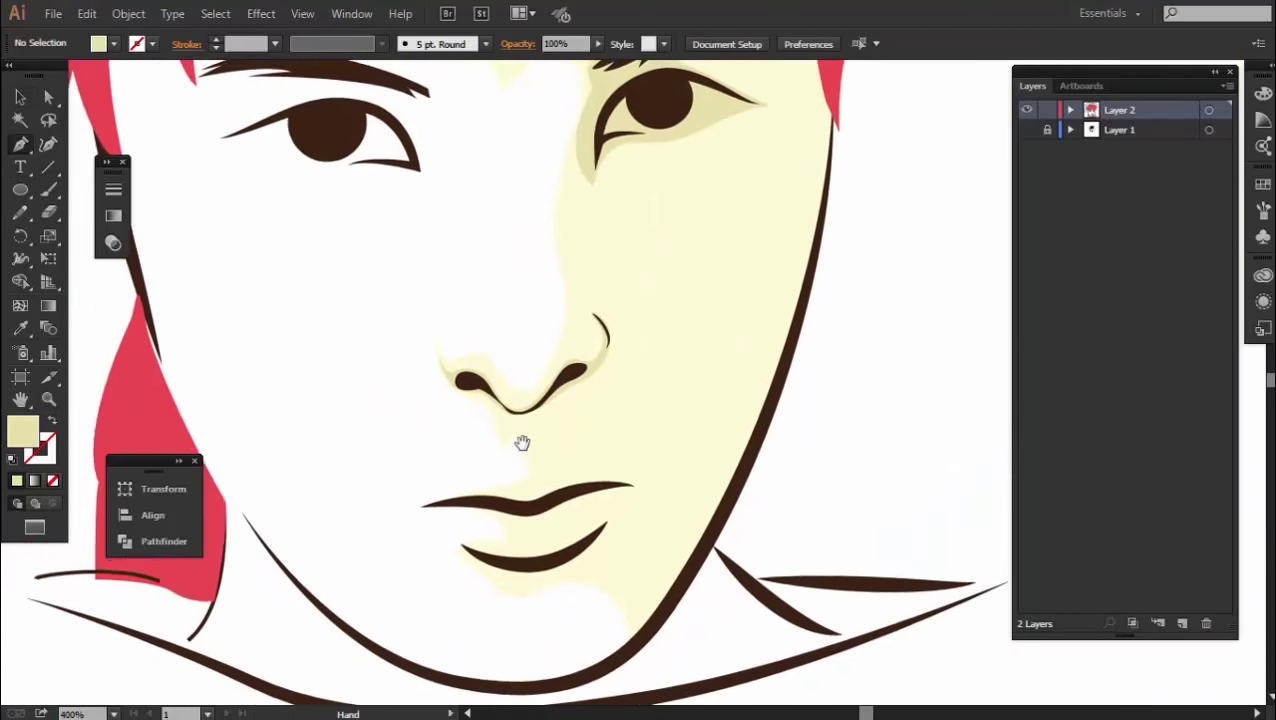
{"action": "scroll", "coordinate": [521, 441], "scroll_direction": "down", "scroll_amount": 2}
{"action": "scroll", "coordinate": [518, 475], "scroll_direction": "up", "scroll_amount": 1}
{"action": "scroll", "coordinate": [469, 549], "scroll_direction": "up", "scroll_amount": 1}
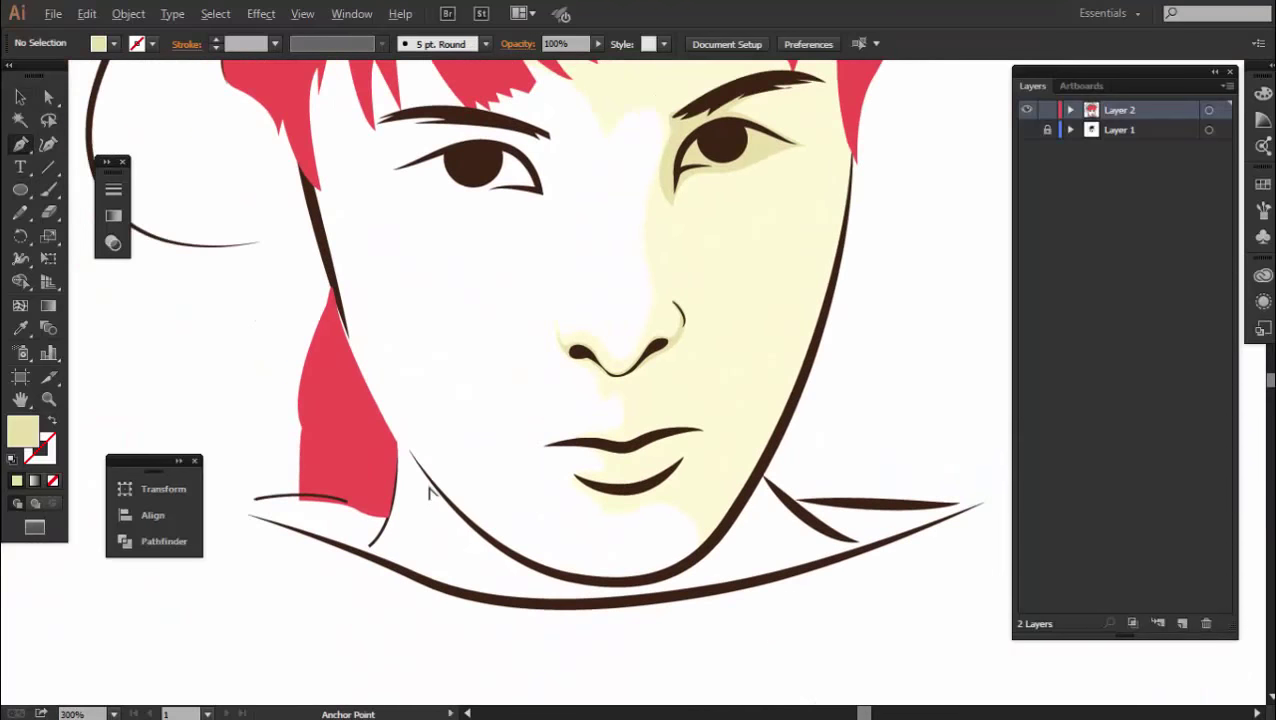
{"action": "scroll", "coordinate": [427, 484], "scroll_direction": "up", "scroll_amount": 1}
{"action": "left_click", "coordinate": [783, 372], "text": "ctrl"}
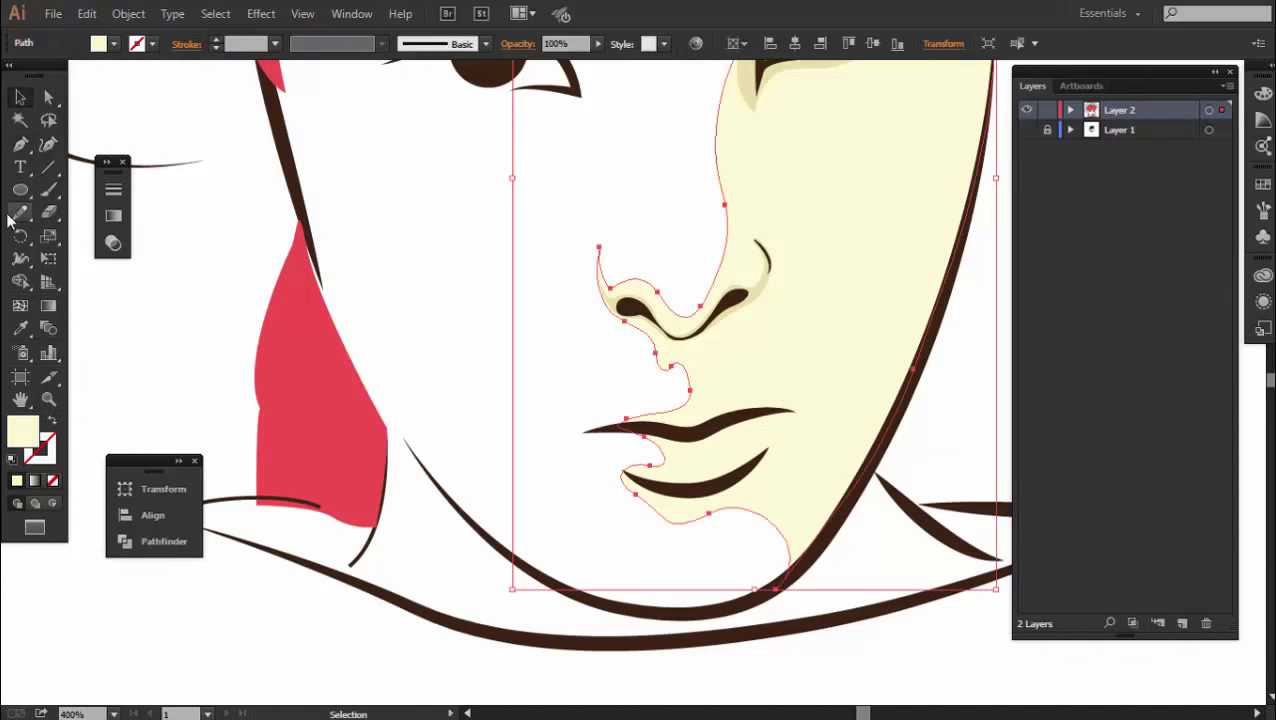
{"action": "key", "text": "ctrl+shift+a"}
{"action": "scroll", "coordinate": [433, 358], "scroll_direction": "up", "scroll_amount": 1}
{"action": "scroll", "coordinate": [433, 358], "scroll_direction": "right", "scroll_amount": 3}
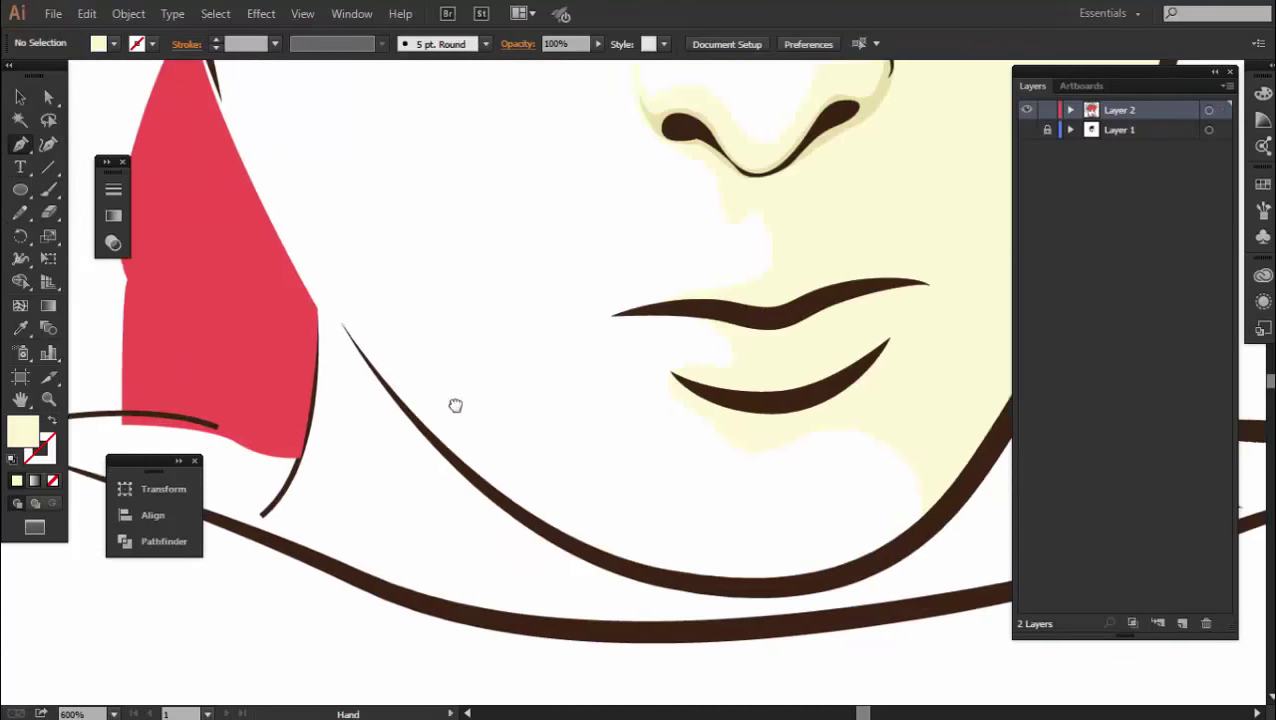
{"action": "left_click_drag", "start_coordinate": [476, 550], "coordinate": [507, 578]}
{"action": "left_click_drag", "start_coordinate": [387, 552], "coordinate": [288, 500]}
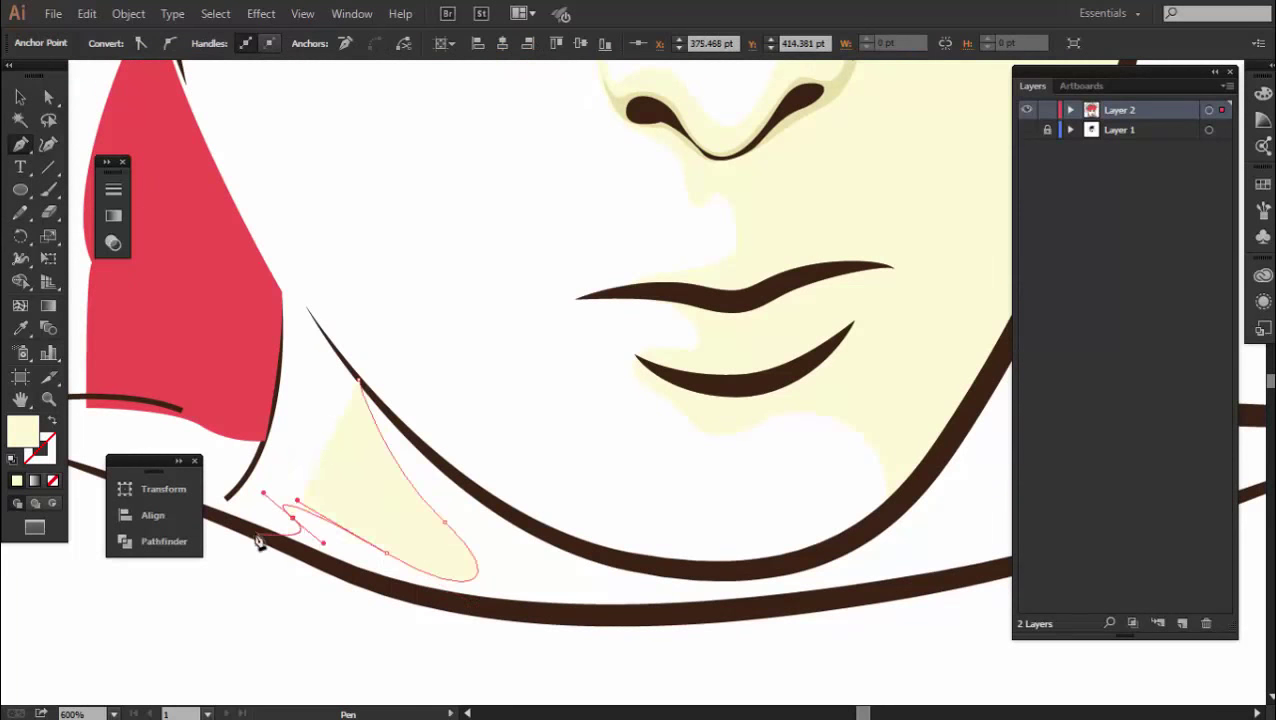
{"action": "scroll", "coordinate": [393, 419], "scroll_direction": "down", "scroll_amount": 1}
{"action": "scroll", "coordinate": [541, 470], "scroll_direction": "down", "scroll_amount": 1}
Extend the chin shading along the lower chin line and anchor it at the jaw
{"action": "left_click_drag", "start_coordinate": [563, 457], "coordinate": [711, 445]}
{"action": "scroll", "coordinate": [590, 520], "scroll_direction": "up", "scroll_amount": 2}
{"action": "scroll", "coordinate": [590, 520], "scroll_direction": "right", "scroll_amount": 3}
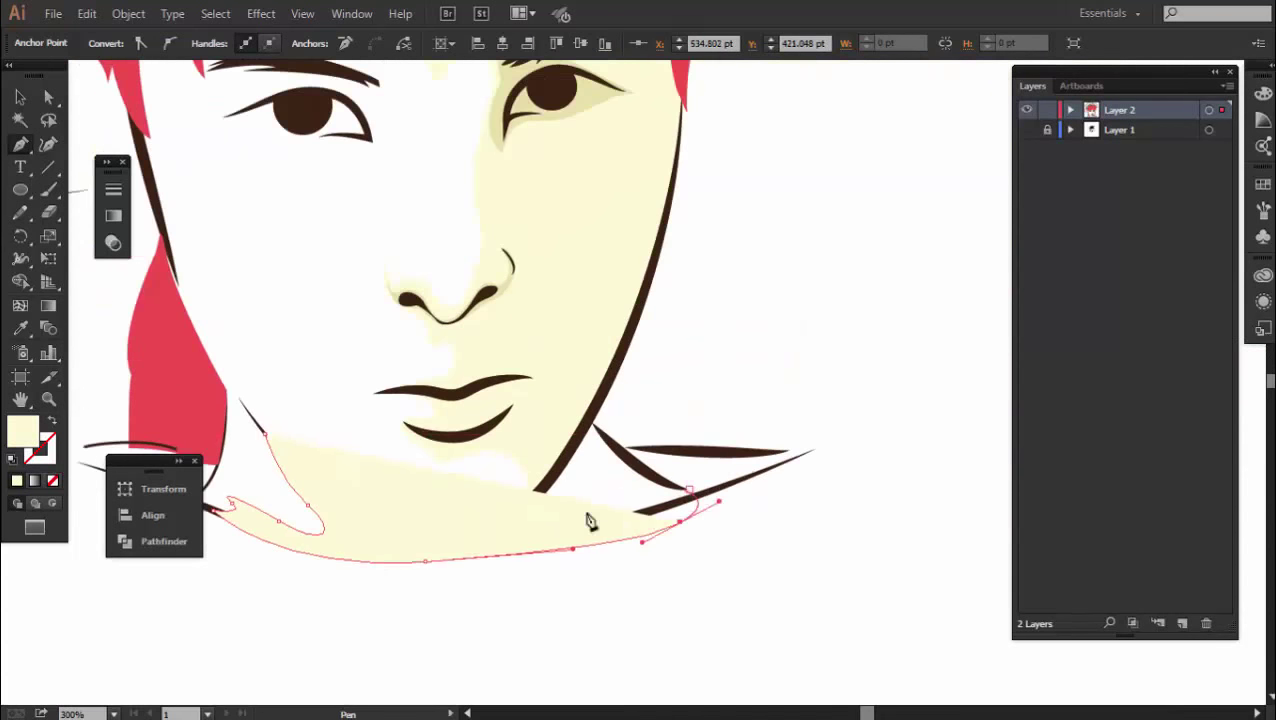
{"action": "left_click_drag", "start_coordinate": [666, 508], "coordinate": [710, 497]}
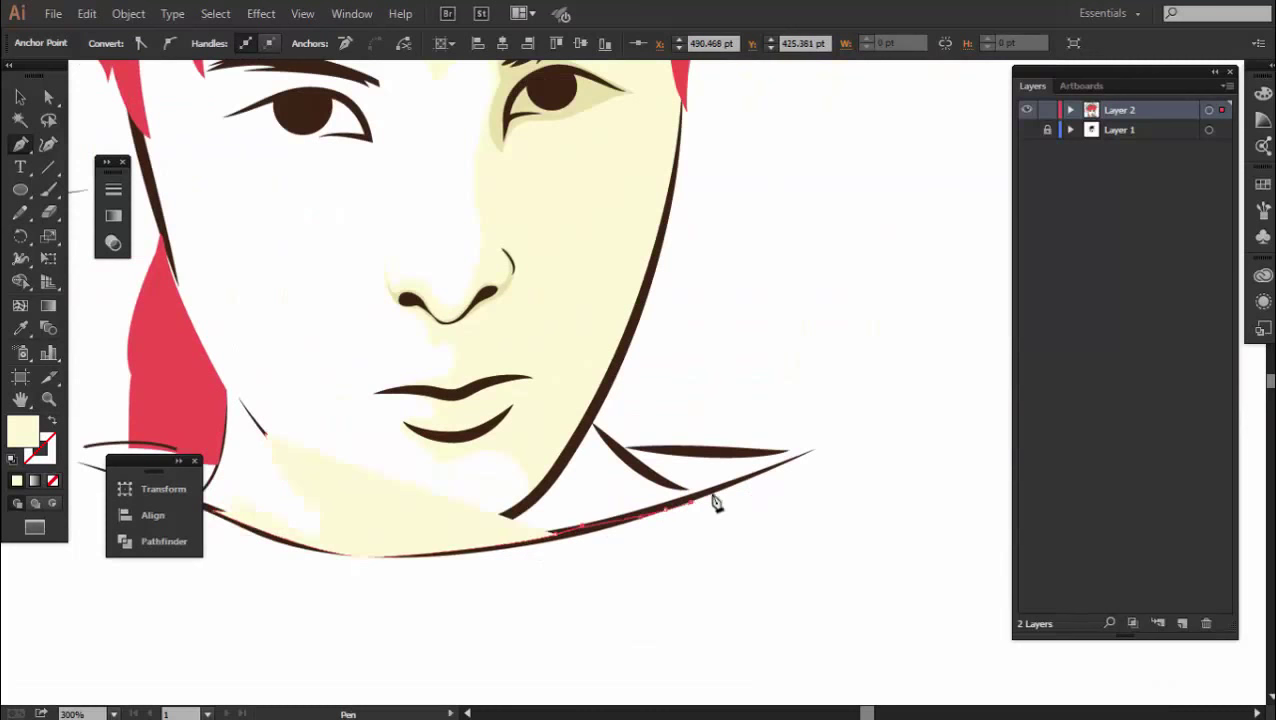
{"action": "scroll", "coordinate": [735, 493], "scroll_direction": "up", "scroll_amount": 1}
{"action": "scroll", "coordinate": [735, 493], "scroll_direction": "up", "scroll_amount": 1}
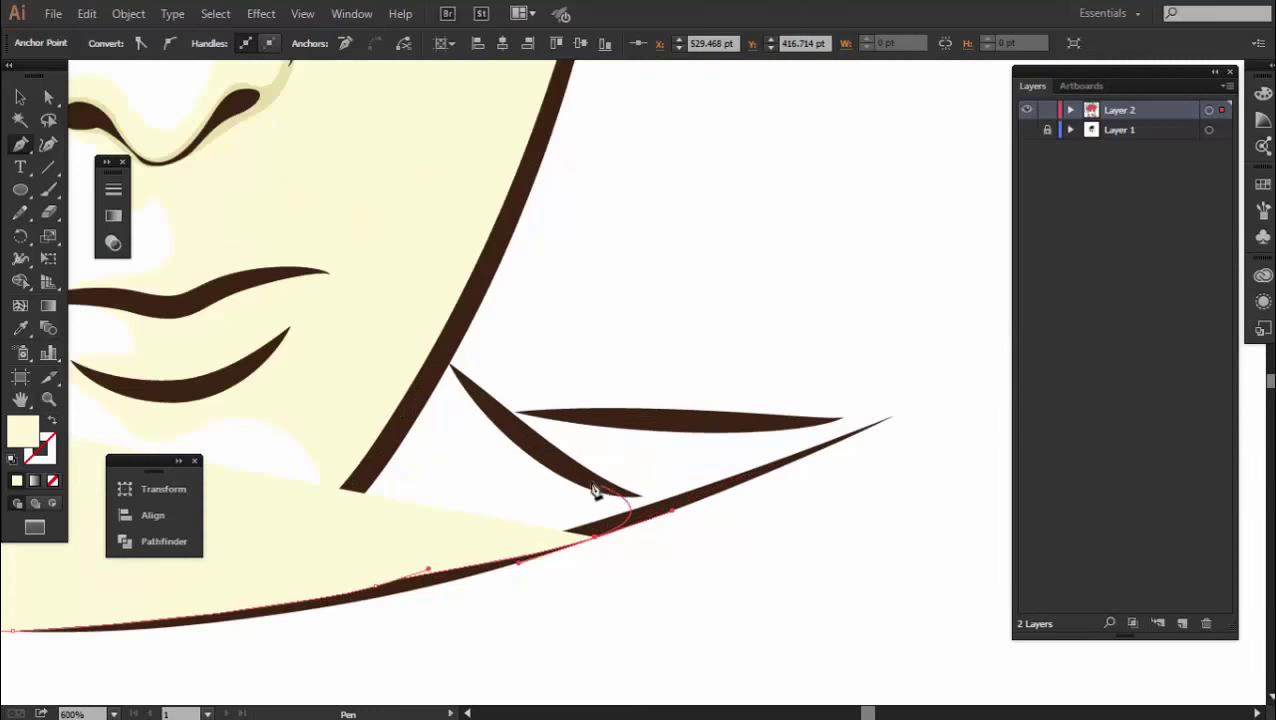
{"action": "left_click", "coordinate": [449, 366]}
{"action": "scroll", "coordinate": [243, 418], "scroll_direction": "up", "scroll_amount": 1}
{"action": "scroll", "coordinate": [243, 418], "scroll_direction": "left", "scroll_amount": 4}
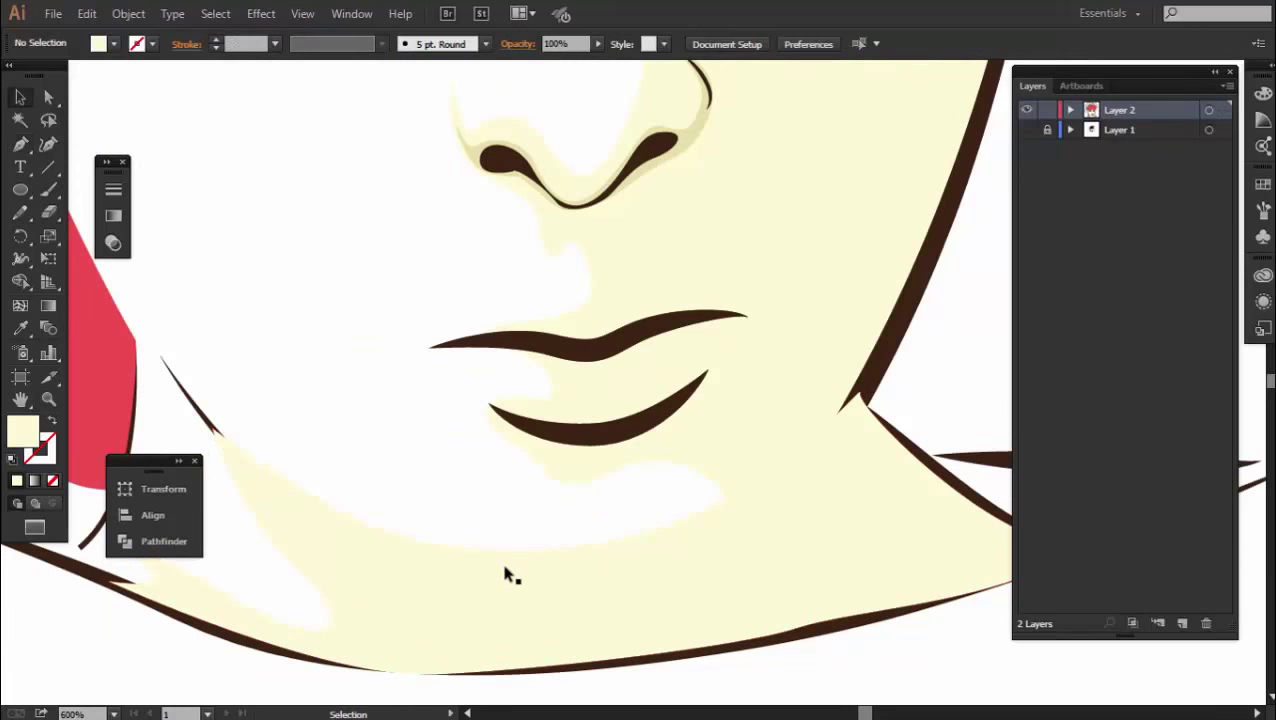
Give the small curve near the left chin an elliptical width profile at 4 pt
{"action": "key", "text": "ctrl+minus"}
{"action": "key", "text": "ctrl+minus"}
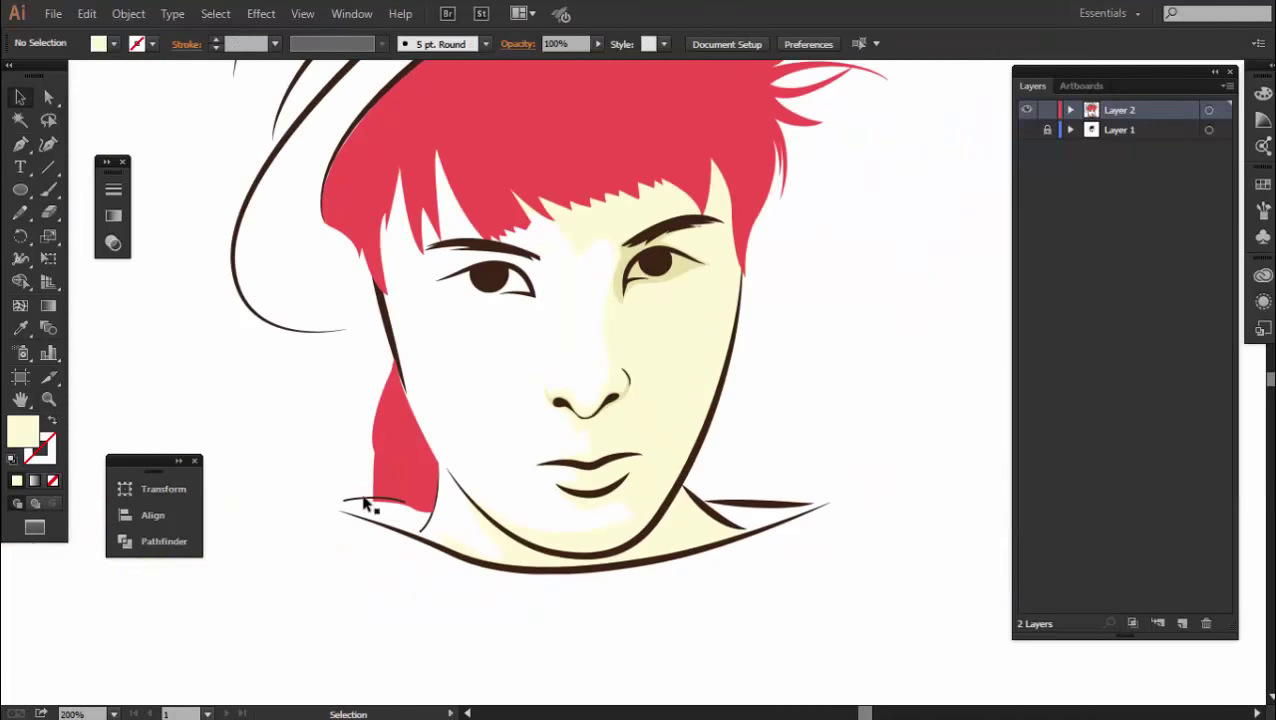
{"action": "left_click", "coordinate": [366, 505]}
{"action": "left_click", "coordinate": [300, 45]}
{"action": "left_click", "coordinate": [330, 108]}
{"action": "left_click", "coordinate": [274, 43]}
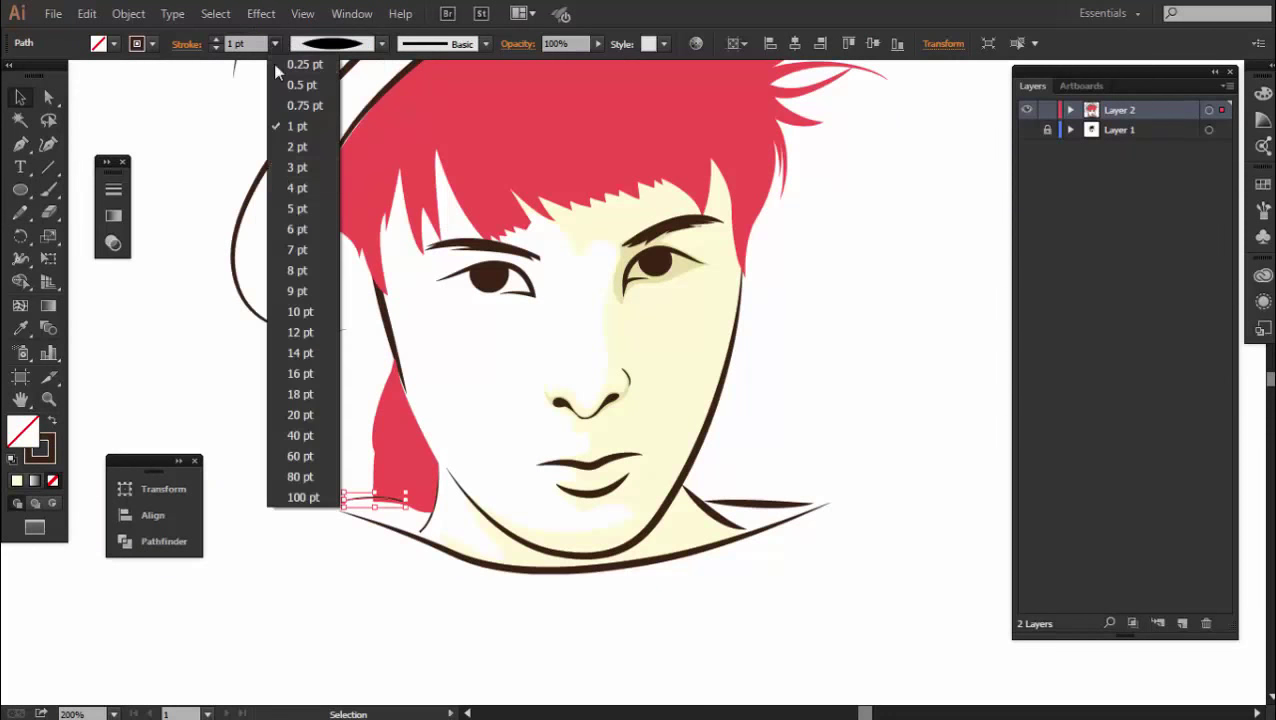
{"action": "left_click", "coordinate": [297, 190]}
{"action": "left_click", "coordinate": [368, 579]}
Expand the appearance of the chin curve and hair strand into filled shapes
{"action": "scroll", "coordinate": [397, 530], "scroll_direction": "up", "scroll_amount": 1}
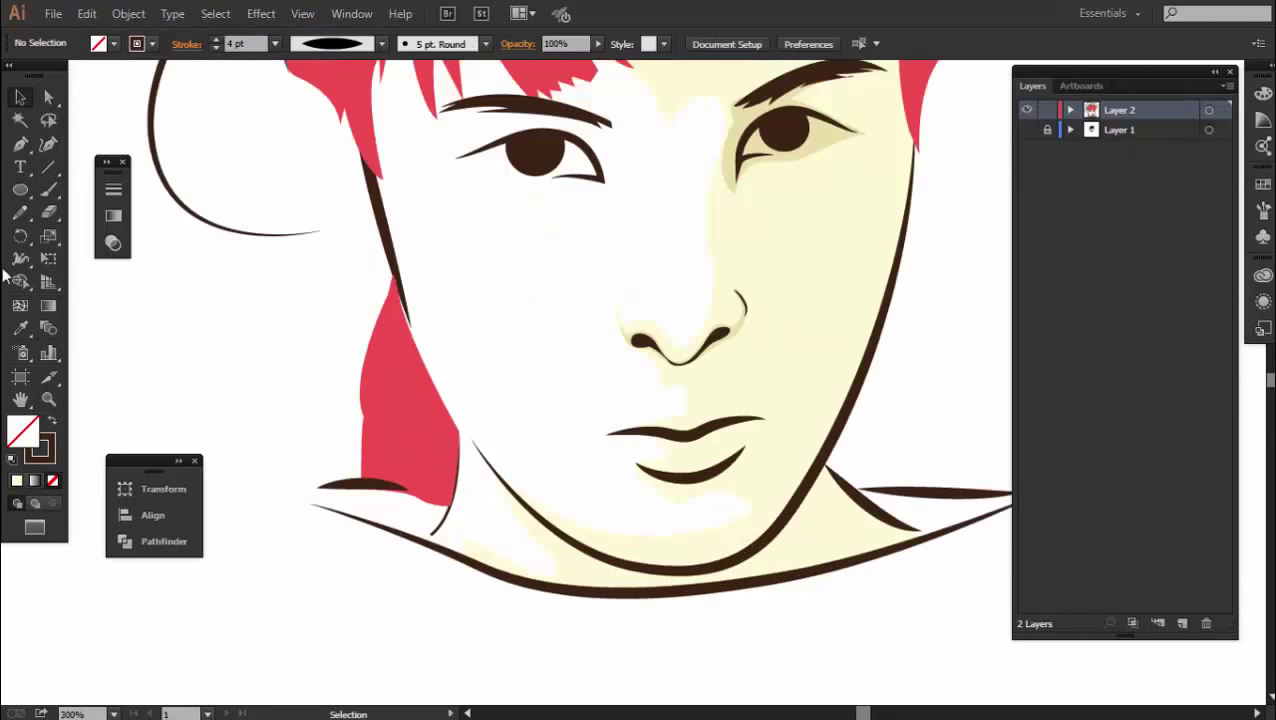
{"action": "left_click", "coordinate": [350, 490]}
{"action": "left_click", "coordinate": [385, 225], "text": "shift"}
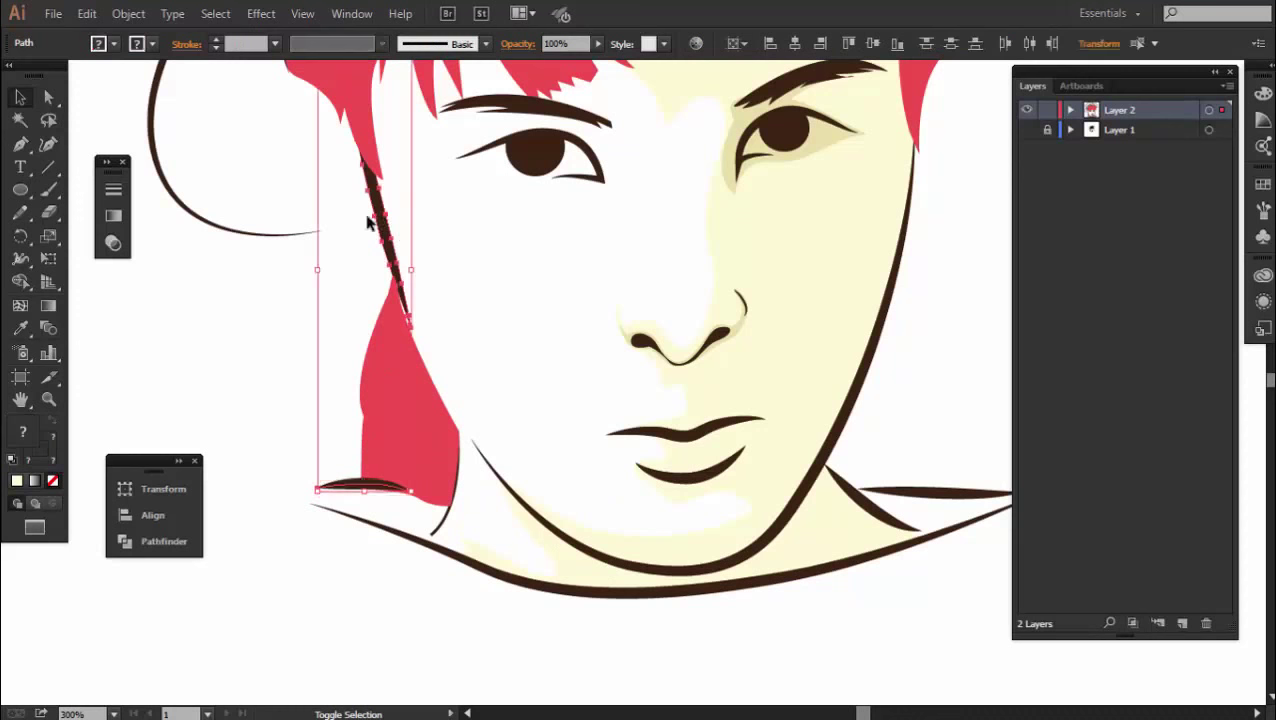
{"action": "left_click", "coordinate": [128, 13]}
{"action": "left_click", "coordinate": [240, 236]}
{"action": "left_click", "coordinate": [92, 328]}
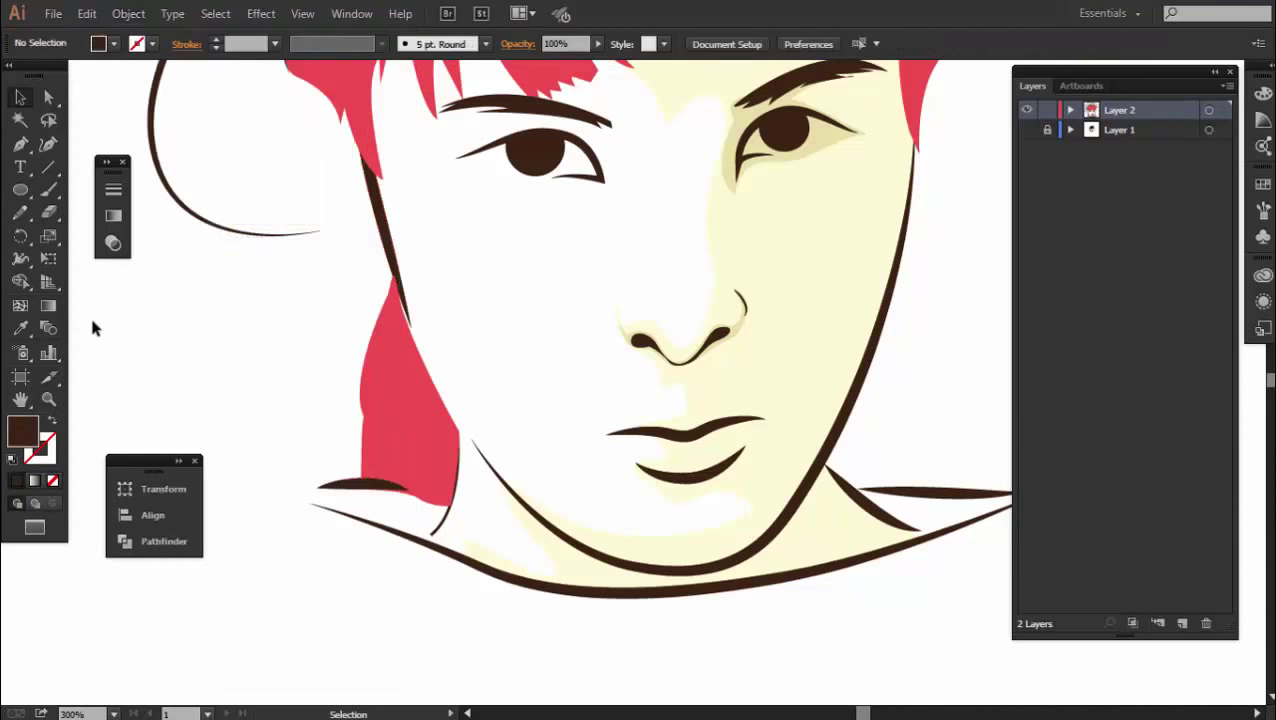
{"action": "left_click", "coordinate": [20, 145]}
{"action": "scroll", "coordinate": [570, 532], "scroll_direction": "down", "scroll_amount": 1}
Trace a closed lip outline around the upper and lower lips
{"action": "scroll", "coordinate": [655, 478], "scroll_direction": "up", "scroll_amount": 2}
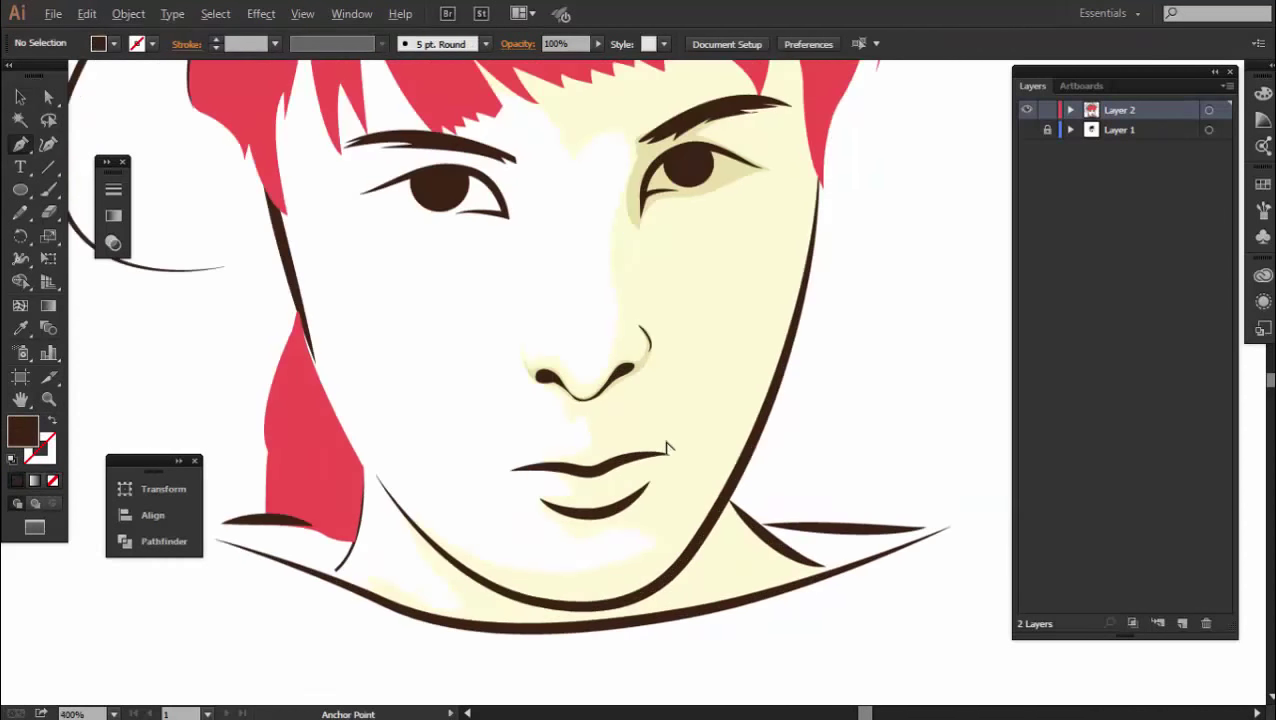
{"action": "scroll", "coordinate": [668, 448], "scroll_direction": "up", "scroll_amount": 1}
{"action": "scroll", "coordinate": [668, 451], "scroll_direction": "up", "scroll_amount": 1}
{"action": "left_click", "coordinate": [270, 462]}
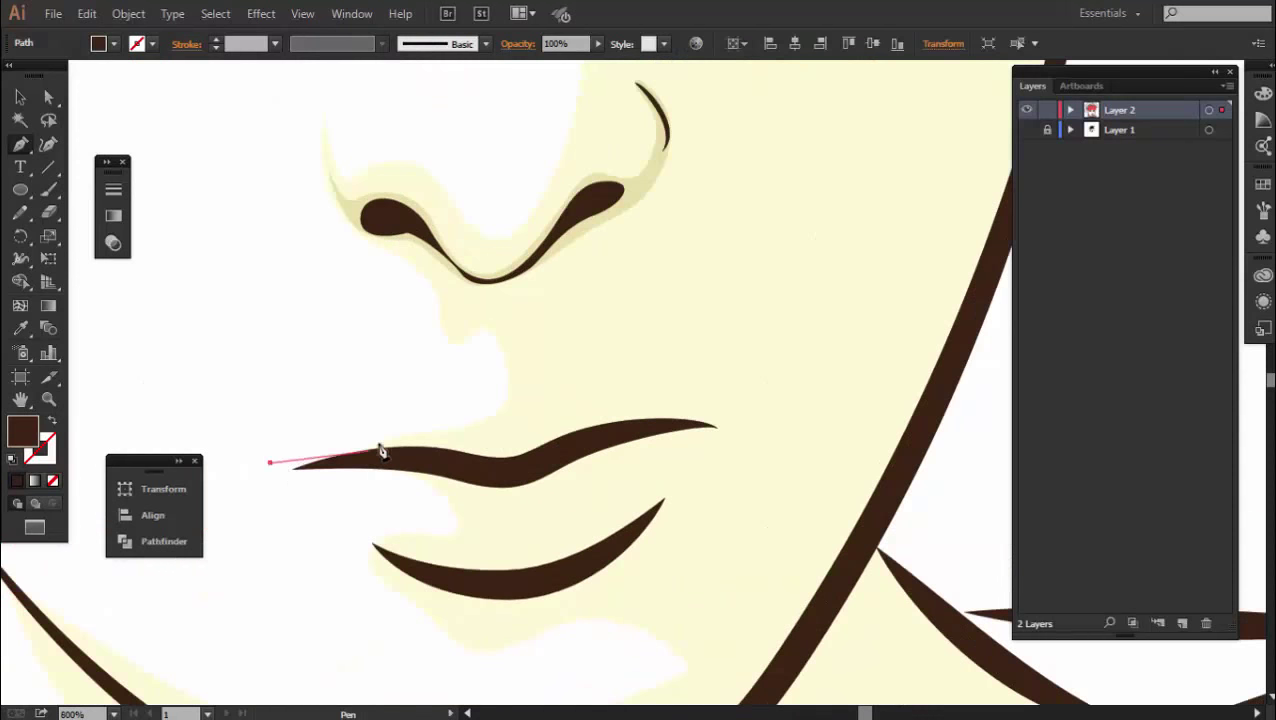
{"action": "left_click_drag", "start_coordinate": [503, 420], "coordinate": [512, 432]}
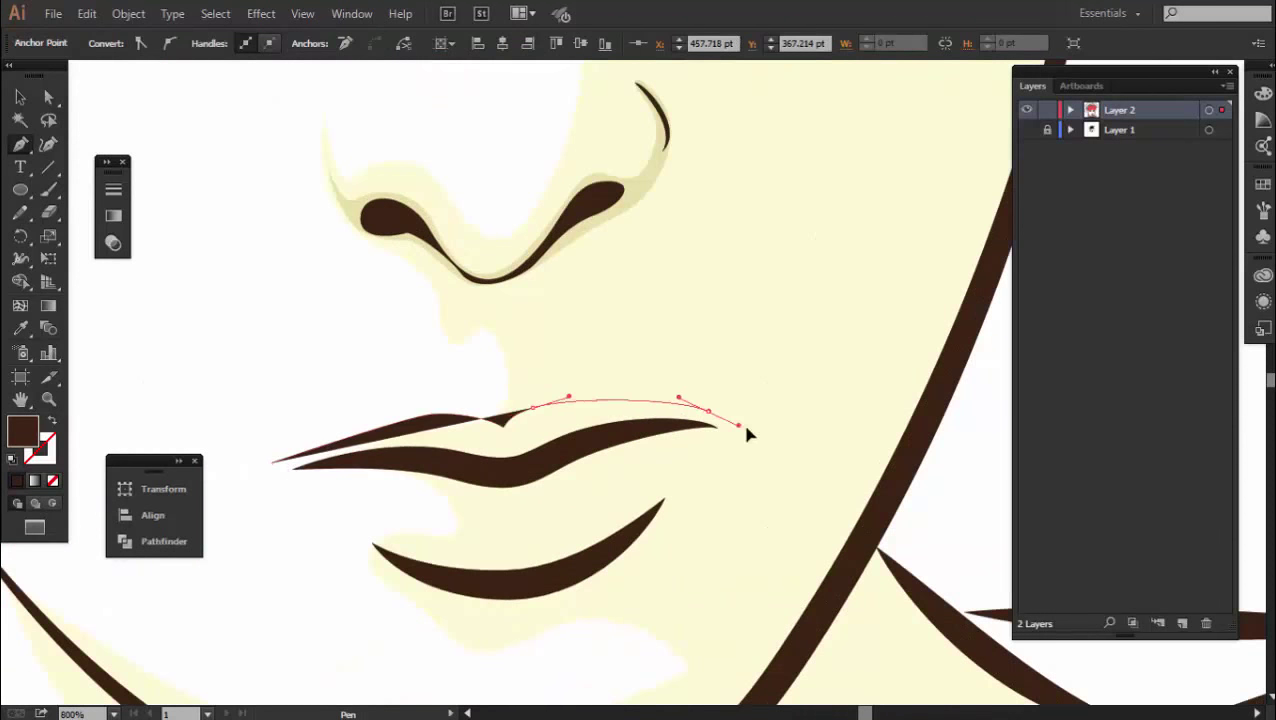
{"action": "key", "text": "ctrl+z"}
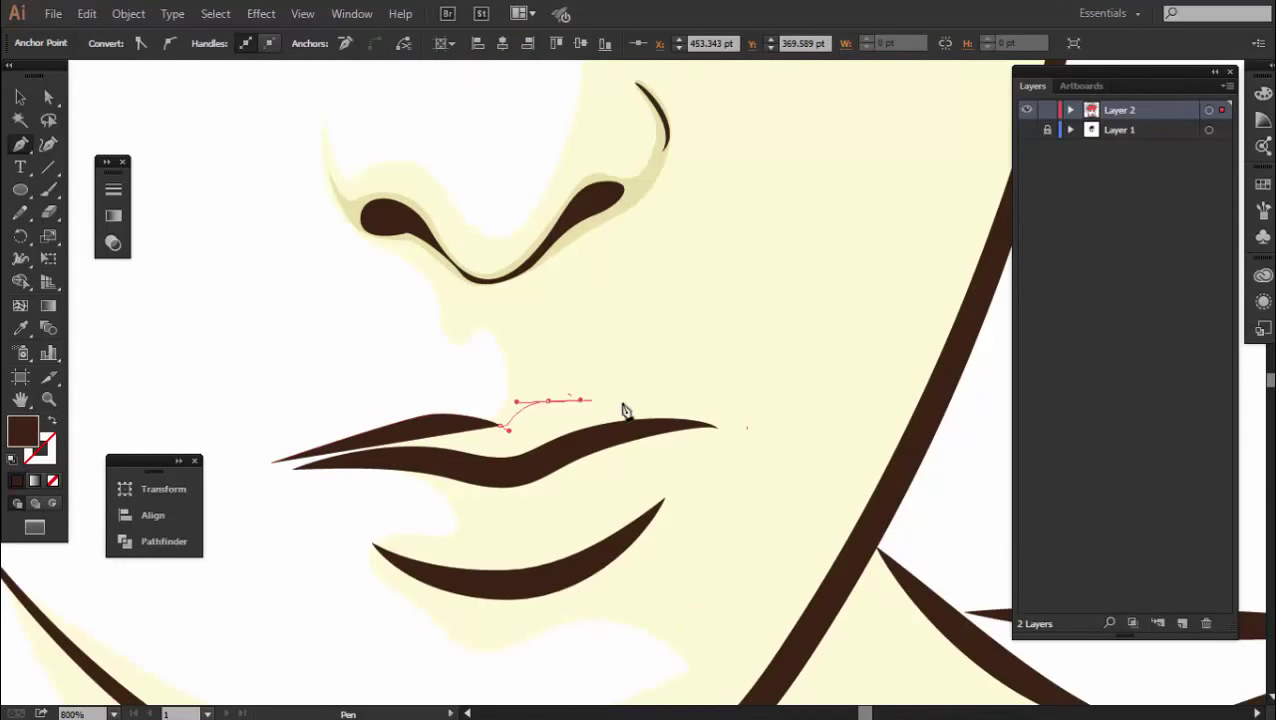
{"action": "left_click", "coordinate": [713, 425]}
{"action": "left_click_drag", "start_coordinate": [605, 548], "coordinate": [555, 570]}
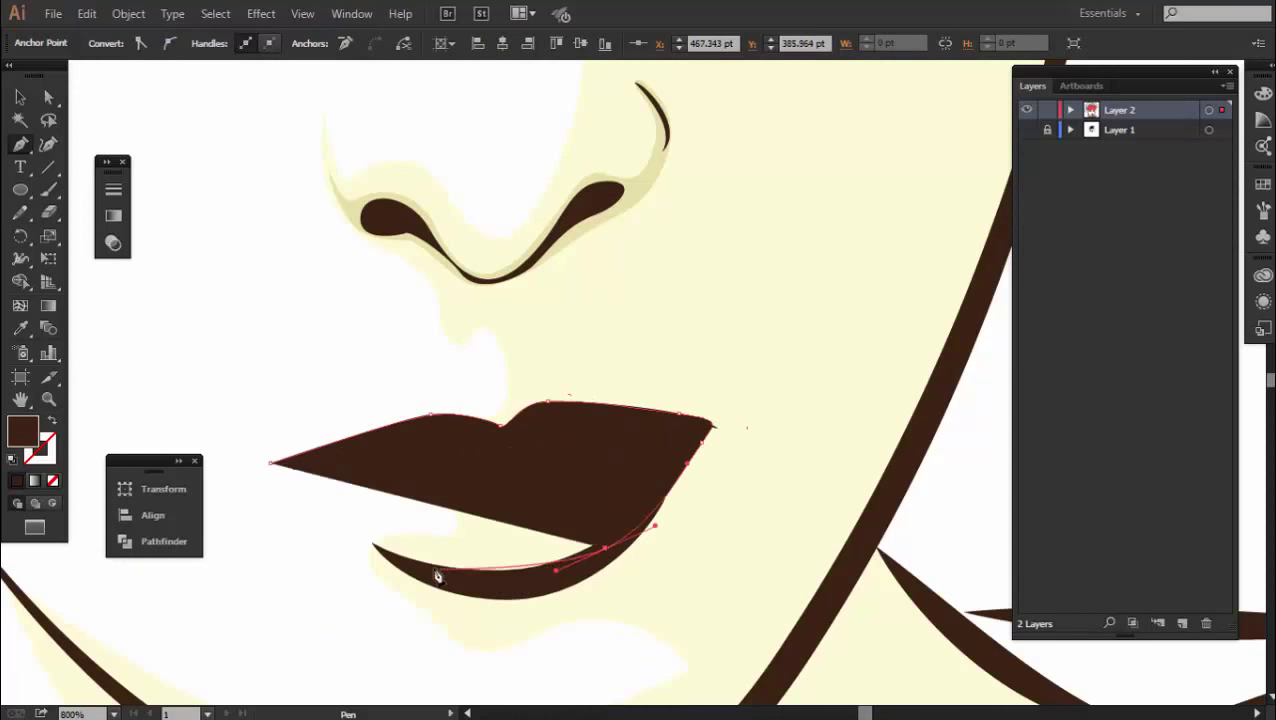
{"action": "left_click", "coordinate": [357, 535]}
{"action": "left_click_drag", "start_coordinate": [277, 492], "coordinate": [258, 485]}
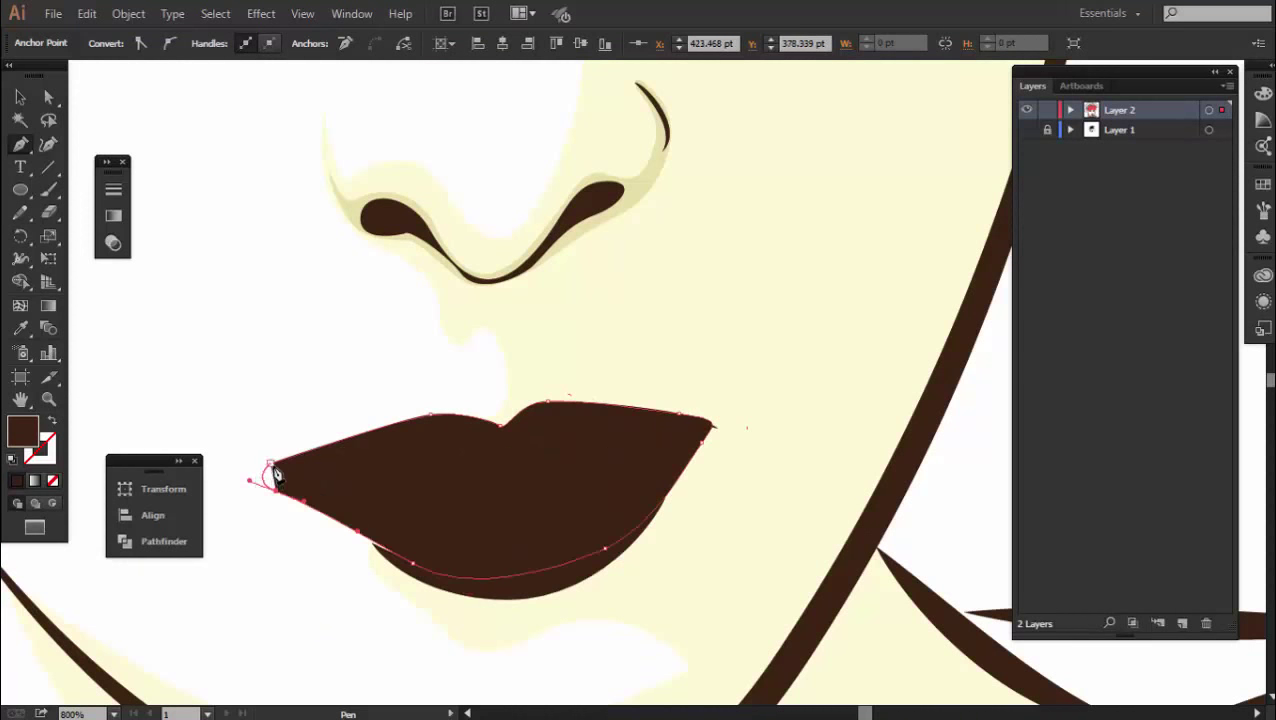
{"action": "left_click", "coordinate": [273, 470]}
Fill the lip shape pink (#f78990) and send it behind the dark mouth lines
{"action": "key", "text": "v"}
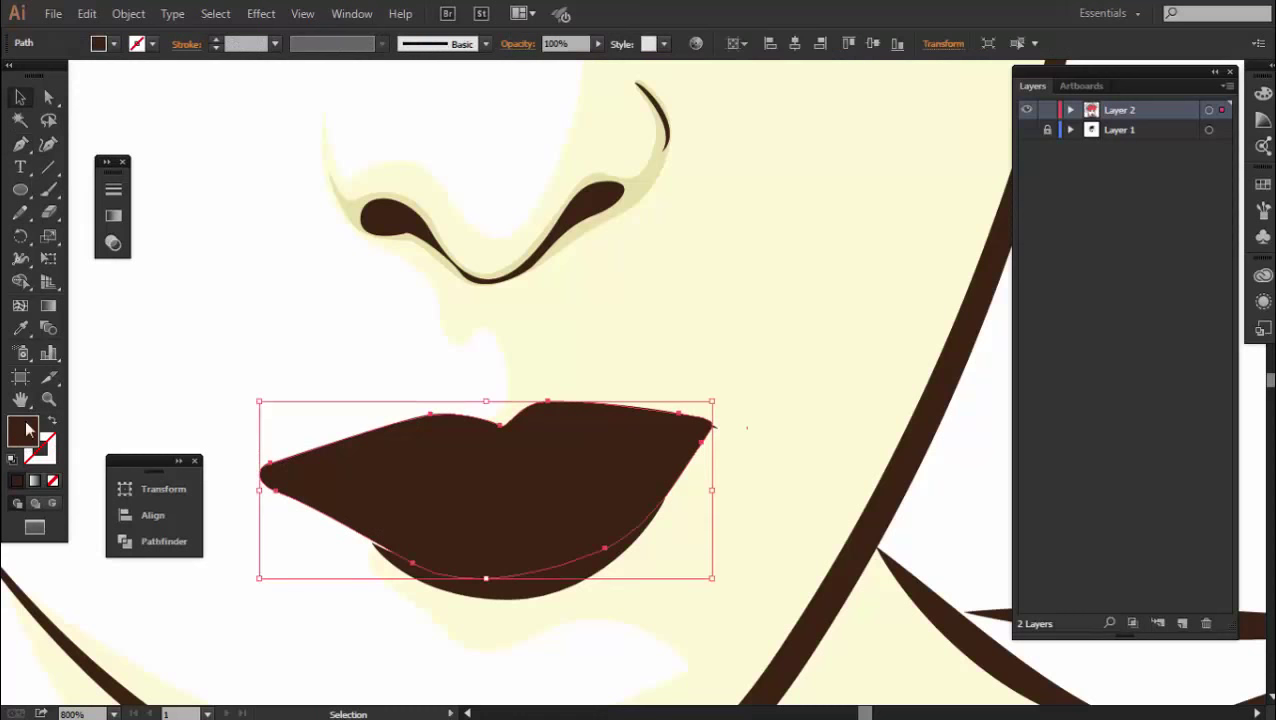
{"action": "double_click", "coordinate": [27, 430]}
{"action": "left_click", "coordinate": [1072, 241]}
{"action": "left_click_drag", "start_coordinate": [940, 250], "coordinate": [913, 244]}
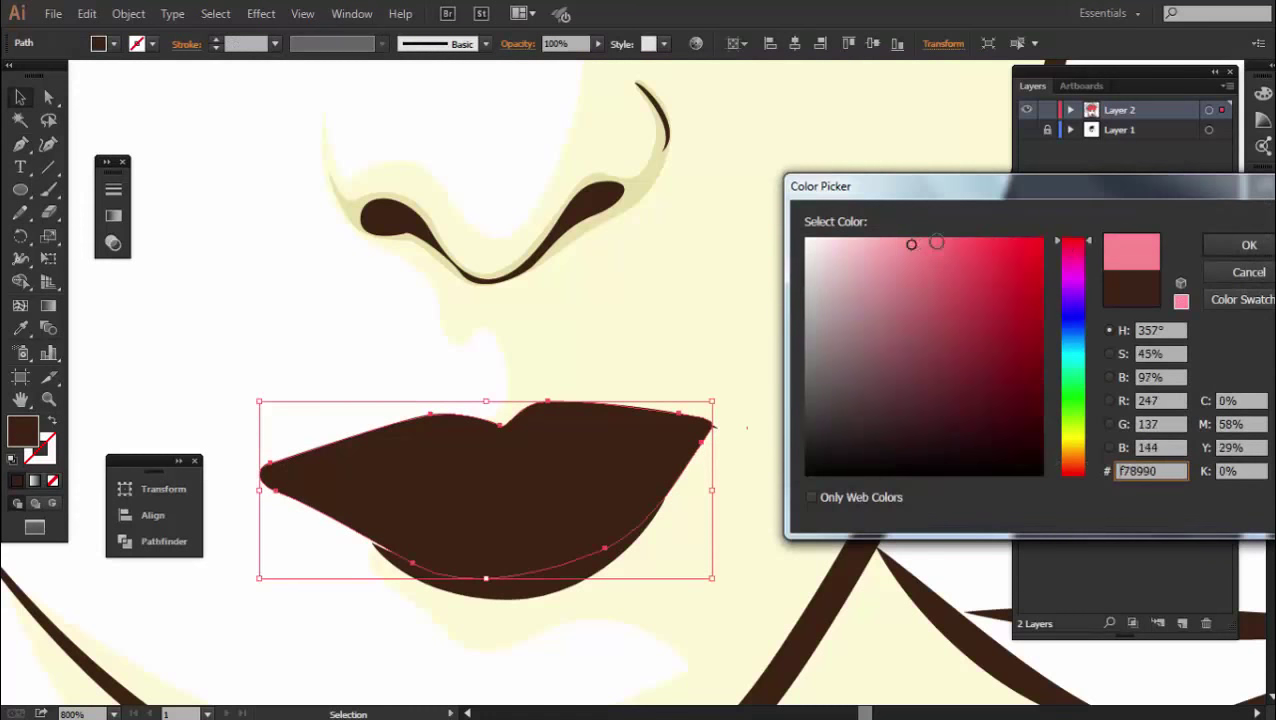
{"action": "left_click", "coordinate": [1249, 245]}
{"action": "key", "text": "ctrl+bracketleft"}
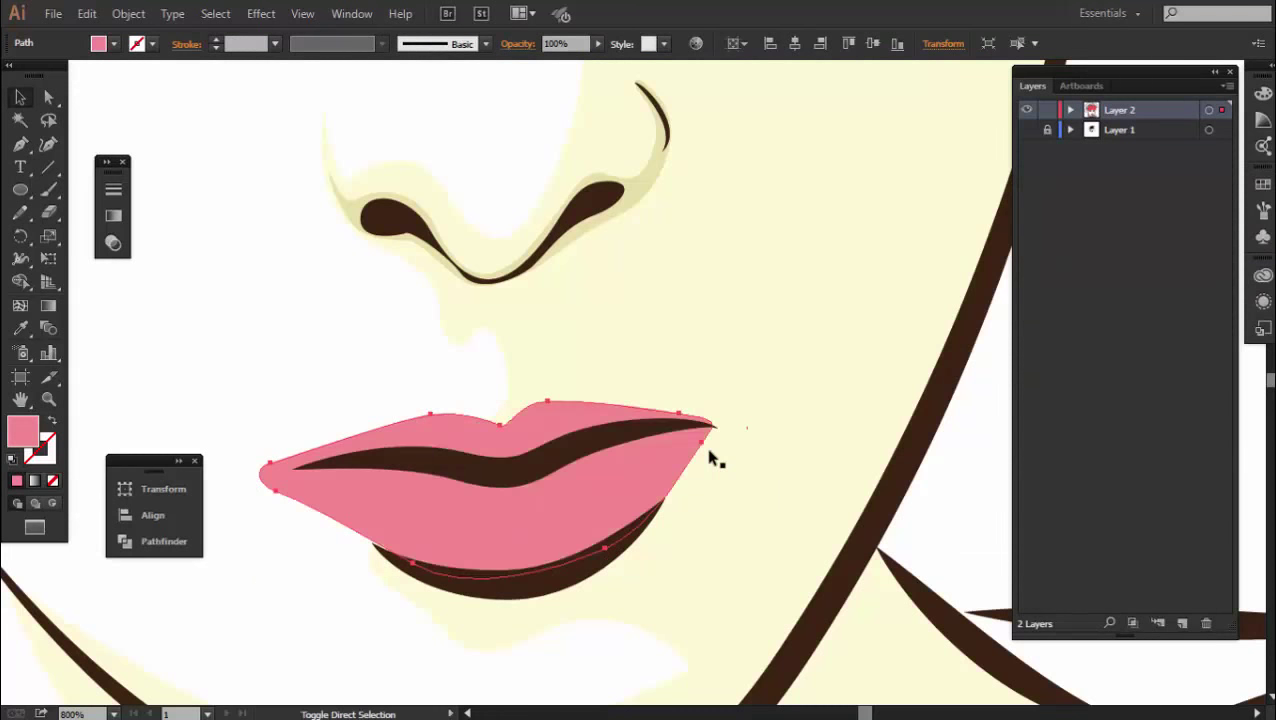
{"action": "left_click", "coordinate": [710, 458]}
Scale the dark lower-lip line vertically to flatten it
{"action": "scroll", "coordinate": [703, 541], "scroll_direction": "down", "scroll_amount": 4}
{"action": "scroll", "coordinate": [684, 578], "scroll_direction": "up", "scroll_amount": 1}
{"action": "scroll", "coordinate": [645, 597], "scroll_direction": "up", "scroll_amount": 1}
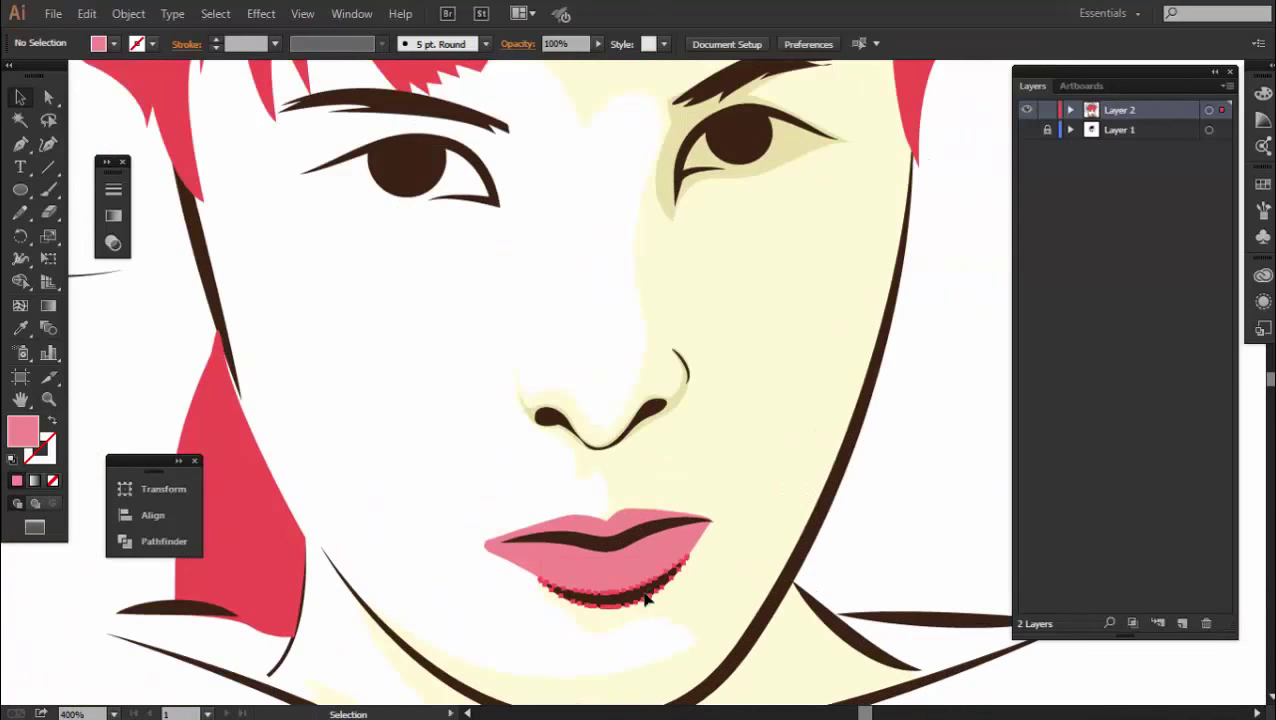
{"action": "left_click", "coordinate": [645, 597]}
{"action": "scroll", "coordinate": [645, 597], "scroll_direction": "up", "scroll_amount": 1}
{"action": "left_click_drag", "start_coordinate": [597, 617], "coordinate": [598, 578]}
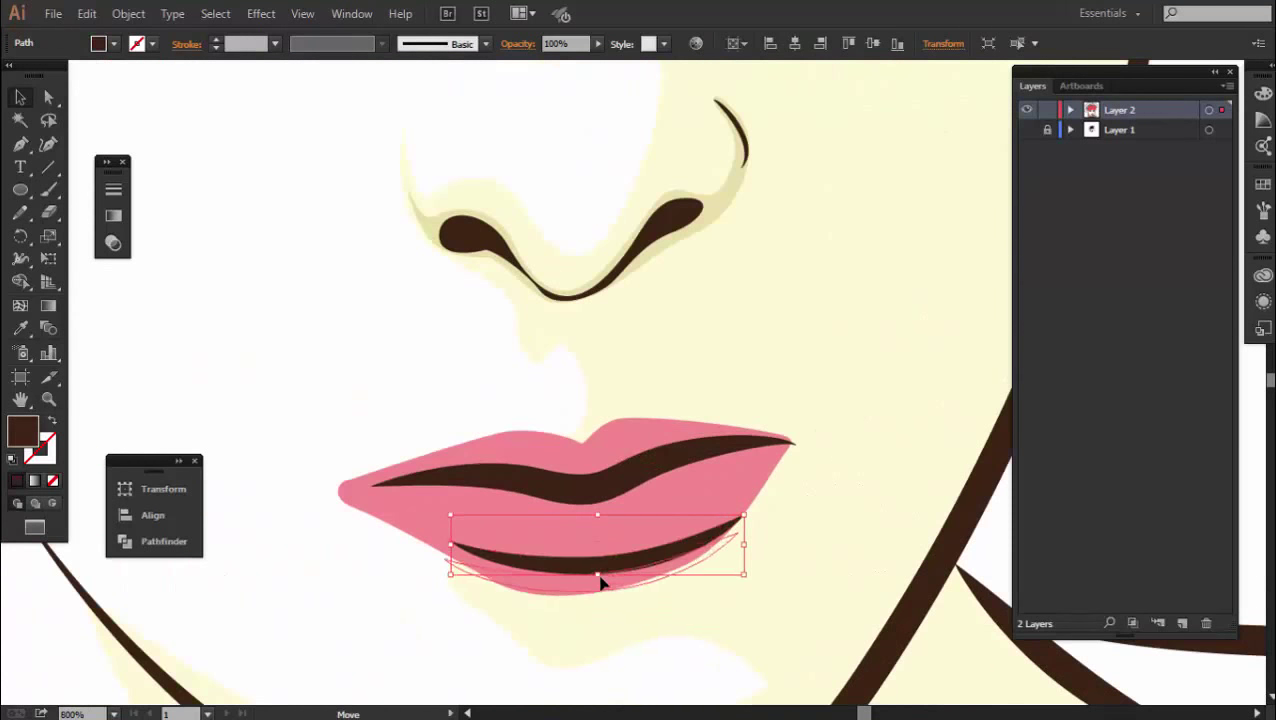
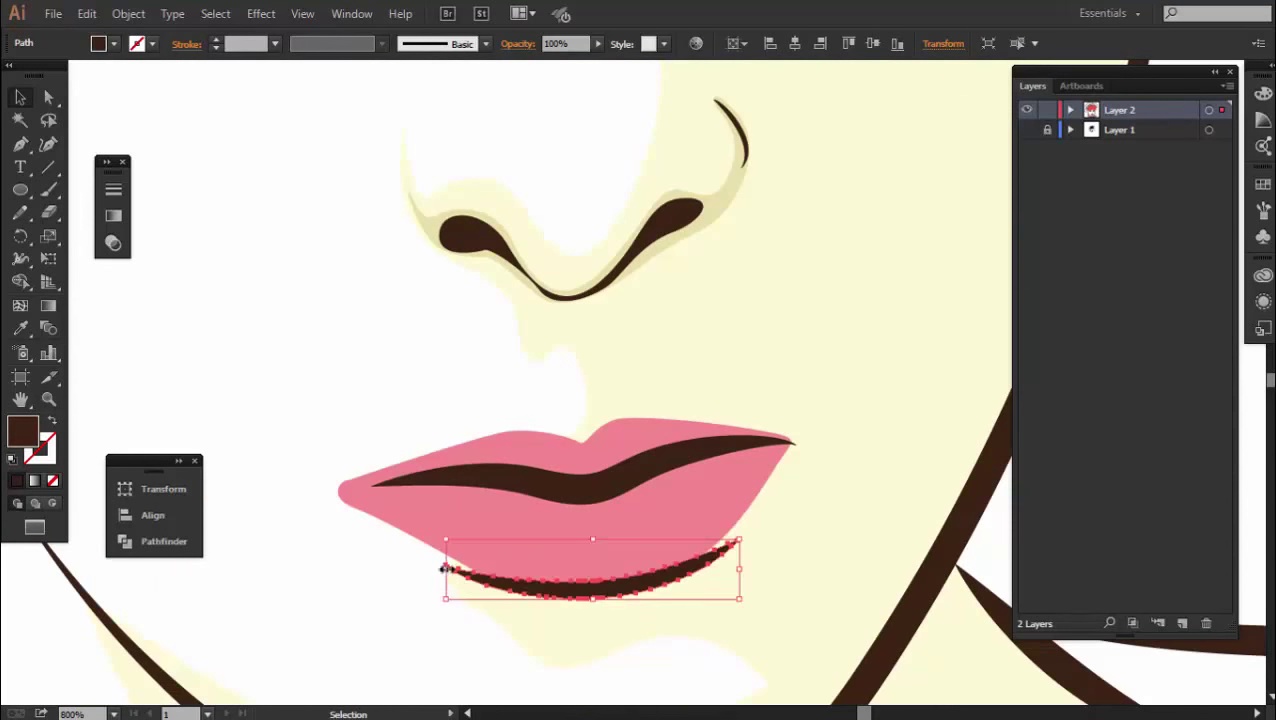
Narrow the dark lower-lip shading shape from both sides and deselect it
{"action": "left_click_drag", "start_coordinate": [444, 568], "coordinate": [465, 568]}
{"action": "left_click_drag", "start_coordinate": [740, 569], "coordinate": [720, 567]}
{"action": "key", "text": "ctrl+shift+a"}
{"action": "key", "text": "ctrl+1"}
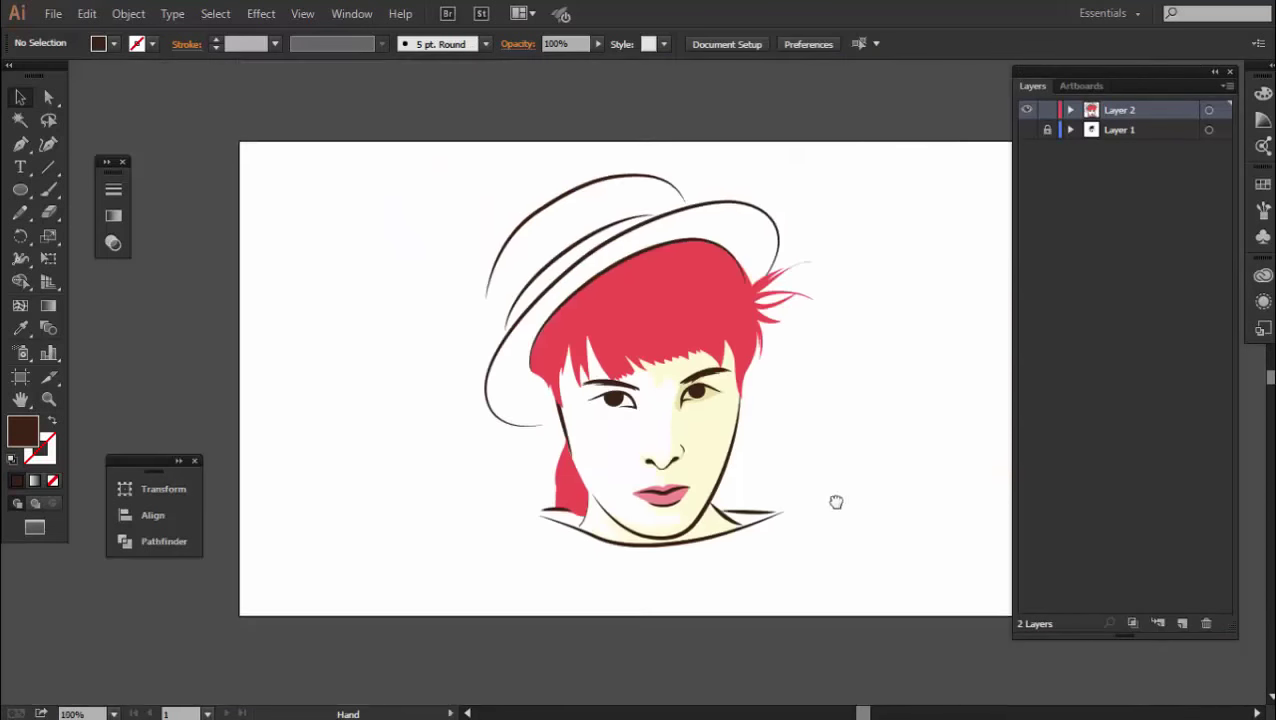
{"action": "key", "text": "ctrl+plus"}
{"action": "key", "text": "ctrl+plus"}
{"action": "key", "text": "ctrl+plus"}
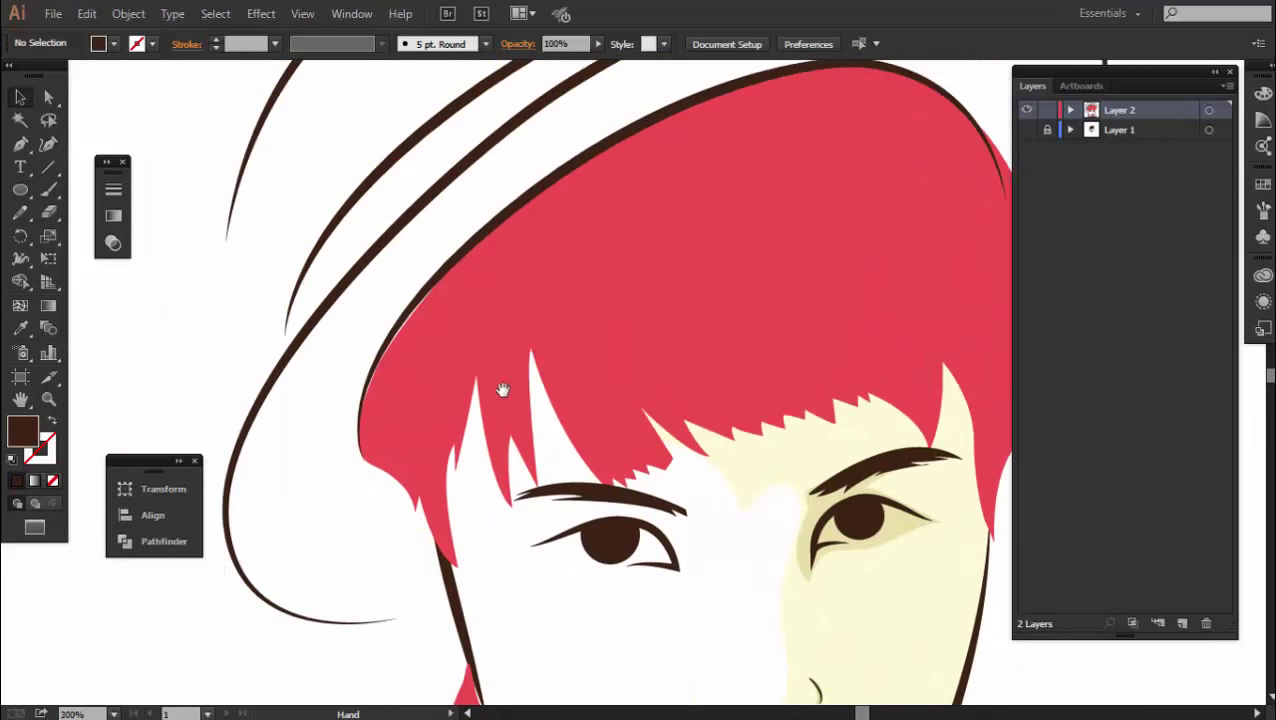
{"action": "scroll", "coordinate": [502, 390], "scroll_direction": "down", "scroll_amount": 1}
Draw the hat crown outline with the Pen tool, from the brim's left end, over the top and back
{"action": "left_click", "coordinate": [21, 145]}
{"action": "left_click_drag", "start_coordinate": [551, 174], "coordinate": [526, 334]}
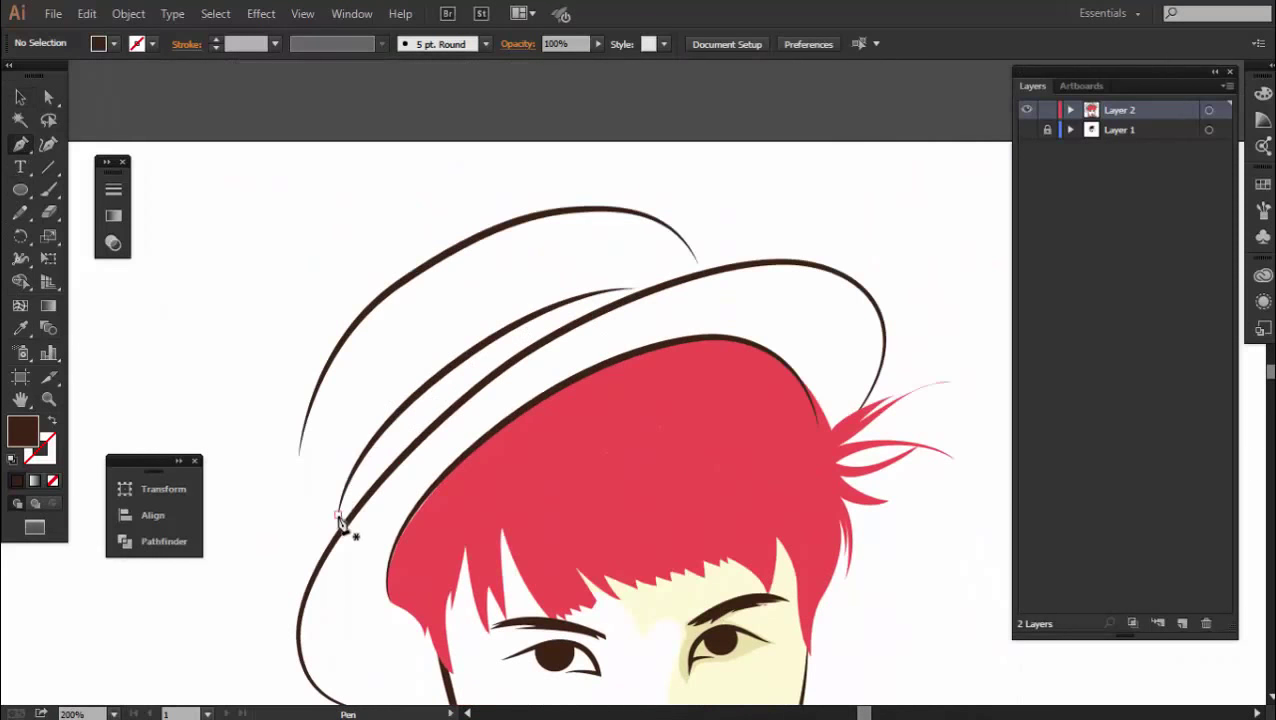
{"action": "left_click_drag", "start_coordinate": [337, 521], "coordinate": [312, 478]}
{"action": "left_click", "coordinate": [300, 458]}
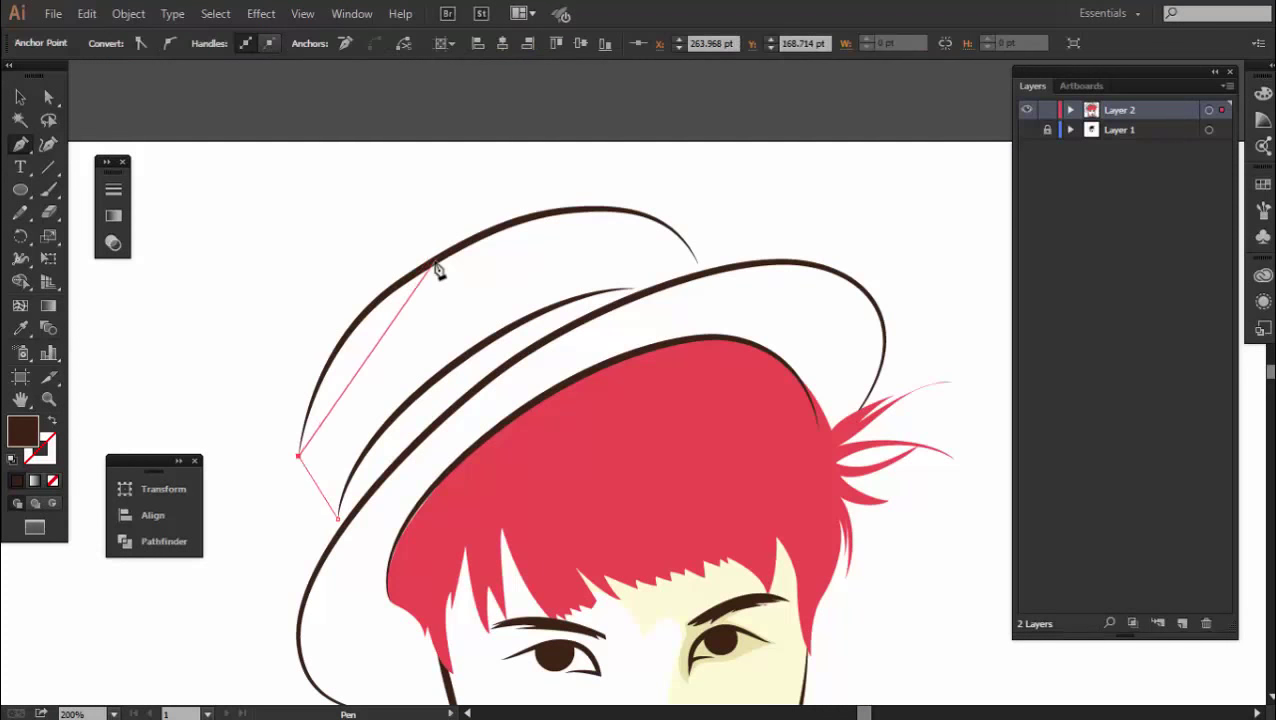
{"action": "left_click_drag", "start_coordinate": [434, 262], "coordinate": [567, 180]}
{"action": "left_click", "coordinate": [651, 216]}
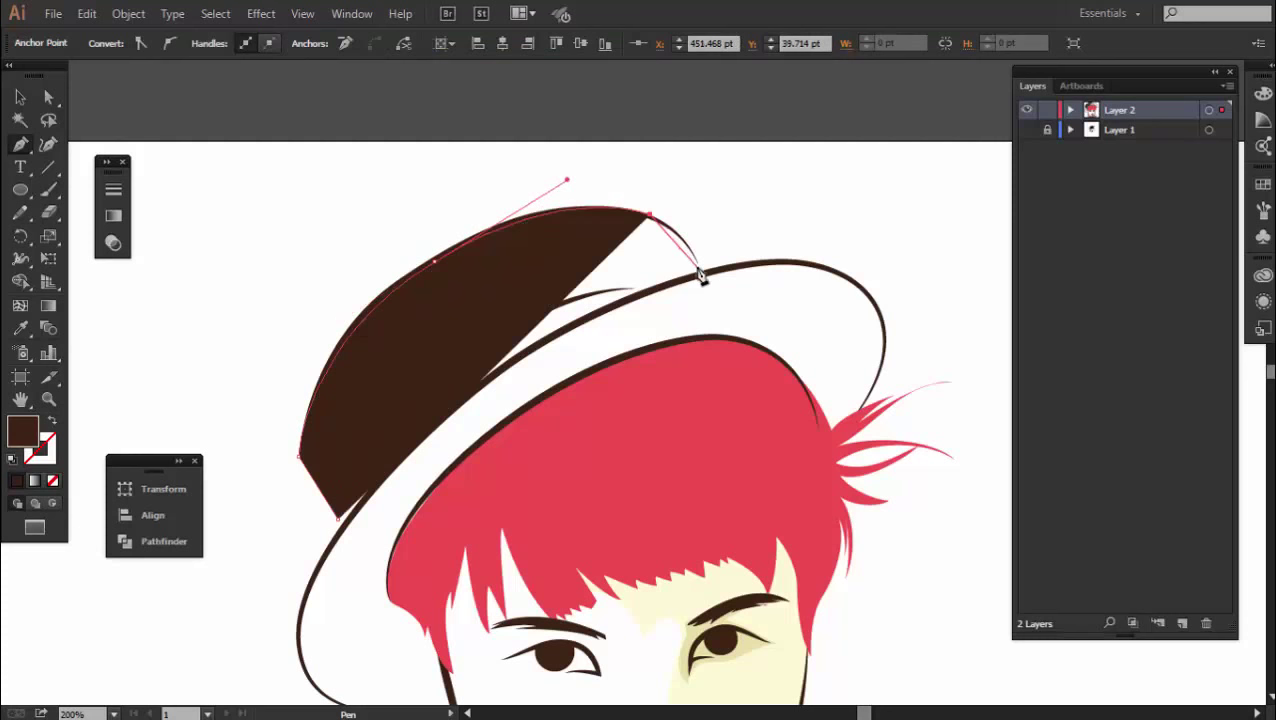
{"action": "left_click_drag", "start_coordinate": [698, 269], "coordinate": [628, 295]}
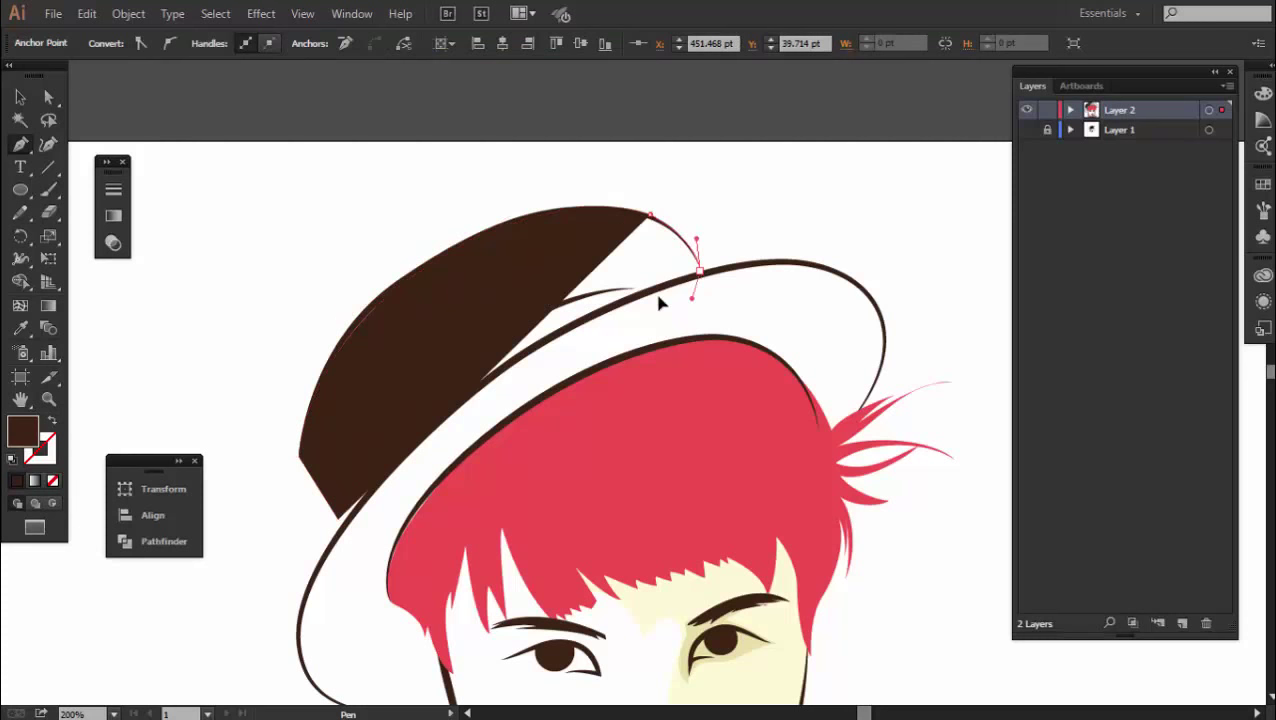
{"action": "left_click_drag", "start_coordinate": [355, 513], "coordinate": [298, 628]}
{"action": "left_click", "coordinate": [342, 533]}
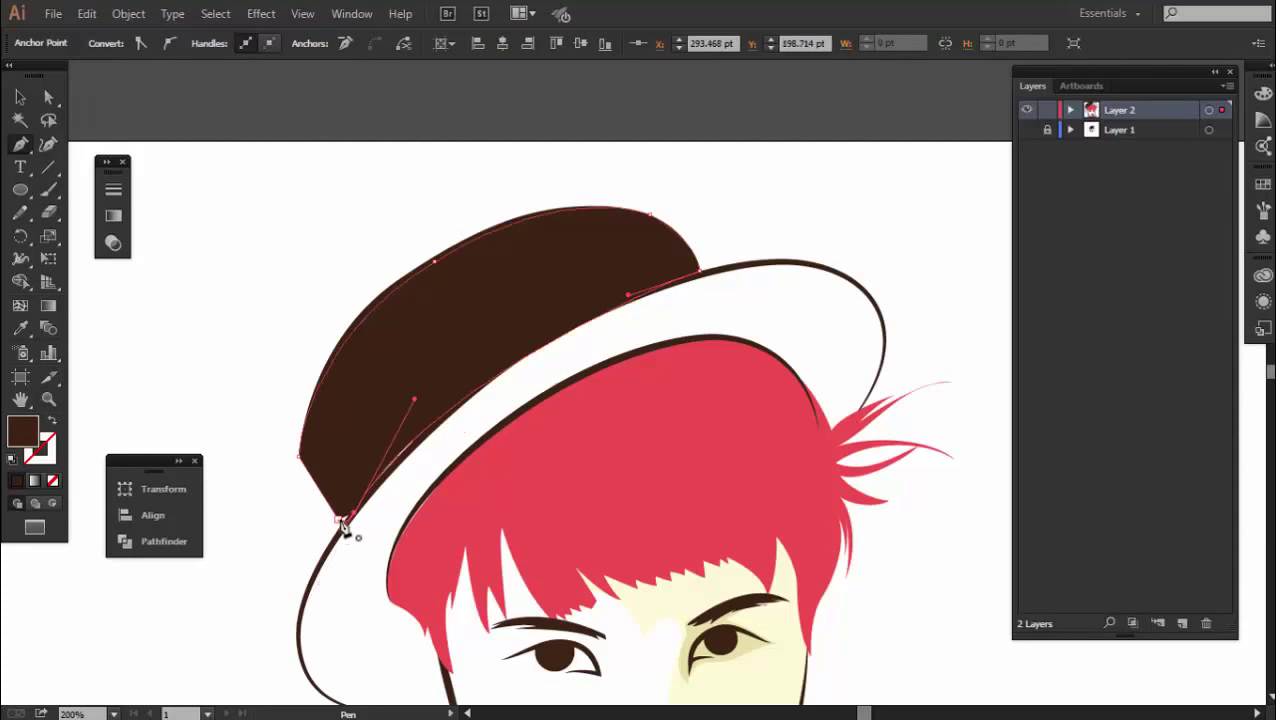
Fill the new crown shape with light green, then fit the artboard in view
{"action": "key", "text": "v"}
{"action": "left_click", "coordinate": [436, 373]}
{"action": "double_click", "coordinate": [36, 440]}
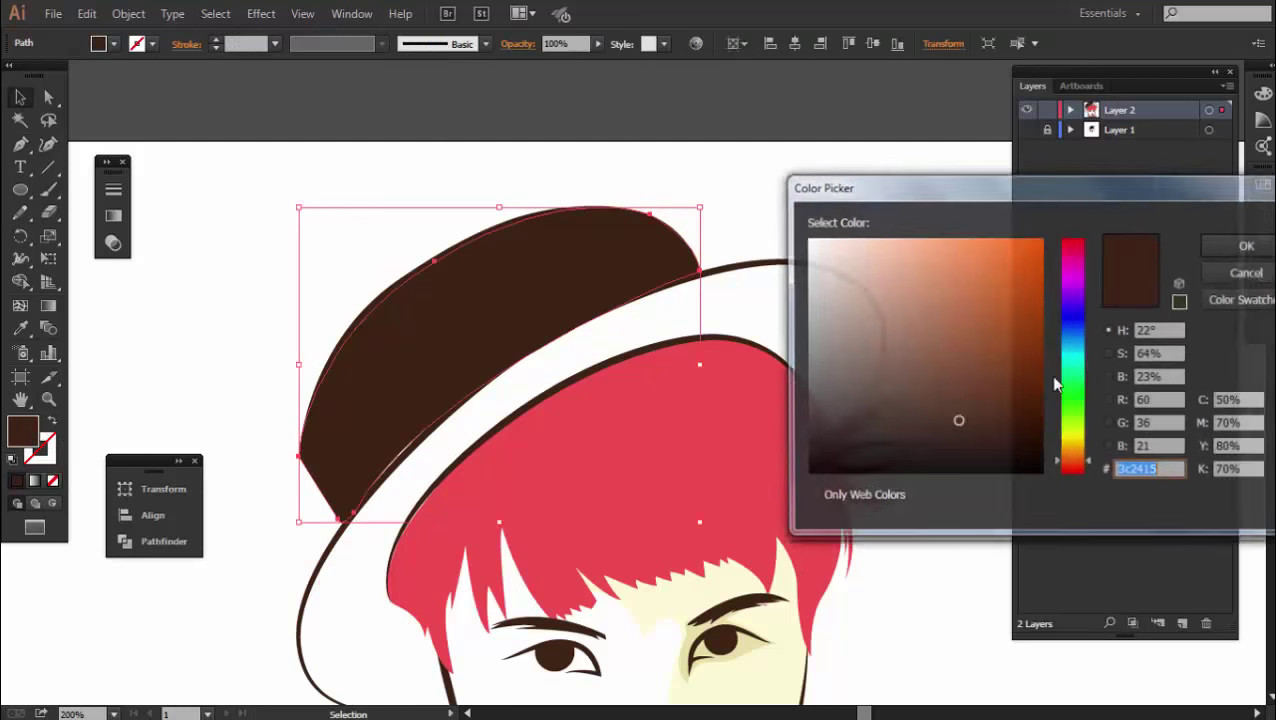
{"action": "left_click_drag", "start_coordinate": [1082, 427], "coordinate": [1080, 402]}
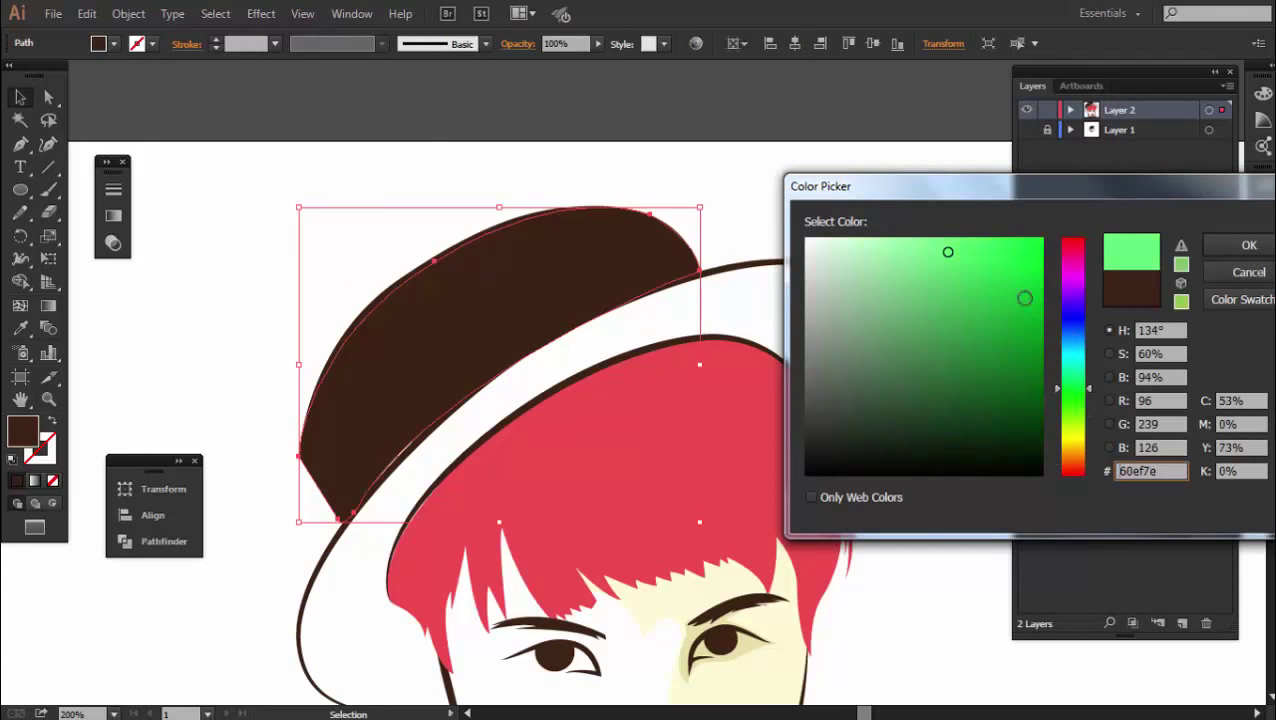
{"action": "left_click", "coordinate": [1249, 245]}
{"action": "left_click", "coordinate": [652, 371]}
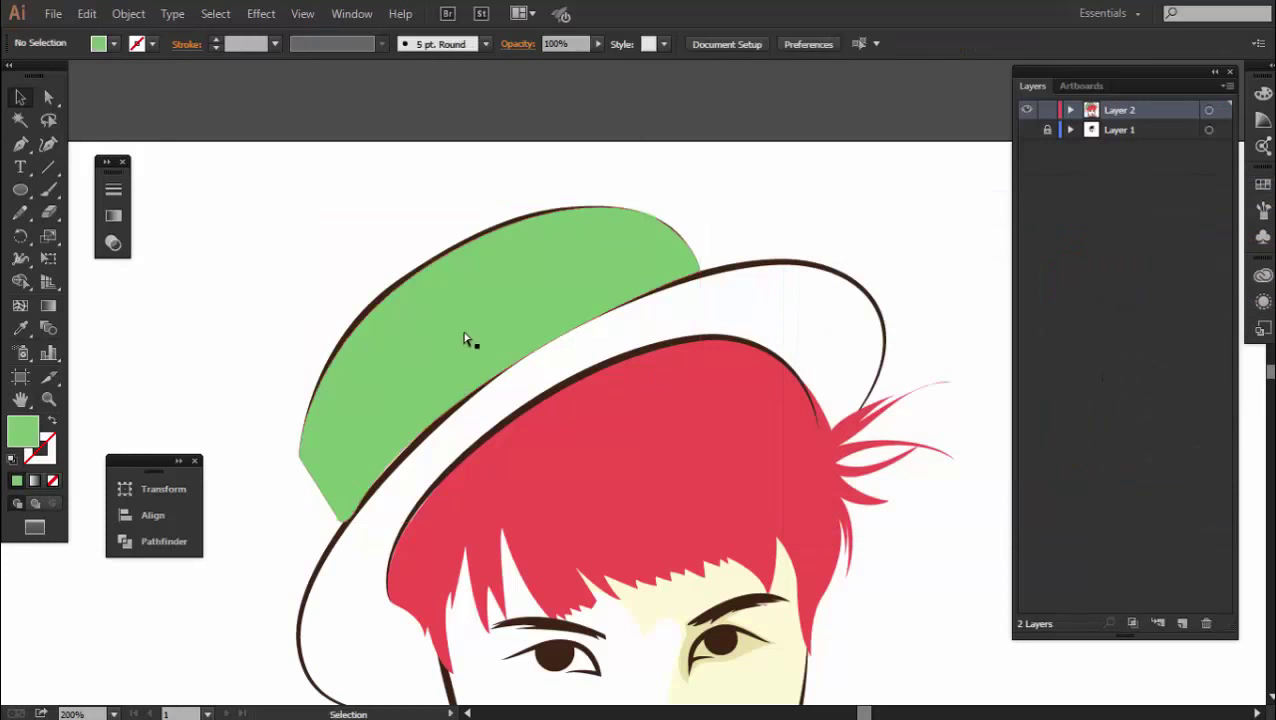
{"action": "left_click", "coordinate": [466, 338], "text": "ctrl"}
{"action": "key", "text": "ctrl+shift+a"}
{"action": "key", "text": "ctrl+0"}
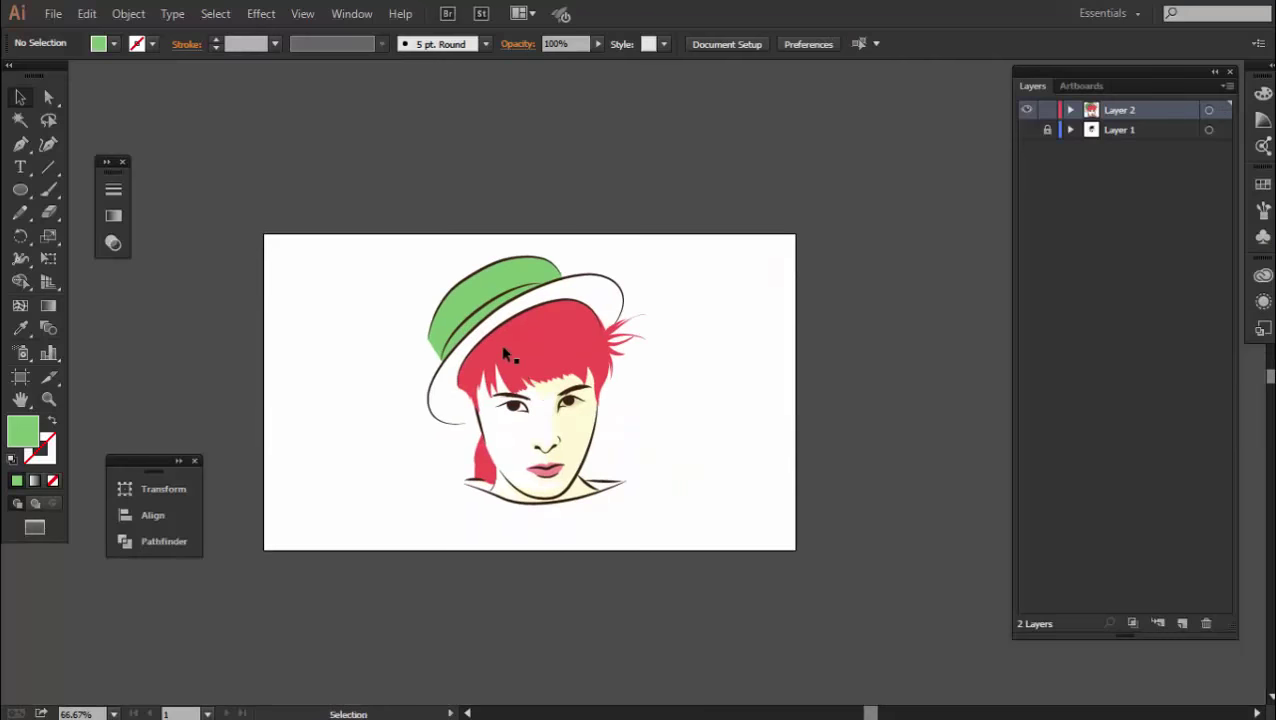
{"action": "scroll", "coordinate": [507, 353], "scroll_direction": "up", "scroll_amount": 3}
Start the brim outline at its right tip and curve it along the top edge to the crown
{"action": "scroll", "coordinate": [723, 362], "scroll_direction": "up", "scroll_amount": 2}
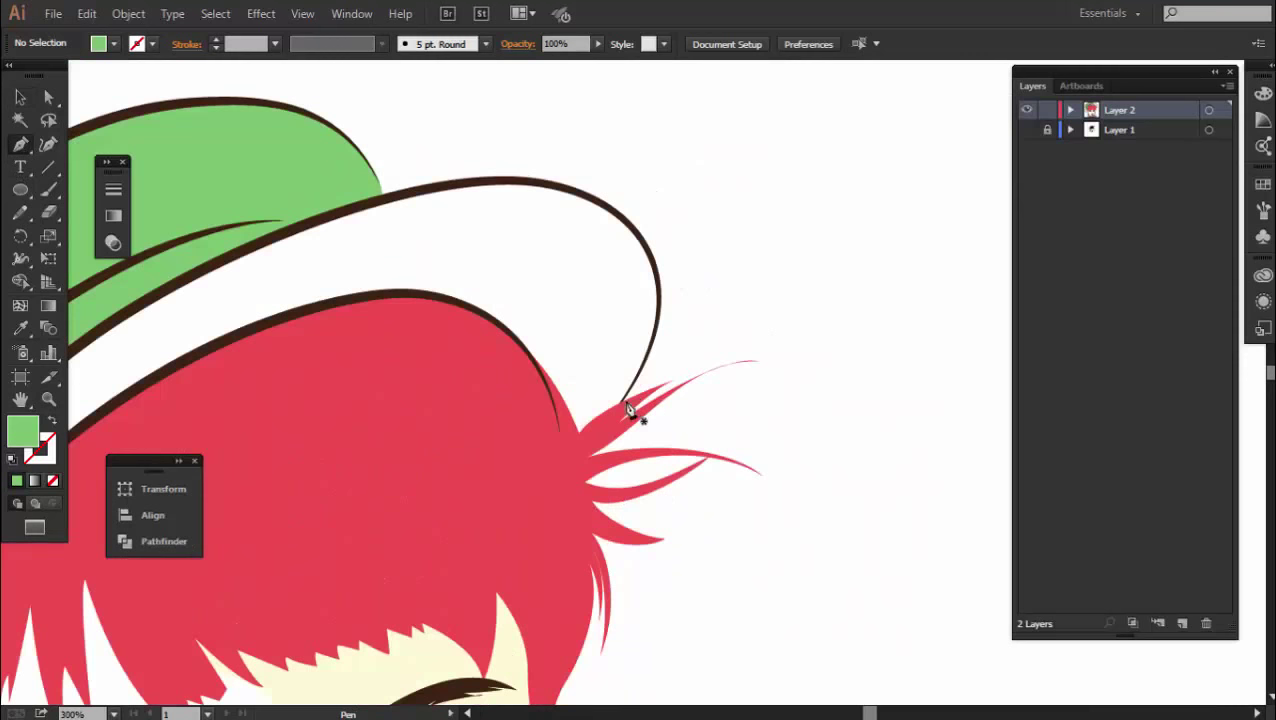
{"action": "left_click", "coordinate": [623, 401]}
{"action": "left_click_drag", "start_coordinate": [655, 236], "coordinate": [651, 216]}
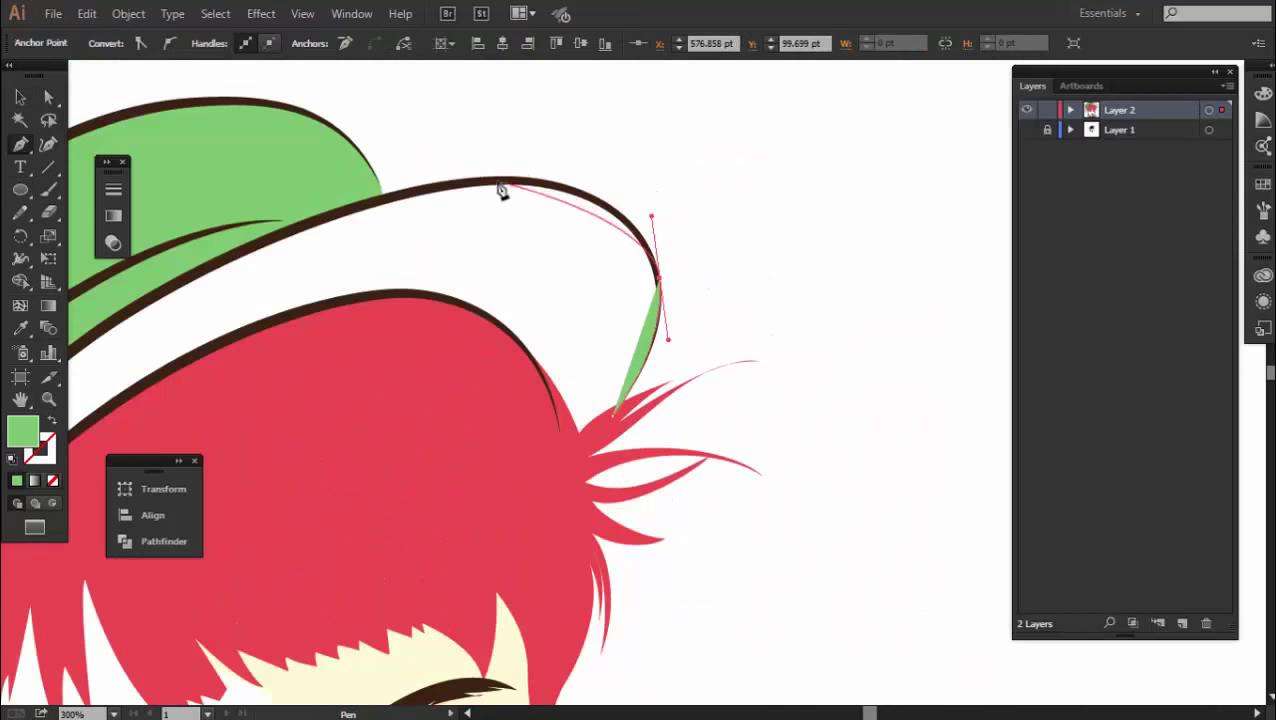
{"action": "left_click", "coordinate": [390, 200]}
{"action": "scroll", "coordinate": [470, 250], "scroll_direction": "left", "scroll_amount": 5}
{"action": "scroll", "coordinate": [566, 262], "scroll_direction": "down", "scroll_amount": 2}
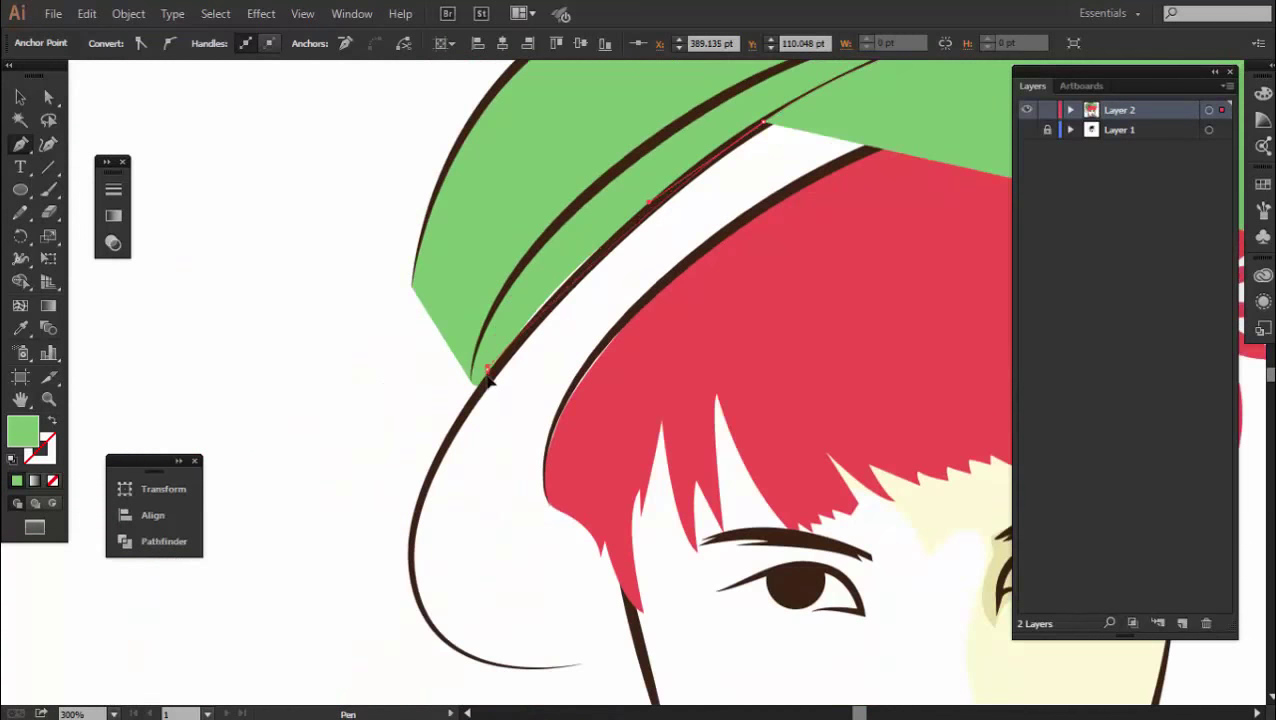
{"action": "scroll", "coordinate": [428, 475], "scroll_direction": "down", "scroll_amount": 3}
{"action": "scroll", "coordinate": [460, 450], "scroll_direction": "left", "scroll_amount": 2}
Continue the brim outline around its left curve and bottom, closing it at the start point
{"action": "left_click", "coordinate": [488, 414]}
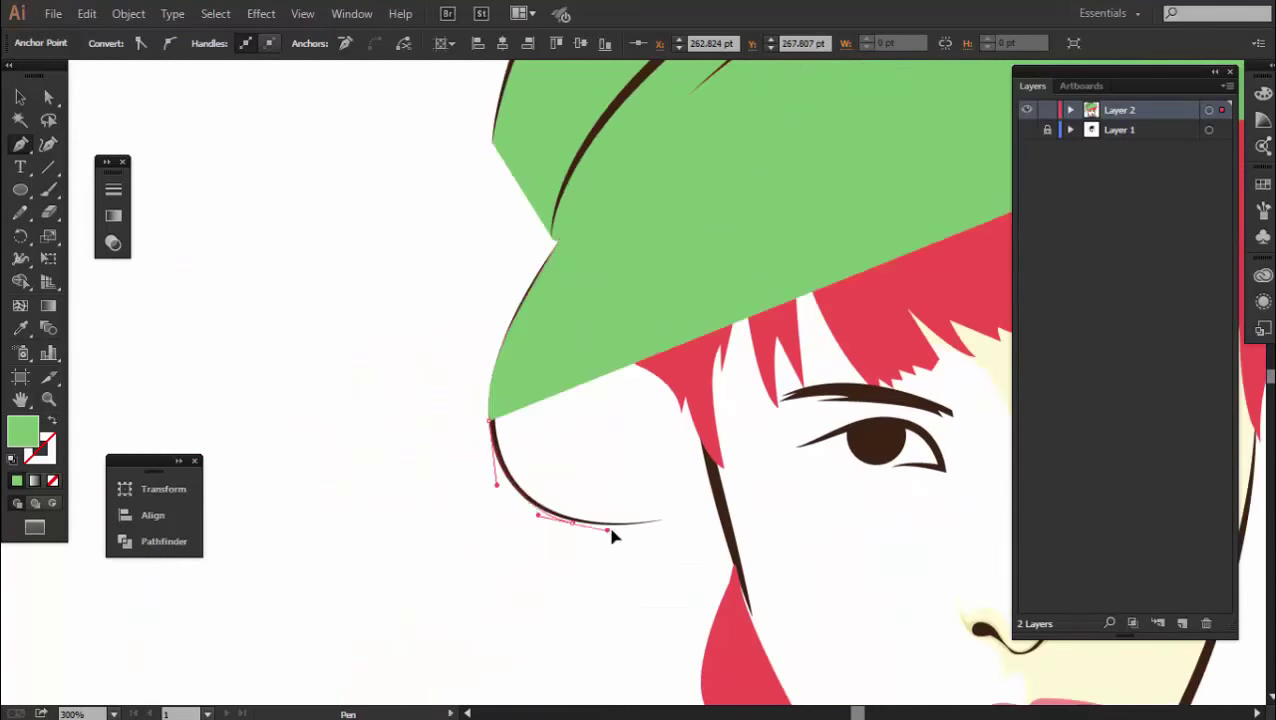
{"action": "left_click_drag", "start_coordinate": [593, 523], "coordinate": [648, 525]}
{"action": "left_click", "coordinate": [724, 519]}
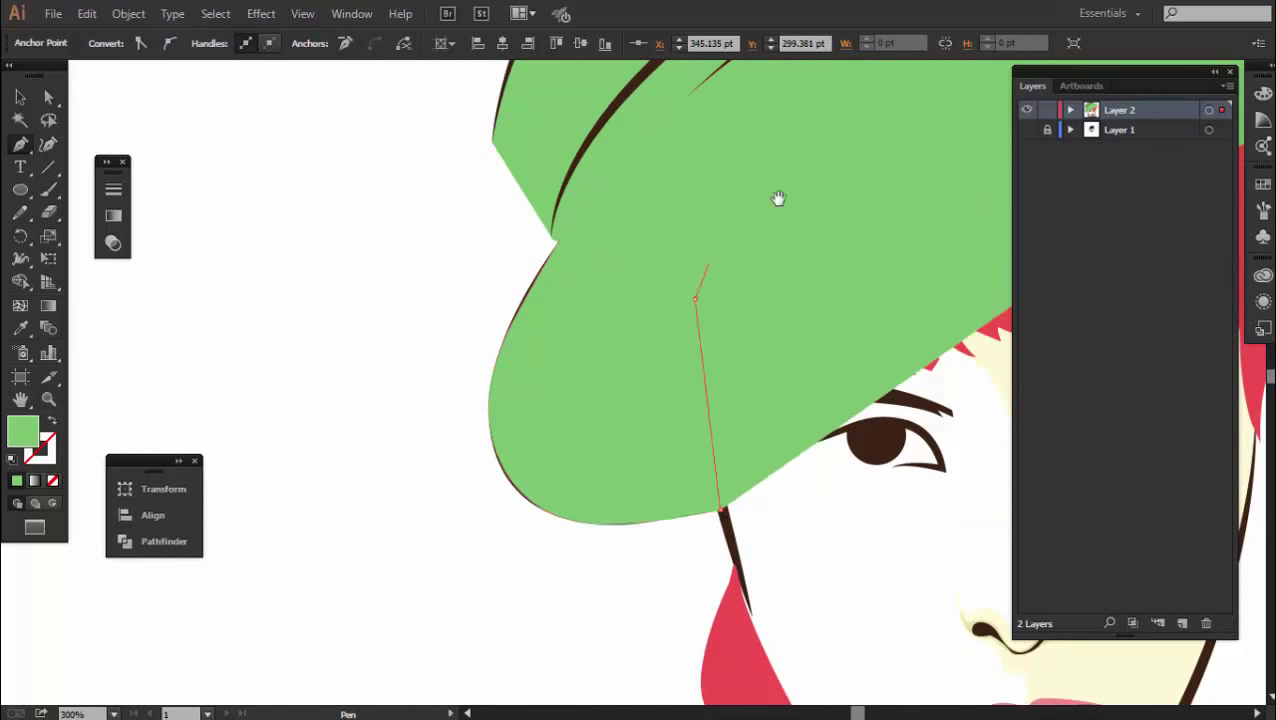
{"action": "scroll", "coordinate": [778, 199], "scroll_direction": "up", "scroll_amount": 3}
{"action": "scroll", "coordinate": [778, 199], "scroll_direction": "right", "scroll_amount": 3}
{"action": "scroll", "coordinate": [732, 424], "scroll_direction": "right", "scroll_amount": 3}
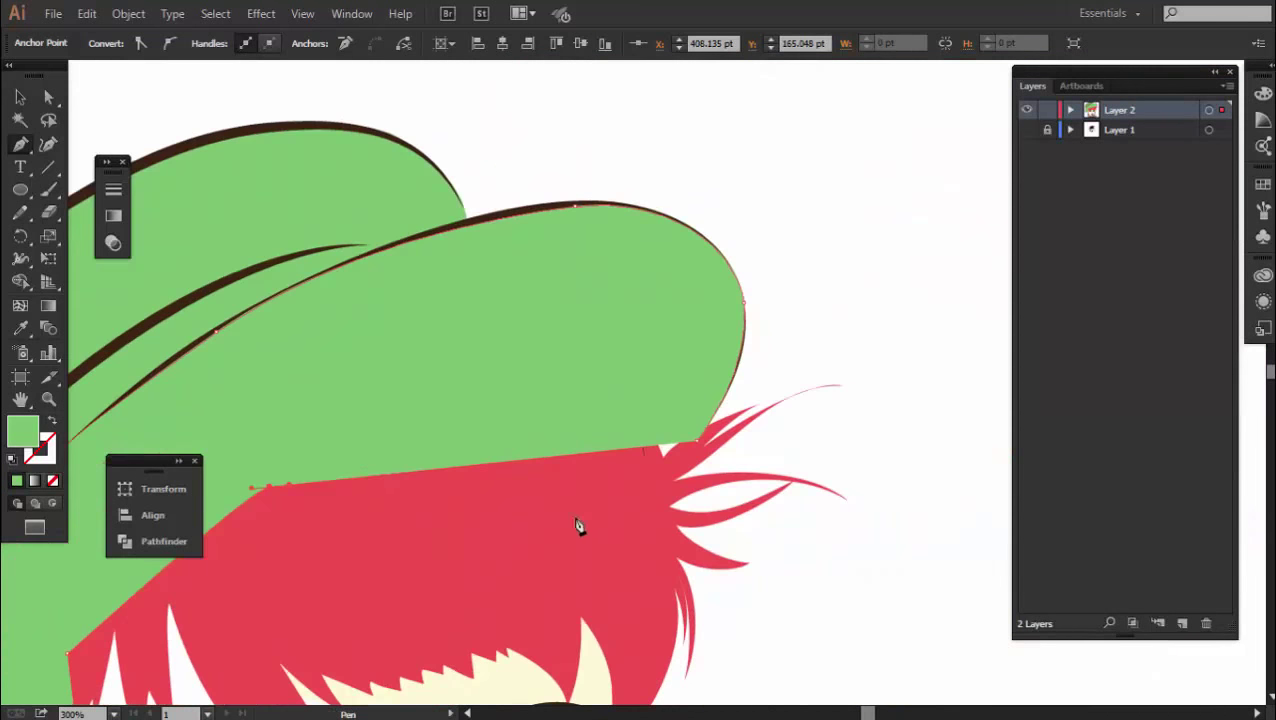
{"action": "left_click", "coordinate": [699, 447]}
Send the green brim backward behind the red hair and check the whole hat
{"action": "key", "text": "ctrl+shift+bracketleft"}
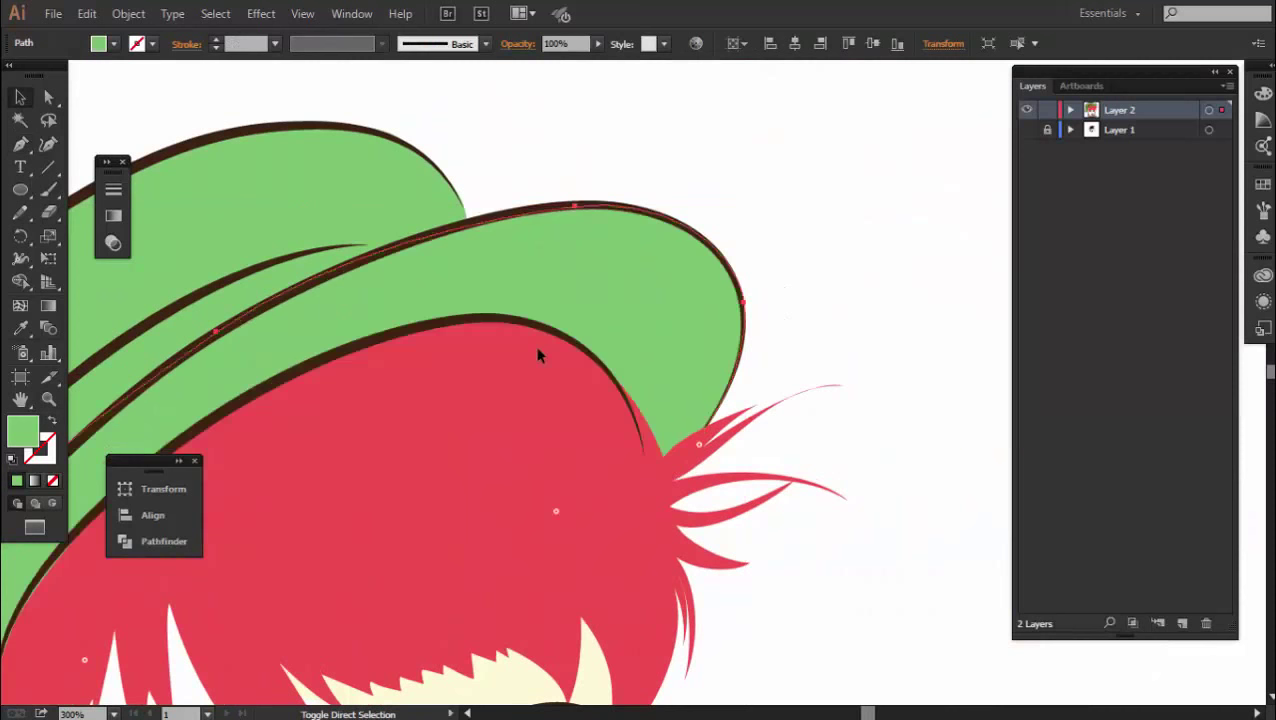
{"action": "key", "text": "ctrl+shift+a"}
{"action": "key", "text": "ctrl+minus"}
{"action": "key", "text": "ctrl+minus"}
{"action": "key", "text": "ctrl+plus"}
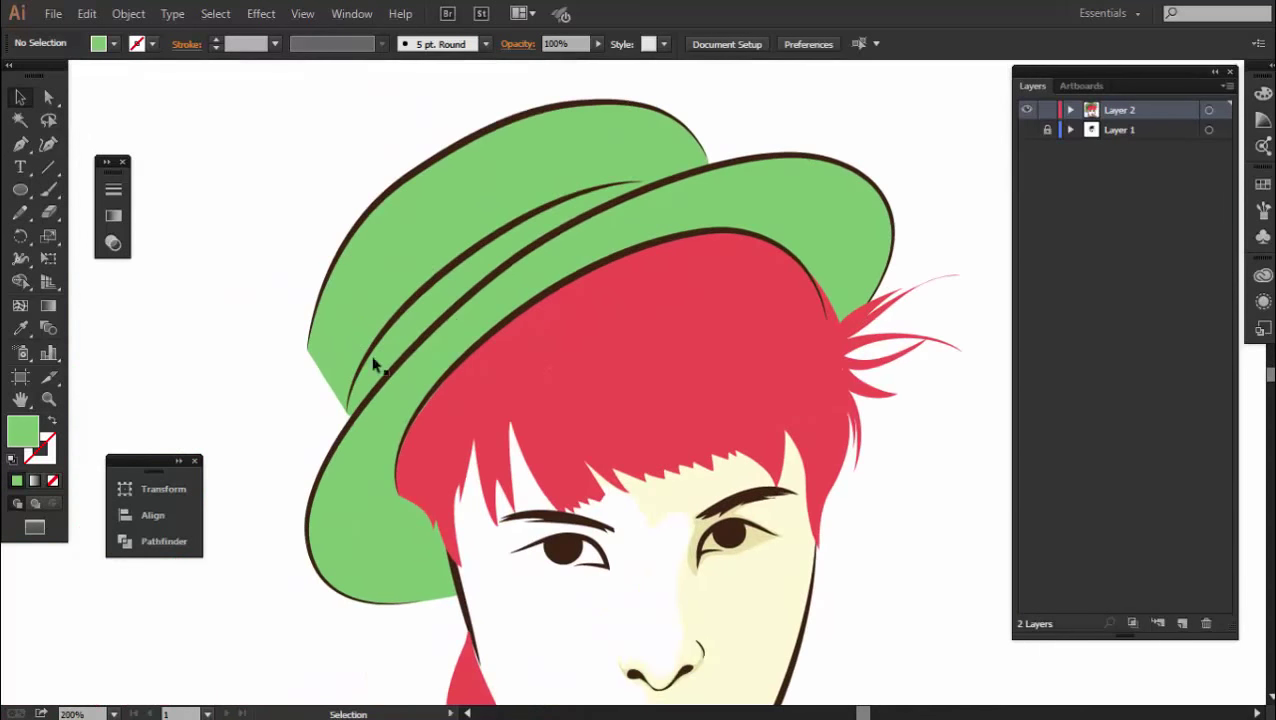
Draw a hat band shape with the Pen tool along the crown's base above the brim
{"action": "left_click", "coordinate": [20, 143]}
{"action": "key", "text": "ctrl+plus"}
{"action": "key", "text": "ctrl+plus"}
{"action": "key", "text": "ctrl+minus"}
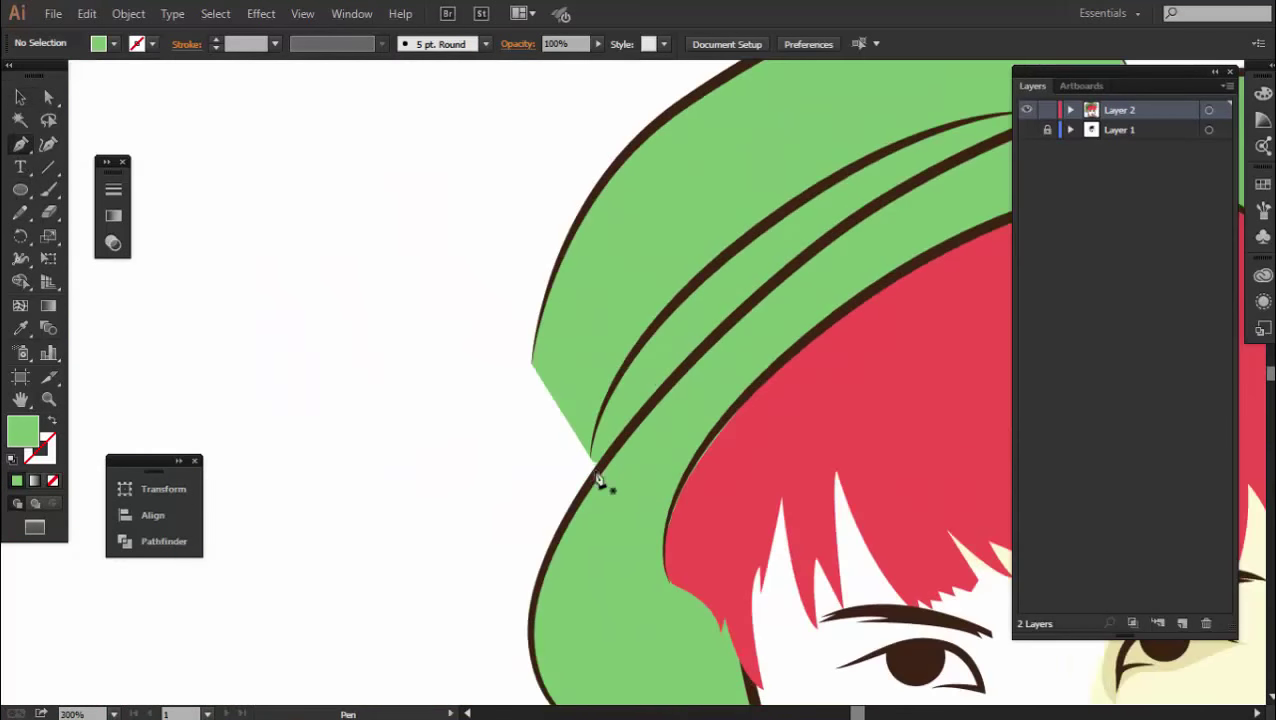
{"action": "left_click", "coordinate": [592, 461]}
{"action": "left_click", "coordinate": [665, 313]}
{"action": "left_click_drag", "start_coordinate": [745, 231], "coordinate": [759, 209]}
{"action": "scroll", "coordinate": [589, 417], "scroll_direction": "up", "scroll_amount": 5}
{"action": "scroll", "coordinate": [589, 417], "scroll_direction": "right", "scroll_amount": 5}
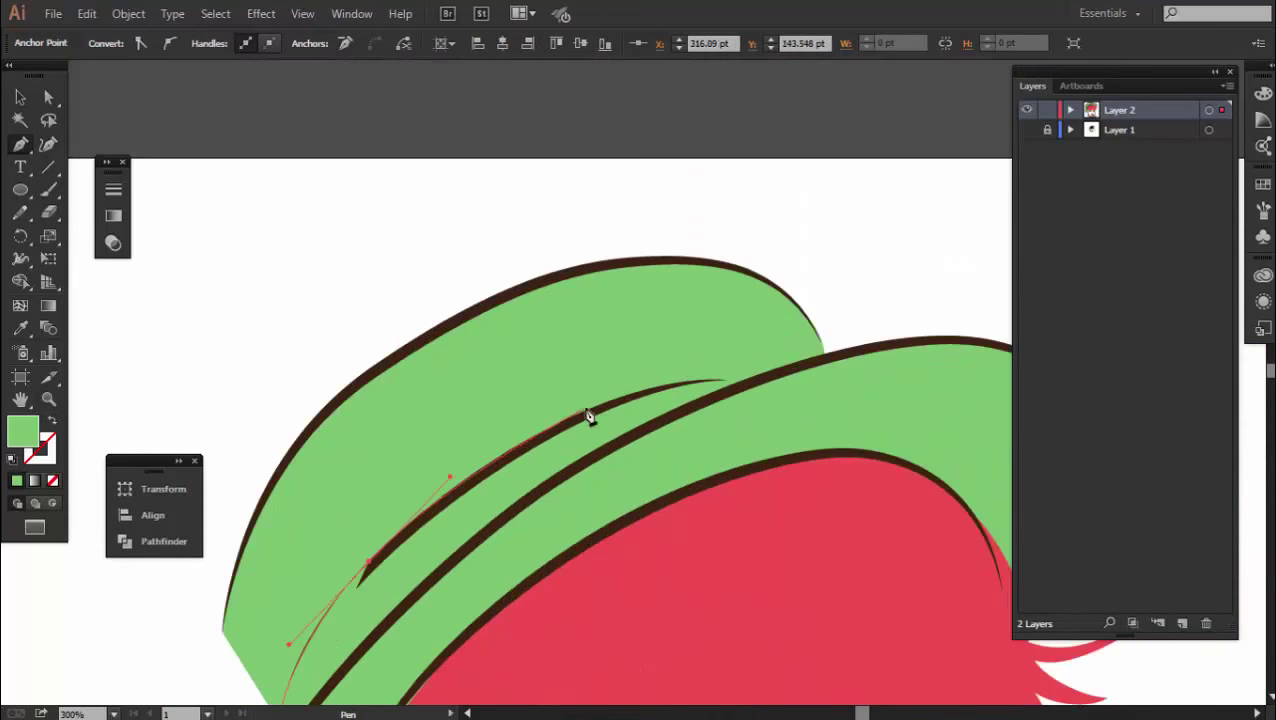
{"action": "left_click", "coordinate": [745, 392]}
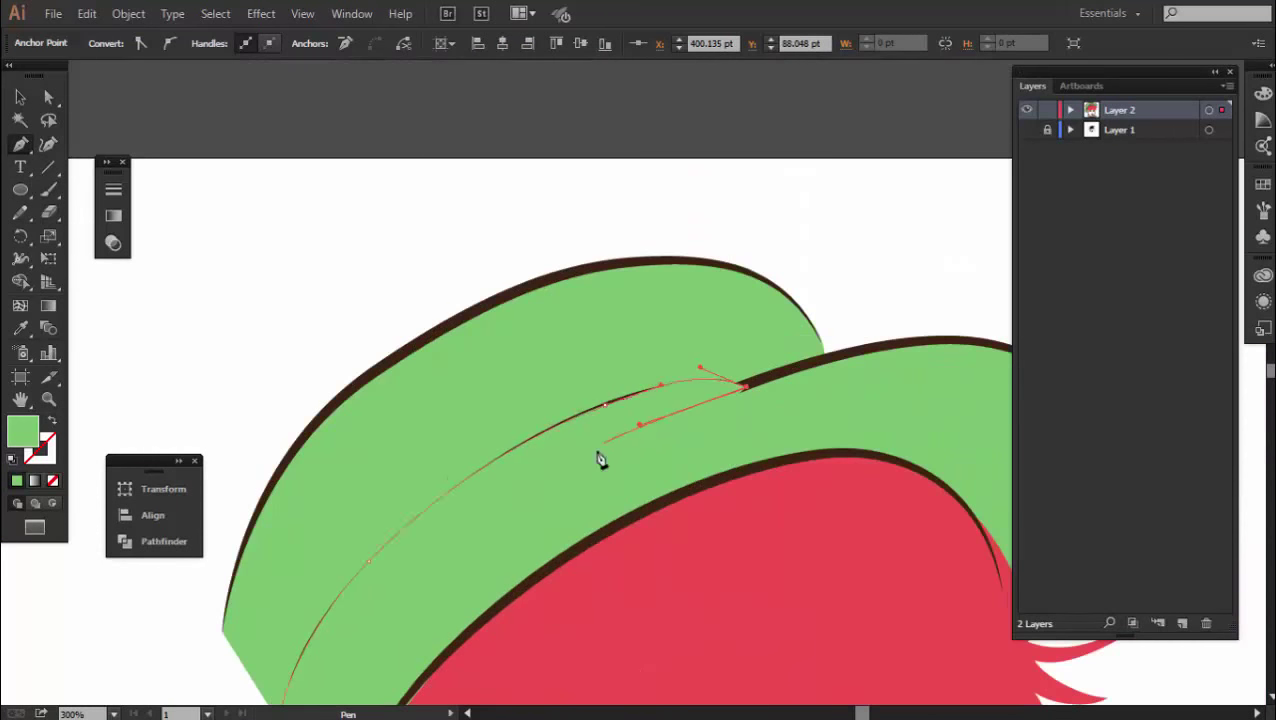
{"action": "scroll", "coordinate": [755, 373], "scroll_direction": "down", "scroll_amount": 5}
{"action": "scroll", "coordinate": [755, 373], "scroll_direction": "left", "scroll_amount": 5}
{"action": "left_click", "coordinate": [678, 445]}
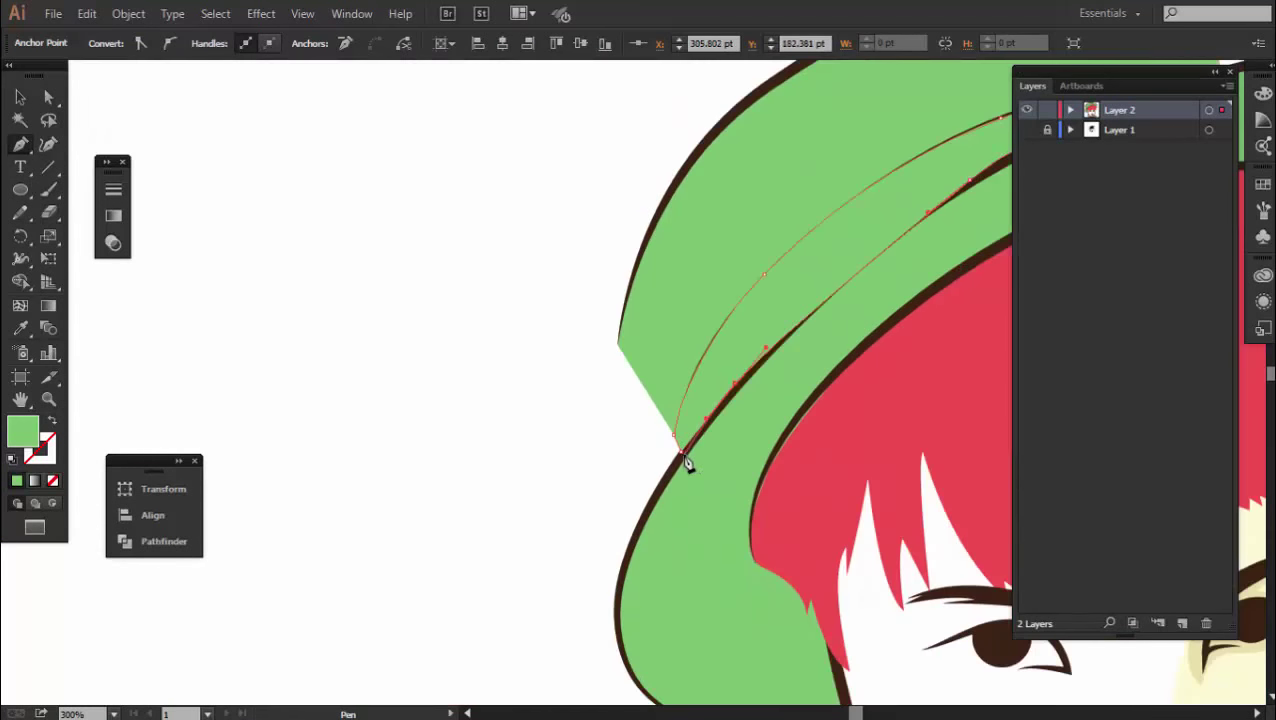
Give the hat band a pale yellow fill, replacing an initial red fill
{"action": "double_click", "coordinate": [27, 433]}
{"action": "left_click_drag", "start_coordinate": [1072, 395], "coordinate": [1074, 220]}
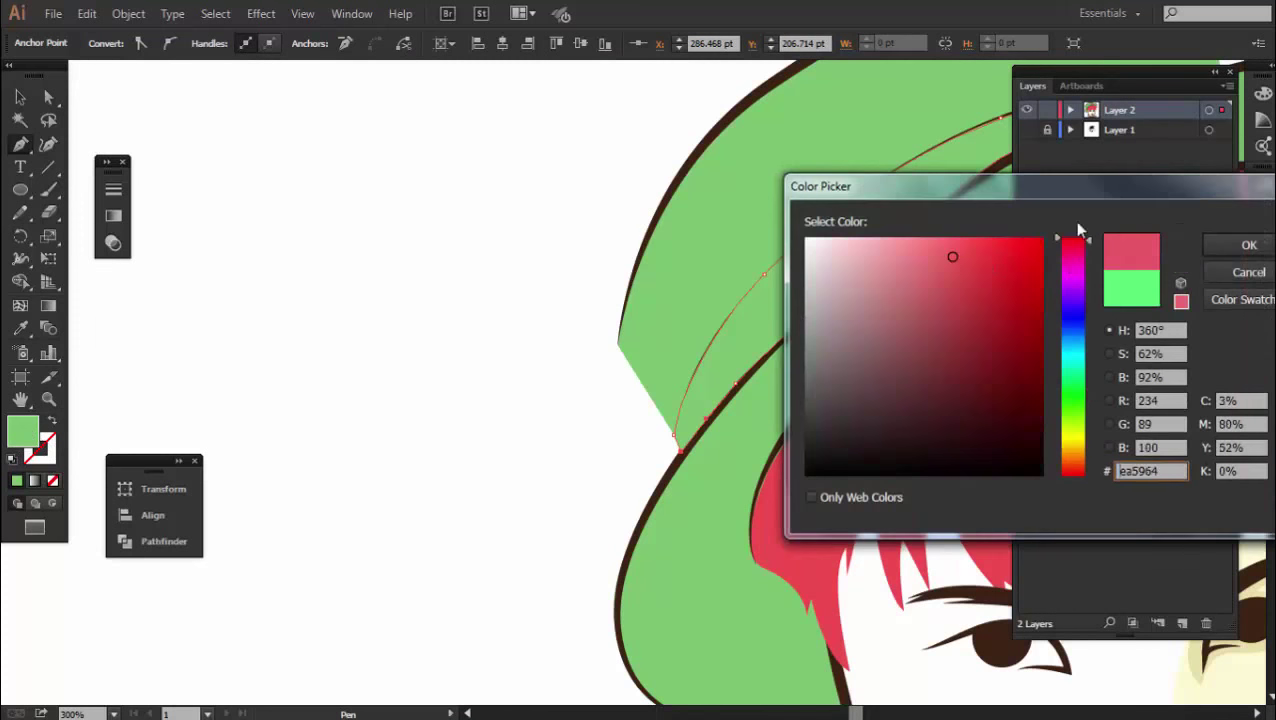
{"action": "left_click", "coordinate": [1218, 257]}
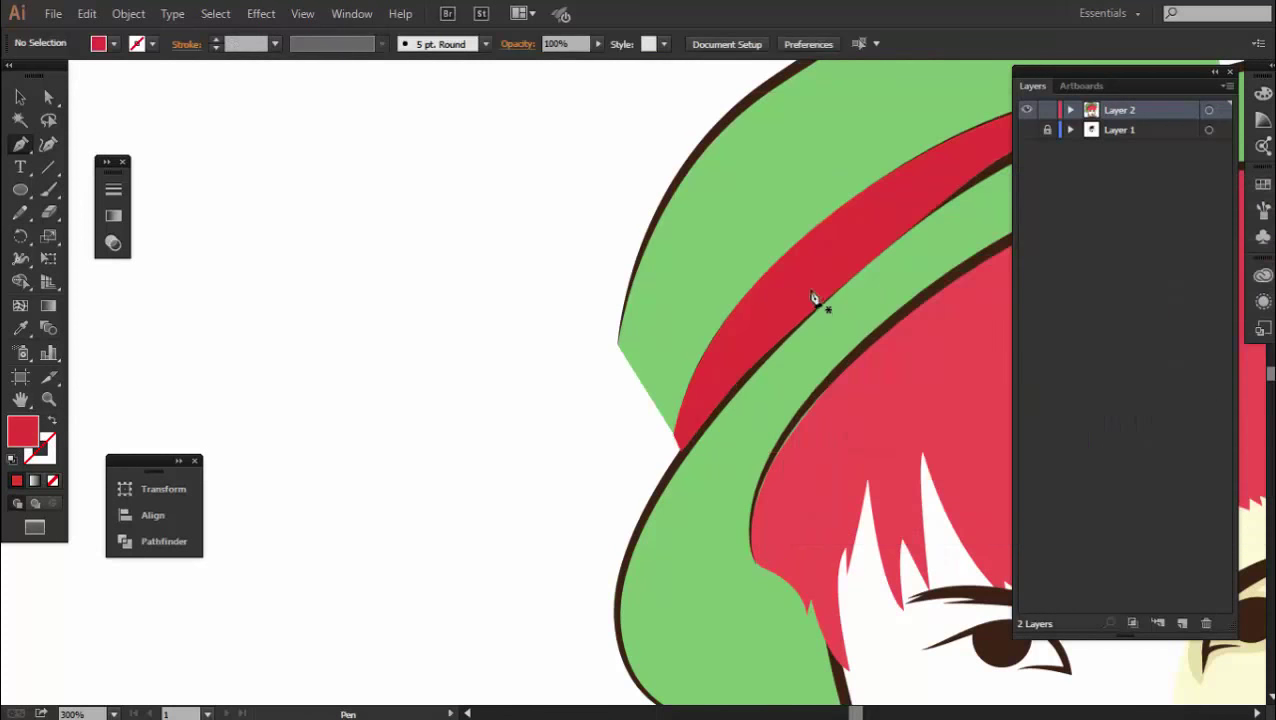
{"action": "key", "text": "v"}
{"action": "double_click", "coordinate": [23, 430]}
{"action": "left_click", "coordinate": [1072, 437]}
{"action": "left_click", "coordinate": [928, 263]}
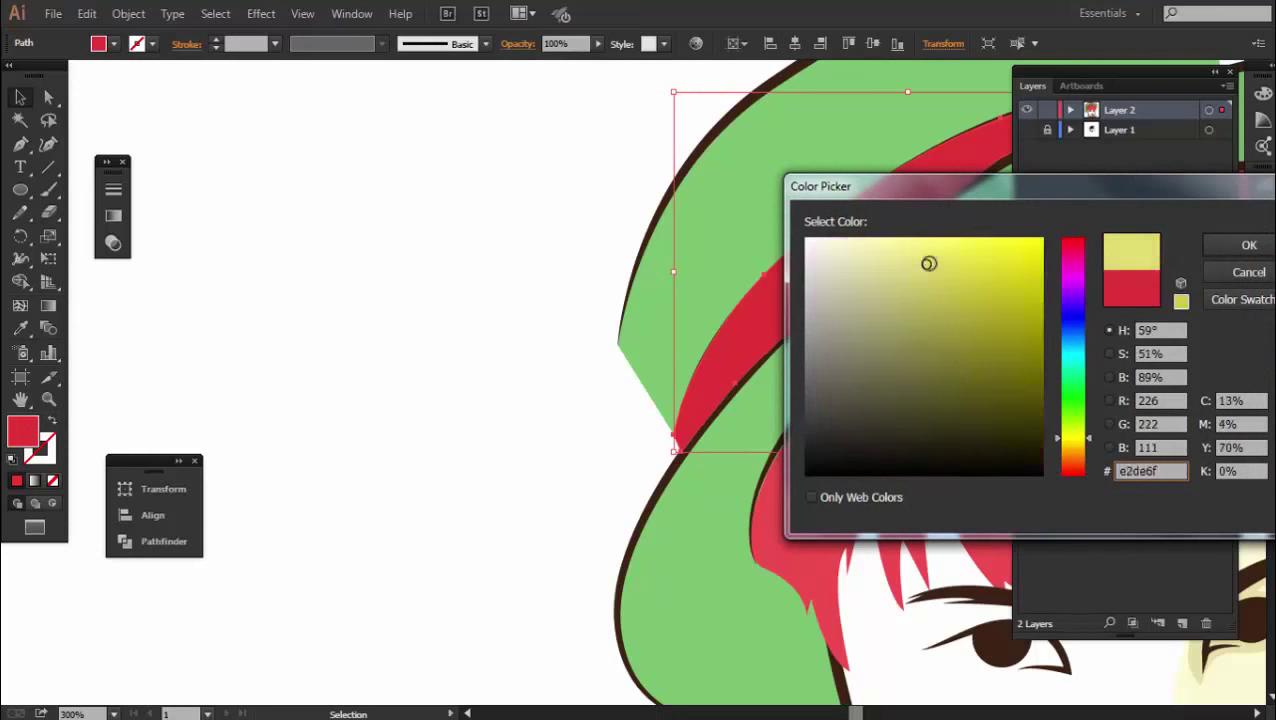
{"action": "left_click", "coordinate": [1207, 257]}
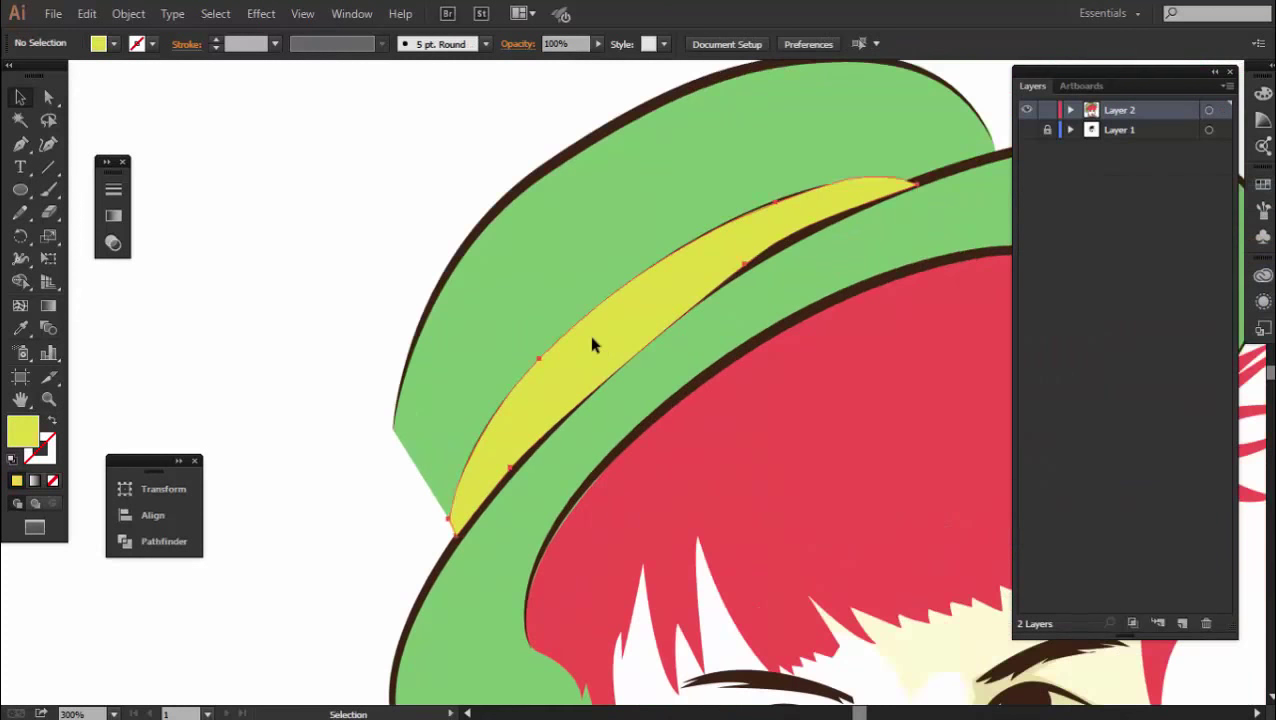
Check the yellow band, then fit the artboard and zoom in on the face
{"action": "left_click", "coordinate": [589, 335]}
{"action": "key", "text": "ctrl+shift+a"}
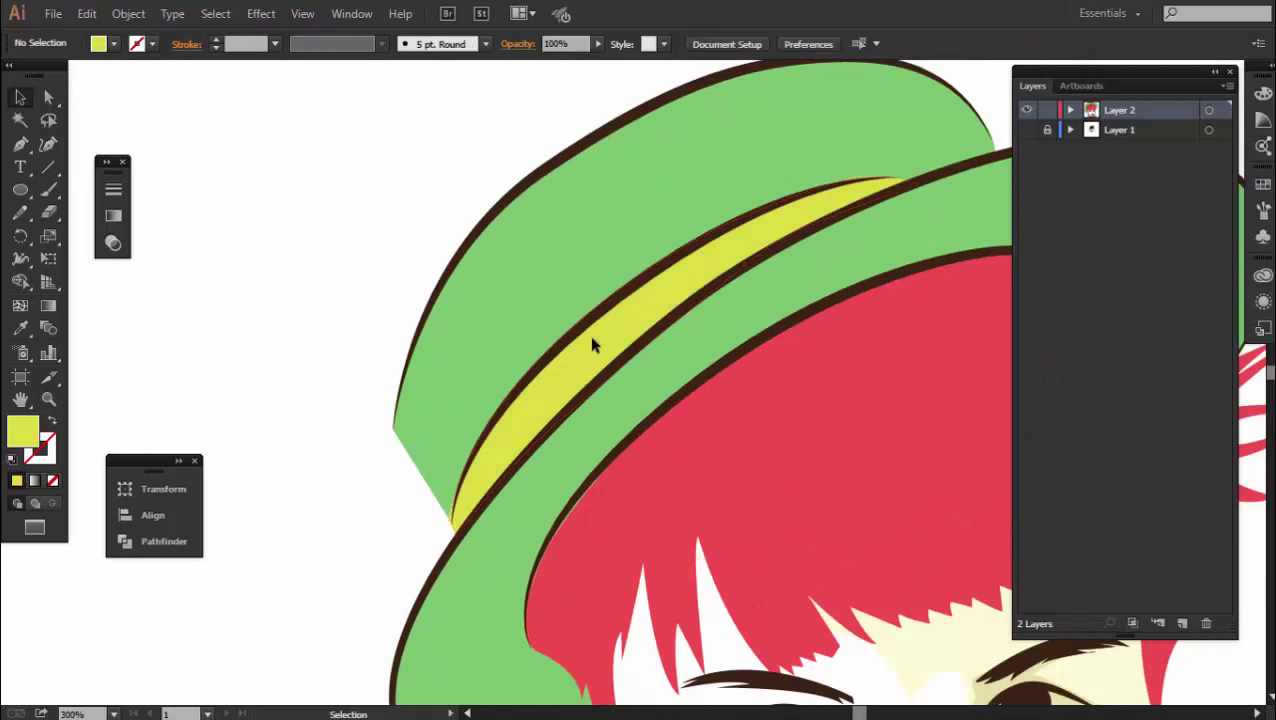
{"action": "key", "text": "ctrl+minus"}
{"action": "key", "text": "ctrl+minus"}
{"action": "key", "text": "ctrl+0"}
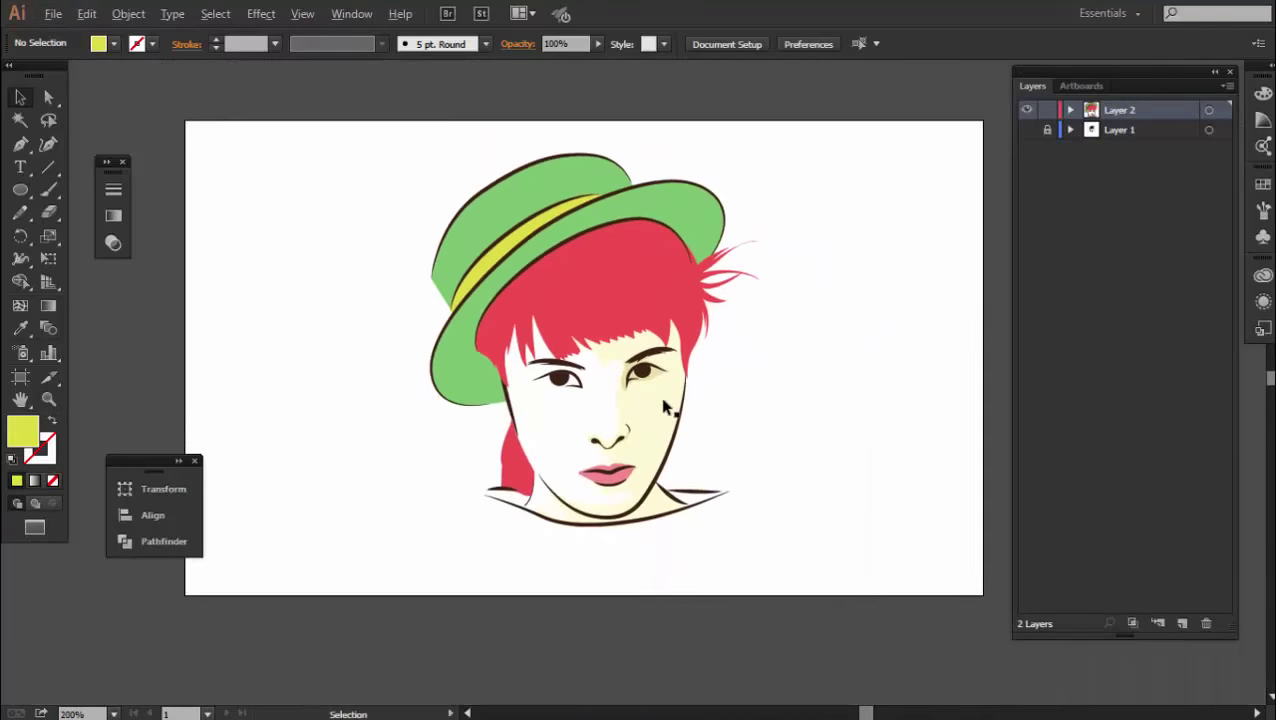
{"action": "key", "text": "ctrl+plus"}
{"action": "key", "text": "ctrl+plus"}
Draw a shading shape along the hat's inner brim behind the hair
{"action": "left_click_drag", "start_coordinate": [520, 185], "coordinate": [428, 353]}
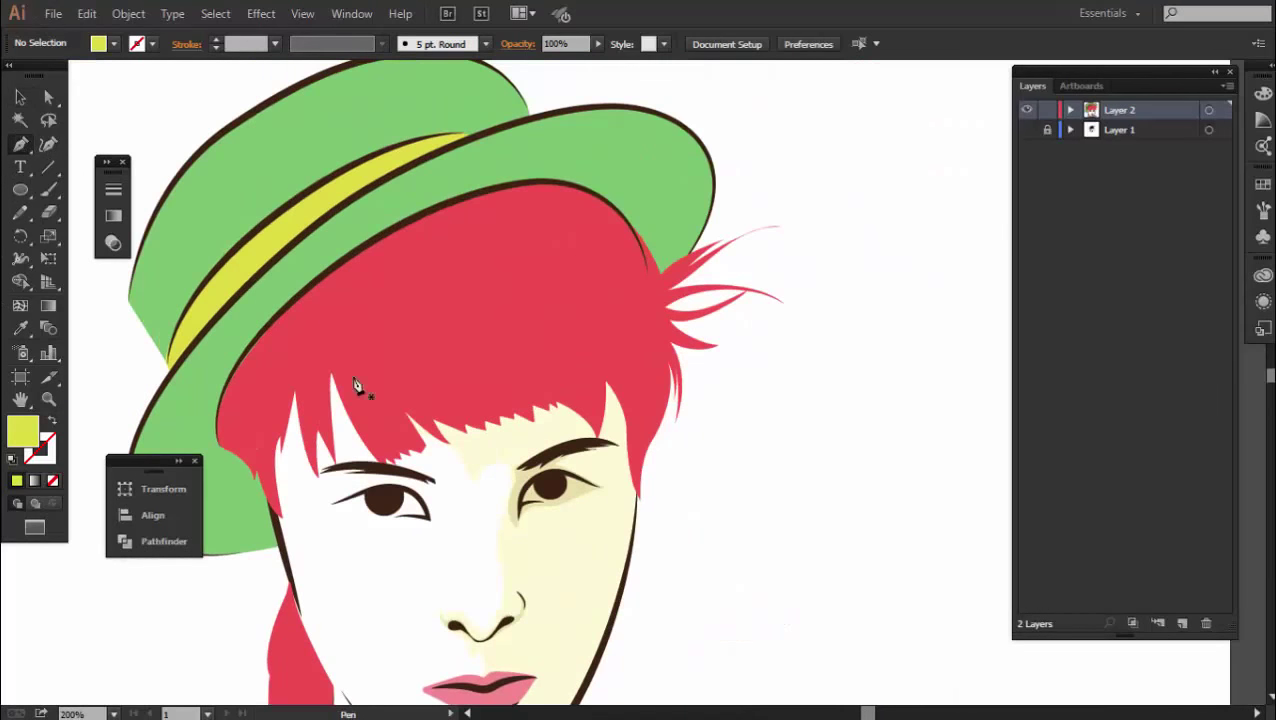
{"action": "left_click_drag", "start_coordinate": [393, 490], "coordinate": [532, 385]}
{"action": "left_click_drag", "start_coordinate": [447, 365], "coordinate": [521, 460]}
{"action": "scroll", "coordinate": [942, 178], "scroll_direction": "up", "scroll_amount": 2}
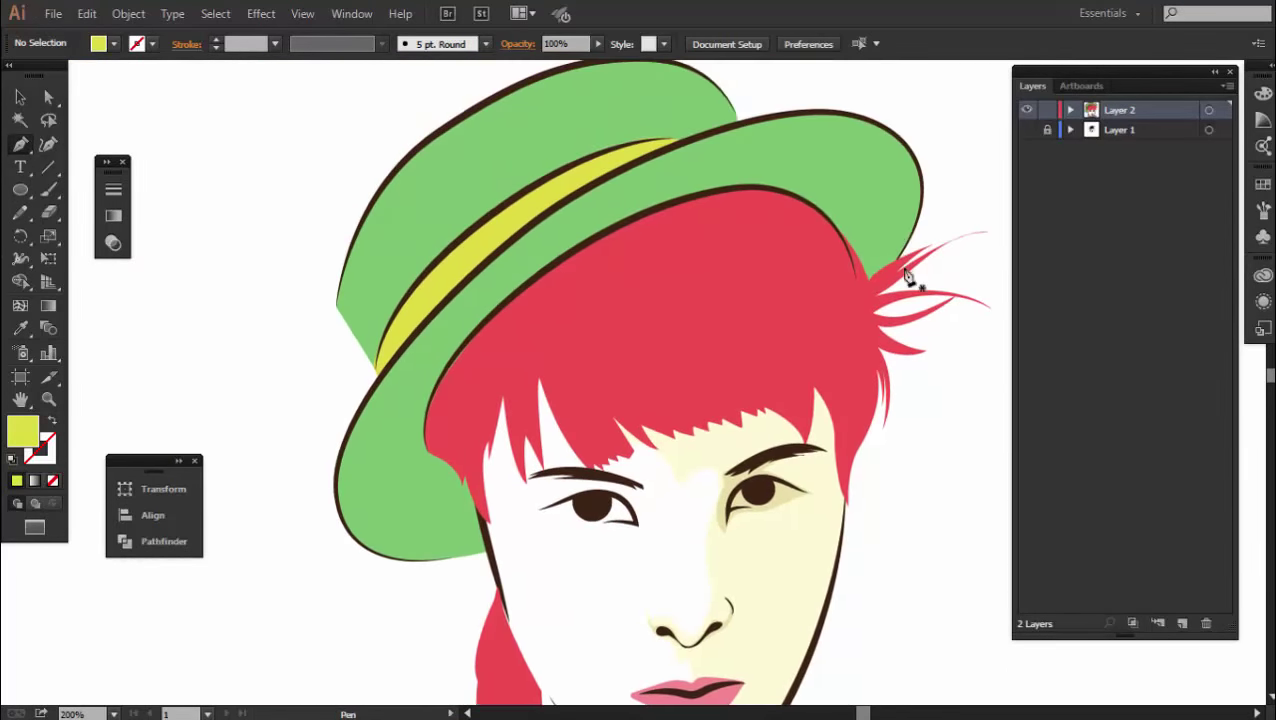
{"action": "left_click", "coordinate": [886, 280]}
{"action": "left_click_drag", "start_coordinate": [778, 168], "coordinate": [688, 158]}
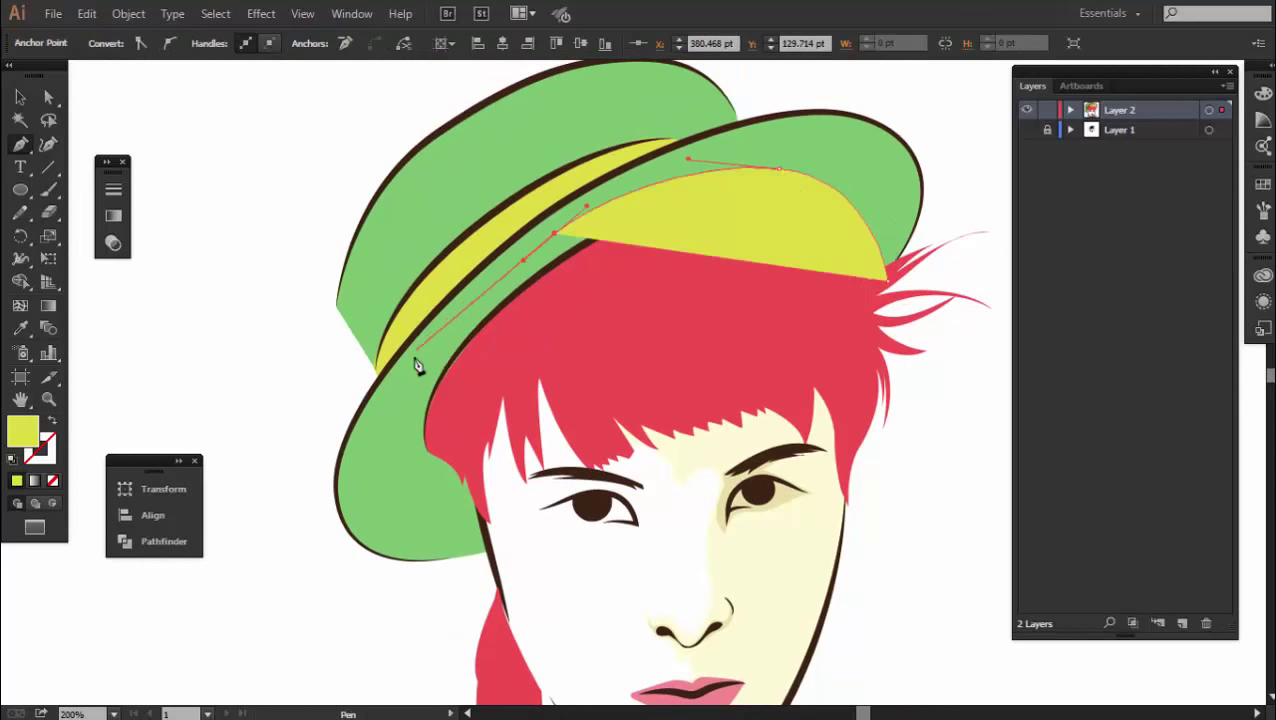
{"action": "left_click_drag", "start_coordinate": [380, 487], "coordinate": [420, 520]}
{"action": "left_click", "coordinate": [487, 551]}
{"action": "left_click_drag", "start_coordinate": [540, 362], "coordinate": [630, 306]}
{"action": "left_click", "coordinate": [884, 281]}
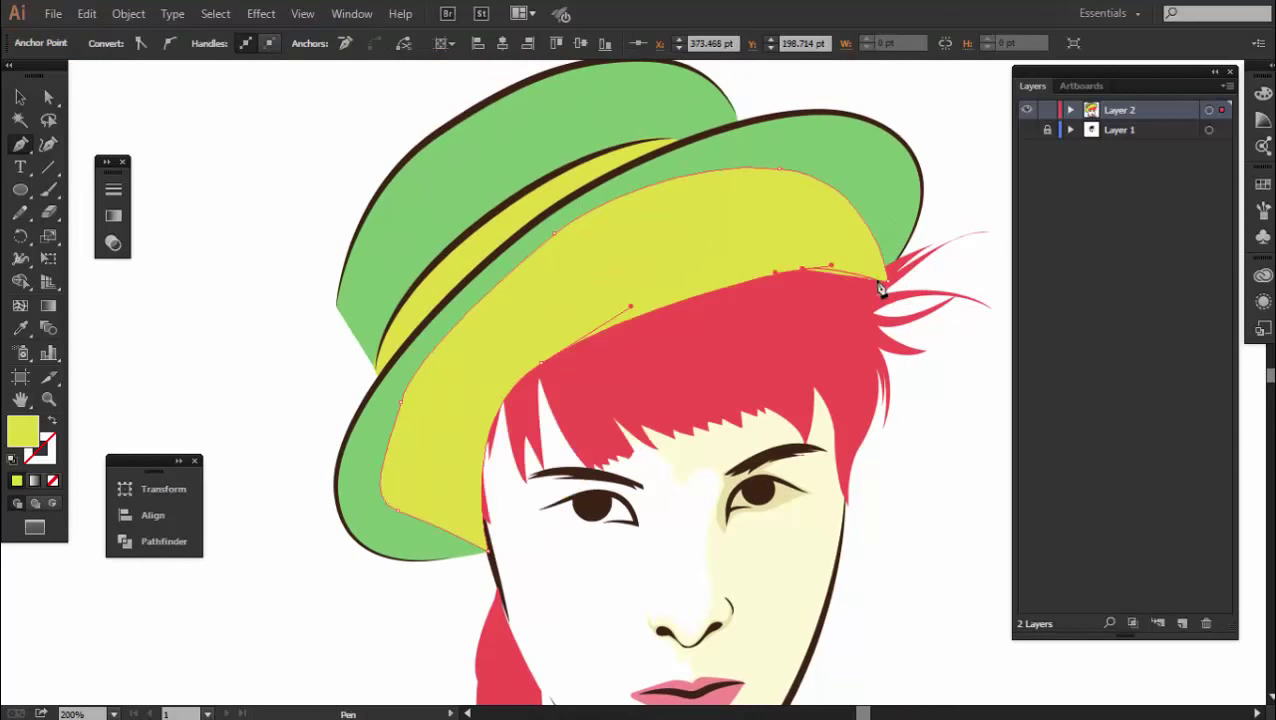
Fill the brim shading with a darker version of the sampled brim green and send it behind the hair
{"action": "left_click", "coordinate": [346, 337]}
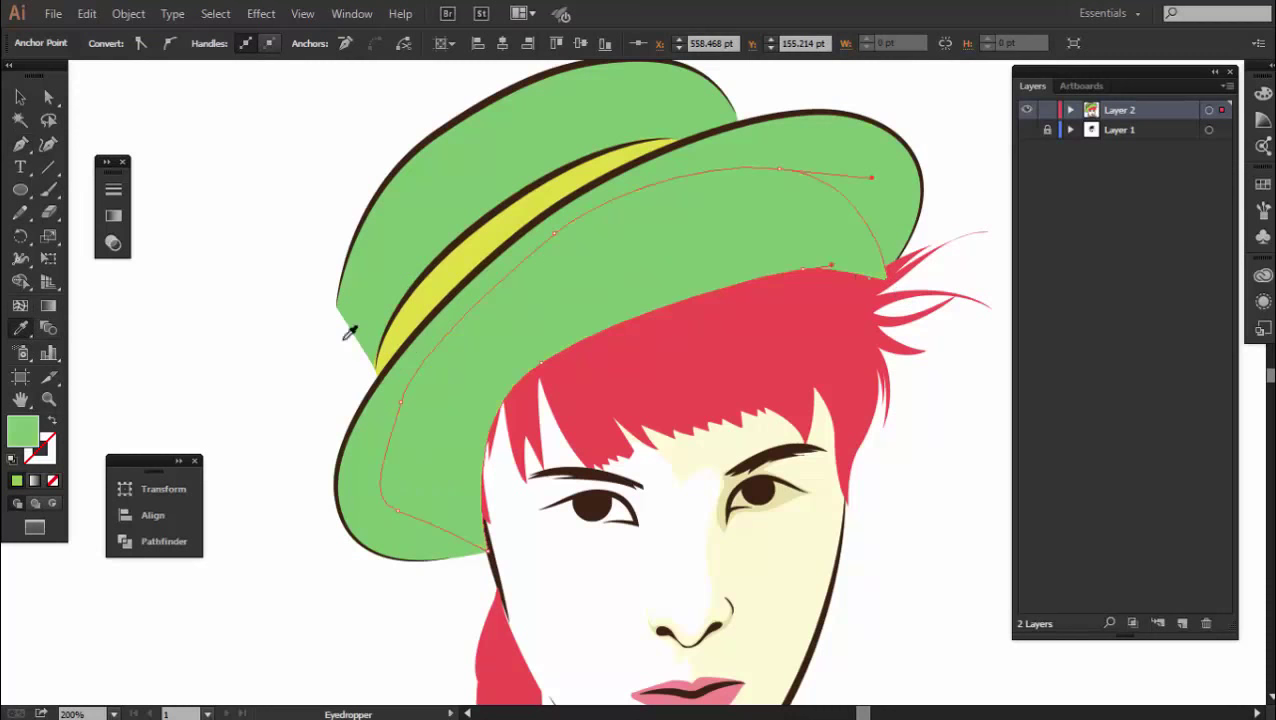
{"action": "double_click", "coordinate": [24, 437]}
{"action": "left_click", "coordinate": [921, 316]}
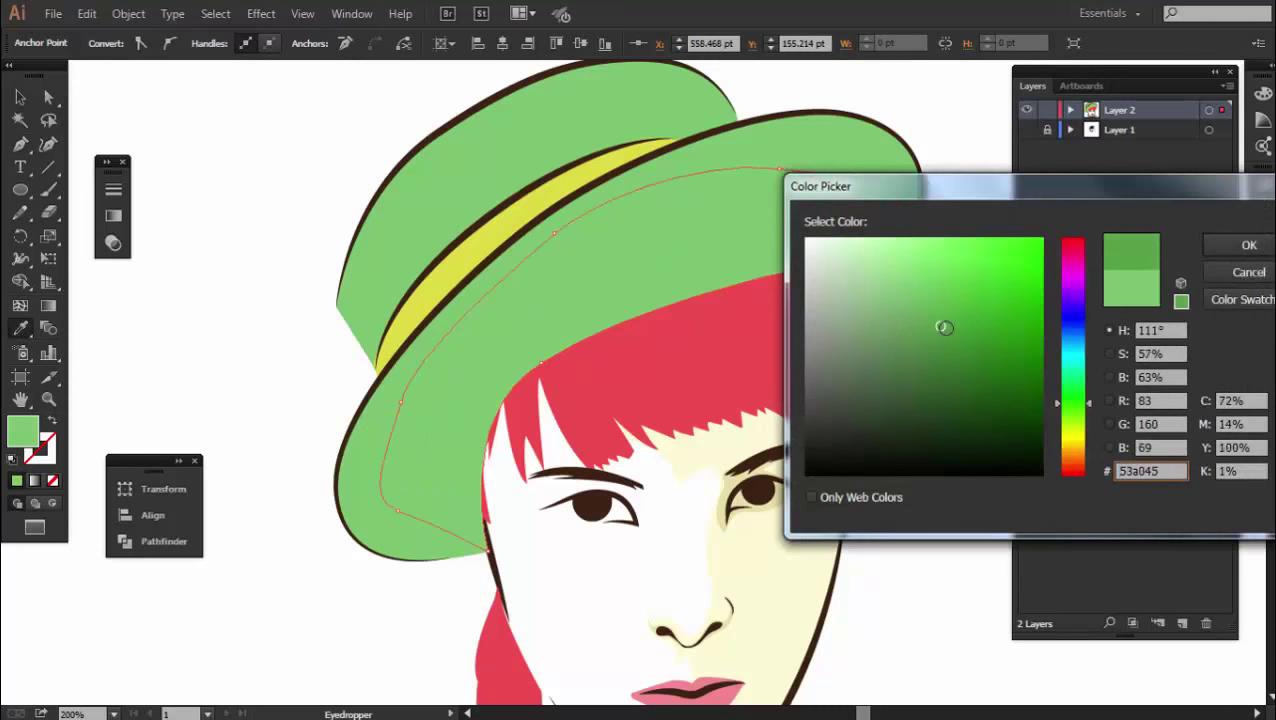
{"action": "left_click", "coordinate": [1212, 244]}
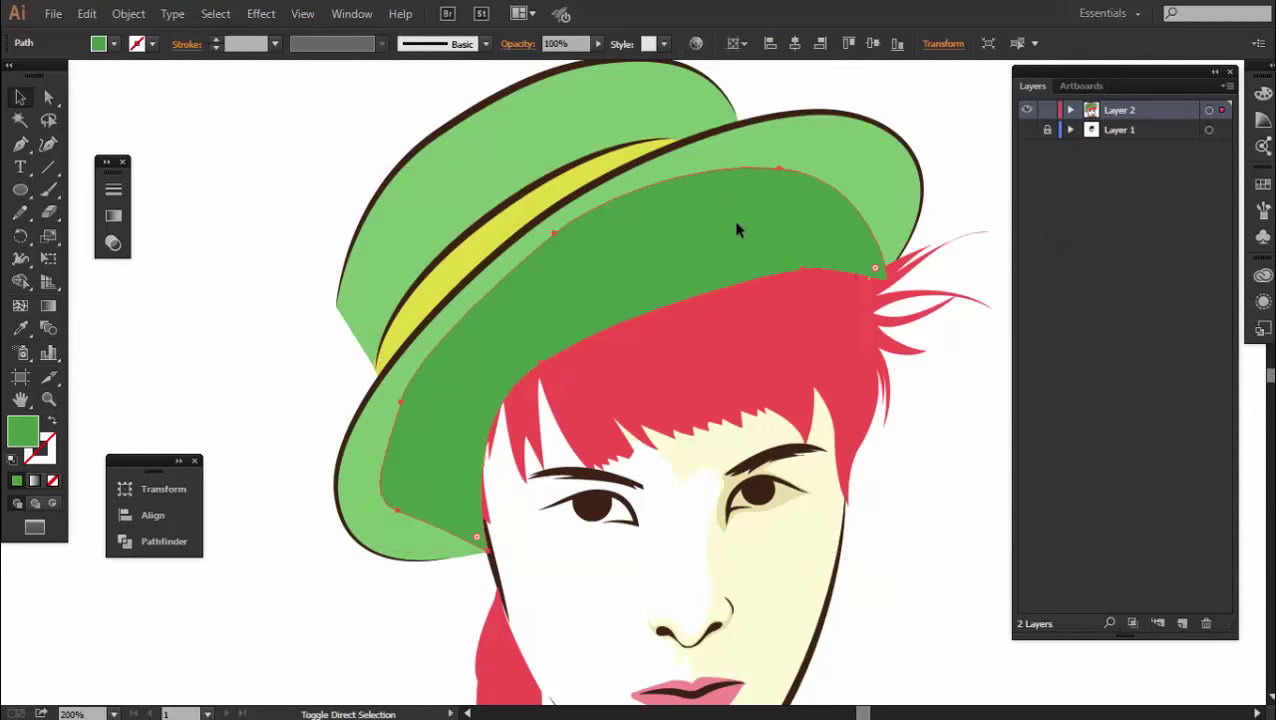
{"action": "key", "text": "ctrl+["}
{"action": "key", "text": "ctrl+shift+a"}
{"action": "key", "text": "ctrl+1"}
Outline a first crown shading shape from the crown's lower left to its upper right
{"action": "key", "text": "p"}
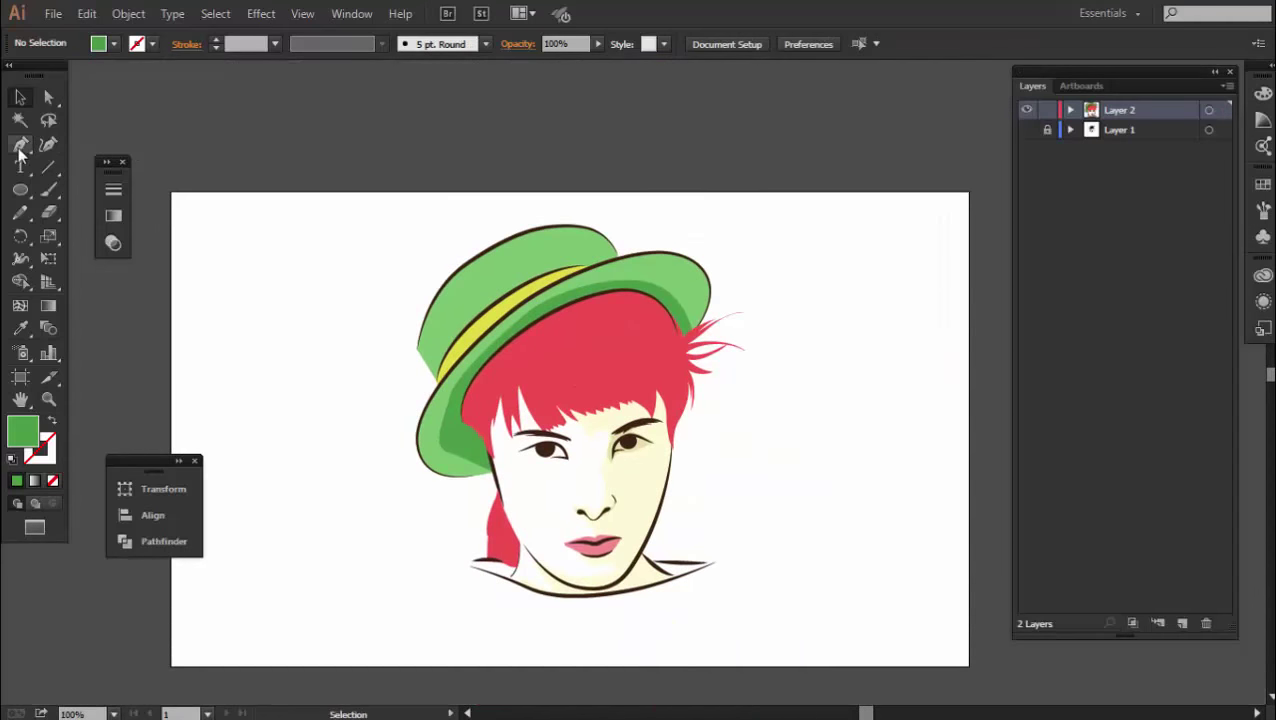
{"action": "scroll", "coordinate": [572, 360], "scroll_direction": "up", "scroll_amount": 2}
{"action": "left_click_drag", "start_coordinate": [542, 187], "coordinate": [542, 367]}
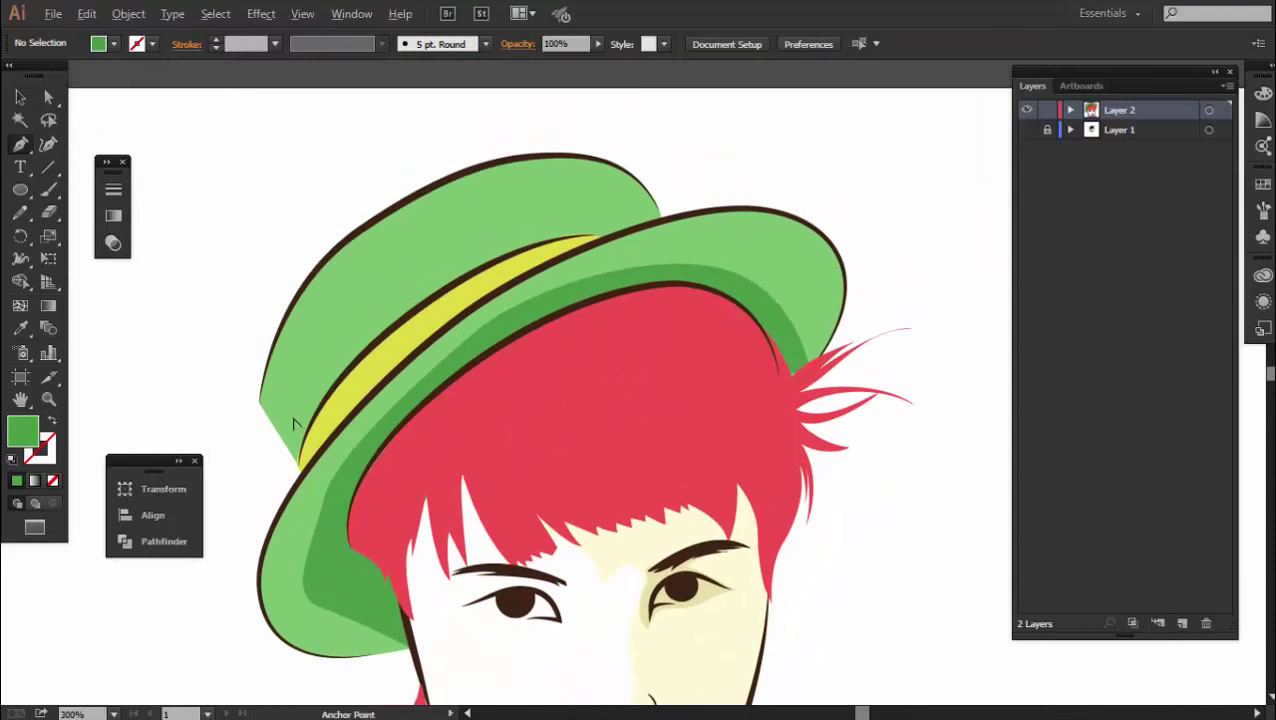
{"action": "scroll", "coordinate": [285, 400], "scroll_direction": "up", "scroll_amount": 1}
{"action": "scroll", "coordinate": [273, 379], "scroll_direction": "up", "scroll_amount": 1}
{"action": "left_click", "coordinate": [296, 524]}
{"action": "left_click_drag", "start_coordinate": [489, 242], "coordinate": [650, 150]}
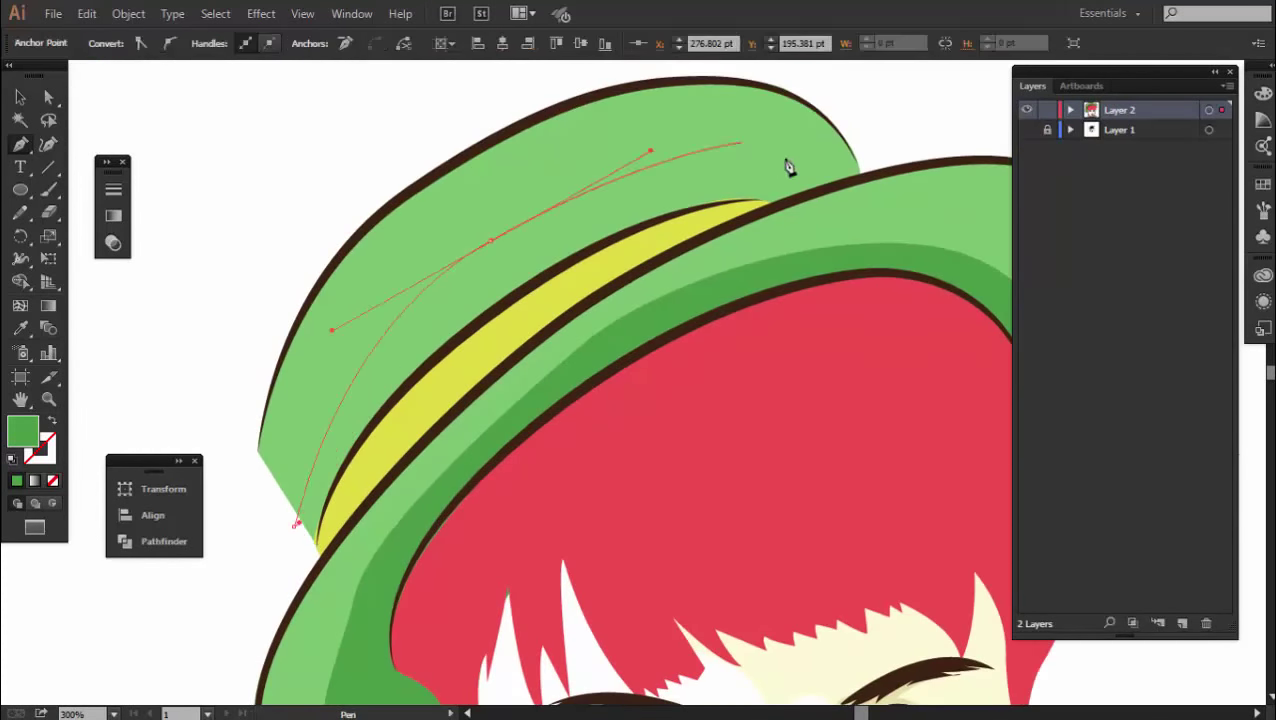
{"action": "left_click", "coordinate": [815, 188]}
{"action": "left_click", "coordinate": [296, 524]}
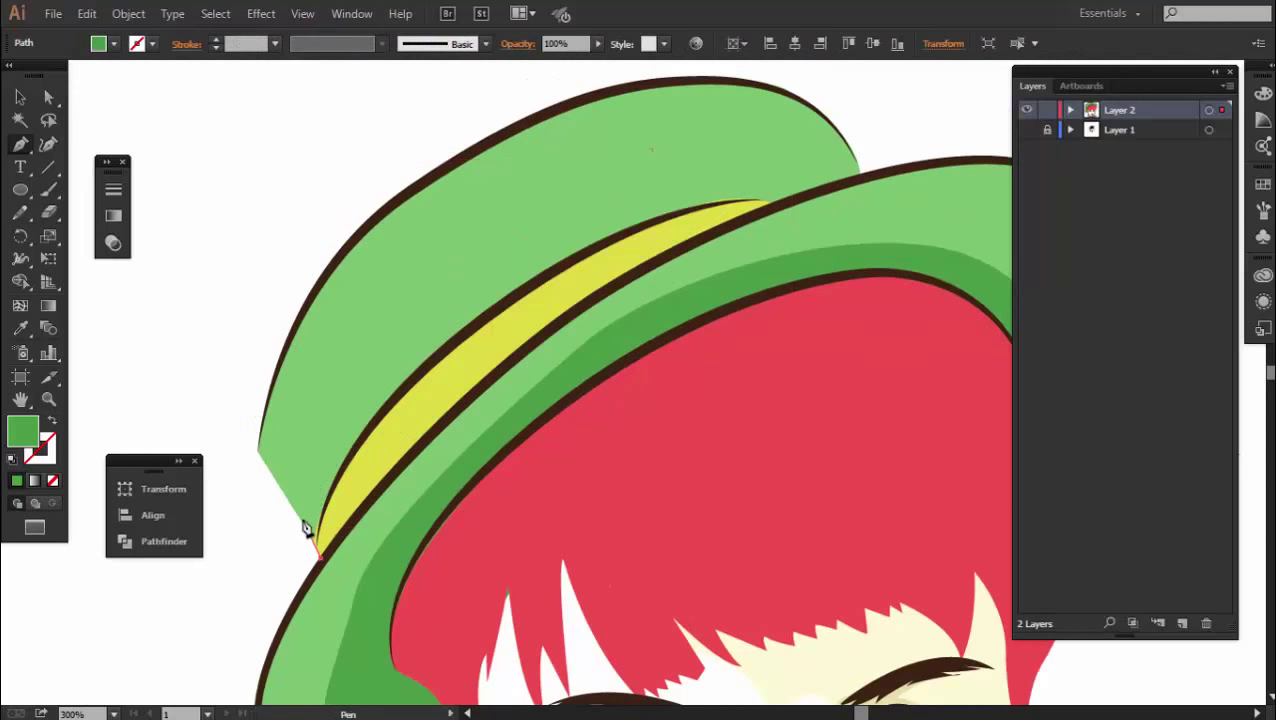
Redraw the crown shading shape along the upper crown and down the hat band
{"action": "left_click", "coordinate": [300, 520]}
{"action": "left_click", "coordinate": [462, 278]}
{"action": "left_click", "coordinate": [645, 181]}
{"action": "left_click", "coordinate": [805, 196]}
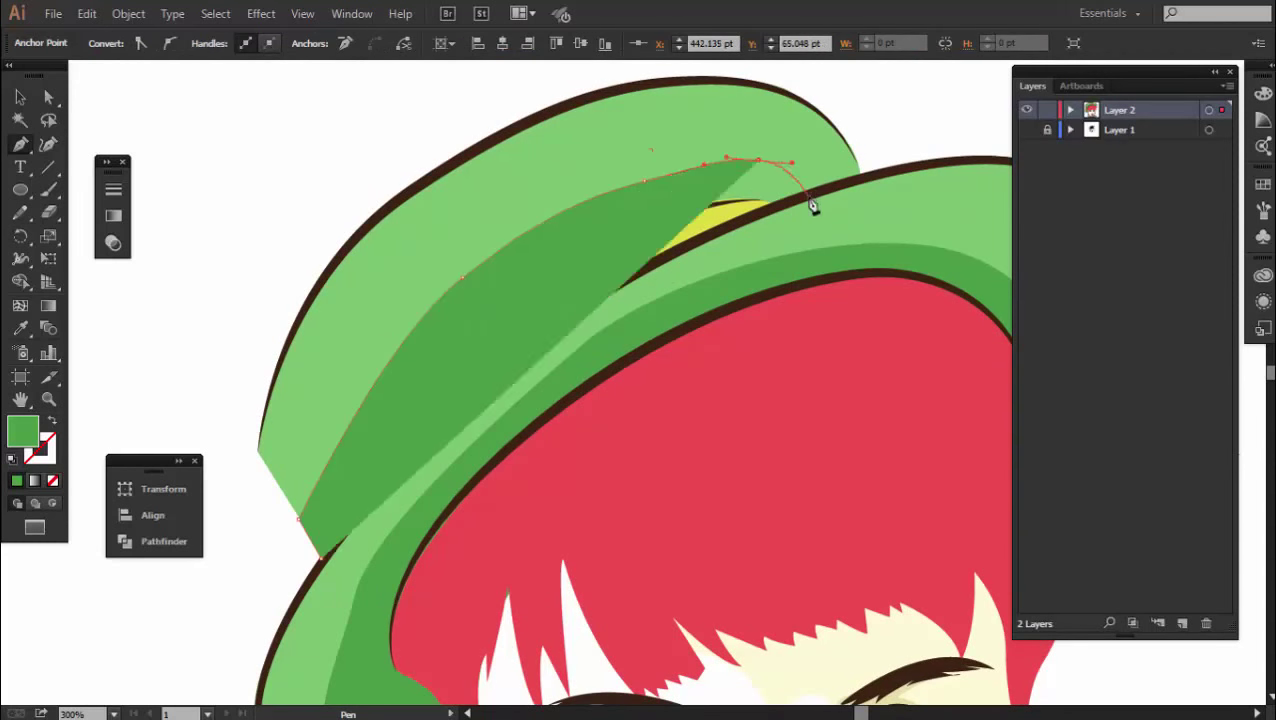
{"action": "left_click_drag", "start_coordinate": [632, 276], "coordinate": [516, 333]}
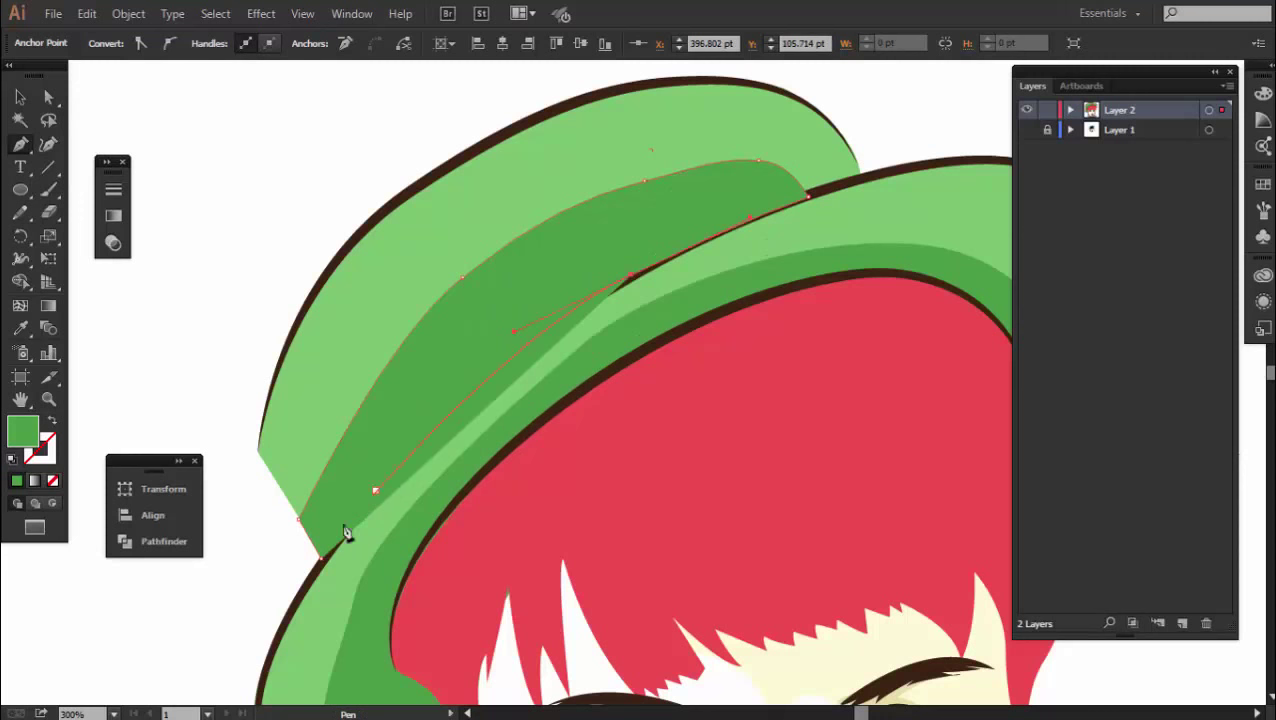
{"action": "left_click", "coordinate": [320, 557]}
Send the crown shading shape backward behind the band outline and deselect it
{"action": "key", "text": "v"}
{"action": "left_click", "coordinate": [510, 305]}
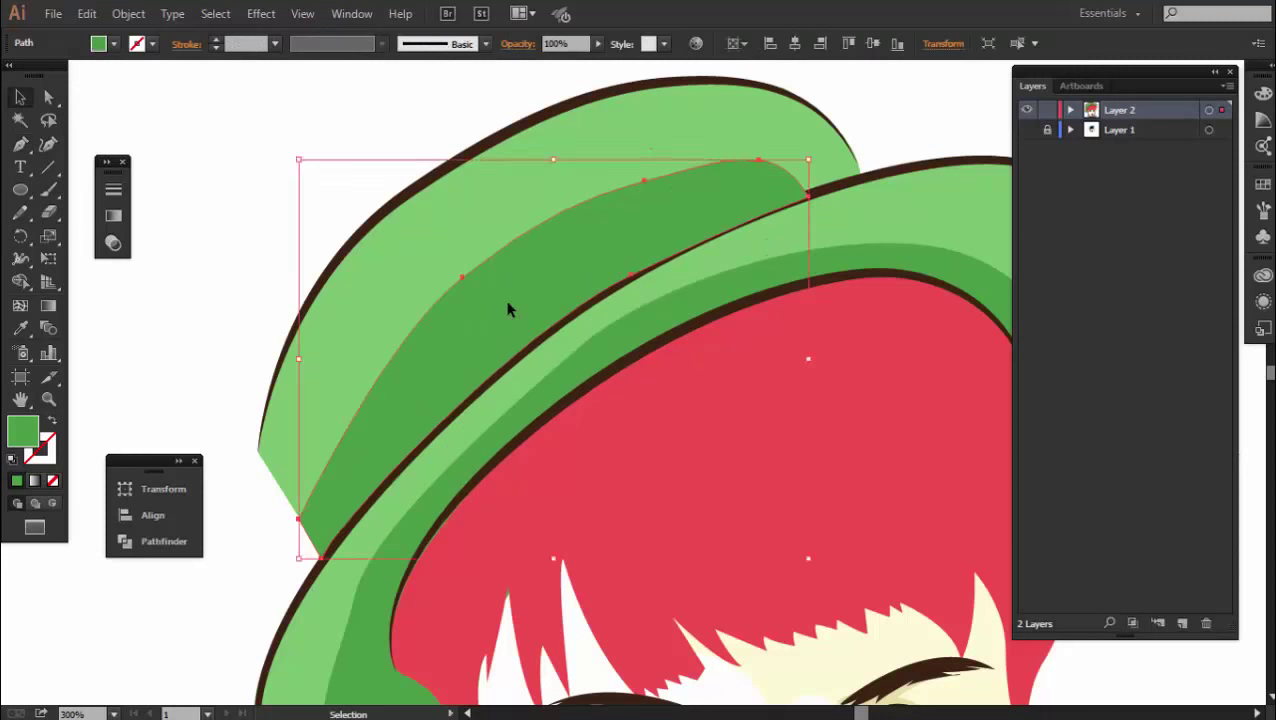
{"action": "key", "text": "ctrl+bracketleft"}
{"action": "key", "text": "a"}
{"action": "key", "text": "v"}
{"action": "key", "text": "ctrl+shift+a"}
Start tracing a jagged collar shape along the chin and neckline
{"action": "key", "text": "ctrl+minus"}
{"action": "key", "text": "ctrl+minus"}
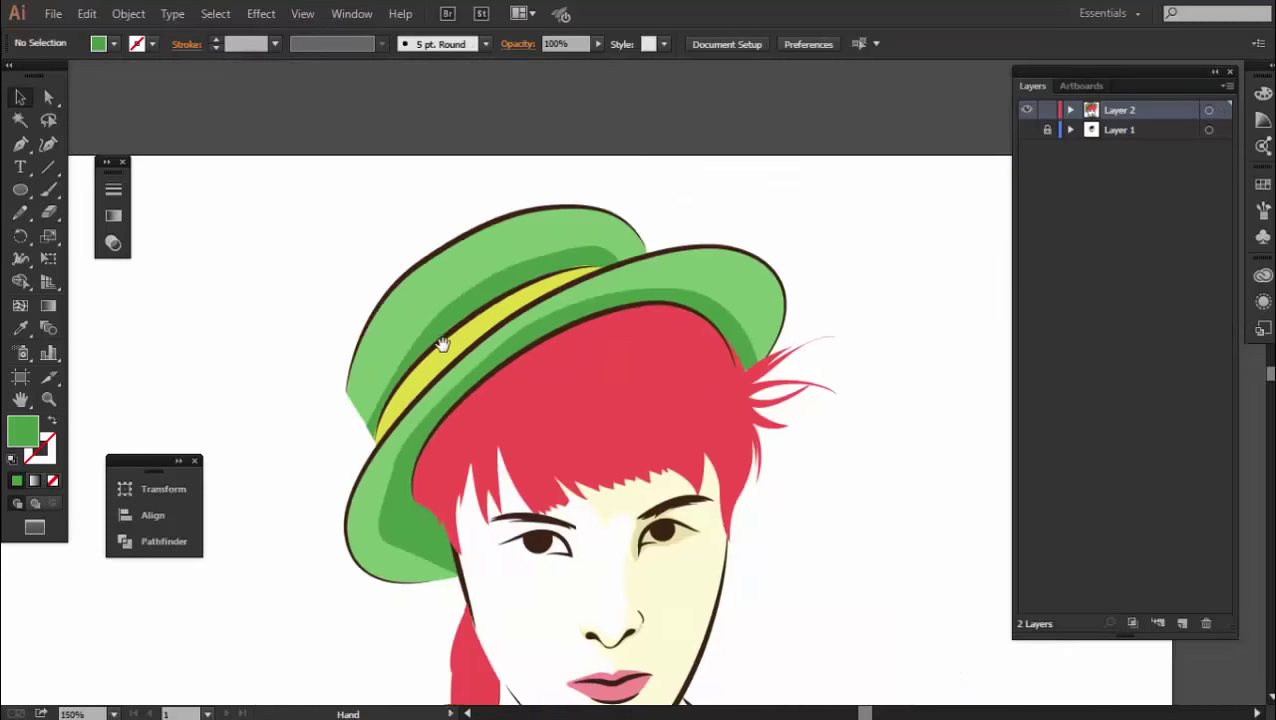
{"action": "scroll", "coordinate": [541, 404], "scroll_direction": "down", "scroll_amount": 5}
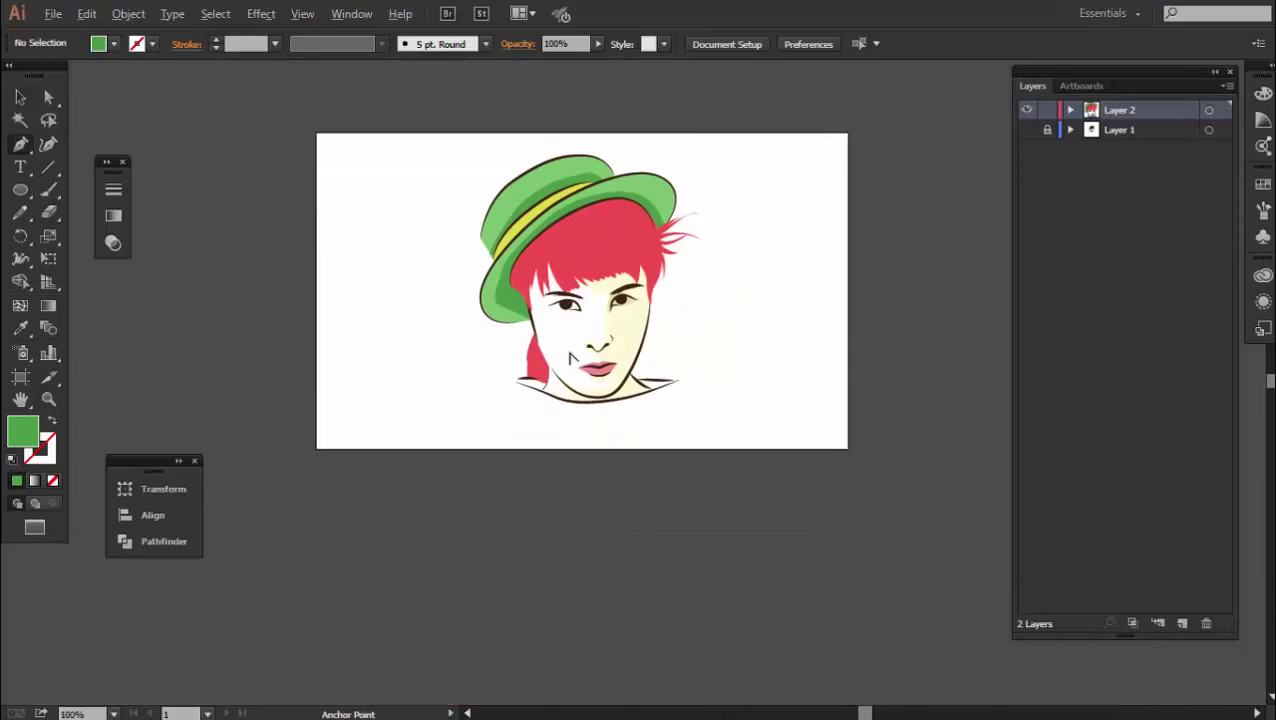
{"action": "scroll", "coordinate": [570, 393], "scroll_direction": "up", "scroll_amount": 6}
{"action": "scroll", "coordinate": [590, 310], "scroll_direction": "down", "scroll_amount": 3}
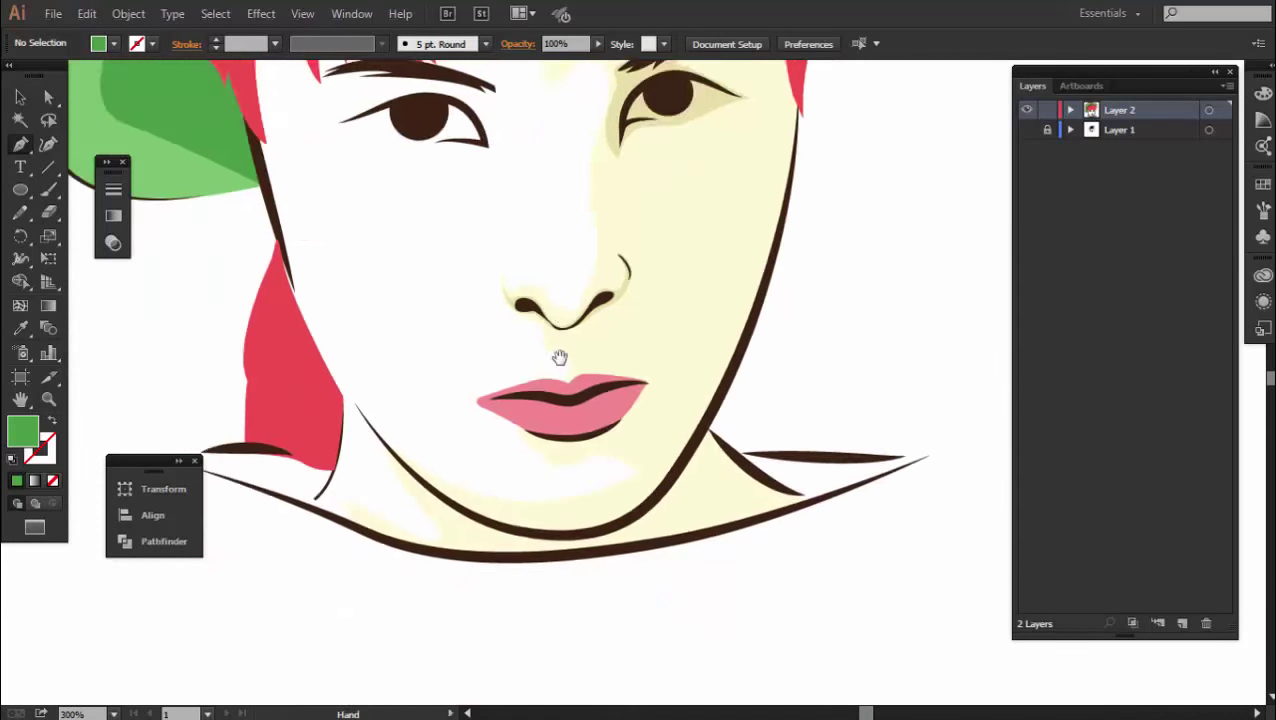
{"action": "scroll", "coordinate": [558, 359], "scroll_direction": "down", "scroll_amount": 2}
{"action": "scroll", "coordinate": [513, 436], "scroll_direction": "down", "scroll_amount": 3}
{"action": "scroll", "coordinate": [436, 419], "scroll_direction": "up", "scroll_amount": 3}
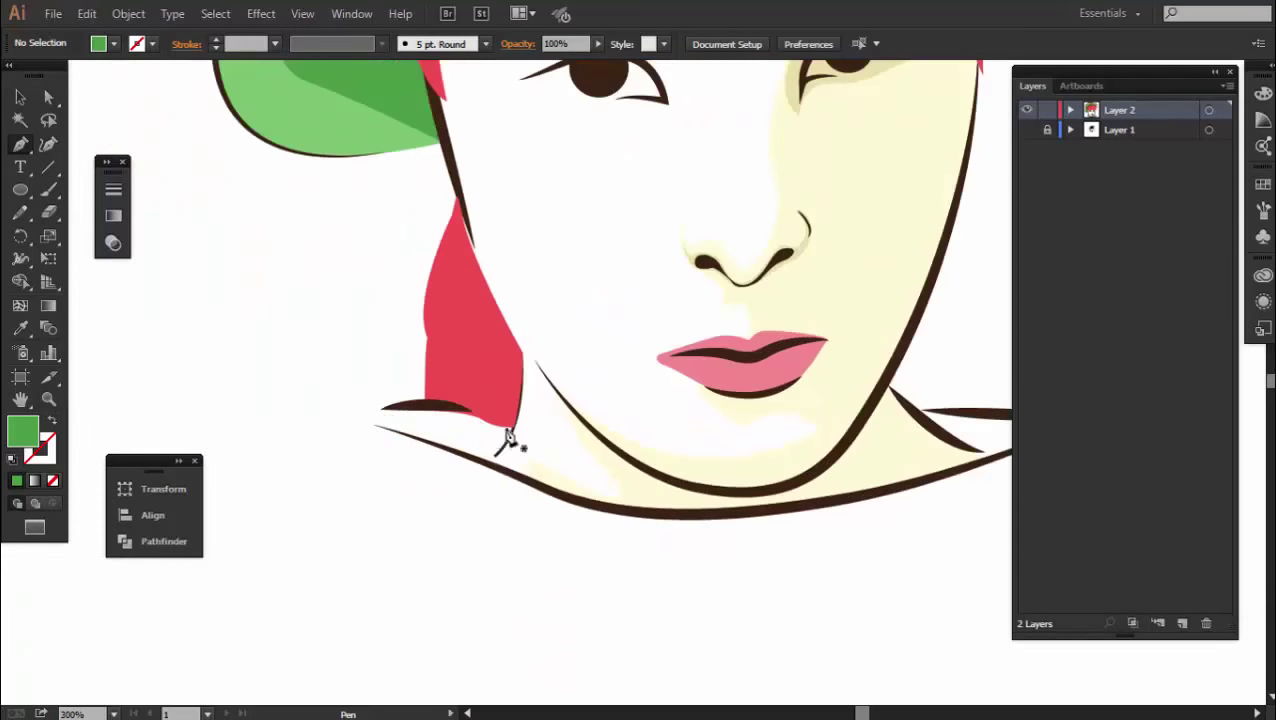
{"action": "left_click", "coordinate": [489, 426]}
{"action": "left_click_drag", "start_coordinate": [363, 413], "coordinate": [358, 424]}
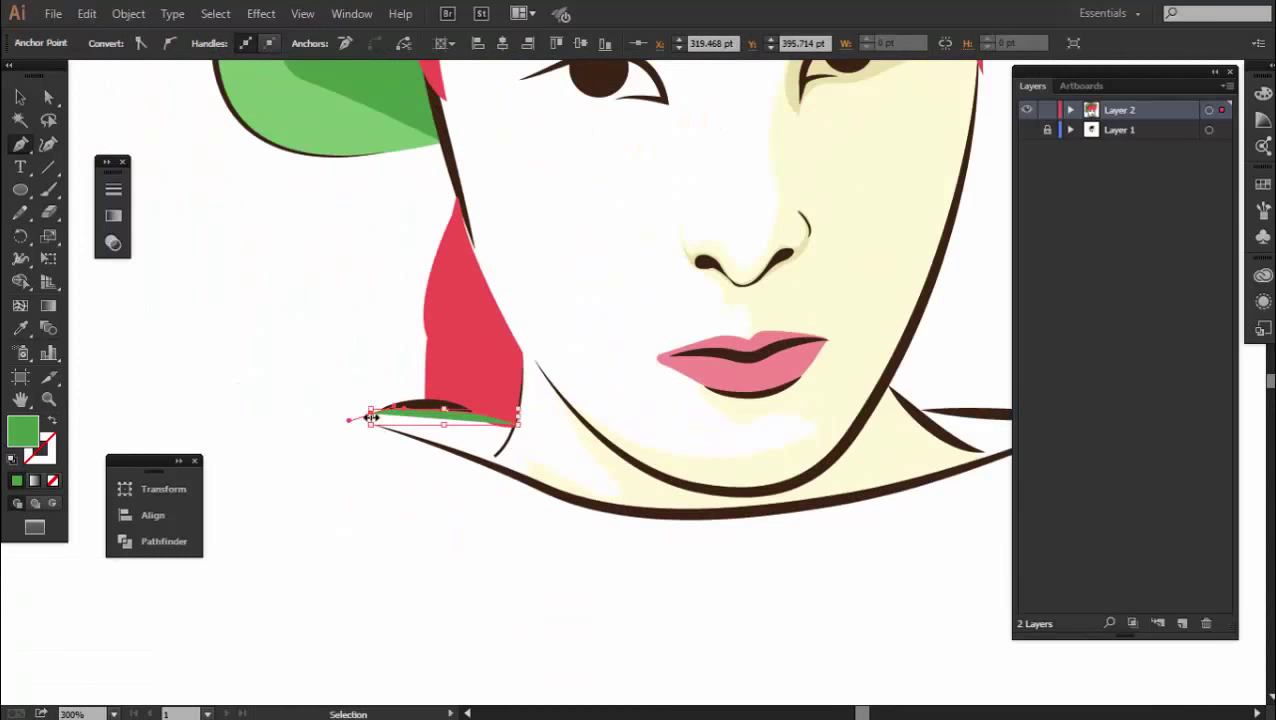
{"action": "left_click_drag", "start_coordinate": [378, 478], "coordinate": [484, 501]}
{"action": "mouse_move", "coordinate": [561, 540]}
{"action": "left_mouse_down"}
{"action": "mouse_move", "coordinate": [428, 405]}
{"action": "mouse_move", "coordinate": [484, 421]}
{"action": "mouse_move", "coordinate": [640, 426]}
{"action": "left_mouse_up"}
Add curved drips and edge points to the collar shape, redoing one misplaced point
{"action": "mouse_move", "coordinate": [783, 407]}
{"action": "left_mouse_down"}
{"action": "mouse_move", "coordinate": [834, 379]}
{"action": "mouse_move", "coordinate": [513, 467]}
{"action": "left_mouse_up"}
{"action": "mouse_move", "coordinate": [515, 527]}
{"action": "left_mouse_down"}
{"action": "mouse_move", "coordinate": [553, 466]}
{"action": "mouse_move", "coordinate": [746, 347]}
{"action": "mouse_move", "coordinate": [675, 342]}
{"action": "left_mouse_up"}
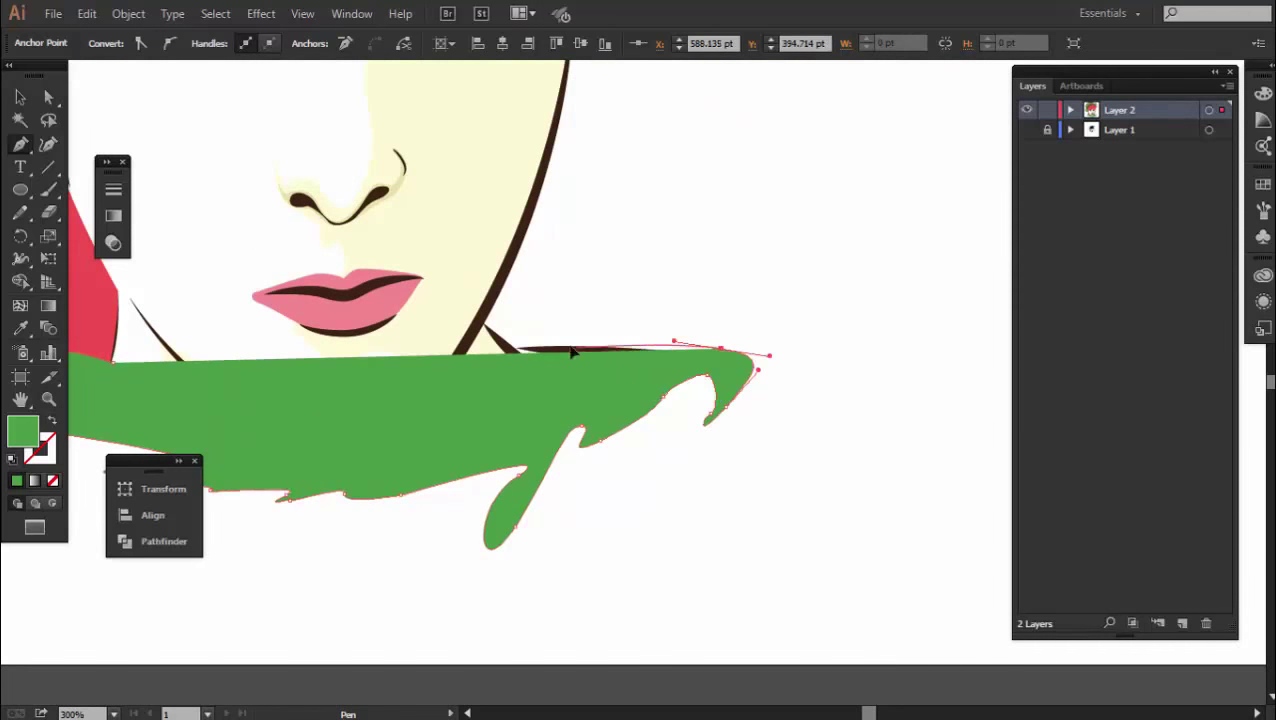
{"action": "left_click", "coordinate": [510, 349]}
{"action": "left_click", "coordinate": [545, 396]}
{"action": "left_click", "coordinate": [522, 462]}
{"action": "key", "text": "slash"}
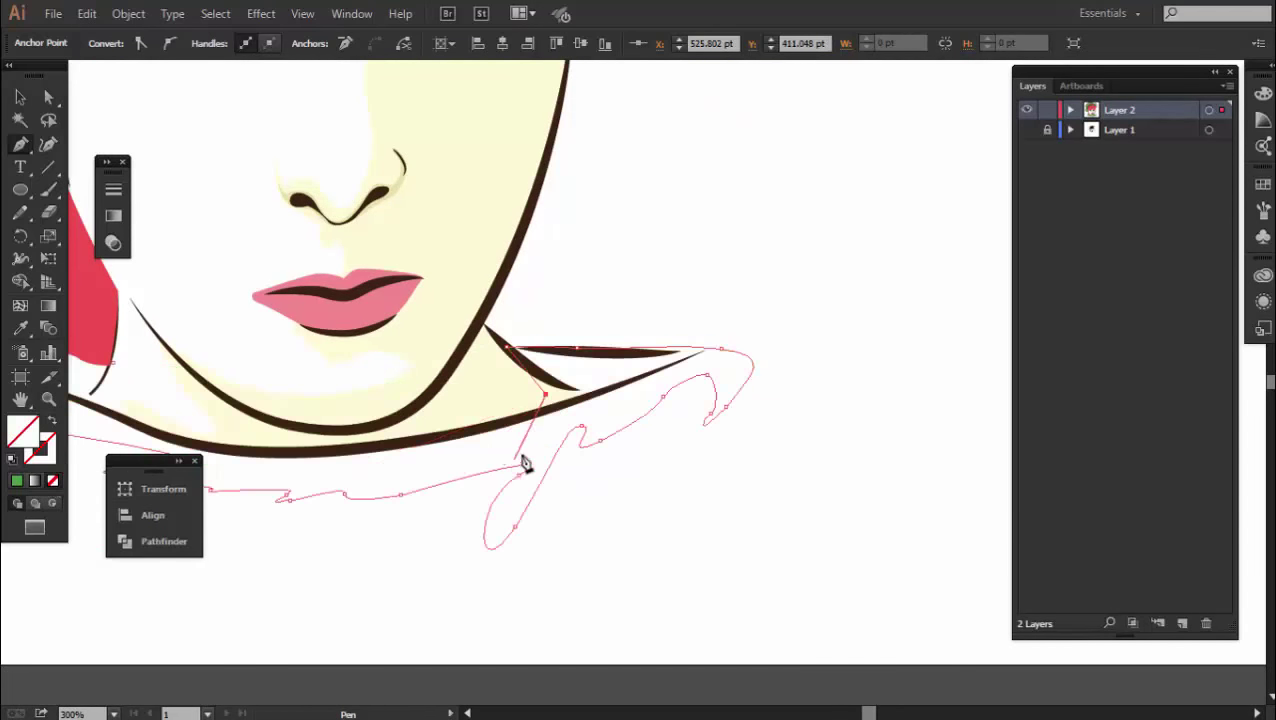
{"action": "key", "text": "ctrl+z"}
{"action": "key", "text": "ctrl+z"}
{"action": "key", "text": "ctrl+z"}
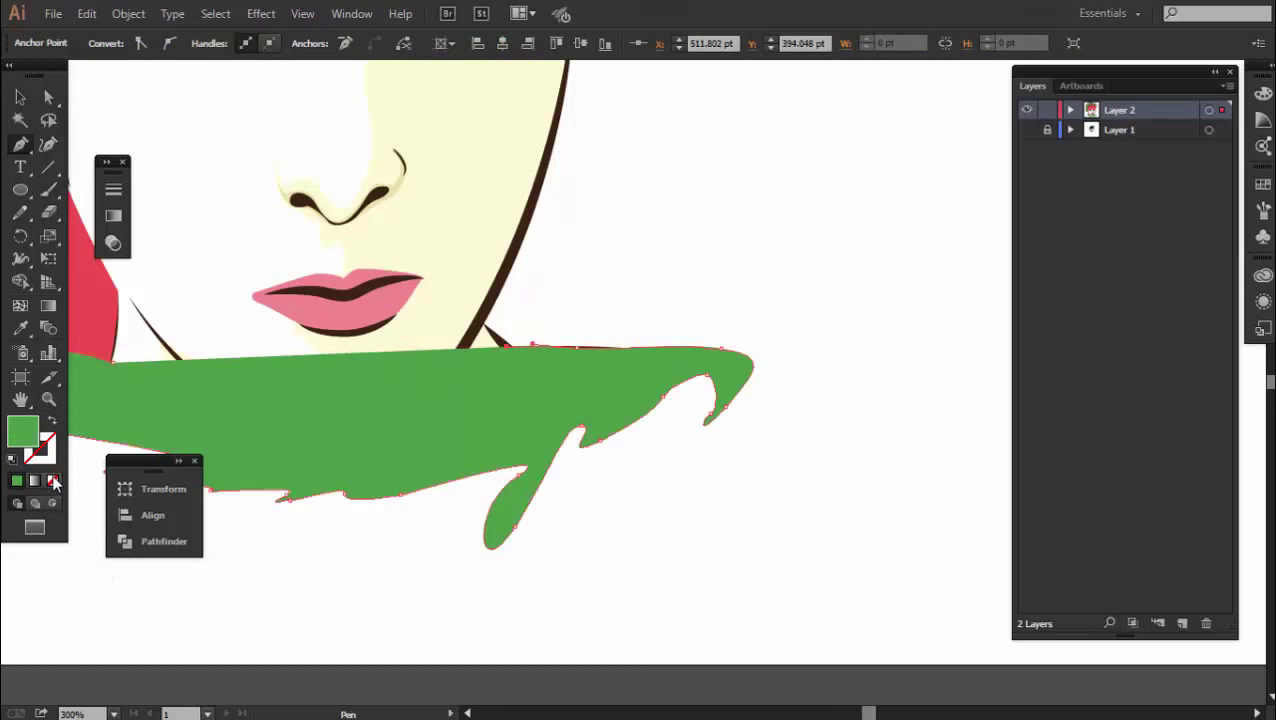
{"action": "key", "text": "slash"}
{"action": "left_click", "coordinate": [582, 393]}
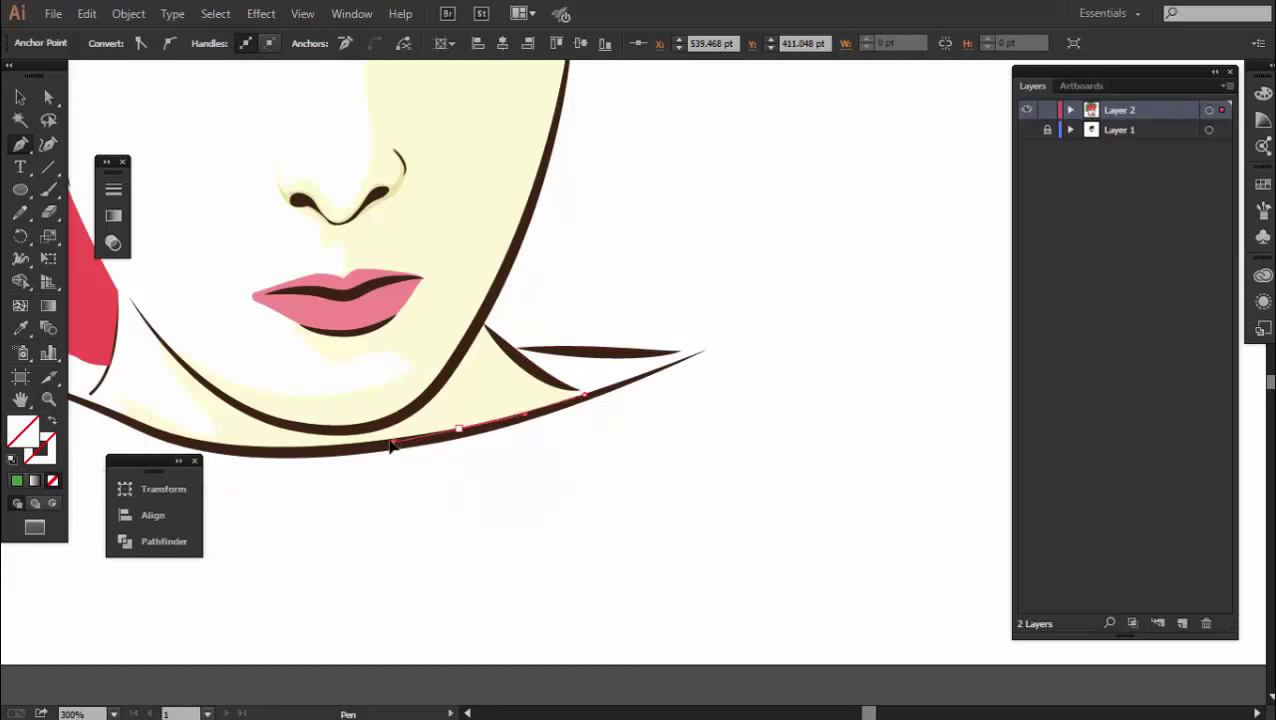
Finish the collar outline along the jawline up to the red hair's lower tip
{"action": "left_click_drag", "start_coordinate": [467, 438], "coordinate": [572, 515]}
{"action": "left_click", "coordinate": [526, 526]}
{"action": "left_click", "coordinate": [466, 514]}
{"action": "left_click", "coordinate": [360, 482]}
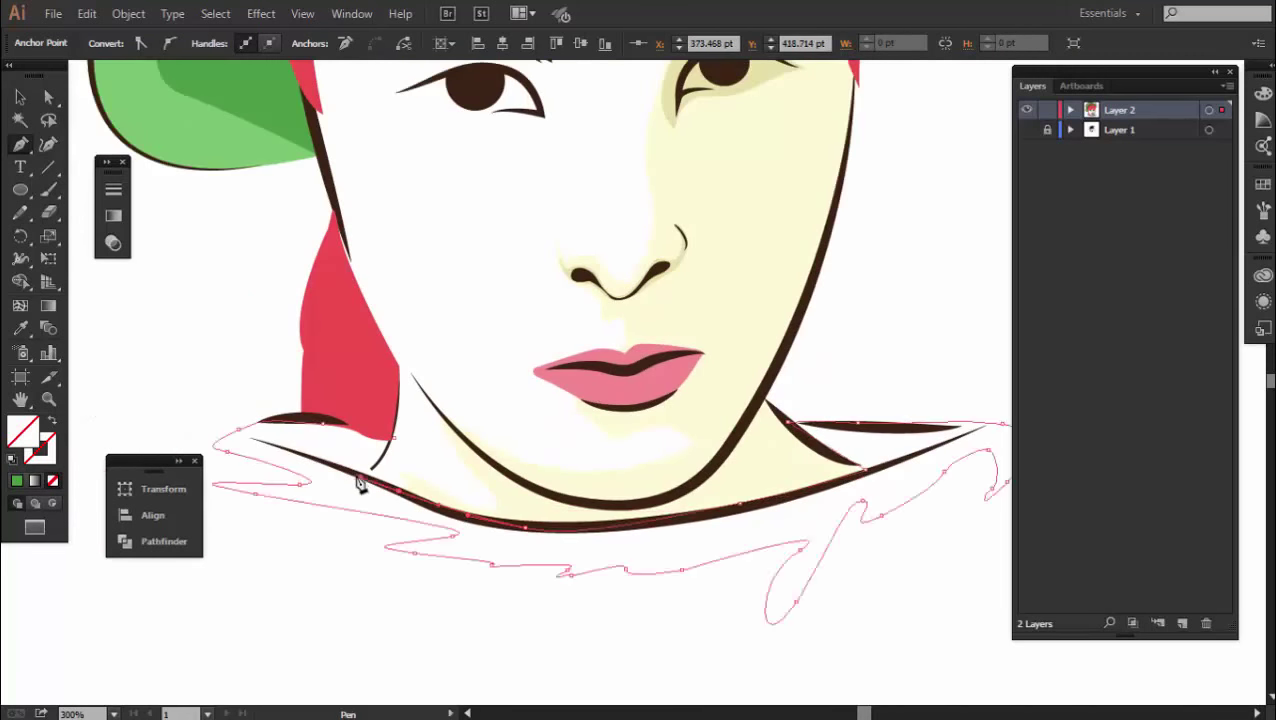
{"action": "left_click", "coordinate": [391, 442]}
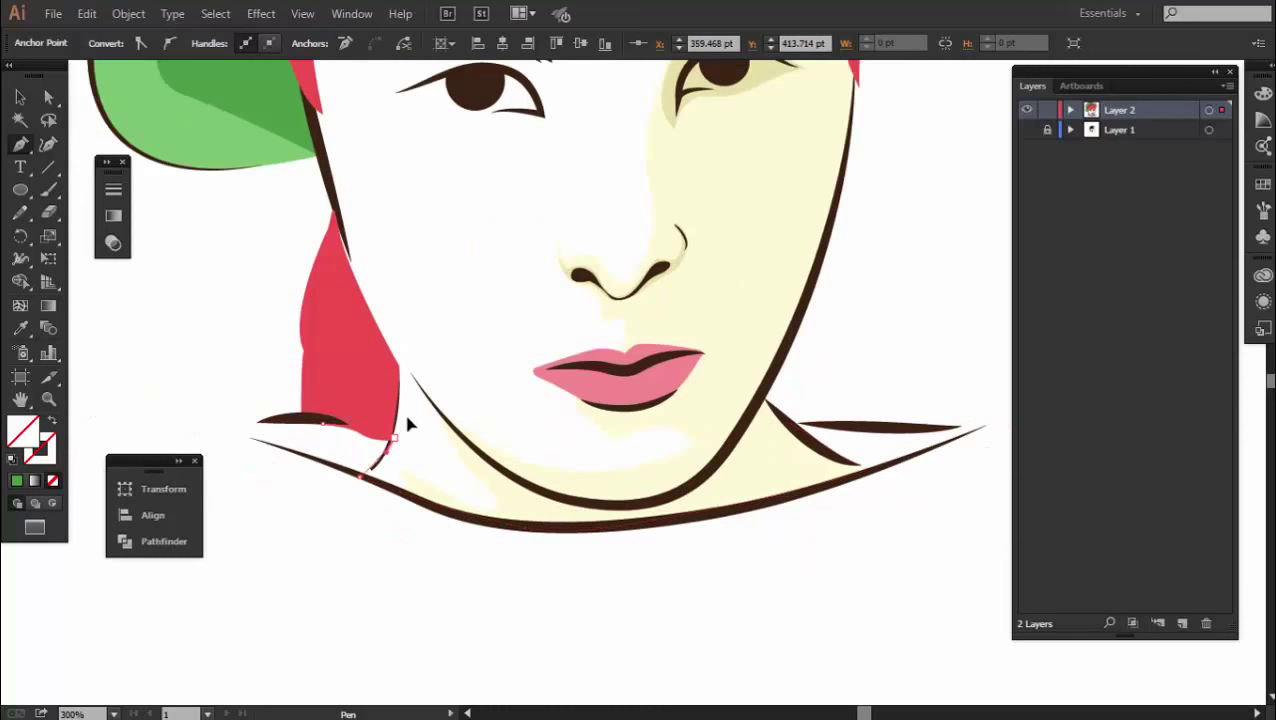
Fill the collar shape with green and deselect it
{"action": "left_click", "coordinate": [16, 481]}
{"action": "key", "text": "v"}
{"action": "left_click", "coordinate": [564, 553]}
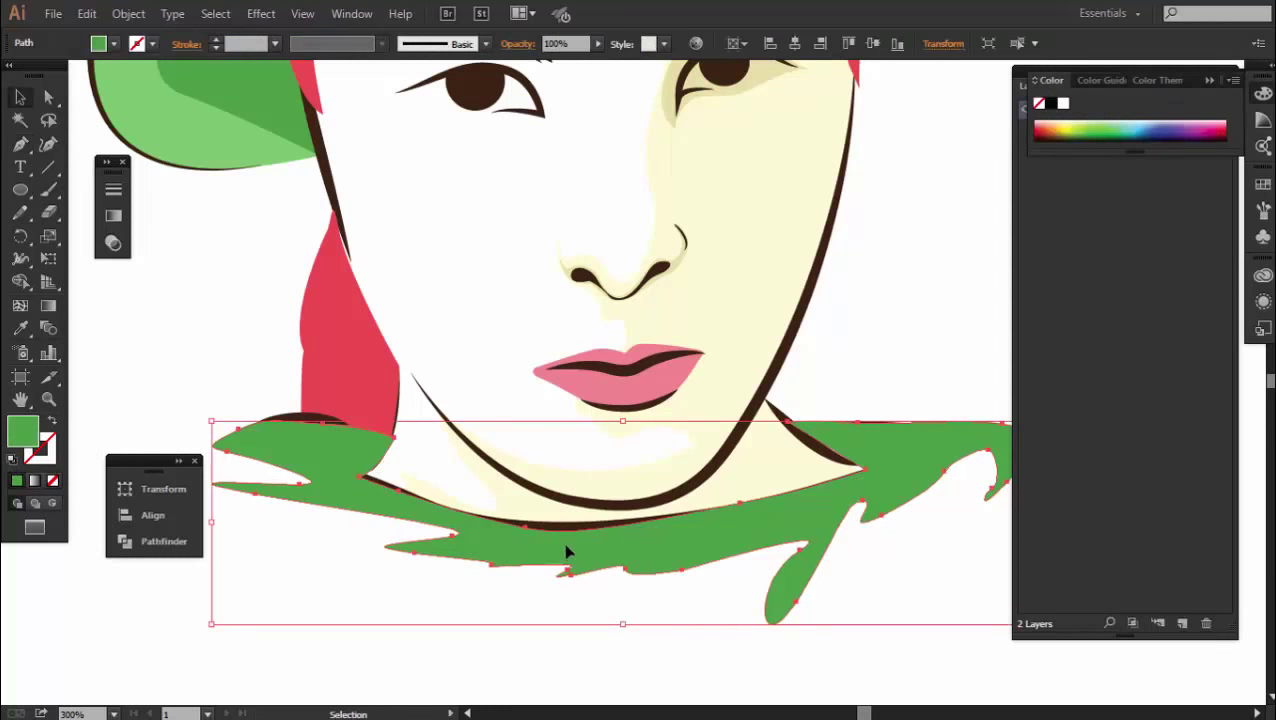
{"action": "key", "text": "ctrl+shift+a"}
Recolour the collar with the hat band's yellow-green using the Eyedropper
{"action": "key", "text": "ctrl+0"}
{"action": "key", "text": "ctrl+plus"}
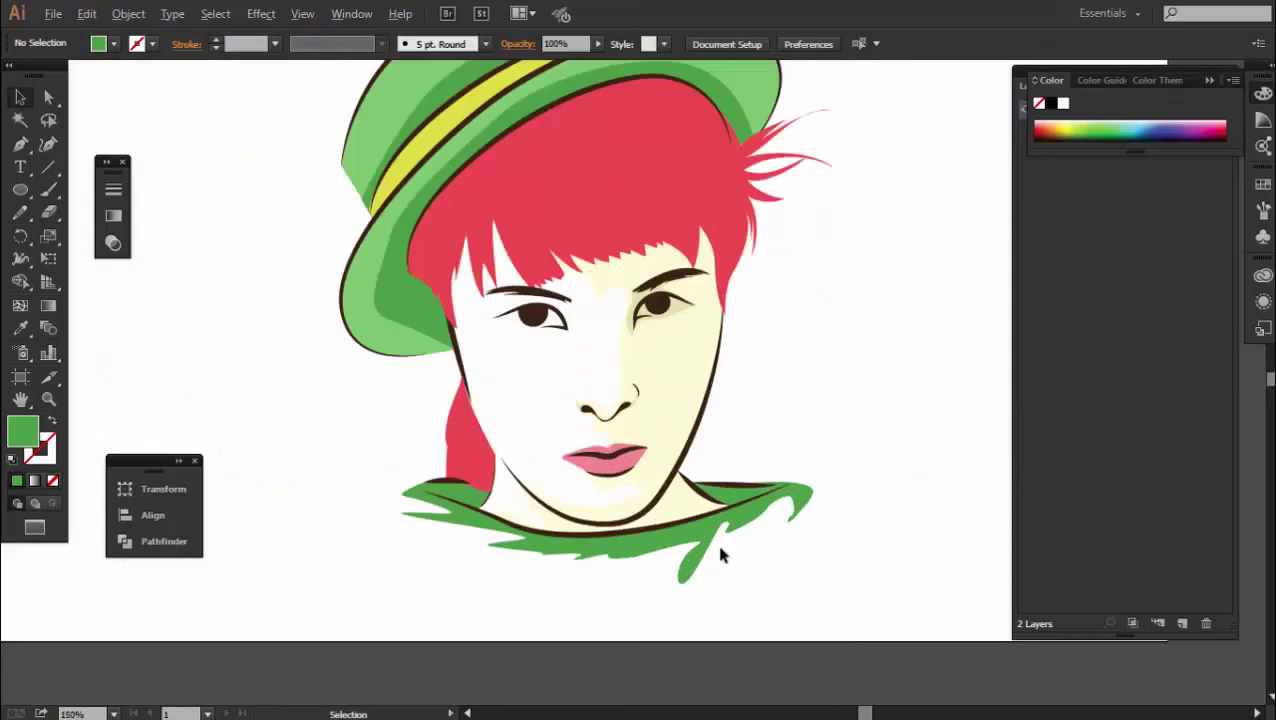
{"action": "left_click", "coordinate": [706, 540]}
{"action": "double_click", "coordinate": [34, 441]}
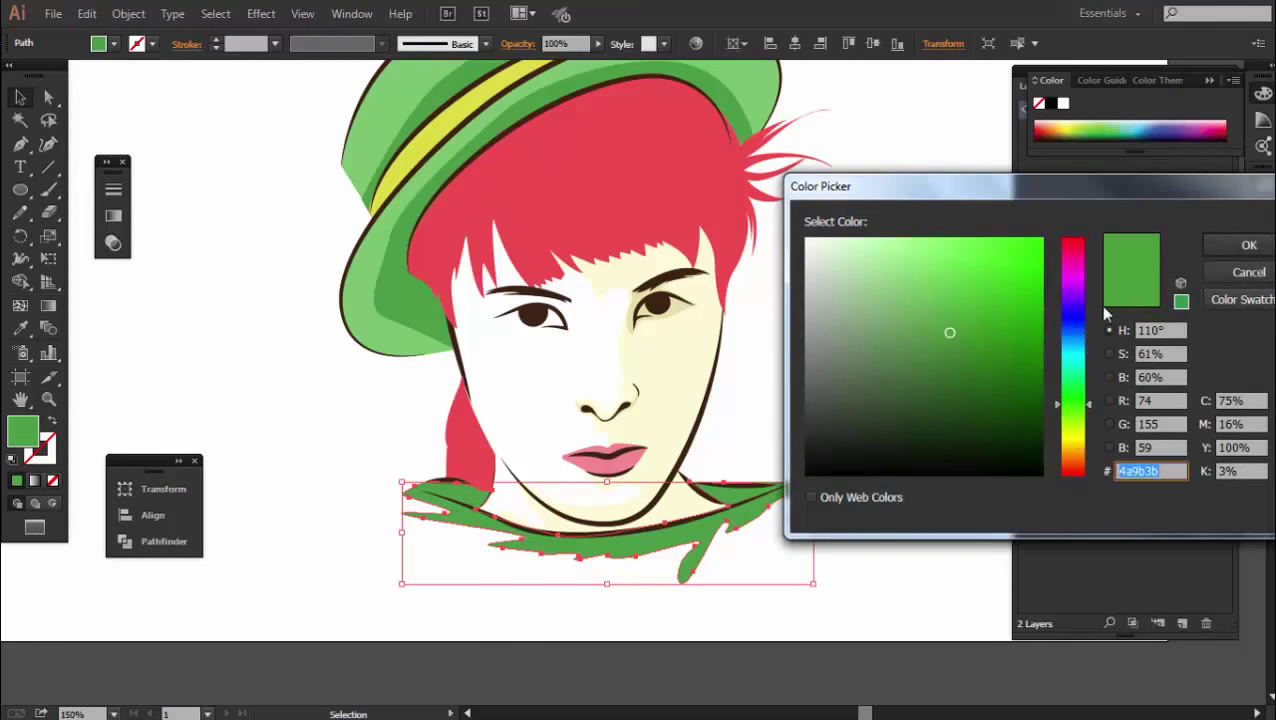
{"action": "left_click", "coordinate": [1236, 278]}
{"action": "key", "text": "i"}
{"action": "left_click", "coordinate": [470, 108]}
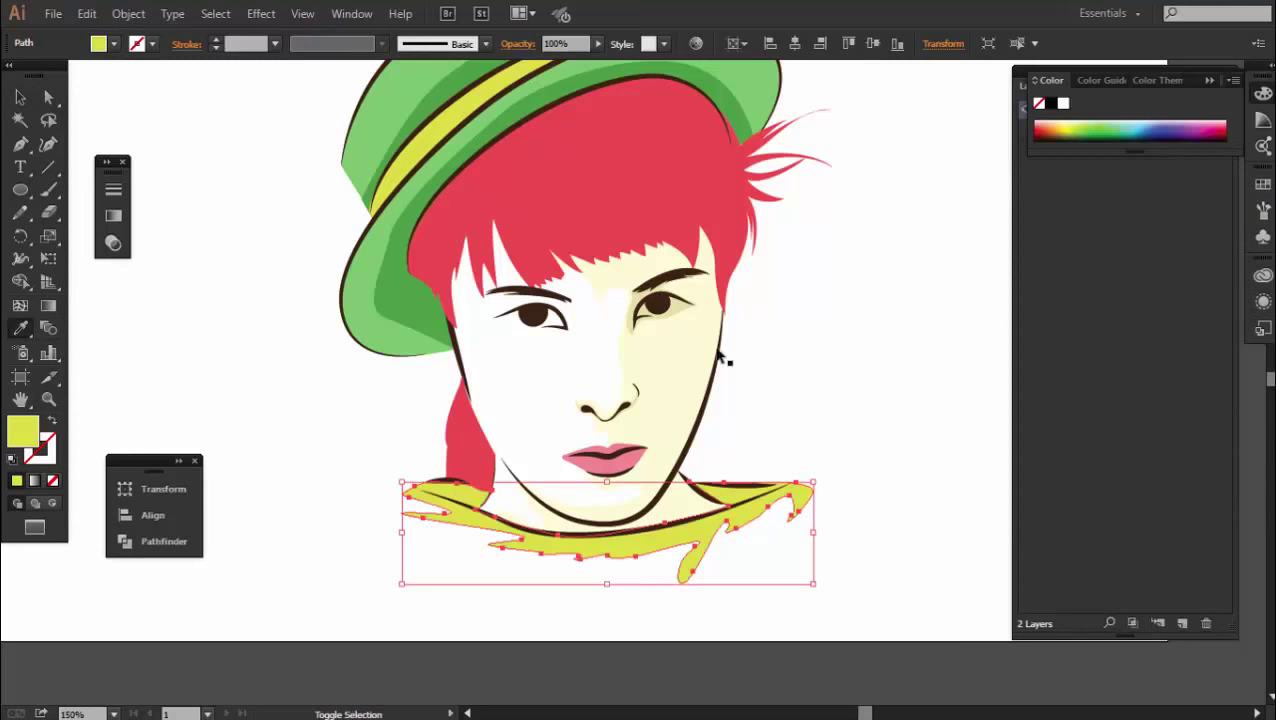
{"action": "left_click", "coordinate": [818, 438], "text": "ctrl"}
Select the cream face-shading shape to check its fill, then deselect everything
{"action": "key", "text": "v"}
{"action": "key", "text": "ctrl+0"}
{"action": "key", "text": "ctrl+plus"}
{"action": "key", "text": "ctrl+plus"}
{"action": "key", "text": "ctrl+plus"}
{"action": "left_click_drag", "start_coordinate": [698, 436], "coordinate": [716, 507]}
{"action": "left_click", "coordinate": [661, 427]}
{"action": "key", "text": "ctrl+shift+a"}
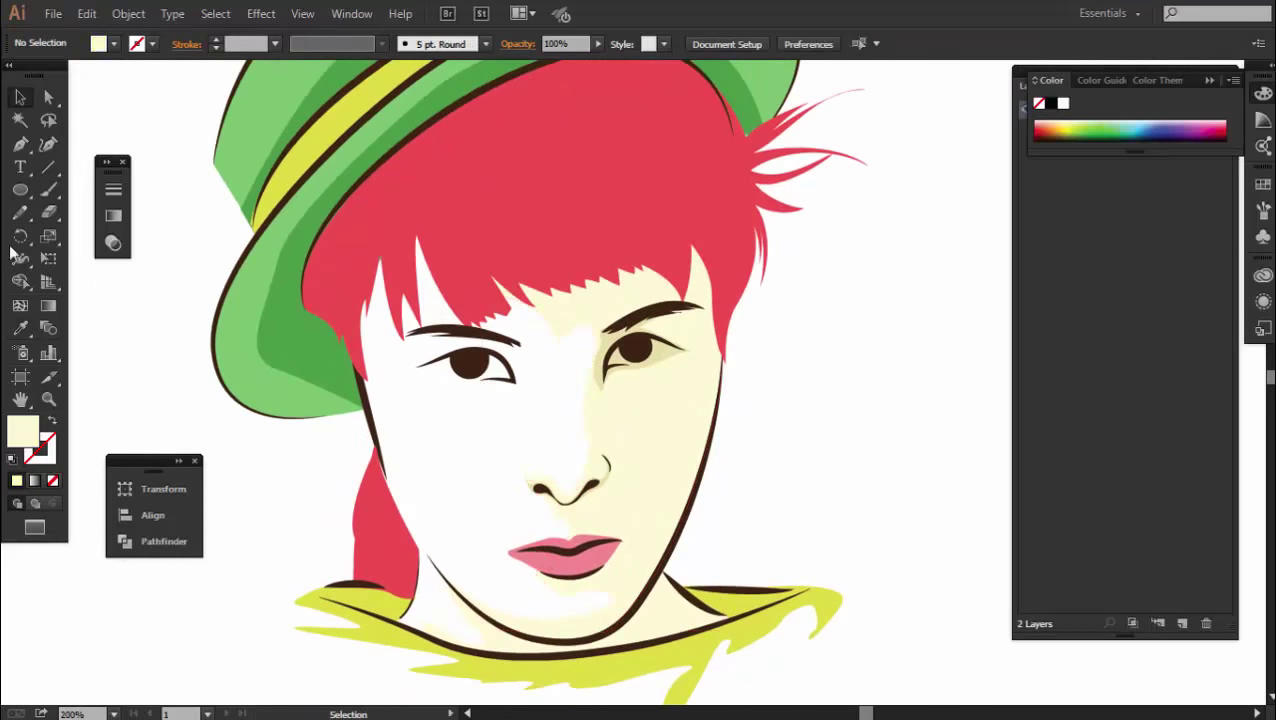
Start a cream shading outline from the eye corner along the left eyebrow
{"action": "scroll", "coordinate": [455, 398], "scroll_direction": "up", "scroll_amount": 3}
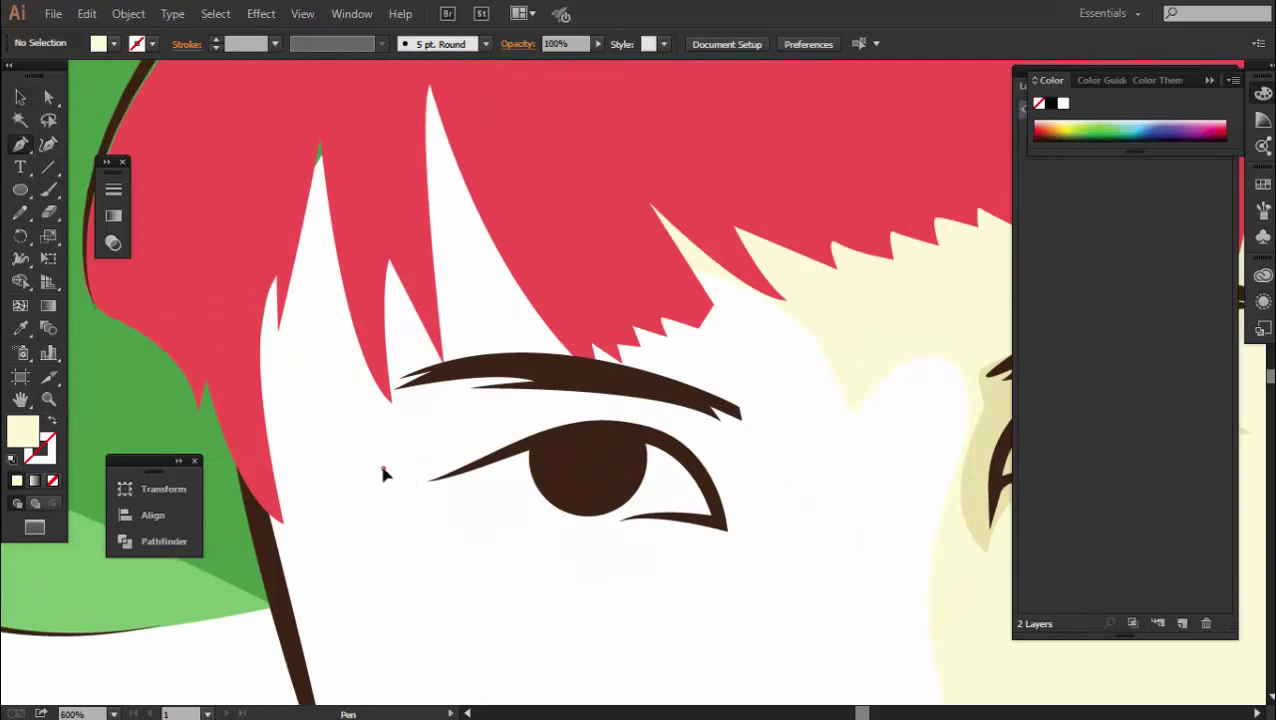
{"action": "left_click", "coordinate": [383, 468]}
{"action": "left_click_drag", "start_coordinate": [484, 447], "coordinate": [526, 418]}
{"action": "left_click", "coordinate": [578, 401]}
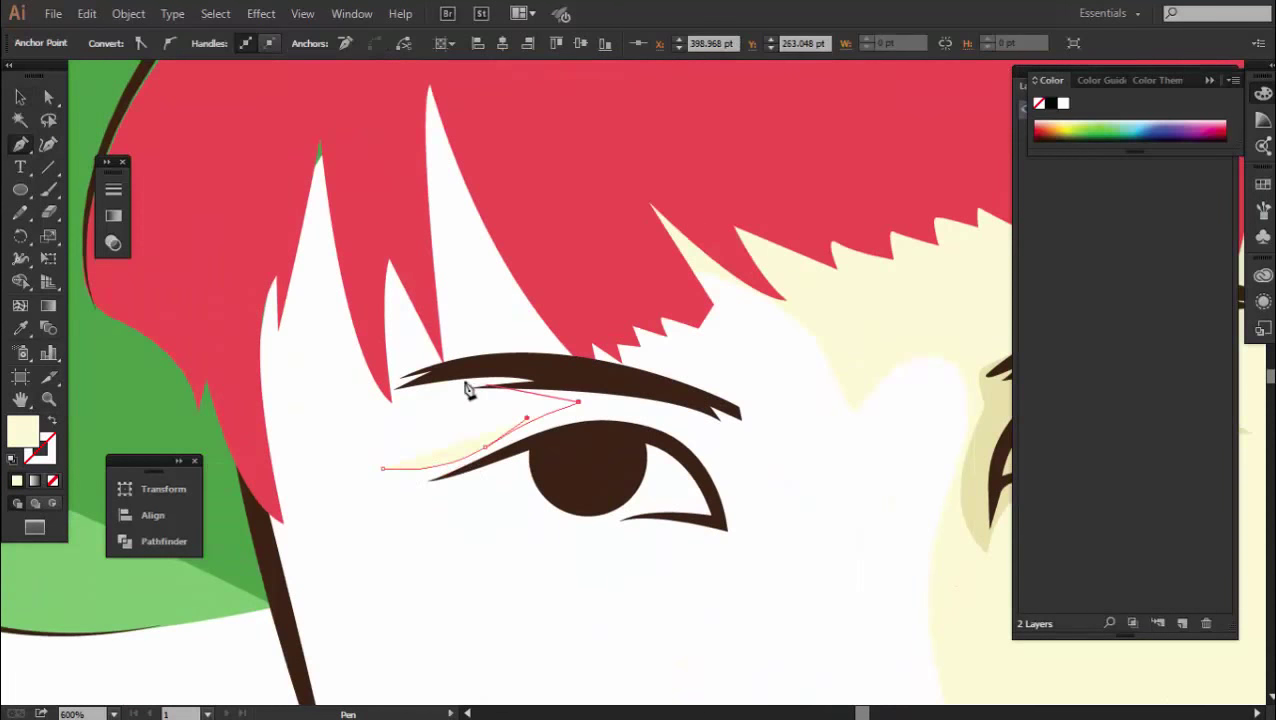
{"action": "left_click", "coordinate": [727, 391]}
{"action": "left_click", "coordinate": [761, 413]}
{"action": "left_click", "coordinate": [740, 453]}
Close the eye shading beneath the eye and send it behind the eye and eyebrow
{"action": "scroll", "coordinate": [740, 453], "scroll_direction": "down", "scroll_amount": 1}
{"action": "scroll", "coordinate": [703, 330], "scroll_direction": "down", "scroll_amount": 3}
{"action": "left_click_drag", "start_coordinate": [735, 427], "coordinate": [718, 476]}
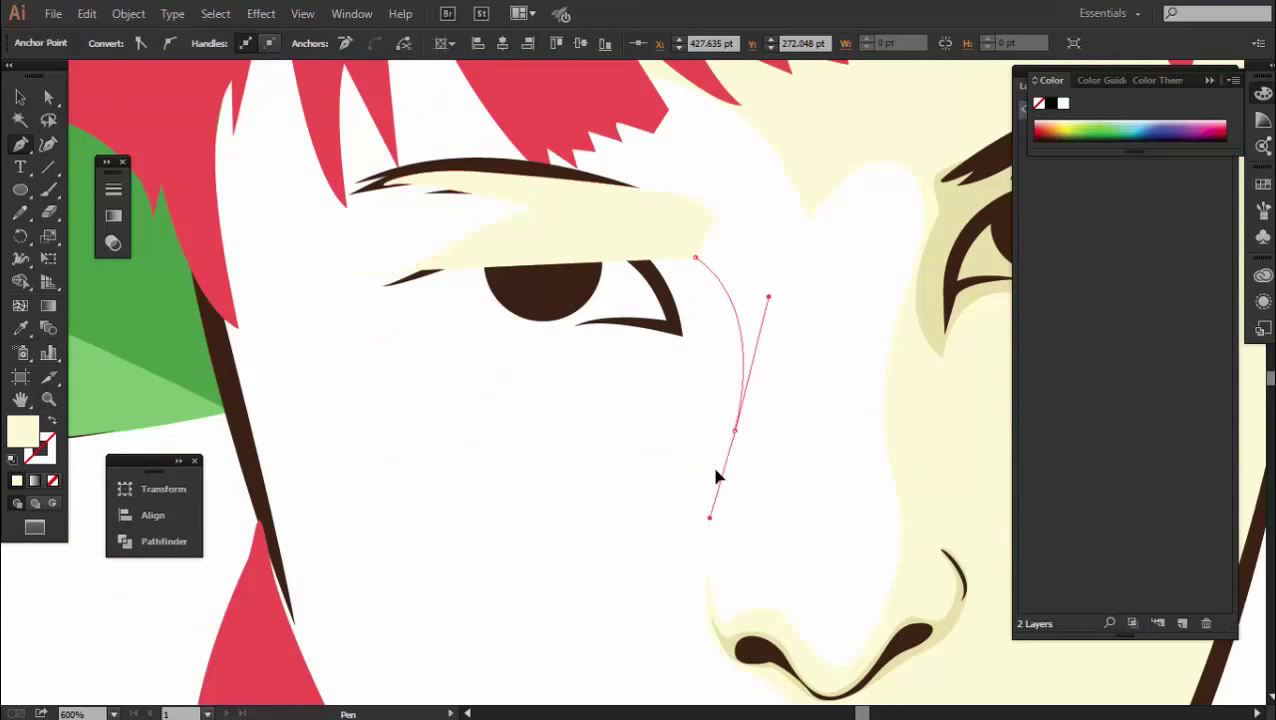
{"action": "left_click_drag", "start_coordinate": [608, 345], "coordinate": [516, 346]}
{"action": "left_click_drag", "start_coordinate": [440, 318], "coordinate": [397, 292]}
{"action": "left_click", "coordinate": [337, 273]}
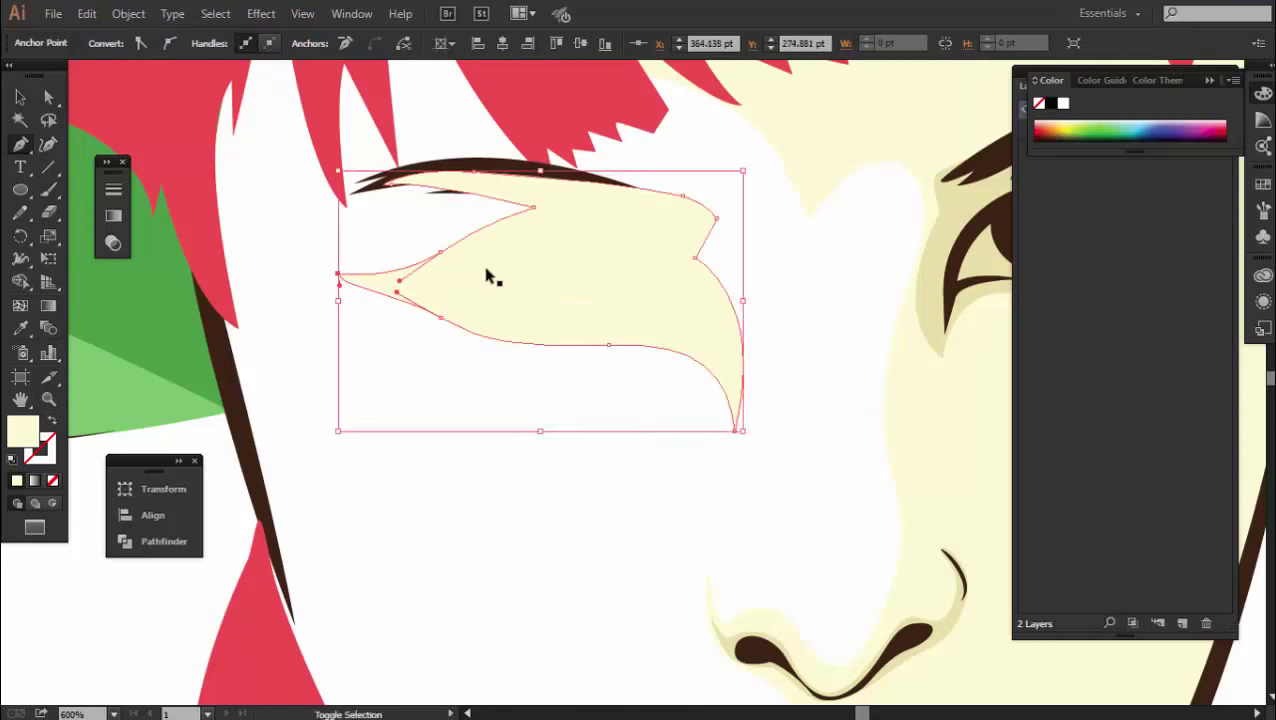
{"action": "key", "text": "ctrl+shift+bracketleft"}
{"action": "key", "text": "ctrl+shift+a"}
Start the pale beige eye-white outline along the upper eyelid
{"action": "scroll", "coordinate": [493, 275], "scroll_direction": "down", "scroll_amount": 2, "text": "alt"}
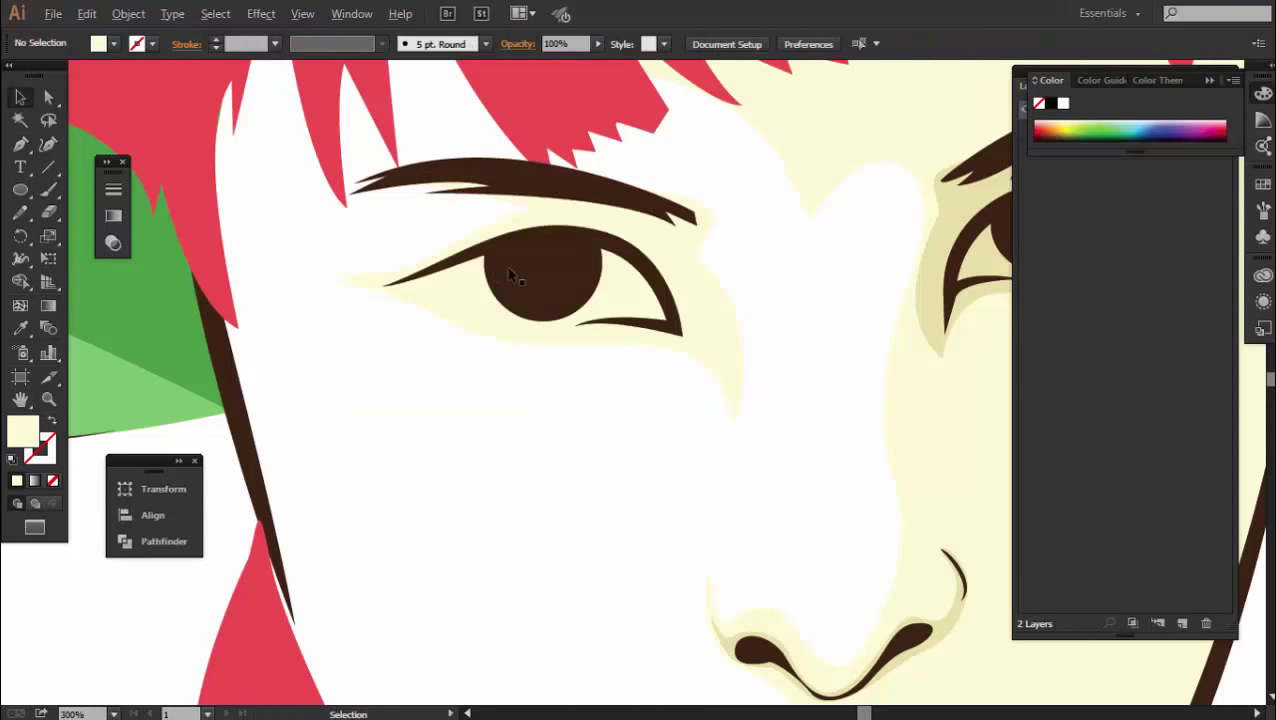
{"action": "scroll", "coordinate": [541, 384], "scroll_direction": "down", "scroll_amount": 1, "text": "alt"}
{"action": "scroll", "coordinate": [493, 288], "scroll_direction": "up", "scroll_amount": 2, "text": "alt"}
{"action": "scroll", "coordinate": [432, 320], "scroll_direction": "down", "scroll_amount": 1}
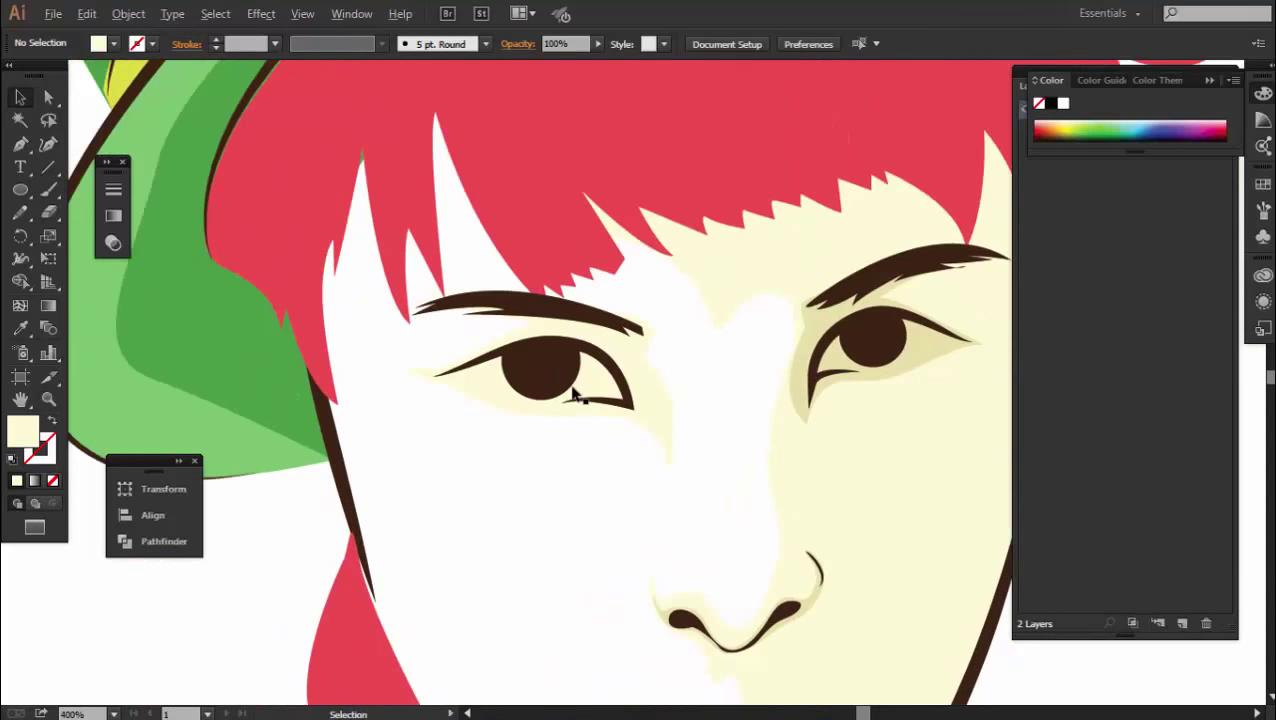
{"action": "scroll", "coordinate": [500, 360], "scroll_direction": "up", "scroll_amount": 2}
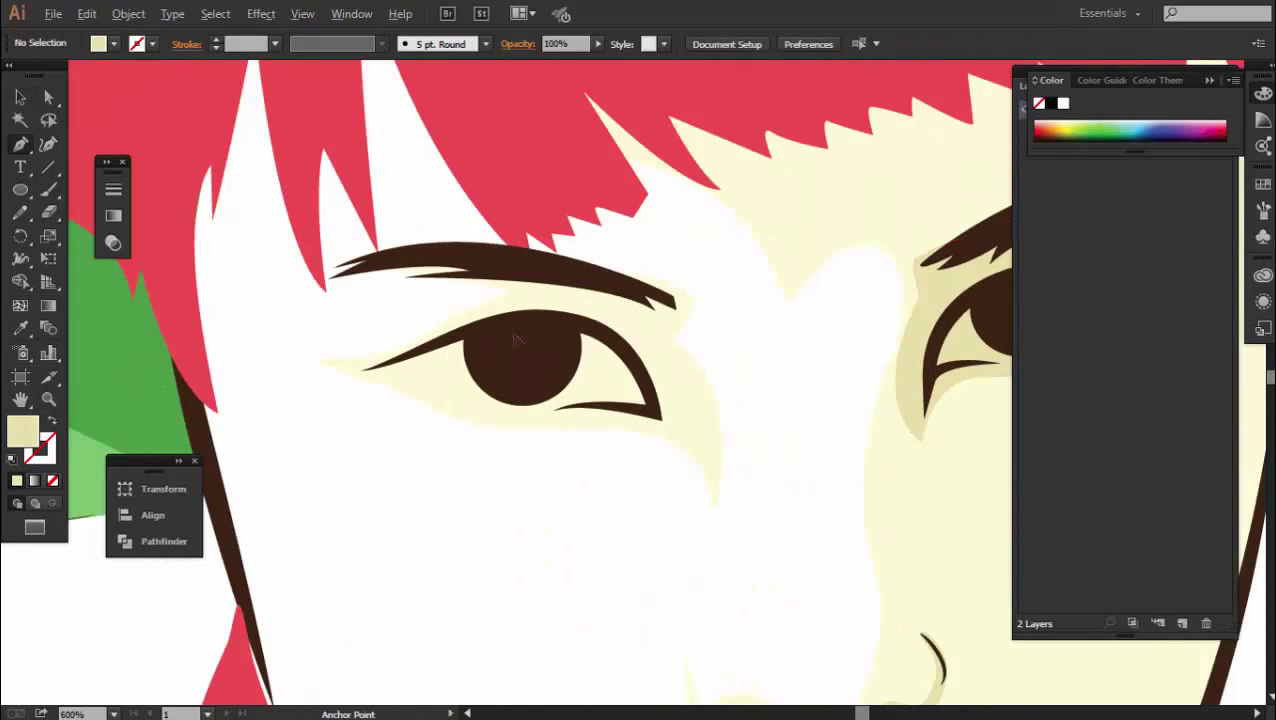
{"action": "scroll", "coordinate": [517, 340], "scroll_direction": "up", "scroll_amount": 2, "text": "alt"}
{"action": "left_click", "coordinate": [182, 401]}
{"action": "left_click_drag", "start_coordinate": [352, 338], "coordinate": [447, 296]}
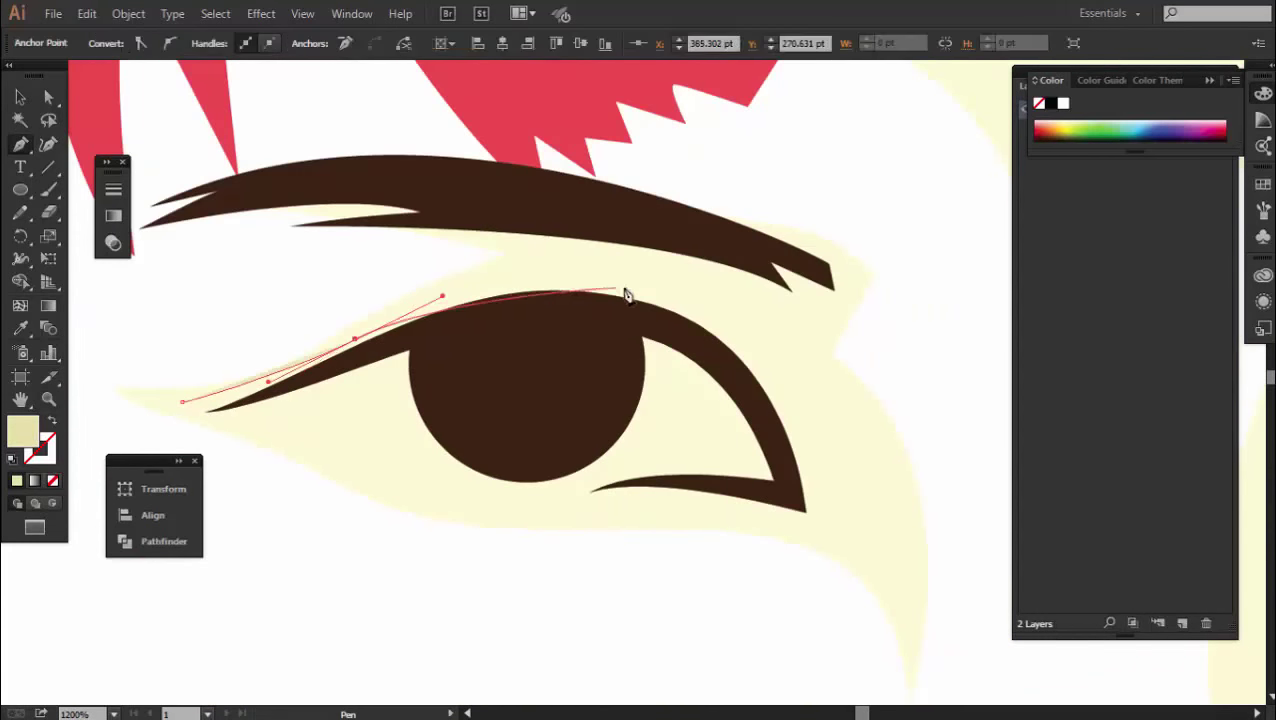
{"action": "left_click_drag", "start_coordinate": [651, 289], "coordinate": [754, 313]}
Close the eye-white along the lower eyelid and send it behind the pupil and lashes
{"action": "left_click_drag", "start_coordinate": [808, 514], "coordinate": [814, 538]}
{"action": "left_click_drag", "start_coordinate": [594, 501], "coordinate": [470, 504]}
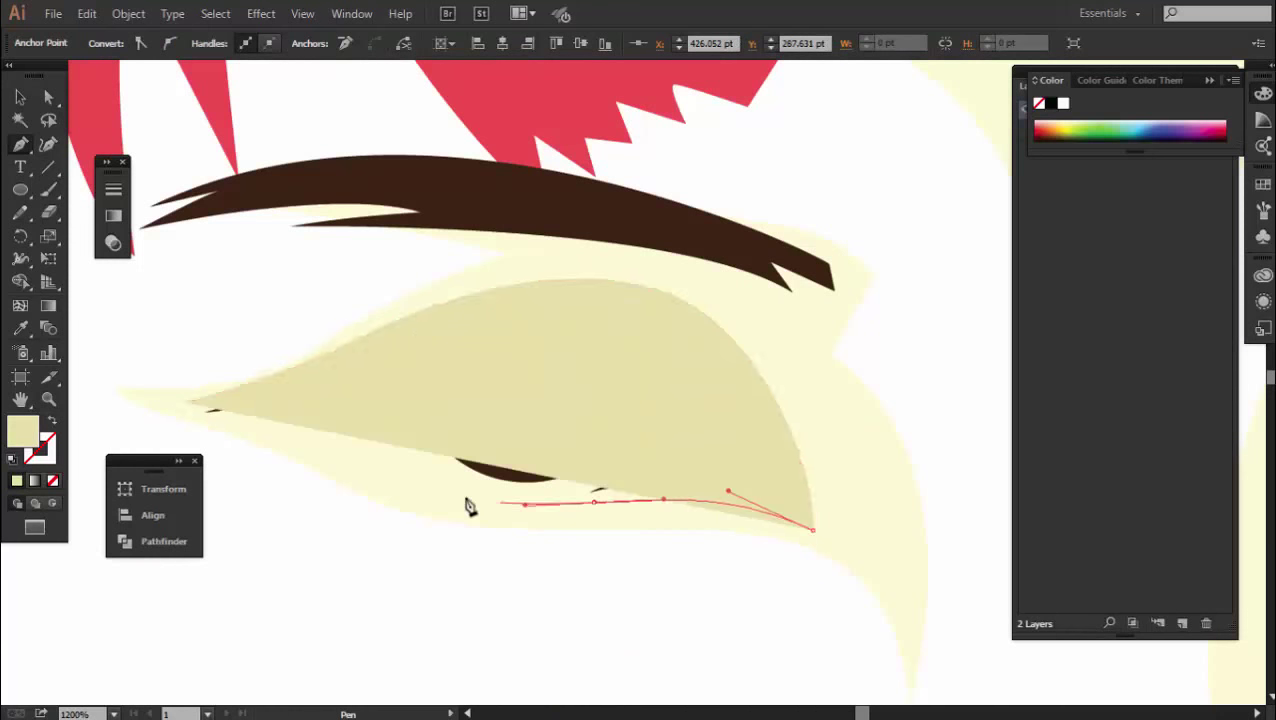
{"action": "left_click_drag", "start_coordinate": [397, 469], "coordinate": [317, 436]}
{"action": "left_click", "coordinate": [182, 404]}
{"action": "key", "text": "v"}
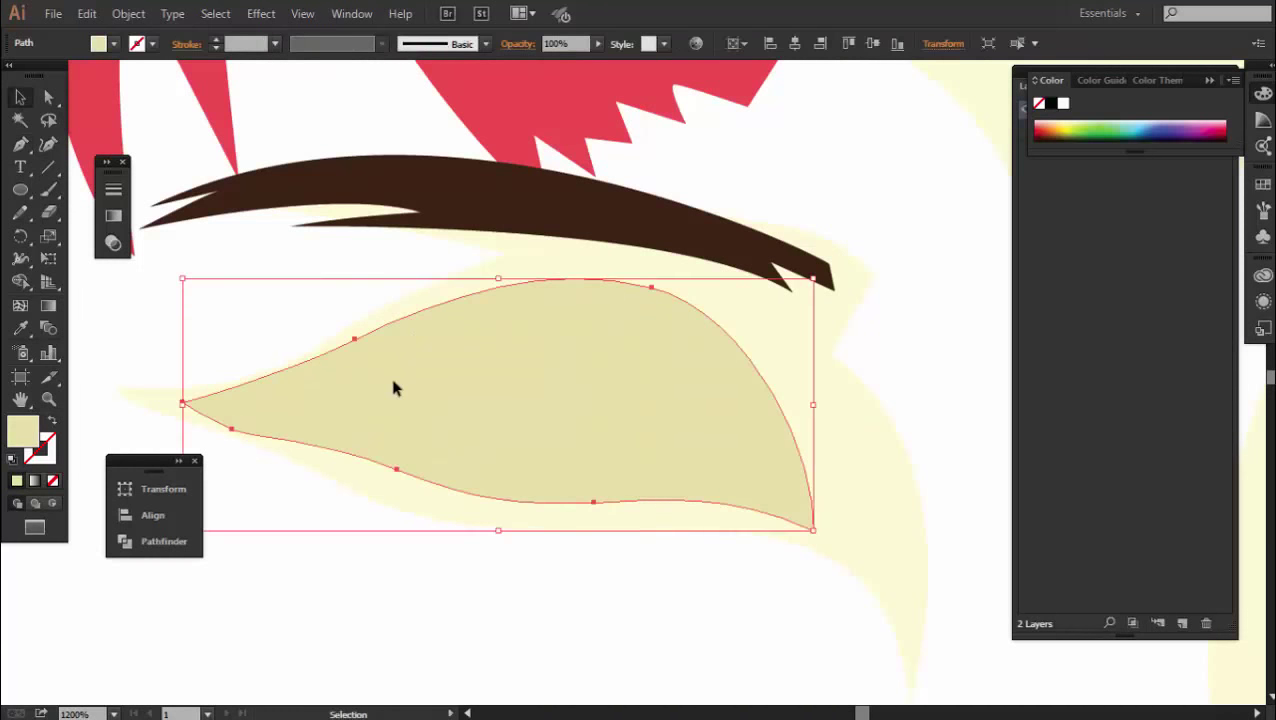
{"action": "key", "text": "ctrl+shift+bracketleft"}
{"action": "key", "text": "ctrl+shift+a"}
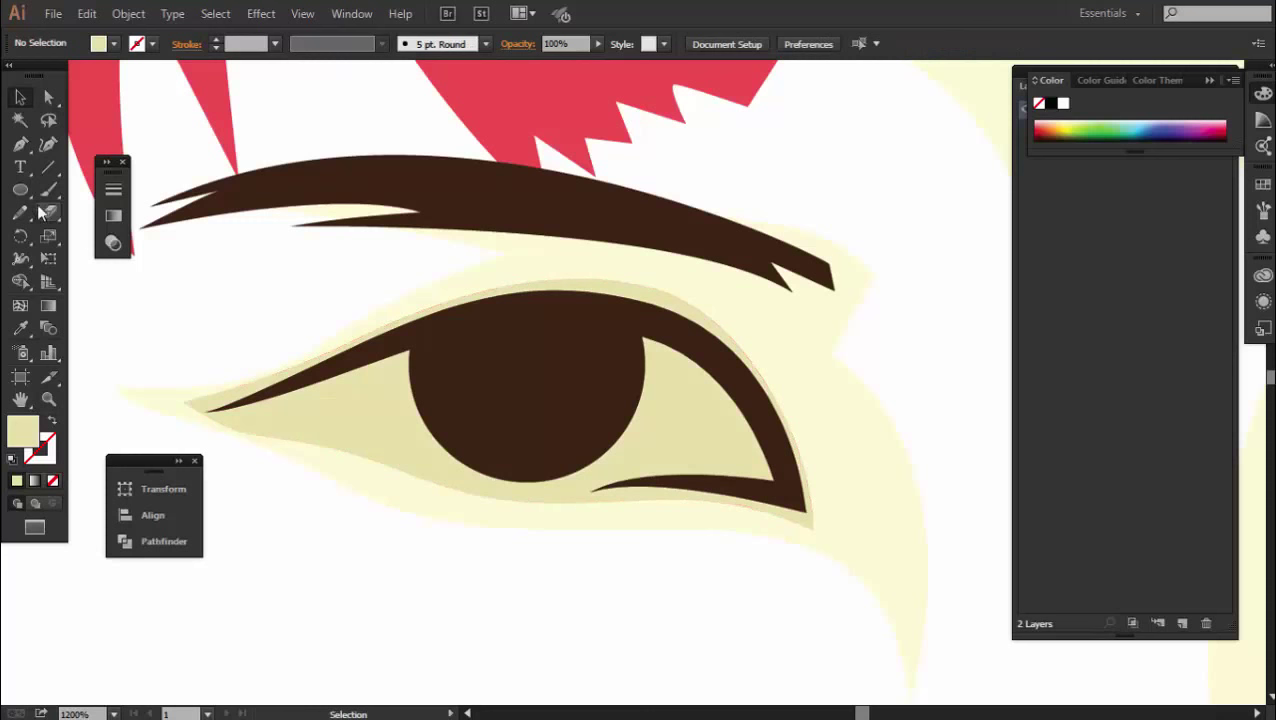
Draw a small white catchlight circle on the iris
{"action": "left_click_drag", "start_coordinate": [457, 375], "coordinate": [453, 376]}
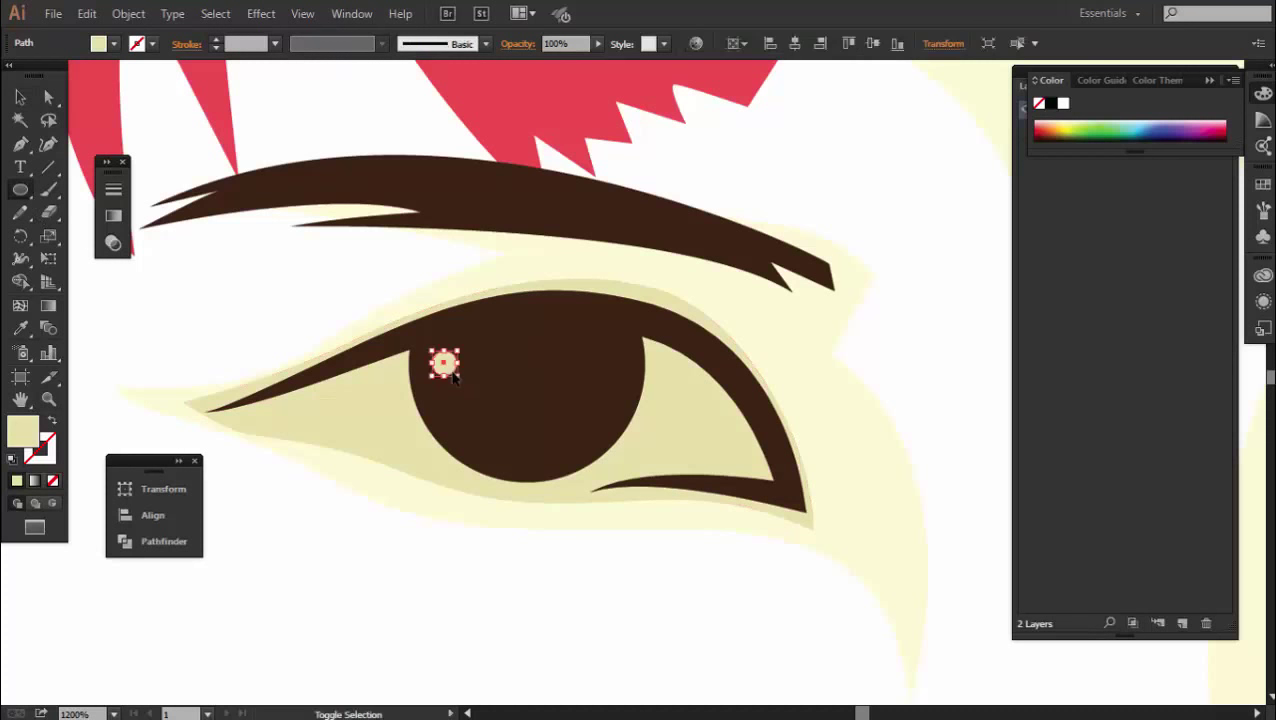
{"action": "key", "text": "v"}
{"action": "key", "text": "ctrl+shift+a"}
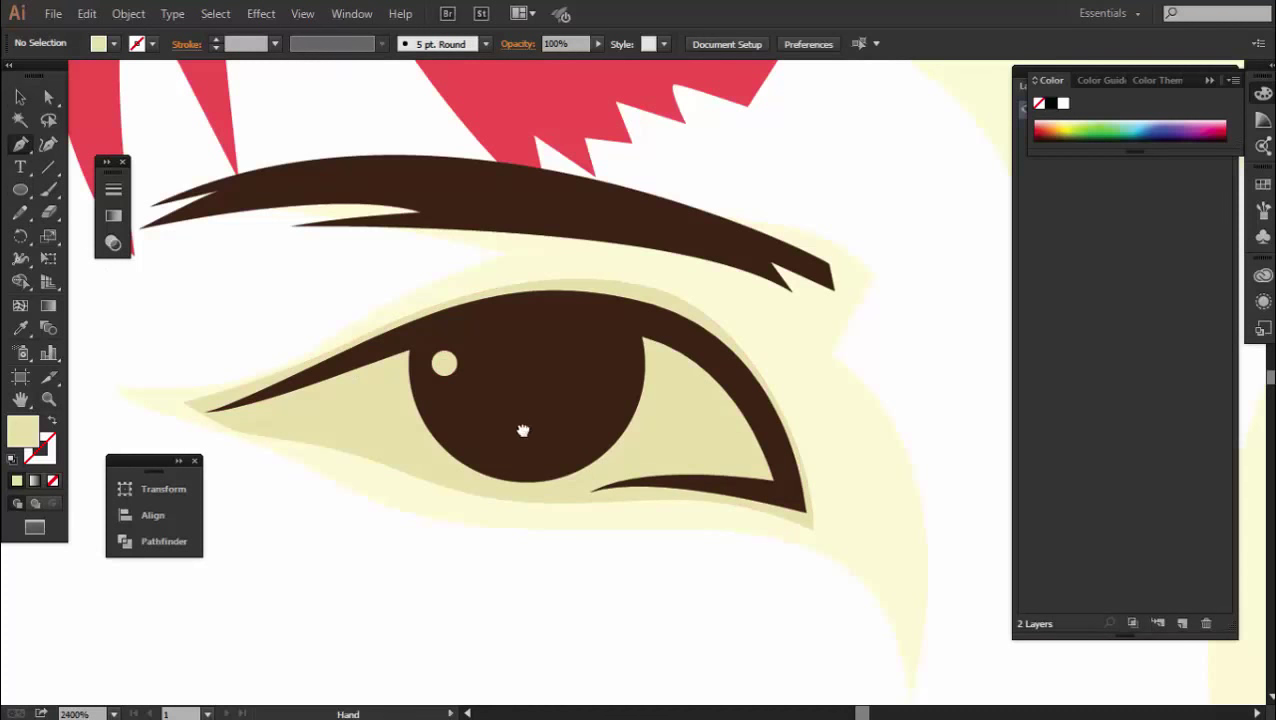
{"action": "scroll", "coordinate": [522, 430], "scroll_direction": "up", "scroll_amount": 1}
Draw a hook-shaped reflection outline inside the iris
{"action": "left_click", "coordinate": [367, 431]}
{"action": "left_click", "coordinate": [412, 418]}
{"action": "left_click", "coordinate": [562, 490]}
{"action": "left_click", "coordinate": [613, 437]}
{"action": "left_click_drag", "start_coordinate": [655, 397], "coordinate": [678, 412]}
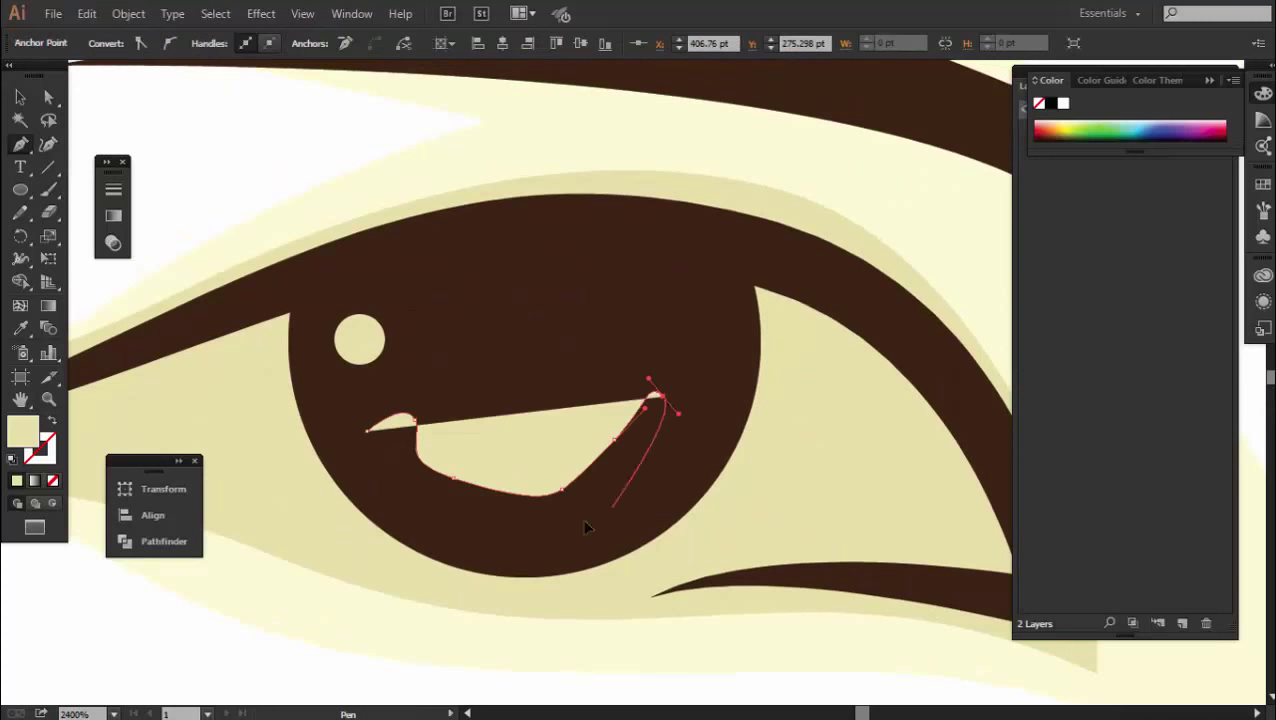
{"action": "left_click", "coordinate": [606, 511]}
{"action": "left_click", "coordinate": [477, 525]}
{"action": "left_click", "coordinate": [399, 485]}
{"action": "left_click", "coordinate": [367, 431]}
{"action": "key", "text": "v"}
{"action": "left_click", "coordinate": [427, 475]}
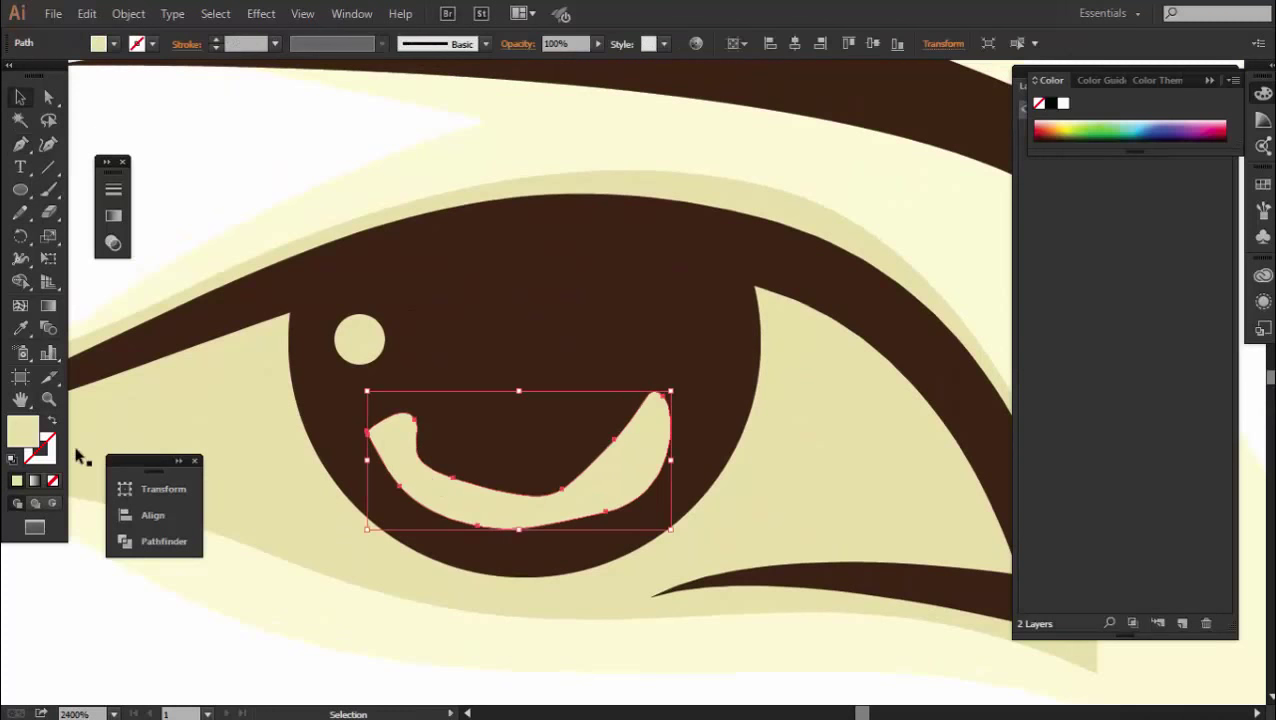
Fill the reflection with a lighter brown than the iris
{"action": "left_click", "coordinate": [20, 328]}
{"action": "left_click", "coordinate": [464, 336]}
{"action": "double_click", "coordinate": [22, 432]}
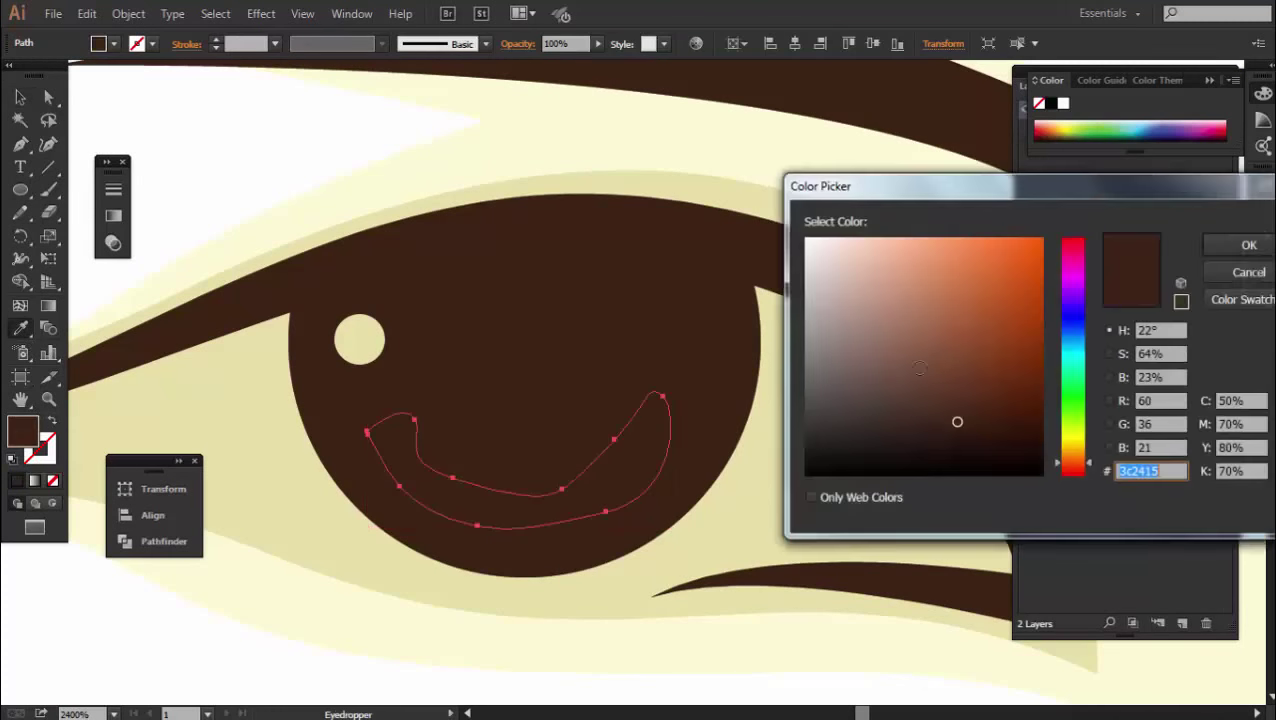
{"action": "left_click", "coordinate": [934, 383]}
{"action": "left_click", "coordinate": [1249, 245]}
{"action": "key", "text": "v"}
{"action": "key", "text": "ctrl+shift+a"}
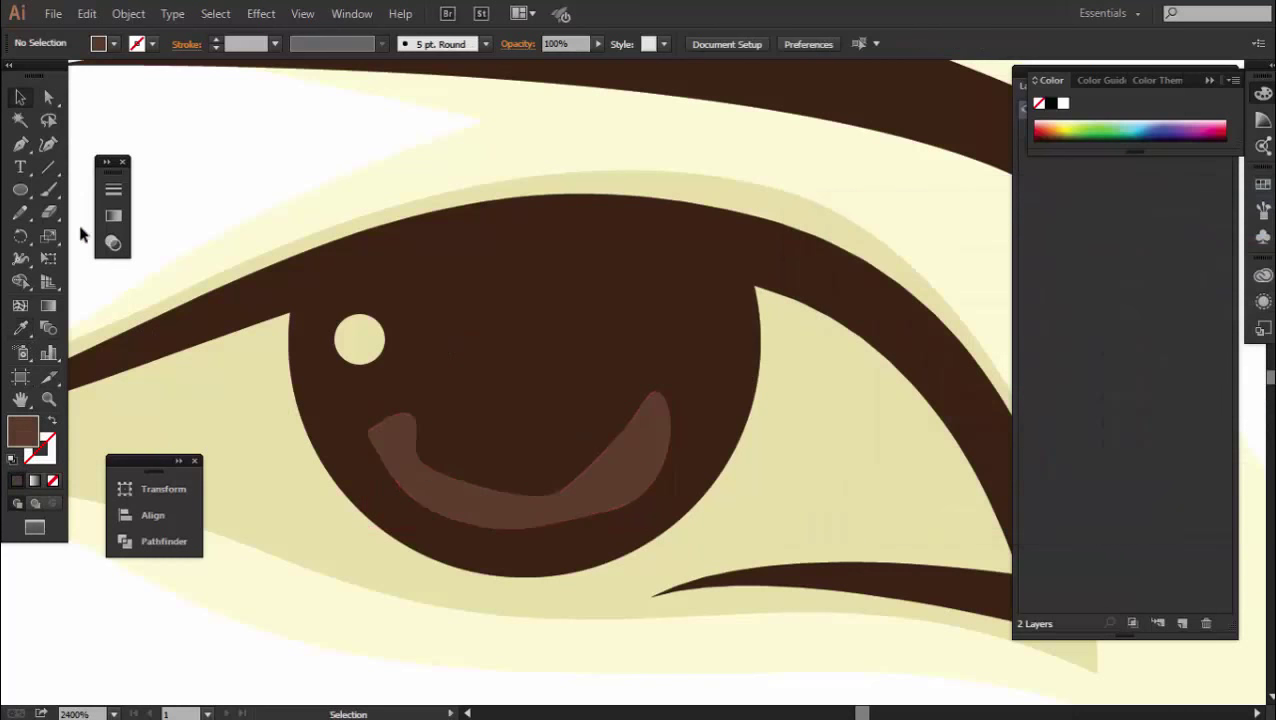
Add a thin lighter-brown highlight shape inside the reflection
{"action": "scroll", "coordinate": [450, 520], "scroll_direction": "up", "scroll_amount": 1}
{"action": "left_click", "coordinate": [416, 467]}
{"action": "left_click", "coordinate": [640, 460]}
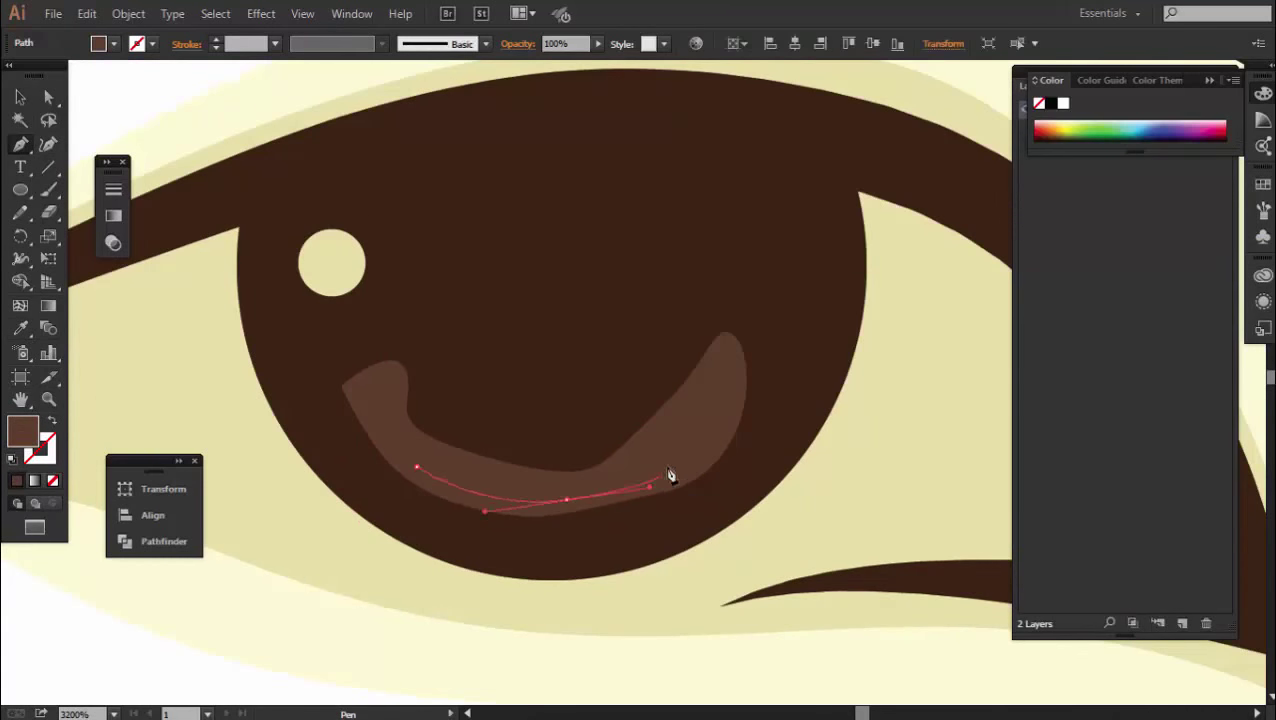
{"action": "left_click", "coordinate": [675, 430]}
{"action": "left_click", "coordinate": [669, 463]}
{"action": "left_click", "coordinate": [566, 498]}
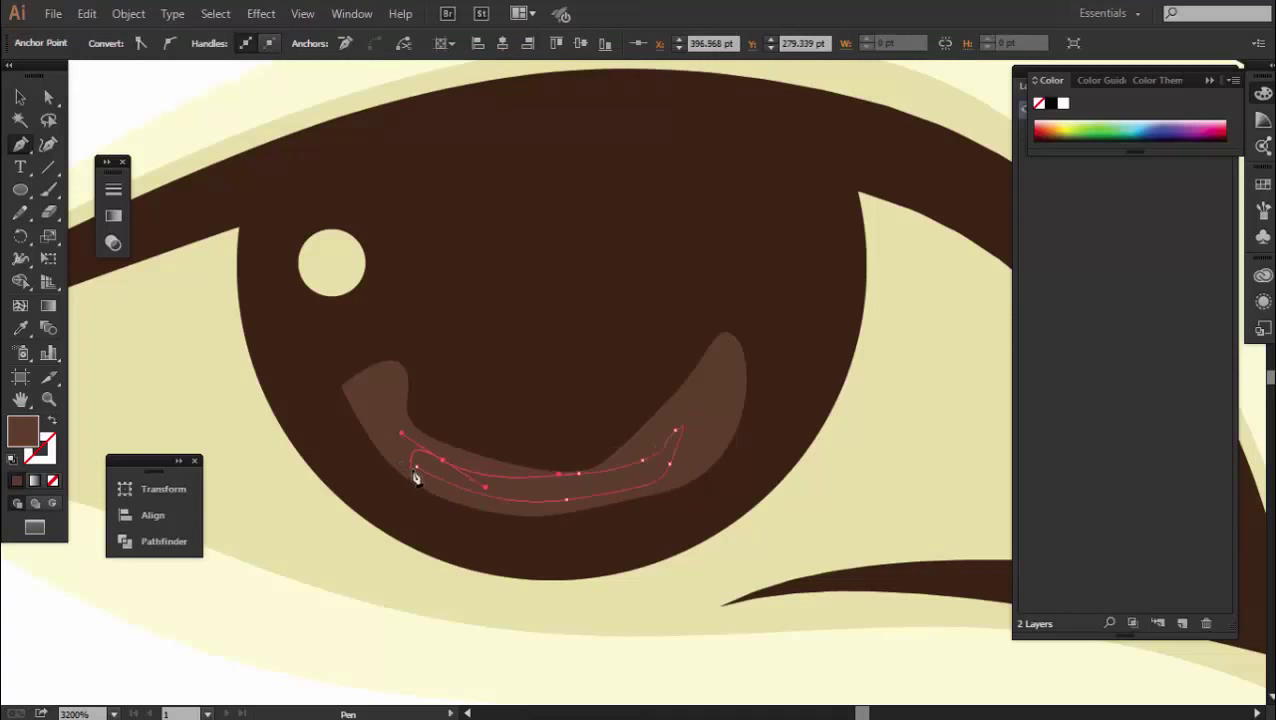
{"action": "double_click", "coordinate": [27, 432]}
{"action": "left_click", "coordinate": [923, 345]}
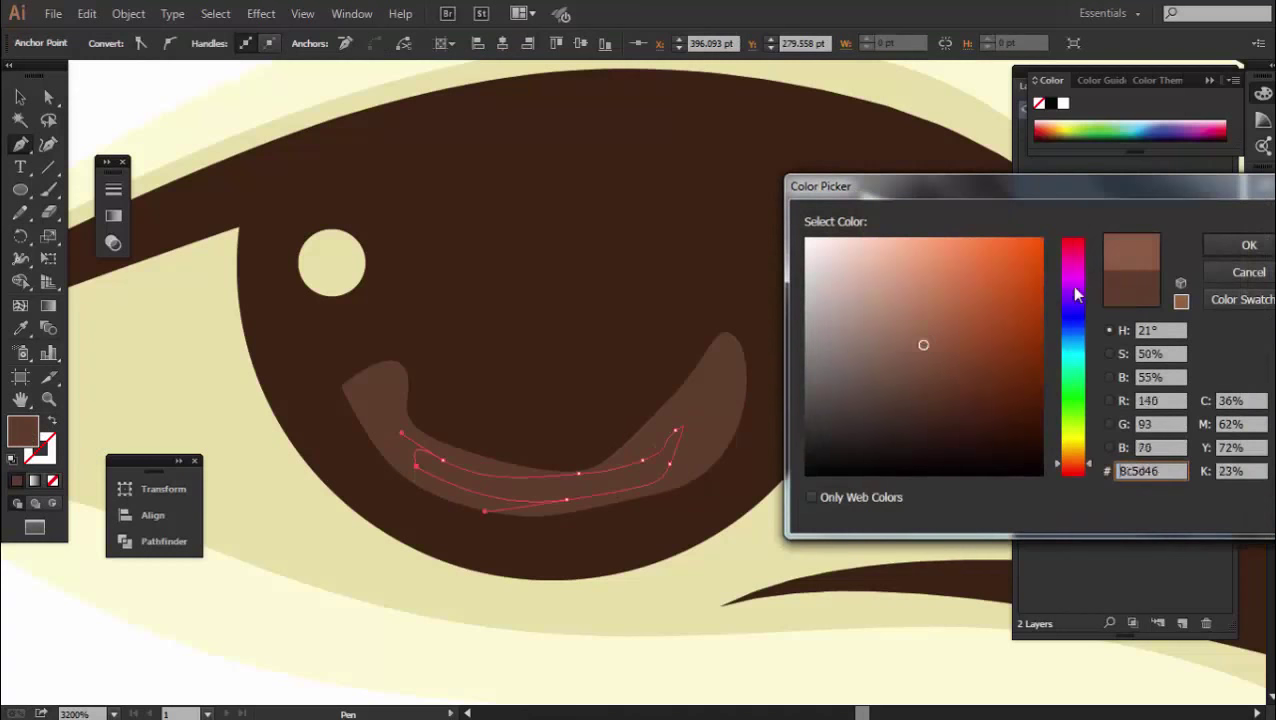
{"action": "left_click", "coordinate": [1245, 245]}
{"action": "key", "text": "v"}
{"action": "key", "text": "ctrl+shift+a"}
Nudge the catchlight and Alt-drag a smaller copy near the reflection's tip
{"action": "mouse_move", "coordinate": [322, 265]}
{"action": "left_mouse_down"}
{"action": "mouse_move", "coordinate": [331, 285]}
{"action": "mouse_move", "coordinate": [372, 304]}
{"action": "left_mouse_up"}
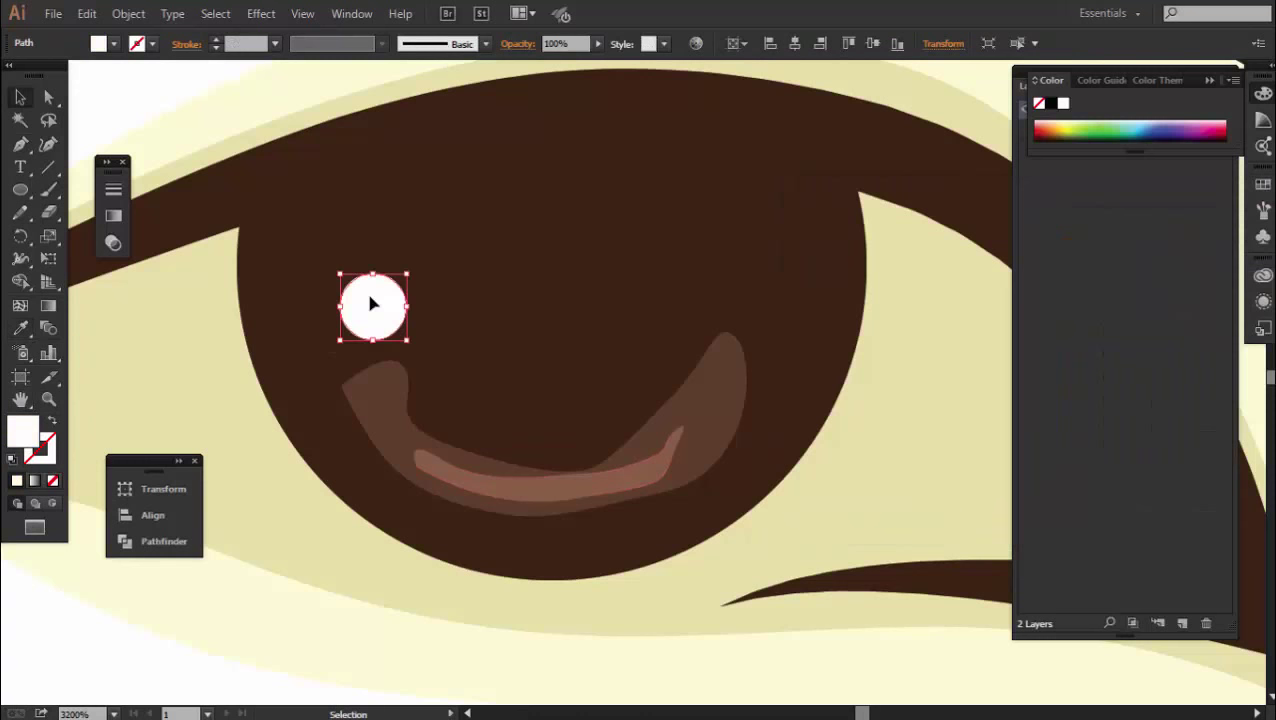
{"action": "left_click_drag", "start_coordinate": [684, 332], "coordinate": [675, 328]}
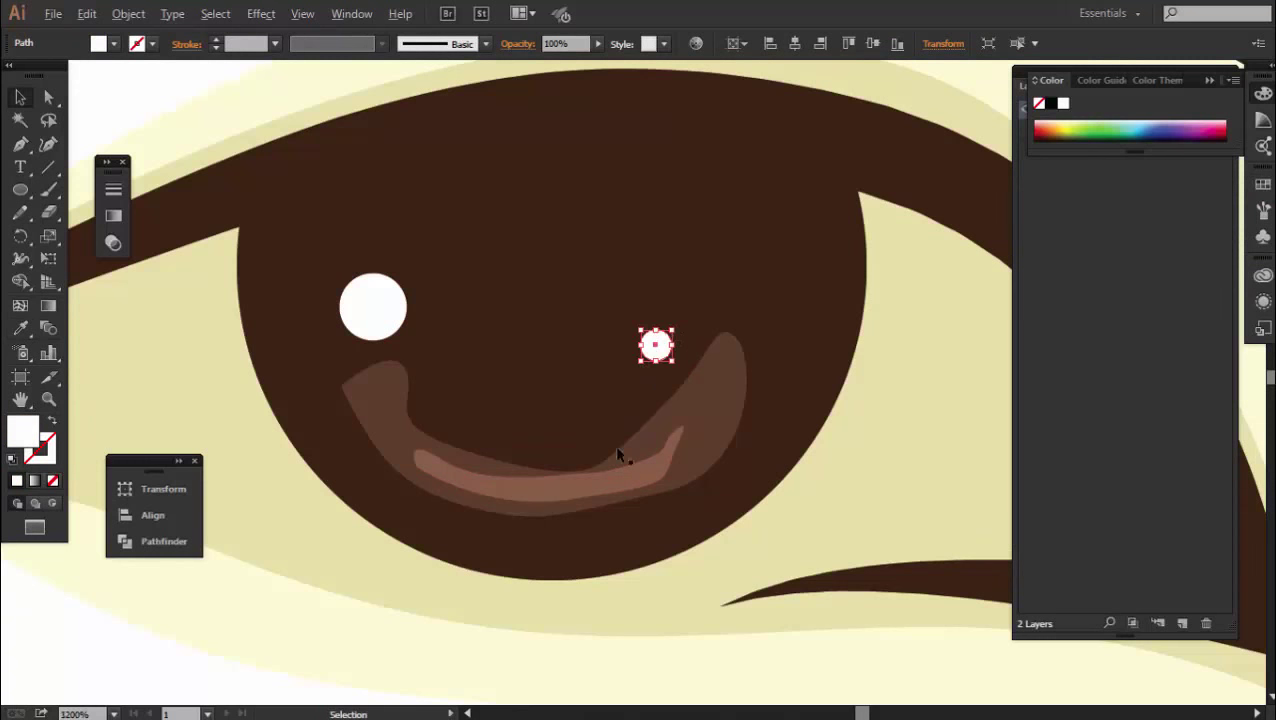
{"action": "scroll", "coordinate": [618, 455], "scroll_direction": "down", "scroll_amount": 5}
{"action": "key", "text": "ctrl+shift+a"}
Copy the iris reflection and catchlights onto the right eye
{"action": "scroll", "coordinate": [507, 516], "scroll_direction": "down", "scroll_amount": 2}
{"action": "scroll", "coordinate": [428, 482], "scroll_direction": "up", "scroll_amount": 2}
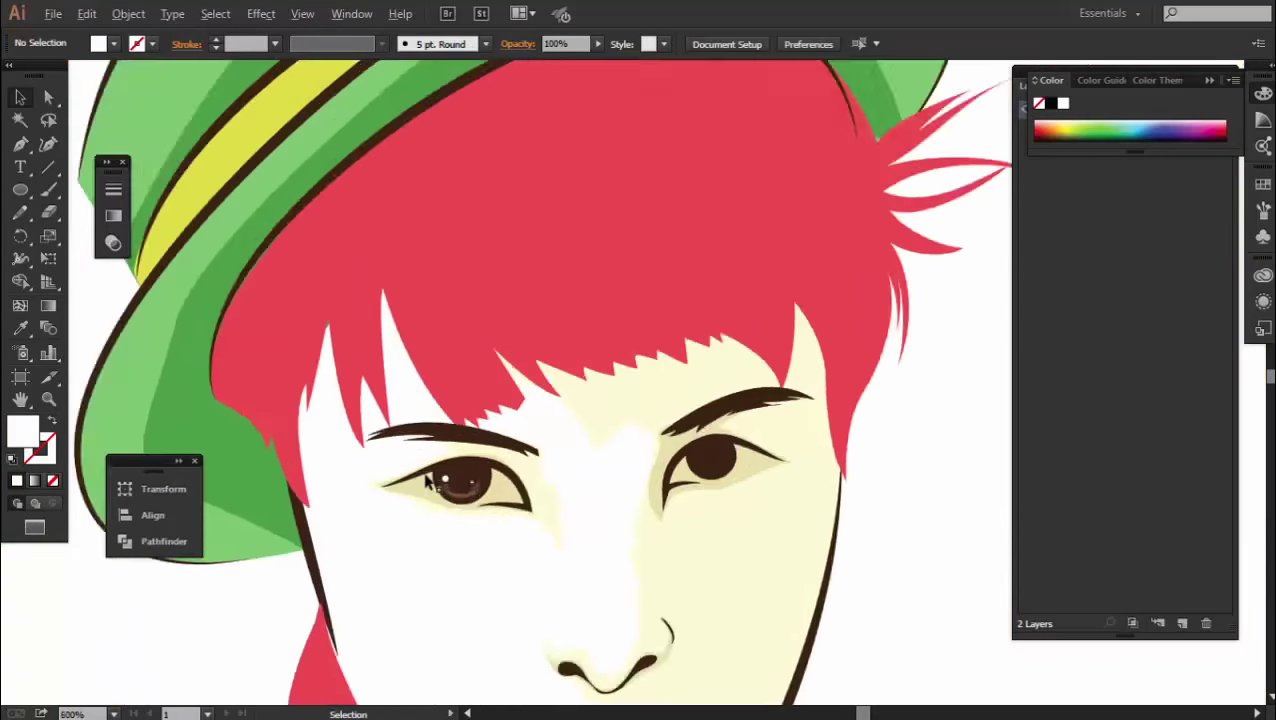
{"action": "scroll", "coordinate": [428, 482], "scroll_direction": "up", "scroll_amount": 4}
{"action": "left_click", "coordinate": [530, 528]}
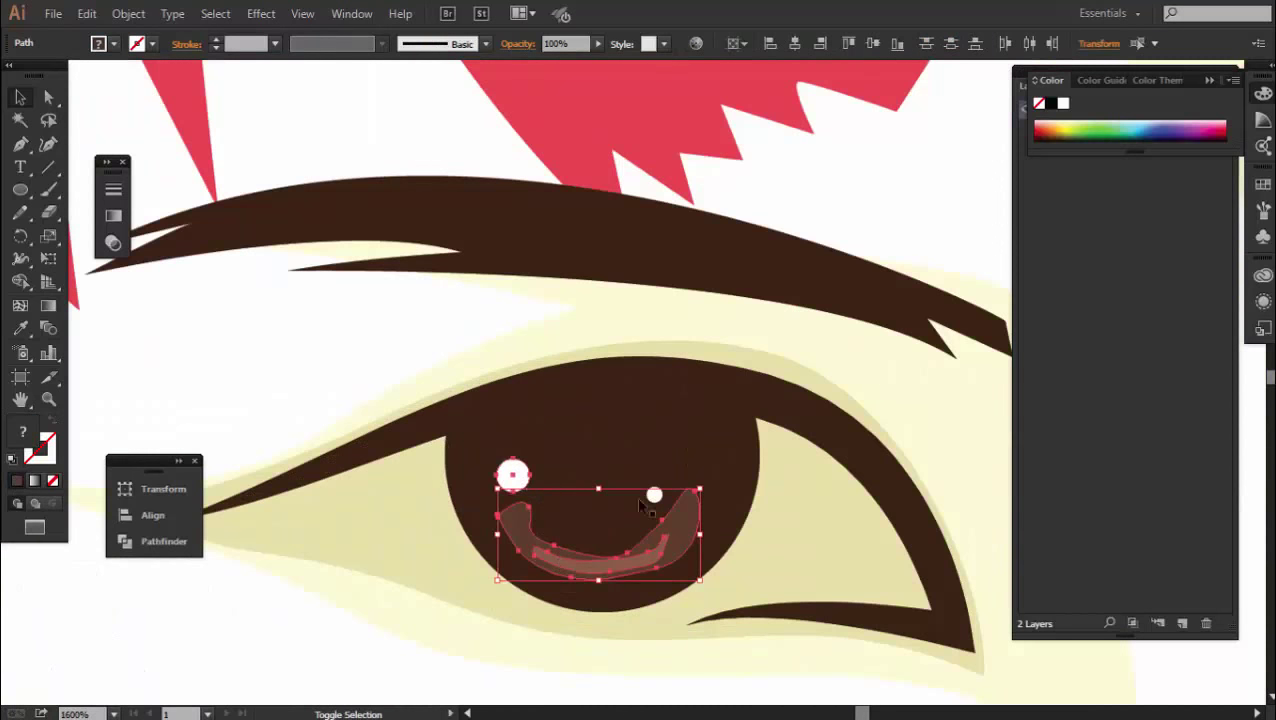
{"action": "scroll", "coordinate": [608, 515], "scroll_direction": "down", "scroll_amount": 5}
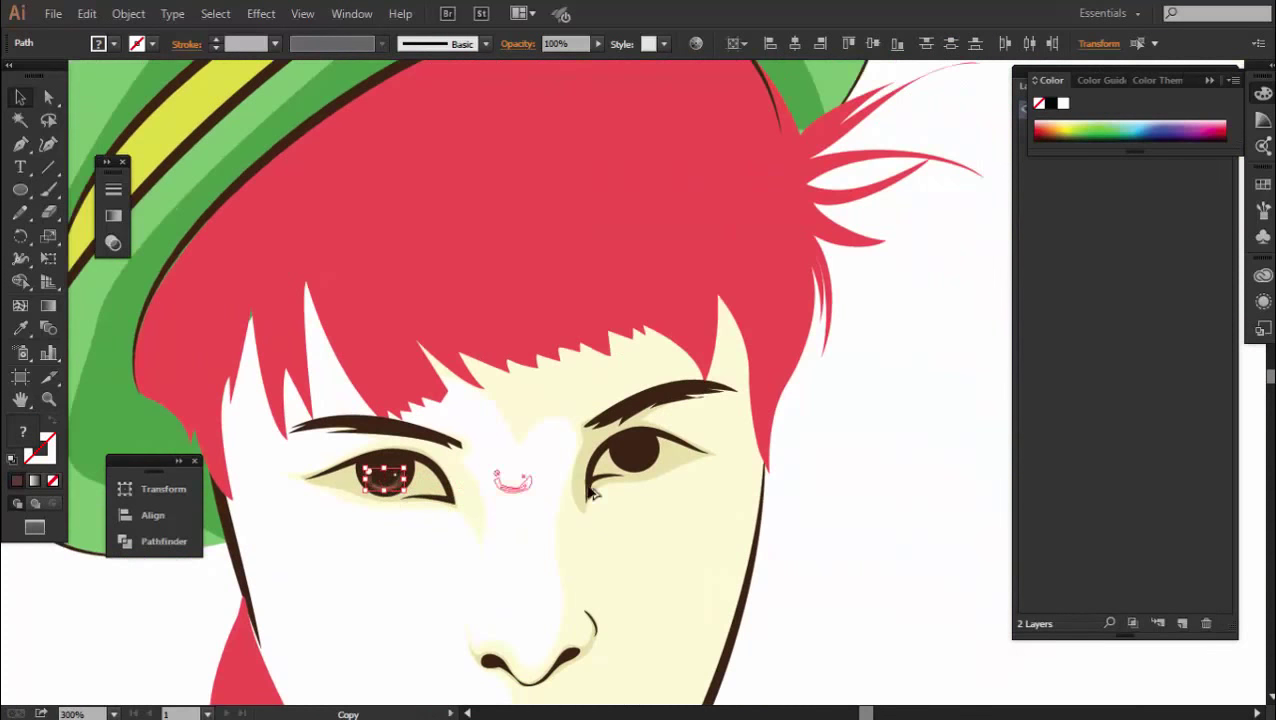
{"action": "key", "text": "ctrl+shift+a"}
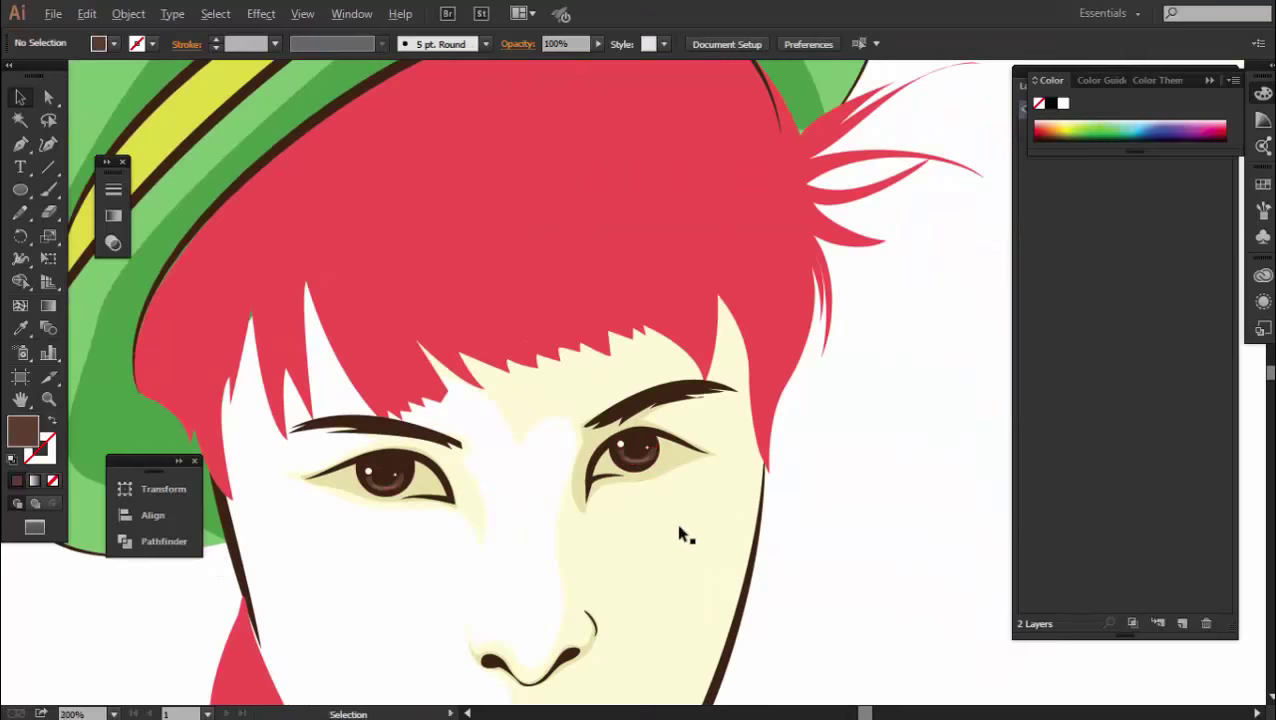
{"action": "key", "text": "ctrl+1"}
{"action": "scroll", "coordinate": [645, 455], "scroll_direction": "up", "scroll_amount": 3}
{"action": "scroll", "coordinate": [607, 476], "scroll_direction": "up", "scroll_amount": 1}
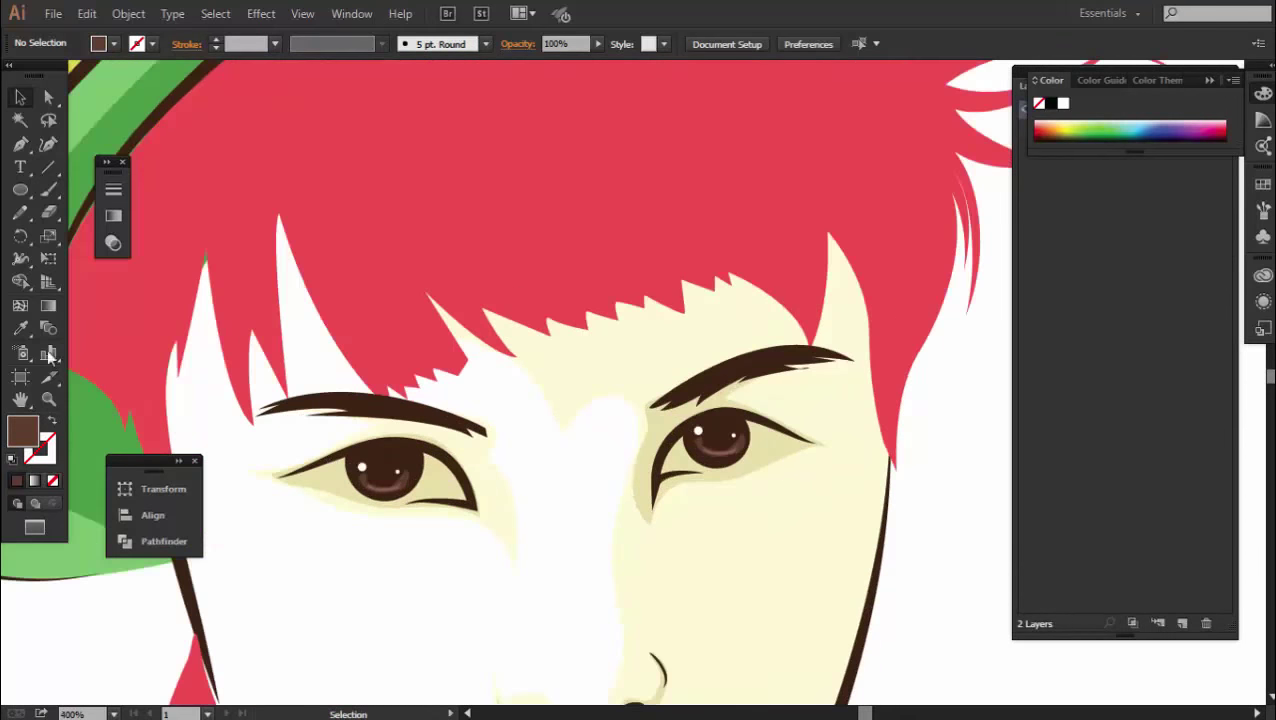
Start the brown eye outline along the upper eyelid
{"action": "left_click", "coordinate": [24, 146]}
{"action": "scroll", "coordinate": [456, 470], "scroll_direction": "up", "scroll_amount": 1}
{"action": "scroll", "coordinate": [322, 497], "scroll_direction": "up", "scroll_amount": 2}
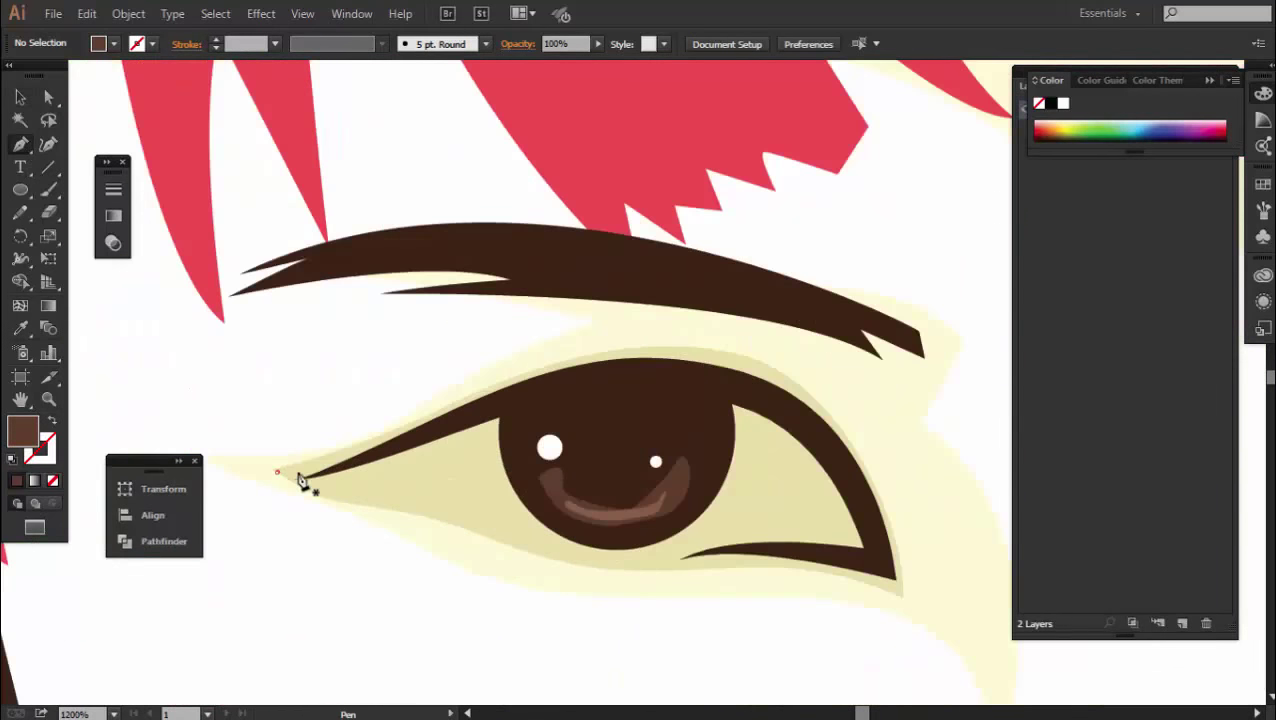
{"action": "left_click", "coordinate": [277, 472]}
{"action": "left_click", "coordinate": [390, 443]}
{"action": "left_click", "coordinate": [628, 381]}
{"action": "left_click", "coordinate": [777, 404]}
{"action": "left_click", "coordinate": [810, 437]}
Close the eye shape along the lower eyelid and send it behind the iris
{"action": "left_click_drag", "start_coordinate": [862, 510], "coordinate": [872, 540]}
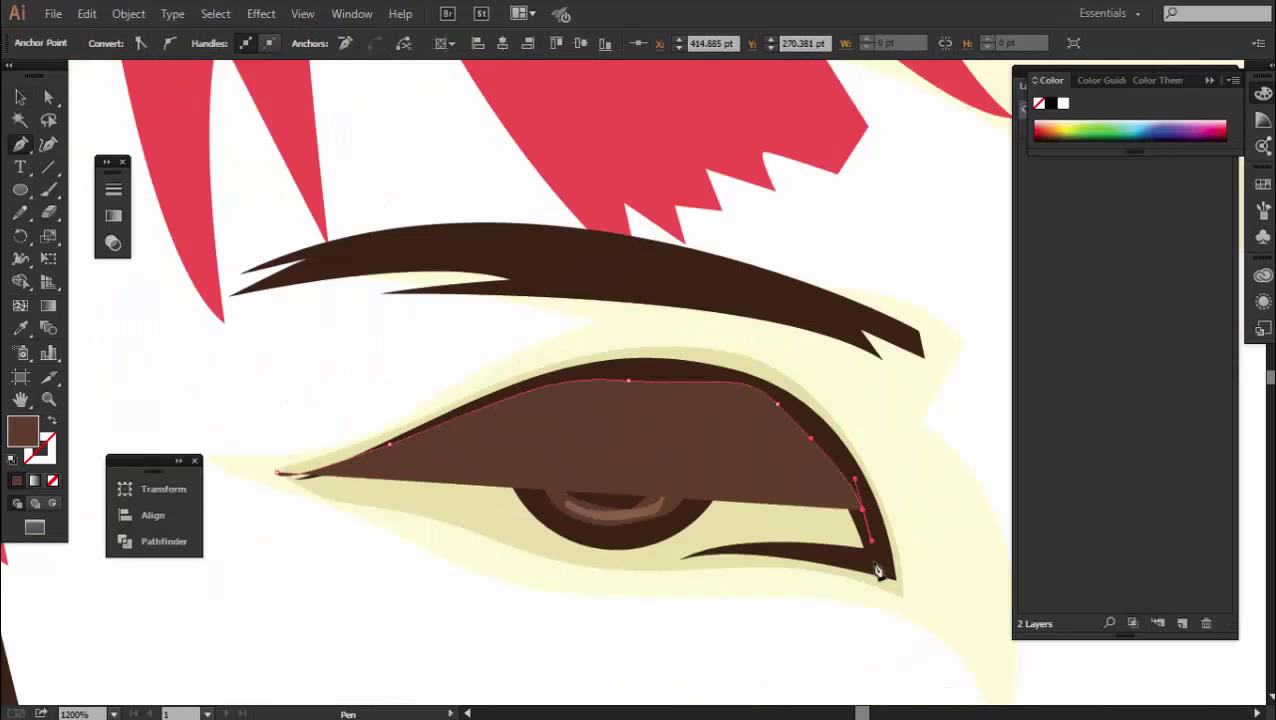
{"action": "left_click", "coordinate": [876, 562]}
{"action": "left_click_drag", "start_coordinate": [670, 563], "coordinate": [625, 574]}
{"action": "left_click_drag", "start_coordinate": [525, 530], "coordinate": [490, 510]}
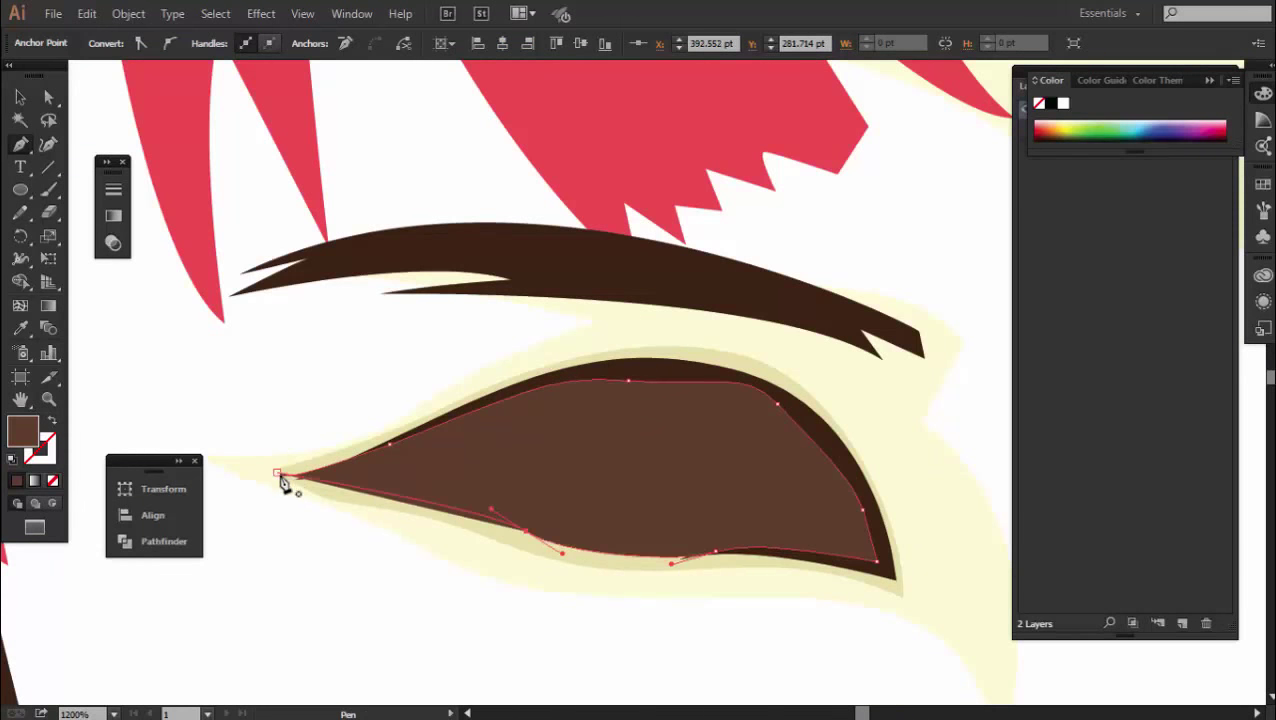
{"action": "left_click", "coordinate": [277, 473]}
{"action": "key", "text": "v"}
{"action": "left_click", "coordinate": [530, 427]}
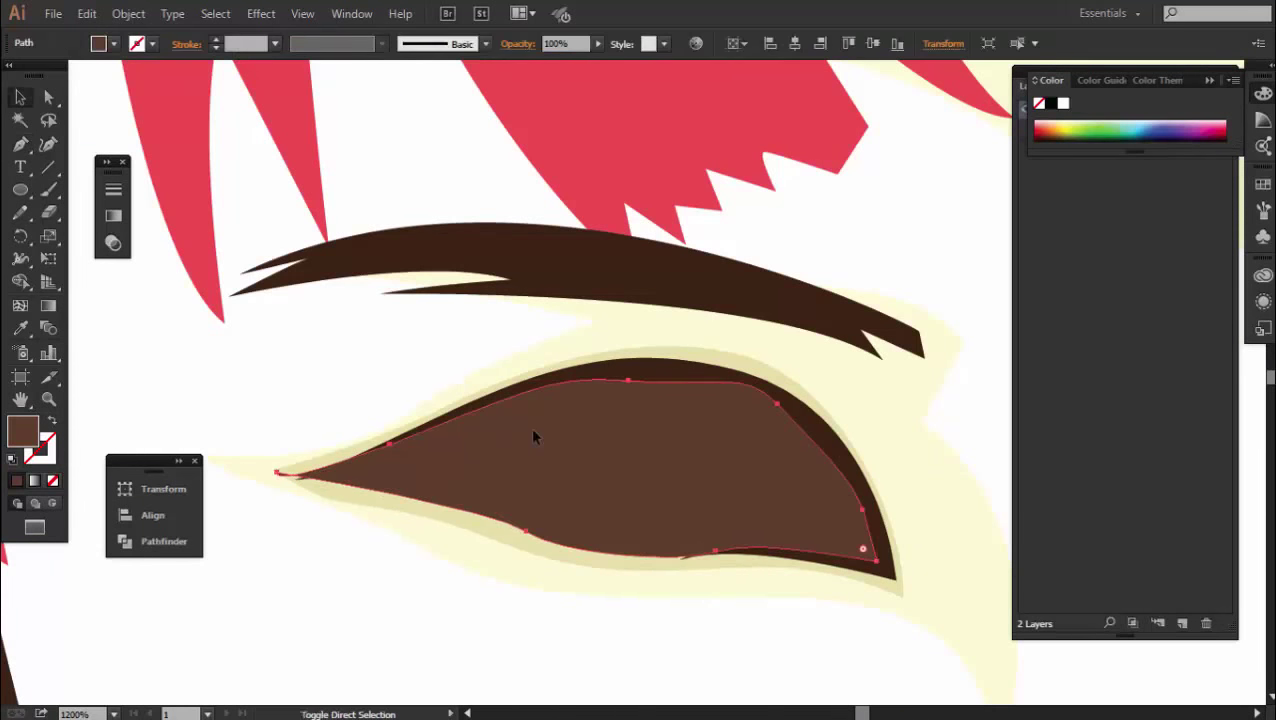
{"action": "key", "text": "ctrl+shift+bracketleft"}
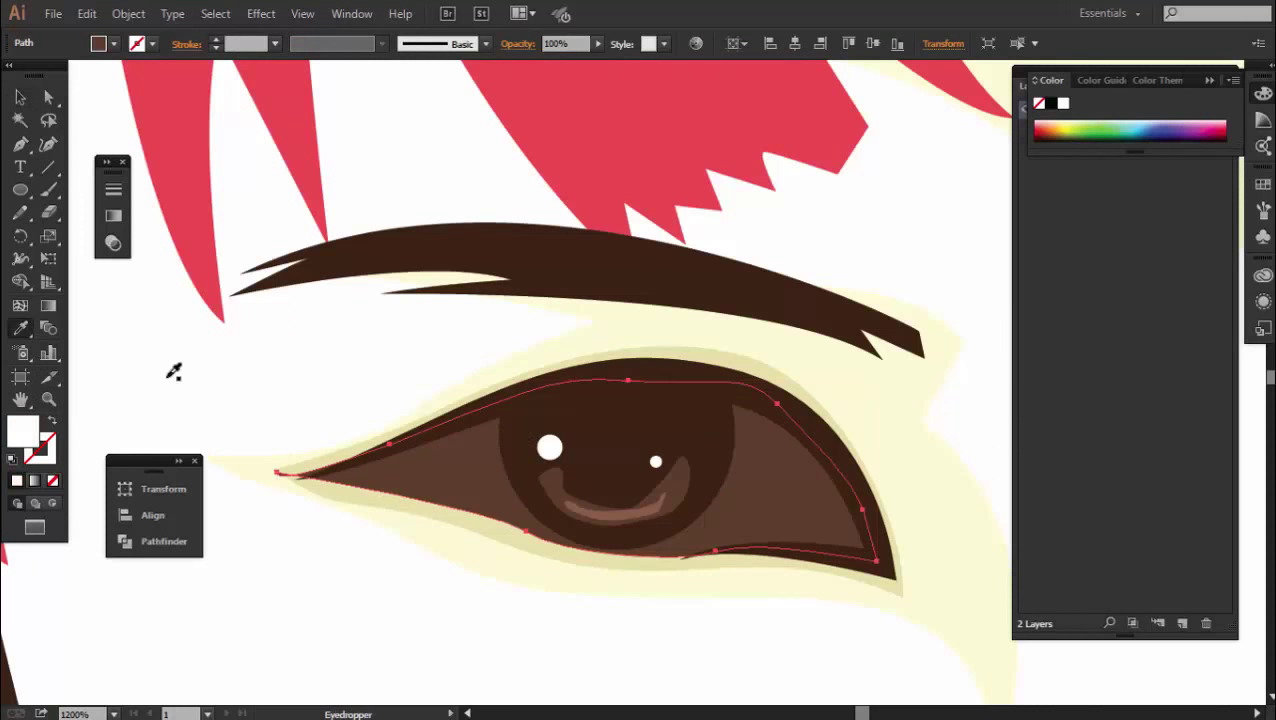
{"action": "left_click", "coordinate": [171, 370]}
{"action": "scroll", "coordinate": [318, 425], "scroll_direction": "down", "scroll_amount": 3}
Pen-draw a closed eye-white outline around the first eye's iris, down to the lower lid
{"action": "scroll", "coordinate": [318, 425], "scroll_direction": "up", "scroll_amount": 2}
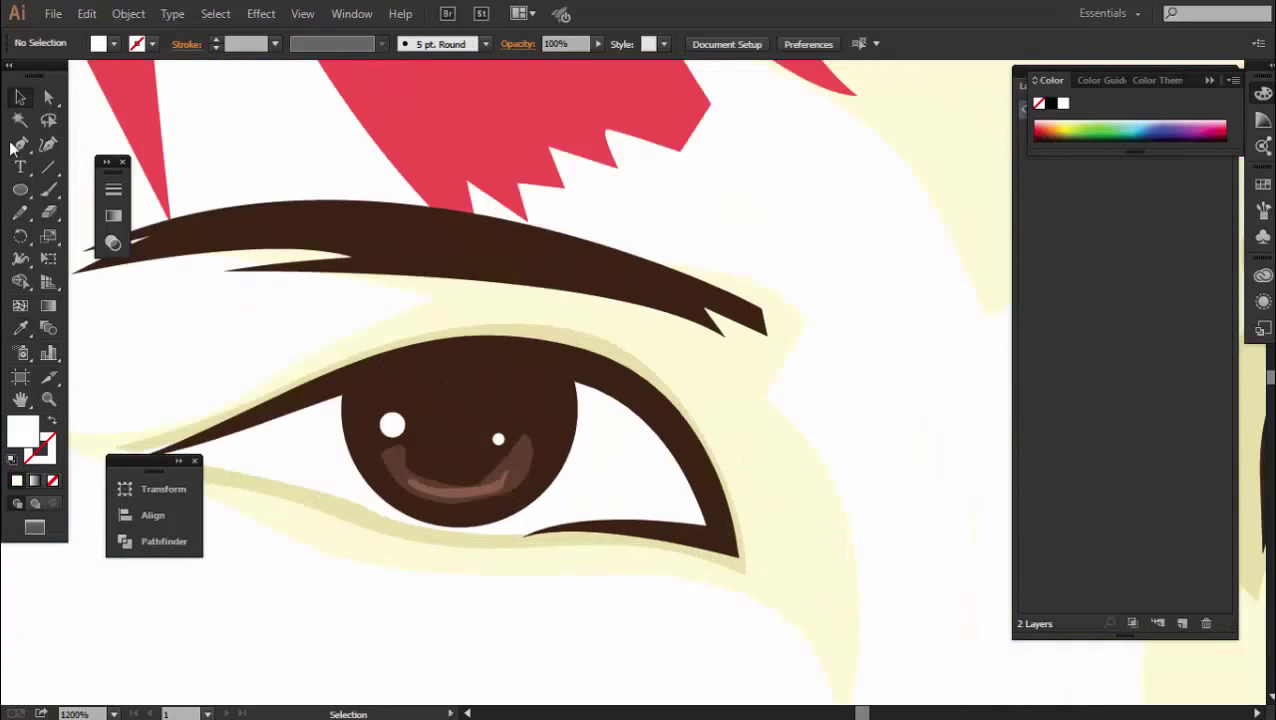
{"action": "left_click", "coordinate": [396, 384]}
{"action": "left_click_drag", "start_coordinate": [601, 527], "coordinate": [586, 659]}
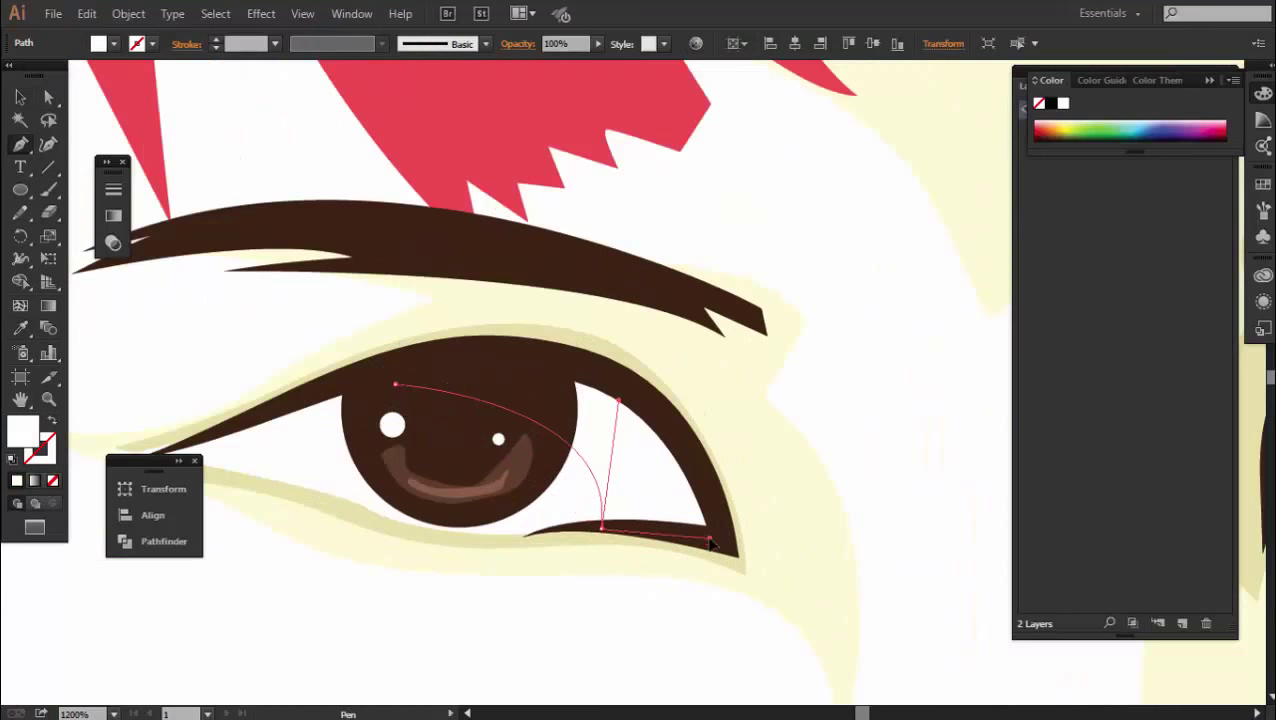
{"action": "left_click", "coordinate": [709, 541]}
{"action": "left_click", "coordinate": [518, 356]}
{"action": "left_click", "coordinate": [396, 384]}
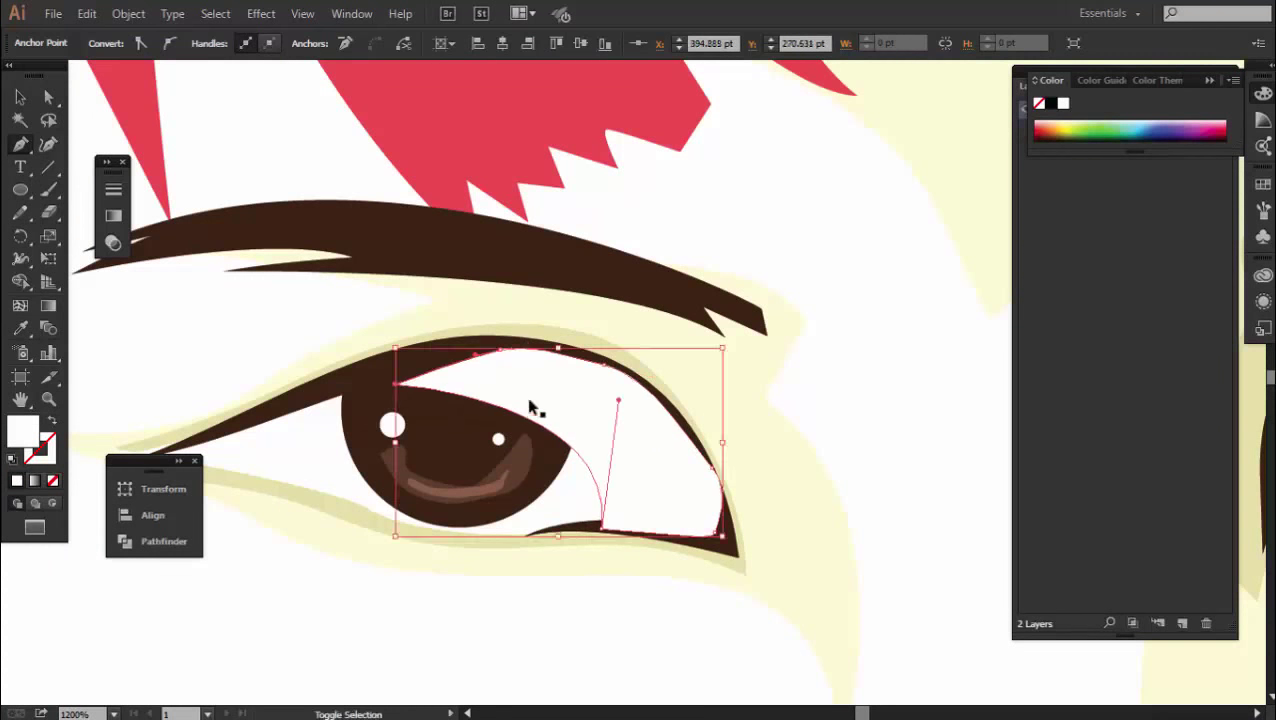
{"action": "key", "text": "v"}
Fill the eye-white with #E6E6E6 and send it behind the iris
{"action": "double_click", "coordinate": [36, 440]}
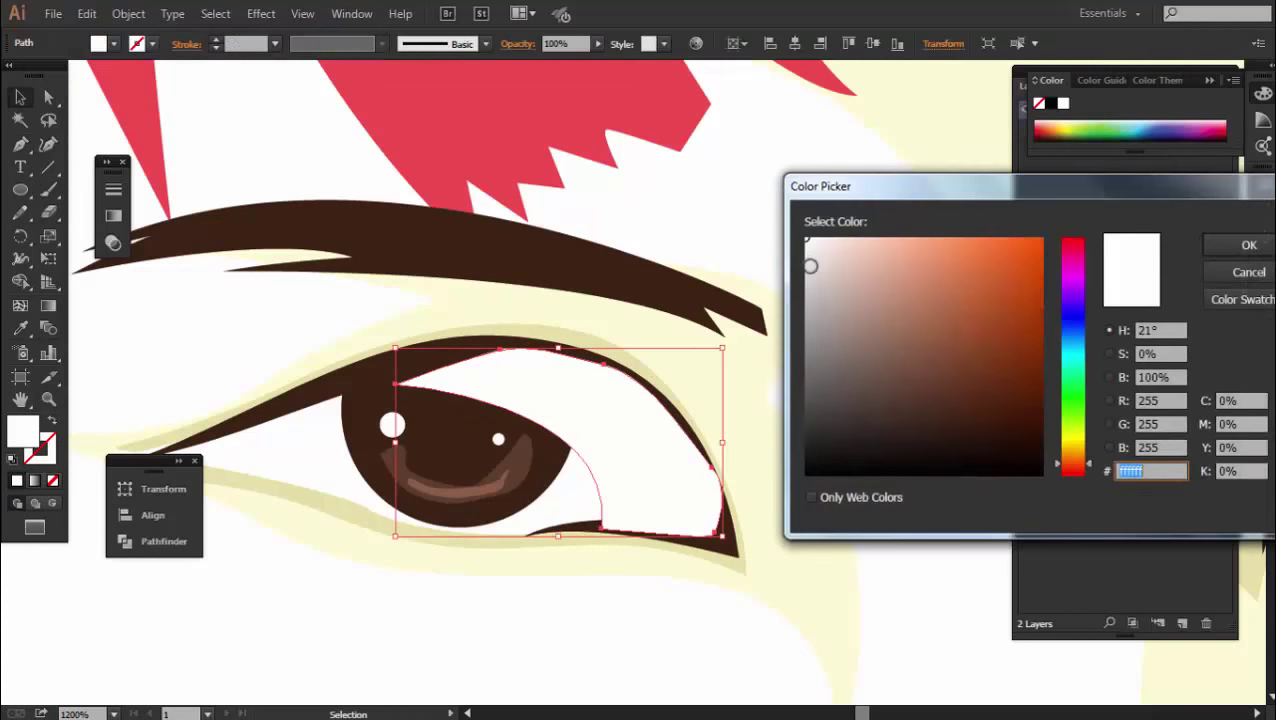
{"action": "type", "text": "e6e6e6"}
{"action": "left_click", "coordinate": [1249, 245]}
{"action": "key", "text": "ctrl+shift+bracketleft"}
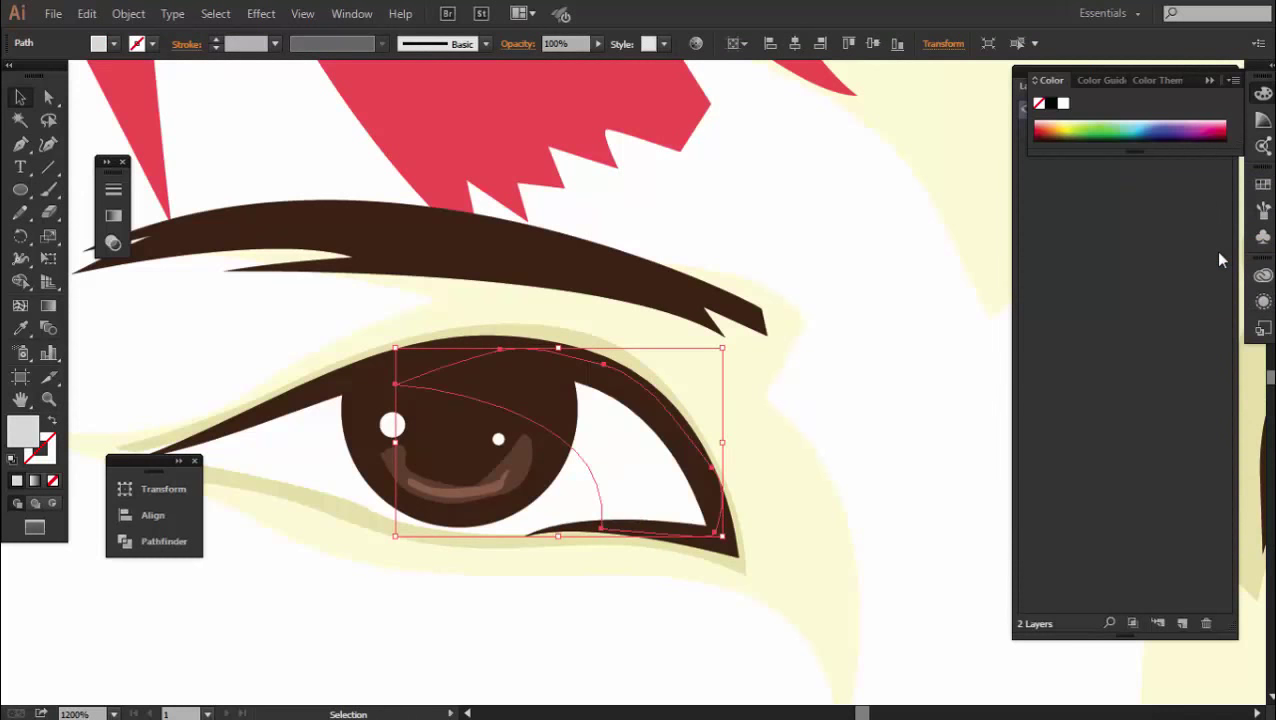
{"action": "key", "text": "ctrl+bracketright"}
{"action": "key", "text": "ctrl+shift+a"}
Zoom in on the right eye and pen a closed eye-white outline along both eyelids
{"action": "key", "text": "ctrl+minus"}
{"action": "key", "text": "ctrl+minus"}
{"action": "key", "text": "ctrl+minus"}
{"action": "key", "text": "ctrl+minus"}
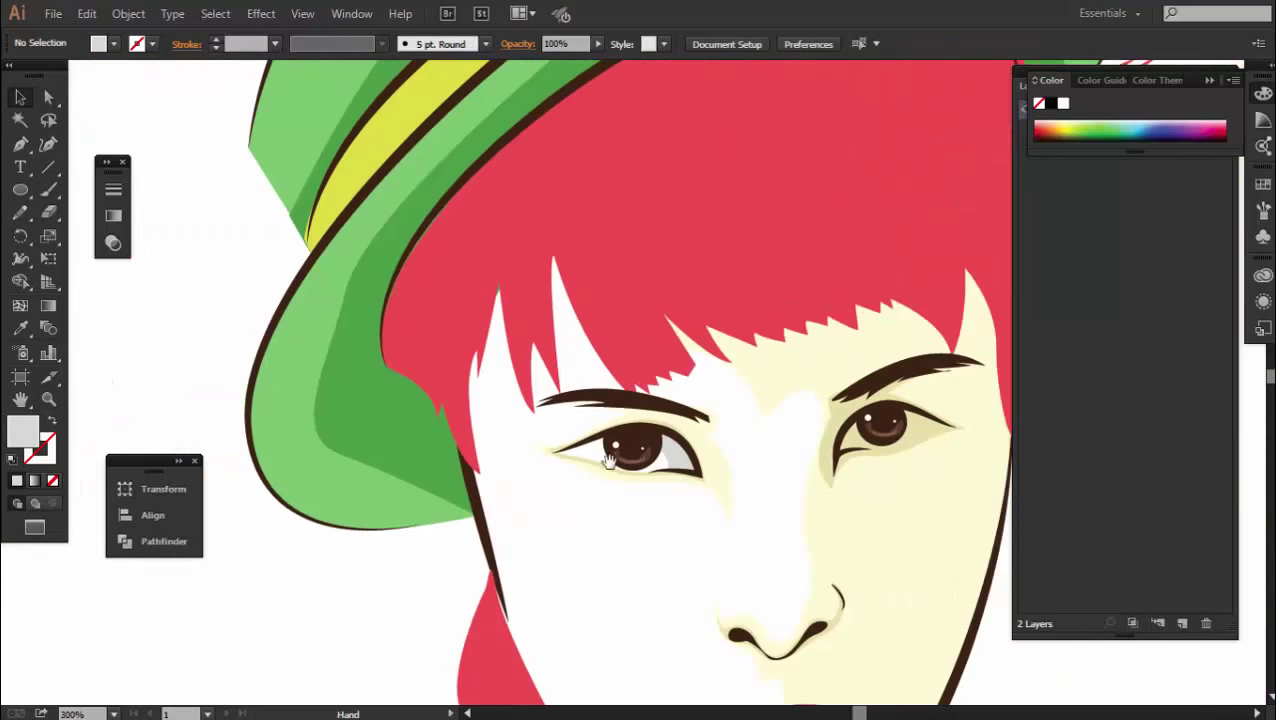
{"action": "key", "text": "p"}
{"action": "key", "text": "ctrl+minus"}
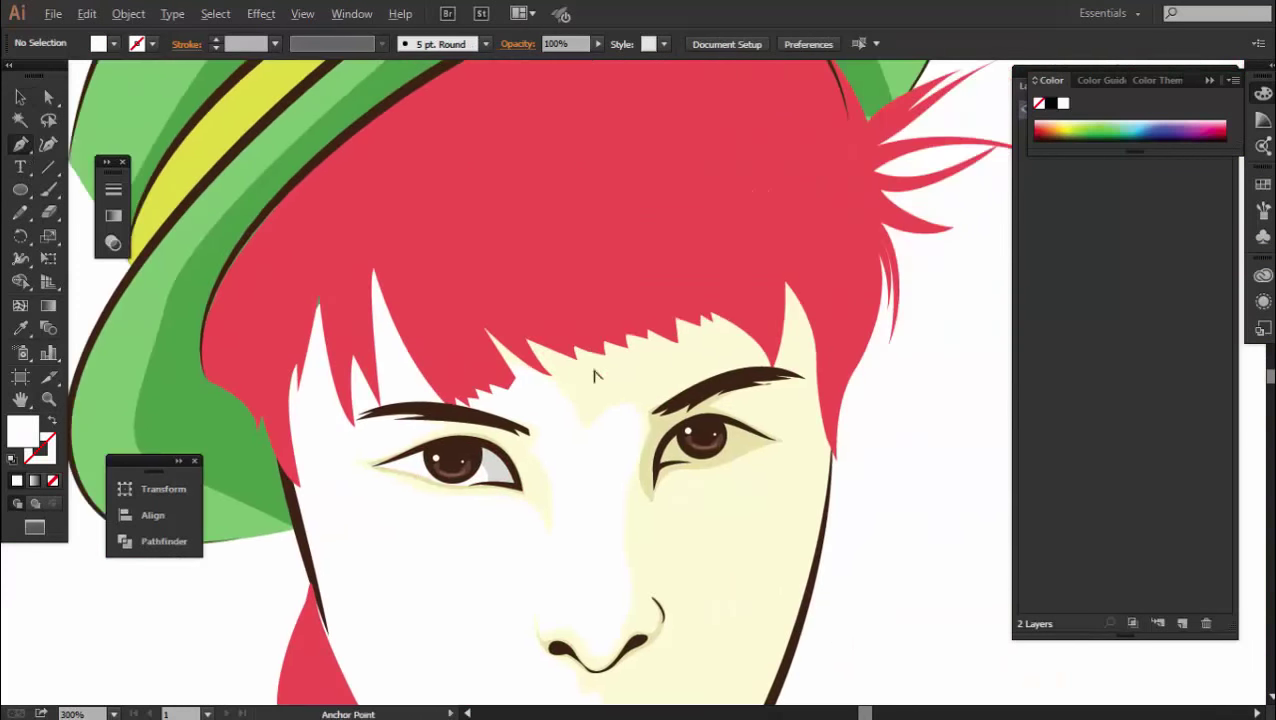
{"action": "key", "text": "ctrl+minus"}
{"action": "key", "text": "ctrl+plus"}
{"action": "key", "text": "ctrl+plus"}
{"action": "key", "text": "ctrl+plus"}
{"action": "key", "text": "ctrl+plus"}
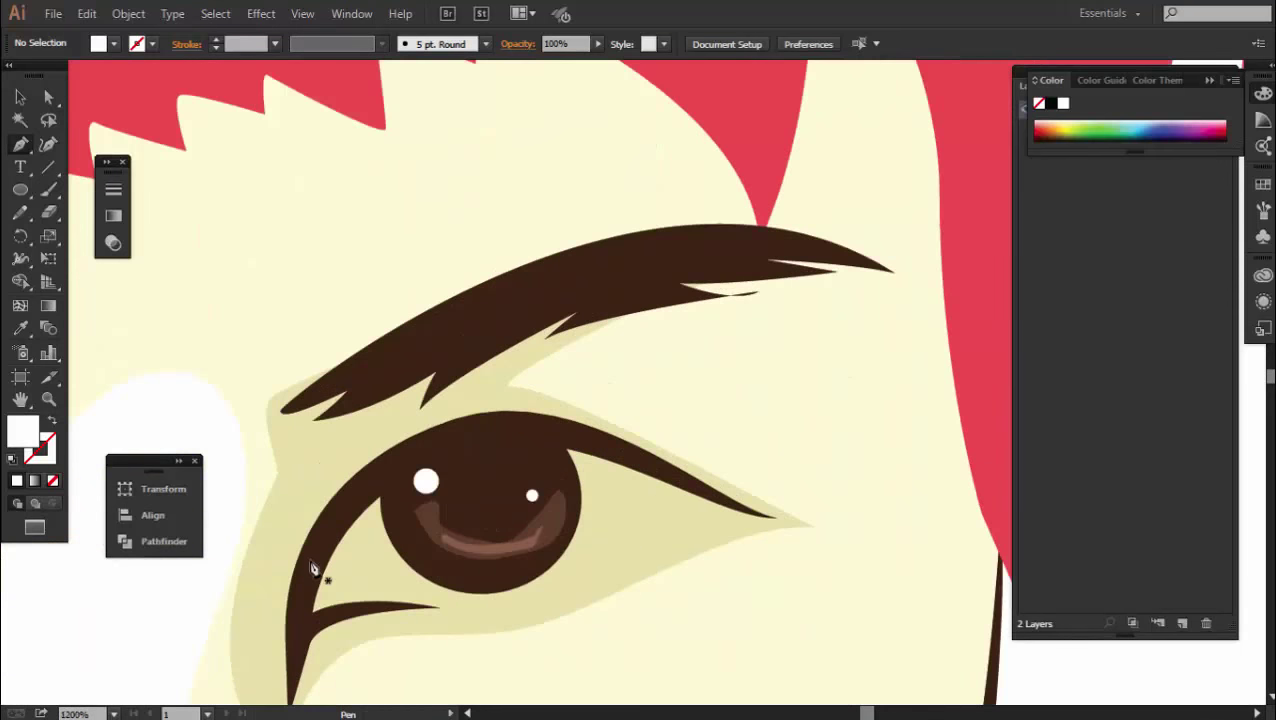
{"action": "left_click", "coordinate": [424, 457]}
{"action": "left_click", "coordinate": [560, 421]}
{"action": "left_click_drag", "start_coordinate": [651, 468], "coordinate": [681, 490]}
{"action": "left_click", "coordinate": [770, 516]}
{"action": "left_click_drag", "start_coordinate": [624, 540], "coordinate": [559, 591]}
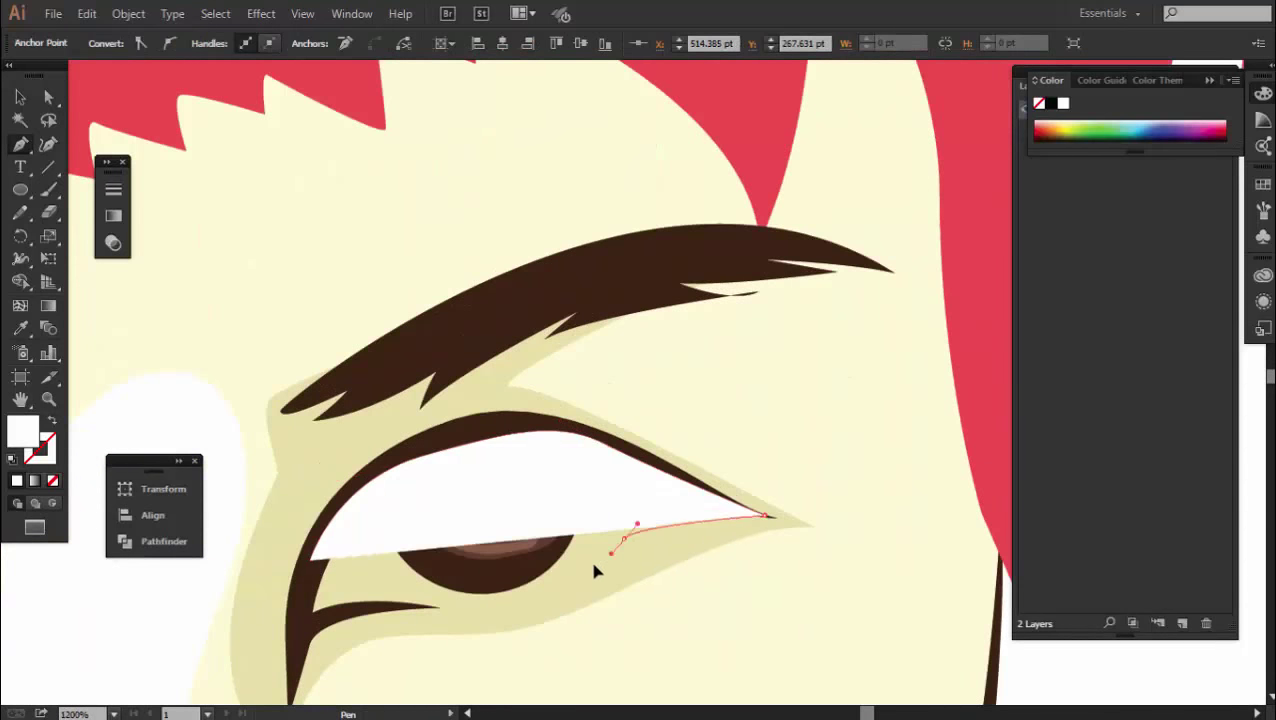
{"action": "left_click_drag", "start_coordinate": [420, 603], "coordinate": [393, 598]}
{"action": "left_click", "coordinate": [308, 622]}
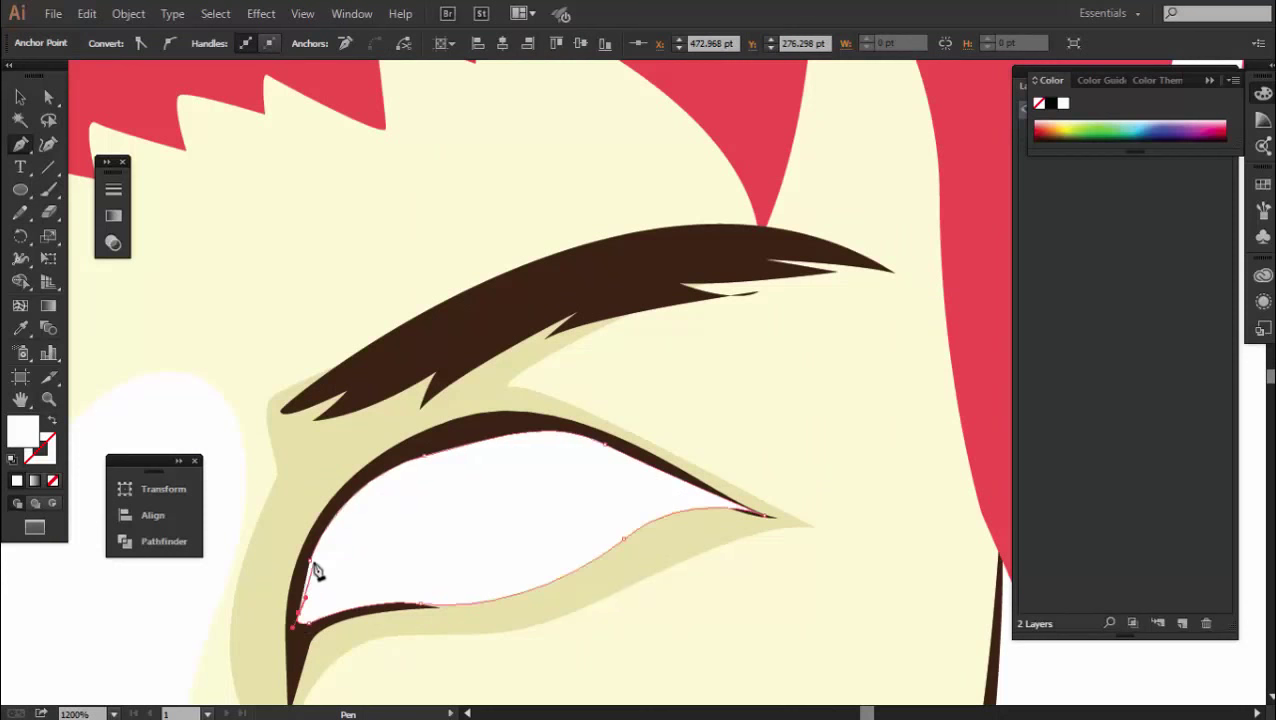
{"action": "key", "text": "v"}
Move the right eye-white shape back behind the iris
{"action": "left_click", "coordinate": [378, 537]}
{"action": "key", "text": "a"}
{"action": "key", "text": "ctrl+shift+bracketleft"}
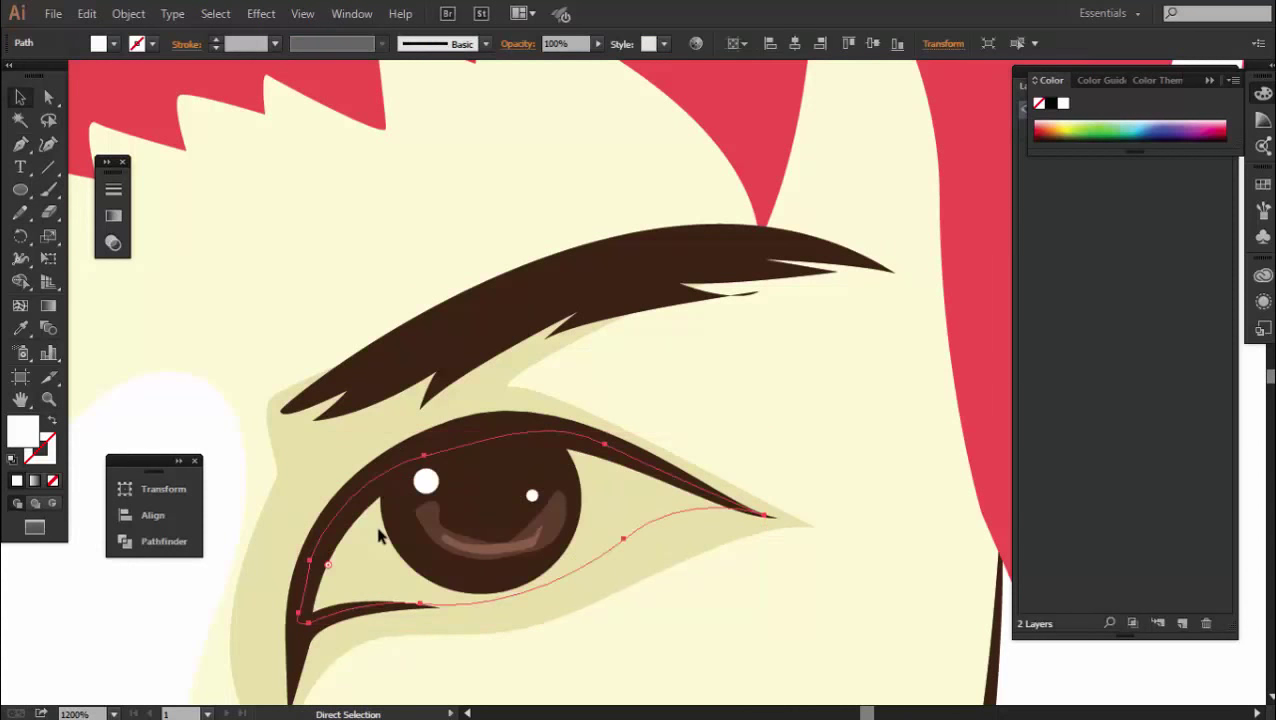
{"action": "key", "text": "v"}
{"action": "key", "text": "ctrl+shift+a"}
Pen another closed shape inside the right eye, redoing one misplaced curved anchor
{"action": "scroll", "coordinate": [343, 472], "scroll_direction": "down", "scroll_amount": 3}
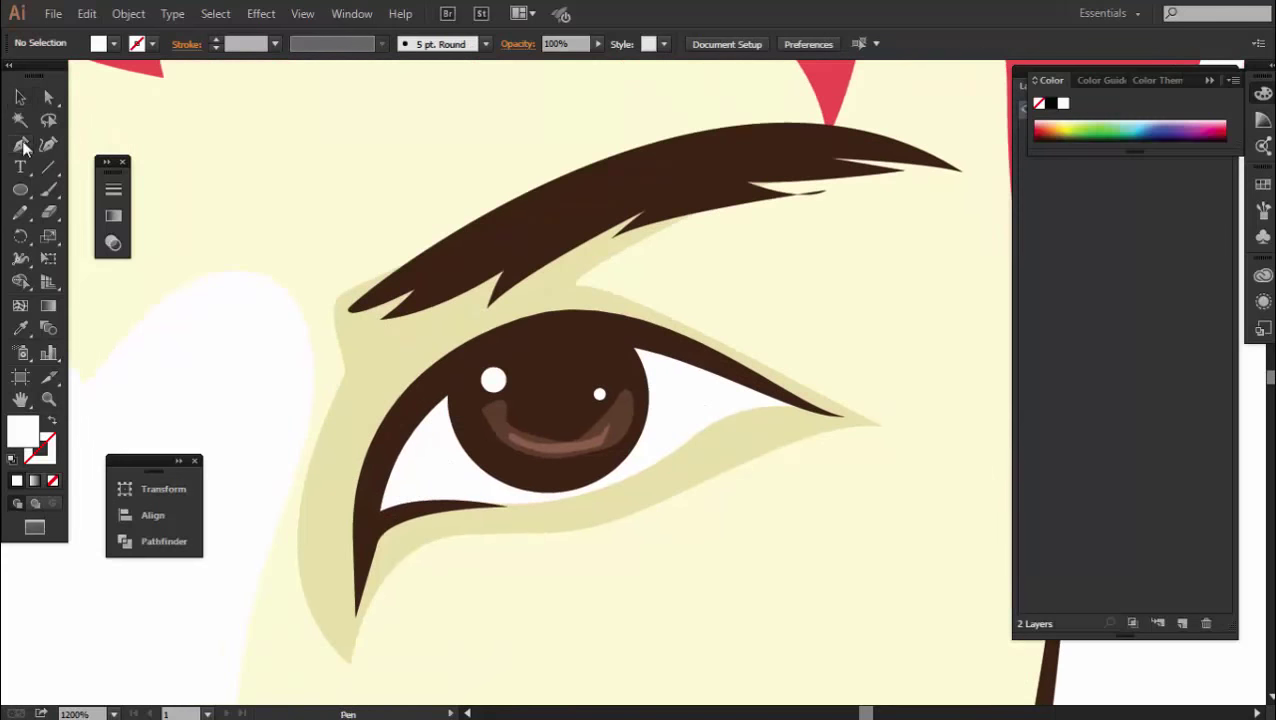
{"action": "left_click", "coordinate": [432, 507]}
{"action": "left_click_drag", "start_coordinate": [705, 368], "coordinate": [568, 341]}
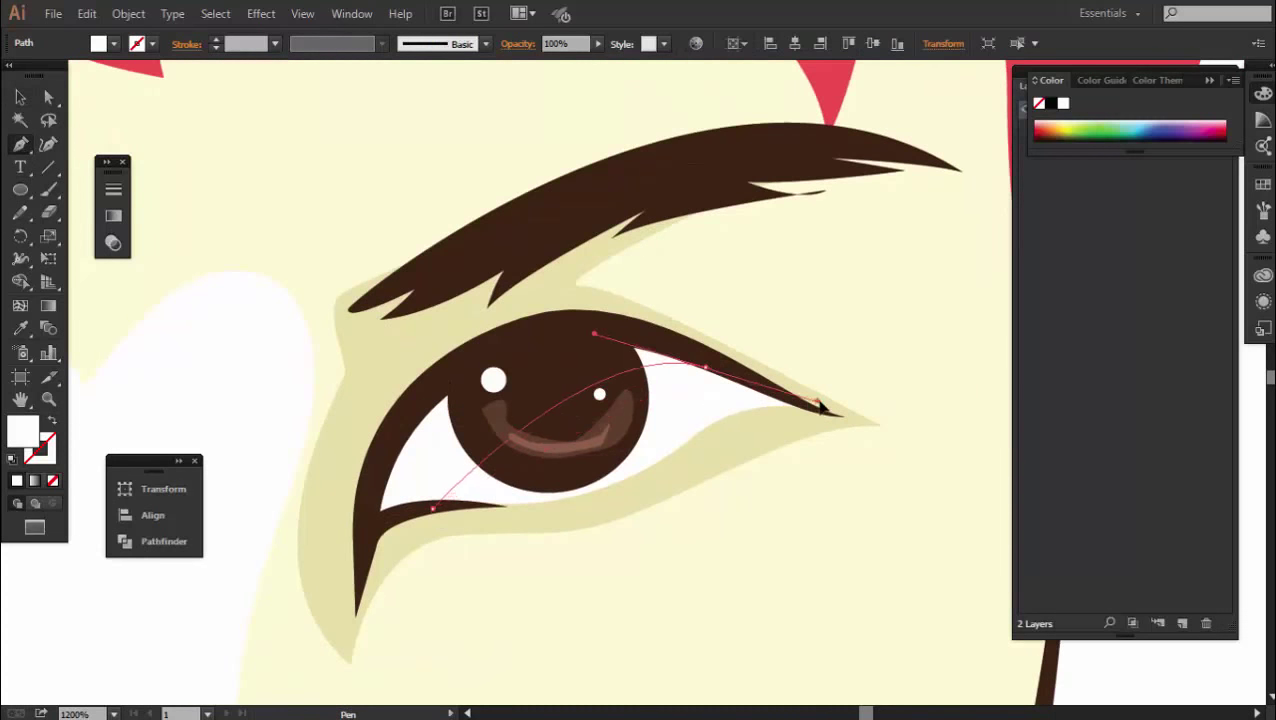
{"action": "key", "text": "ctrl+z"}
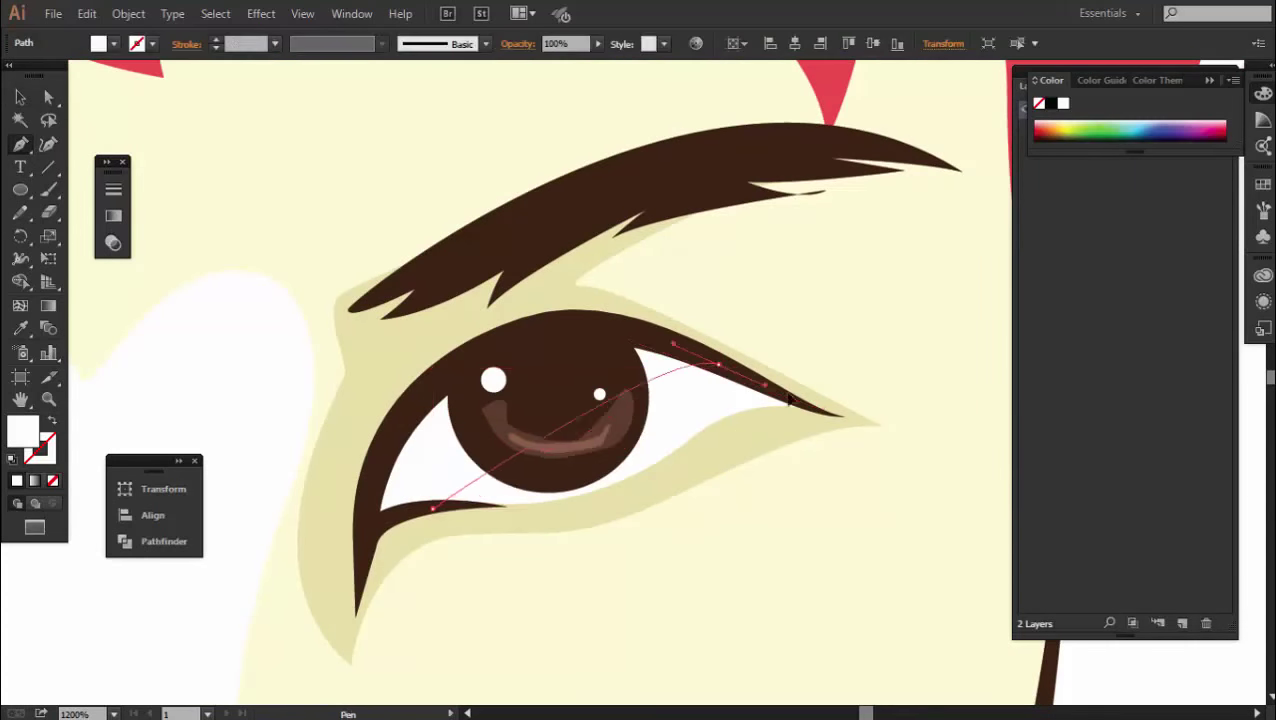
{"action": "left_click_drag", "start_coordinate": [718, 363], "coordinate": [657, 338]}
{"action": "left_click", "coordinate": [518, 340]}
{"action": "left_click", "coordinate": [430, 383]}
{"action": "left_click", "coordinate": [397, 432]}
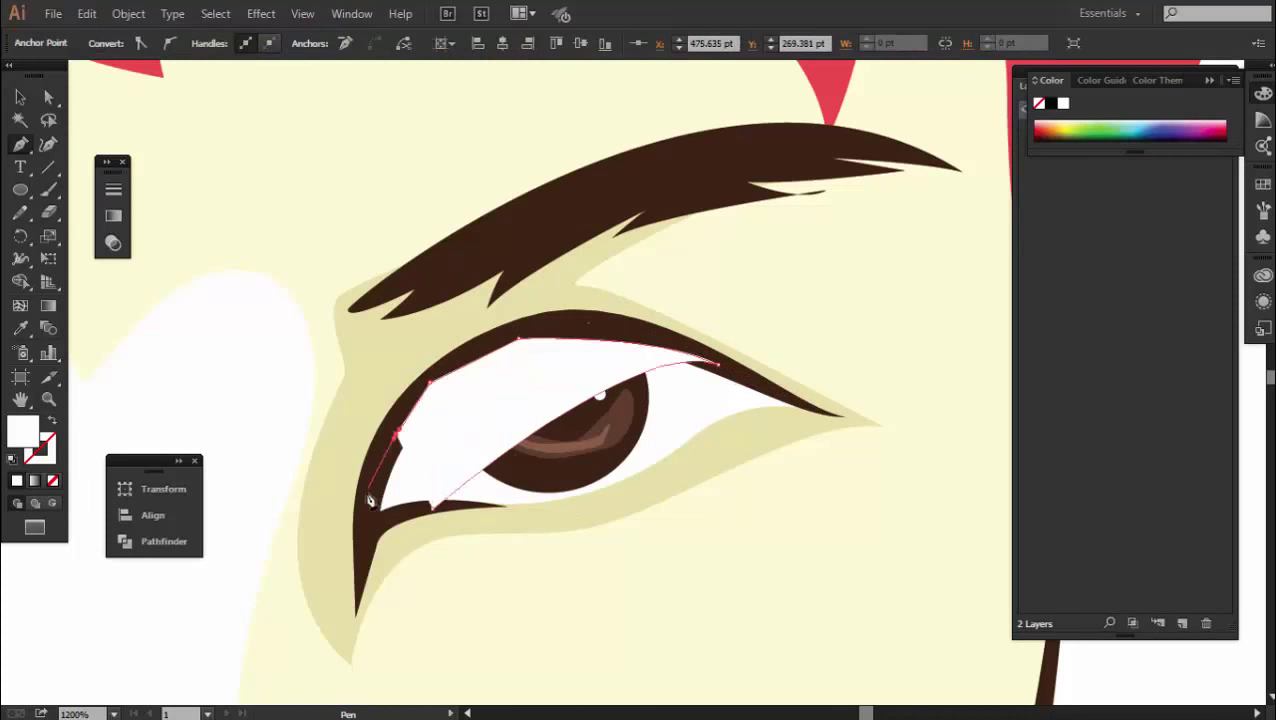
{"action": "left_click", "coordinate": [424, 513]}
Copy the left eye's light grey fill onto the right eye shape with the Eyedropper
{"action": "key", "text": "ctrl+minus"}
{"action": "key", "text": "ctrl+minus"}
{"action": "key", "text": "ctrl+minus"}
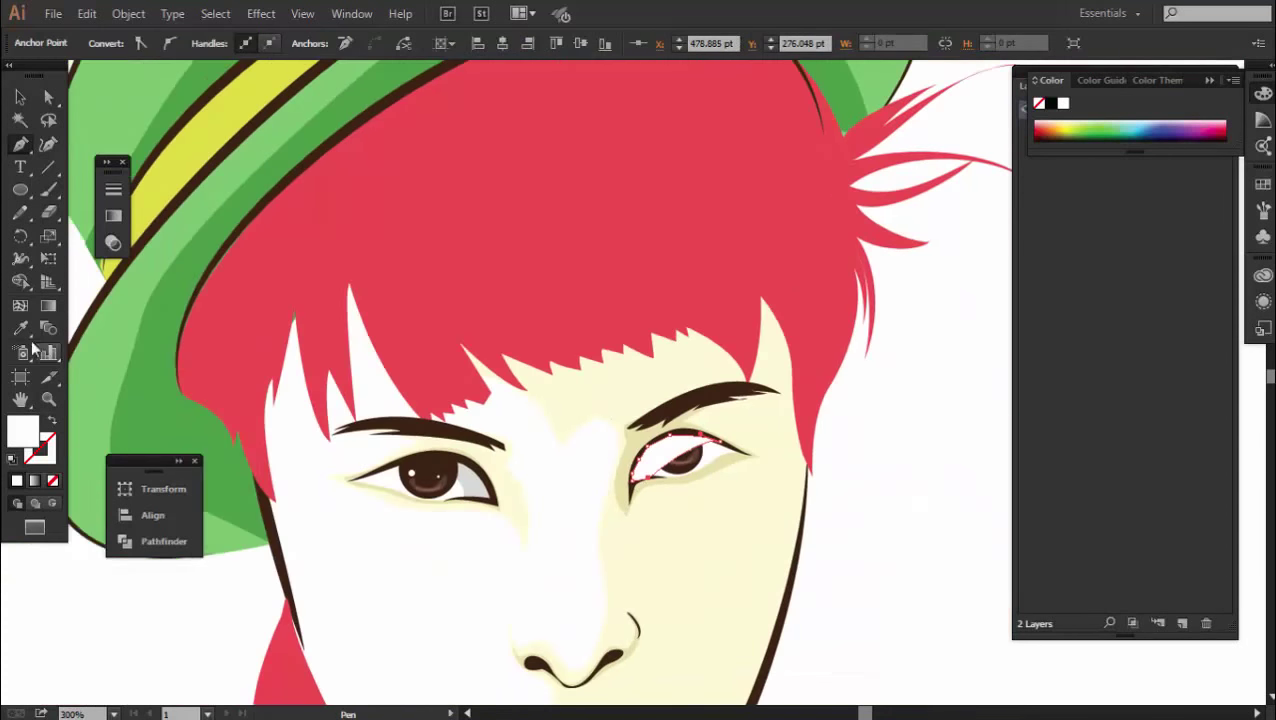
{"action": "left_click", "coordinate": [478, 476]}
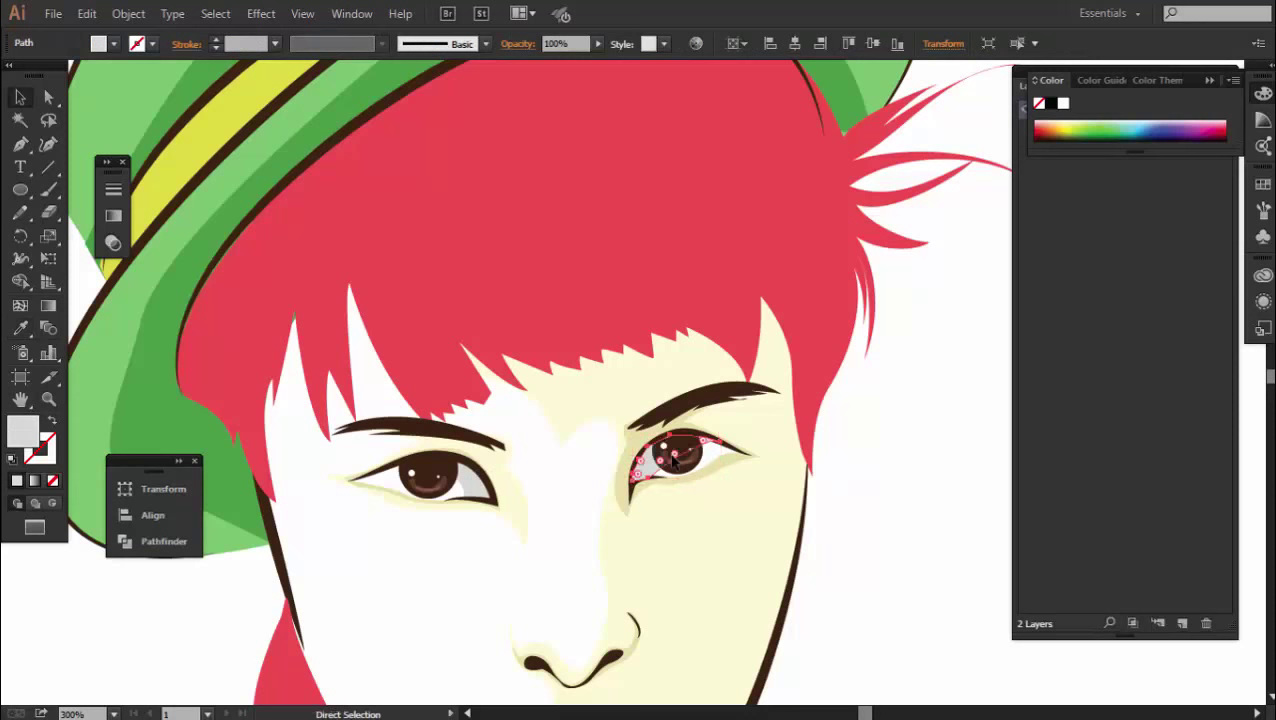
{"action": "left_click", "coordinate": [674, 458]}
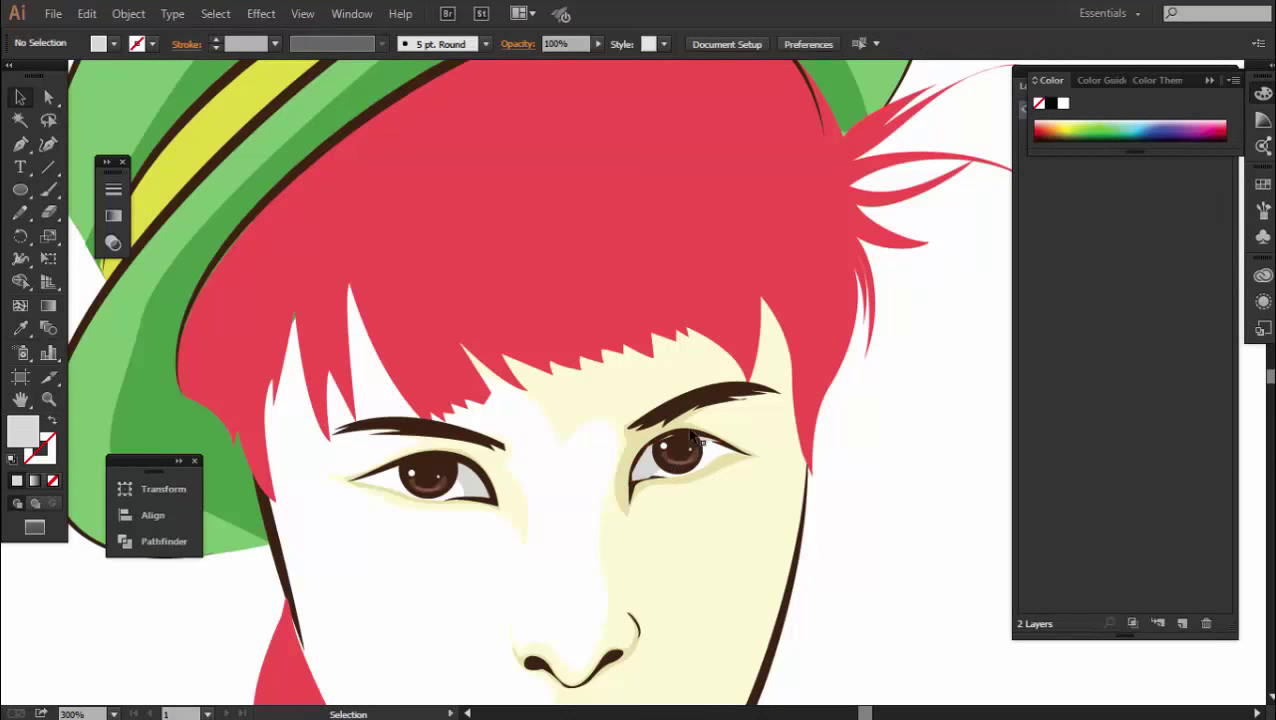
{"action": "scroll", "coordinate": [632, 513], "scroll_direction": "up", "scroll_amount": 1}
Check the right eye shape, then select the lips to inspect their pink
{"action": "scroll", "coordinate": [632, 513], "scroll_direction": "up", "scroll_amount": 2}
{"action": "left_click", "coordinate": [535, 548]}
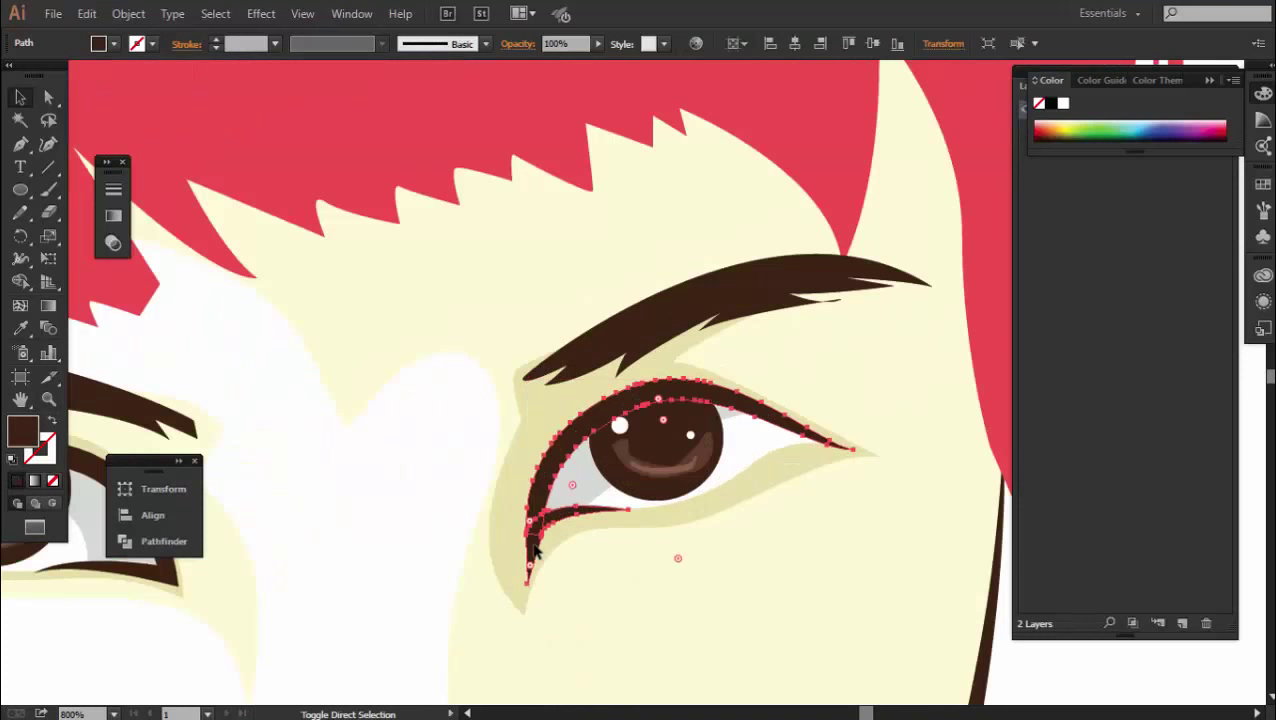
{"action": "left_click", "coordinate": [624, 515]}
{"action": "scroll", "coordinate": [612, 535], "scroll_direction": "down", "scroll_amount": 3}
{"action": "scroll", "coordinate": [612, 535], "scroll_direction": "down", "scroll_amount": 1}
{"action": "scroll", "coordinate": [867, 406], "scroll_direction": "down", "scroll_amount": 3}
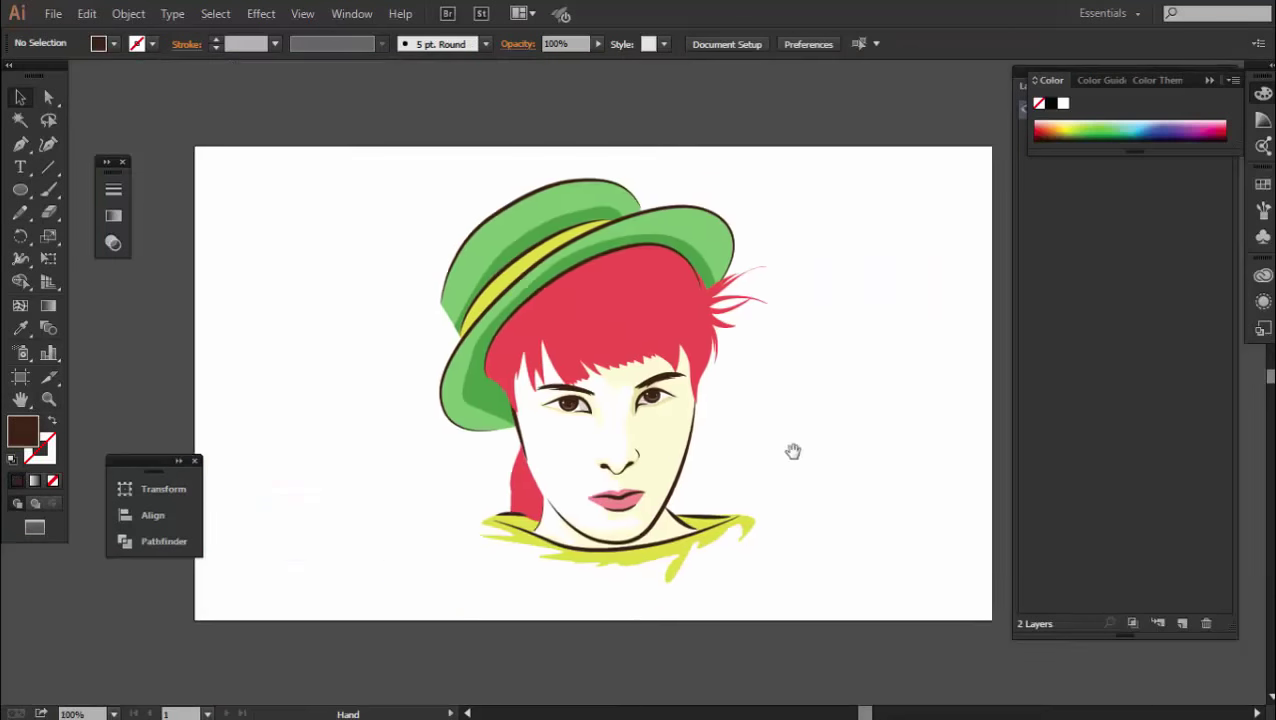
{"action": "scroll", "coordinate": [669, 456], "scroll_direction": "up", "scroll_amount": 3}
{"action": "left_click", "coordinate": [525, 545]}
{"action": "left_click", "coordinate": [110, 380]}
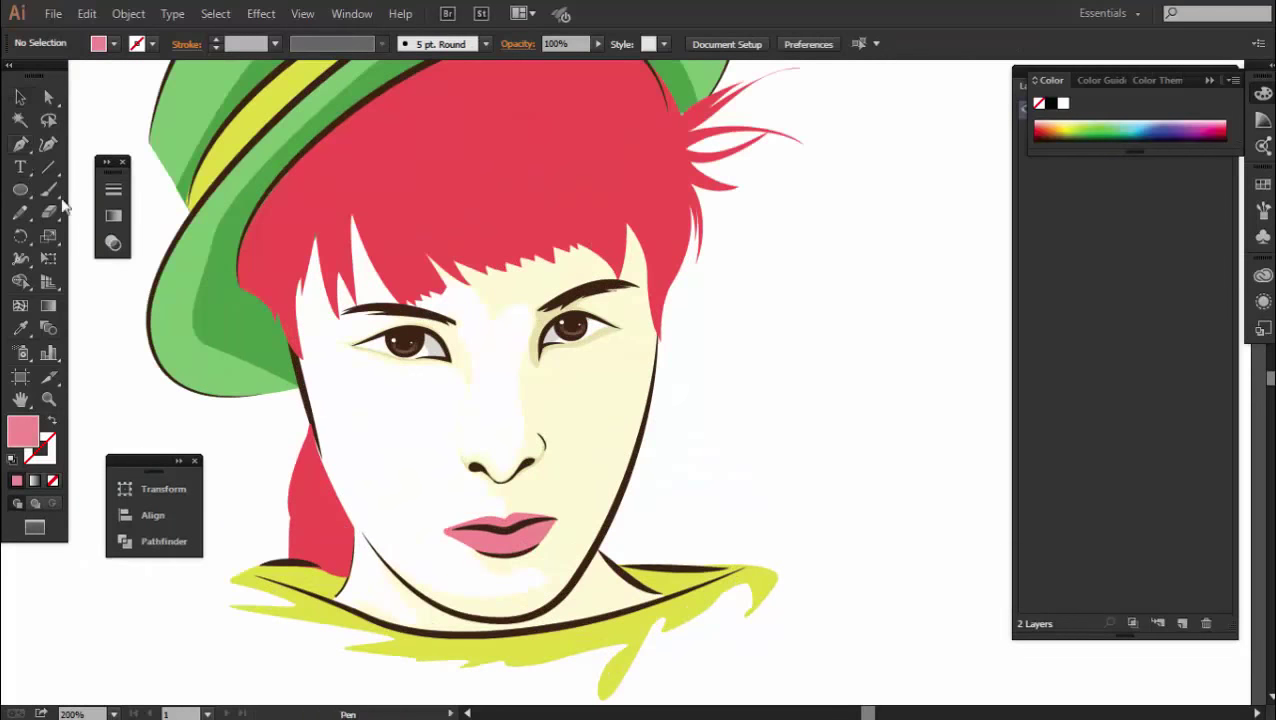
Pen a closed shading shape along the upper lip edge
{"action": "key", "text": "p"}
{"action": "scroll", "coordinate": [590, 601], "scroll_direction": "up", "scroll_amount": 1}
{"action": "scroll", "coordinate": [541, 541], "scroll_direction": "up", "scroll_amount": 2}
{"action": "scroll", "coordinate": [425, 502], "scroll_direction": "up", "scroll_amount": 2}
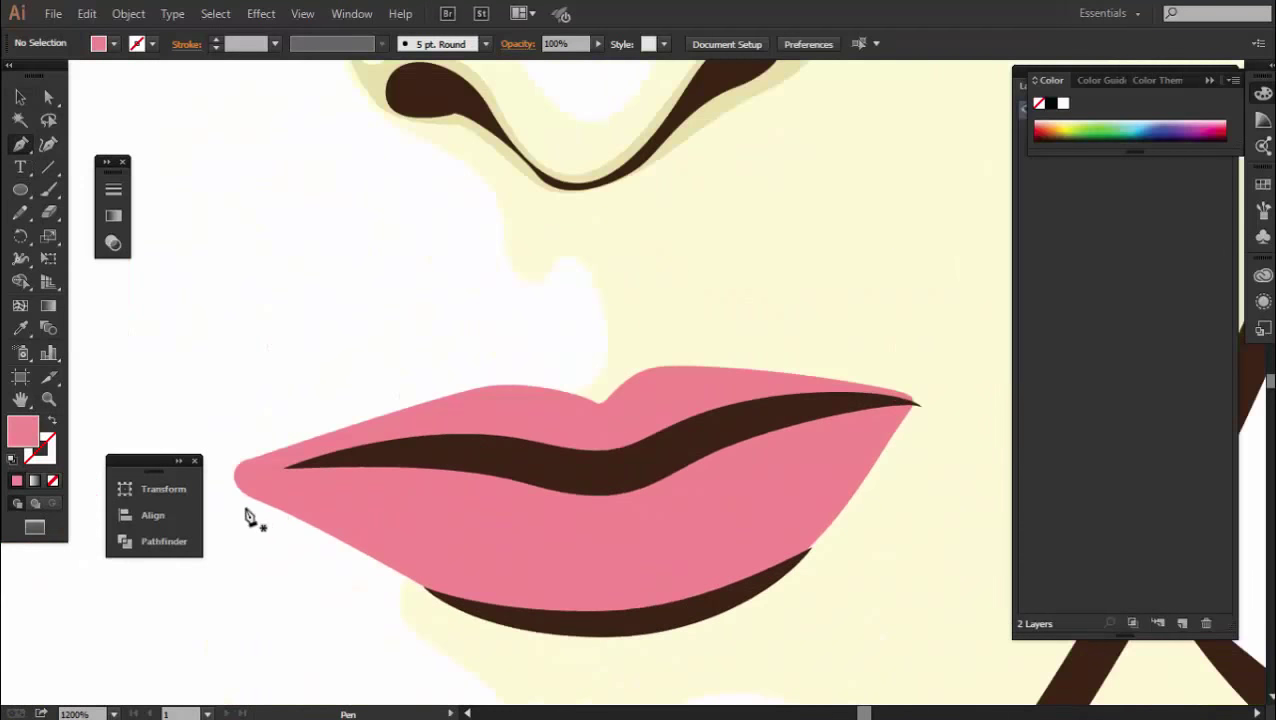
{"action": "left_click", "coordinate": [247, 512]}
{"action": "left_click", "coordinate": [746, 470]}
{"action": "left_click", "coordinate": [592, 521]}
{"action": "left_click", "coordinate": [456, 498]}
{"action": "left_click", "coordinate": [347, 490]}
{"action": "left_click", "coordinate": [247, 510]}
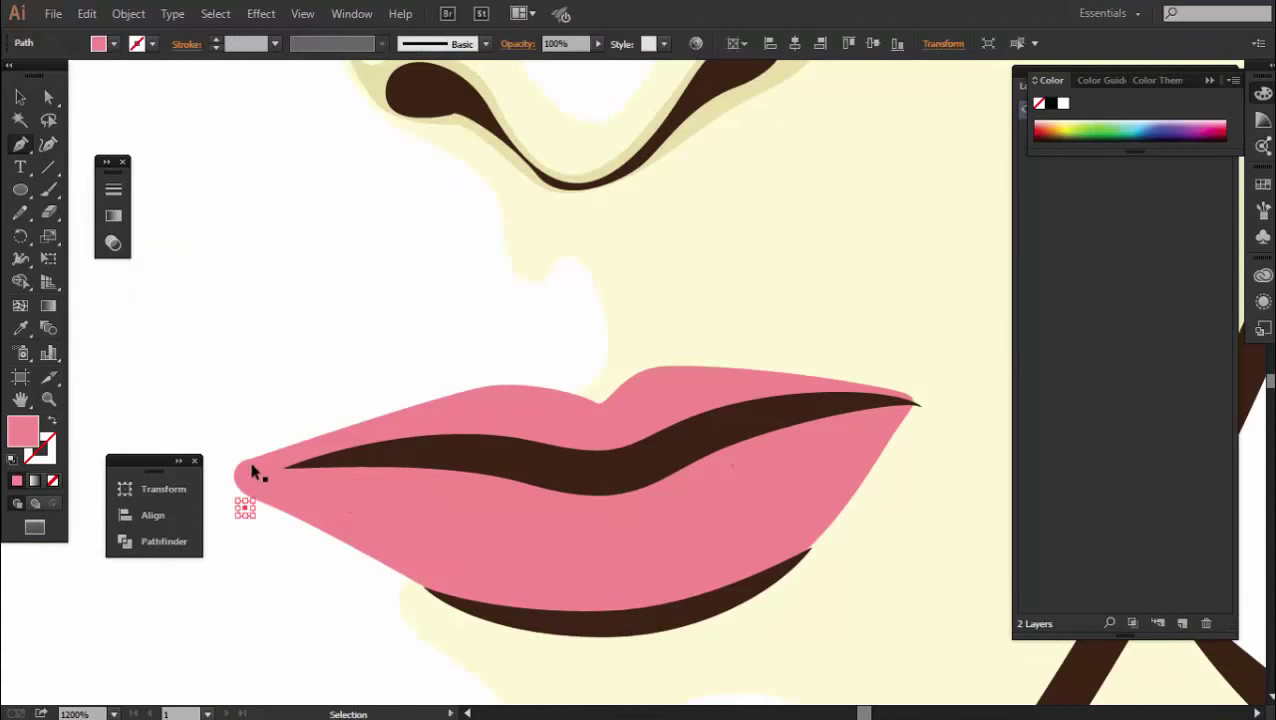
Trace the shading outline from the left lip tip along the lower lip to the right corner
{"action": "left_click_drag", "start_coordinate": [233, 475], "coordinate": [233, 490]}
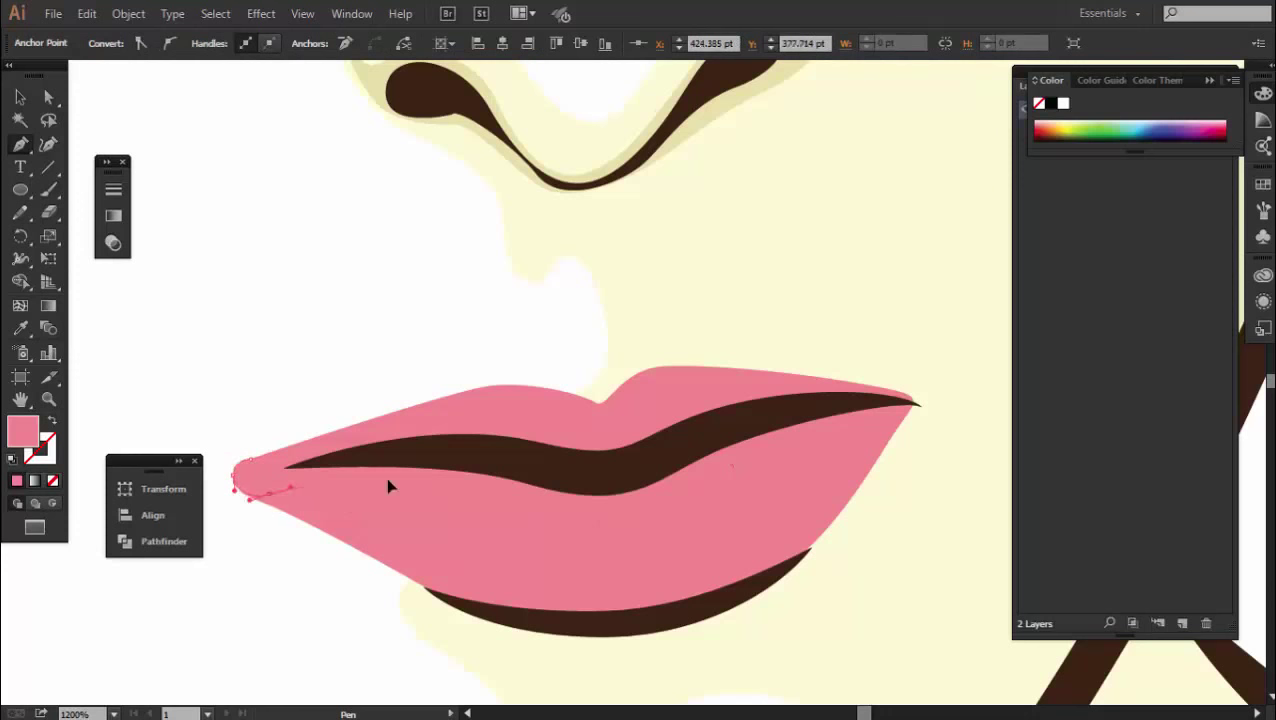
{"action": "left_click_drag", "start_coordinate": [685, 495], "coordinate": [755, 450]}
{"action": "left_click", "coordinate": [838, 430]}
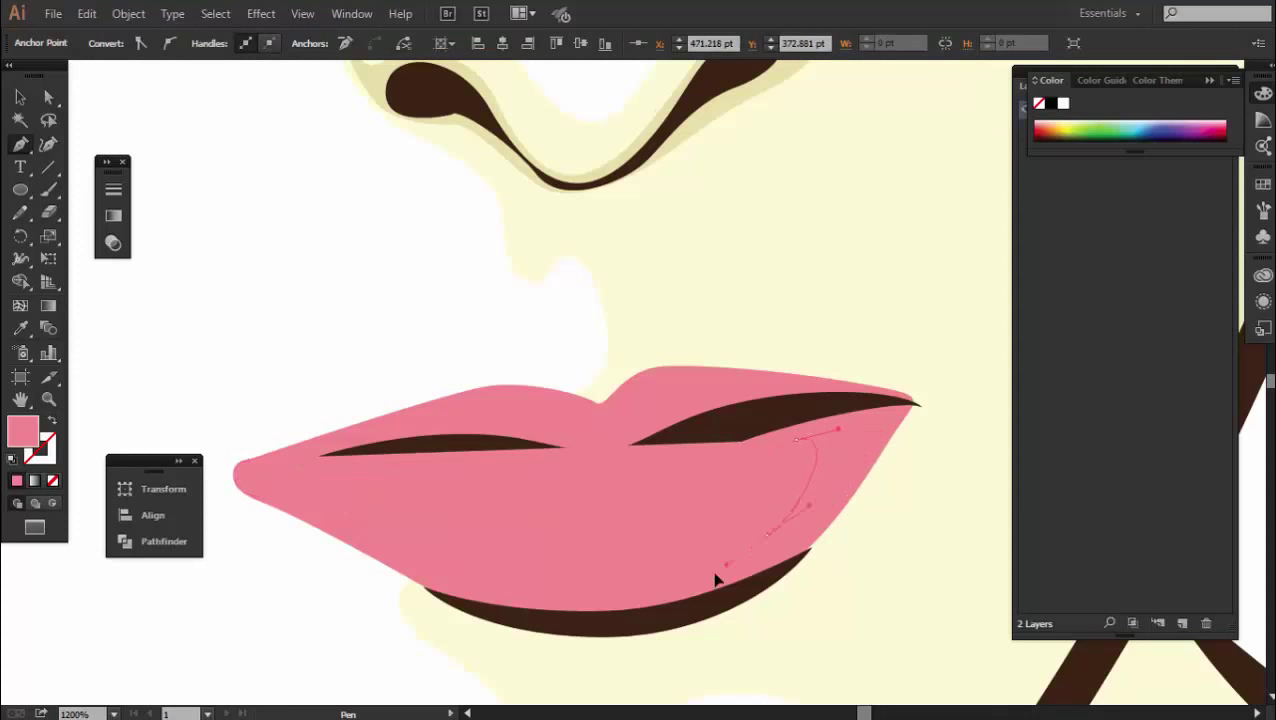
{"action": "left_click_drag", "start_coordinate": [716, 580], "coordinate": [686, 582]}
{"action": "left_click", "coordinate": [399, 577]}
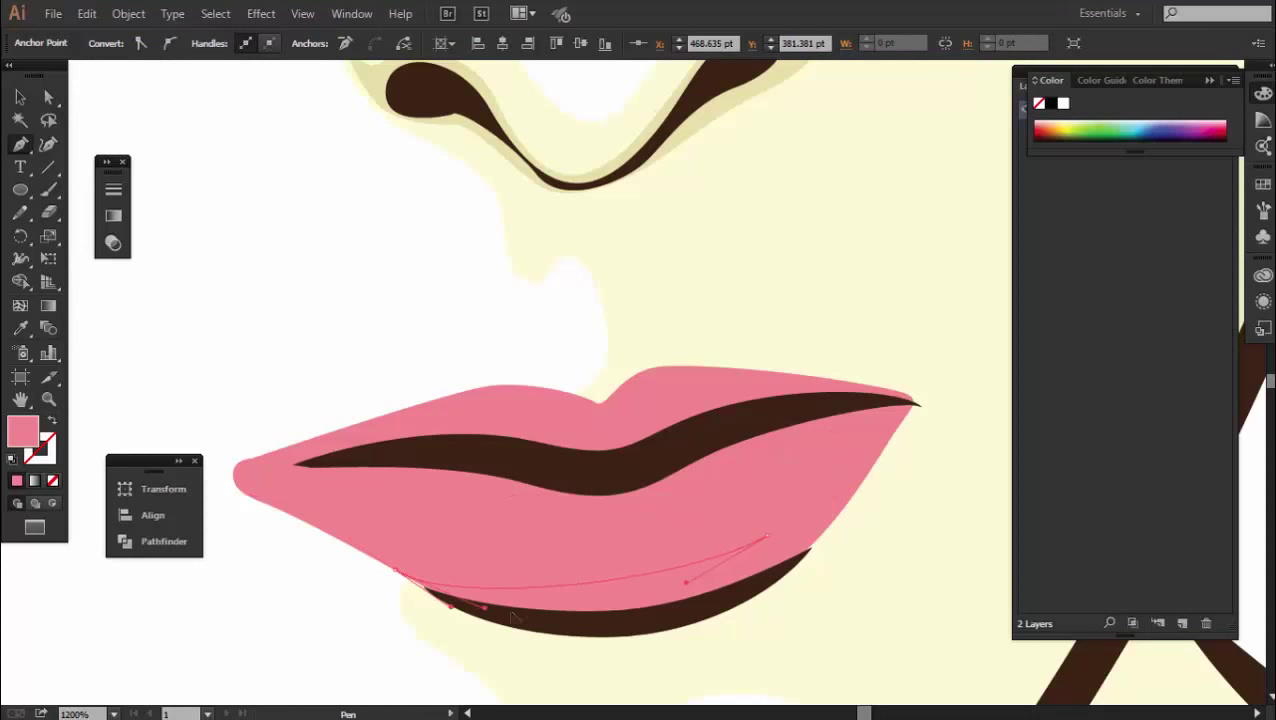
{"action": "left_click", "coordinate": [447, 603]}
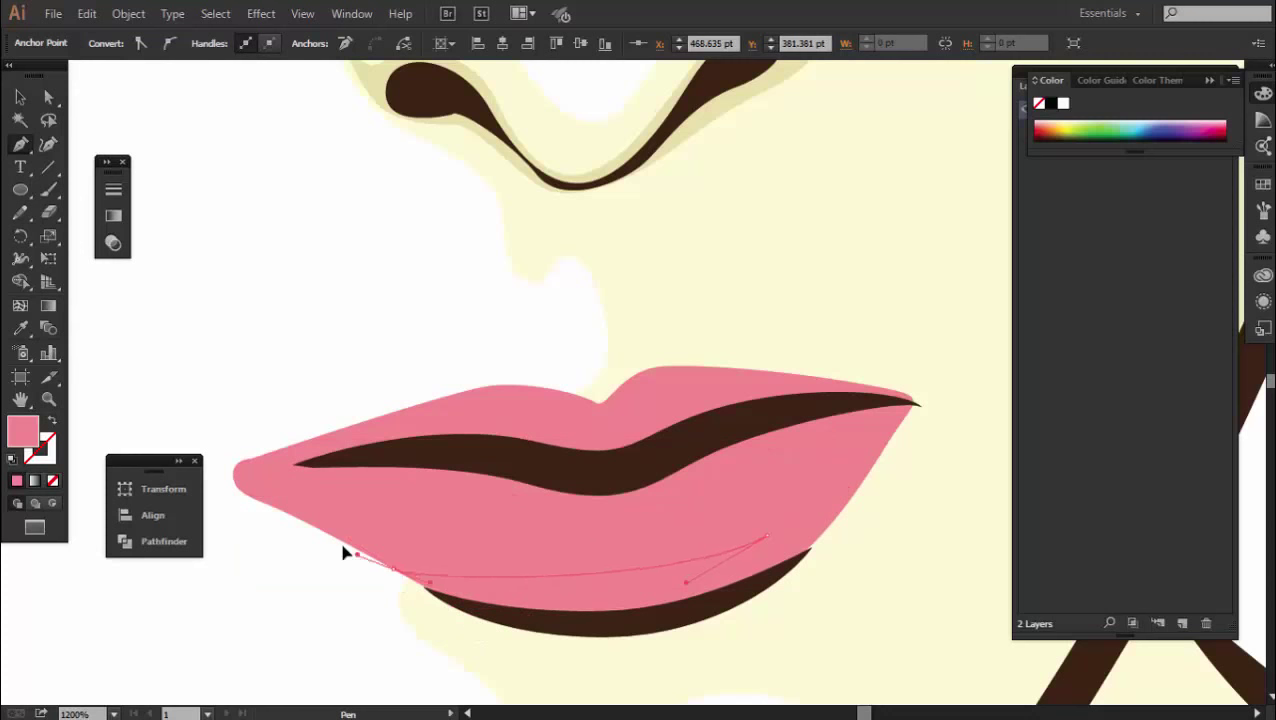
{"action": "left_click_drag", "start_coordinate": [621, 625], "coordinate": [826, 558]}
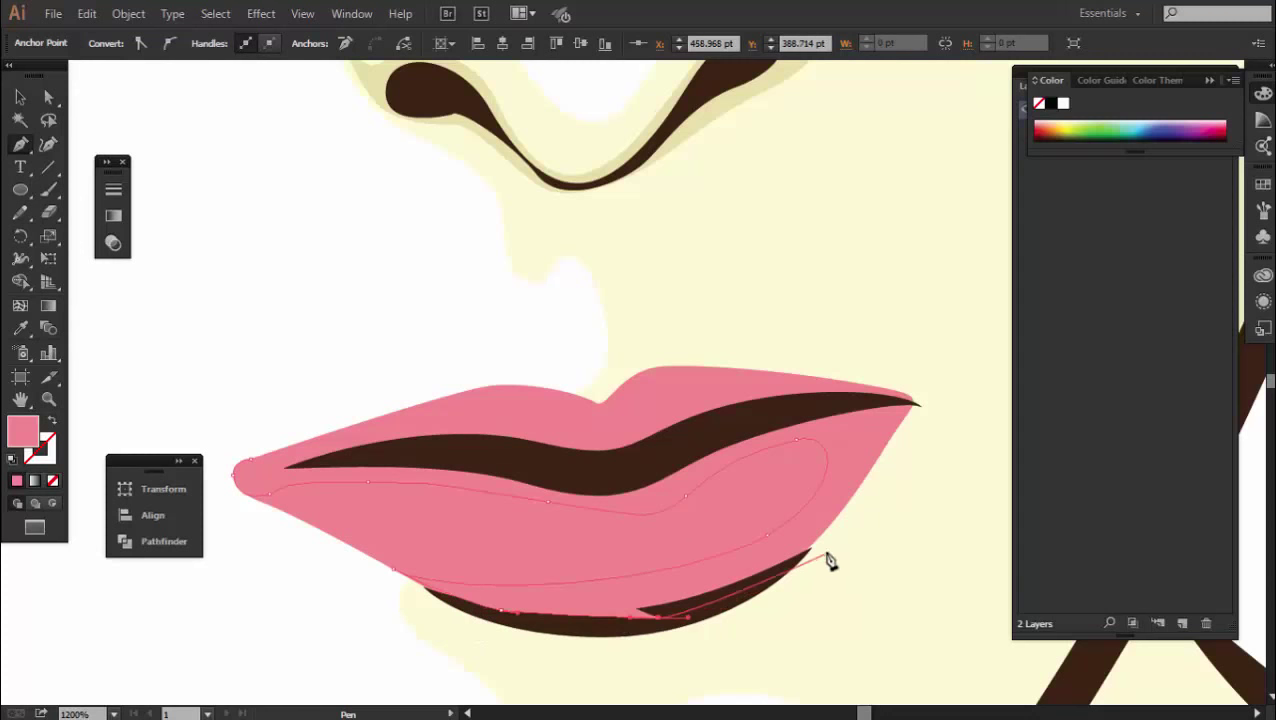
{"action": "left_click", "coordinate": [914, 405]}
Curve the shading back along the upper lip and fill it darker pink
{"action": "left_click_drag", "start_coordinate": [914, 403], "coordinate": [833, 385]}
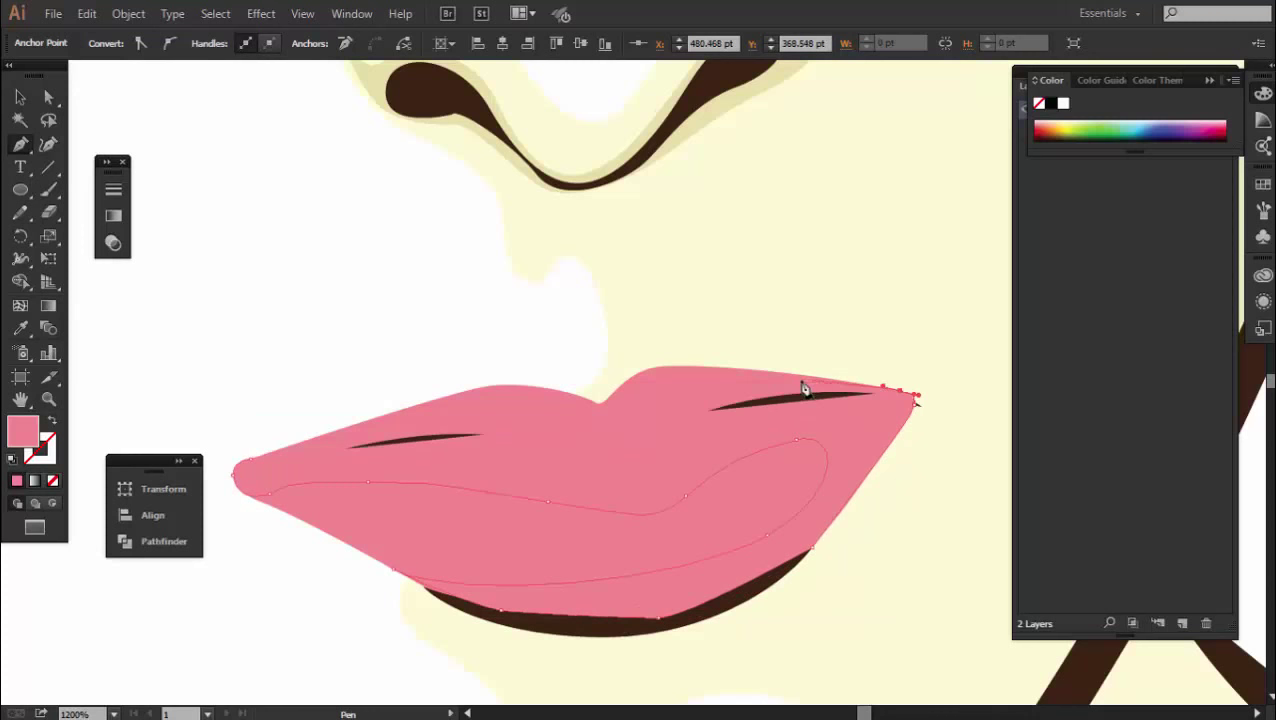
{"action": "left_click_drag", "start_coordinate": [731, 388], "coordinate": [680, 408]}
{"action": "left_click_drag", "start_coordinate": [590, 428], "coordinate": [521, 427]}
{"action": "left_click_drag", "start_coordinate": [234, 461], "coordinate": [251, 465]}
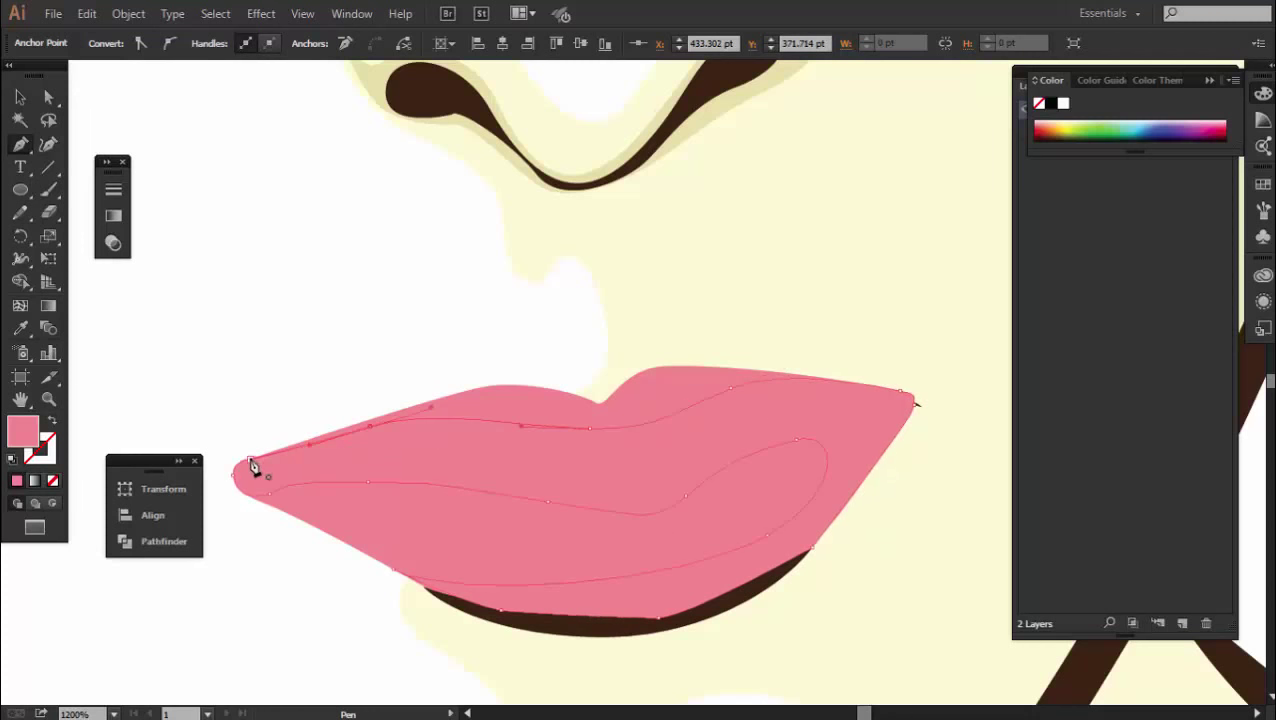
{"action": "double_click", "coordinate": [24, 438]}
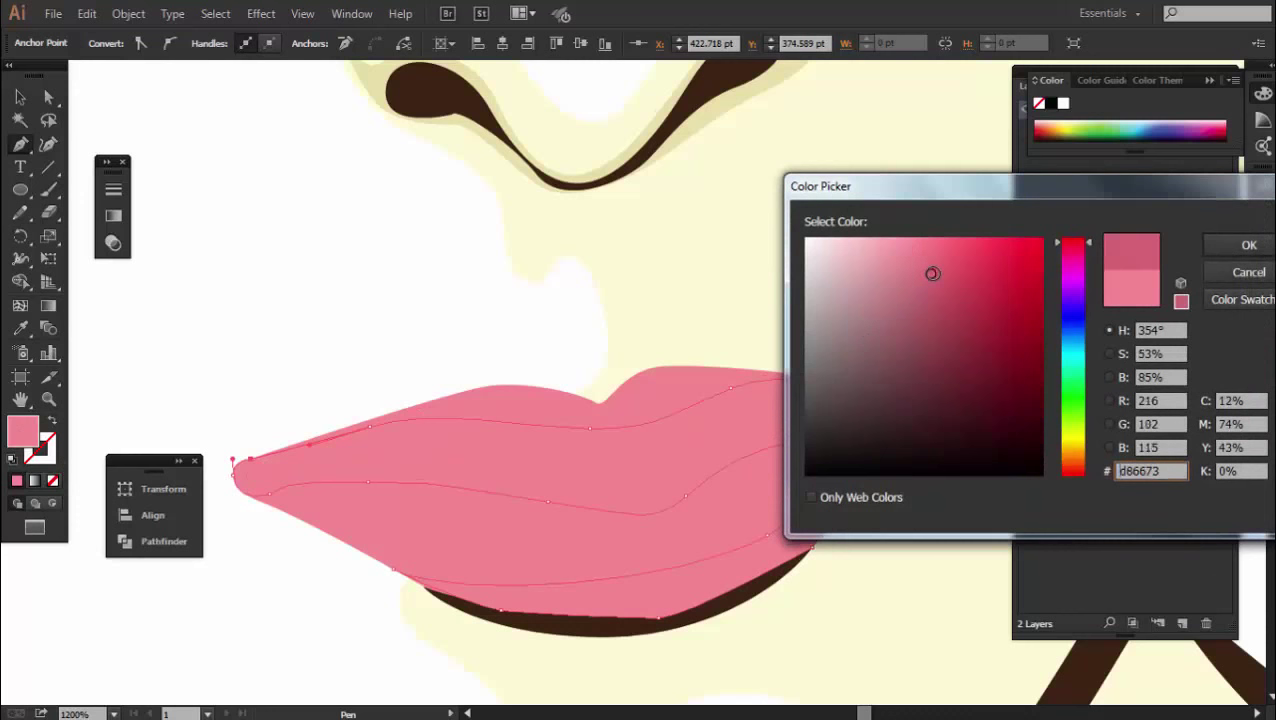
{"action": "left_click", "coordinate": [1226, 247]}
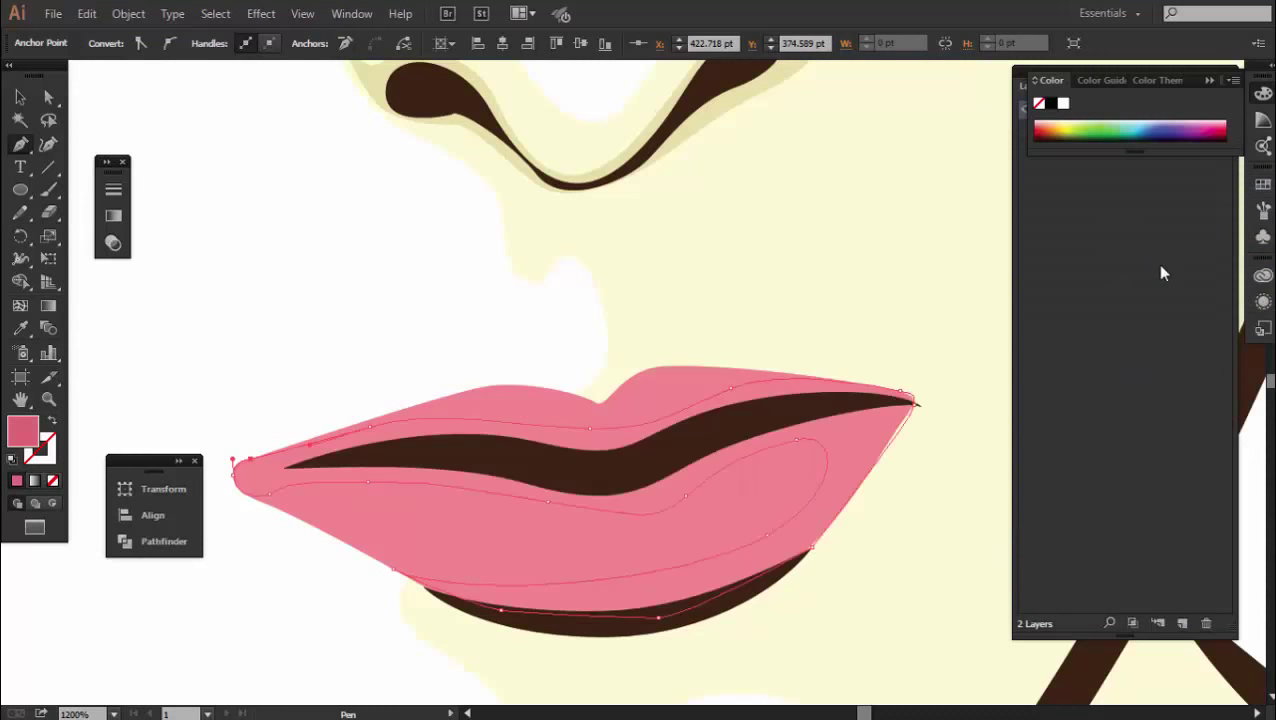
{"action": "key", "text": "ctrl+shift+a"}
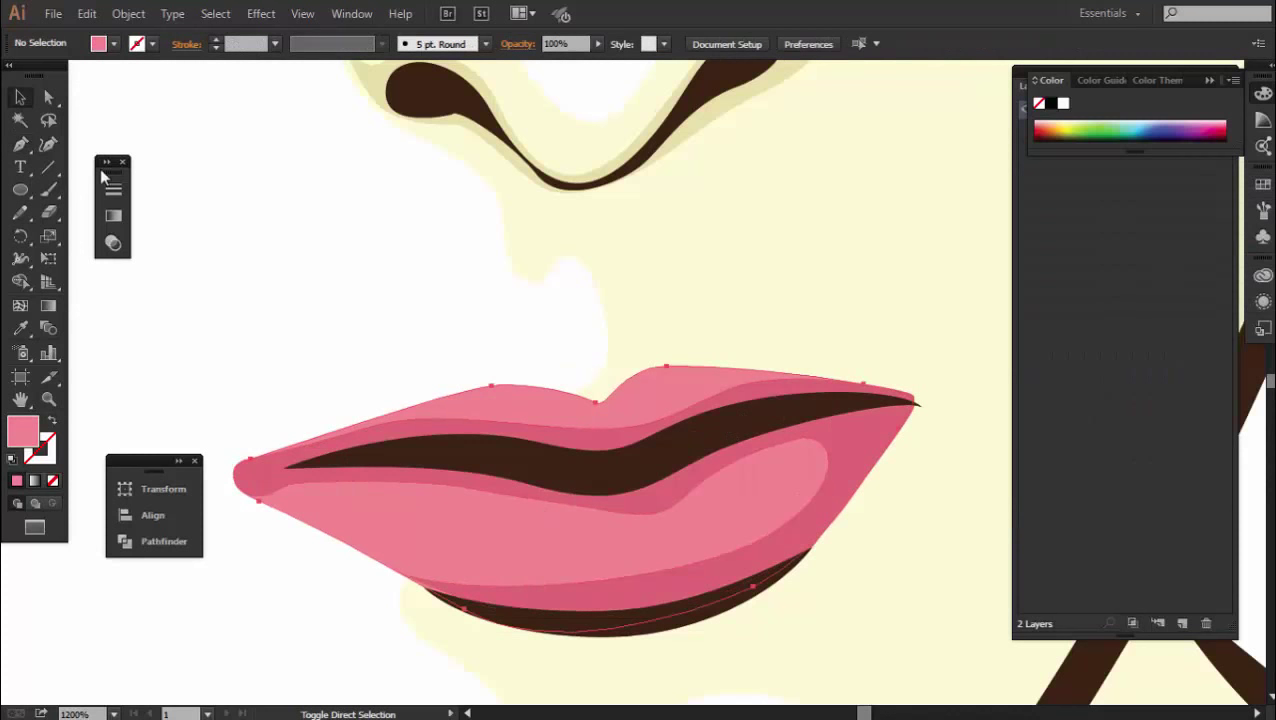
Begin pen-drawing a highlight outline on the lower lip
{"action": "key", "text": "p"}
{"action": "left_click", "coordinate": [481, 548]}
{"action": "left_click_drag", "start_coordinate": [538, 564], "coordinate": [645, 551]}
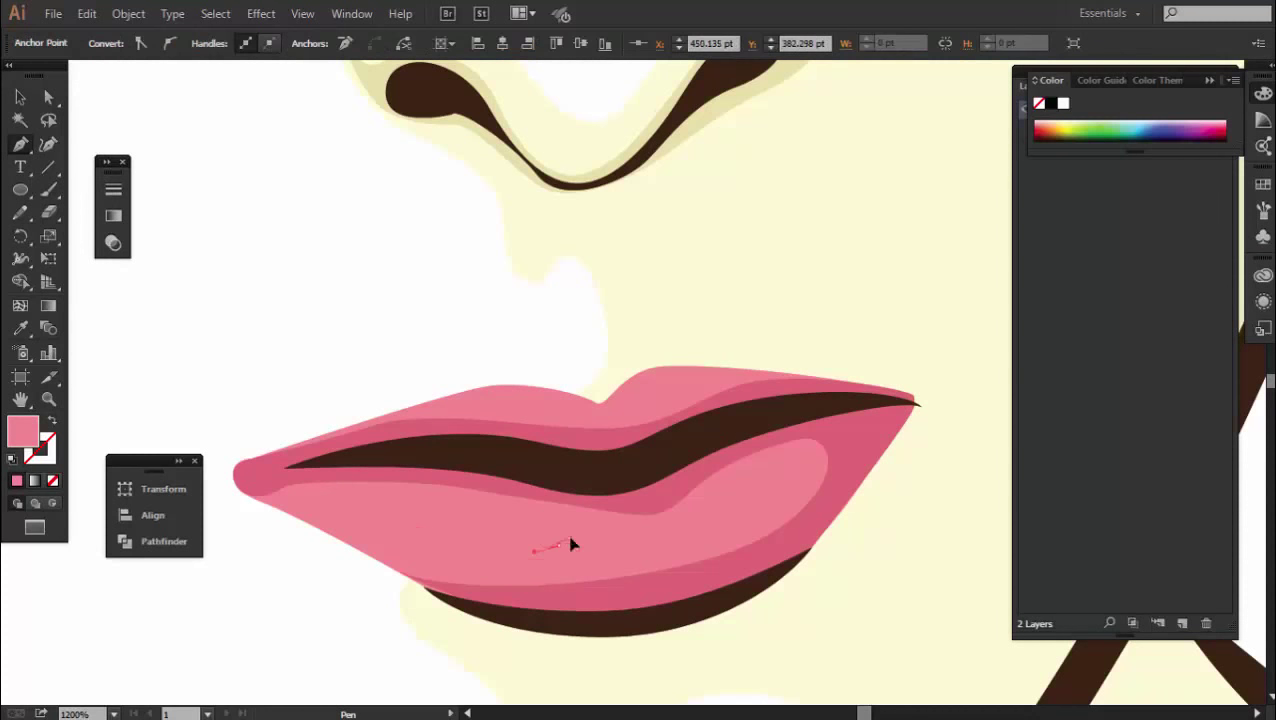
Fill the lower-lip highlight with a lighter pink
{"action": "double_click", "coordinate": [25, 433]}
{"action": "left_click", "coordinate": [880, 240]}
{"action": "left_click", "coordinate": [1249, 245]}
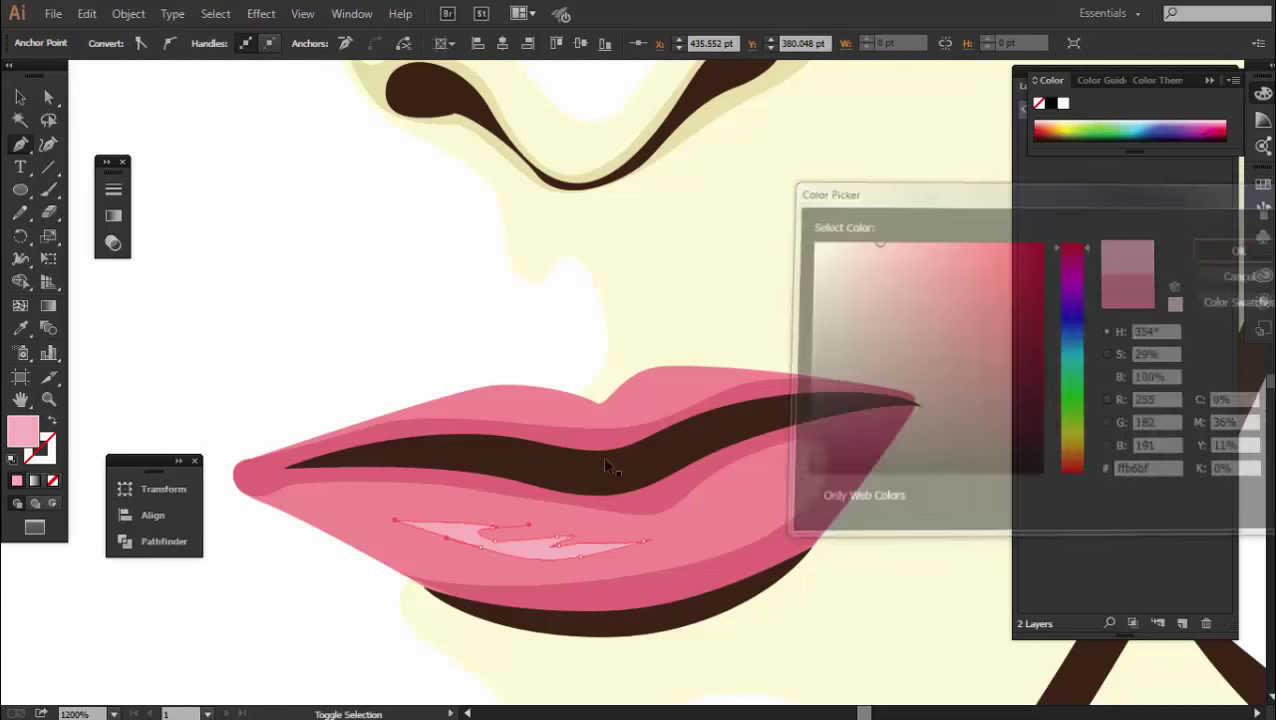
{"action": "key", "text": "ctrl+shift+a"}
{"action": "scroll", "coordinate": [586, 476], "scroll_direction": "up", "scroll_amount": 2}
Pen a closed, curved highlight shape on the upper lip
{"action": "left_click", "coordinate": [355, 451]}
{"action": "left_click", "coordinate": [568, 450]}
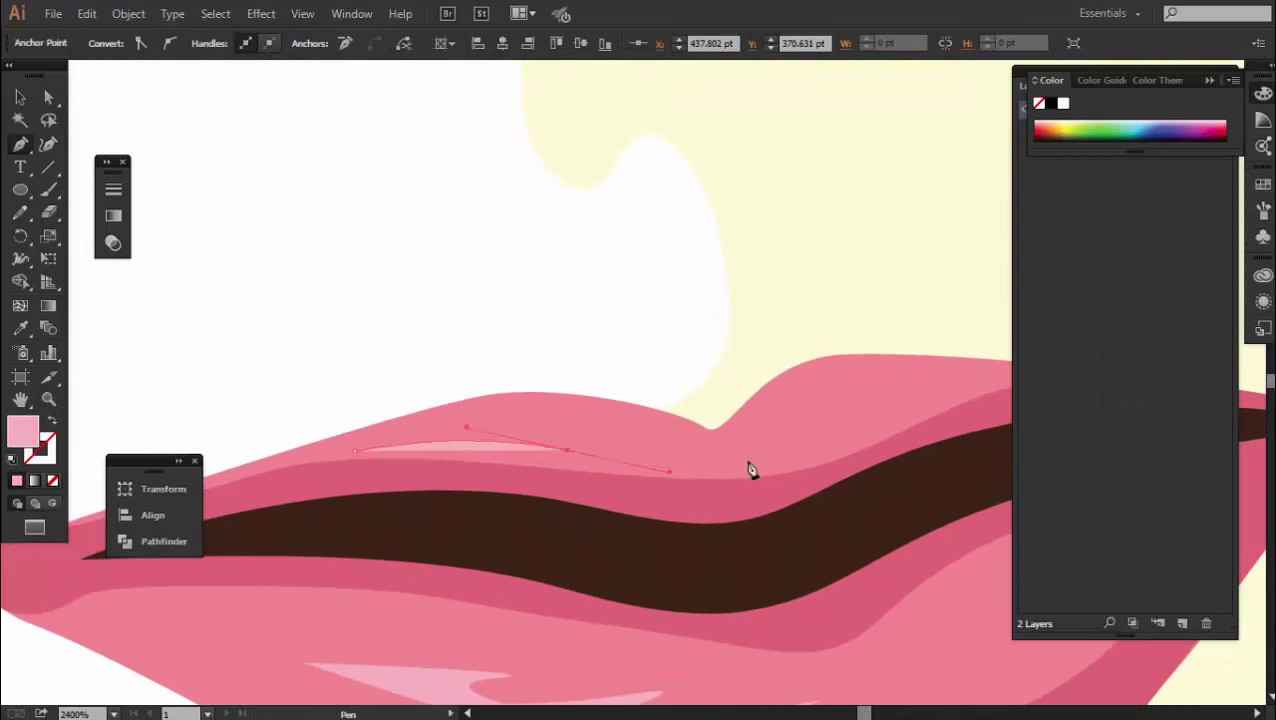
{"action": "left_click", "coordinate": [665, 447]}
{"action": "left_click", "coordinate": [715, 466]}
{"action": "left_click_drag", "start_coordinate": [583, 415], "coordinate": [621, 415]}
{"action": "left_click", "coordinate": [355, 451]}
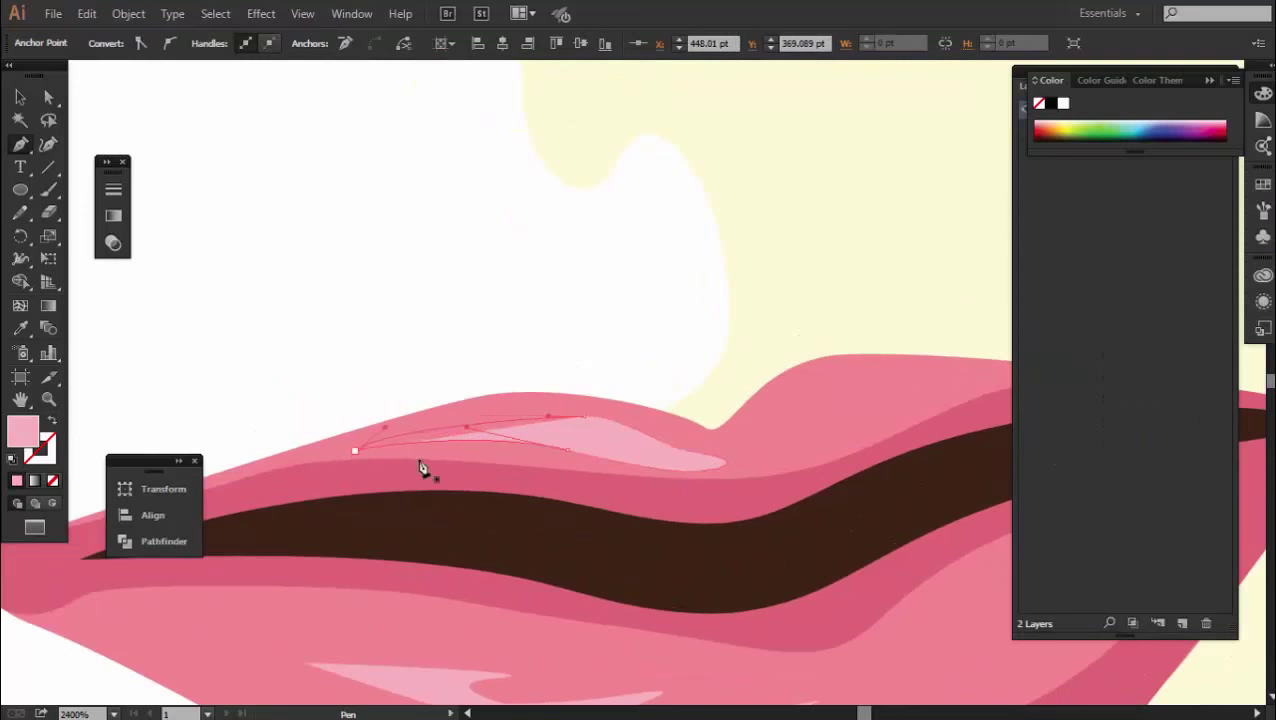
{"action": "key", "text": "v"}
{"action": "key", "text": "ctrl+shift+a"}
Pan and scroll to review the whole mouth
{"action": "scroll", "coordinate": [748, 473], "scroll_direction": "down", "scroll_amount": 3}
{"action": "mouse_move", "coordinate": [748, 473]}
{"action": "left_mouse_down"}
{"action": "mouse_move", "coordinate": [729, 461]}
{"action": "mouse_move", "coordinate": [632, 511]}
{"action": "mouse_move", "coordinate": [618, 492]}
{"action": "left_mouse_up"}
{"action": "scroll", "coordinate": [729, 461], "scroll_direction": "down", "scroll_amount": 1}
{"action": "scroll", "coordinate": [672, 433], "scroll_direction": "up", "scroll_amount": 3}
{"action": "scroll", "coordinate": [632, 511], "scroll_direction": "down", "scroll_amount": 3}
{"action": "scroll", "coordinate": [618, 492], "scroll_direction": "down", "scroll_amount": 2}
{"action": "scroll", "coordinate": [592, 532], "scroll_direction": "up", "scroll_amount": 1}
Bring the hair below the hat brim into view and enable Smart Guides
{"action": "scroll", "coordinate": [685, 432], "scroll_direction": "up", "scroll_amount": 2}
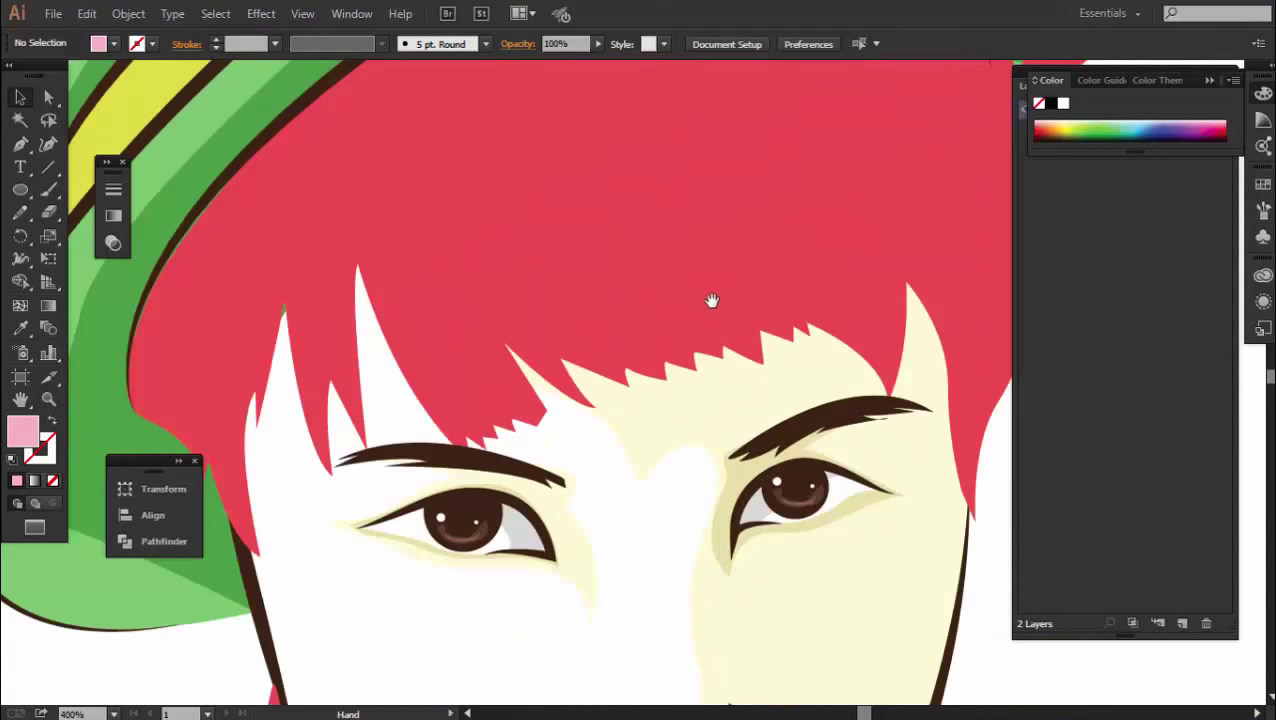
{"action": "left_click_drag", "start_coordinate": [712, 302], "coordinate": [644, 379]}
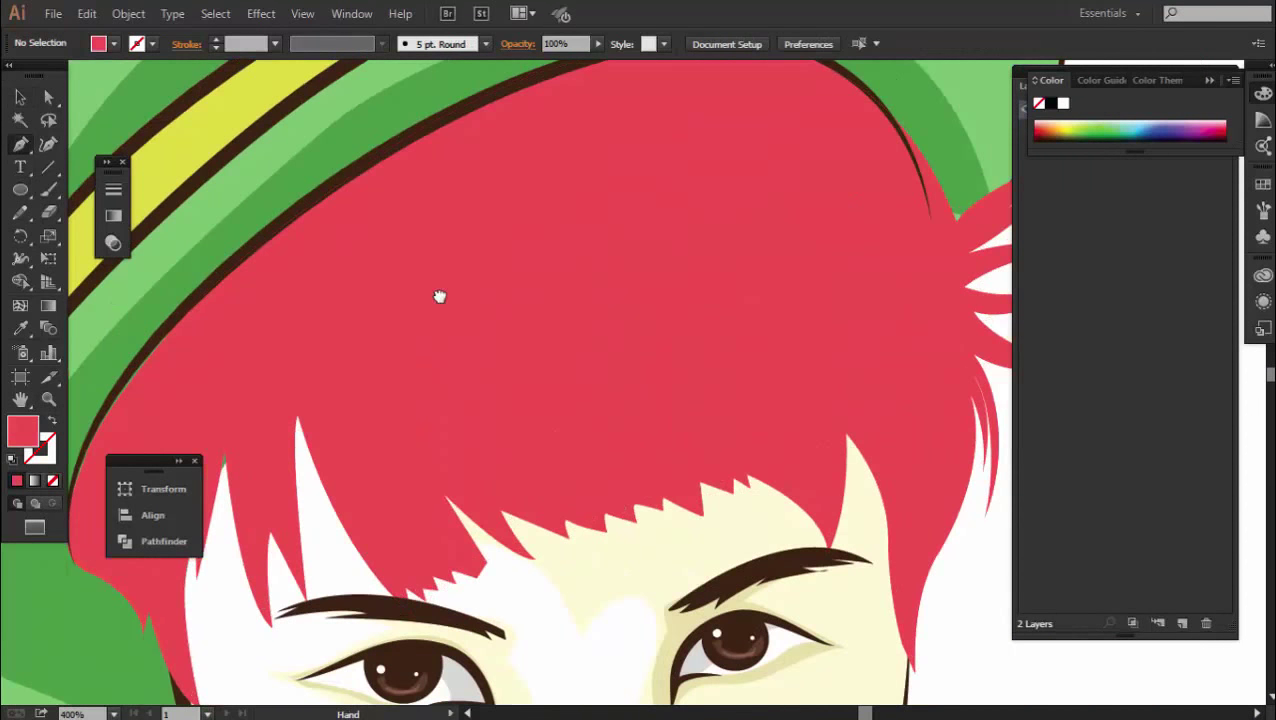
{"action": "mouse_move", "coordinate": [439, 296]}
{"action": "left_mouse_down"}
{"action": "mouse_move", "coordinate": [498, 296]}
{"action": "mouse_move", "coordinate": [530, 262]}
{"action": "left_mouse_up"}
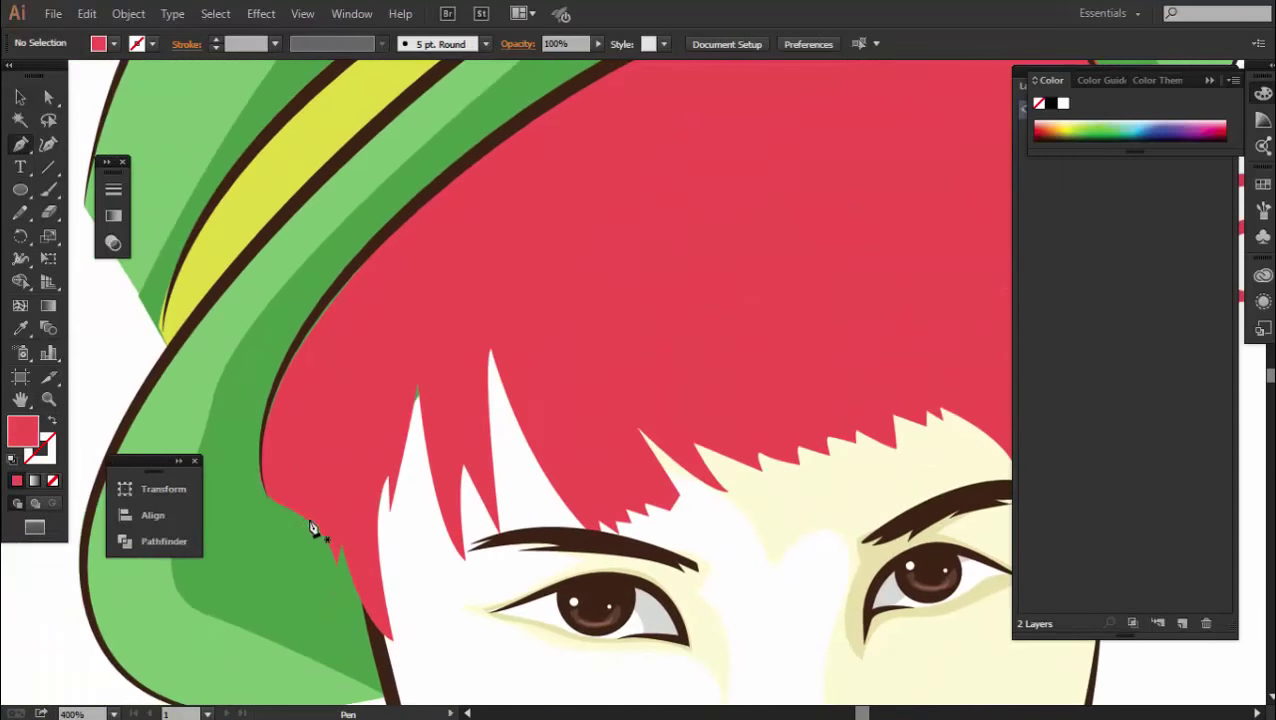
{"action": "left_click", "coordinate": [261, 13]}
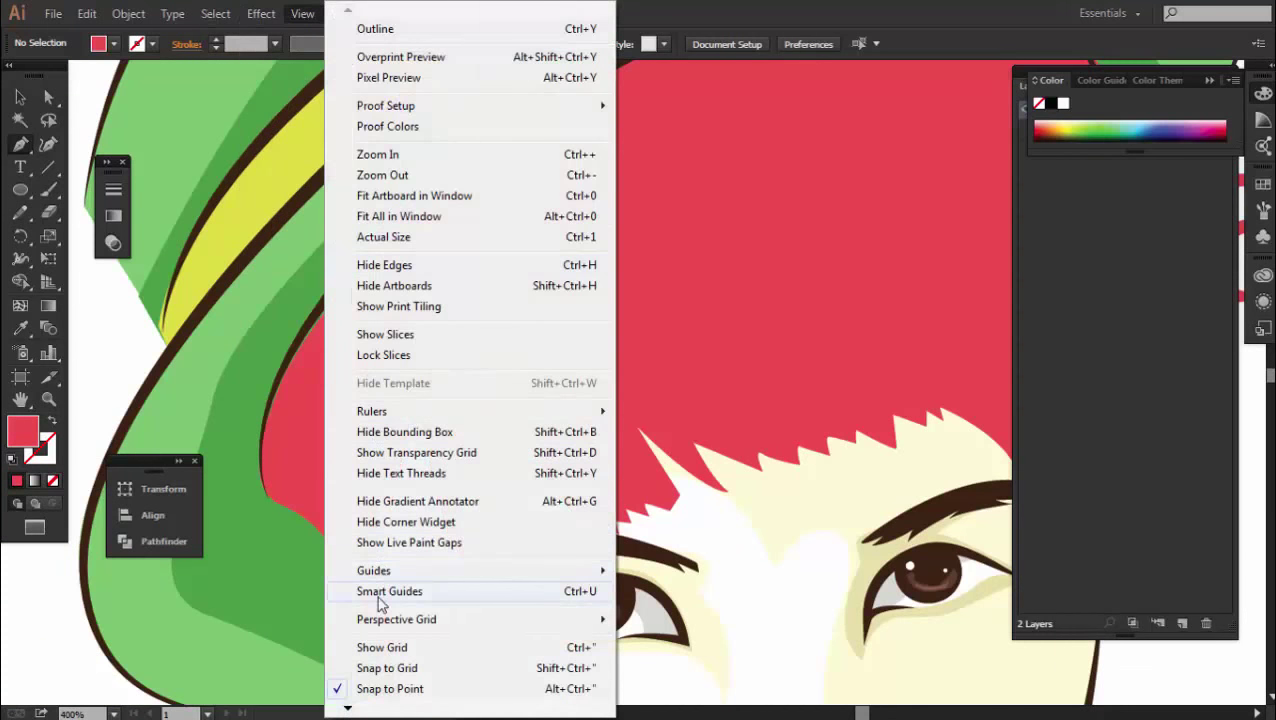
{"action": "left_click", "coordinate": [380, 591]}
Place pen anchors across the red hair toward its right edge
{"action": "left_click", "coordinate": [319, 530]}
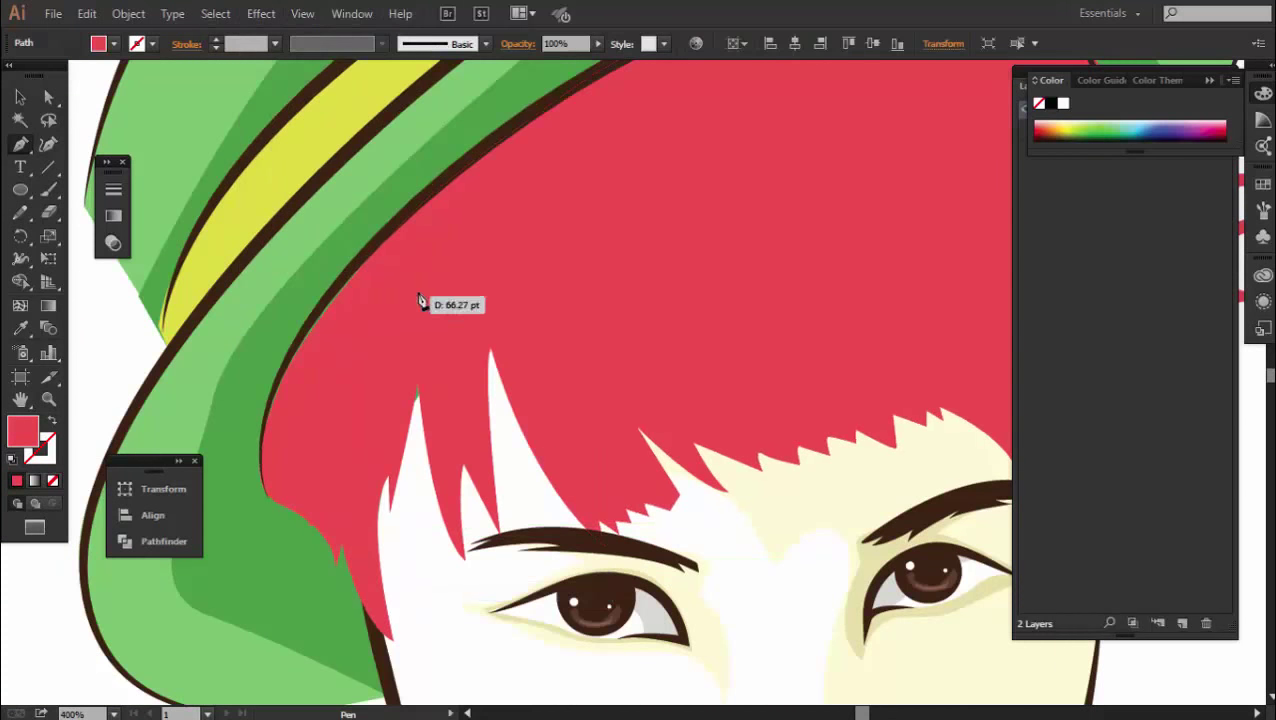
{"action": "left_click_drag", "start_coordinate": [421, 289], "coordinate": [452, 276]}
{"action": "left_click", "coordinate": [531, 405]}
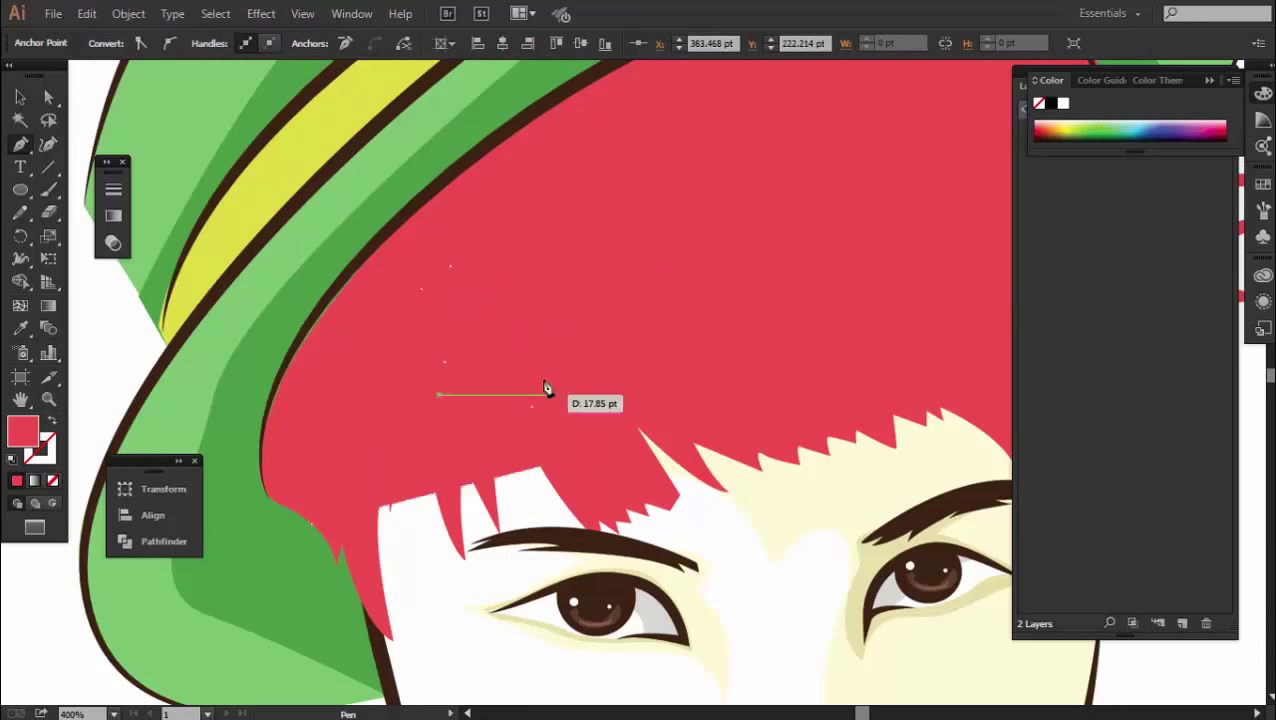
{"action": "left_click", "coordinate": [556, 321]}
{"action": "scroll", "coordinate": [712, 316], "scroll_direction": "up", "scroll_amount": 5}
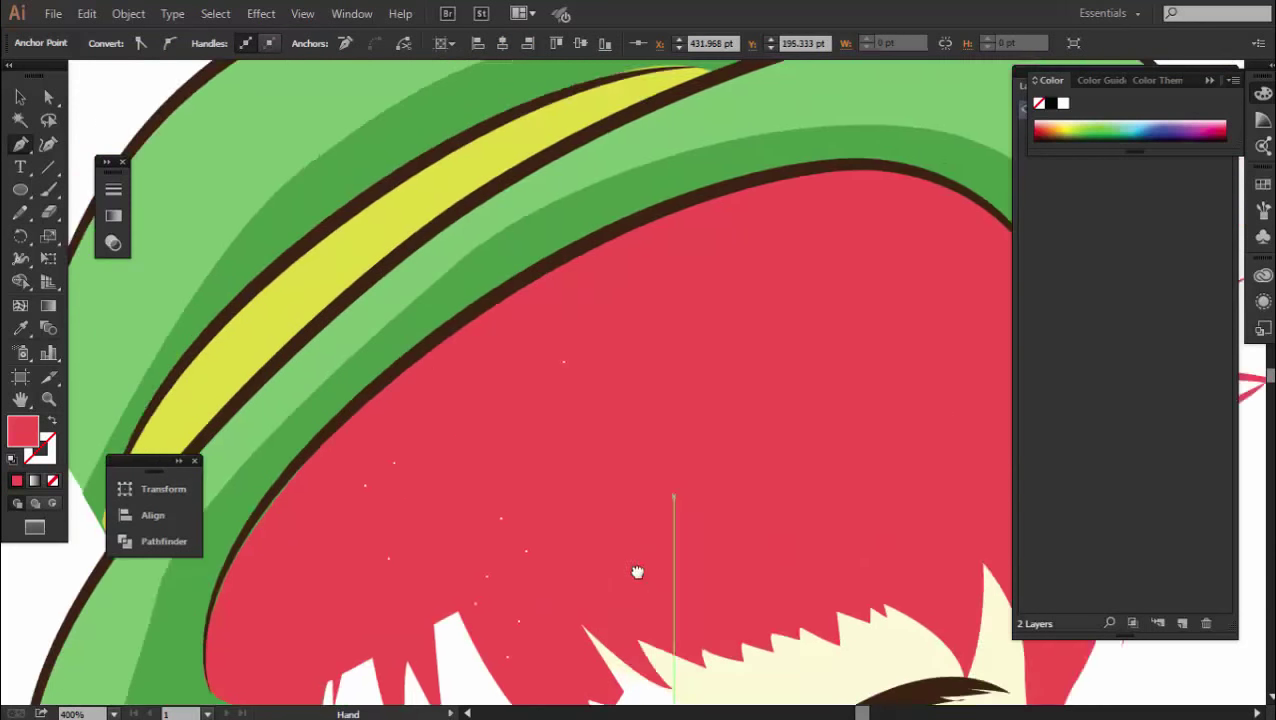
{"action": "scroll", "coordinate": [504, 416], "scroll_direction": "right", "scroll_amount": 5}
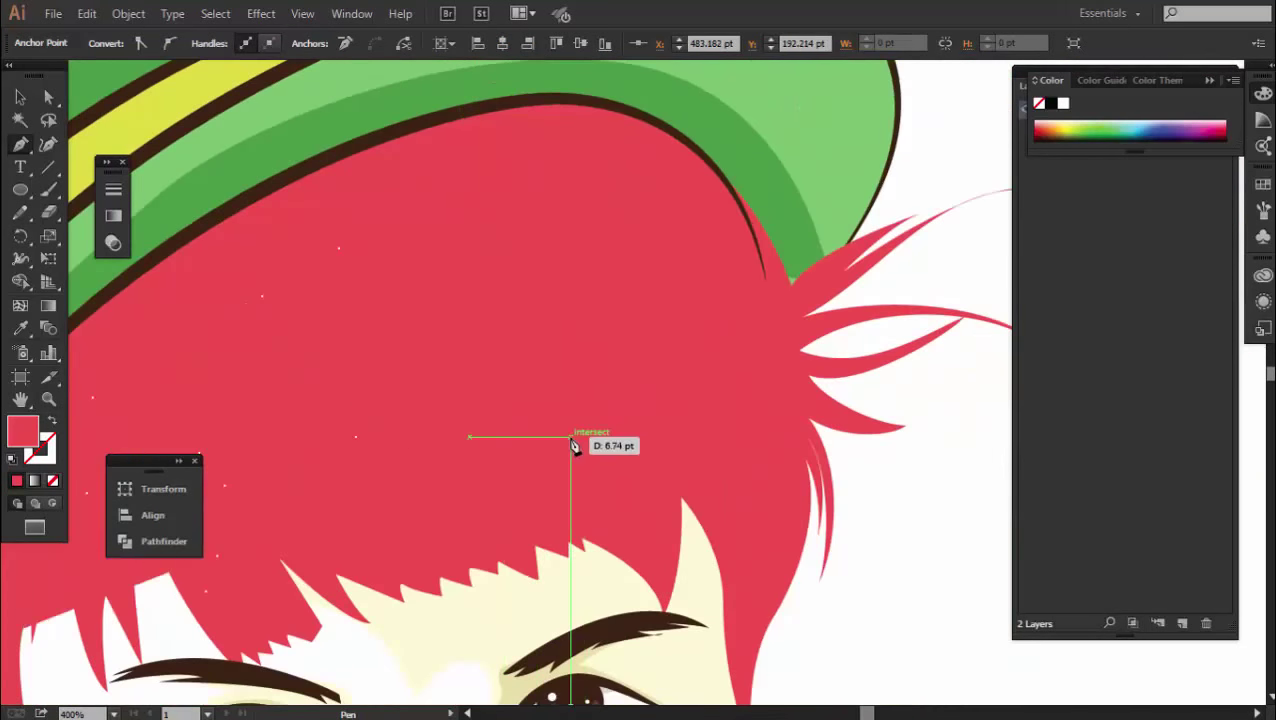
{"action": "left_click", "coordinate": [638, 535]}
{"action": "left_click", "coordinate": [602, 300]}
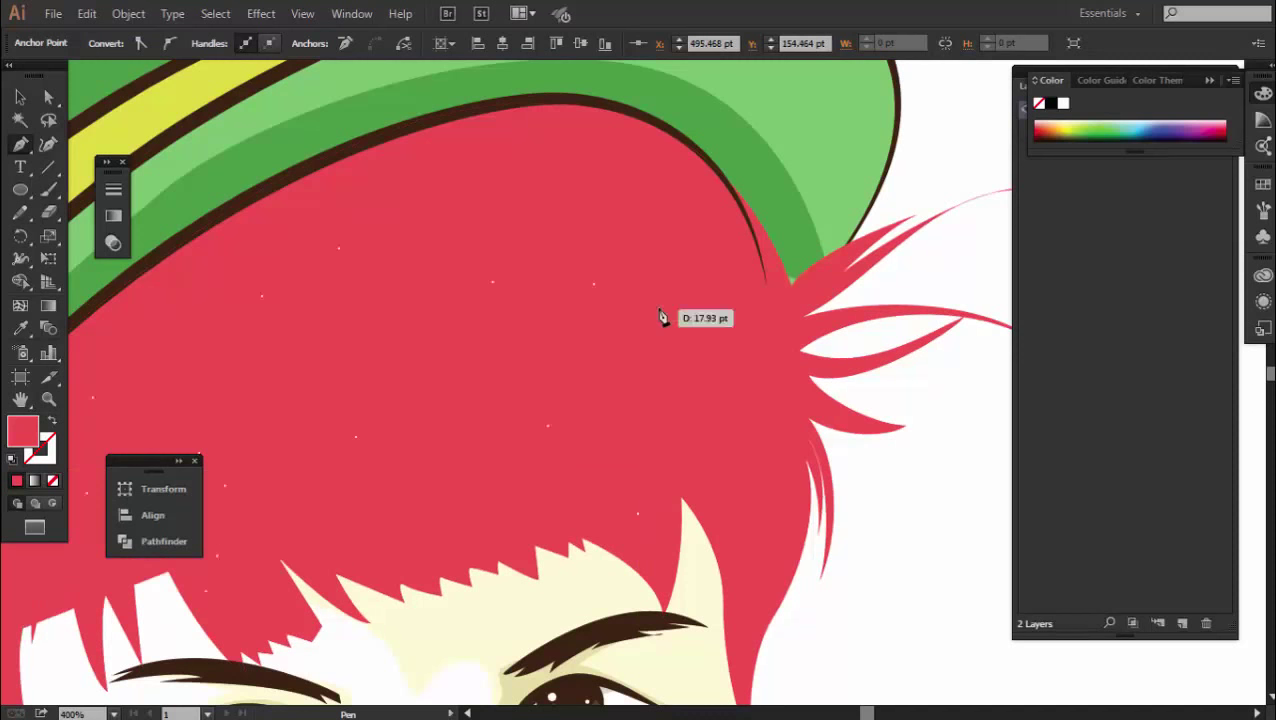
{"action": "left_click", "coordinate": [741, 314]}
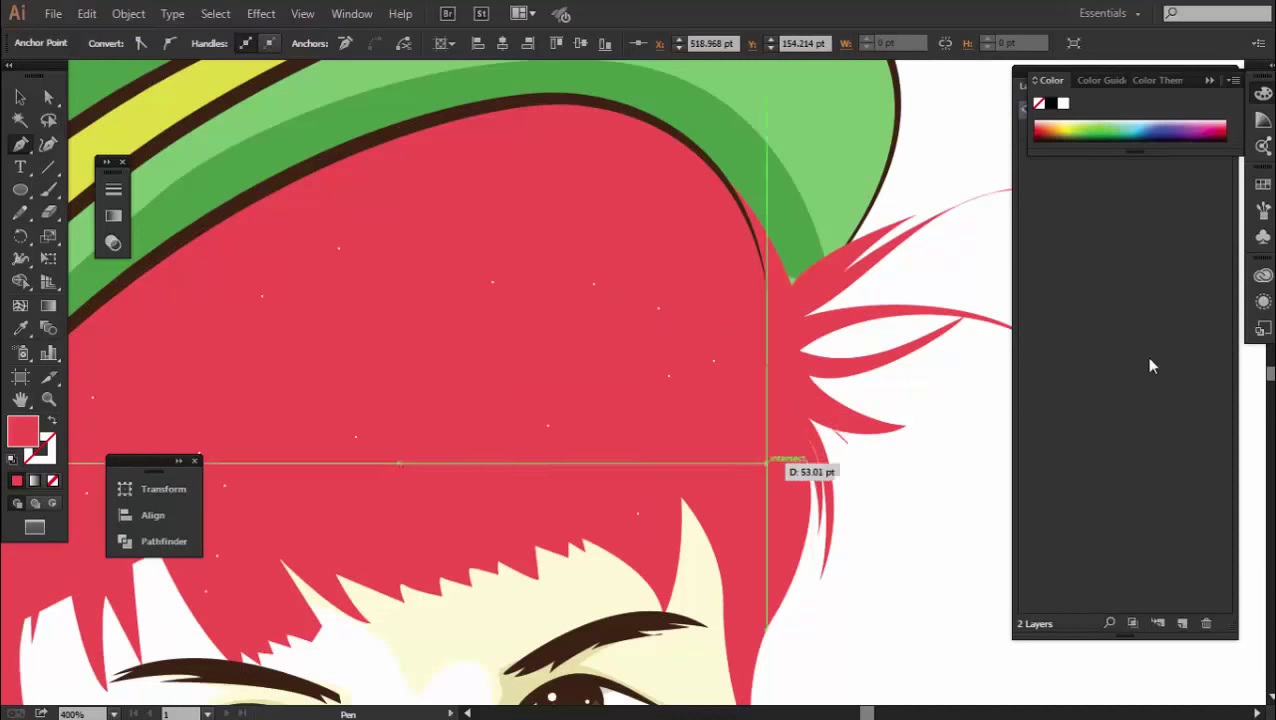
{"action": "key", "text": "F7"}
Change Layer 2's layer colour from Light Red to Green
{"action": "double_click", "coordinate": [1160, 111]}
{"action": "left_click", "coordinate": [640, 304]}
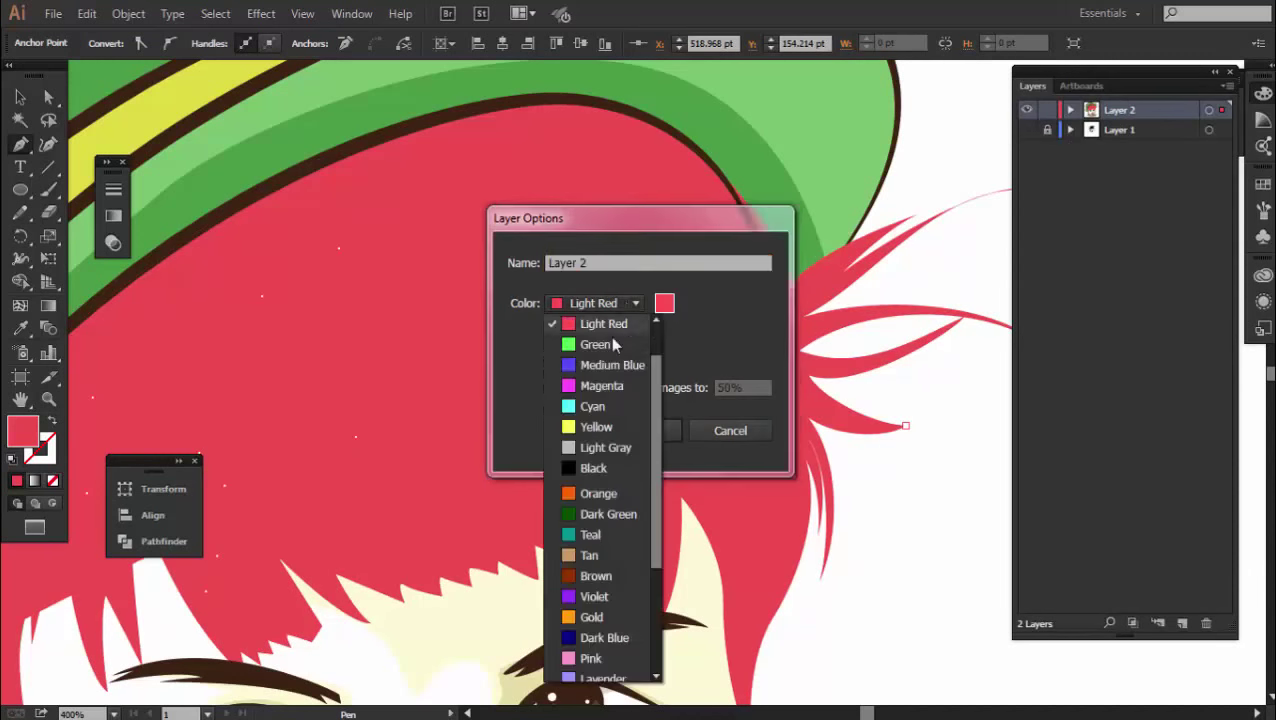
{"action": "left_click", "coordinate": [650, 342]}
{"action": "left_click", "coordinate": [645, 431]}
Curve the hair path up the right edge, along the hat brim, down to the left tip
{"action": "left_click_drag", "start_coordinate": [735, 379], "coordinate": [740, 535]}
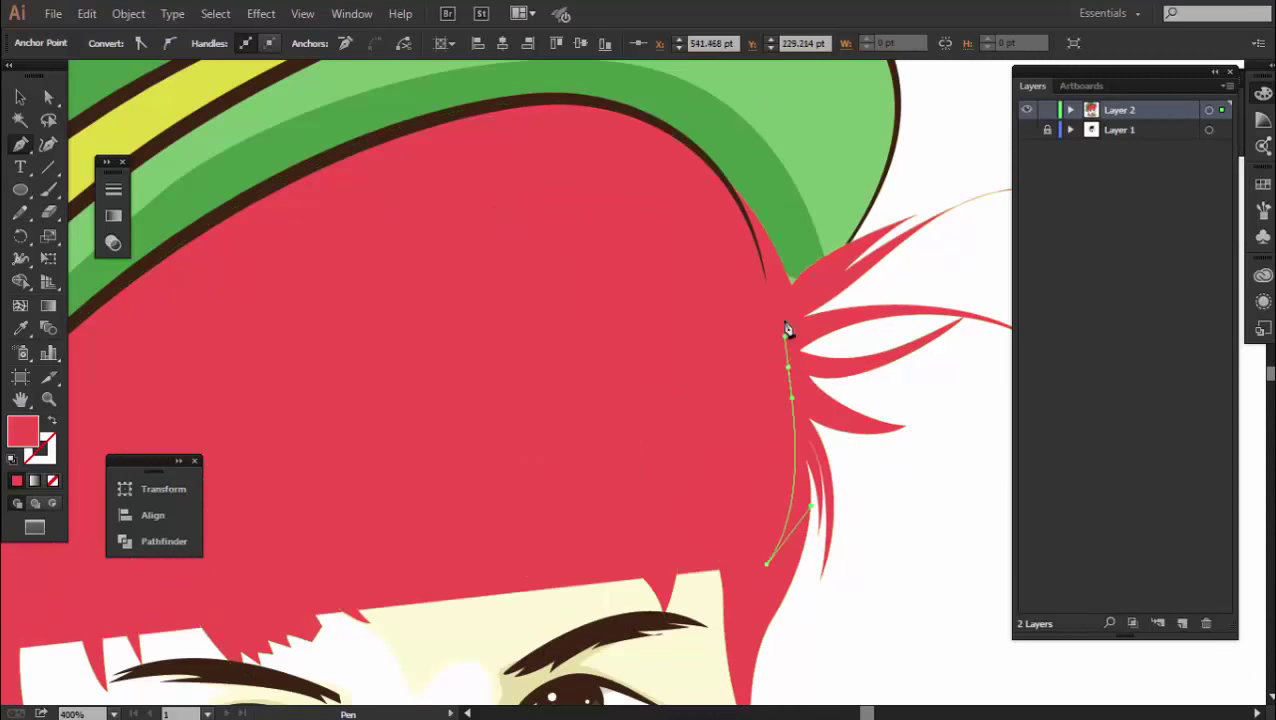
{"action": "left_click_drag", "start_coordinate": [794, 284], "coordinate": [796, 290]}
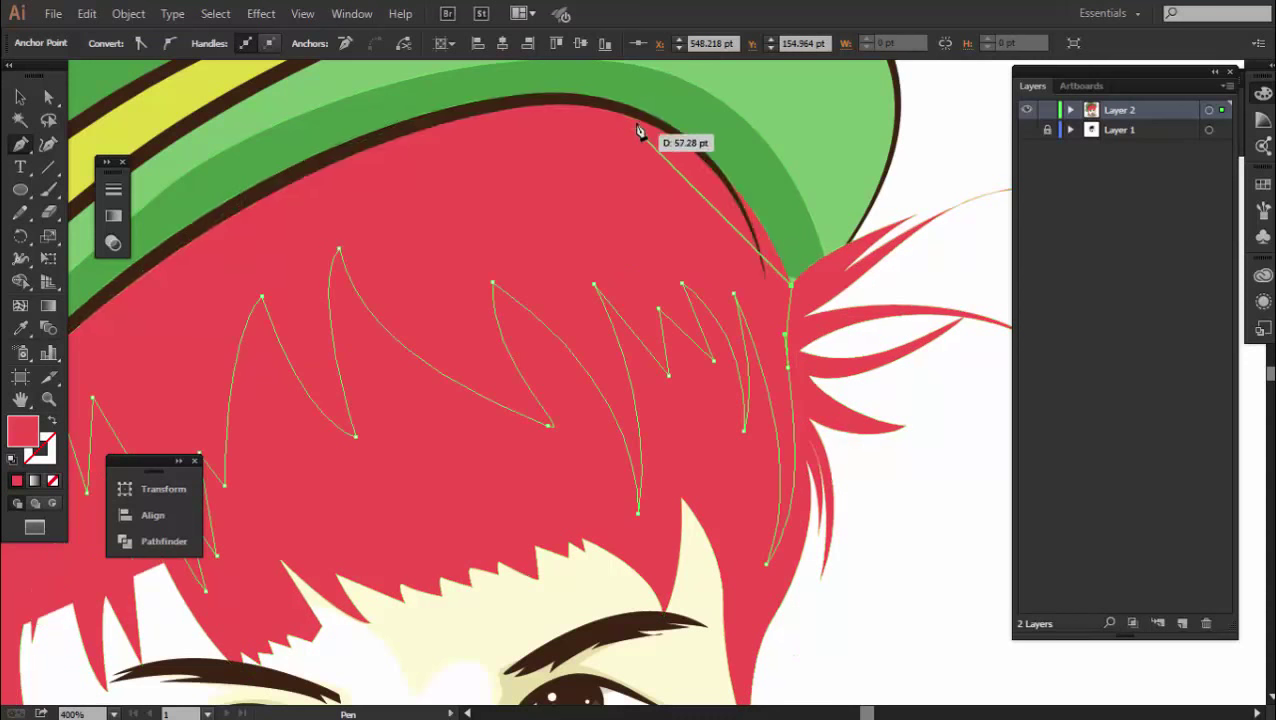
{"action": "left_click_drag", "start_coordinate": [632, 117], "coordinate": [549, 101]}
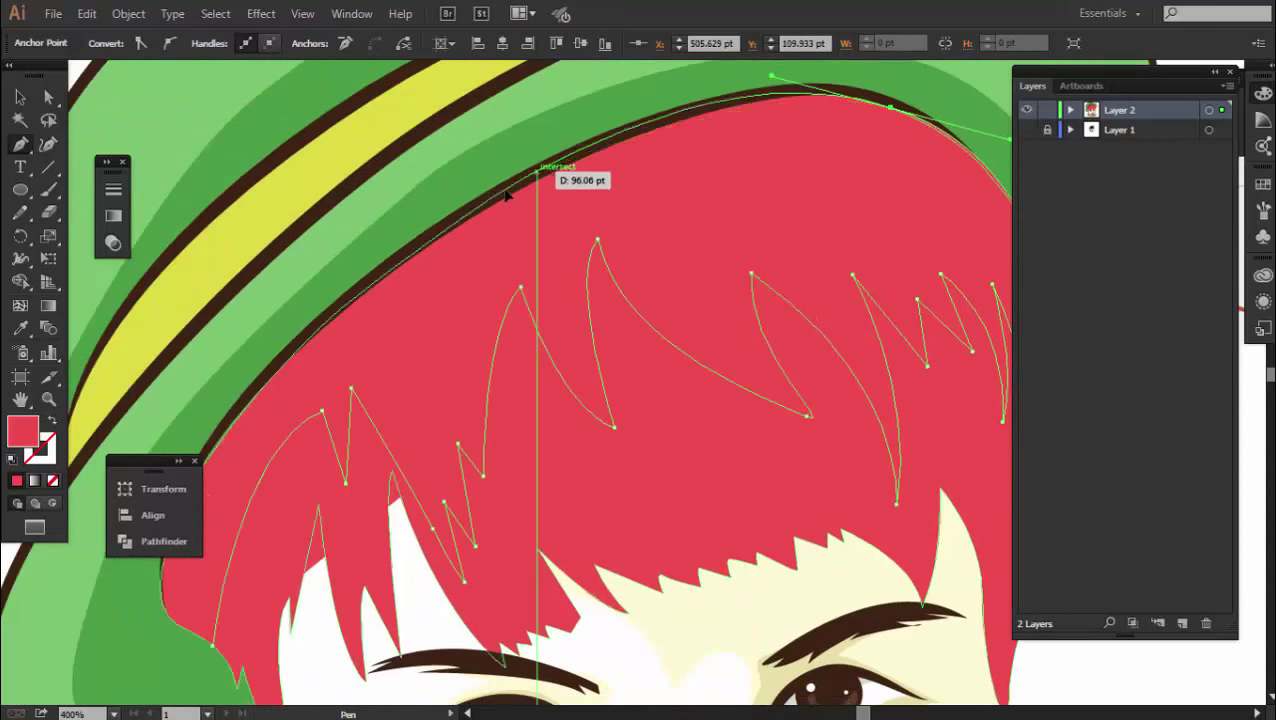
{"action": "left_click_drag", "start_coordinate": [612, 177], "coordinate": [525, 193]}
{"action": "left_click_drag", "start_coordinate": [478, 262], "coordinate": [456, 306]}
{"action": "left_click_drag", "start_coordinate": [421, 462], "coordinate": [454, 537]}
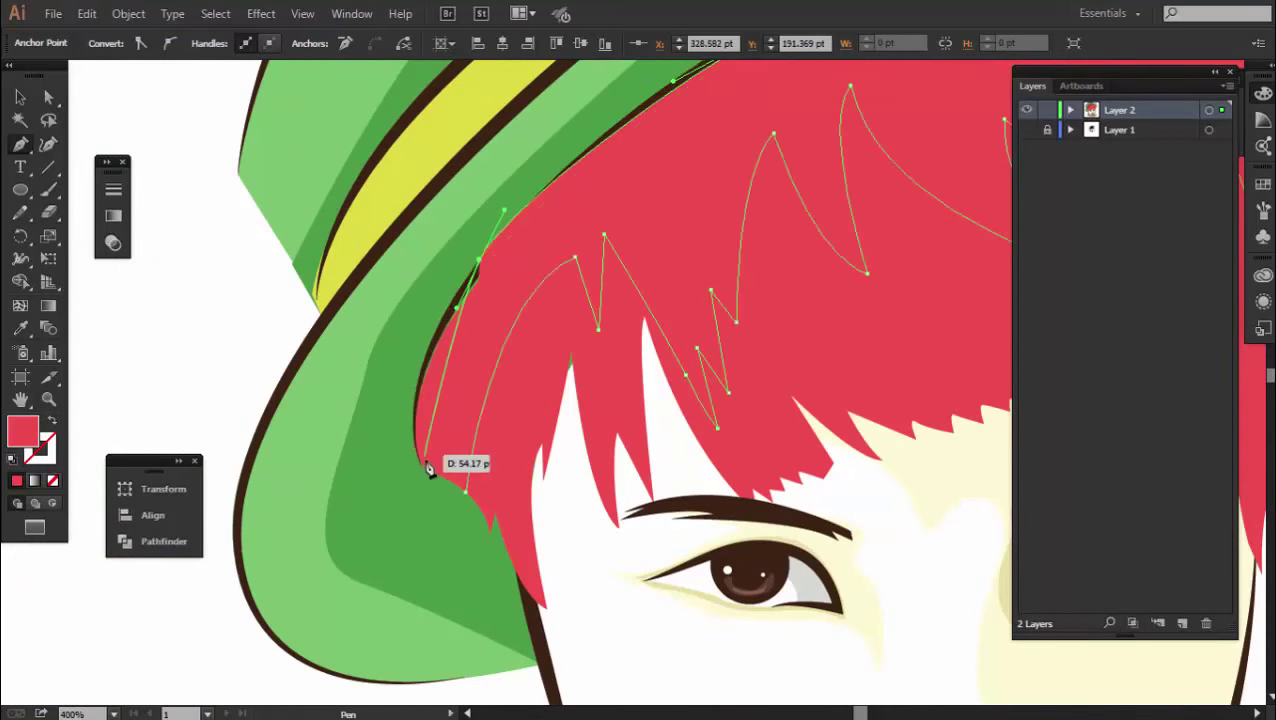
{"action": "mouse_move", "coordinate": [465, 490]}
{"action": "left_mouse_down"}
{"action": "mouse_move", "coordinate": [484, 521]}
{"action": "mouse_move", "coordinate": [470, 501]}
{"action": "mouse_move", "coordinate": [491, 500]}
{"action": "left_mouse_up"}
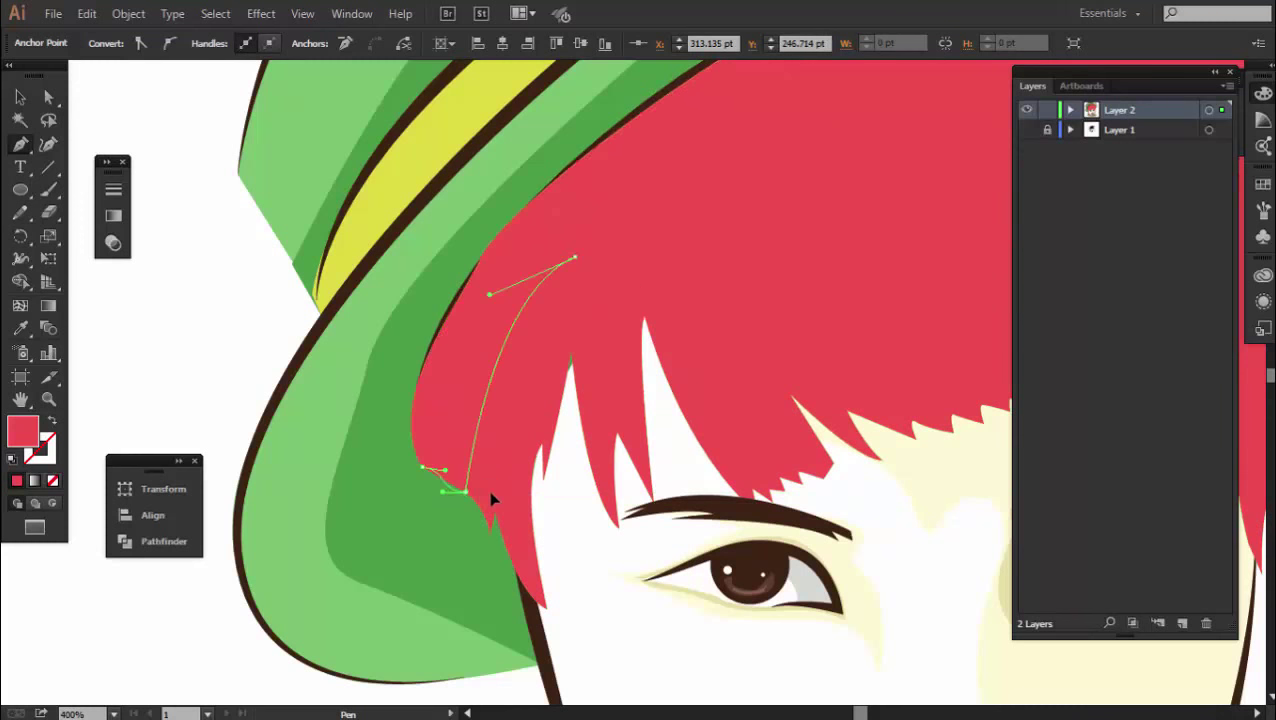
Fill the hair shape darker red, then reselect it and zoom to review
{"action": "double_click", "coordinate": [22, 431]}
{"action": "left_click", "coordinate": [1249, 245]}
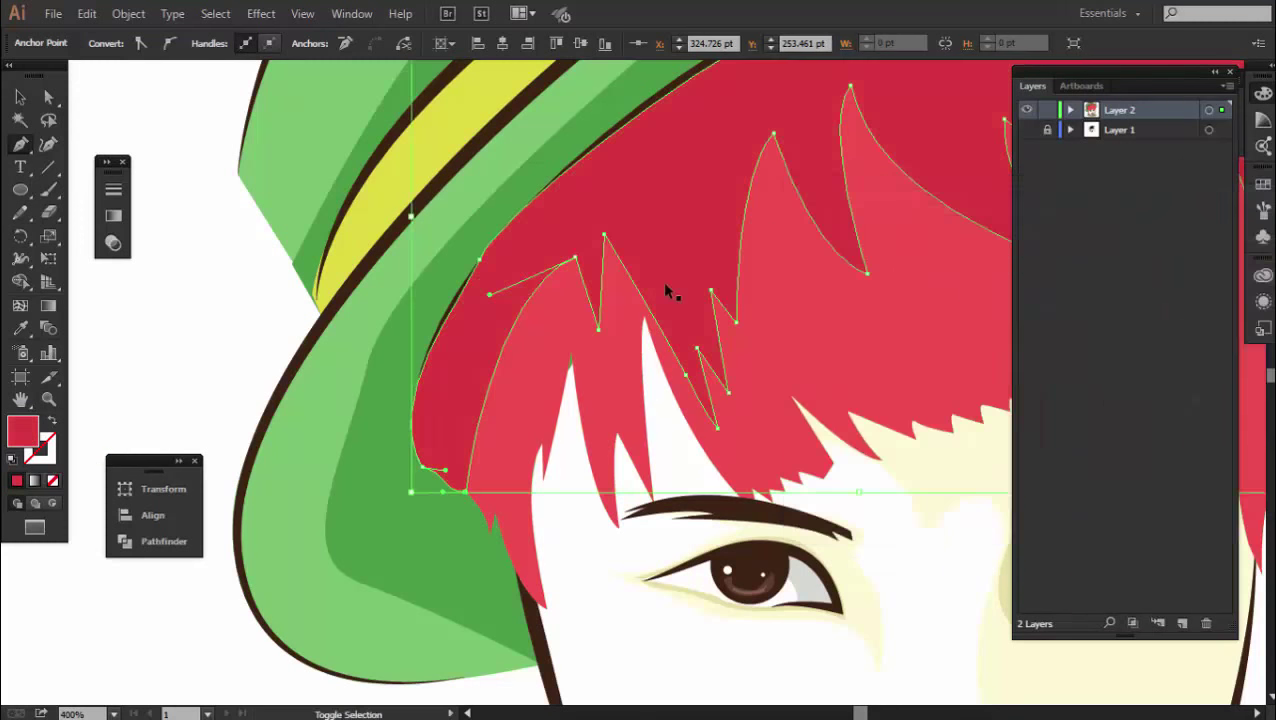
{"action": "left_click", "coordinate": [660, 260], "text": "ctrl"}
{"action": "key", "text": "v"}
{"action": "left_click", "coordinate": [630, 148]}
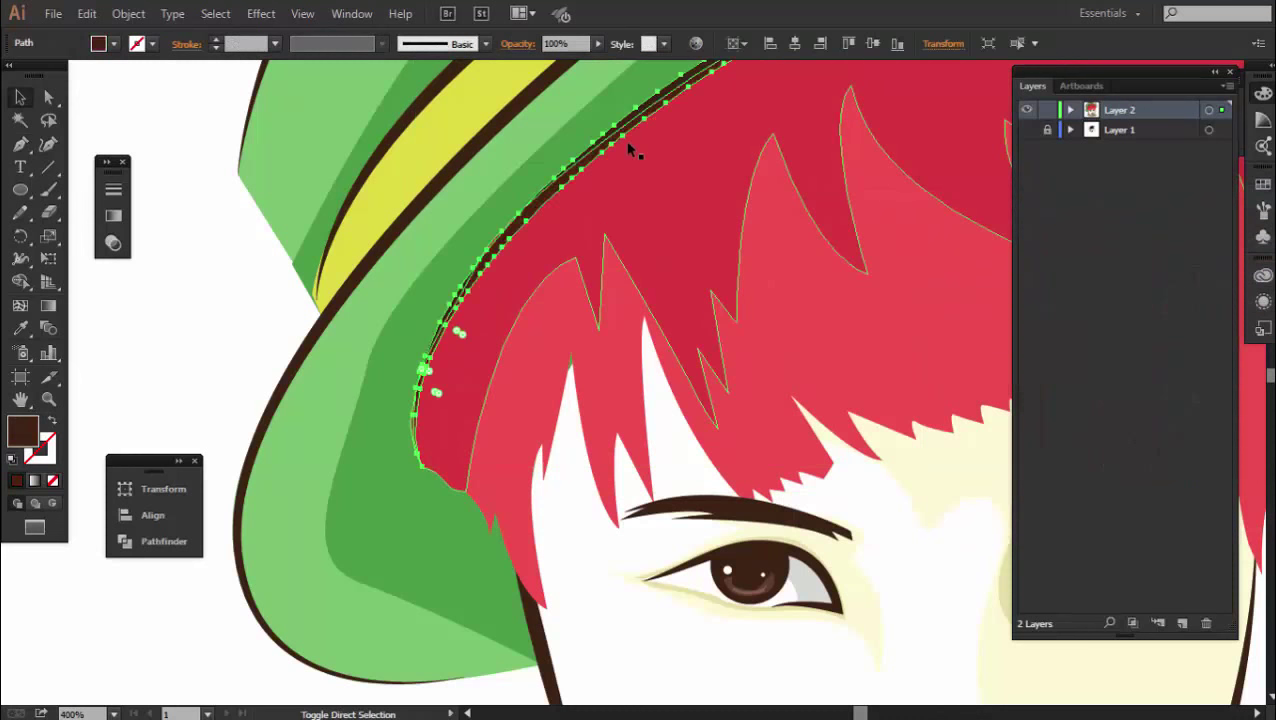
{"action": "key", "text": "ctrl+shift+a"}
{"action": "key", "text": "ctrl+minus"}
{"action": "key", "text": "ctrl+minus"}
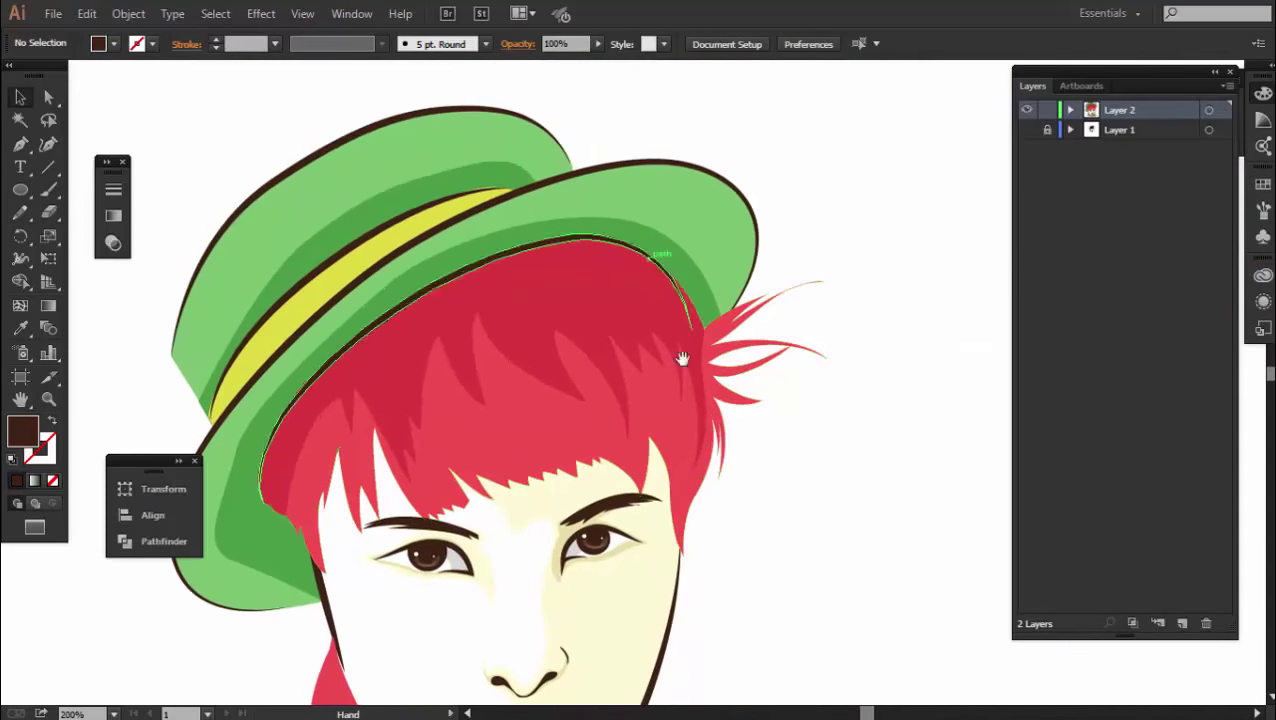
{"action": "key", "text": "ctrl+plus"}
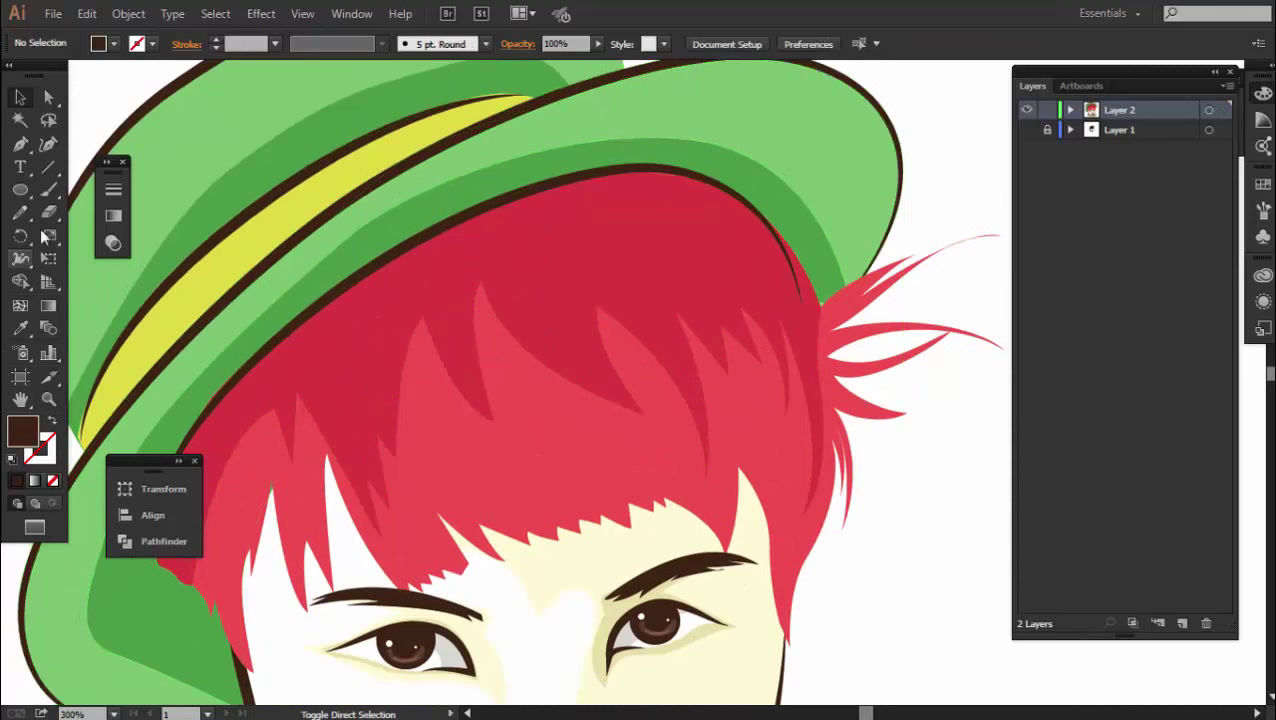
Draw the first curved hair strand as a dark-brown stroke with no fill
{"action": "key", "text": "ctrl+plus"}
{"action": "left_click", "coordinate": [485, 267]}
{"action": "left_click_drag", "start_coordinate": [708, 442], "coordinate": [845, 464]}
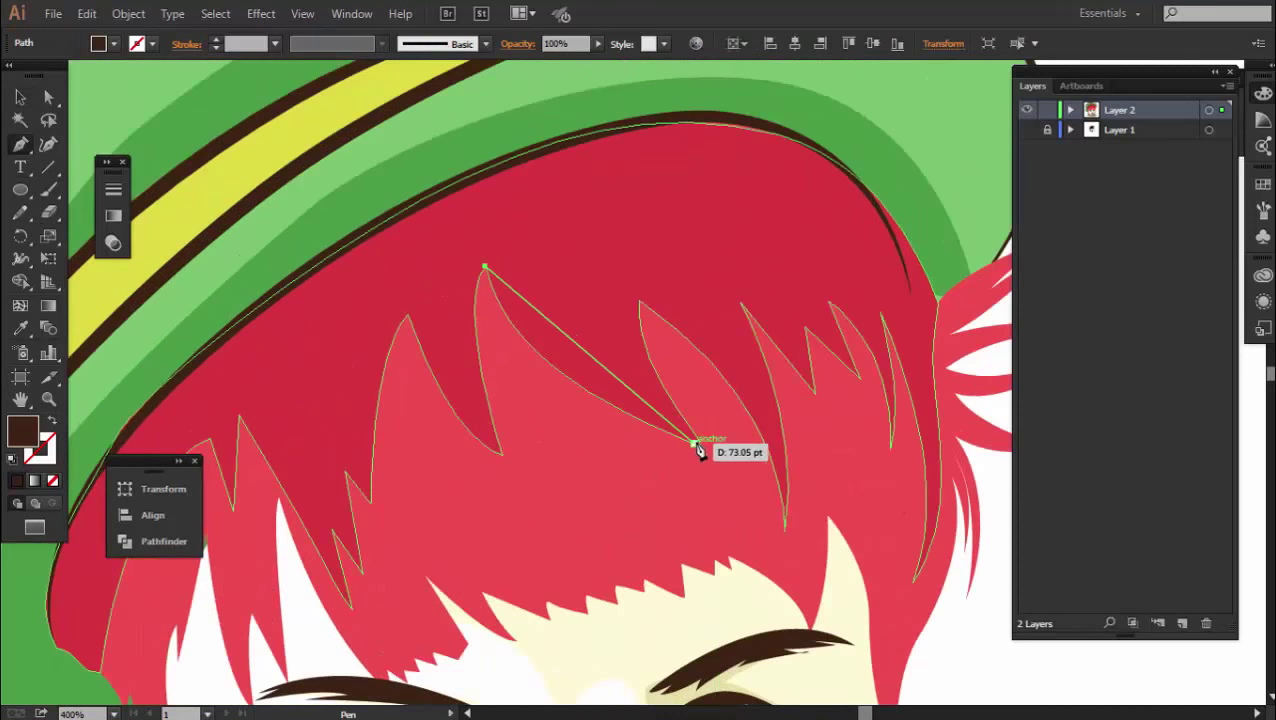
{"action": "key", "text": "ctrl"}
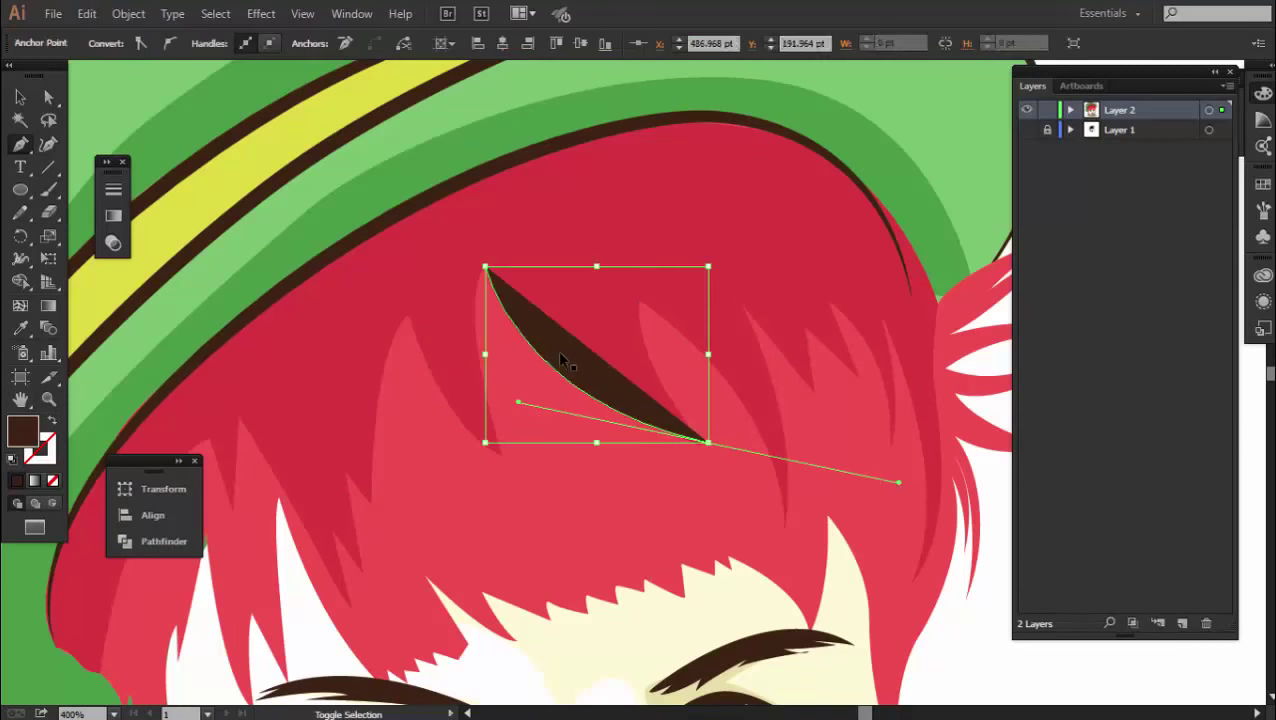
{"action": "left_click", "coordinate": [55, 422]}
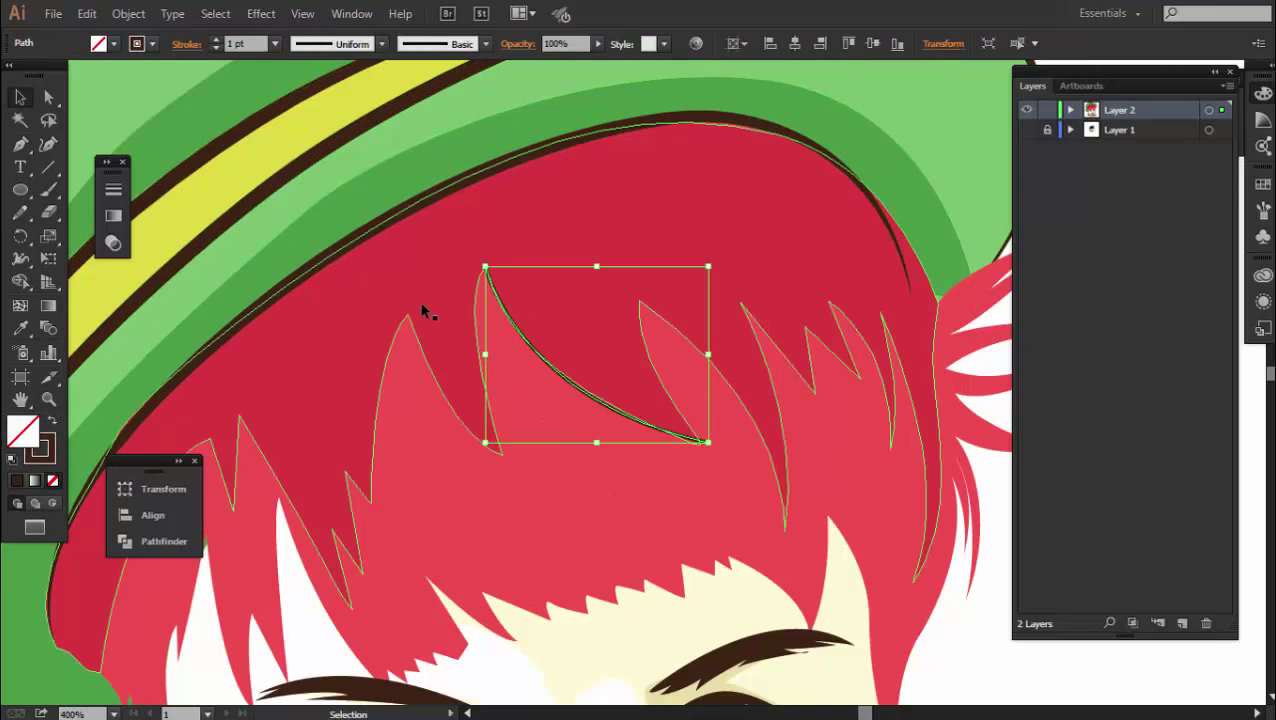
{"action": "left_click", "coordinate": [20, 144]}
Draw two more curved strand lines across the red hair
{"action": "key", "text": "ctrl+plus"}
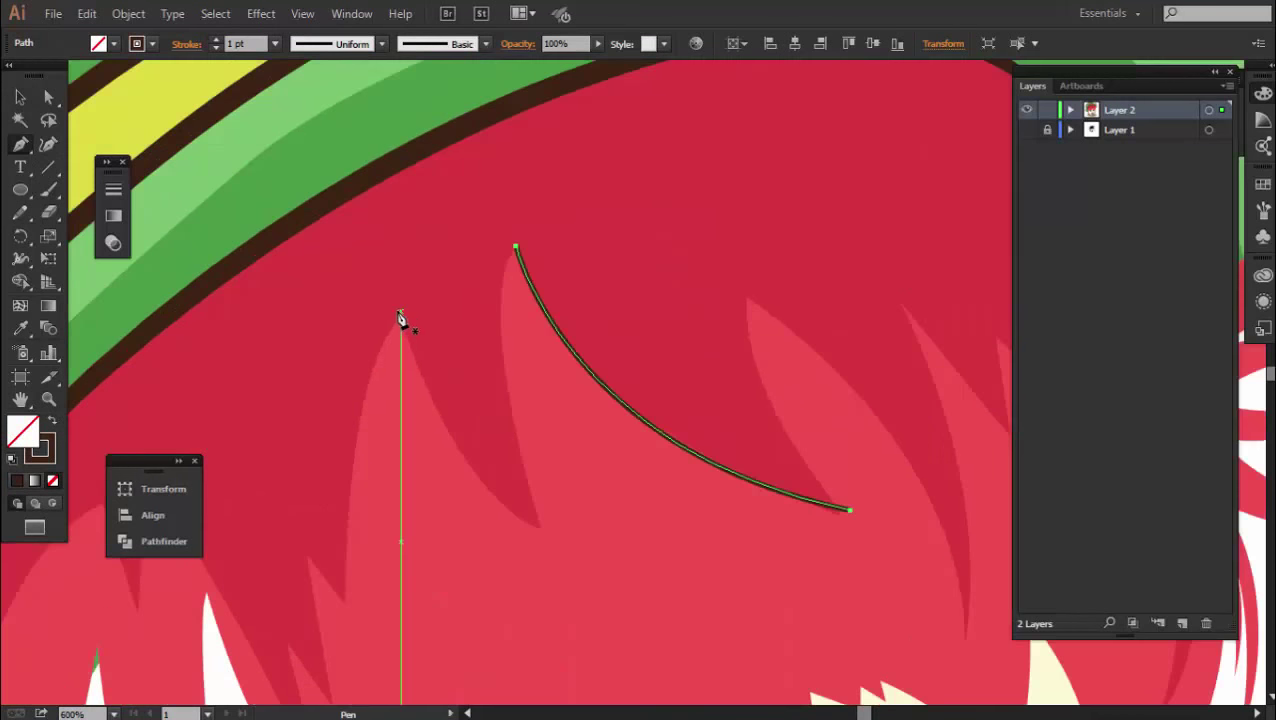
{"action": "left_click", "coordinate": [400, 314]}
{"action": "left_click_drag", "start_coordinate": [541, 530], "coordinate": [641, 564]}
{"action": "left_click", "coordinate": [399, 541], "text": "ctrl"}
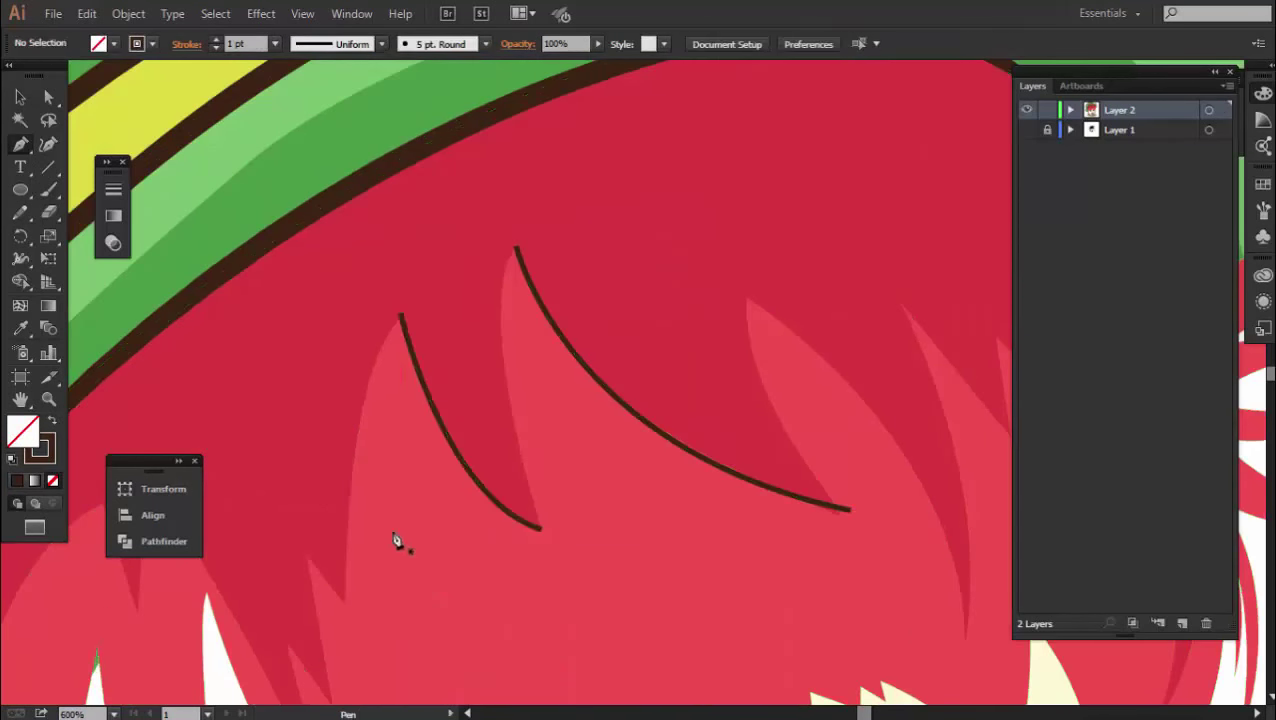
{"action": "left_click_drag", "start_coordinate": [328, 568], "coordinate": [533, 373]}
{"action": "left_click", "coordinate": [352, 272]}
{"action": "left_click", "coordinate": [521, 557]}
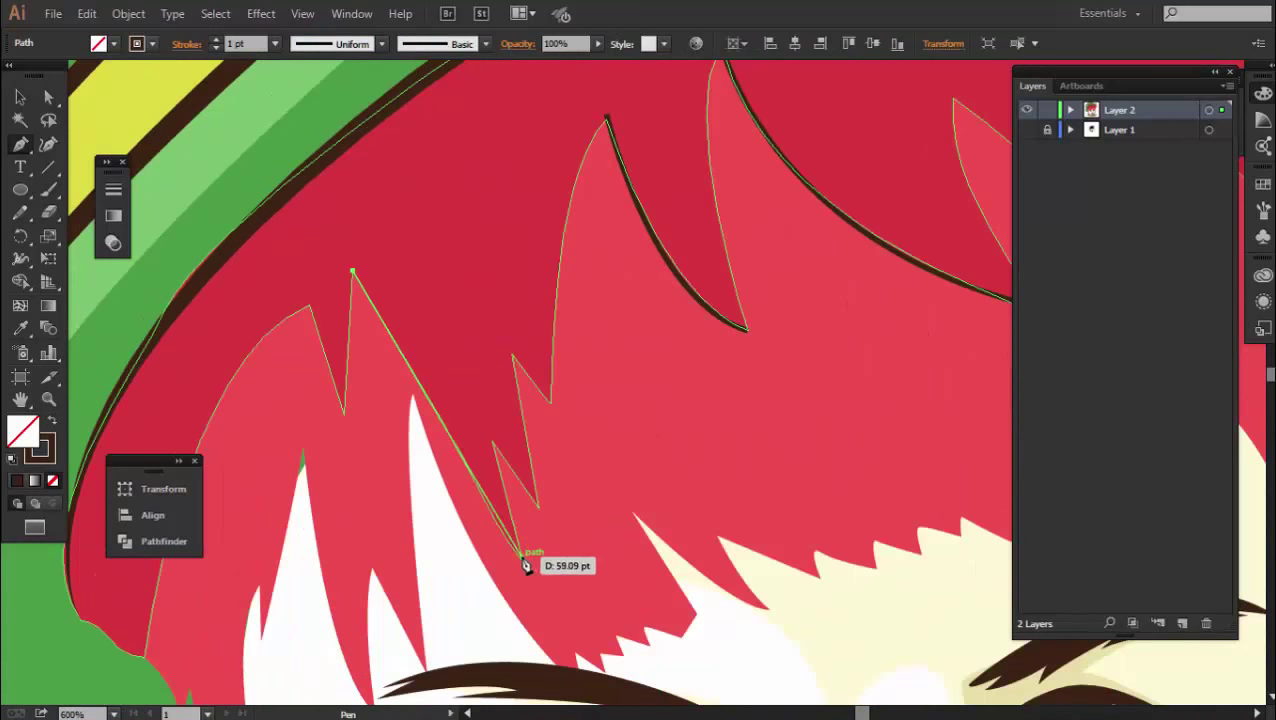
{"action": "left_click_drag", "start_coordinate": [311, 527], "coordinate": [424, 387]}
Add curved strands across the bangs and along the right hair edge
{"action": "key", "text": "ctrl+minus"}
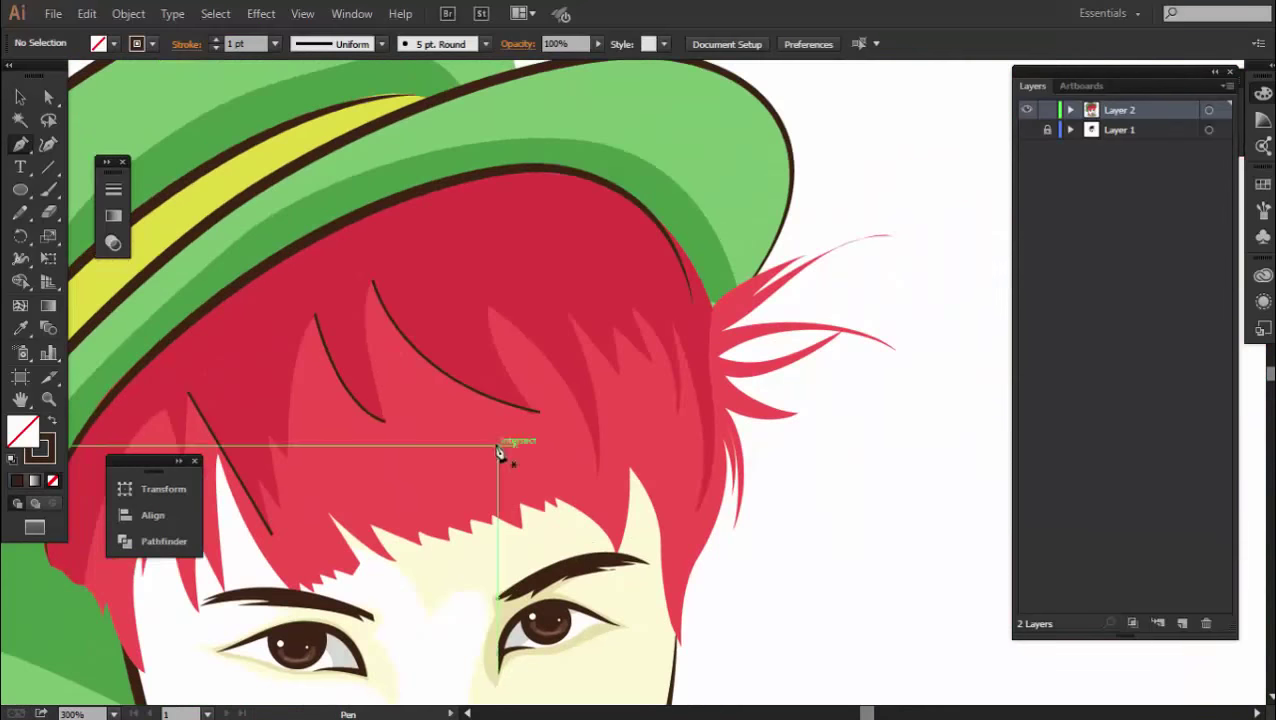
{"action": "left_click", "coordinate": [339, 441]}
{"action": "left_click_drag", "start_coordinate": [455, 497], "coordinate": [522, 505]}
{"action": "left_click", "coordinate": [675, 436], "text": "ctrl"}
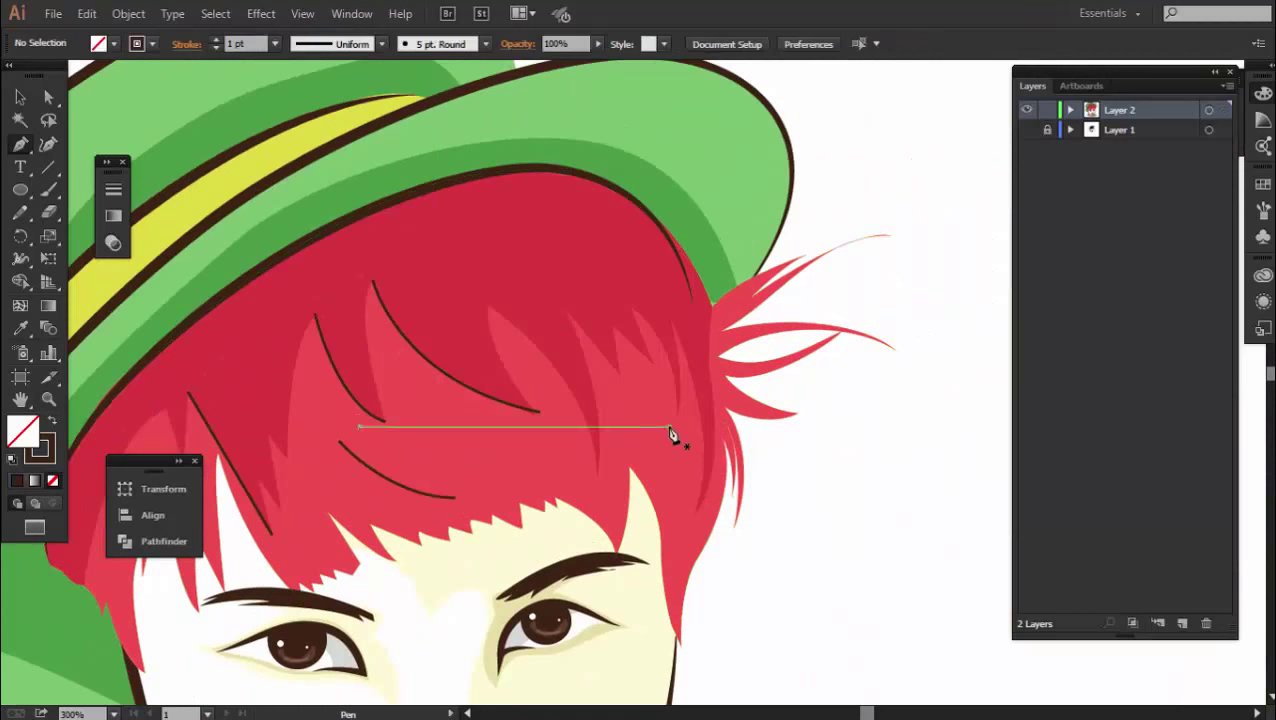
{"action": "left_click_drag", "start_coordinate": [681, 540], "coordinate": [698, 560]}
{"action": "left_click", "coordinate": [706, 372], "text": "ctrl"}
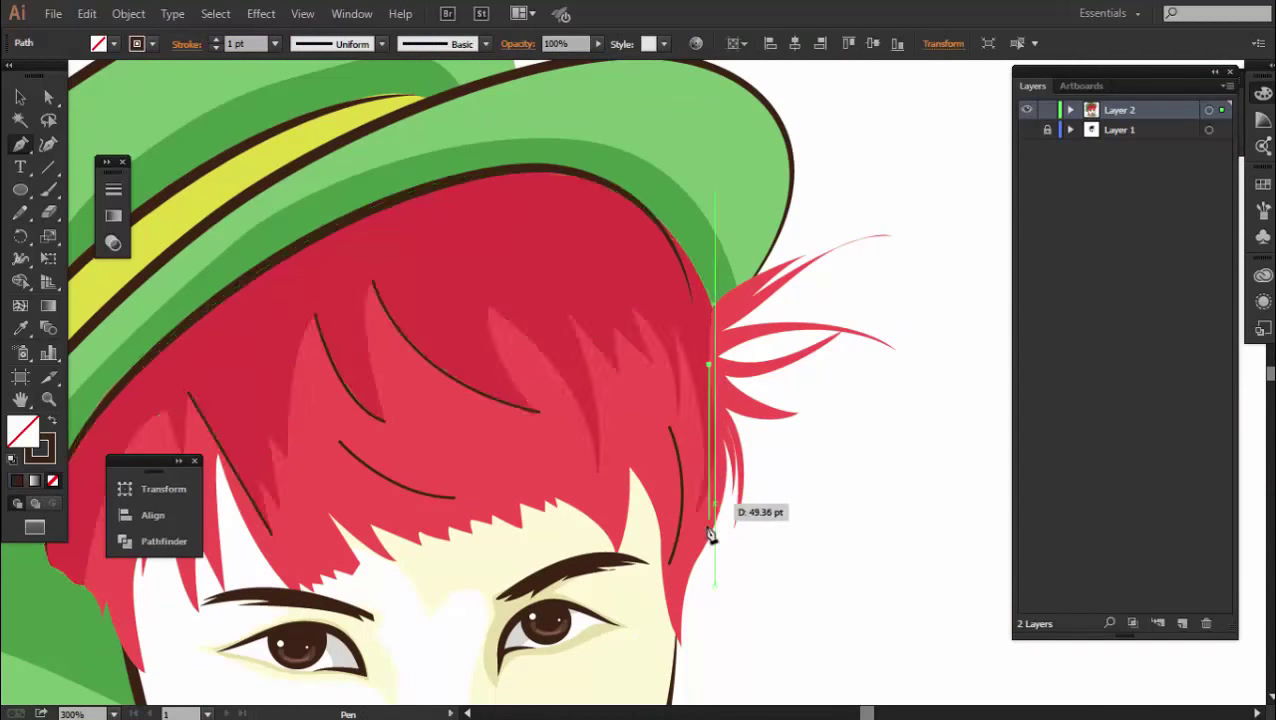
{"action": "left_click_drag", "start_coordinate": [712, 513], "coordinate": [698, 516]}
{"action": "left_click", "coordinate": [743, 476], "text": "ctrl"}
{"action": "key", "text": "ctrl+minus"}
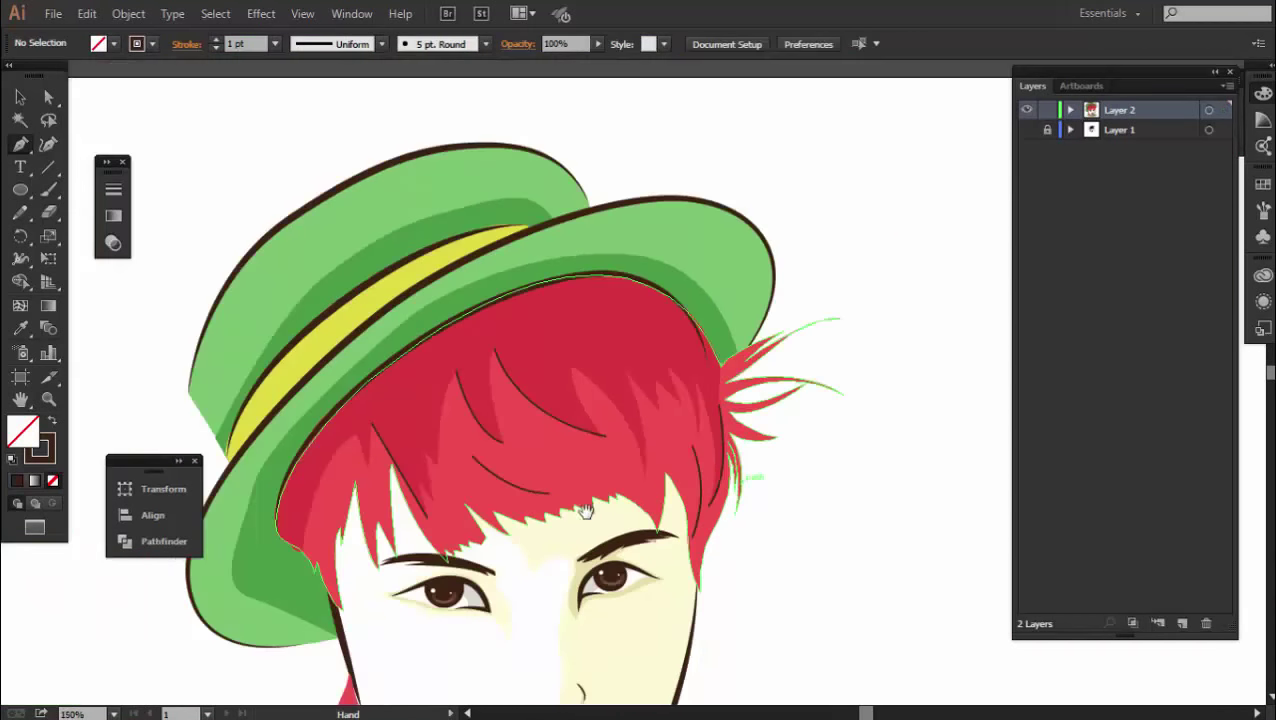
{"action": "key", "text": "ctrl+minus"}
{"action": "key", "text": "ctrl+plus"}
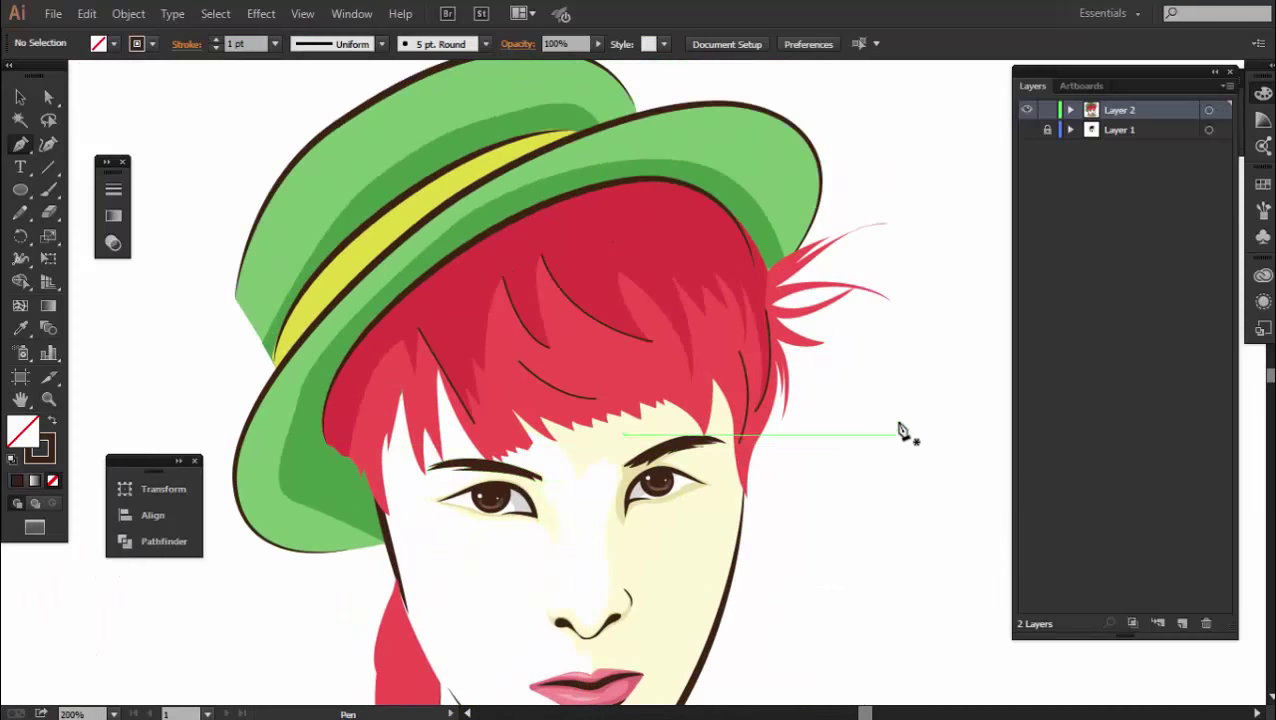
{"action": "key", "text": "ctrl+plus"}
{"action": "key", "text": "ctrl+plus"}
Select all six strands and give them a tapered width profile at 3 pt
{"action": "left_click", "coordinate": [831, 350], "text": "ctrl"}
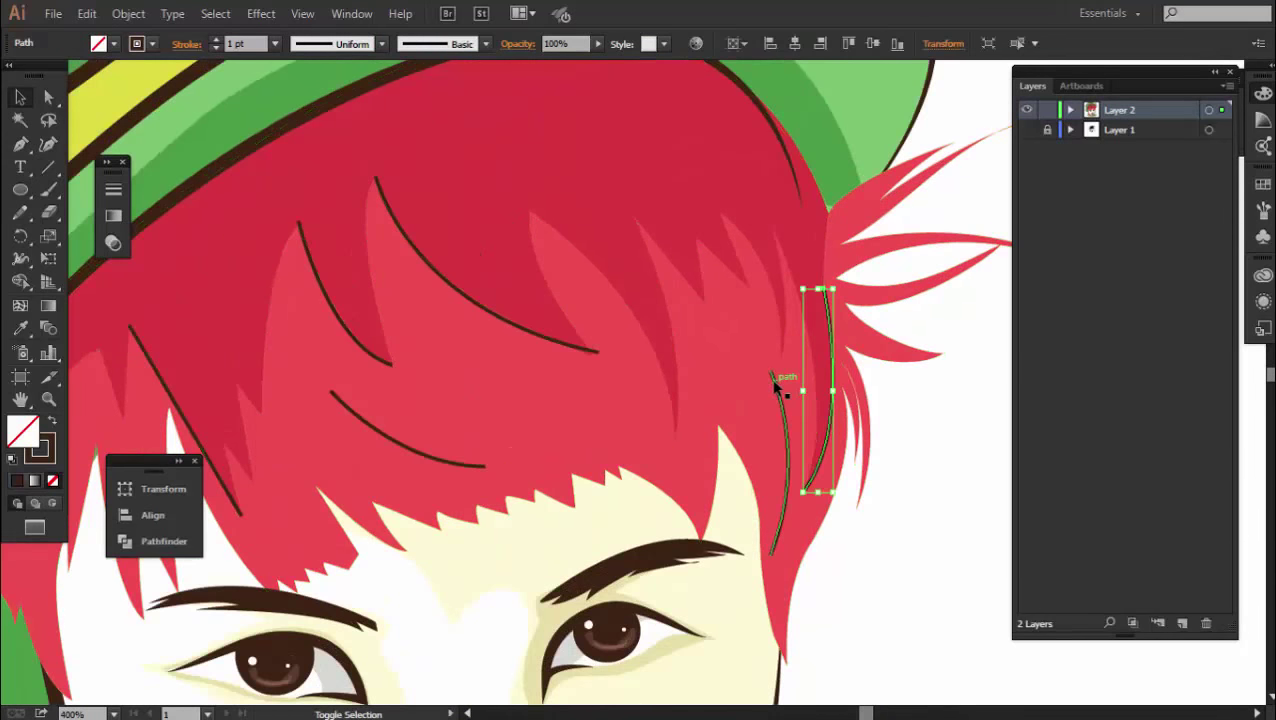
{"action": "left_click", "coordinate": [775, 385], "text": "shift"}
{"action": "left_click", "coordinate": [572, 344], "text": "shift"}
{"action": "left_click", "coordinate": [365, 355], "text": "shift"}
{"action": "left_click", "coordinate": [343, 410], "text": "shift"}
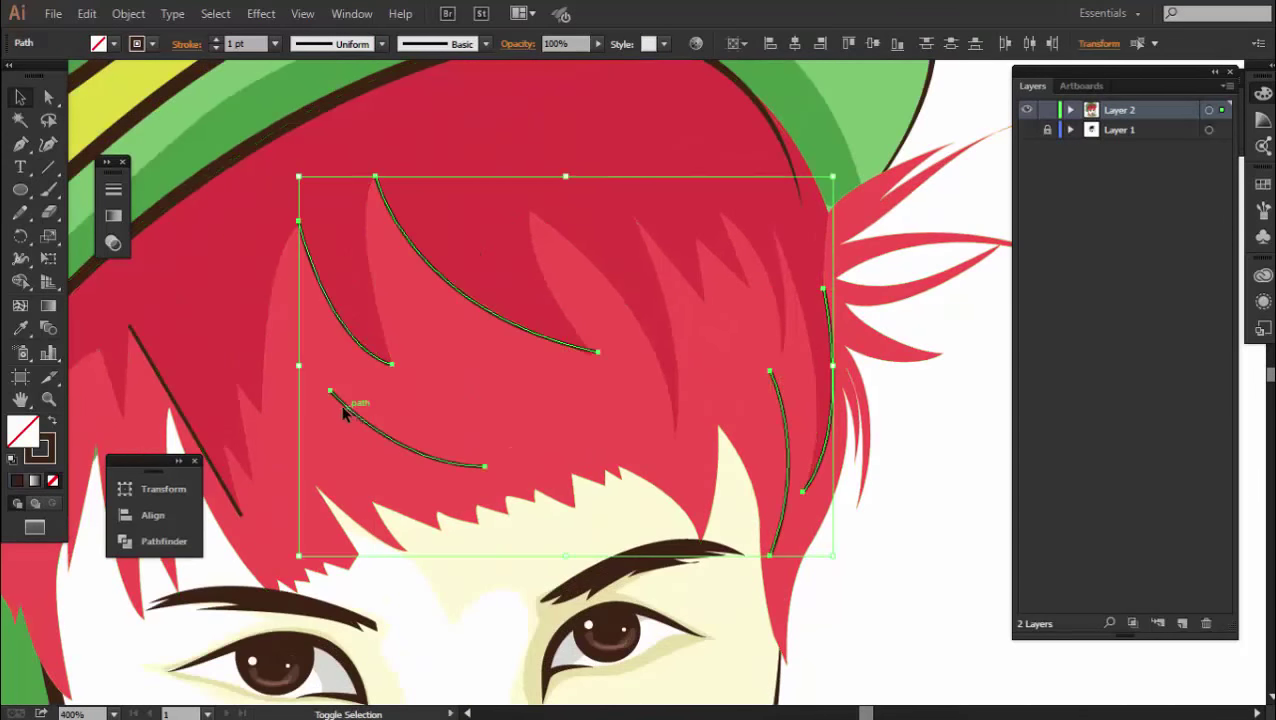
{"action": "left_click", "coordinate": [163, 379], "text": "shift"}
{"action": "left_click_drag", "start_coordinate": [387, 330], "coordinate": [672, 273]}
{"action": "left_click", "coordinate": [318, 46]}
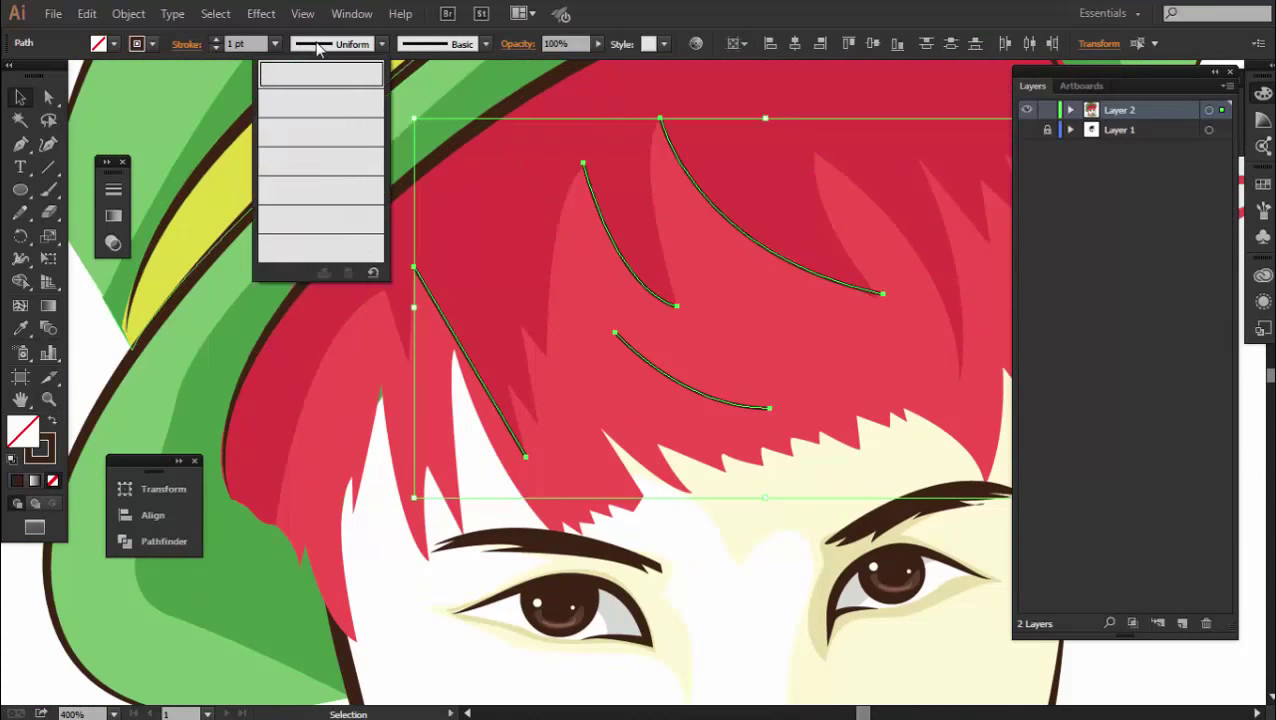
{"action": "left_click", "coordinate": [299, 97]}
{"action": "left_click", "coordinate": [274, 43]}
{"action": "left_click", "coordinate": [305, 182]}
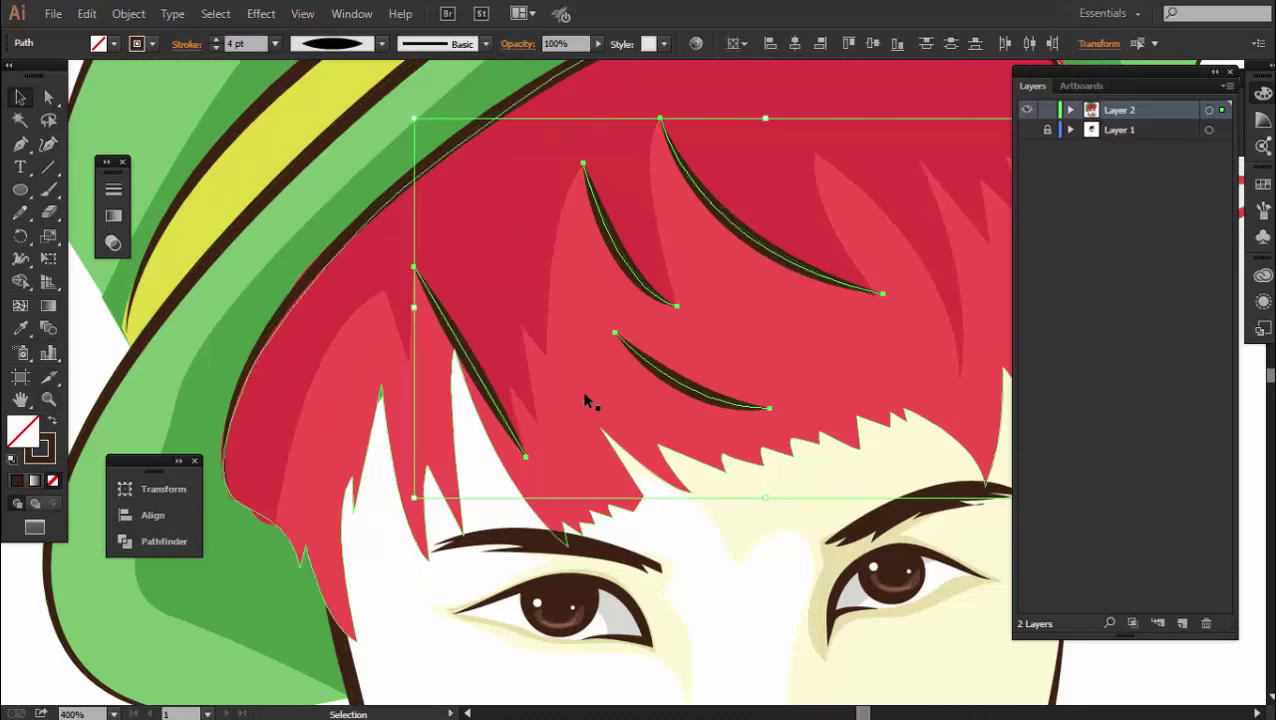
{"action": "left_click", "coordinate": [274, 43]}
{"action": "left_click", "coordinate": [300, 154]}
Review the whole portrait, then select the red hair to reuse its colour
{"action": "key", "text": "ctrl+minus"}
{"action": "key", "text": "ctrl+minus"}
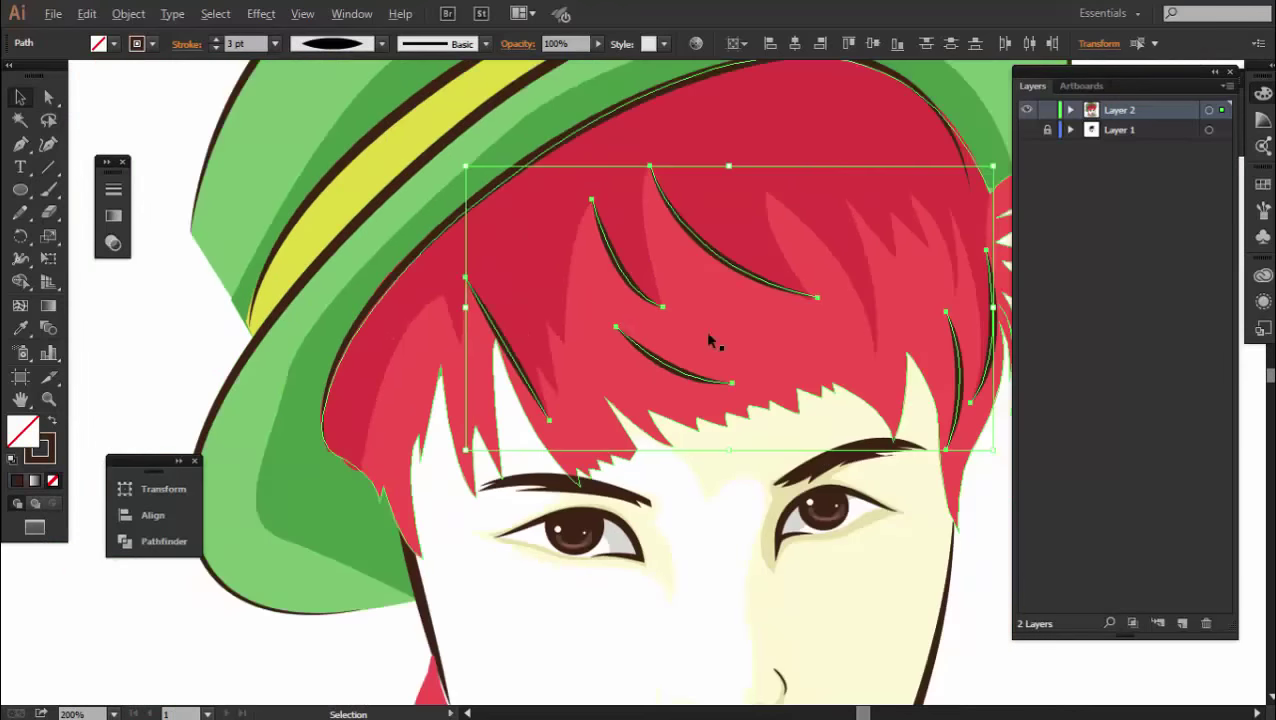
{"action": "key", "text": "ctrl+minus"}
{"action": "left_click", "coordinate": [833, 364]}
{"action": "key", "text": "ctrl+minus"}
{"action": "key", "text": "ctrl+minus"}
{"action": "key", "text": "ctrl+plus"}
{"action": "key", "text": "ctrl+plus"}
{"action": "key", "text": "ctrl+plus"}
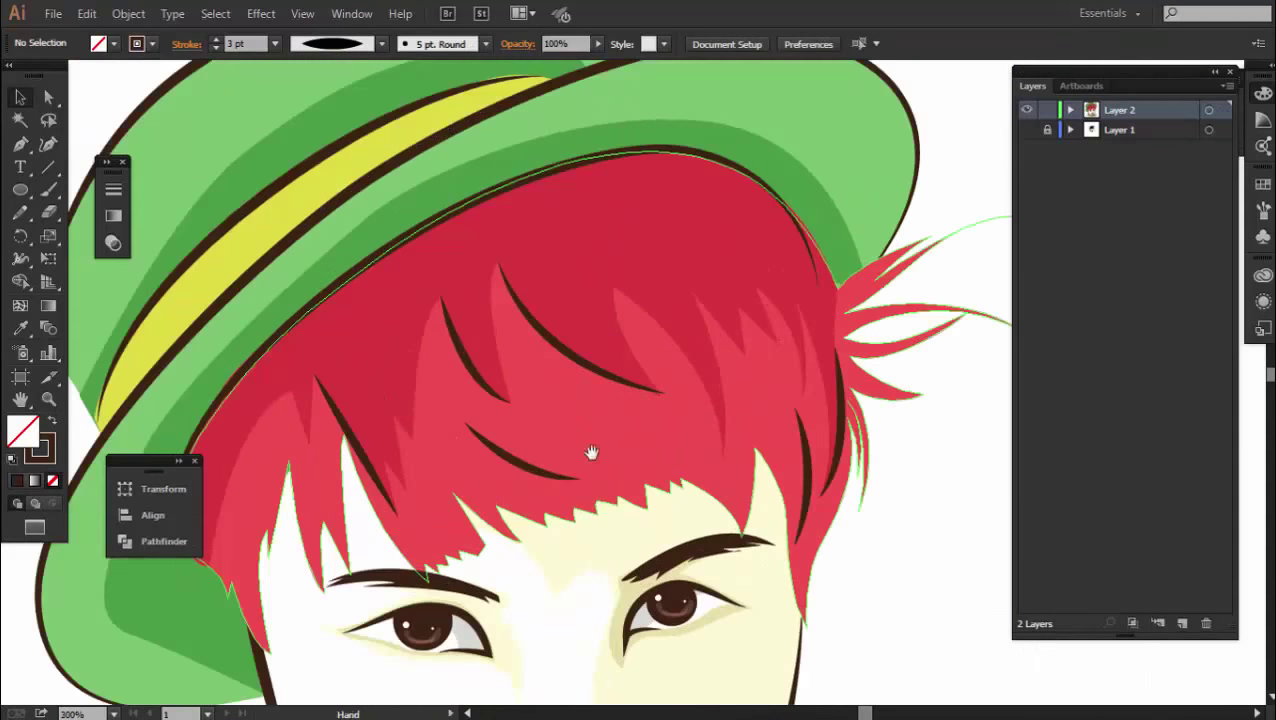
{"action": "left_click", "coordinate": [591, 453]}
{"action": "key", "text": "ctrl+shift+a"}
Draw a curved highlight shape on the bangs and fill it light pink
{"action": "key", "text": "ctrl+plus"}
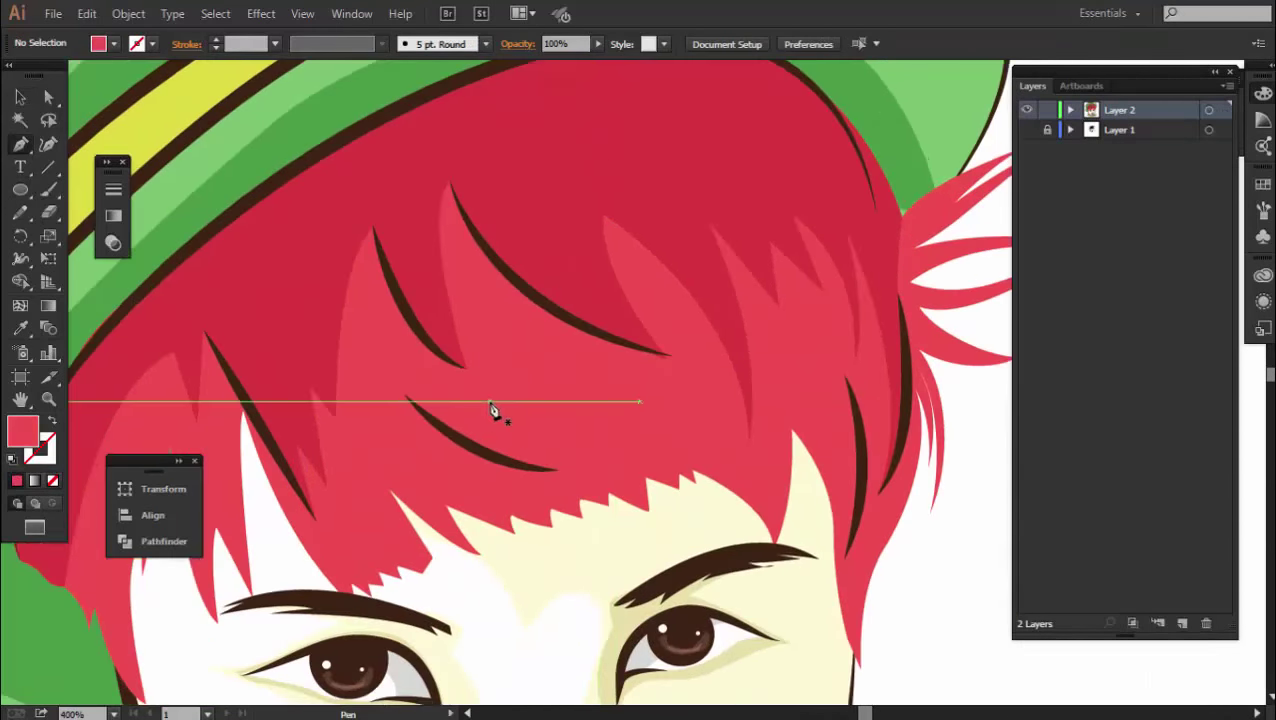
{"action": "left_click", "coordinate": [437, 396]}
{"action": "left_click_drag", "start_coordinate": [627, 443], "coordinate": [722, 436]}
{"action": "left_click", "coordinate": [438, 398]}
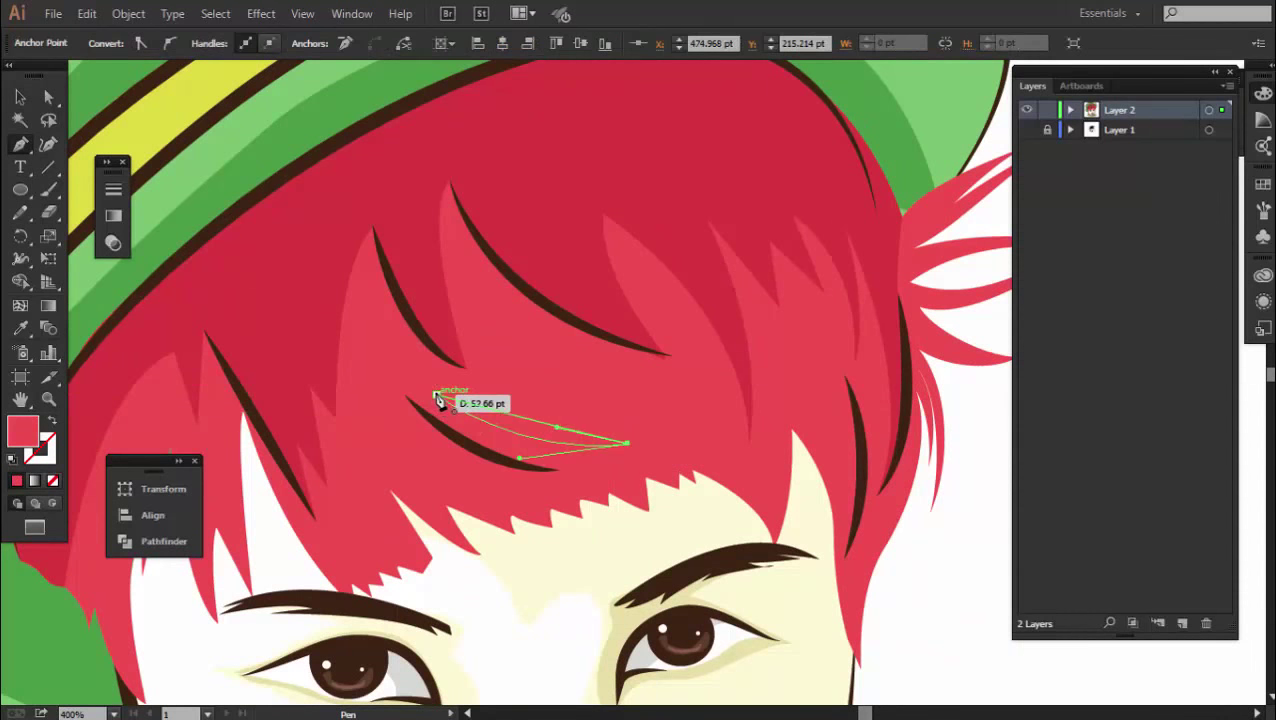
{"action": "double_click", "coordinate": [24, 432]}
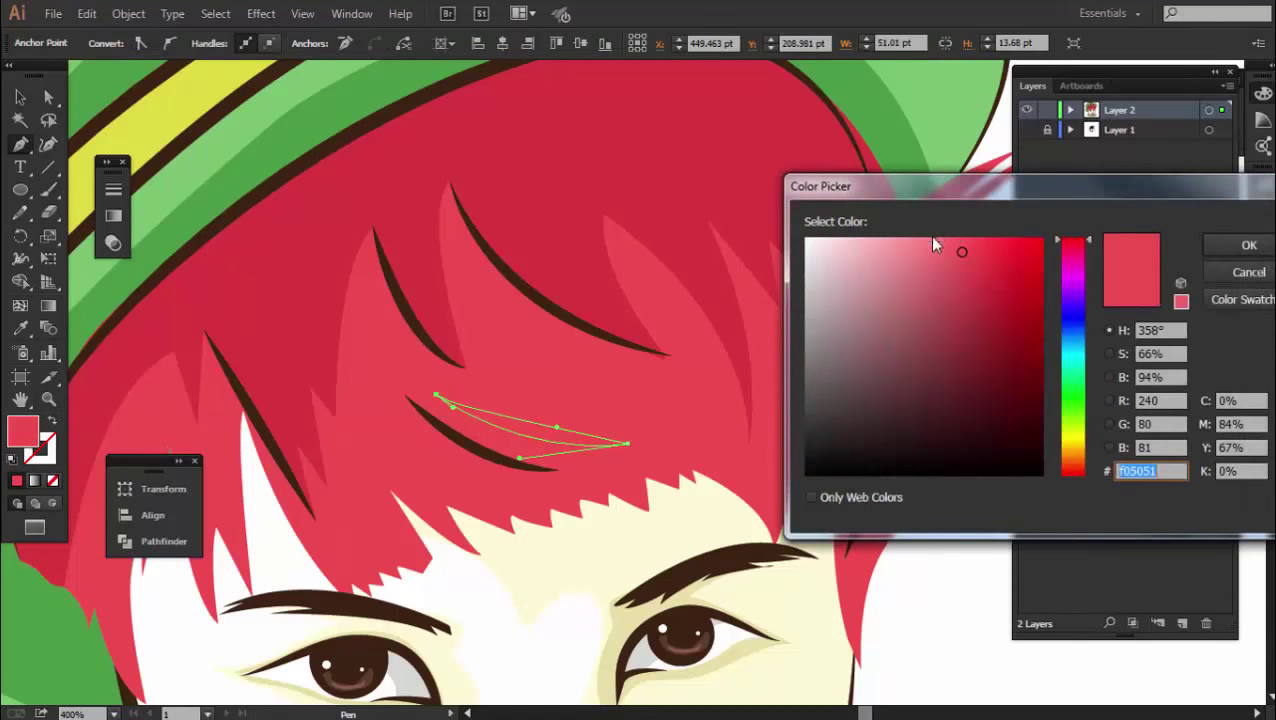
{"action": "left_click", "coordinate": [930, 240]}
{"action": "key", "text": "Return"}
Add a second light-pink highlight shape on the left bangs
{"action": "scroll", "coordinate": [848, 438], "scroll_direction": "down", "scroll_amount": 2}
{"action": "scroll", "coordinate": [848, 438], "scroll_direction": "left", "scroll_amount": 3}
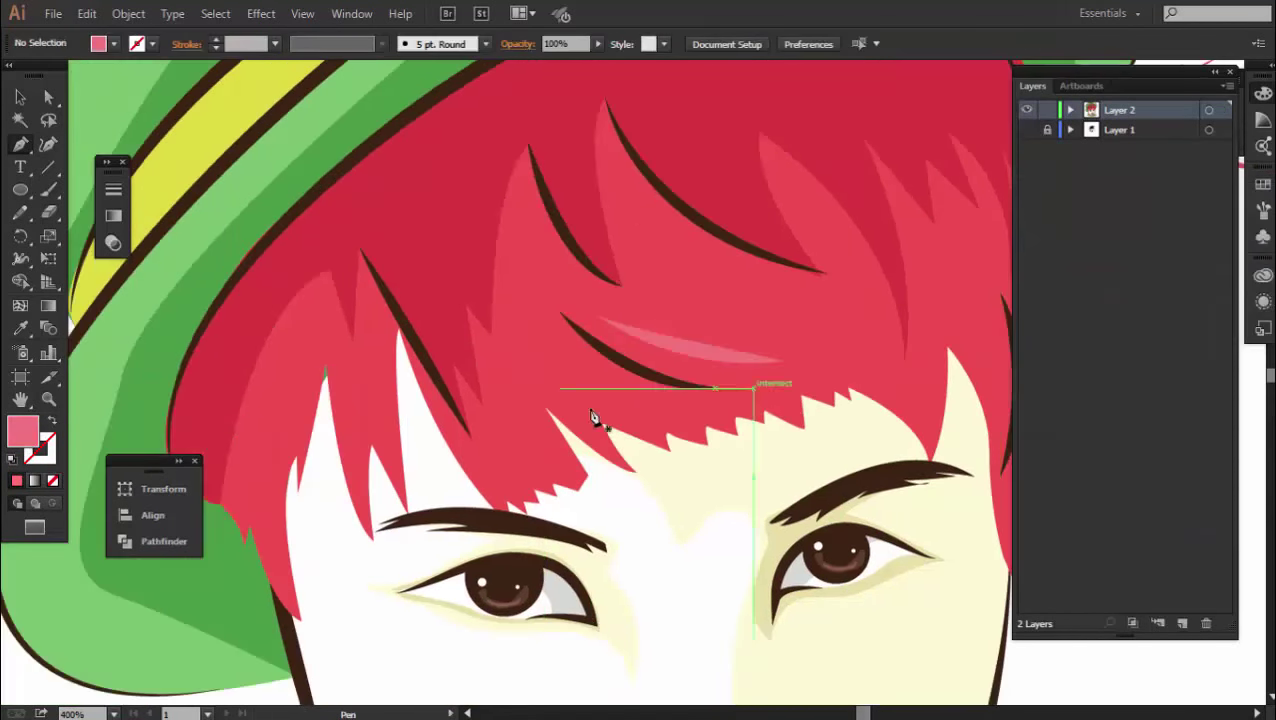
{"action": "left_click_drag", "start_coordinate": [379, 335], "coordinate": [360, 480]}
{"action": "left_click_drag", "start_coordinate": [379, 334], "coordinate": [383, 340]}
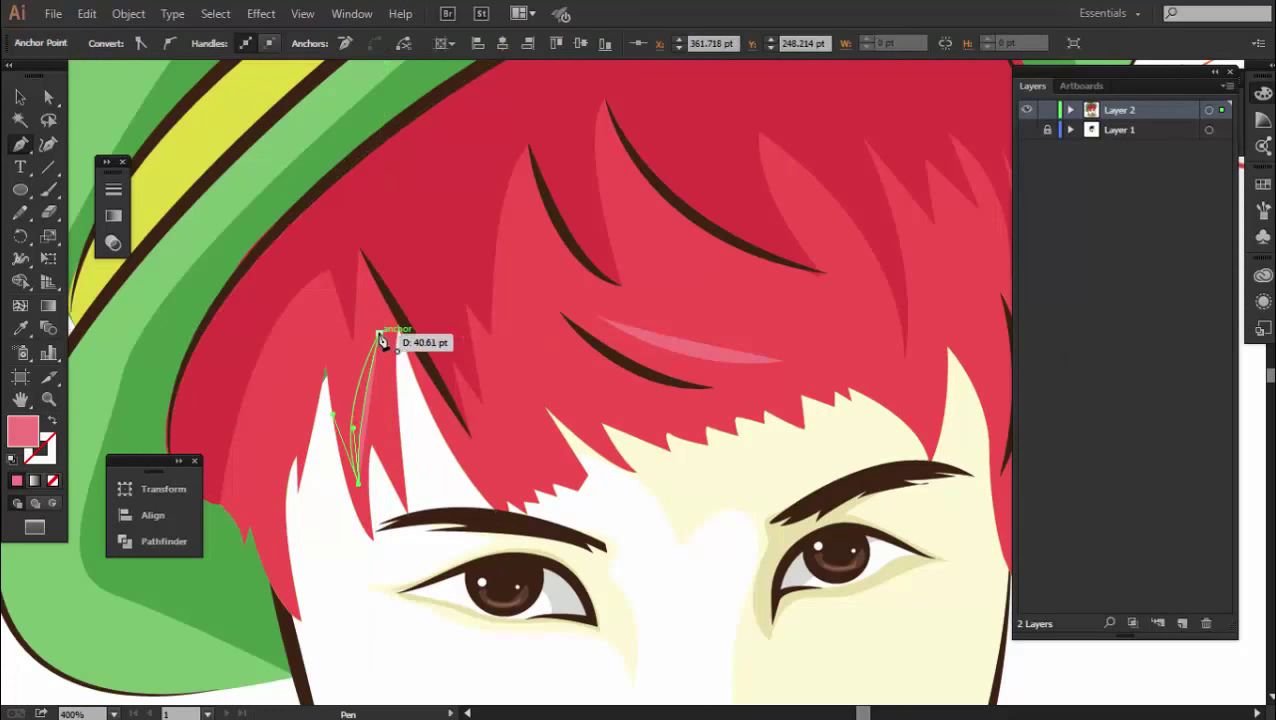
{"action": "left_click", "coordinate": [650, 250], "text": "ctrl"}
Draw a light-pink highlight strand from the centre down toward the eyebrow
{"action": "scroll", "coordinate": [650, 250], "scroll_direction": "right", "scroll_amount": 3}
{"action": "scroll", "coordinate": [650, 250], "scroll_direction": "up", "scroll_amount": 1}
{"action": "scroll", "coordinate": [650, 250], "scroll_direction": "right", "scroll_amount": 2}
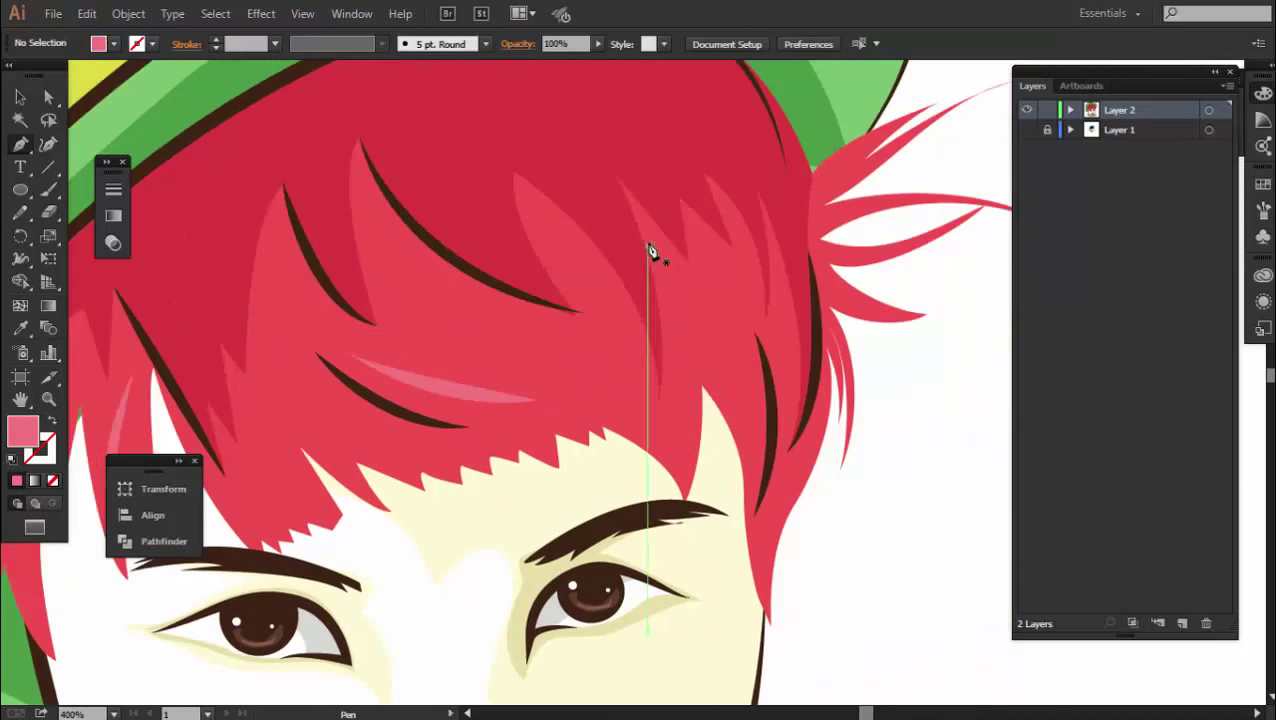
{"action": "left_click", "coordinate": [615, 173]}
{"action": "left_click_drag", "start_coordinate": [660, 403], "coordinate": [617, 452]}
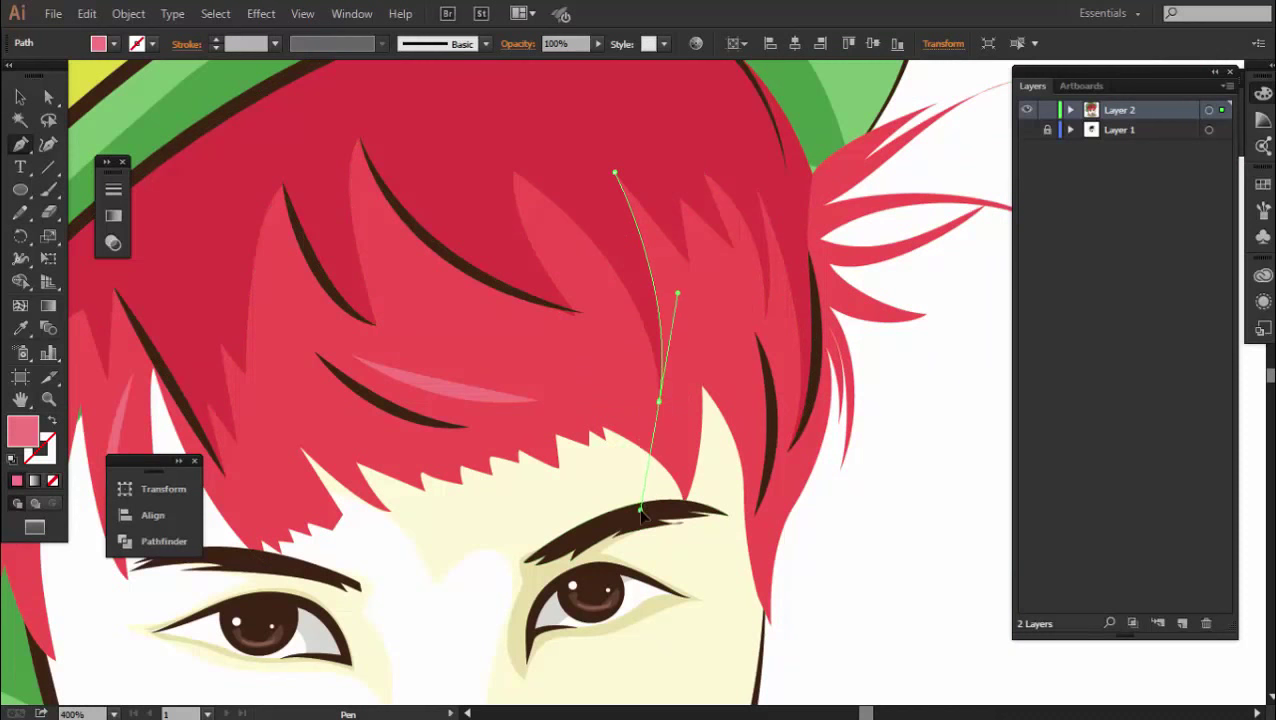
{"action": "left_click_drag", "start_coordinate": [615, 173], "coordinate": [632, 228]}
{"action": "left_click", "coordinate": [616, 381], "text": "ctrl"}
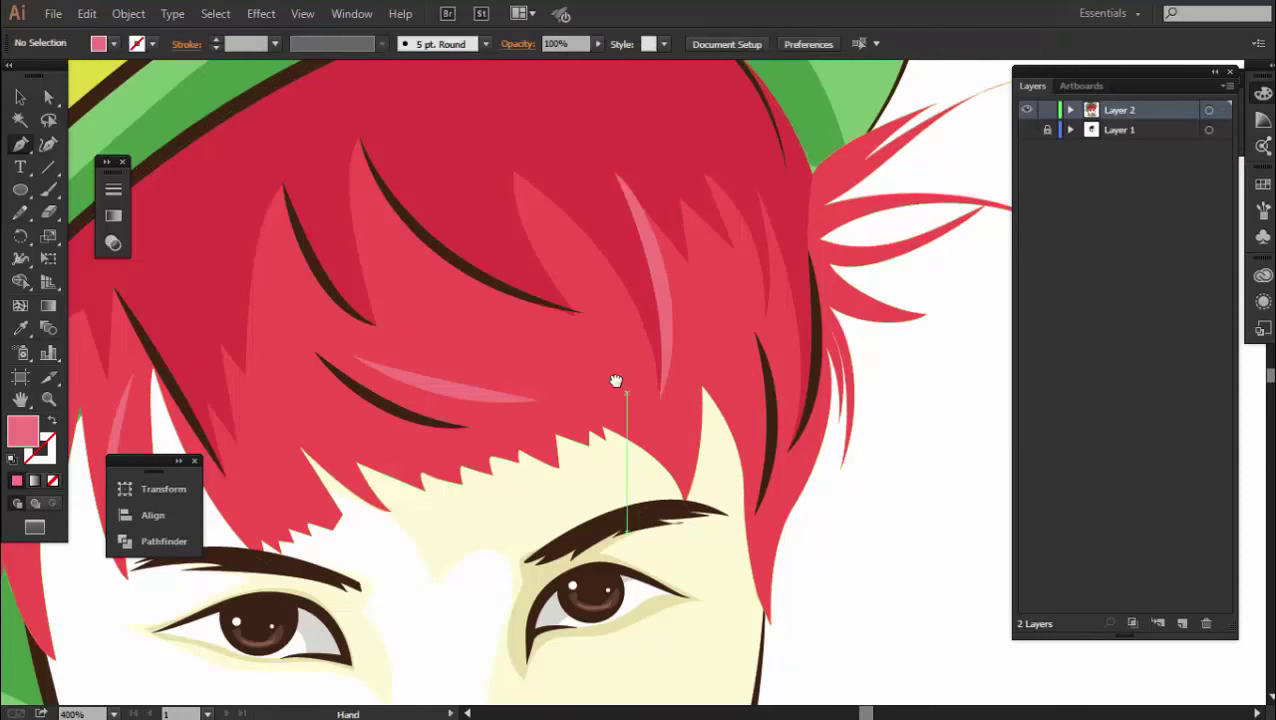
Add a final curved highlight piece along the red hair edge
{"action": "scroll", "coordinate": [700, 400], "scroll_direction": "down", "scroll_amount": 5}
{"action": "scroll", "coordinate": [790, 348], "scroll_direction": "up", "scroll_amount": 5}
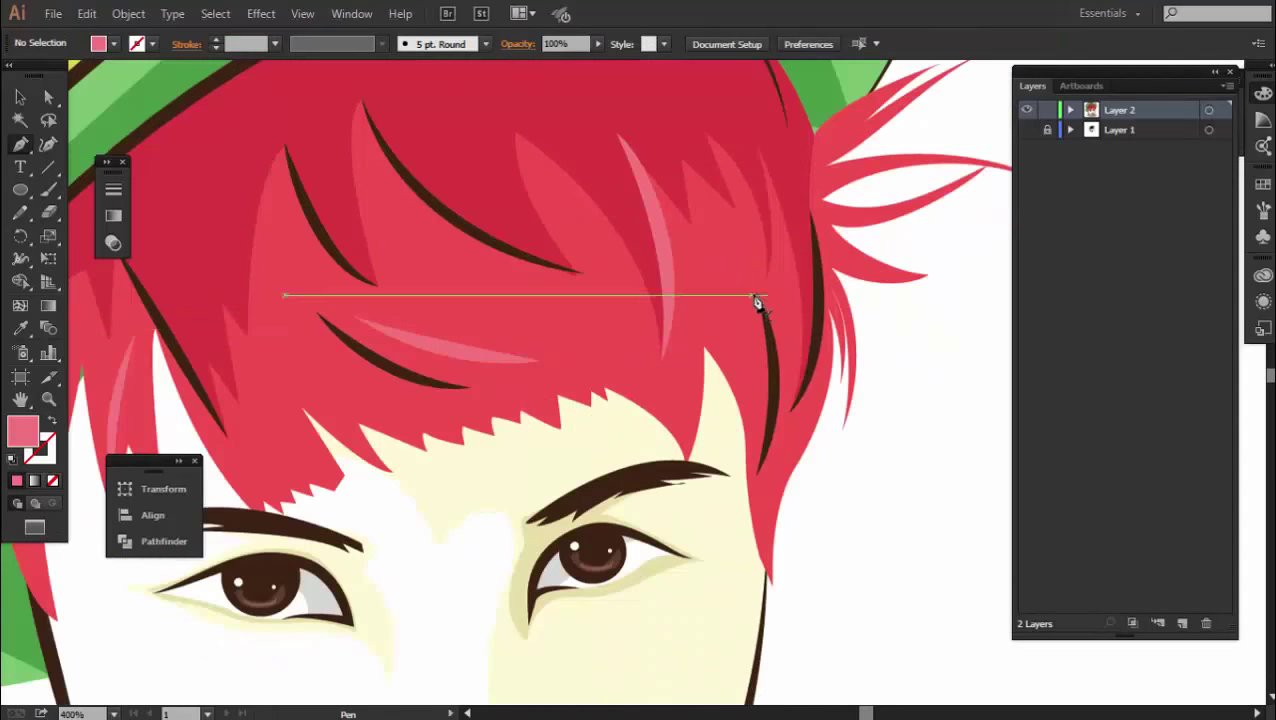
{"action": "left_click_drag", "start_coordinate": [757, 302], "coordinate": [790, 396]}
{"action": "left_click", "coordinate": [783, 398], "text": "ctrl"}
{"action": "scroll", "coordinate": [705, 380], "scroll_direction": "down", "scroll_amount": 5}
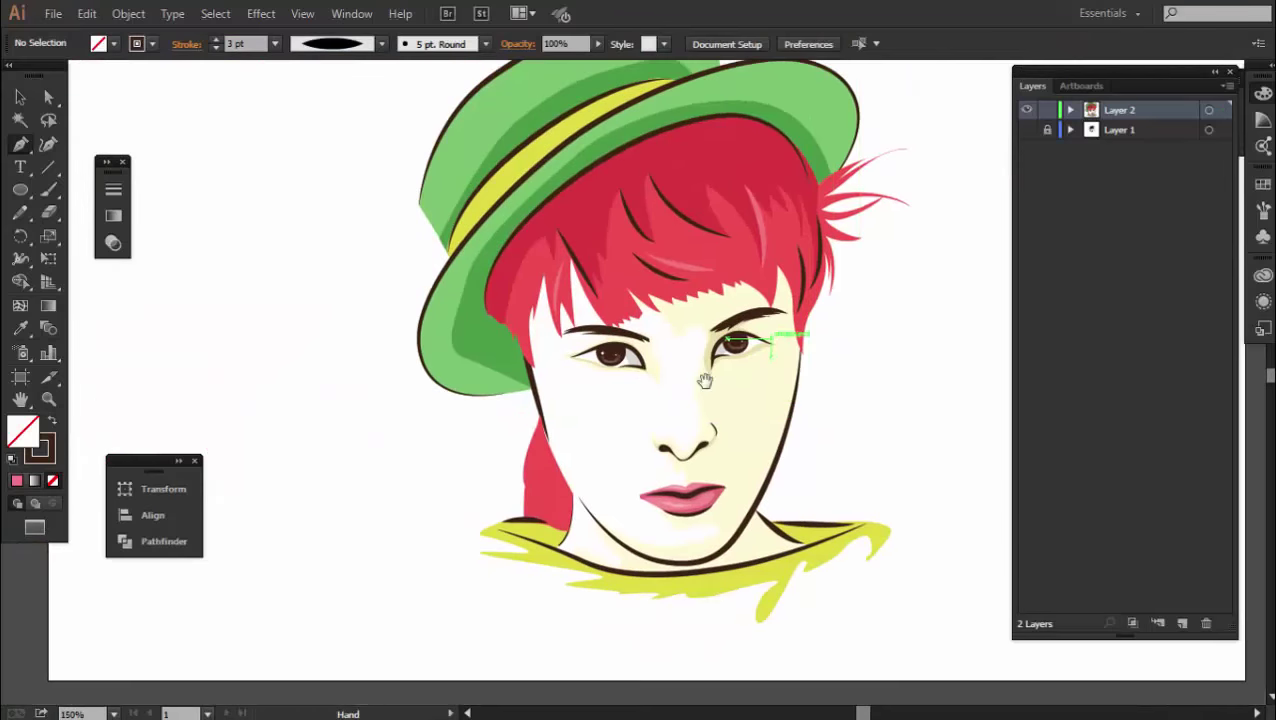
Dismiss a path-splitting error near the hat and toggle smart guides
{"action": "left_click", "coordinate": [729, 515]}
{"action": "key", "text": "Return"}
{"action": "left_click_drag", "start_coordinate": [505, 225], "coordinate": [338, 318]}
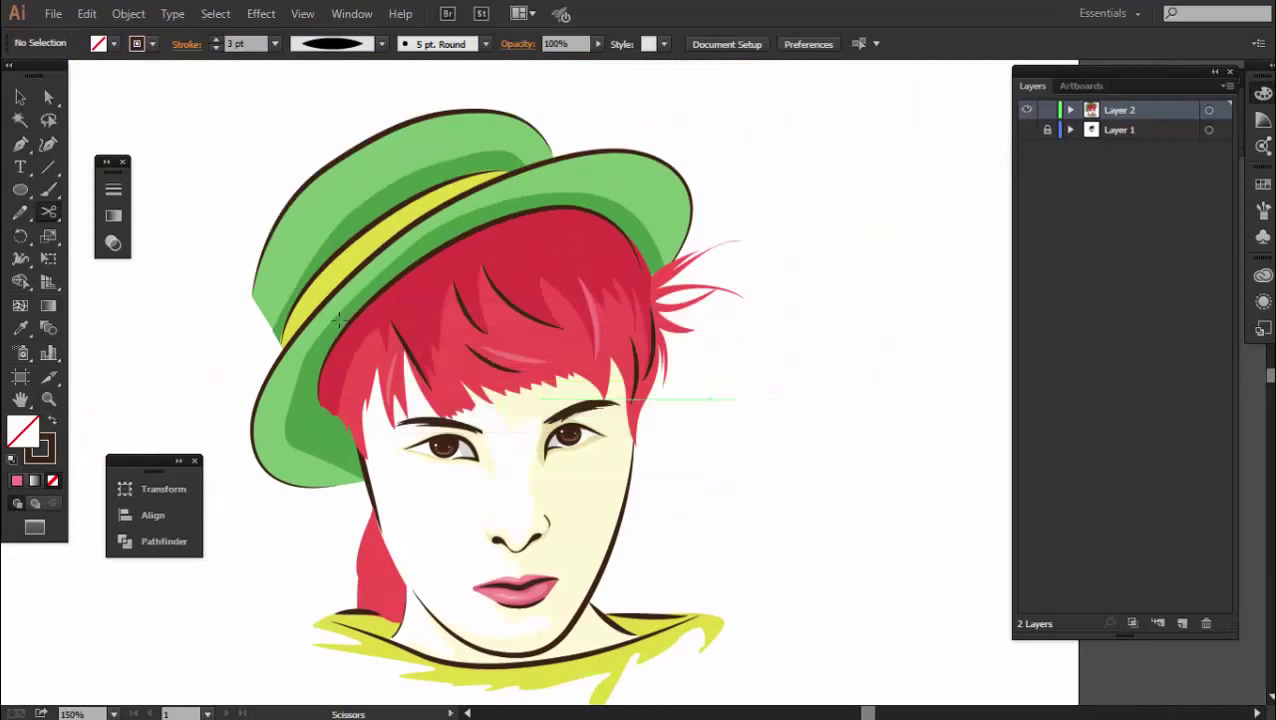
{"action": "left_click", "coordinate": [302, 13]}
{"action": "left_click", "coordinate": [390, 592]}
Trace a highlight shape along the top edge and left side of the hat crown
{"action": "key", "text": "v"}
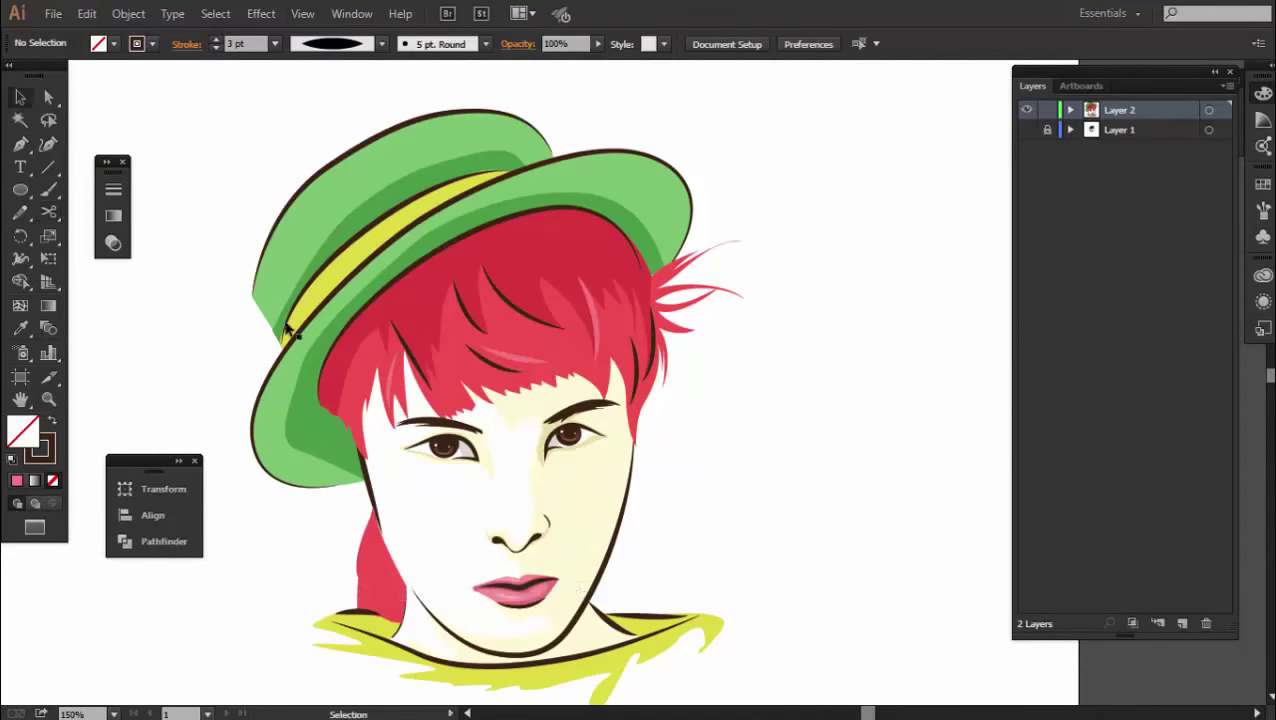
{"action": "left_click_drag", "start_coordinate": [604, 493], "coordinate": [640, 437]}
{"action": "scroll", "coordinate": [533, 308], "scroll_direction": "up", "scroll_amount": 1}
{"action": "scroll", "coordinate": [510, 262], "scroll_direction": "up", "scroll_amount": 2}
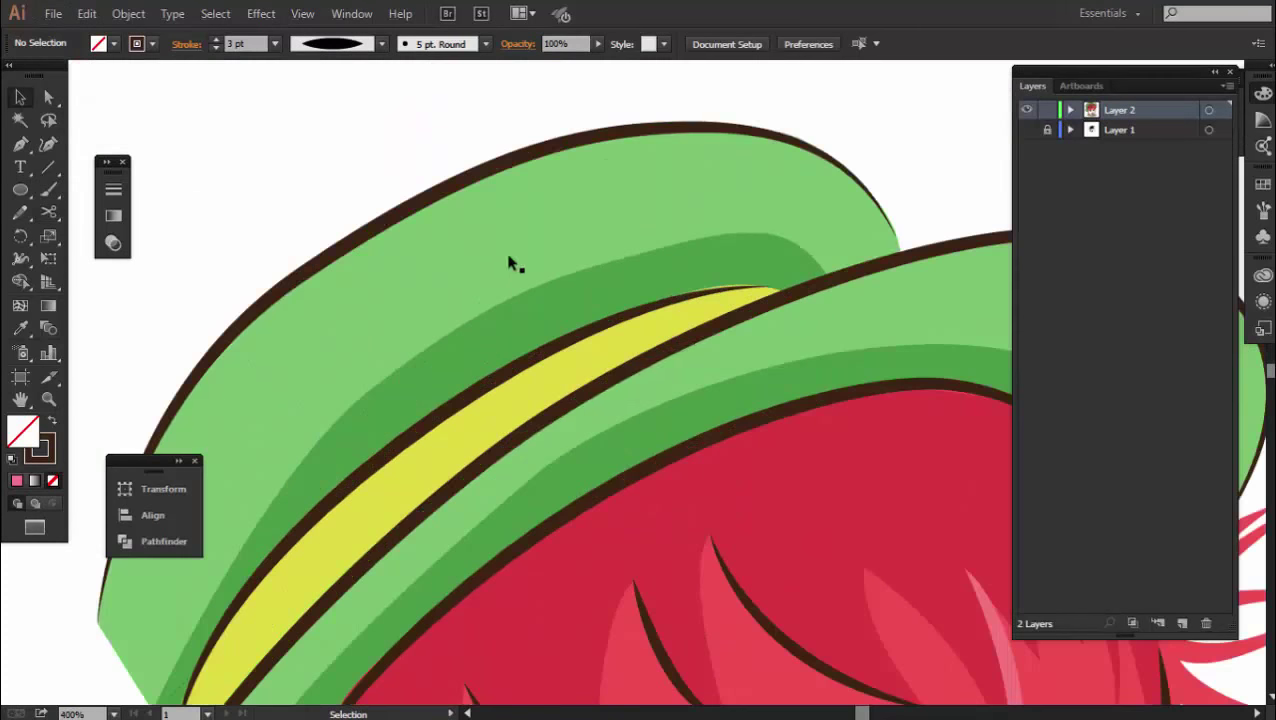
{"action": "key", "text": "p"}
{"action": "left_click_drag", "start_coordinate": [202, 500], "coordinate": [257, 430]}
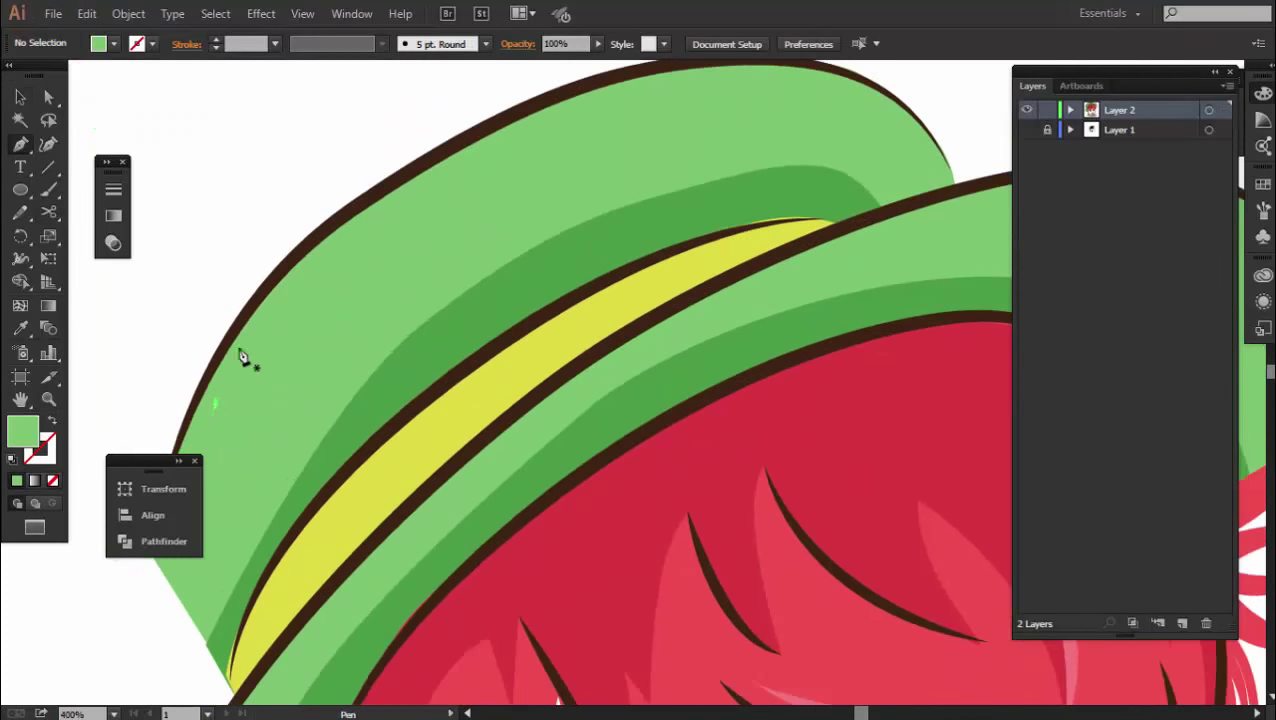
{"action": "left_click", "coordinate": [345, 217]}
{"action": "left_click", "coordinate": [493, 163]}
{"action": "left_click", "coordinate": [640, 113]}
{"action": "left_click_drag", "start_coordinate": [629, 120], "coordinate": [574, 207]}
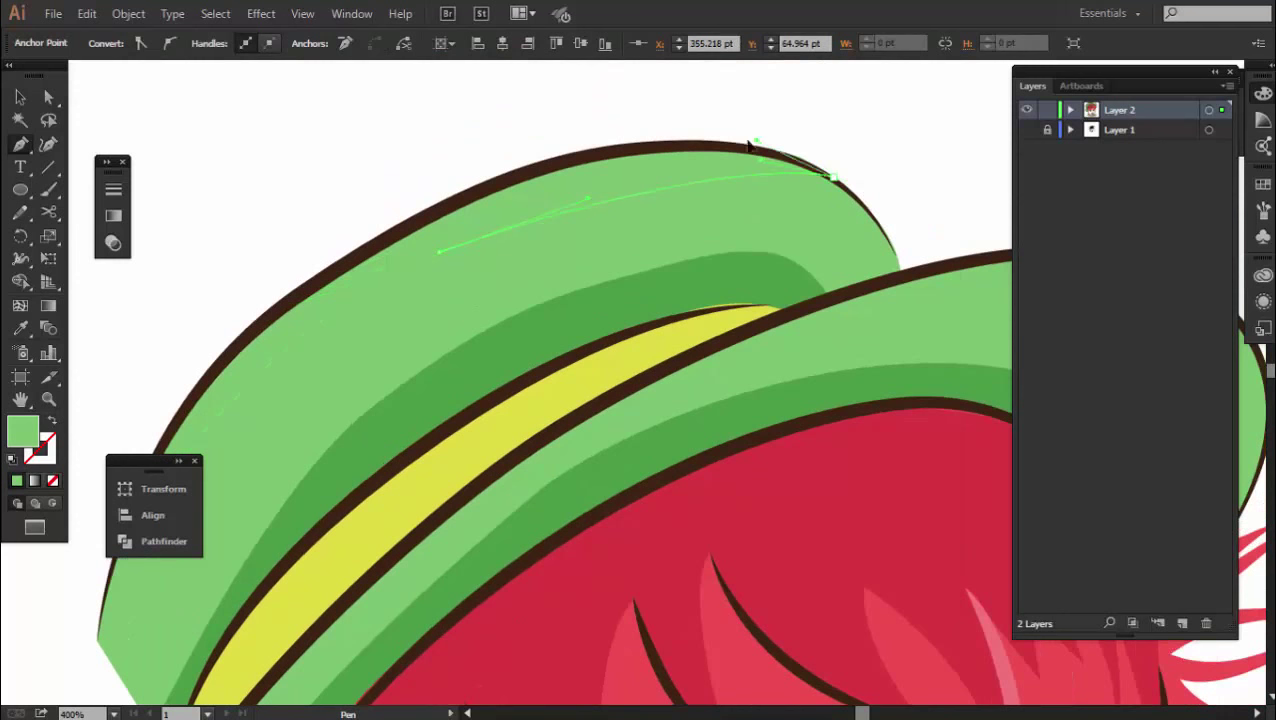
{"action": "left_click", "coordinate": [350, 259]}
{"action": "left_click_drag", "start_coordinate": [167, 488], "coordinate": [395, 348]}
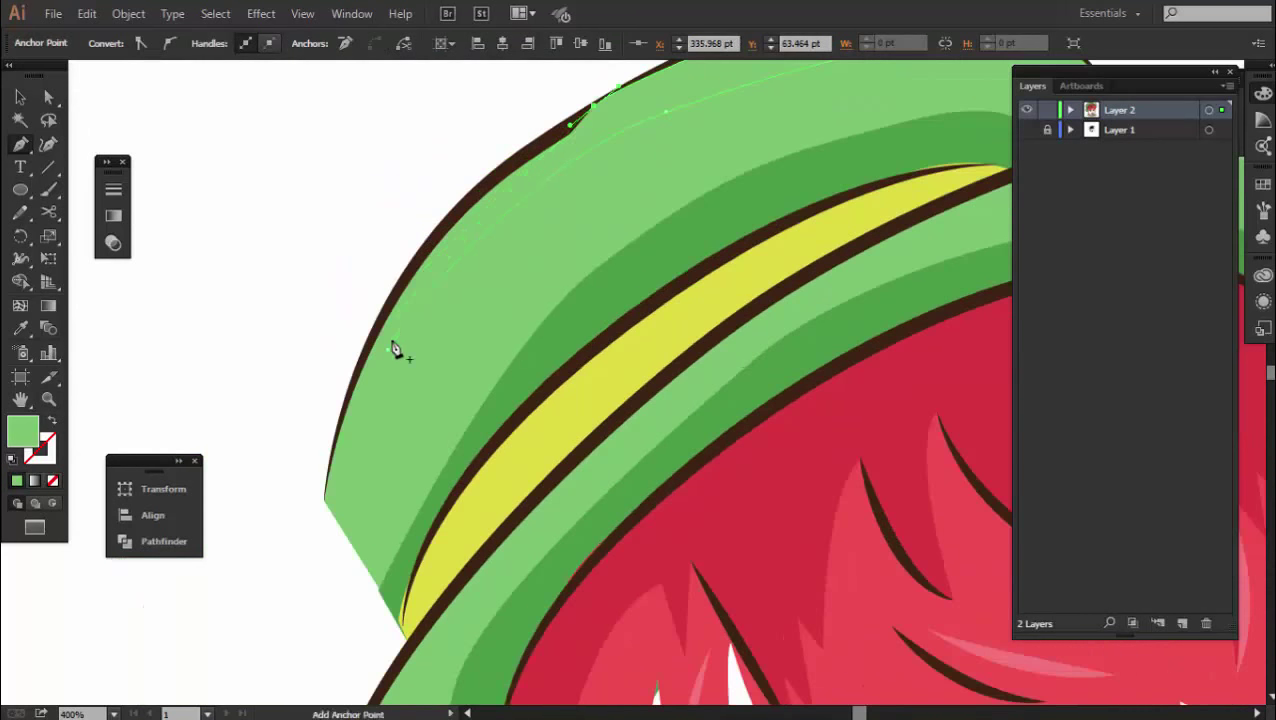
Fill the crown highlight with a lighter green and deselect it
{"action": "double_click", "coordinate": [23, 432]}
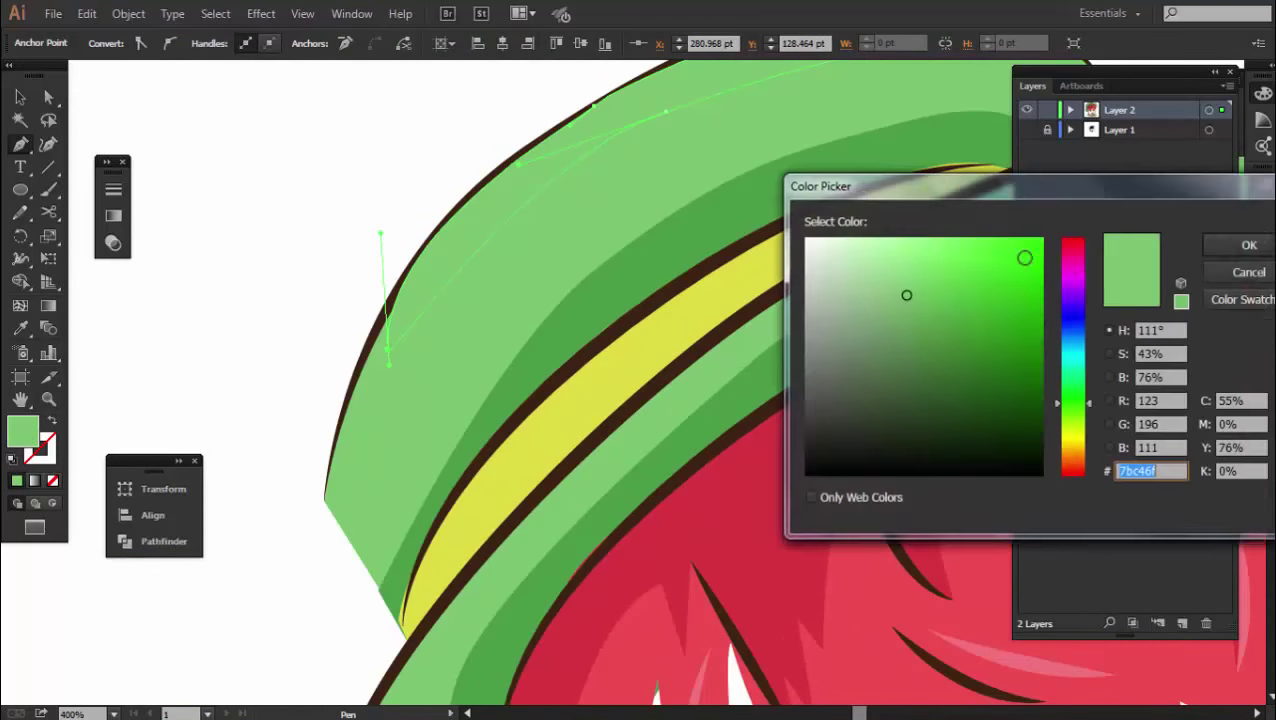
{"action": "left_click", "coordinate": [878, 256]}
{"action": "left_click", "coordinate": [1249, 245]}
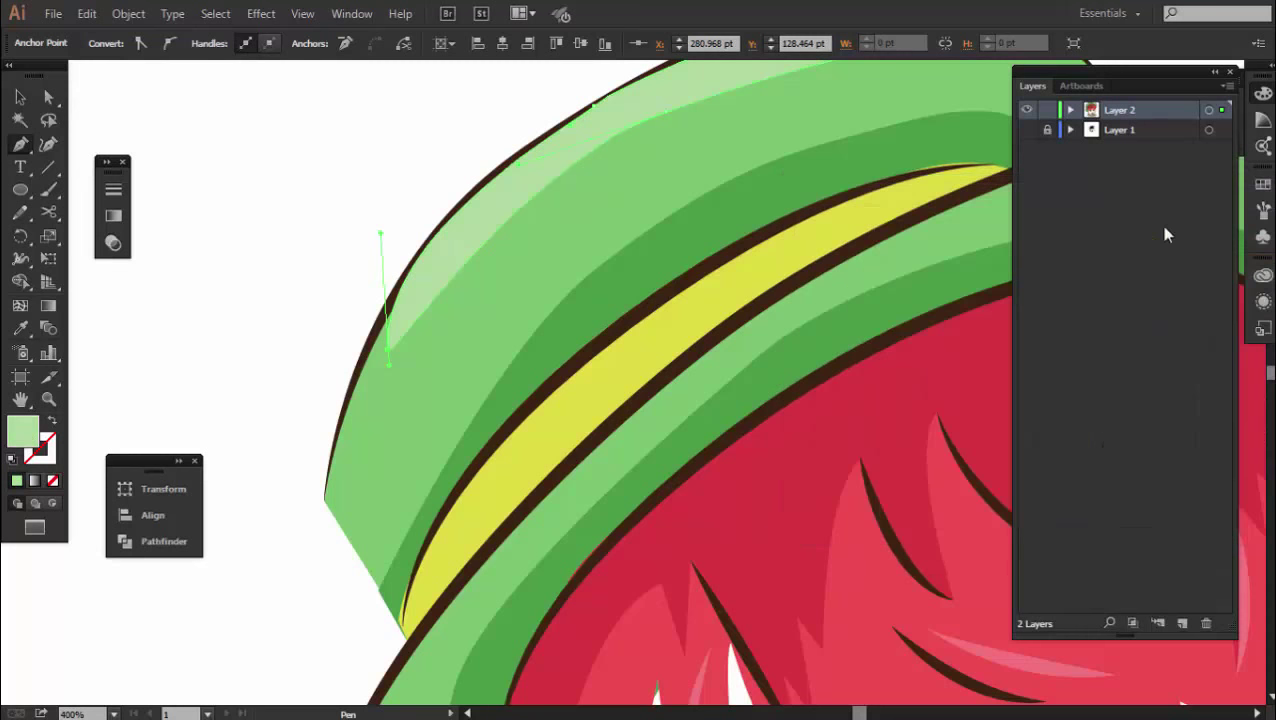
{"action": "key", "text": "ctrl+shift+a"}
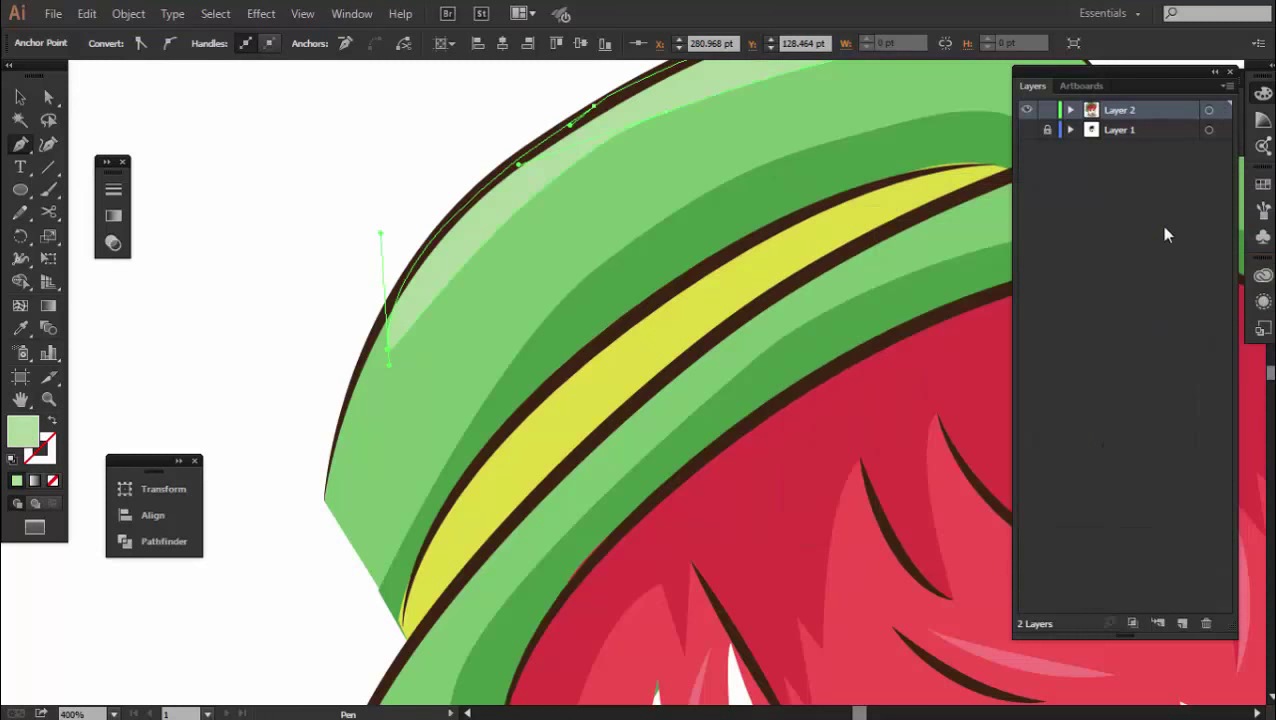
Start a highlight path along the brim's top edge, reshaping its smooth anchor
{"action": "key", "text": "v"}
{"action": "key", "text": "ctrl+minus"}
{"action": "key", "text": "ctrl+minus"}
{"action": "key", "text": "ctrl+minus"}
{"action": "left_click_drag", "start_coordinate": [729, 339], "coordinate": [681, 329]}
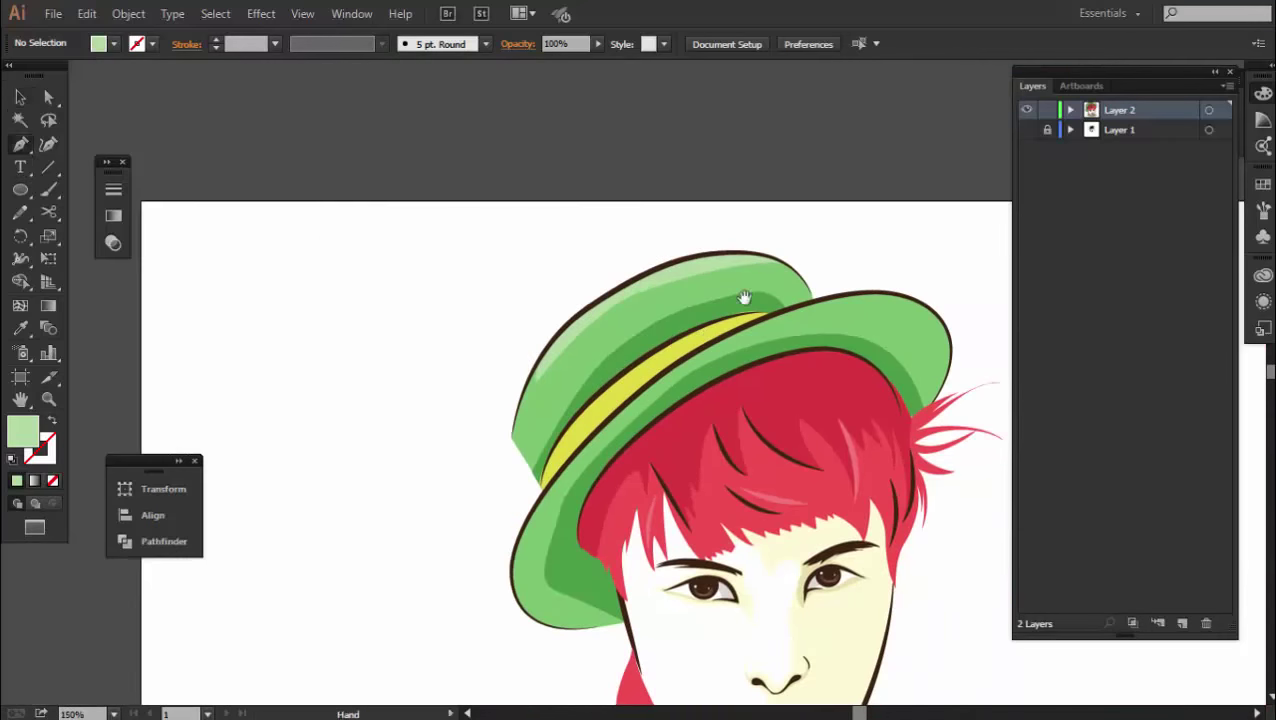
{"action": "left_click_drag", "start_coordinate": [744, 297], "coordinate": [604, 217]}
{"action": "key", "text": "ctrl+plus"}
{"action": "key", "text": "ctrl+plus"}
{"action": "left_click", "coordinate": [428, 409]}
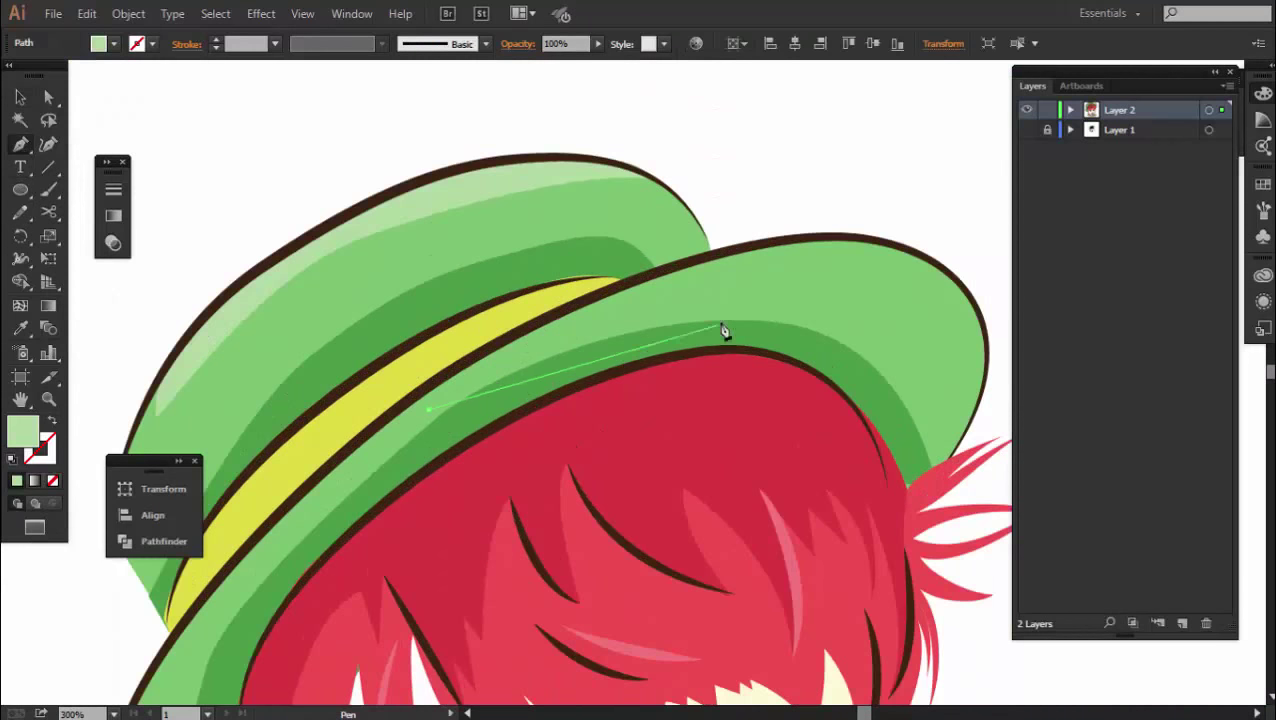
{"action": "left_click", "coordinate": [965, 290]}
{"action": "left_click", "coordinate": [932, 266]}
{"action": "scroll", "coordinate": [925, 259], "scroll_direction": "up", "scroll_amount": 2}
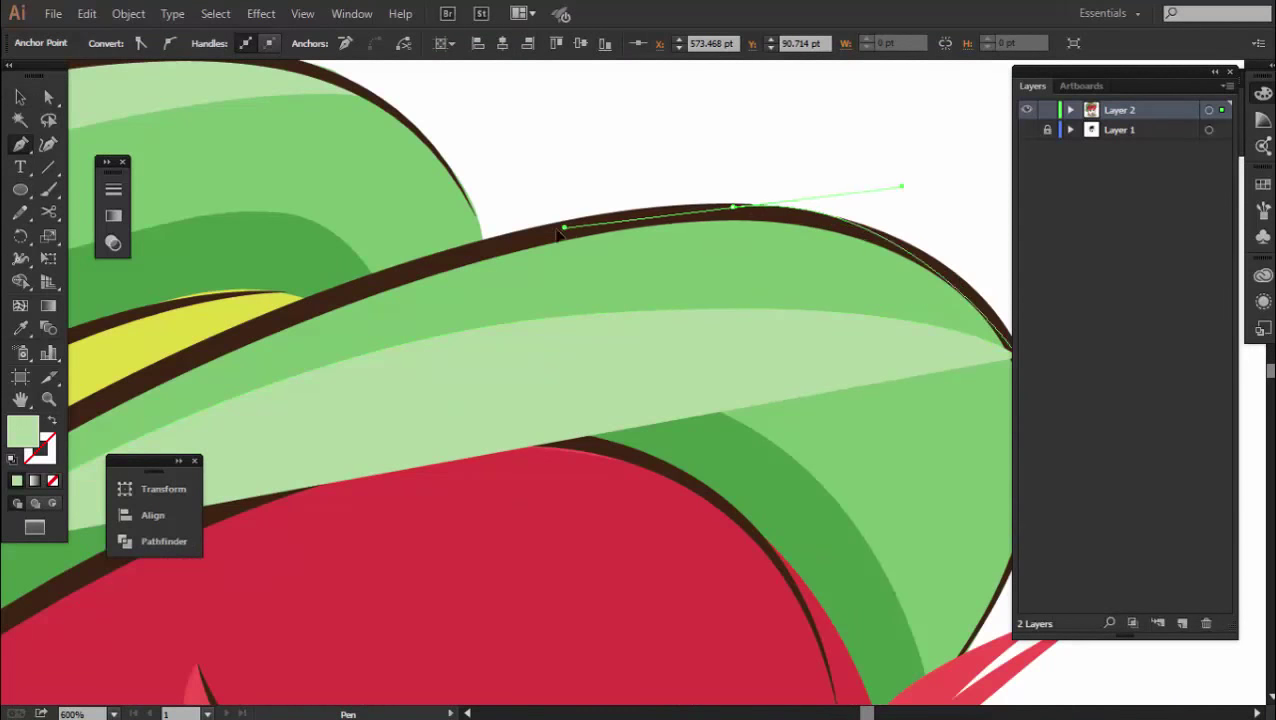
{"action": "left_click_drag", "start_coordinate": [560, 232], "coordinate": [447, 250]}
{"action": "key", "text": "ctrl+z"}
{"action": "left_click_drag", "start_coordinate": [684, 222], "coordinate": [436, 251]}
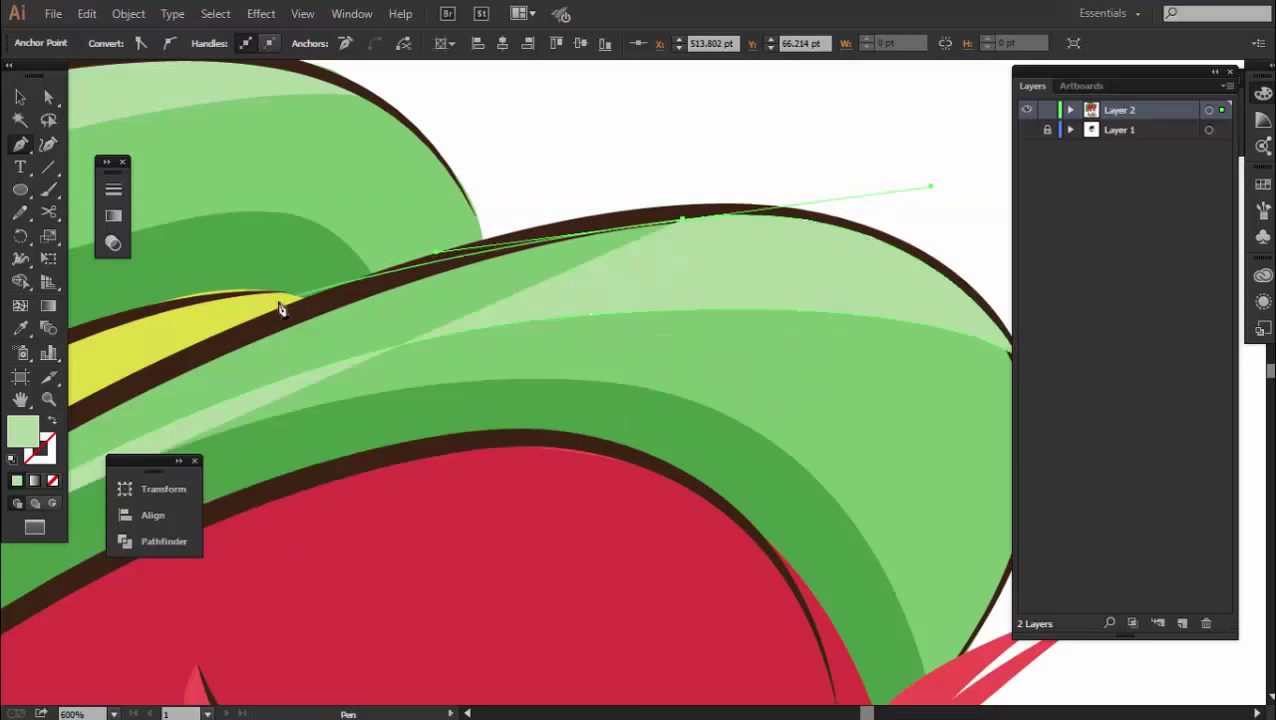
Extend the brim highlight beside the yellow band, close it, and deselect
{"action": "left_click_drag", "start_coordinate": [394, 302], "coordinate": [592, 290]}
{"action": "left_click", "coordinate": [350, 469]}
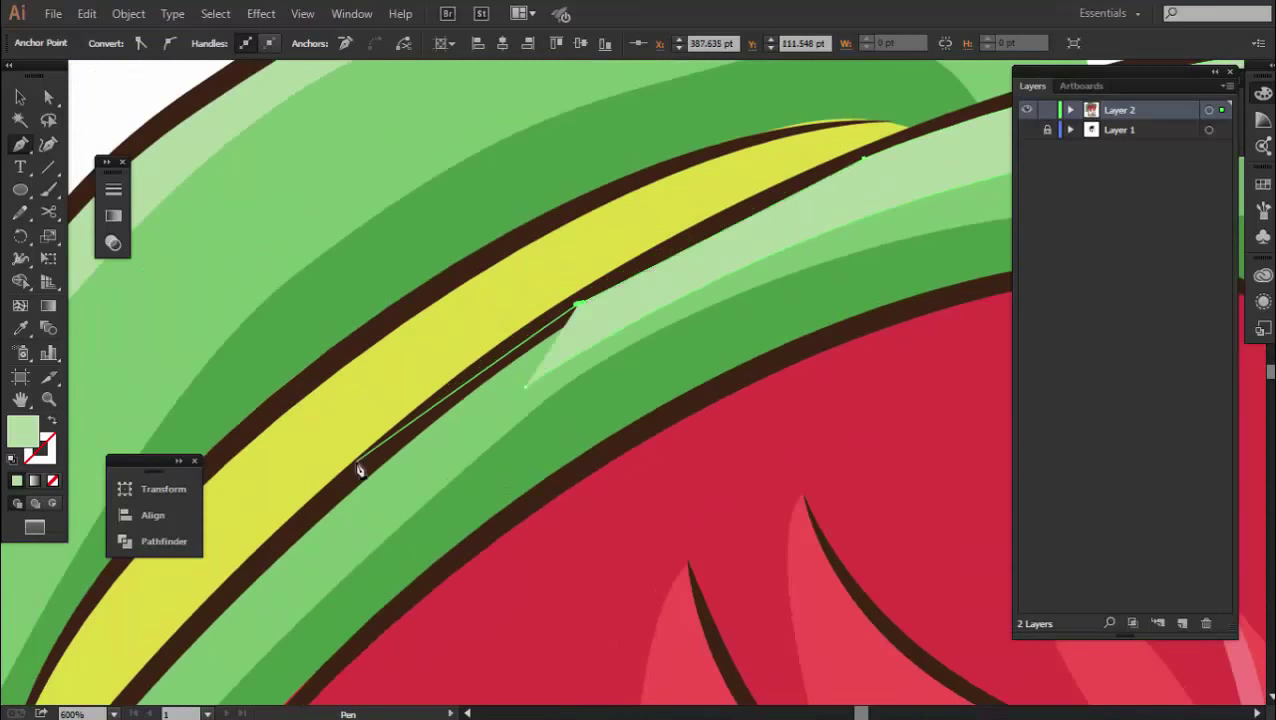
{"action": "left_click", "coordinate": [195, 617]}
{"action": "left_click", "coordinate": [525, 390]}
{"action": "key", "text": "v"}
{"action": "left_click", "coordinate": [578, 358]}
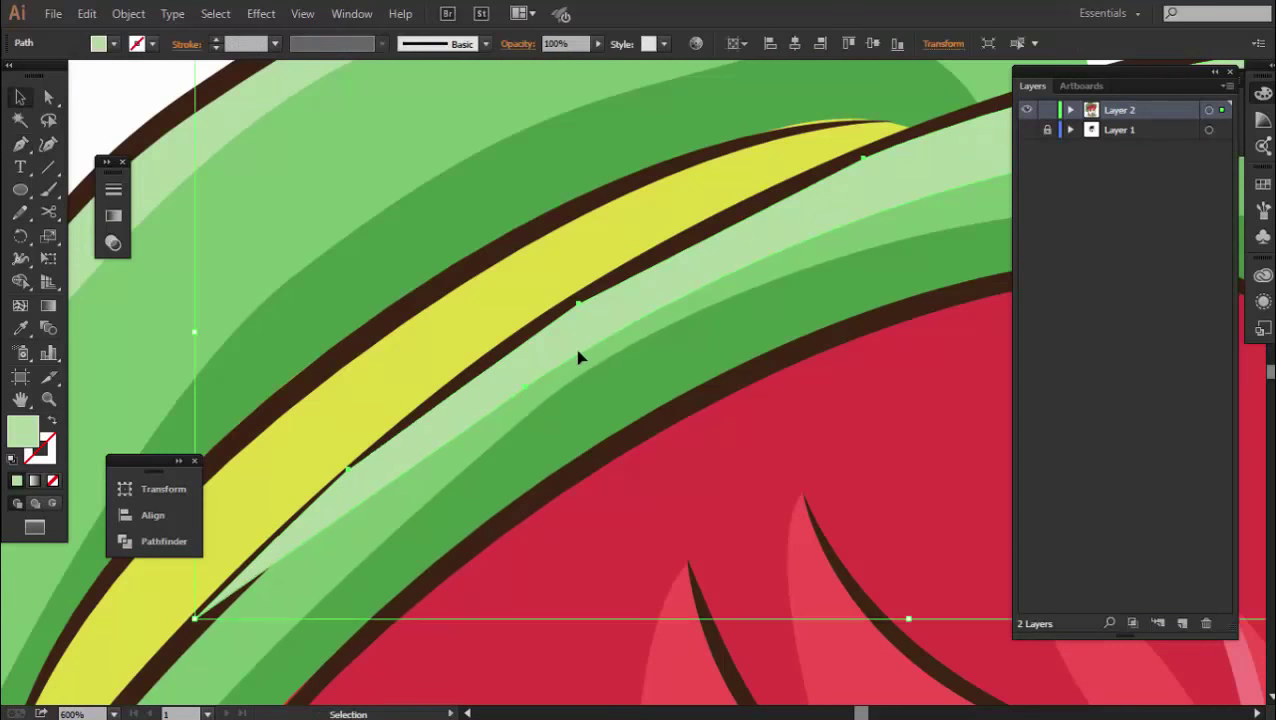
{"action": "key", "text": "ctrl+shift+a"}
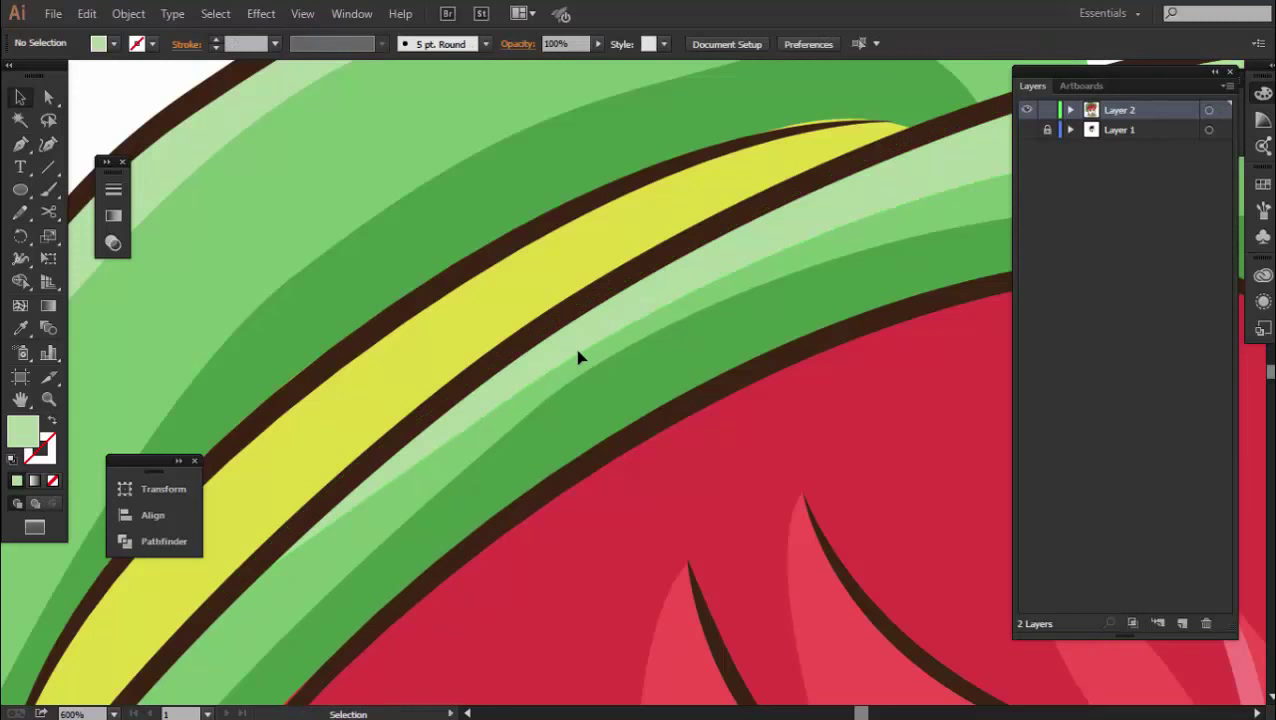
{"action": "key", "text": "ctrl+minus"}
{"action": "key", "text": "ctrl+minus"}
{"action": "key", "text": "ctrl+minus"}
Recolor the small hair strand by the neck with the darker hair red
{"action": "left_click", "coordinate": [20, 143]}
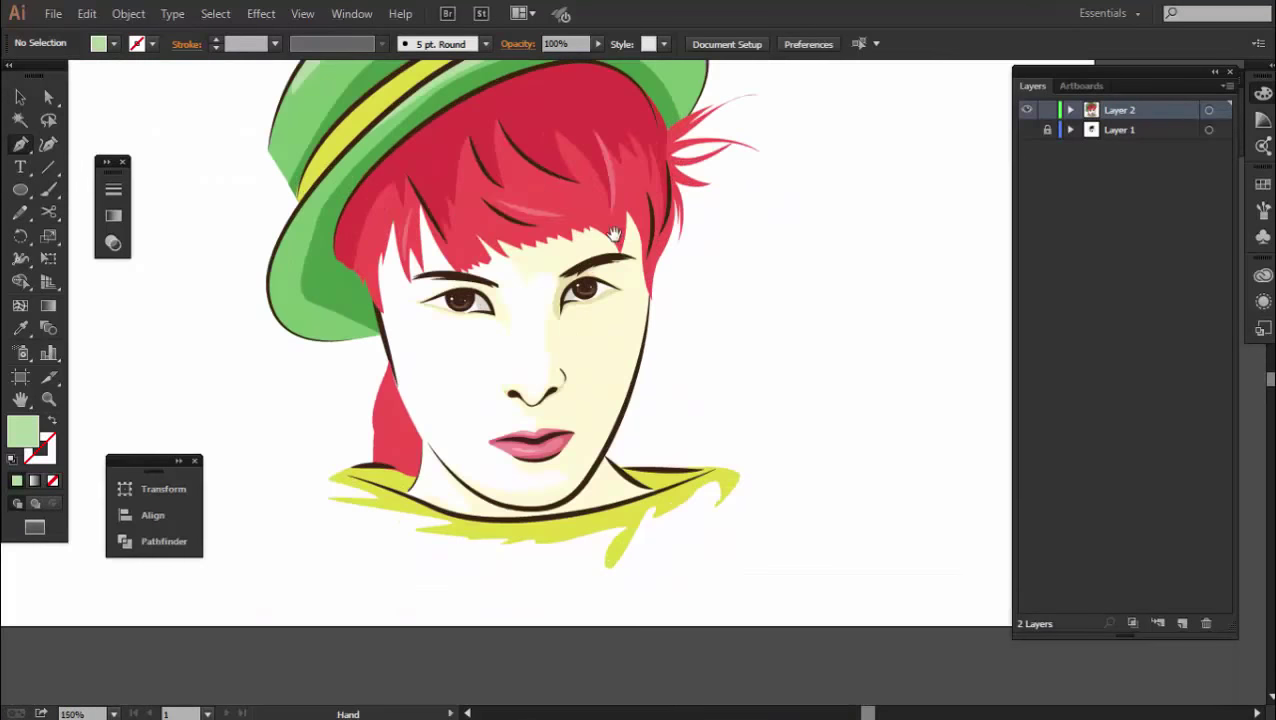
{"action": "left_click_drag", "start_coordinate": [460, 360], "coordinate": [577, 371]}
{"action": "scroll", "coordinate": [600, 380], "scroll_direction": "up", "scroll_amount": 1, "text": "alt"}
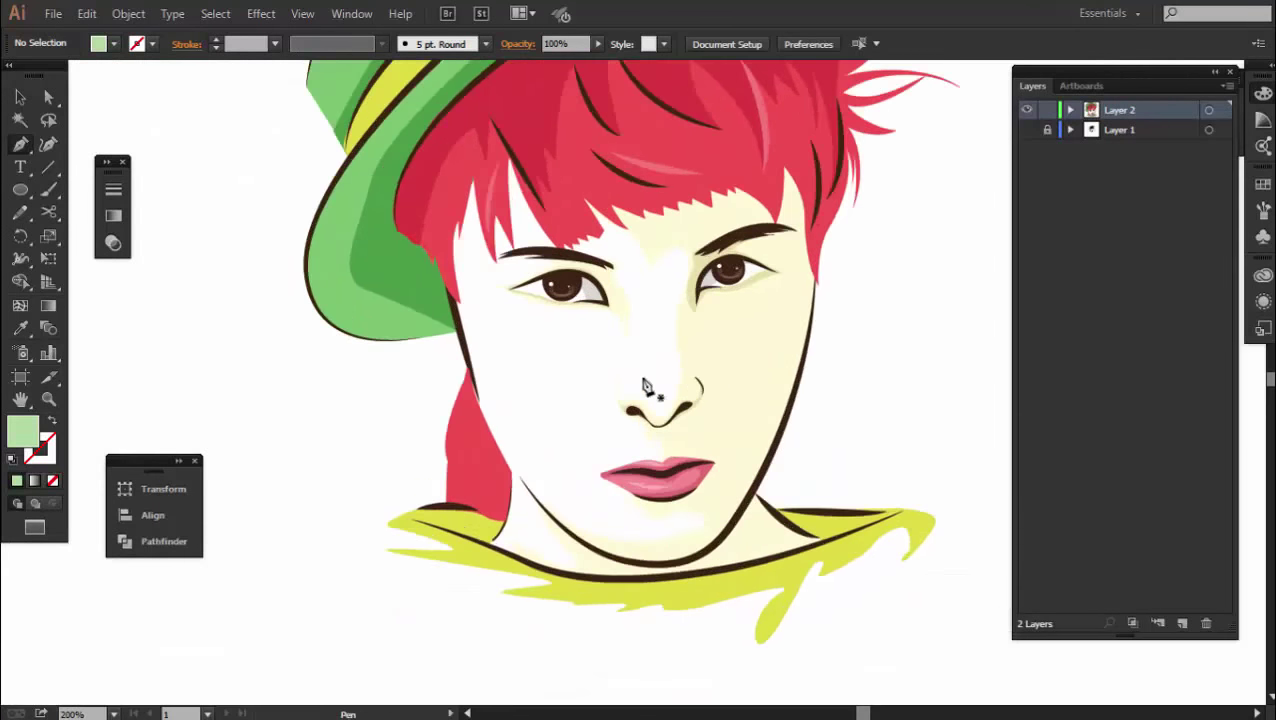
{"action": "scroll", "coordinate": [640, 390], "scroll_direction": "up", "scroll_amount": 1, "text": "alt"}
{"action": "scroll", "coordinate": [590, 420], "scroll_direction": "up", "scroll_amount": 2, "text": "alt"}
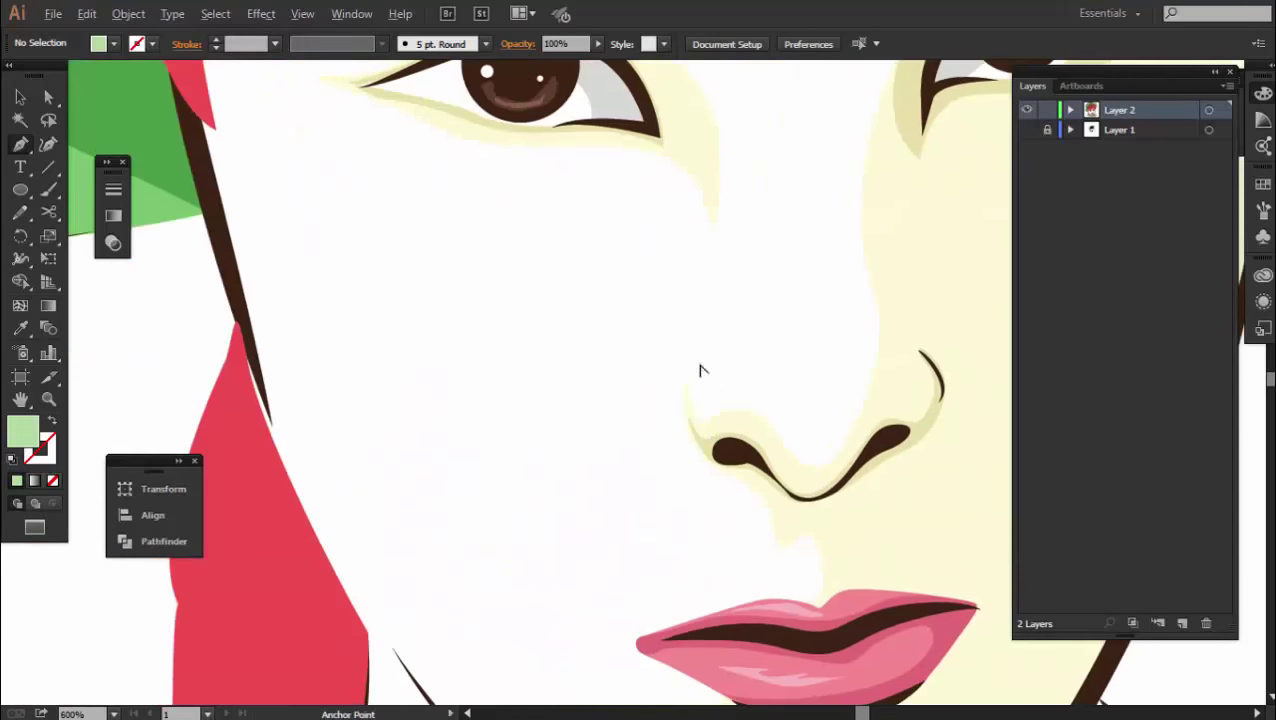
{"action": "key", "text": "ctrl+minus"}
{"action": "key", "text": "ctrl+minus"}
{"action": "key", "text": "ctrl+minus"}
{"action": "key", "text": "v"}
{"action": "left_click", "coordinate": [604, 456]}
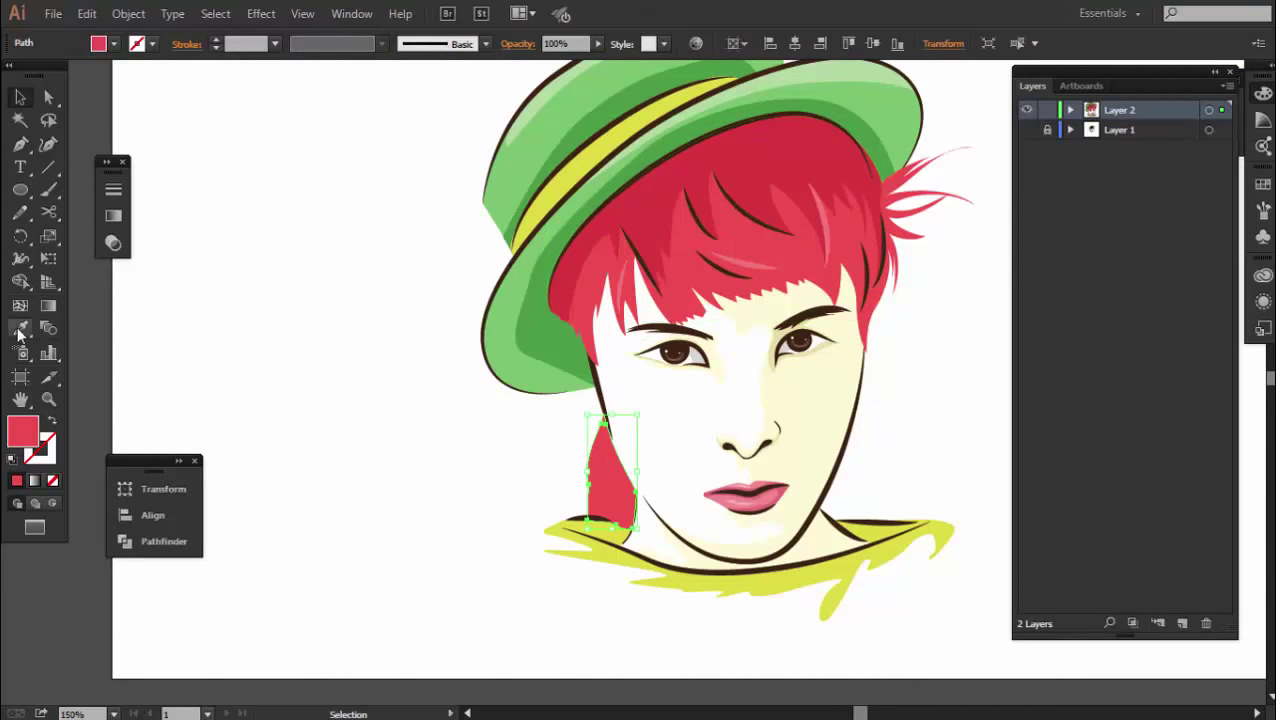
{"action": "left_click", "coordinate": [674, 188]}
{"action": "left_click", "coordinate": [706, 452], "text": "ctrl"}
Draw a jagged highlight shape on the hair strand
{"action": "scroll", "coordinate": [749, 309], "scroll_direction": "up", "scroll_amount": 1, "text": "alt"}
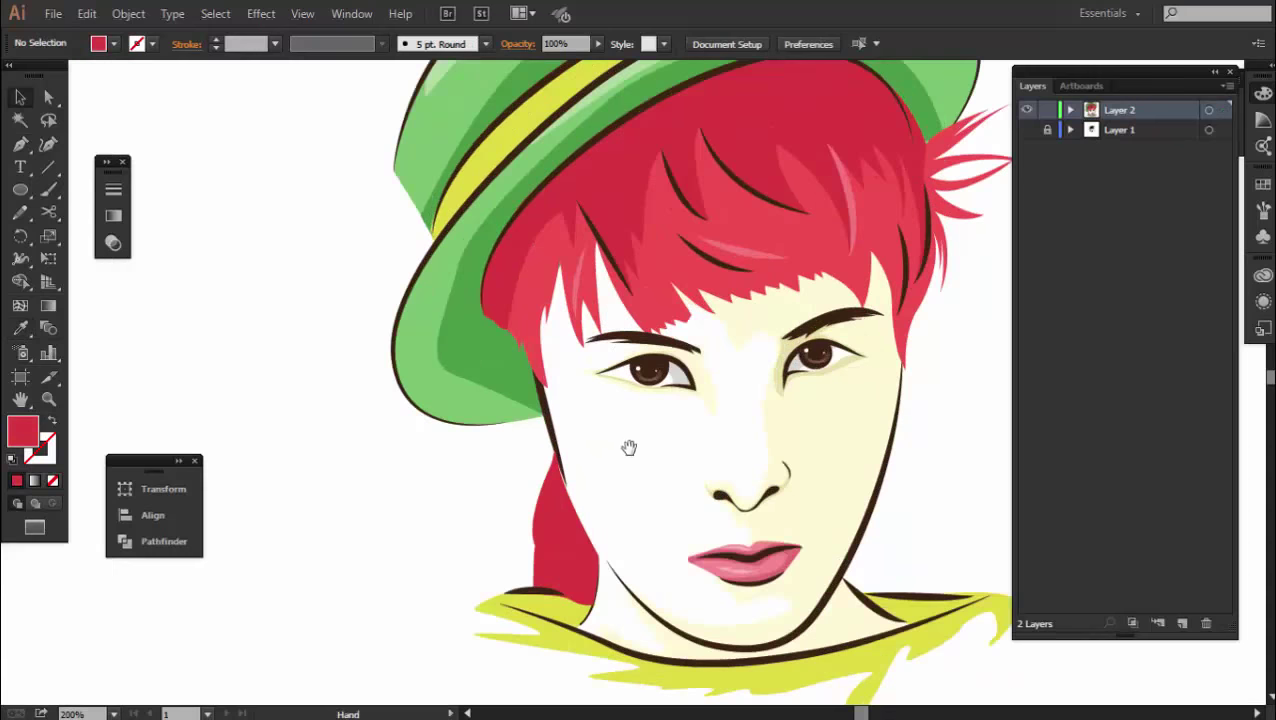
{"action": "scroll", "coordinate": [400, 413], "scroll_direction": "up", "scroll_amount": 1, "text": "alt"}
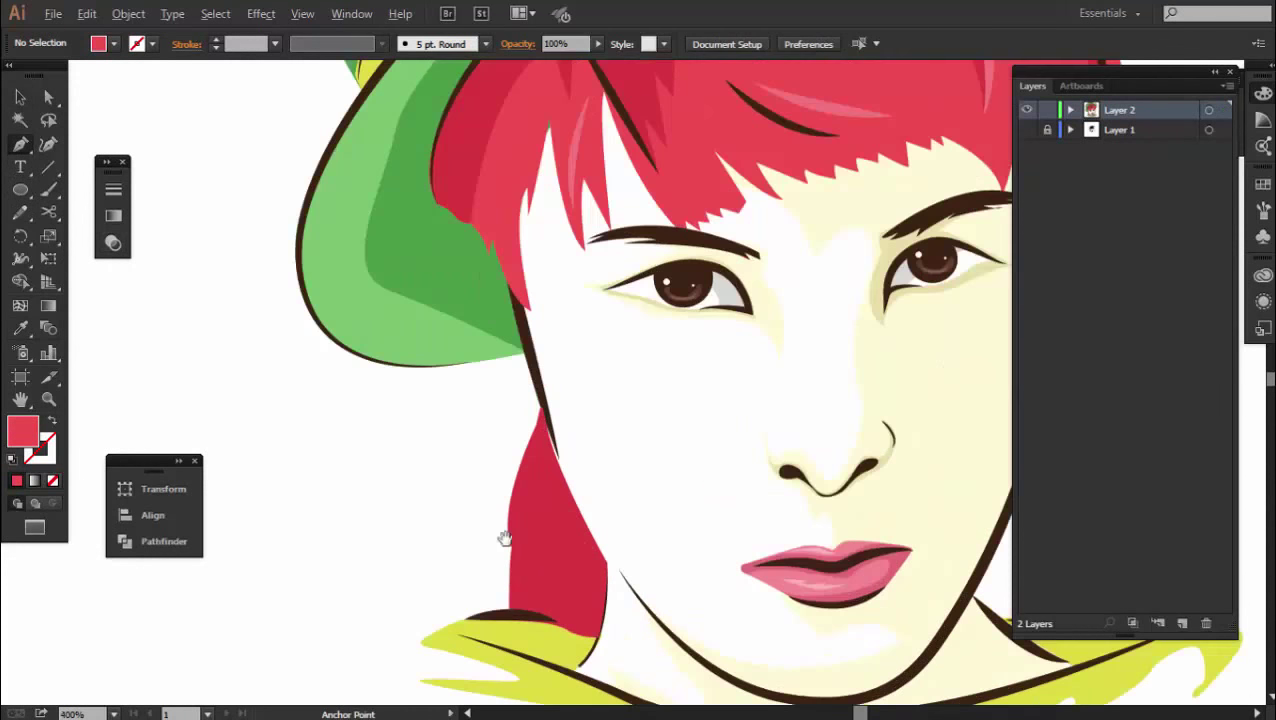
{"action": "scroll", "coordinate": [507, 535], "scroll_direction": "up", "scroll_amount": 2, "text": "alt"}
{"action": "left_click", "coordinate": [598, 345]}
{"action": "left_click_drag", "start_coordinate": [621, 267], "coordinate": [619, 430]}
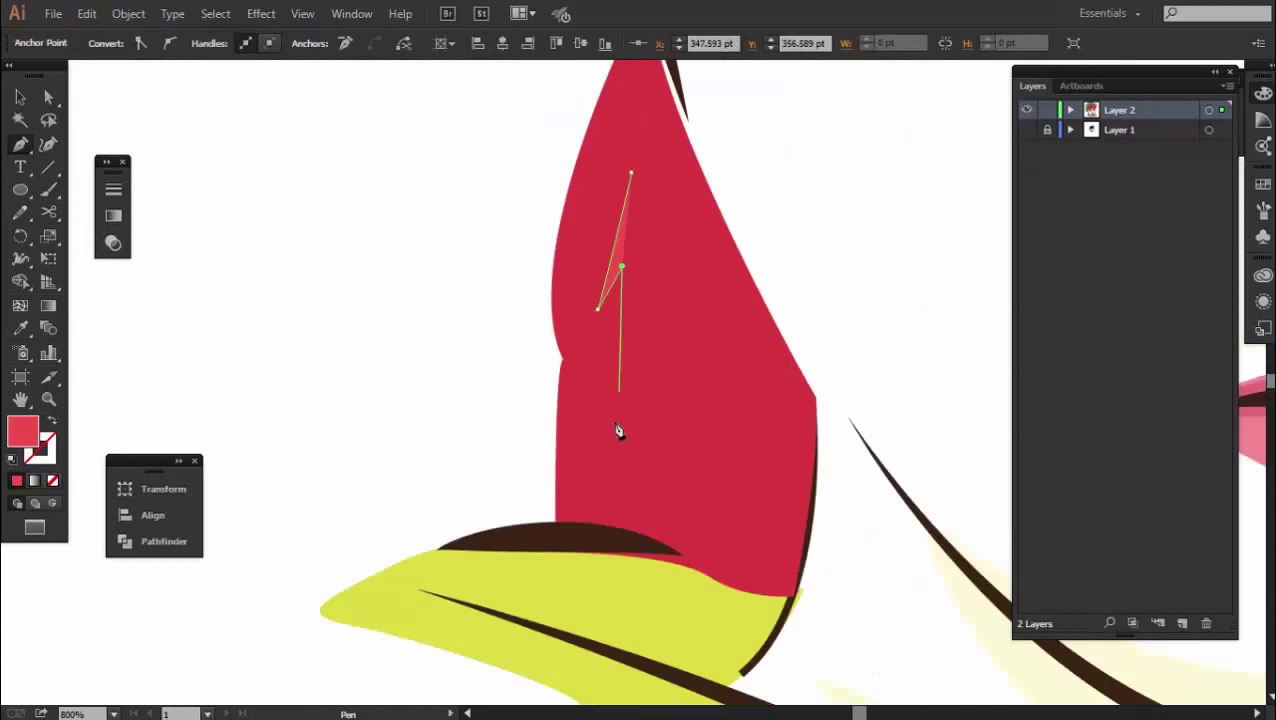
{"action": "left_click", "coordinate": [634, 486]}
{"action": "left_click", "coordinate": [638, 376]}
{"action": "left_click", "coordinate": [670, 403]}
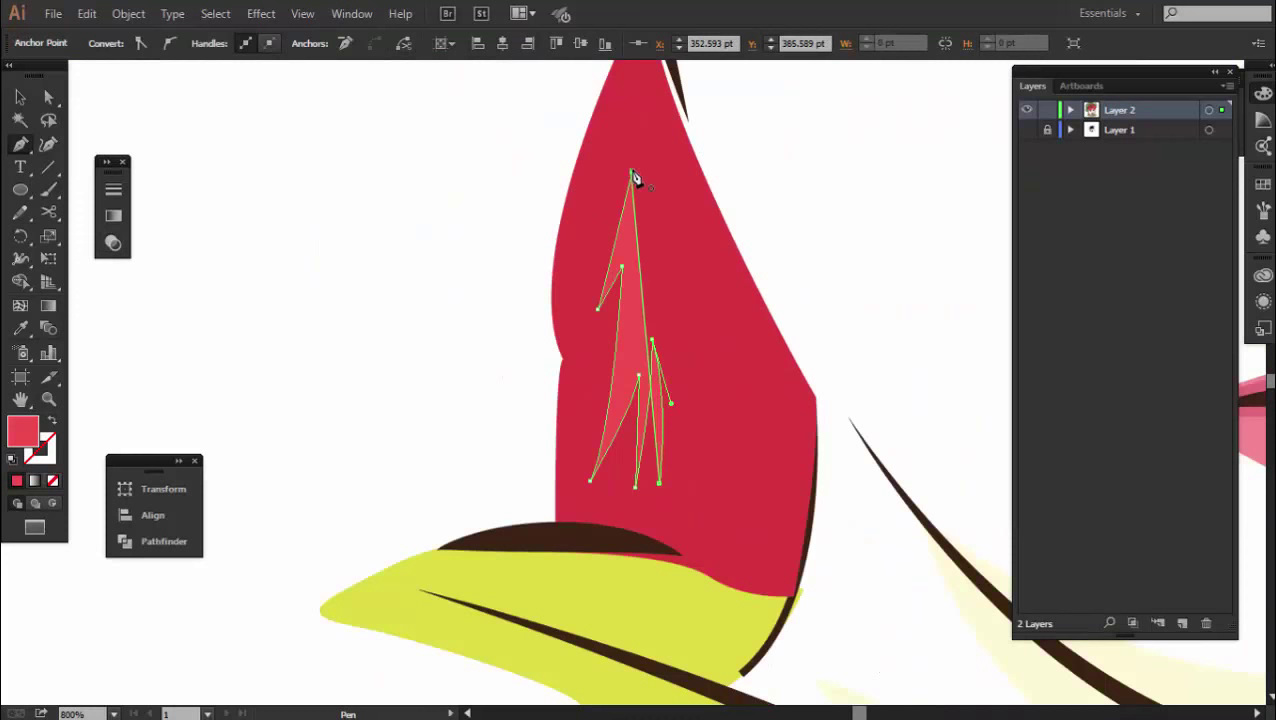
{"action": "left_click", "coordinate": [578, 107], "text": "ctrl"}
Trace a shirt-yellow shape along the collar's top edge, over the dark stroke
{"action": "scroll", "coordinate": [603, 437], "scroll_direction": "down", "scroll_amount": 2, "text": "alt"}
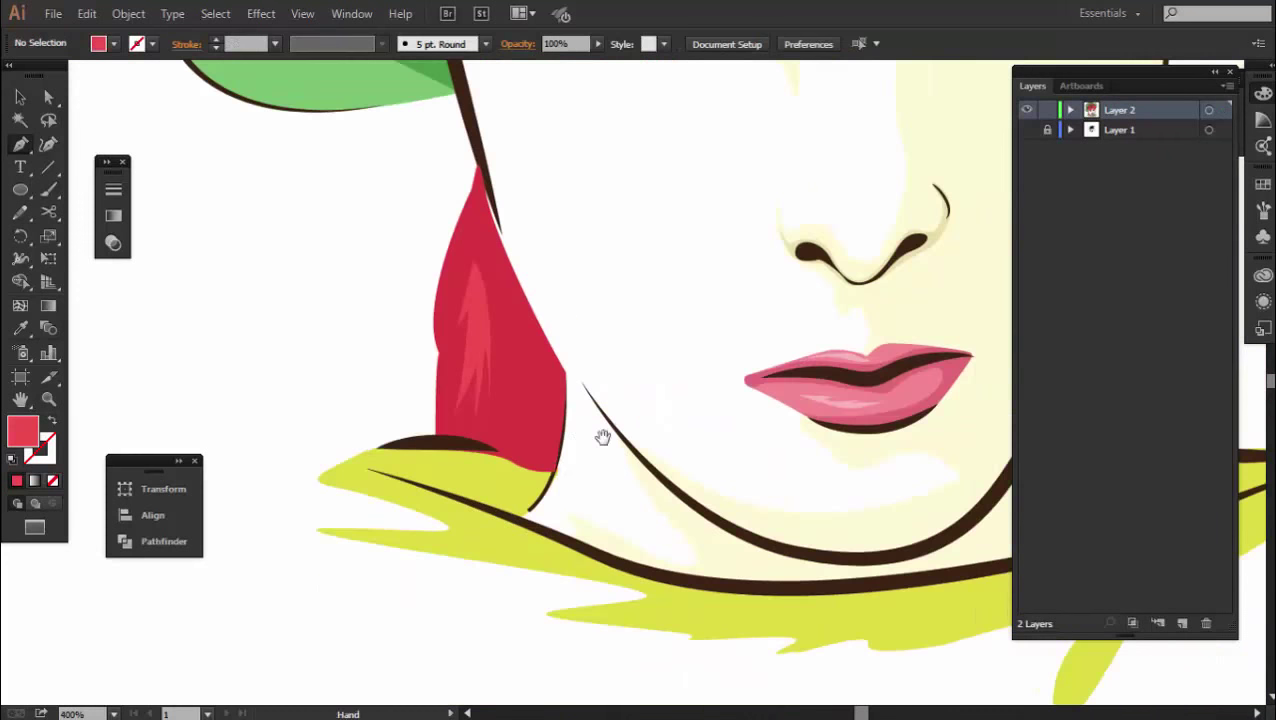
{"action": "left_click", "coordinate": [501, 483], "text": "ctrl"}
{"action": "left_click", "coordinate": [105, 304], "text": "ctrl"}
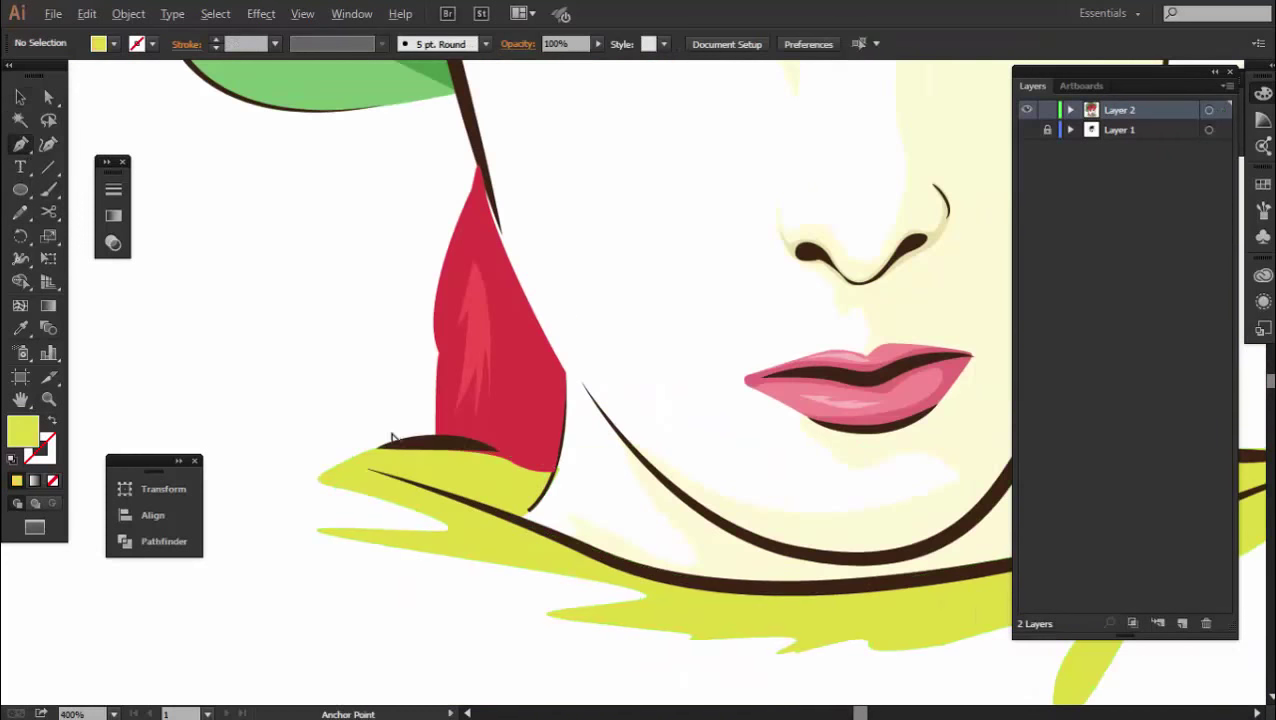
{"action": "scroll", "coordinate": [393, 437], "scroll_direction": "up", "scroll_amount": 2}
{"action": "left_click", "coordinate": [468, 413]}
{"action": "left_click", "coordinate": [603, 418]}
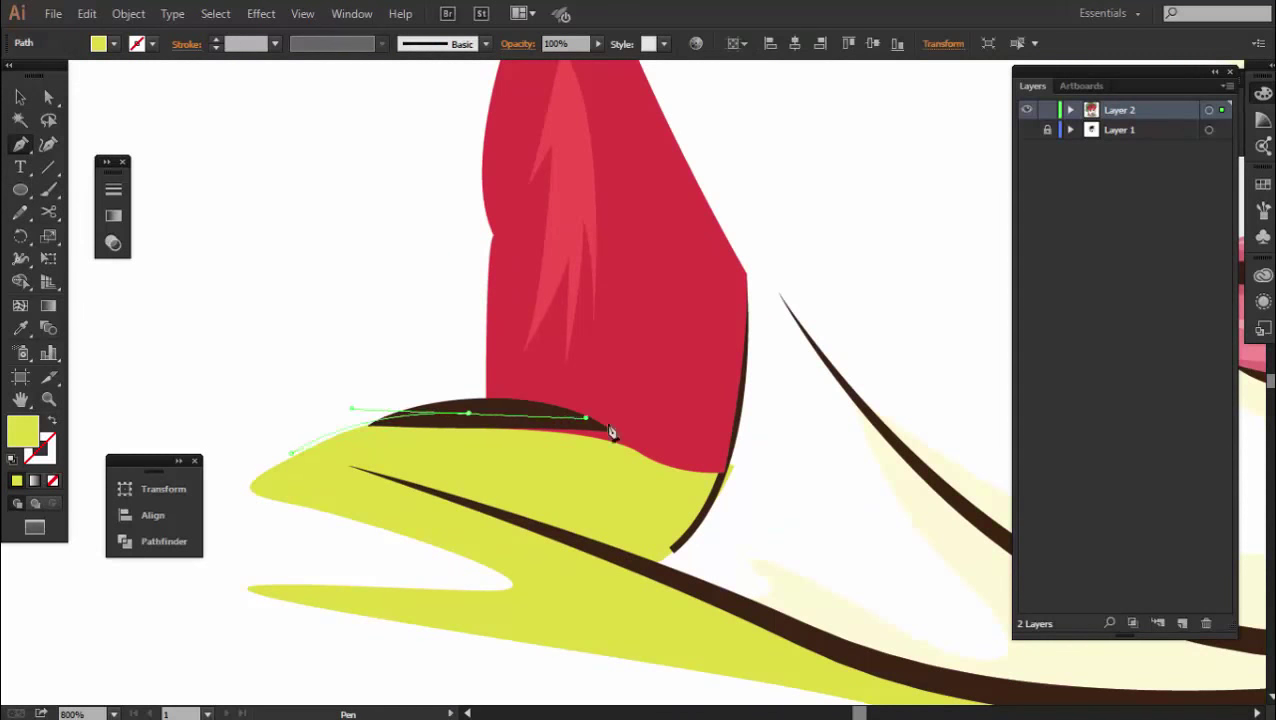
{"action": "left_click", "coordinate": [640, 441]}
{"action": "left_click", "coordinate": [678, 466]}
{"action": "left_click", "coordinate": [726, 472]}
{"action": "left_click", "coordinate": [432, 496]}
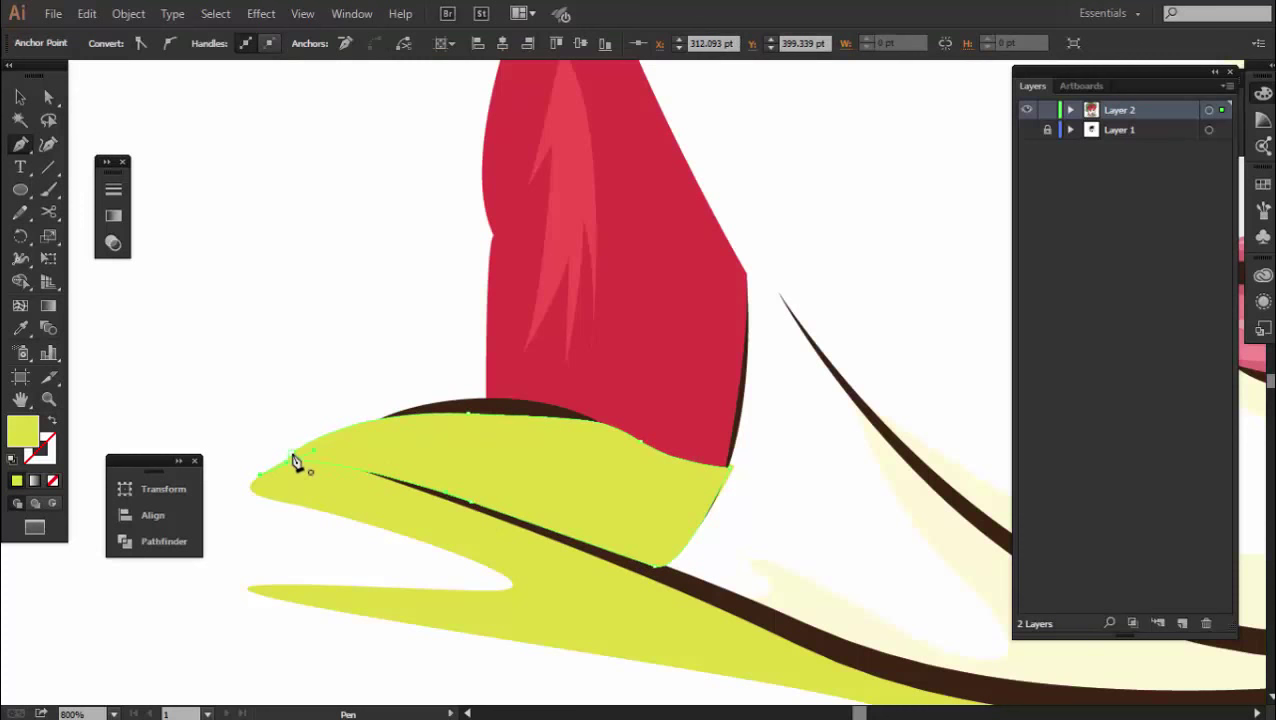
Recolor that shape darker olive and tuck it behind the dark strokes
{"action": "double_click", "coordinate": [37, 425]}
{"action": "left_click", "coordinate": [1000, 293]}
{"action": "left_click", "coordinate": [1245, 245]}
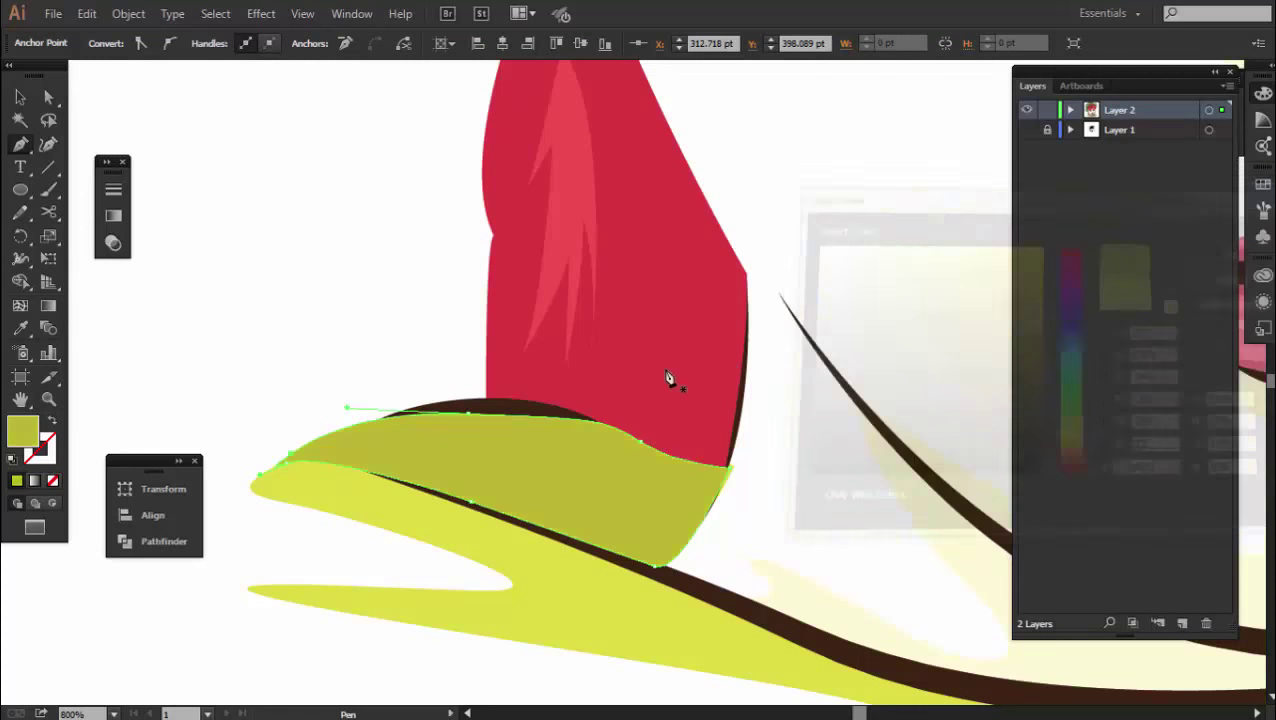
{"action": "key", "text": "ctrl+bracketleft"}
{"action": "key", "text": "ctrl+bracketleft"}
{"action": "key", "text": "ctrl+bracketright"}
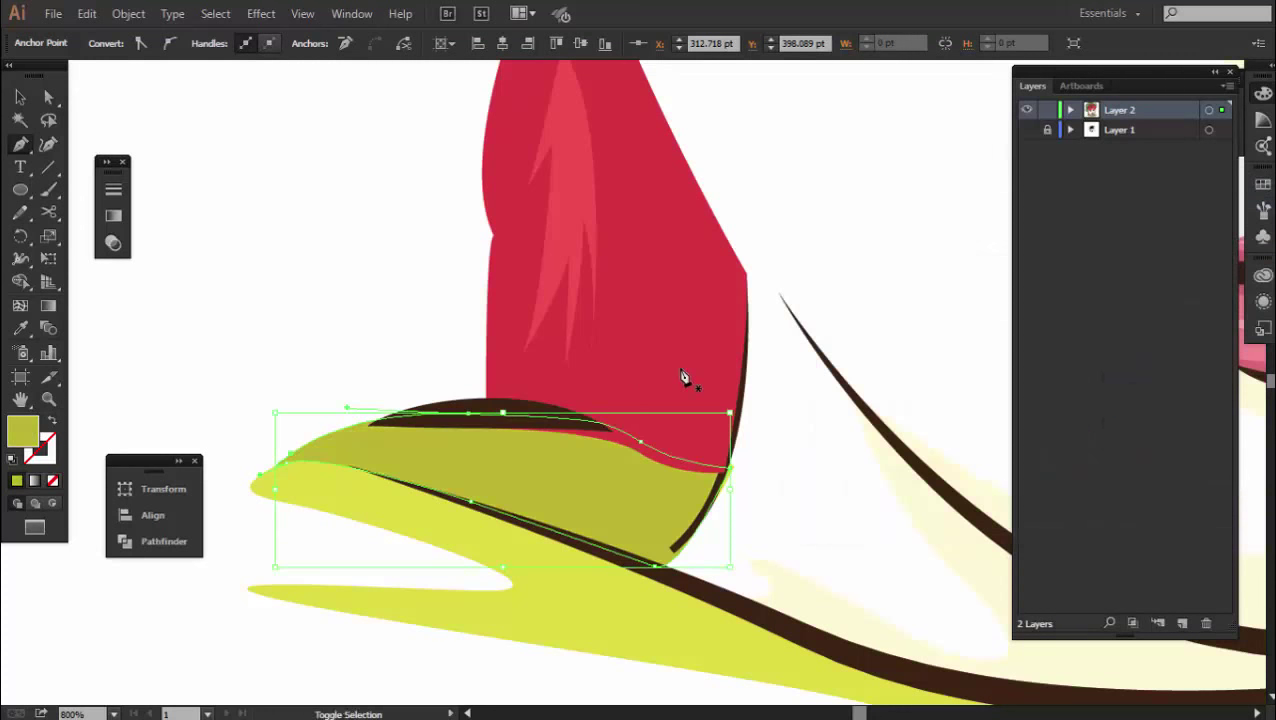
{"action": "key", "text": "ctrl+shift+a"}
{"action": "left_click", "coordinate": [645, 507]}
{"action": "key", "text": "a"}
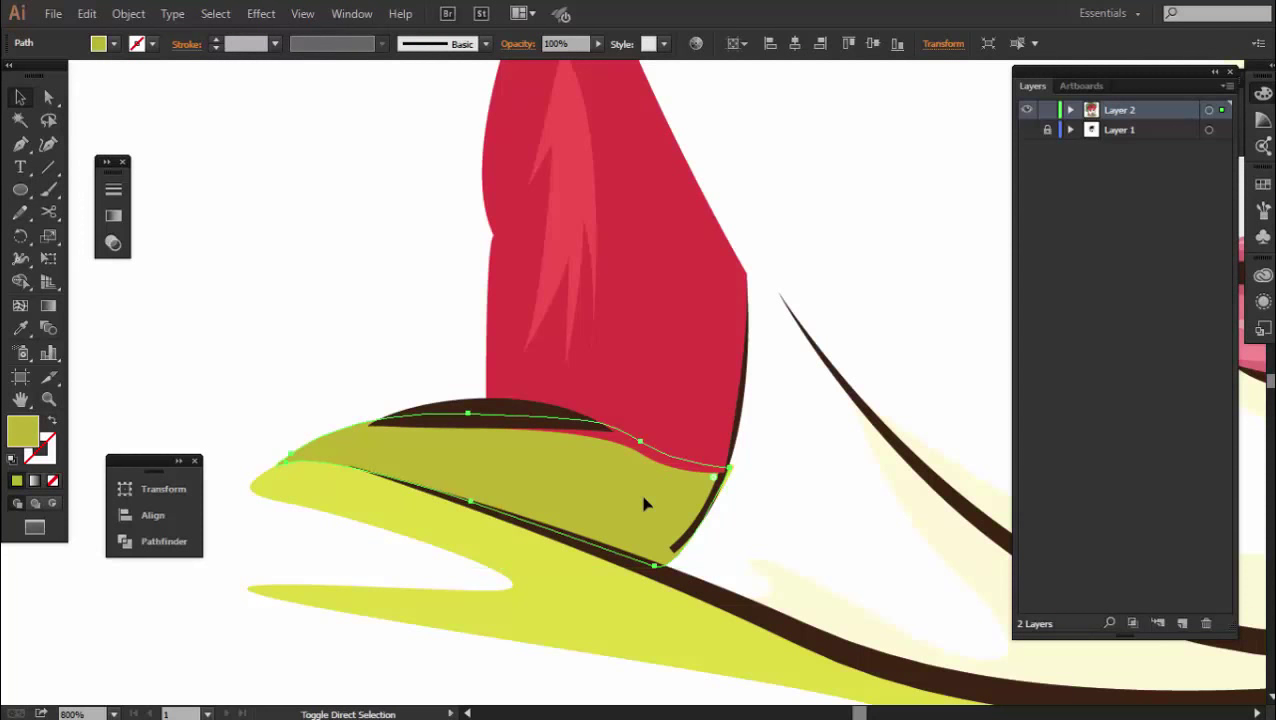
{"action": "key", "text": "ctrl+shift+a"}
{"action": "scroll", "coordinate": [570, 456], "scroll_direction": "down", "scroll_amount": 3}
{"action": "left_click_drag", "start_coordinate": [570, 456], "coordinate": [421, 397]}
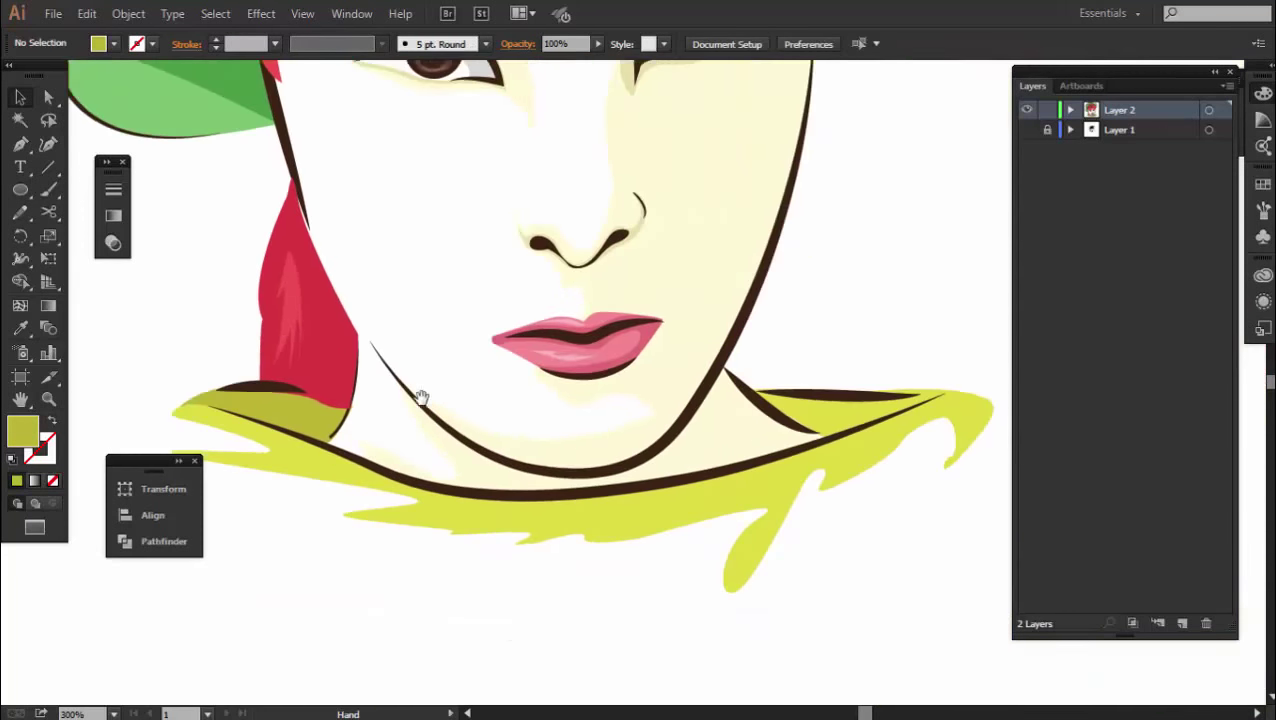
Draw a second olive shape along the right collar and lower brown stroke
{"action": "left_click", "coordinate": [20, 143]}
{"action": "scroll", "coordinate": [447, 447], "scroll_direction": "up", "scroll_amount": 3}
{"action": "scroll", "coordinate": [536, 413], "scroll_direction": "up", "scroll_amount": 3}
{"action": "left_click", "coordinate": [259, 388]}
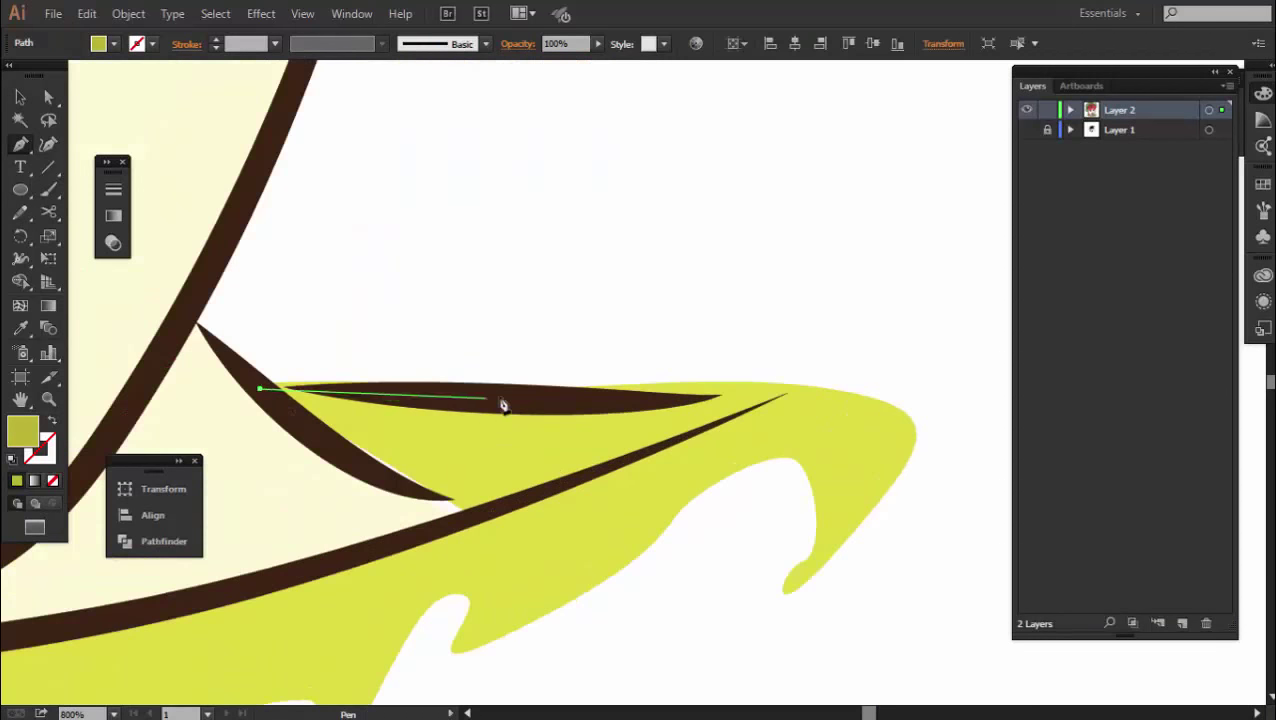
{"action": "left_click", "coordinate": [503, 405]}
{"action": "left_click", "coordinate": [766, 400]}
{"action": "left_click_drag", "start_coordinate": [440, 503], "coordinate": [293, 433]}
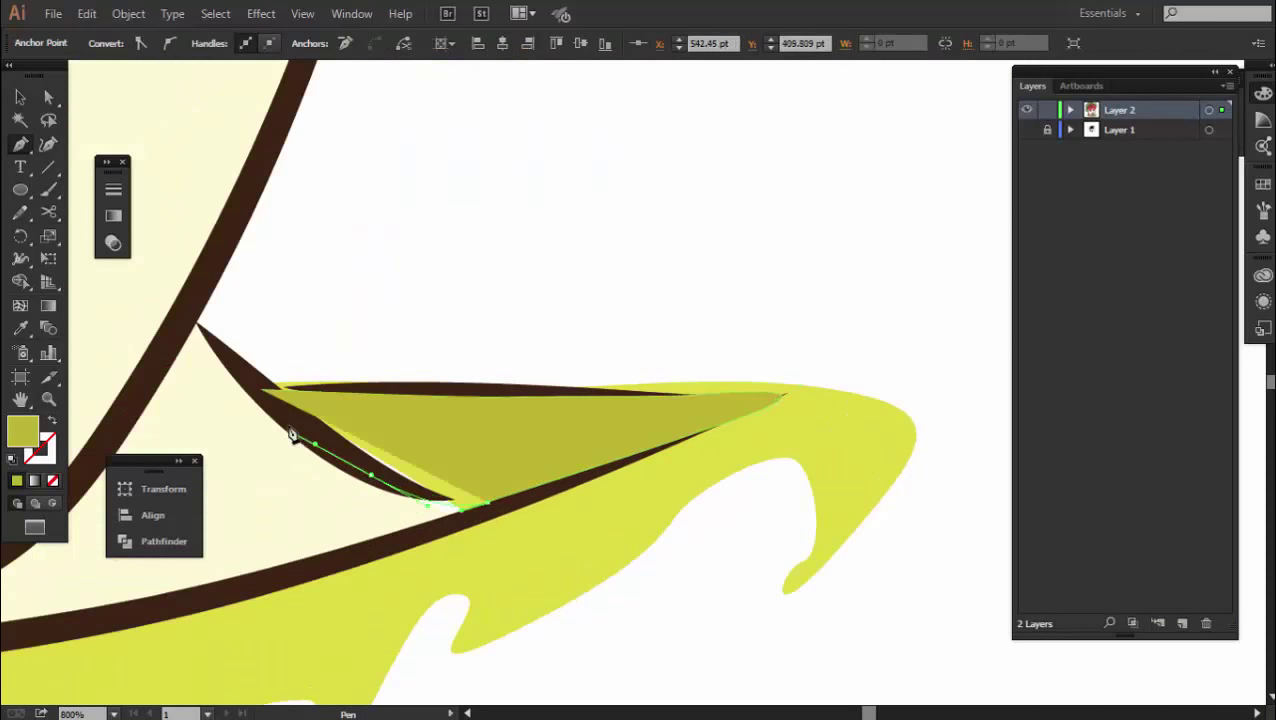
{"action": "left_click", "coordinate": [259, 388]}
{"action": "key", "text": "ctrl+shift+a"}
Send the new olive shape back behind the brown outlines
{"action": "key", "text": "v"}
{"action": "left_click", "coordinate": [441, 428]}
{"action": "key", "text": "ctrl+bracketleft"}
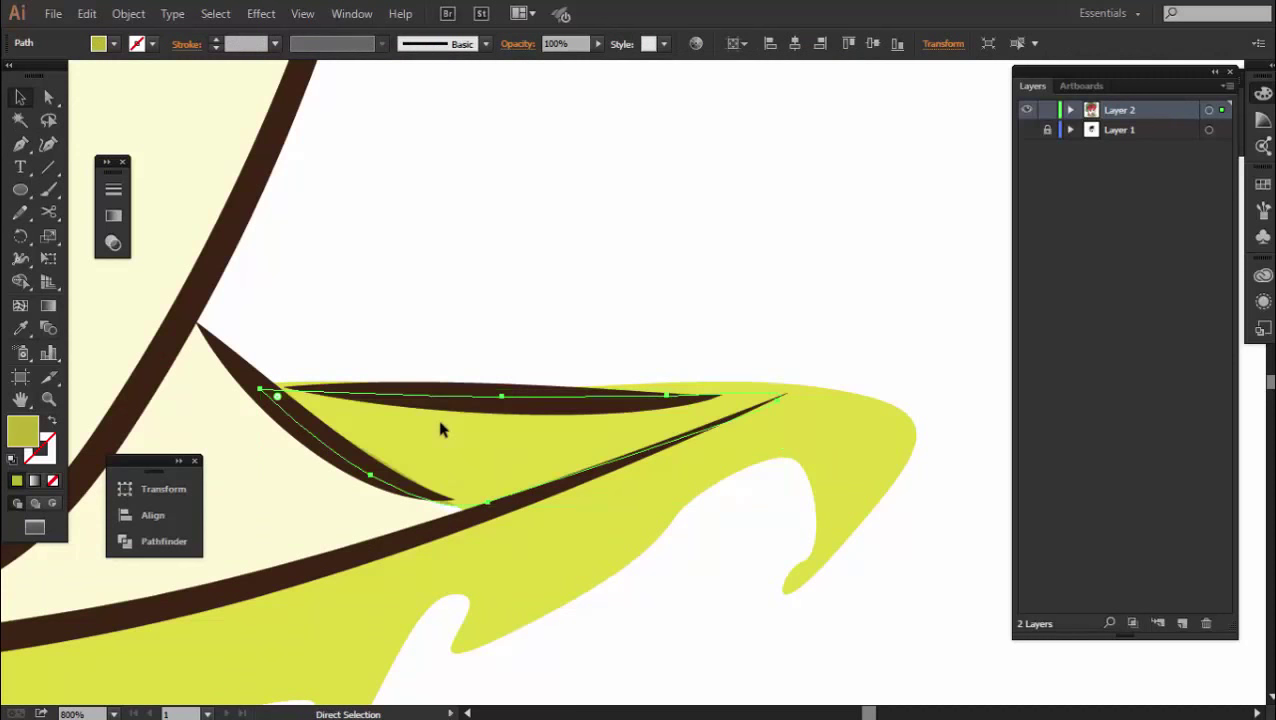
{"action": "key", "text": "ctrl+bracketleft"}
{"action": "key", "text": "ctrl+shift+a"}
Draw a curved cream shadow shape beneath the lower lip
{"action": "scroll", "coordinate": [679, 412], "scroll_direction": "down", "scroll_amount": 10}
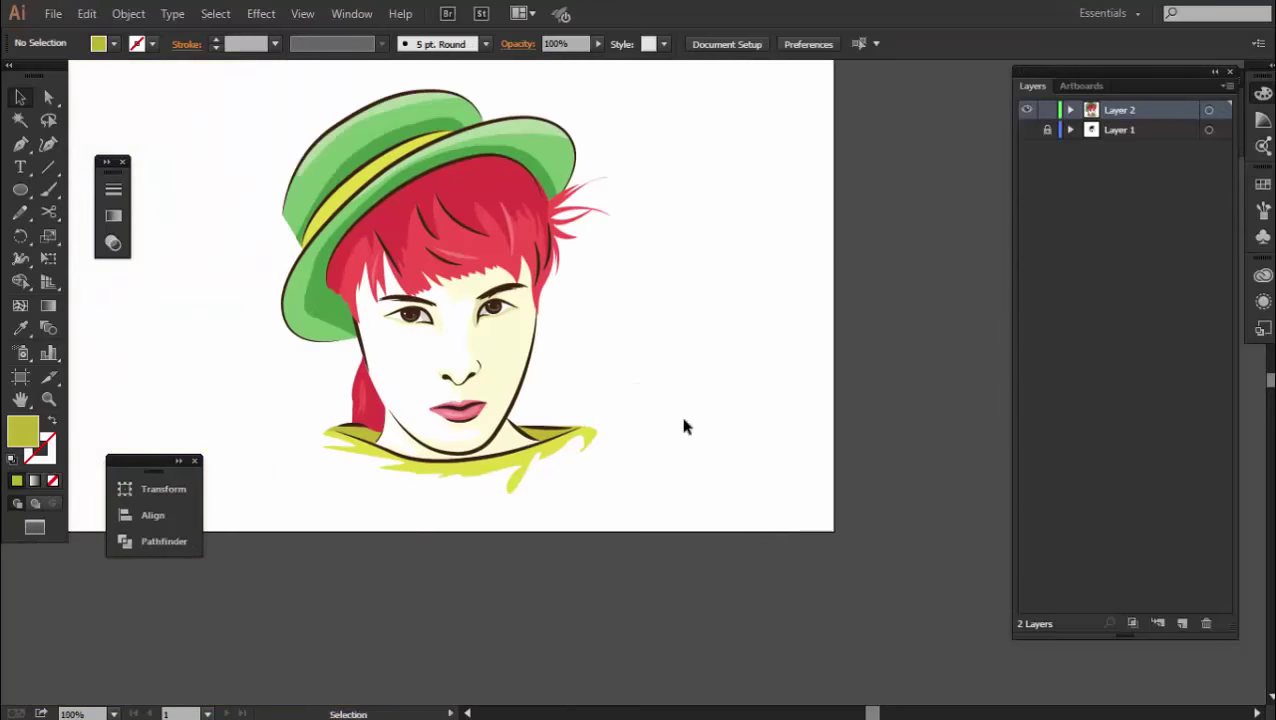
{"action": "scroll", "coordinate": [686, 360], "scroll_direction": "up", "scroll_amount": 3}
{"action": "scroll", "coordinate": [700, 370], "scroll_direction": "up", "scroll_amount": 2}
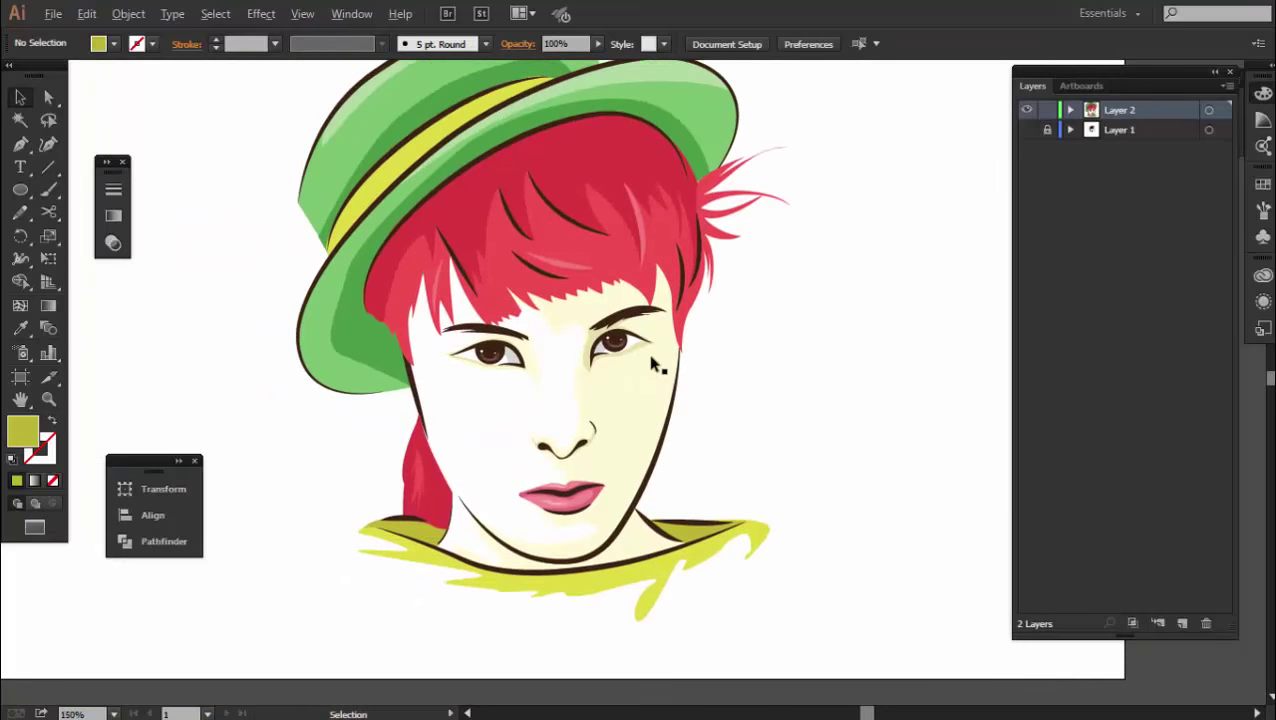
{"action": "scroll", "coordinate": [635, 345], "scroll_direction": "up", "scroll_amount": 3}
{"action": "left_click", "coordinate": [630, 340]}
{"action": "left_click", "coordinate": [230, 355]}
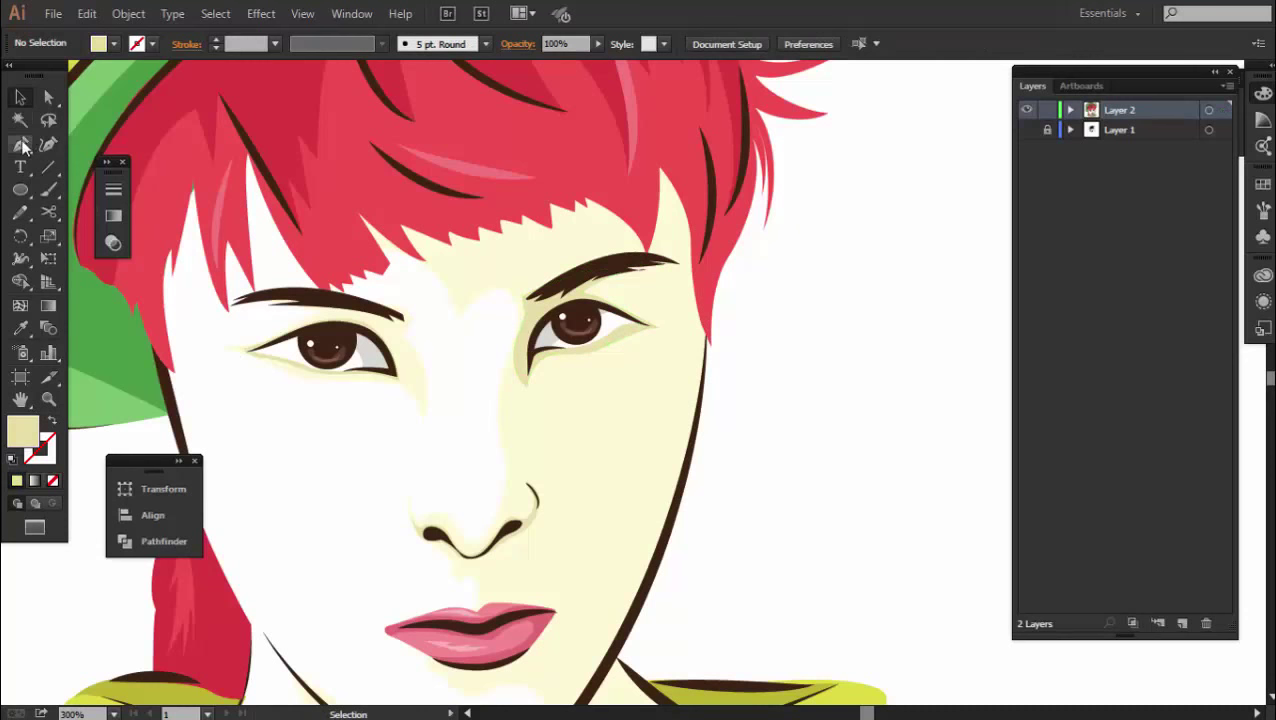
{"action": "left_click", "coordinate": [22, 145]}
{"action": "scroll", "coordinate": [544, 313], "scroll_direction": "down", "scroll_amount": 2}
{"action": "scroll", "coordinate": [478, 494], "scroll_direction": "up", "scroll_amount": 2}
{"action": "left_click_drag", "start_coordinate": [420, 483], "coordinate": [570, 524]}
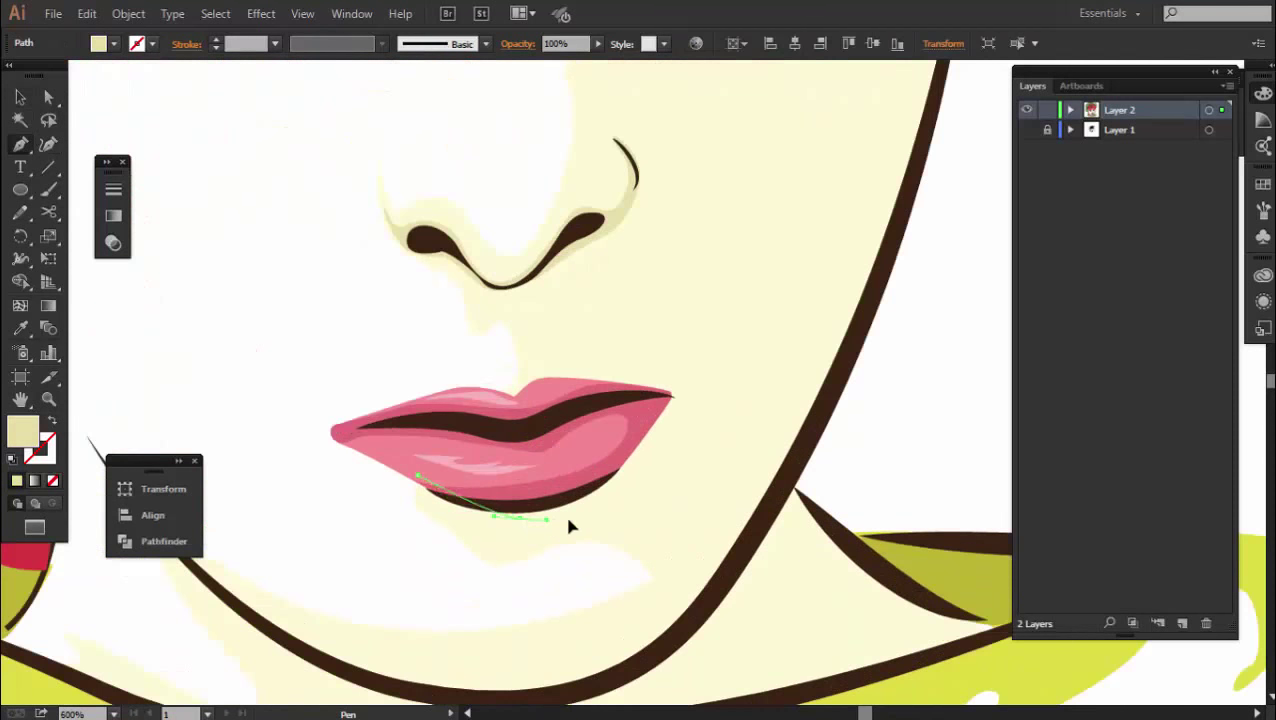
{"action": "left_click_drag", "start_coordinate": [665, 395], "coordinate": [669, 379]}
{"action": "left_click_drag", "start_coordinate": [550, 382], "coordinate": [512, 430]}
{"action": "left_click", "coordinate": [421, 478]}
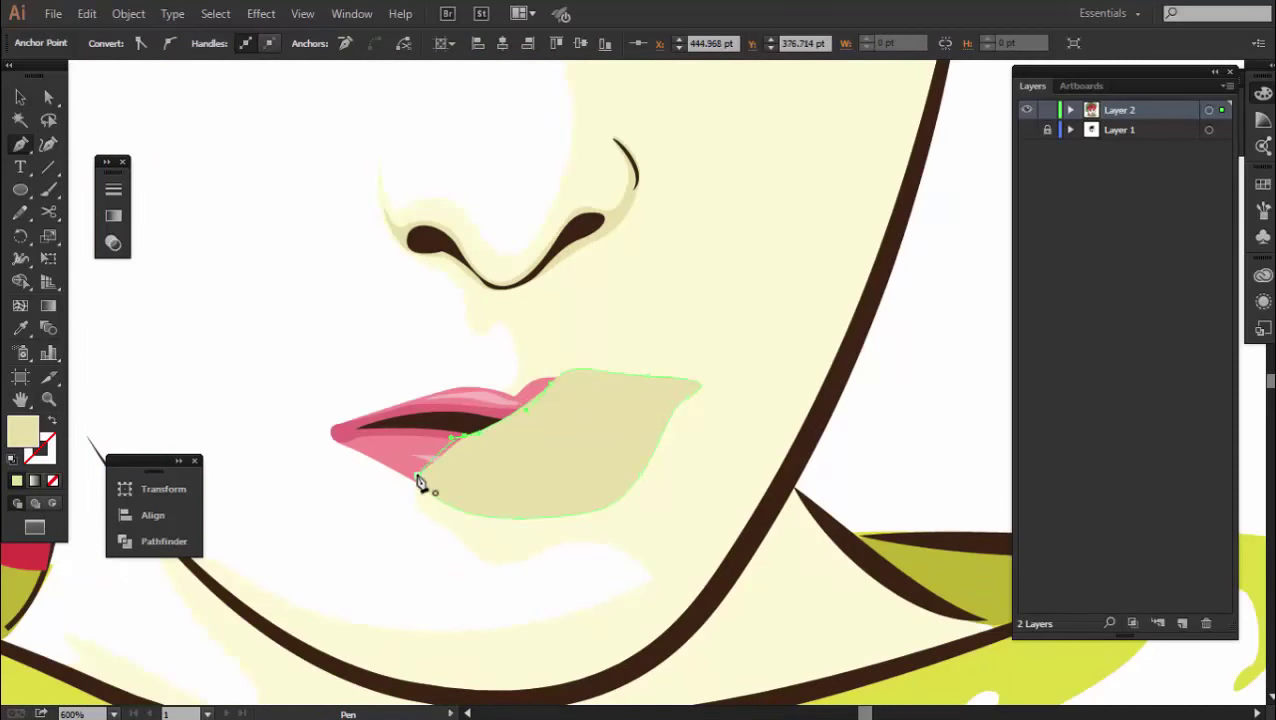
Place the lip shadow behind the pink lips in the stacking order
{"action": "key", "text": "v"}
{"action": "left_click", "coordinate": [504, 446]}
{"action": "key", "text": "ctrl+bracketleft"}
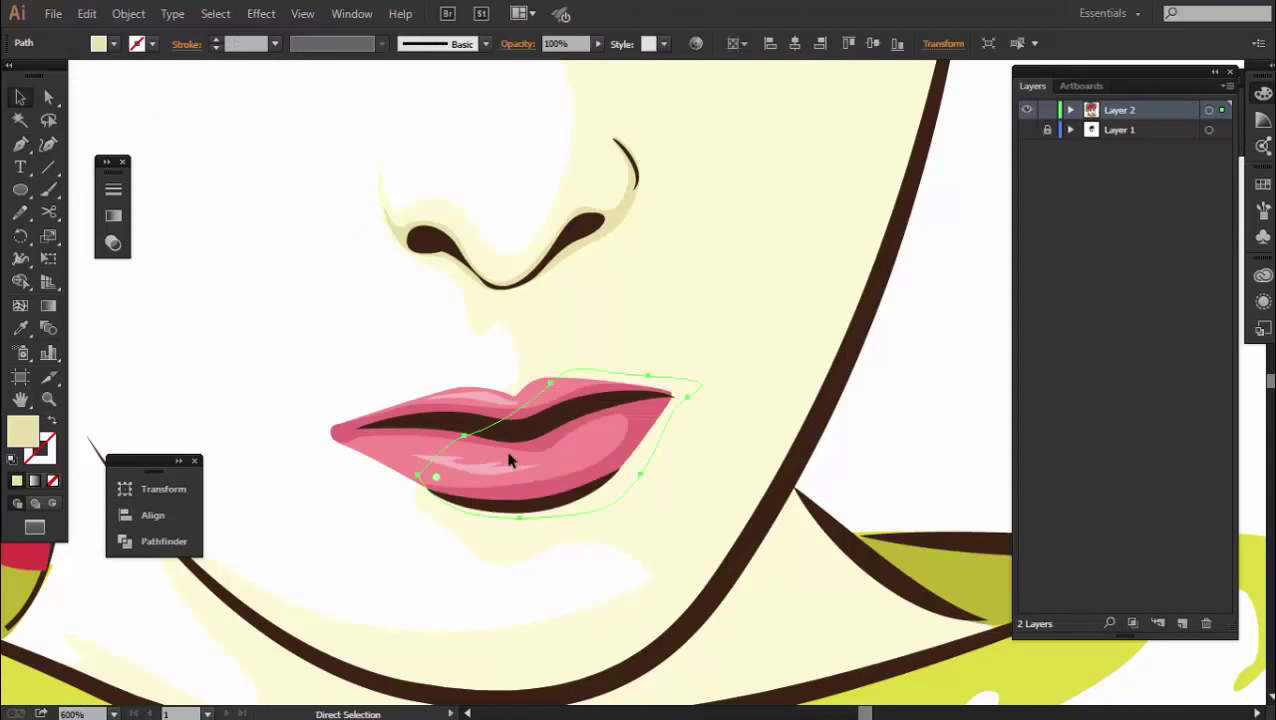
{"action": "key", "text": "ctrl+bracketright"}
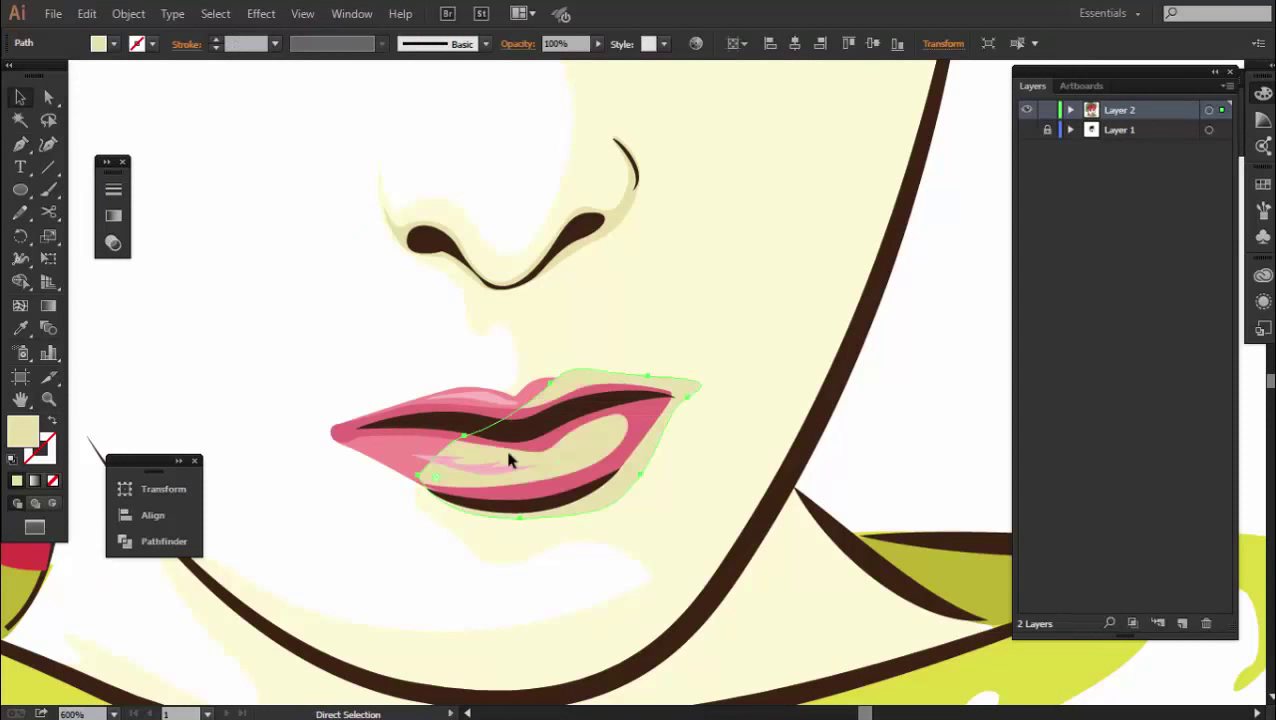
{"action": "key", "text": "ctrl+bracketleft"}
{"action": "key", "text": "ctrl+shift+a"}
Draw a beige neck shadow from the chin line down to the collar
{"action": "key", "text": "ctrl+0"}
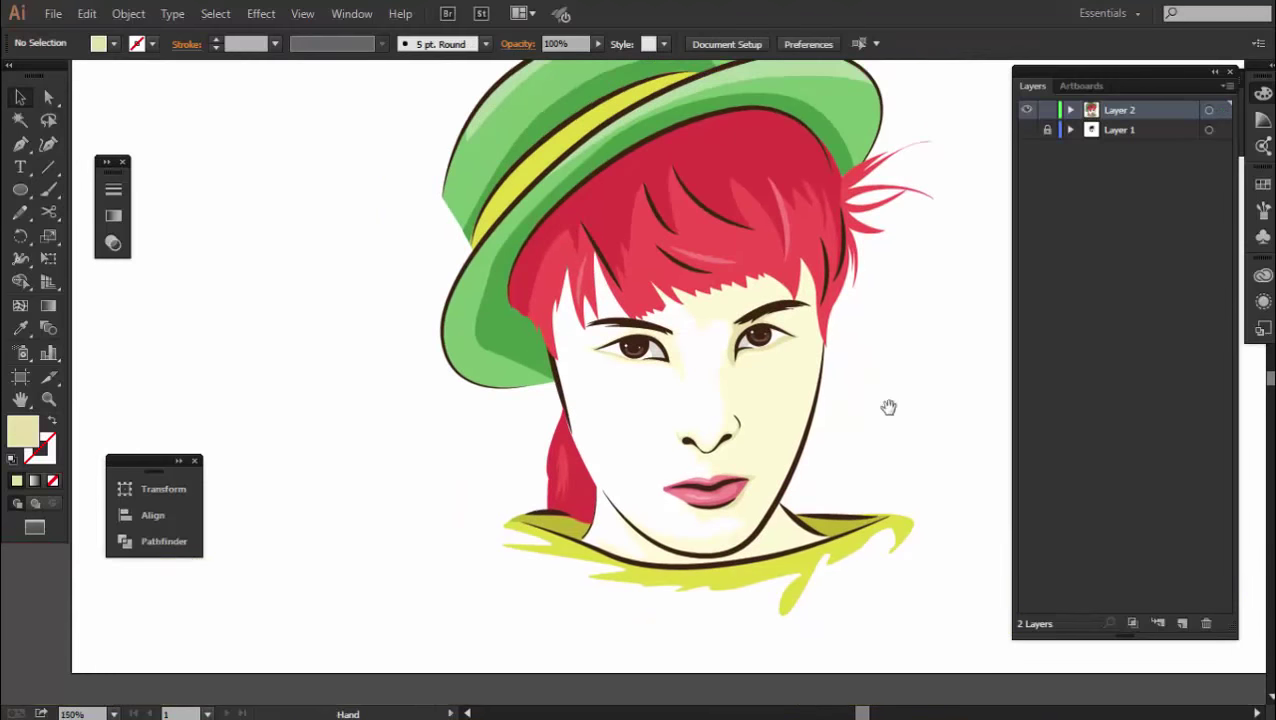
{"action": "scroll", "coordinate": [889, 407], "scroll_direction": "up", "scroll_amount": 1}
{"action": "scroll", "coordinate": [755, 541], "scroll_direction": "up", "scroll_amount": 3}
{"action": "left_click_drag", "start_coordinate": [541, 428], "coordinate": [516, 358]}
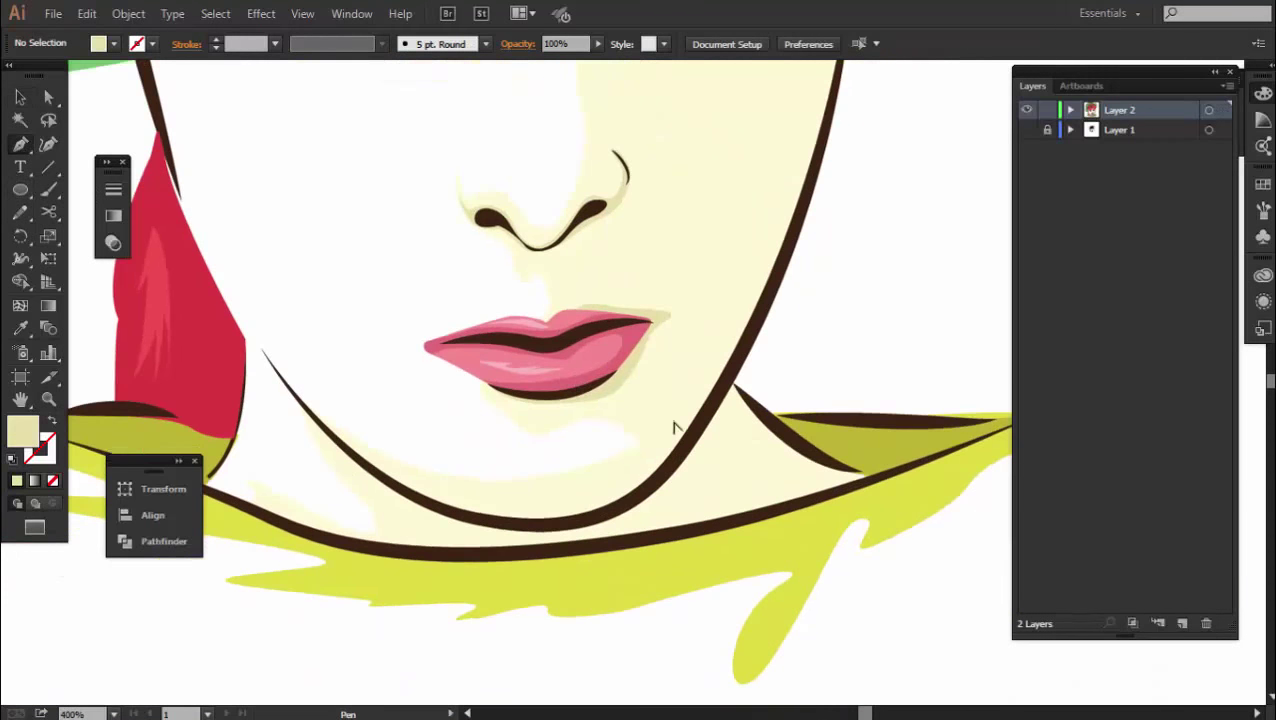
{"action": "left_click", "coordinate": [713, 393]}
{"action": "left_click_drag", "start_coordinate": [497, 530], "coordinate": [521, 553]}
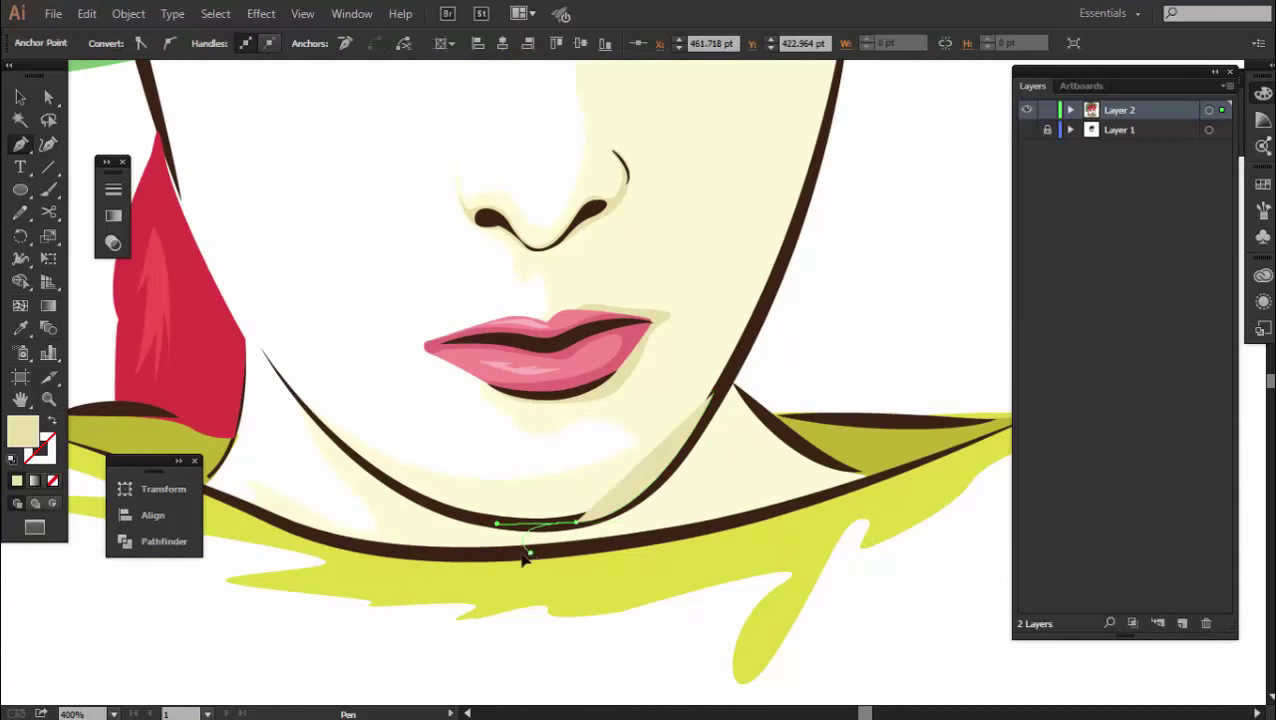
{"action": "left_click", "coordinate": [530, 552]}
{"action": "left_click", "coordinate": [815, 500]}
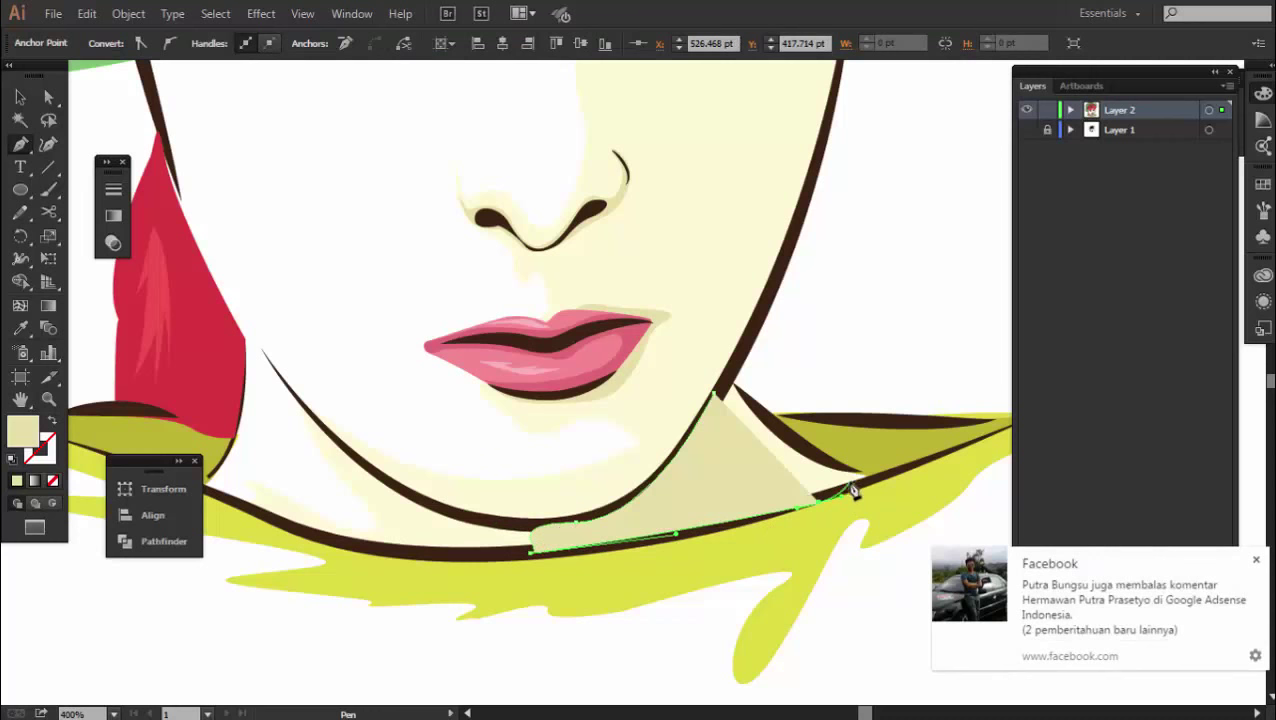
{"action": "left_click", "coordinate": [879, 477]}
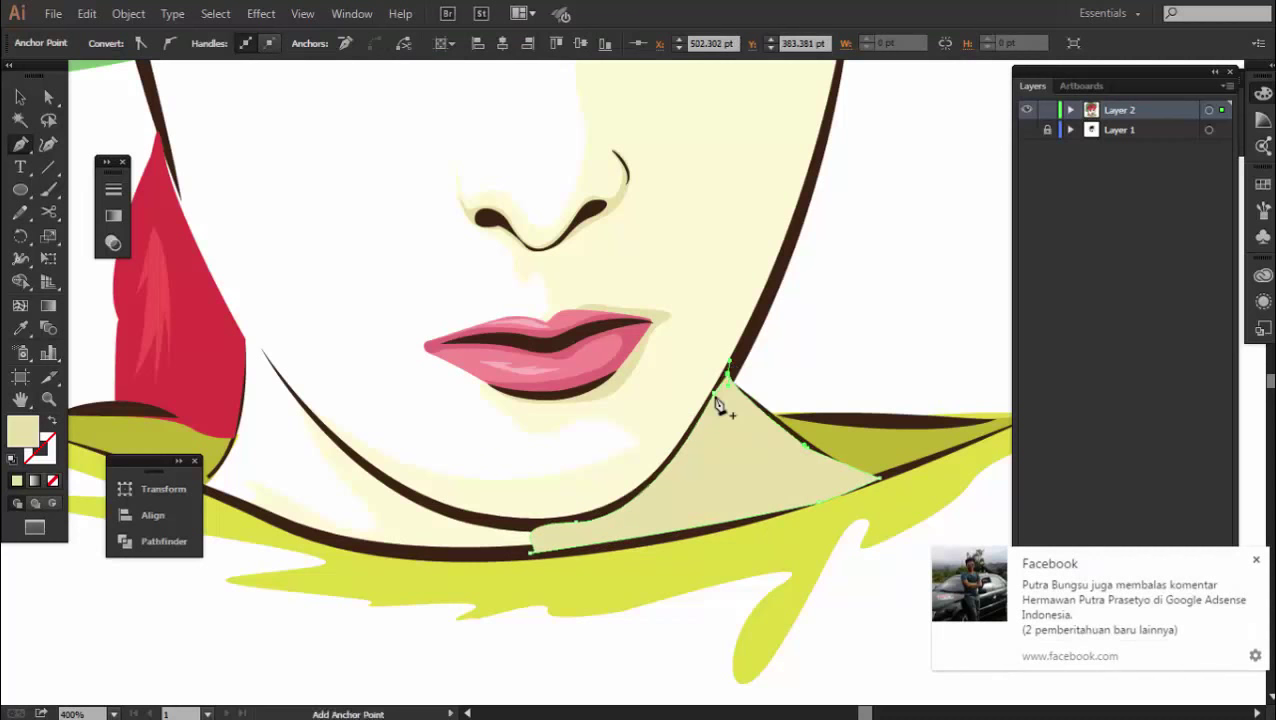
{"action": "key", "text": "ctrl+shift+a"}
Send the neck shadow to the back and fit the artboard in view
{"action": "left_click", "coordinate": [726, 432]}
{"action": "key", "text": "ctrl+shift+bracketleft"}
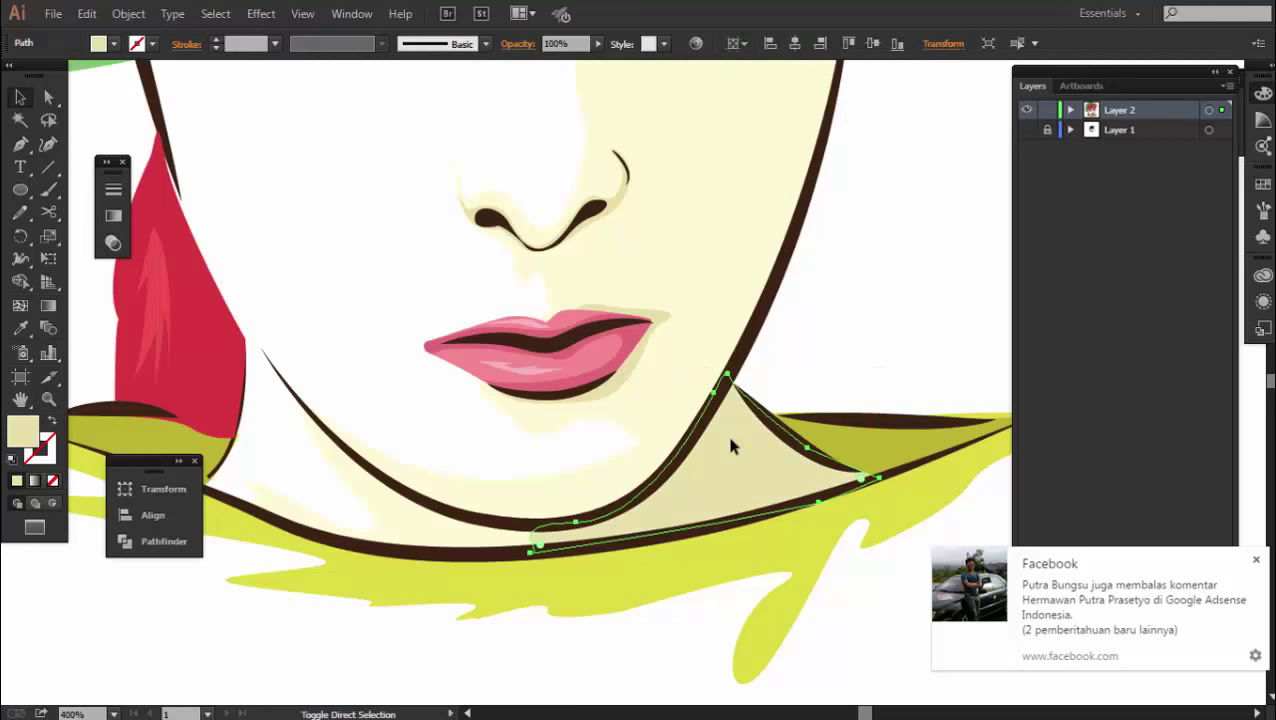
{"action": "key", "text": "ctrl+shift+a"}
{"action": "key", "text": "ctrl+0"}
Paint a grey ink splat left of the portrait from a brush library
{"action": "key", "text": "ctrl+1"}
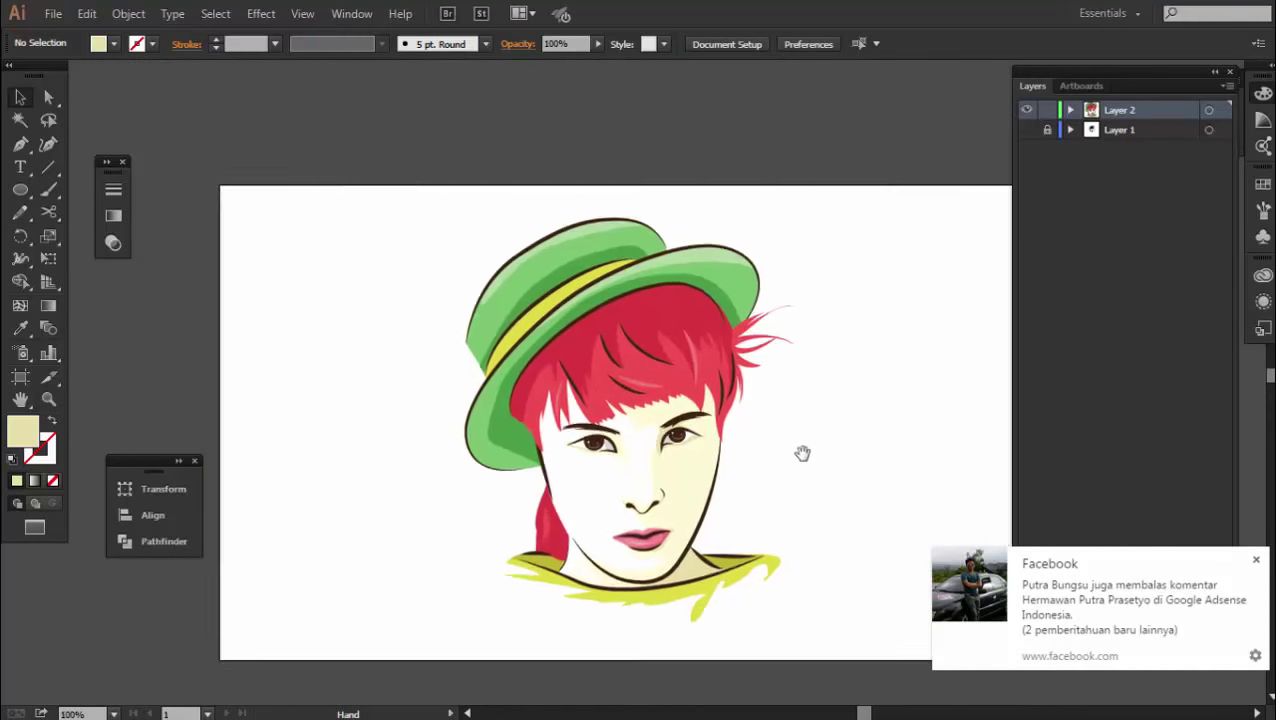
{"action": "left_click", "coordinate": [469, 46]}
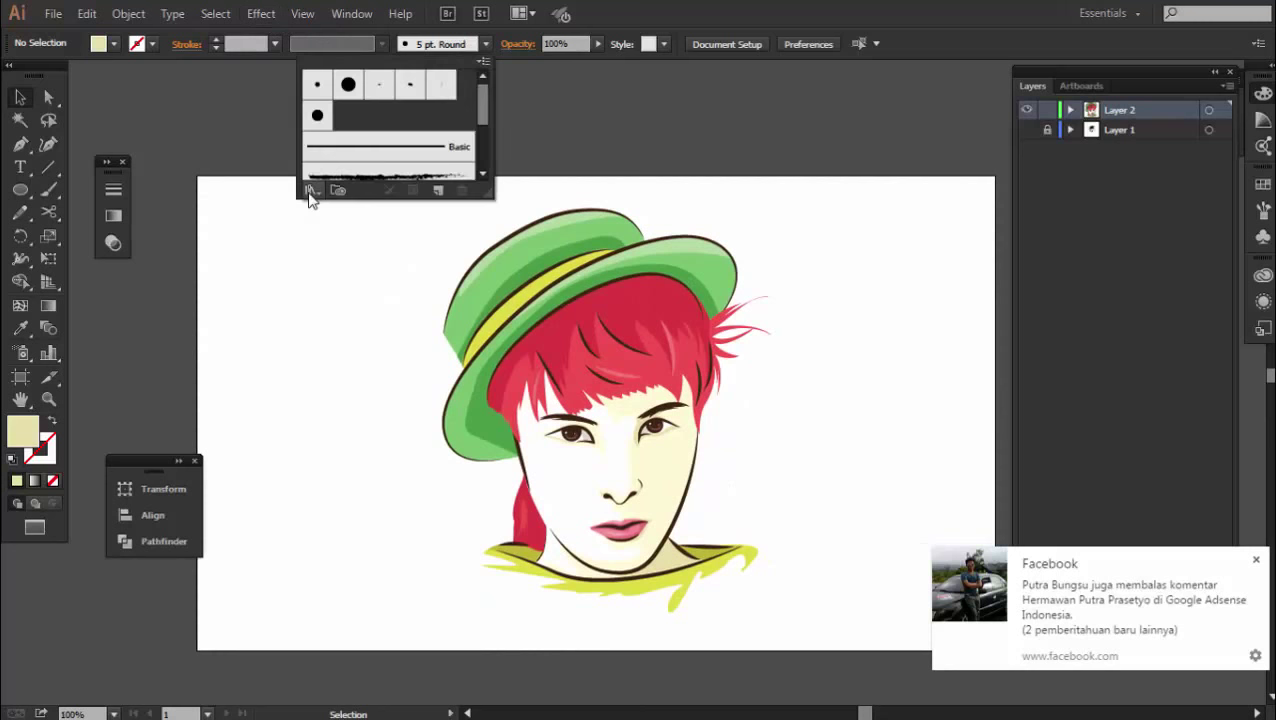
{"action": "left_click", "coordinate": [310, 190]}
{"action": "left_click", "coordinate": [548, 302]}
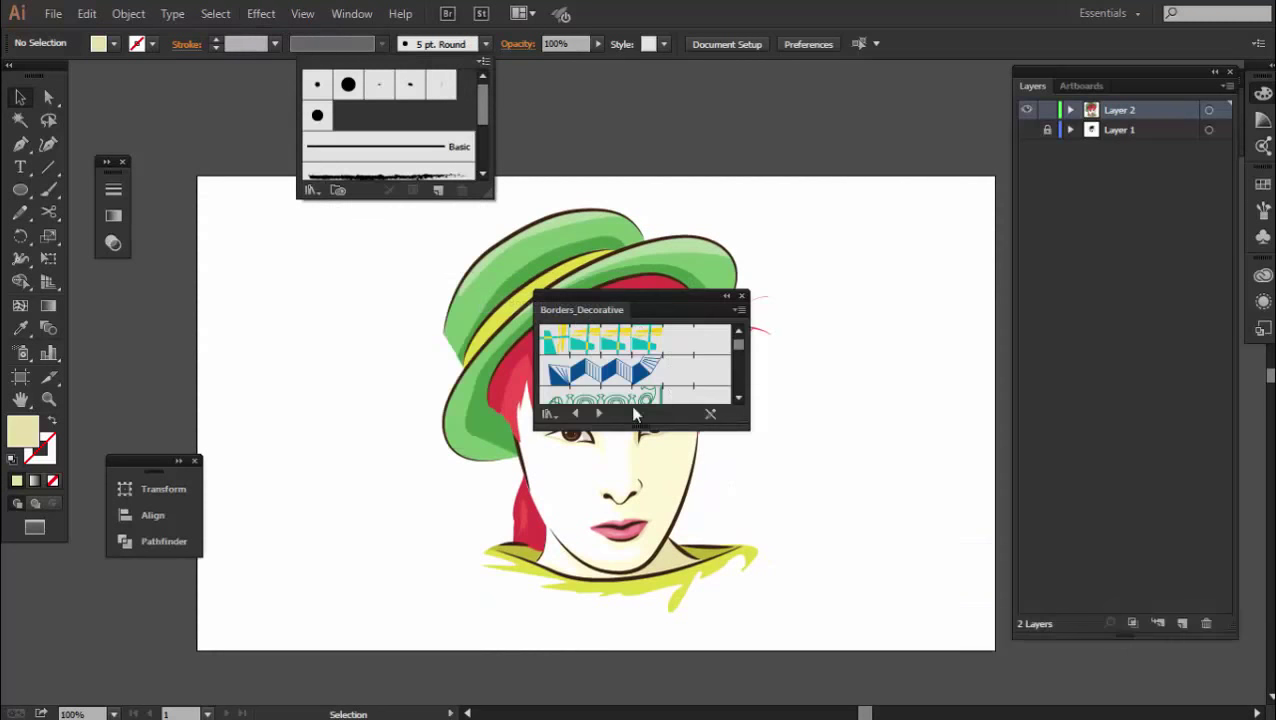
{"action": "left_click", "coordinate": [575, 413]}
{"action": "left_click_drag", "start_coordinate": [655, 300], "coordinate": [893, 310]}
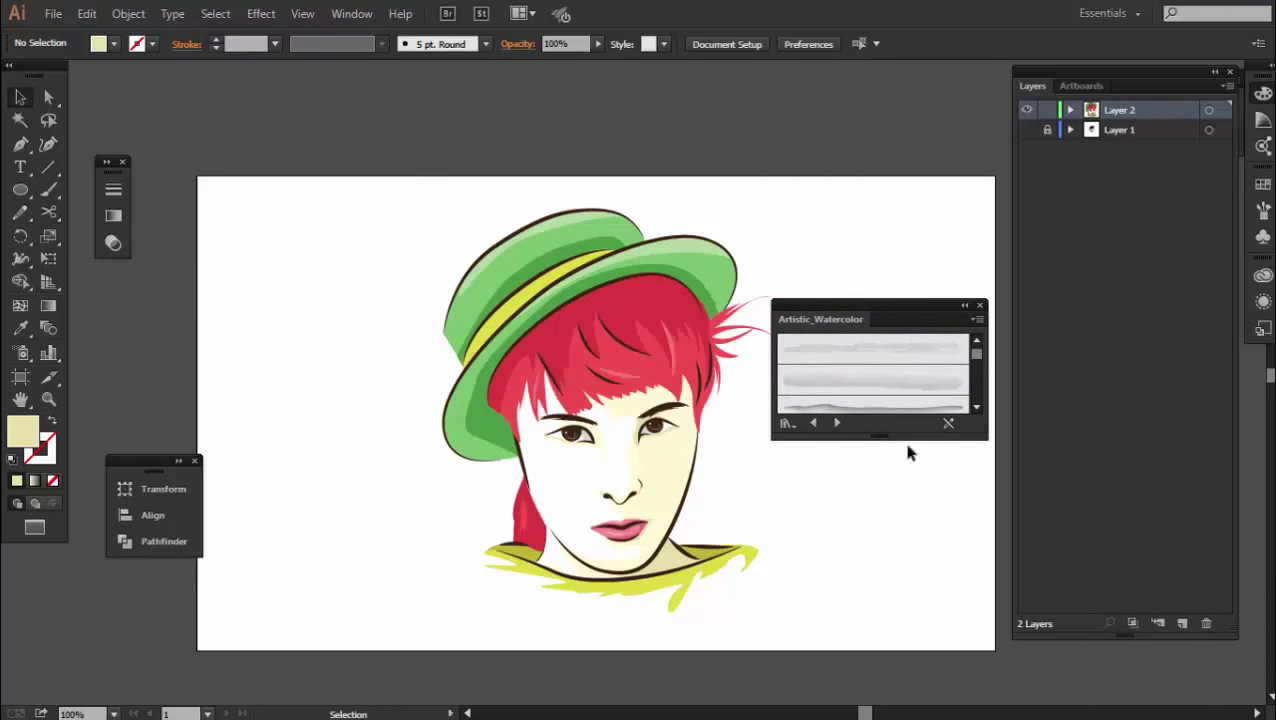
{"action": "left_click_drag", "start_coordinate": [876, 442], "coordinate": [870, 502]}
{"action": "left_click", "coordinate": [824, 492]}
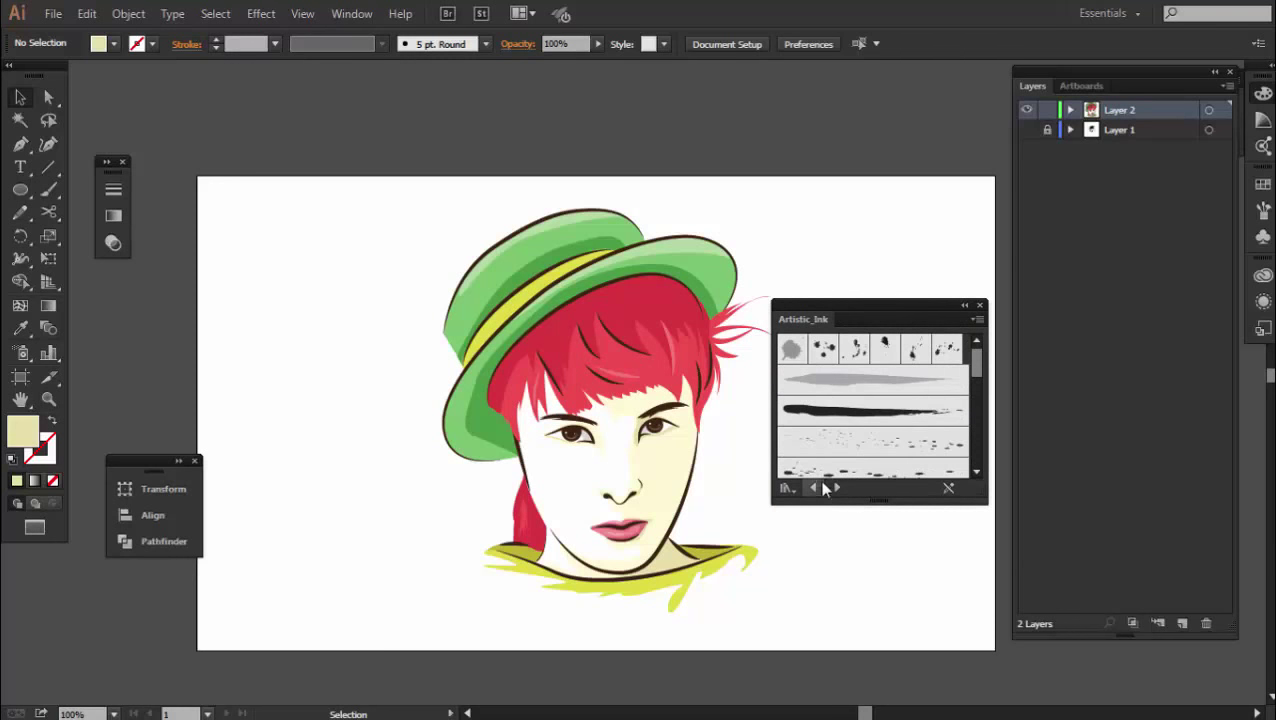
{"action": "mouse_move", "coordinate": [352, 478]}
{"action": "left_mouse_down"}
{"action": "mouse_move", "coordinate": [345, 462]}
{"action": "mouse_move", "coordinate": [419, 387]}
{"action": "left_mouse_up"}
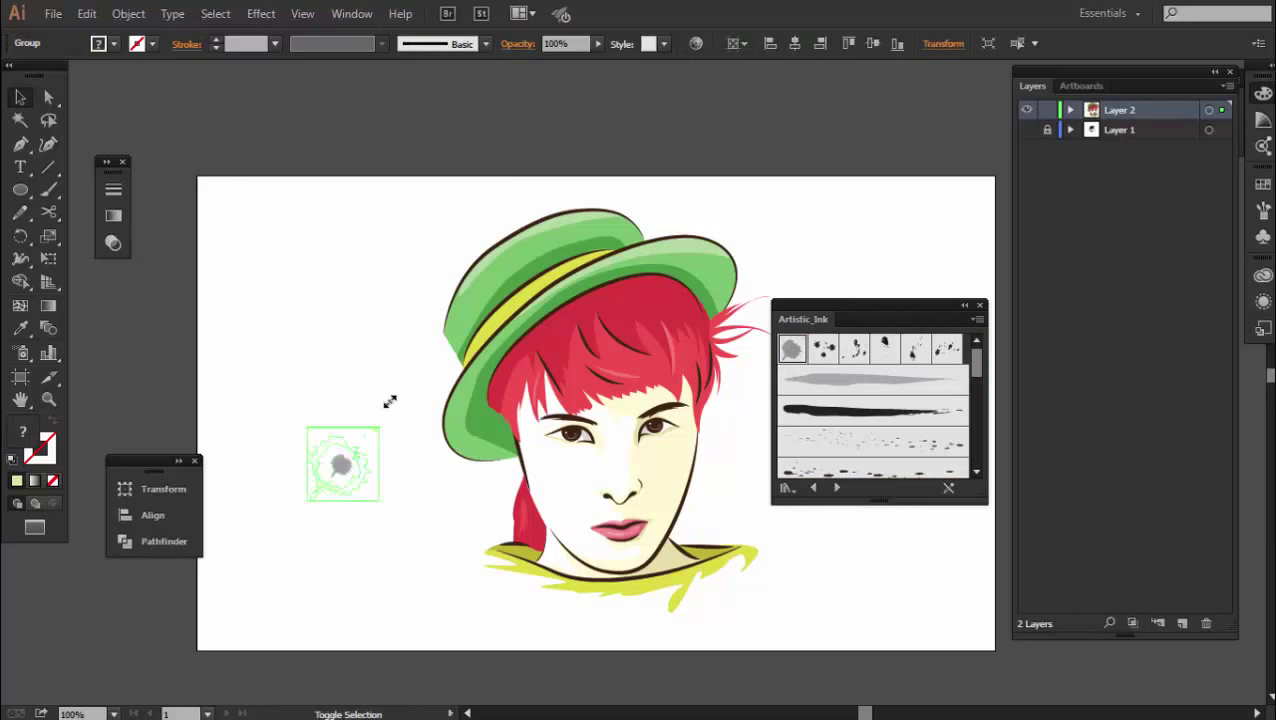
Expand the ink splat and move it up beside the portrait
{"action": "left_click", "coordinate": [129, 14]}
{"action": "left_click", "coordinate": [226, 214]}
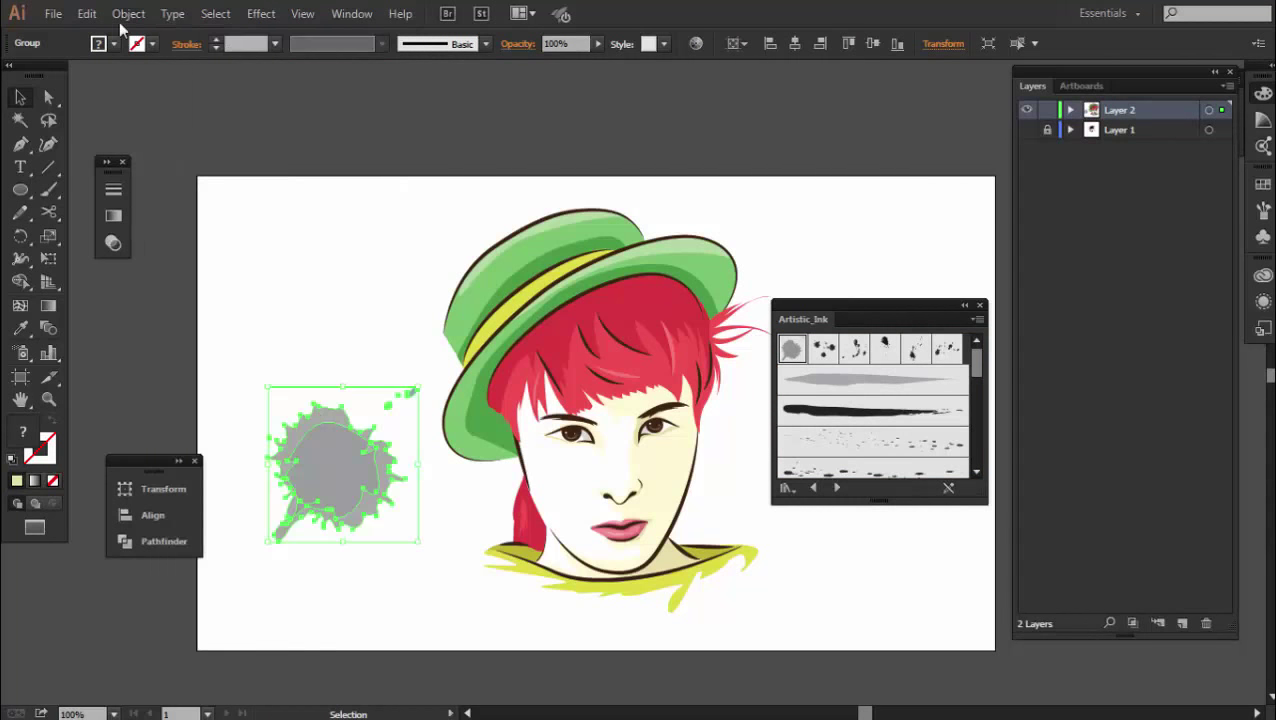
{"action": "left_click", "coordinate": [129, 14]}
{"action": "left_click", "coordinate": [205, 213]}
{"action": "left_click", "coordinate": [336, 318]}
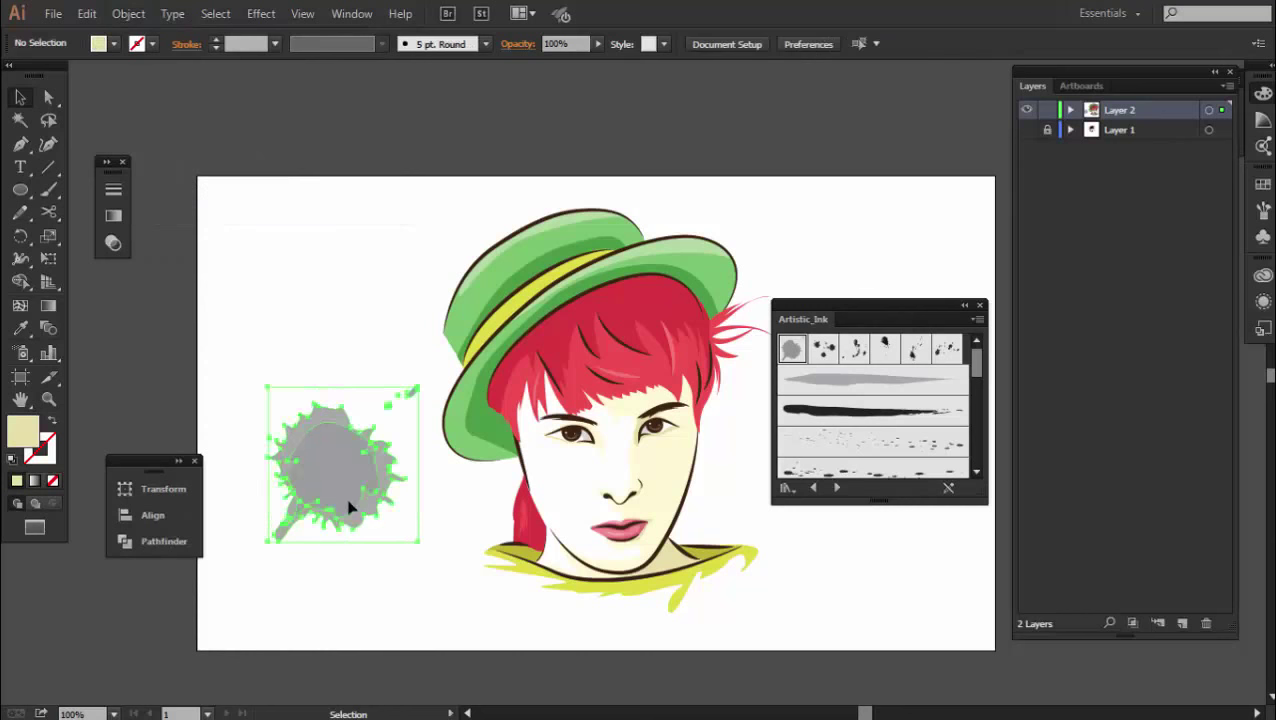
{"action": "left_click_drag", "start_coordinate": [350, 505], "coordinate": [276, 316]}
{"action": "left_click", "coordinate": [129, 14]}
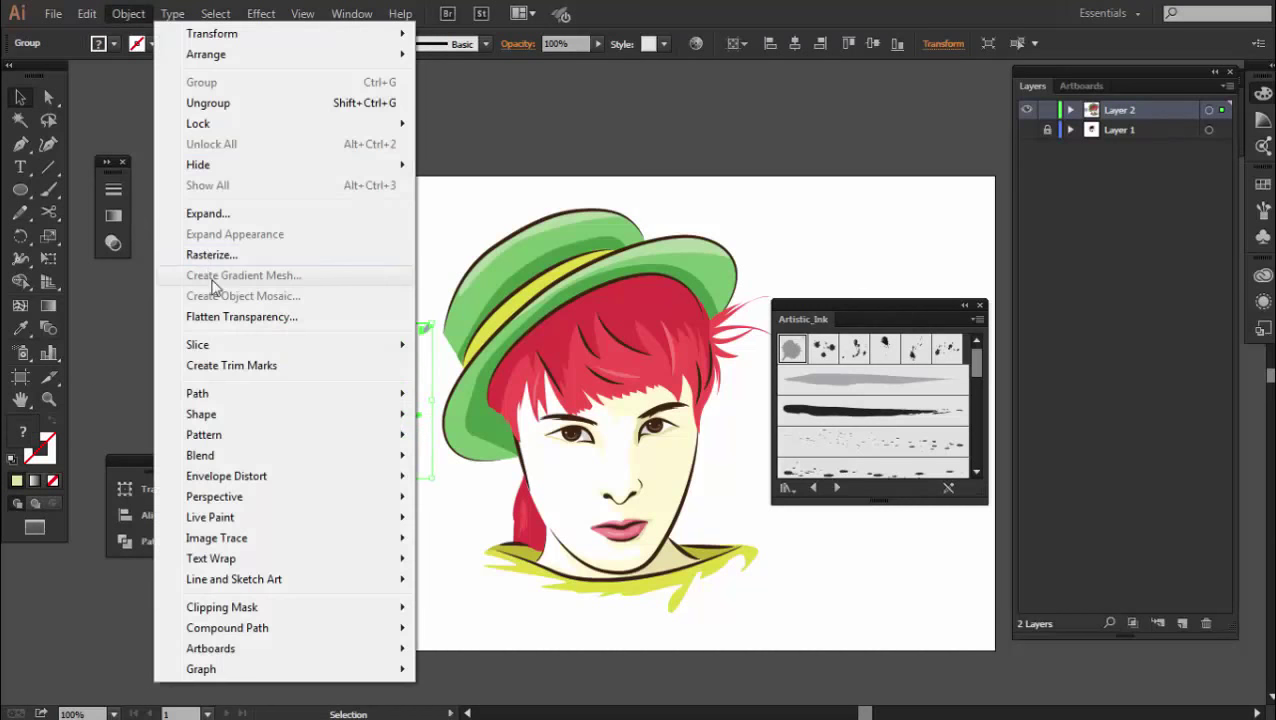
{"action": "left_click", "coordinate": [222, 214]}
Ungroup and expand the splat stroke, then fill it with the hair's red
{"action": "right_click", "coordinate": [353, 408]}
{"action": "left_click", "coordinate": [396, 512]}
{"action": "right_click", "coordinate": [333, 373]}
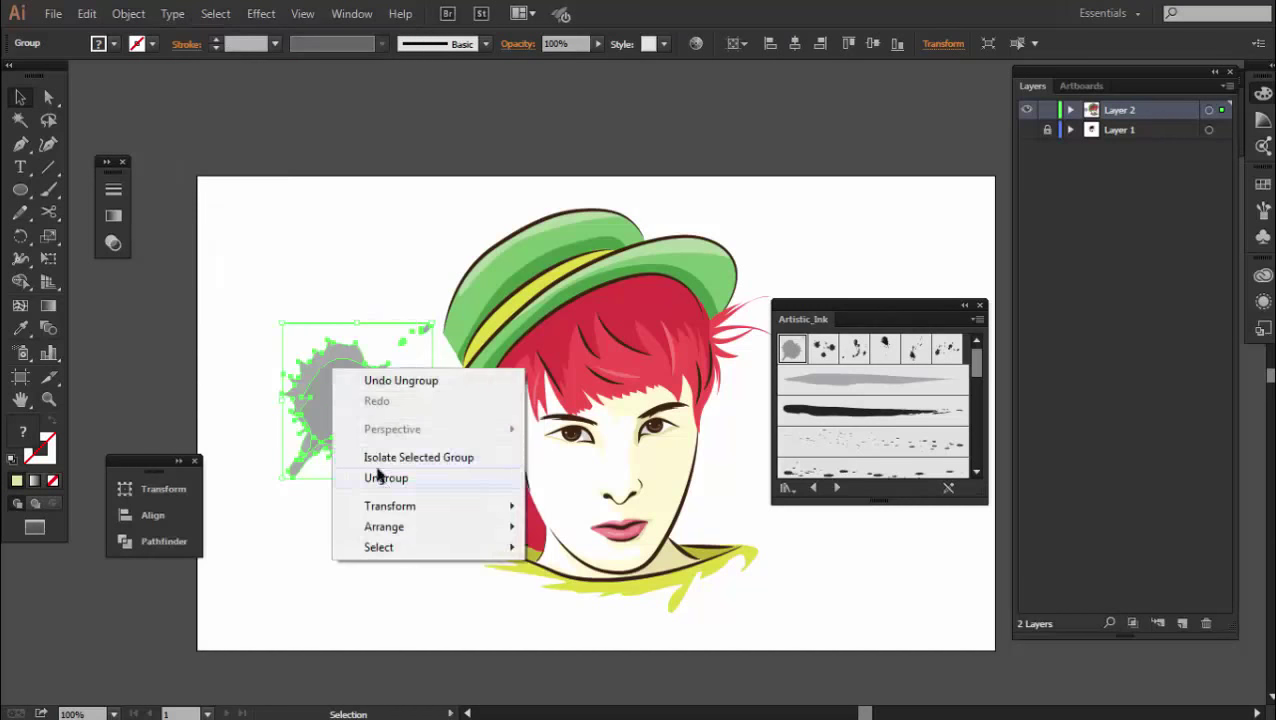
{"action": "right_click", "coordinate": [343, 405]}
{"action": "left_click", "coordinate": [256, 219]}
{"action": "left_click", "coordinate": [129, 14]}
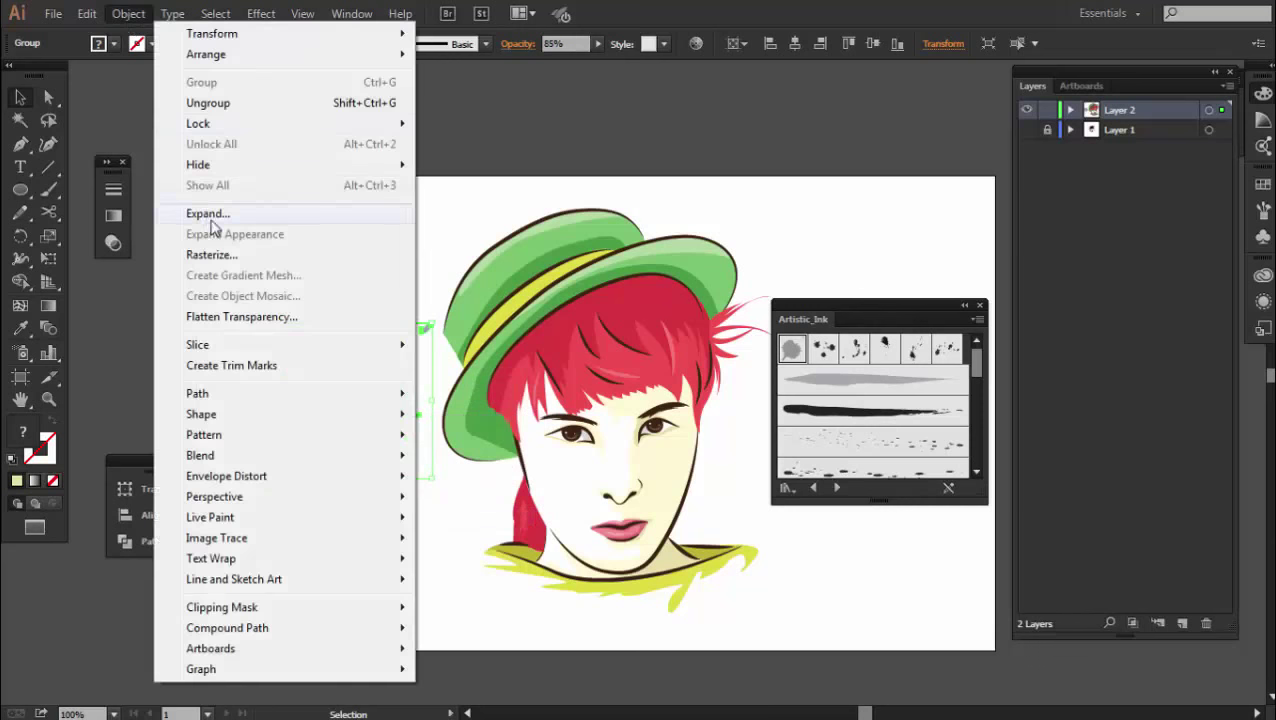
{"action": "left_click", "coordinate": [208, 213]}
{"action": "left_click", "coordinate": [345, 452]}
{"action": "left_click", "coordinate": [352, 417]}
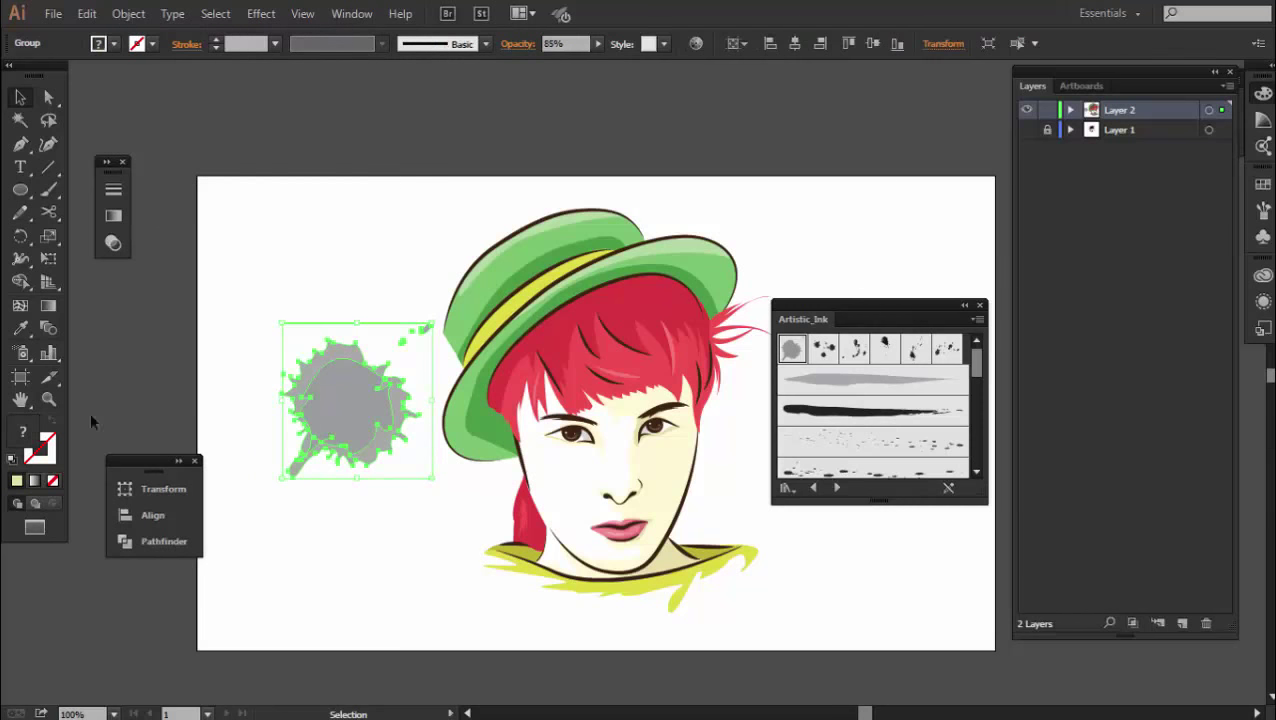
{"action": "left_click", "coordinate": [23, 333]}
{"action": "left_click", "coordinate": [577, 374]}
Ungroup the red square from the splat and delete it
{"action": "key", "text": "ctrl+shift+a"}
{"action": "key", "text": "v"}
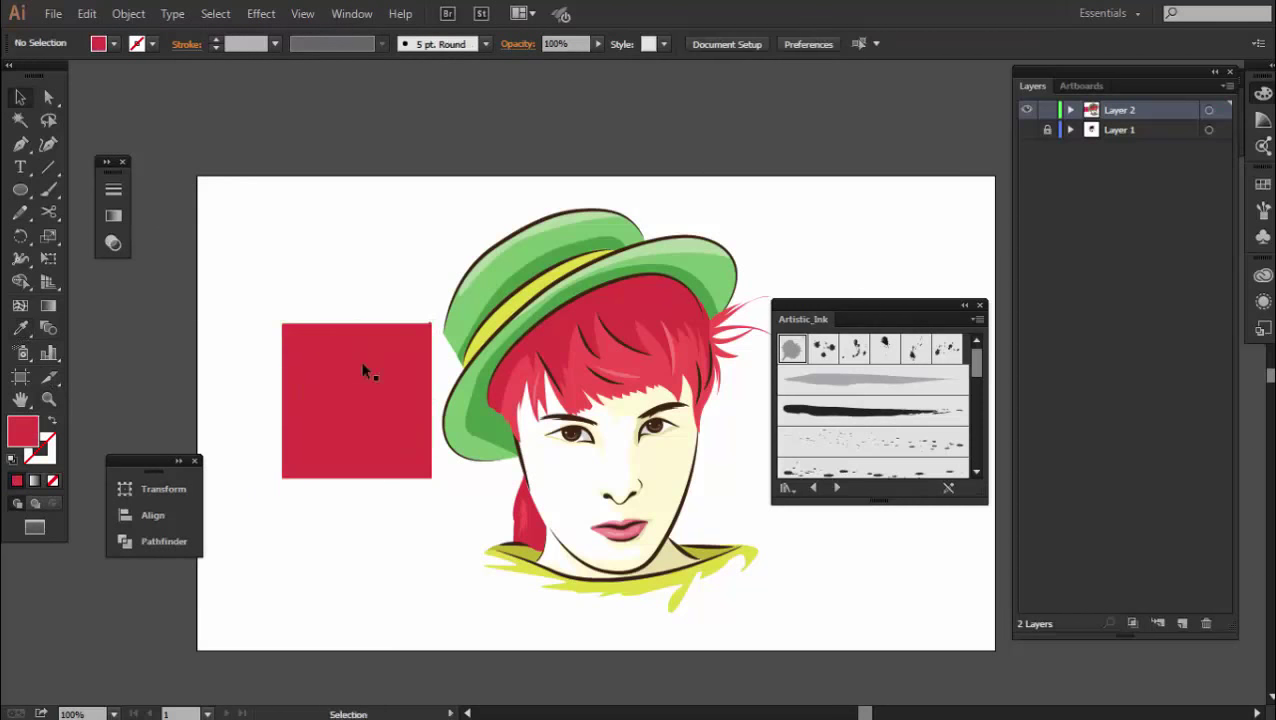
{"action": "left_click", "coordinate": [385, 338]}
{"action": "left_click_drag", "start_coordinate": [385, 338], "coordinate": [343, 298]}
{"action": "right_click", "coordinate": [343, 298]}
{"action": "left_click", "coordinate": [410, 413]}
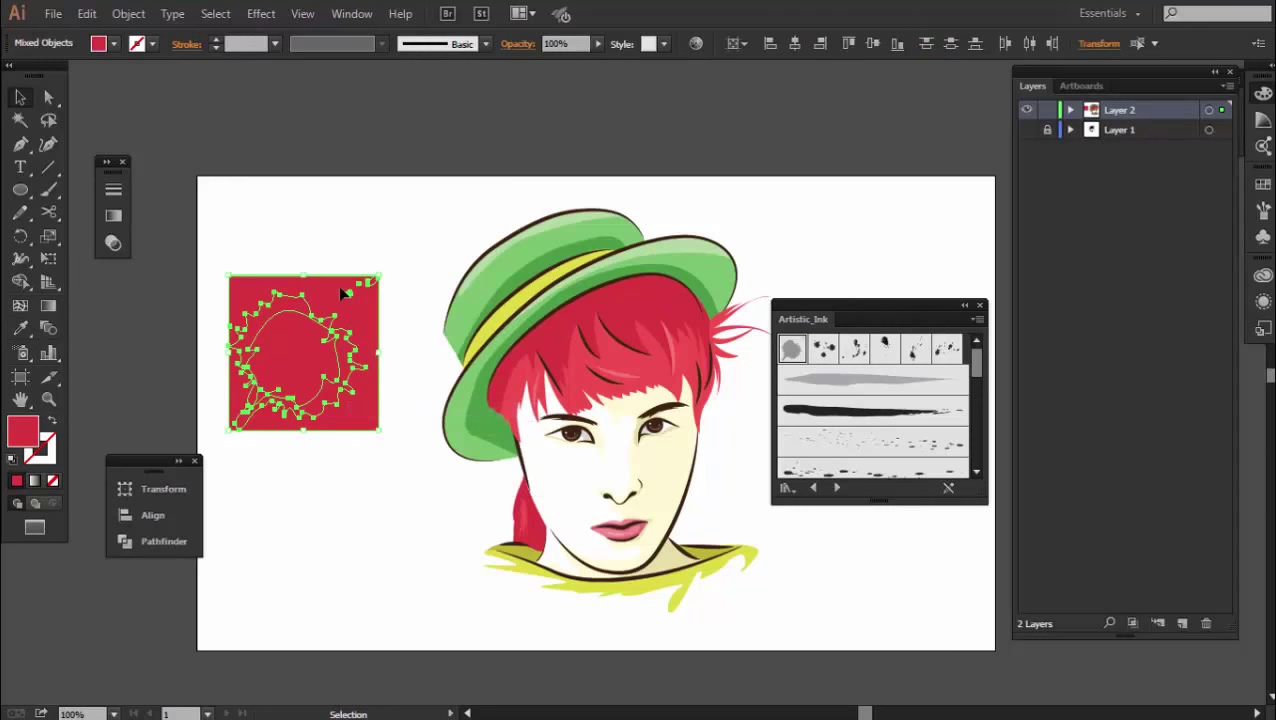
{"action": "right_click", "coordinate": [341, 289]}
{"action": "key", "text": "Escape"}
{"action": "left_click", "coordinate": [328, 283]}
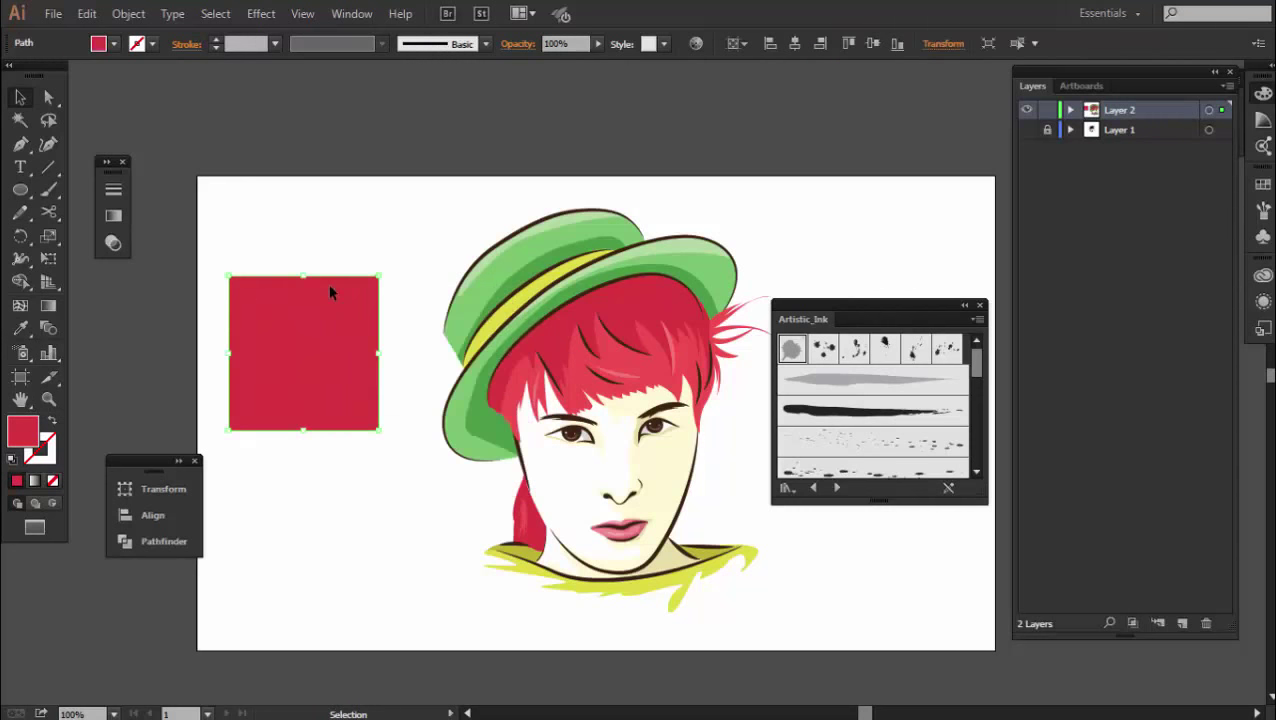
{"action": "key", "text": "Delete"}
Enlarge the pink splat and move it across the left side of the face
{"action": "left_click", "coordinate": [323, 365]}
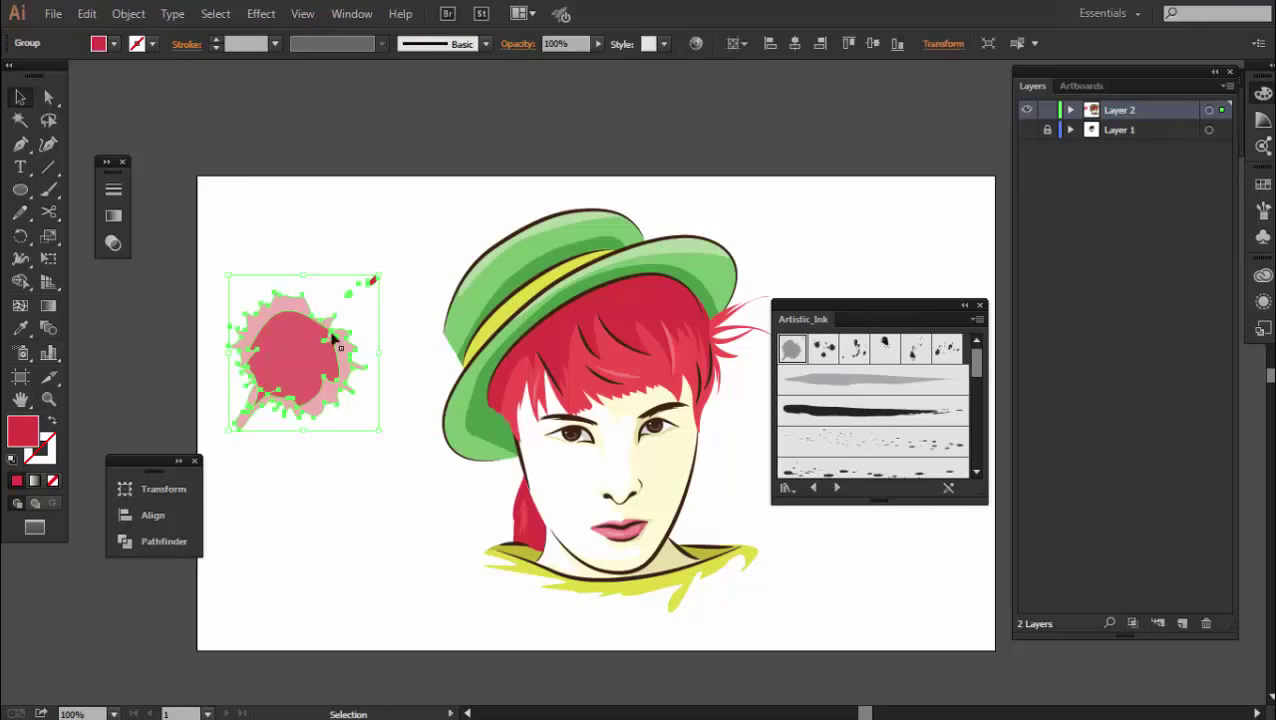
{"action": "mouse_move", "coordinate": [379, 432]}
{"action": "left_mouse_down"}
{"action": "mouse_move", "coordinate": [476, 490]}
{"action": "mouse_move", "coordinate": [570, 450]}
{"action": "left_mouse_up"}
{"action": "key", "text": "ctrl+plus"}
{"action": "key", "text": "ctrl+minus"}
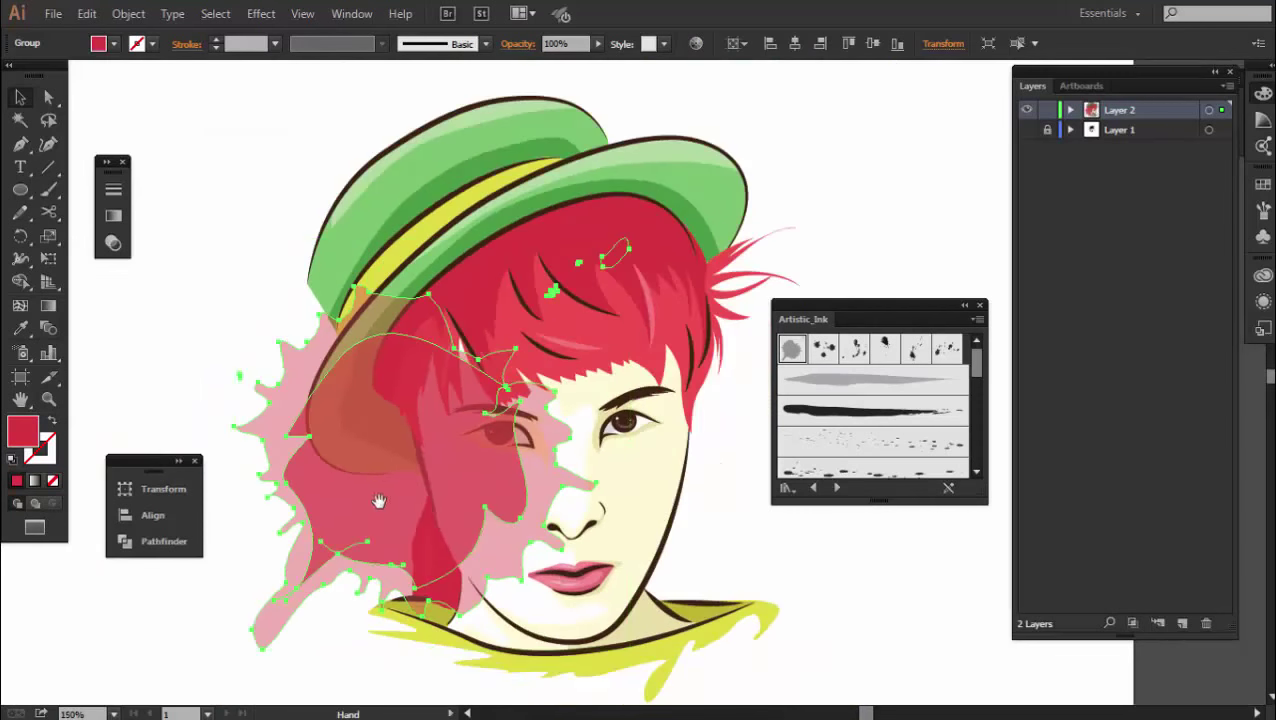
{"action": "key", "text": "ctrl+plus"}
{"action": "left_click", "coordinate": [320, 540]}
{"action": "left_click_drag", "start_coordinate": [320, 540], "coordinate": [445, 548]}
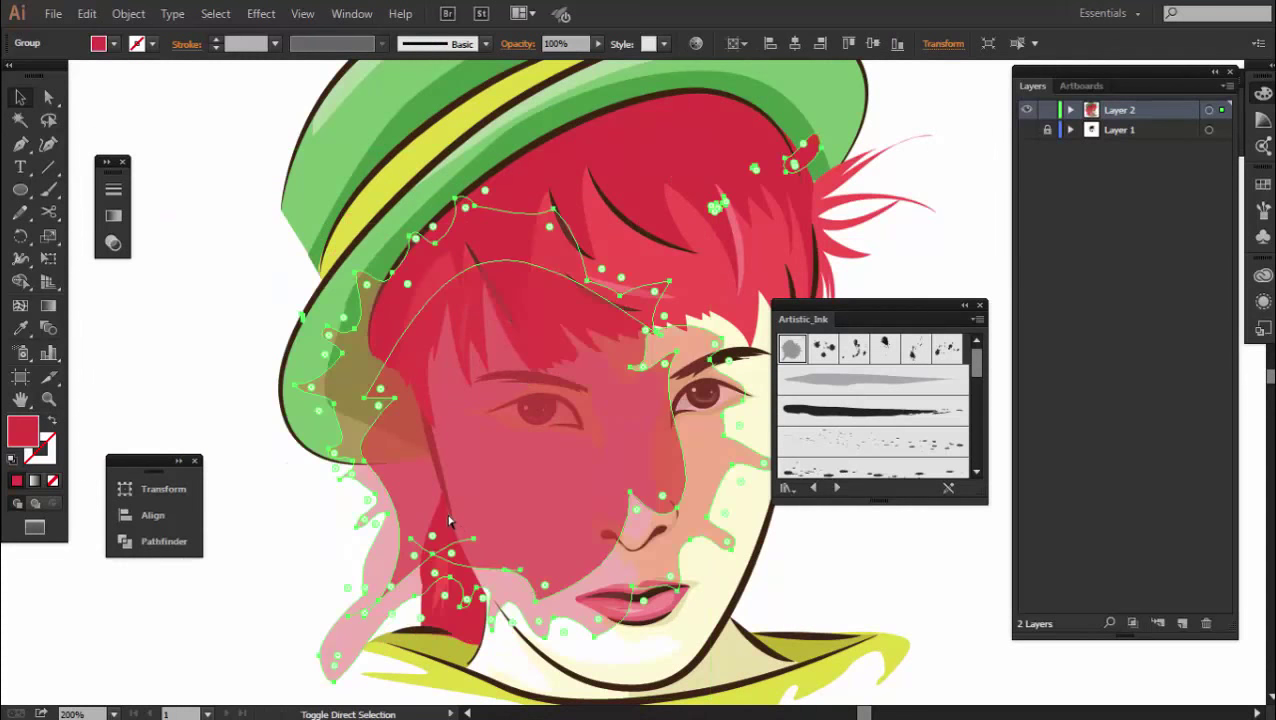
{"action": "scroll", "coordinate": [490, 528], "scroll_direction": "down", "scroll_amount": 1}
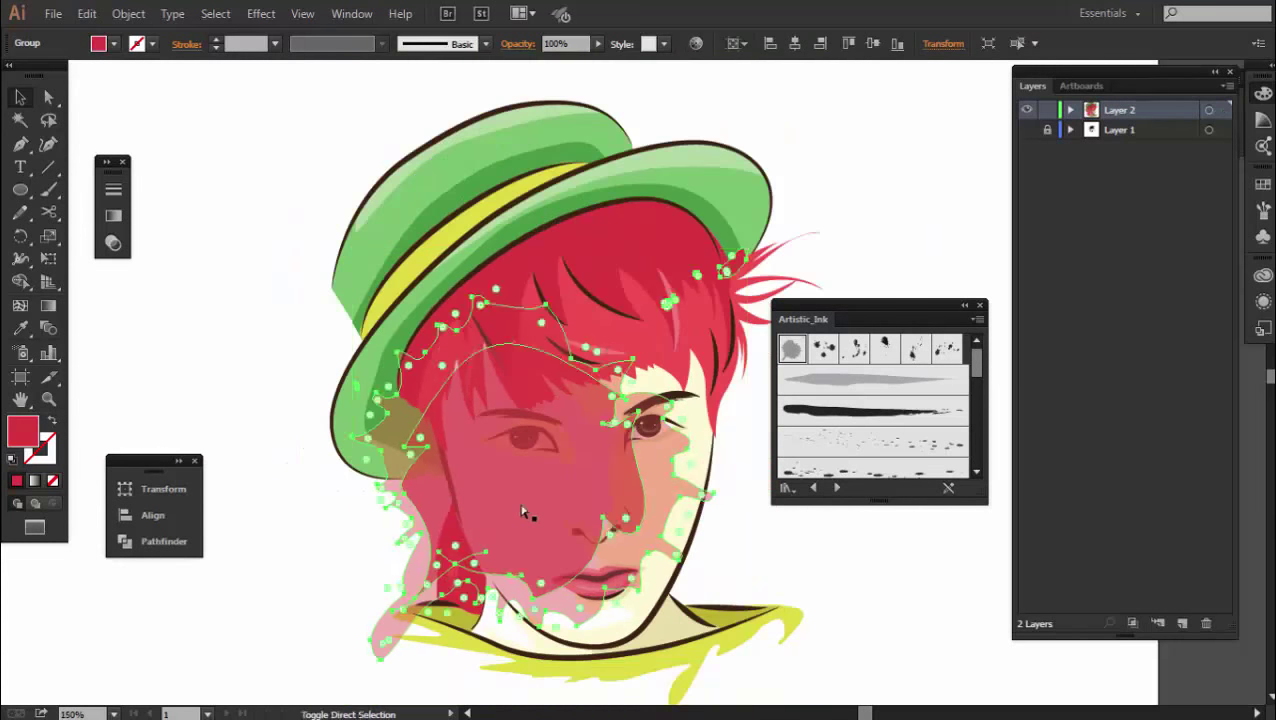
{"action": "key", "text": "v"}
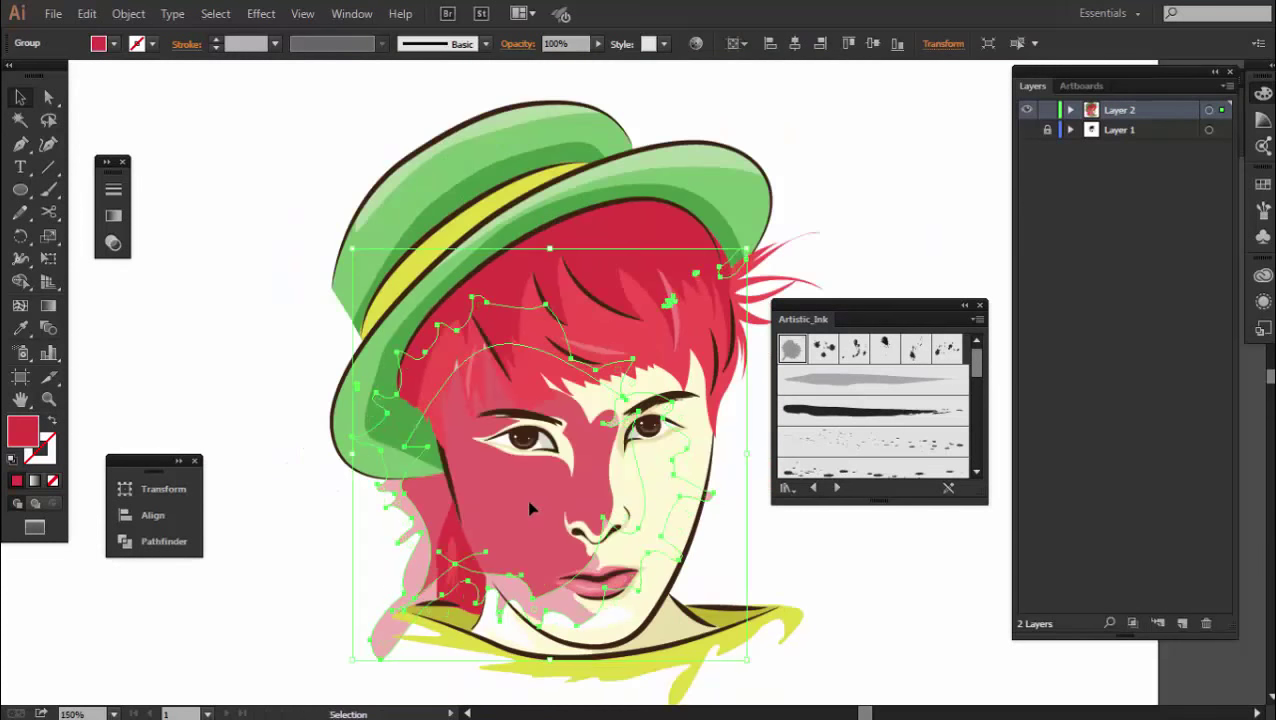
{"action": "key", "text": "ctrl+shift+a"}
{"action": "scroll", "coordinate": [526, 499], "scroll_direction": "up", "scroll_amount": 2}
Trace a closed Pen outline around the face from forehead, down the cheek and chin, back up the jaw
{"action": "scroll", "coordinate": [520, 503], "scroll_direction": "up", "scroll_amount": 1}
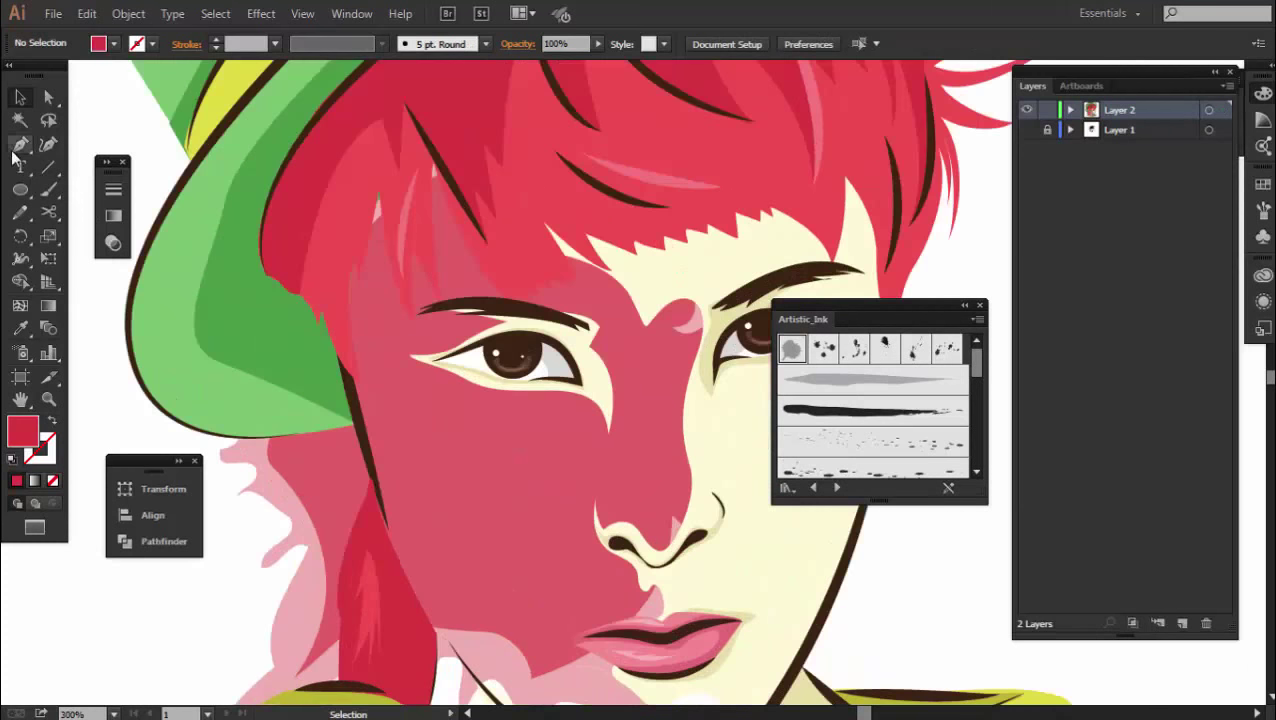
{"action": "left_click_drag", "start_coordinate": [400, 289], "coordinate": [365, 185]}
{"action": "left_click", "coordinate": [330, 165]}
{"action": "left_click_drag", "start_coordinate": [593, 164], "coordinate": [420, 120]}
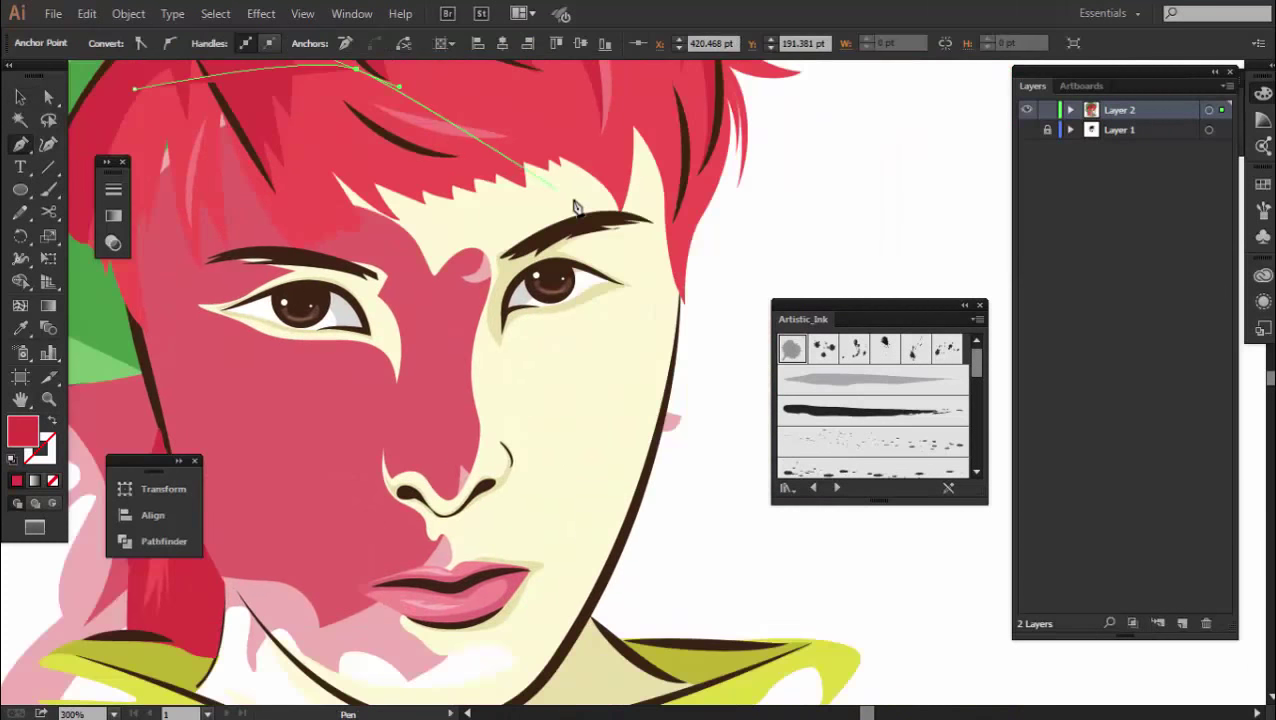
{"action": "left_click", "coordinate": [542, 595]}
{"action": "left_click_drag", "start_coordinate": [518, 648], "coordinate": [588, 468]}
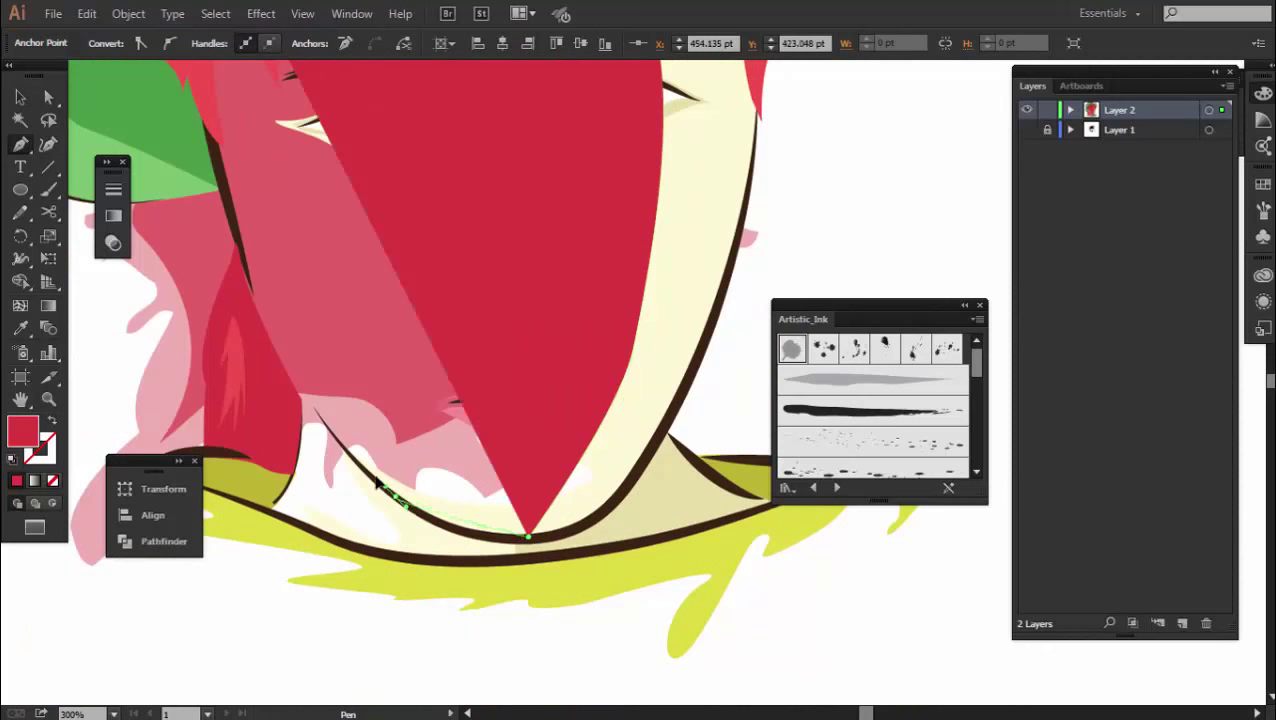
{"action": "left_click_drag", "start_coordinate": [400, 500], "coordinate": [362, 462]}
{"action": "left_click_drag", "start_coordinate": [253, 290], "coordinate": [222, 209]}
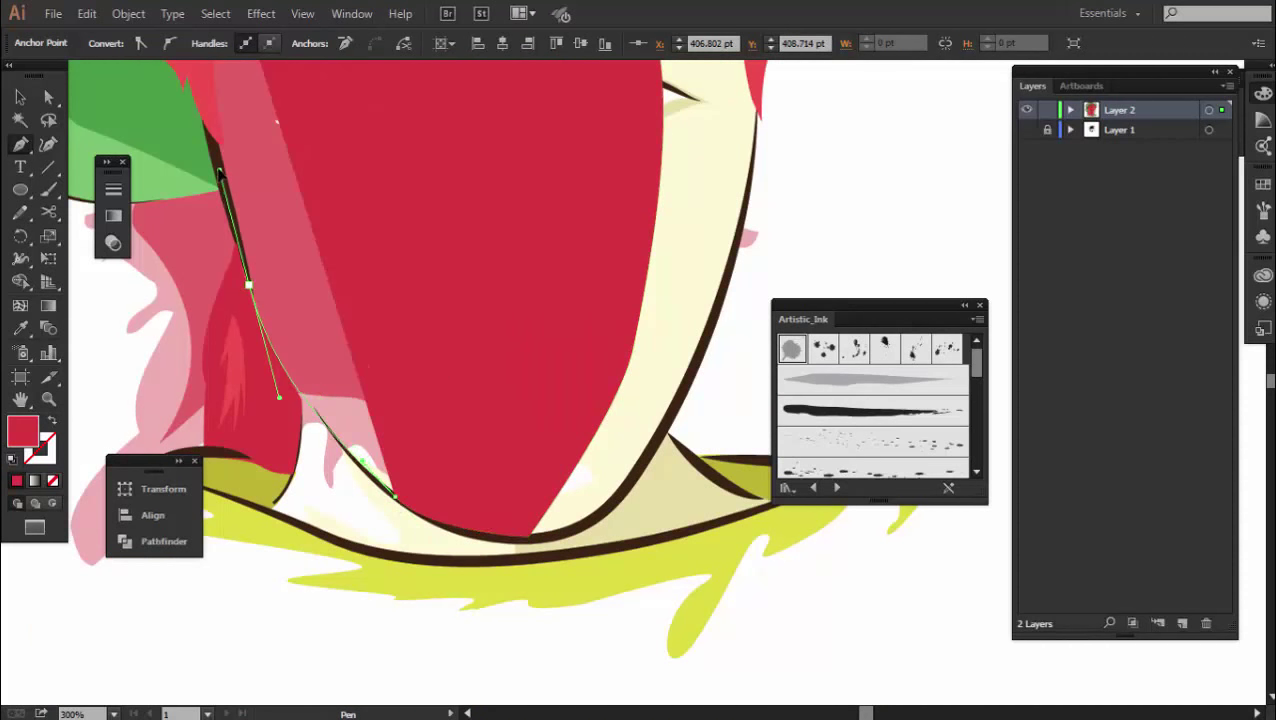
{"action": "left_click_drag", "start_coordinate": [230, 150], "coordinate": [340, 530]}
{"action": "left_click", "coordinate": [323, 267]}
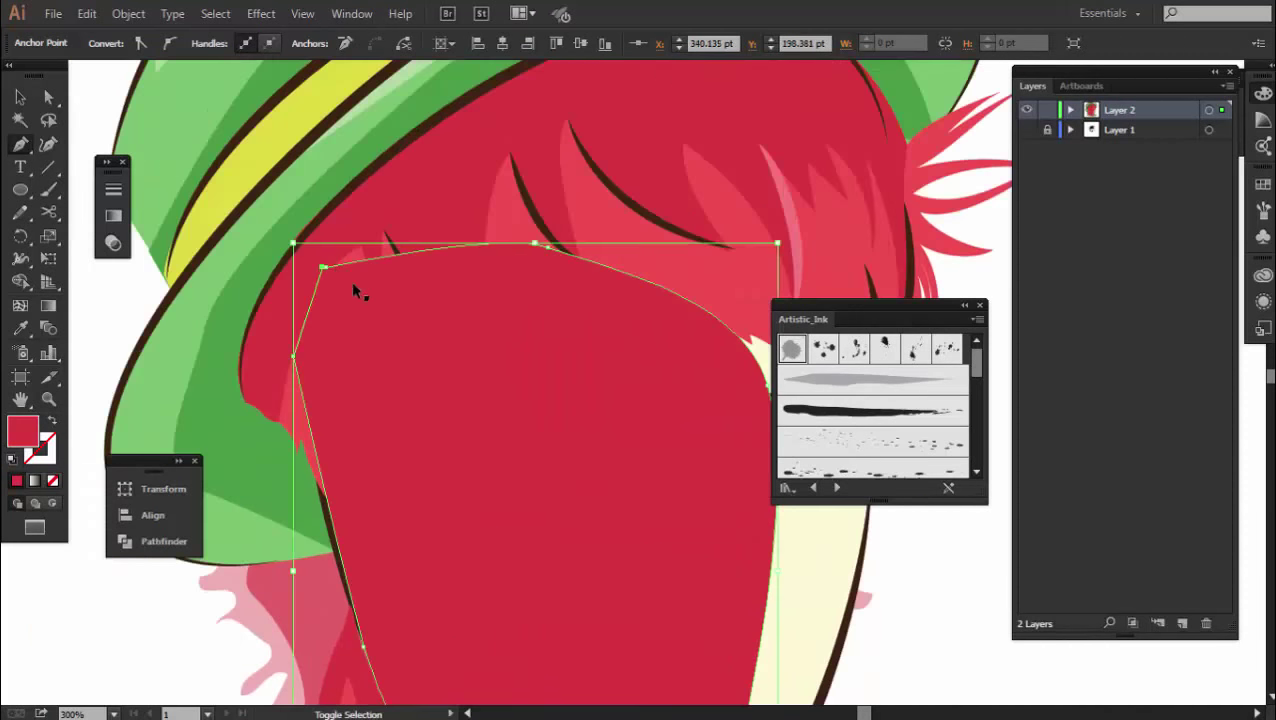
Fill the face outline with white and send it behind the face lines
{"action": "key", "text": "i"}
{"action": "left_click", "coordinate": [120, 307]}
{"action": "key", "text": "v"}
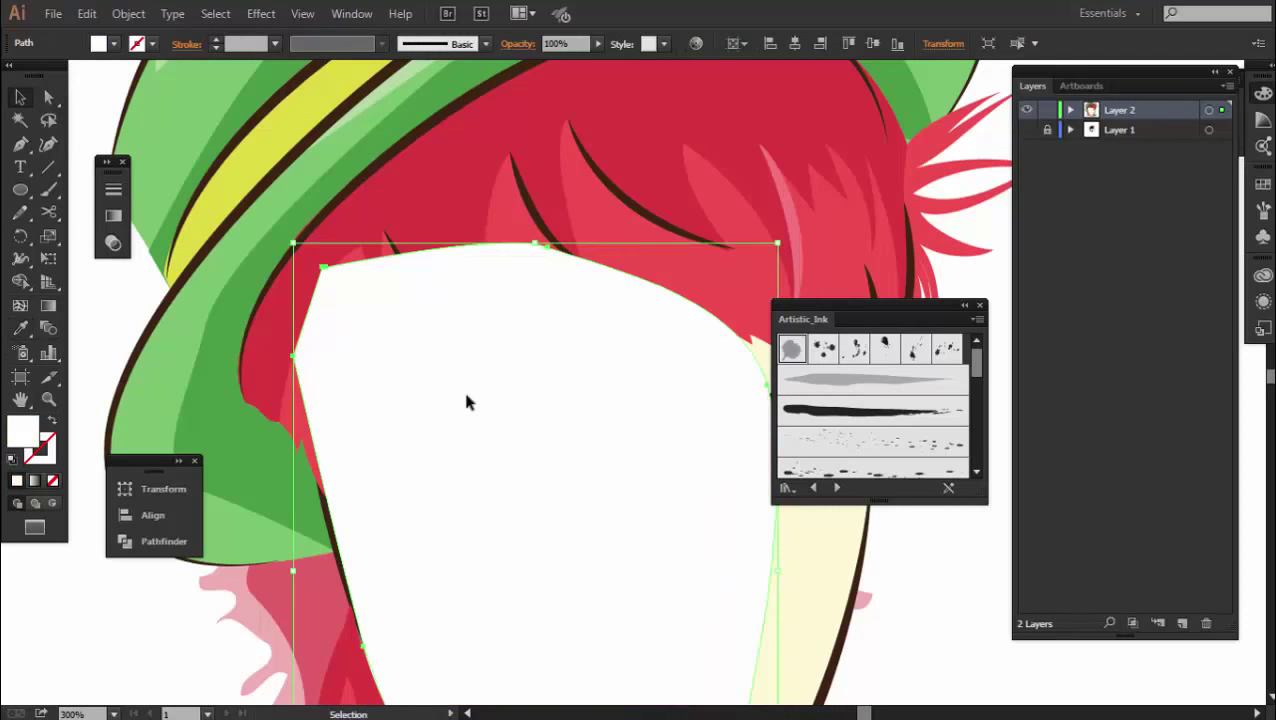
{"action": "key", "text": "ctrl+shift+bracketleft"}
{"action": "key", "text": "ctrl+shift+a"}
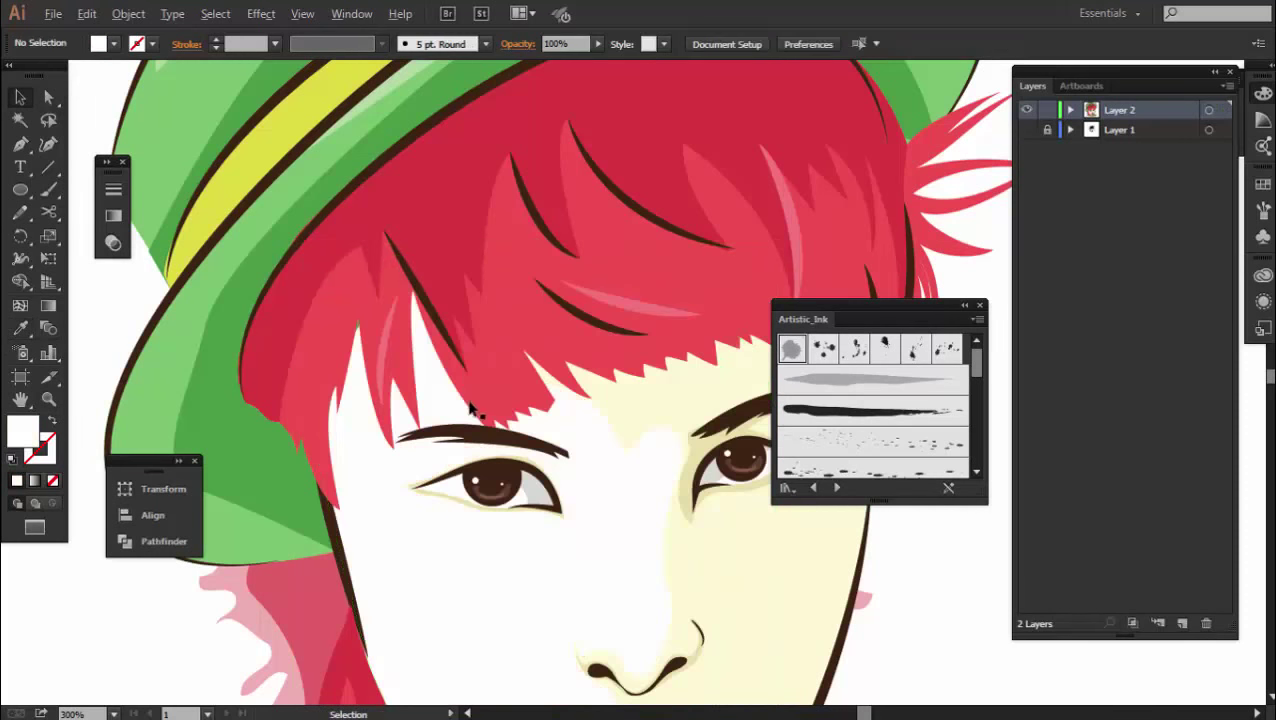
{"action": "key", "text": "ctrl+1"}
Recolour the pink splat yellow and place a smaller splash right of the face
{"action": "left_click", "coordinate": [443, 400]}
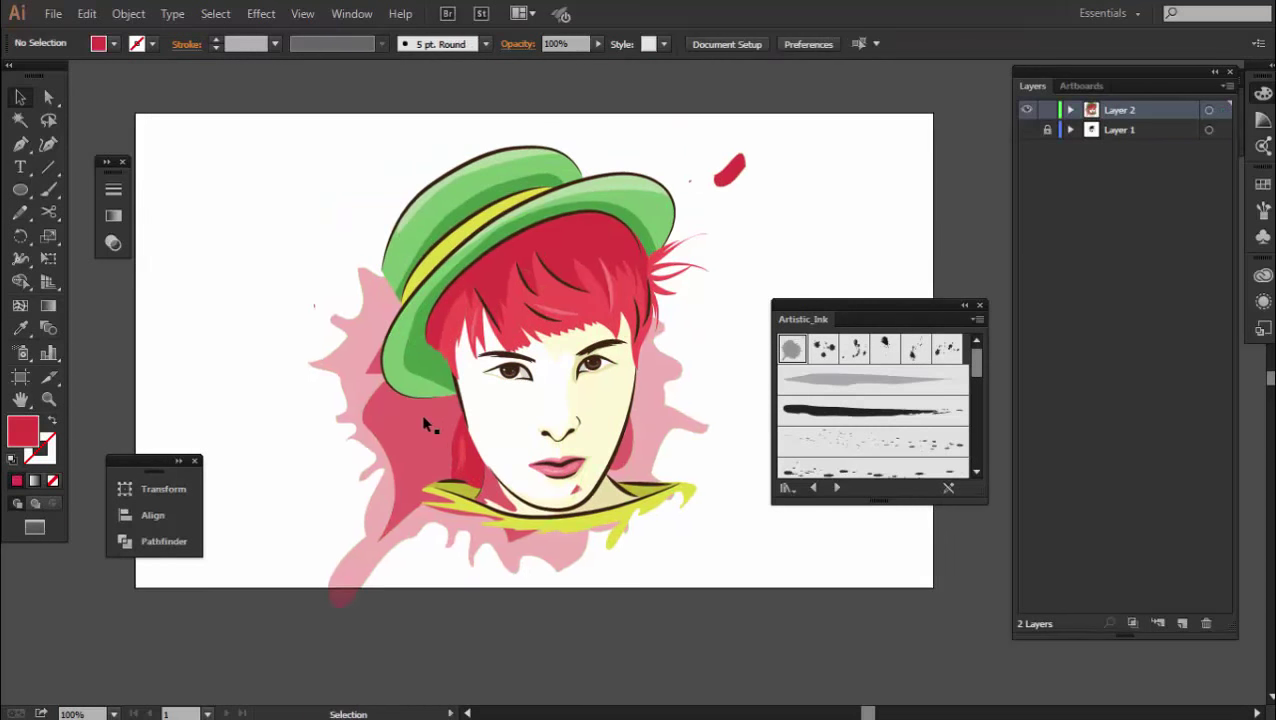
{"action": "left_click", "coordinate": [24, 332]}
{"action": "left_click", "coordinate": [617, 512]}
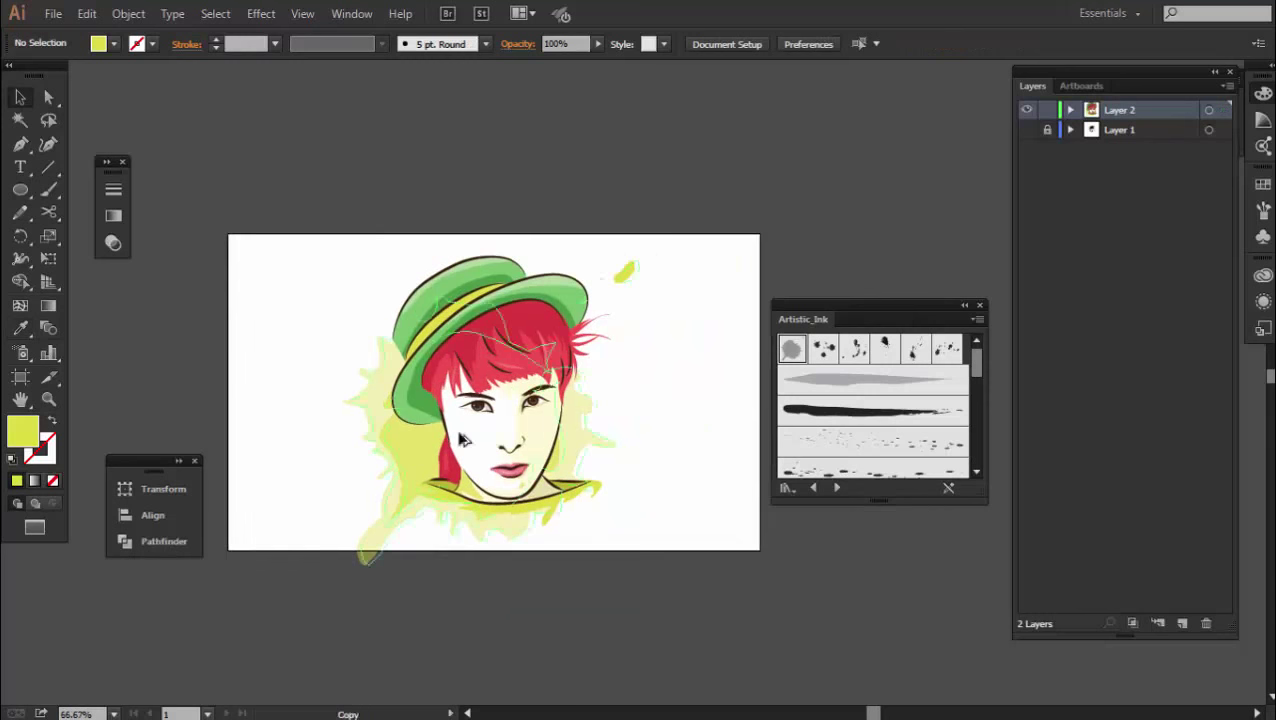
{"action": "left_click_drag", "start_coordinate": [727, 263], "coordinate": [659, 354]}
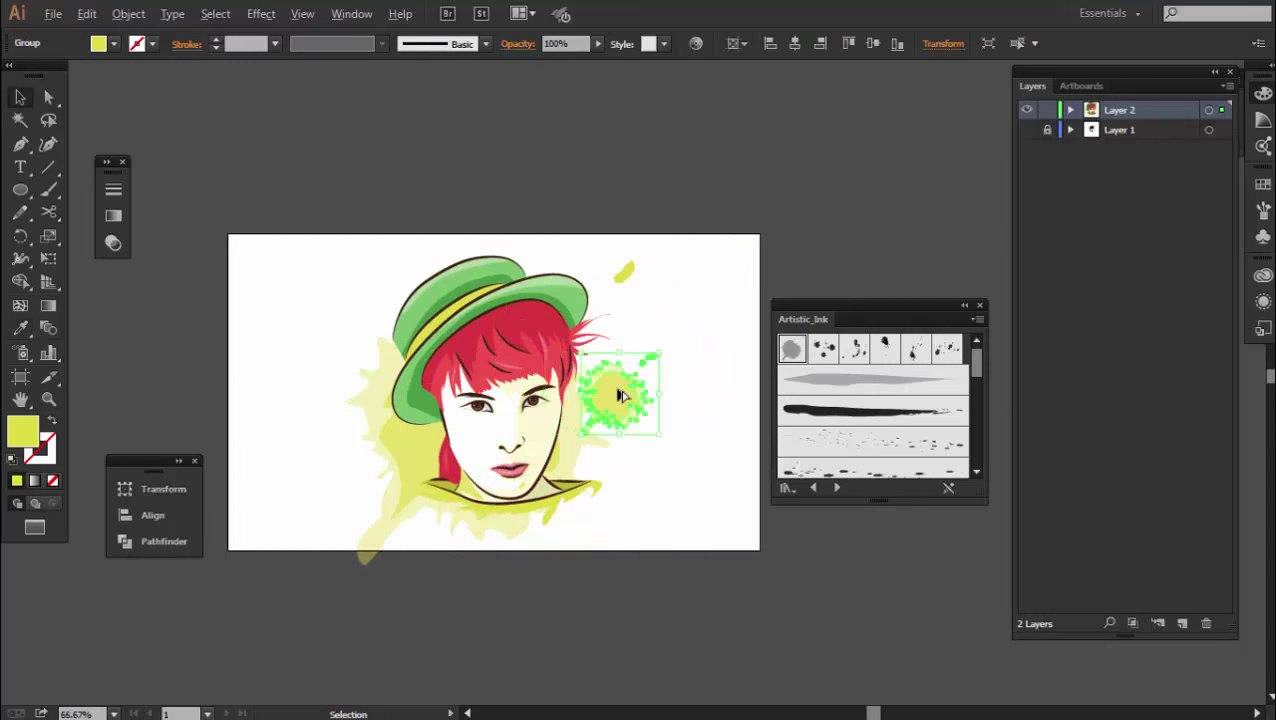
{"action": "key", "text": "ctrl+1"}
Give a splash the hat's green, move it down-left, and shrink another copy
{"action": "left_click", "coordinate": [21, 328]}
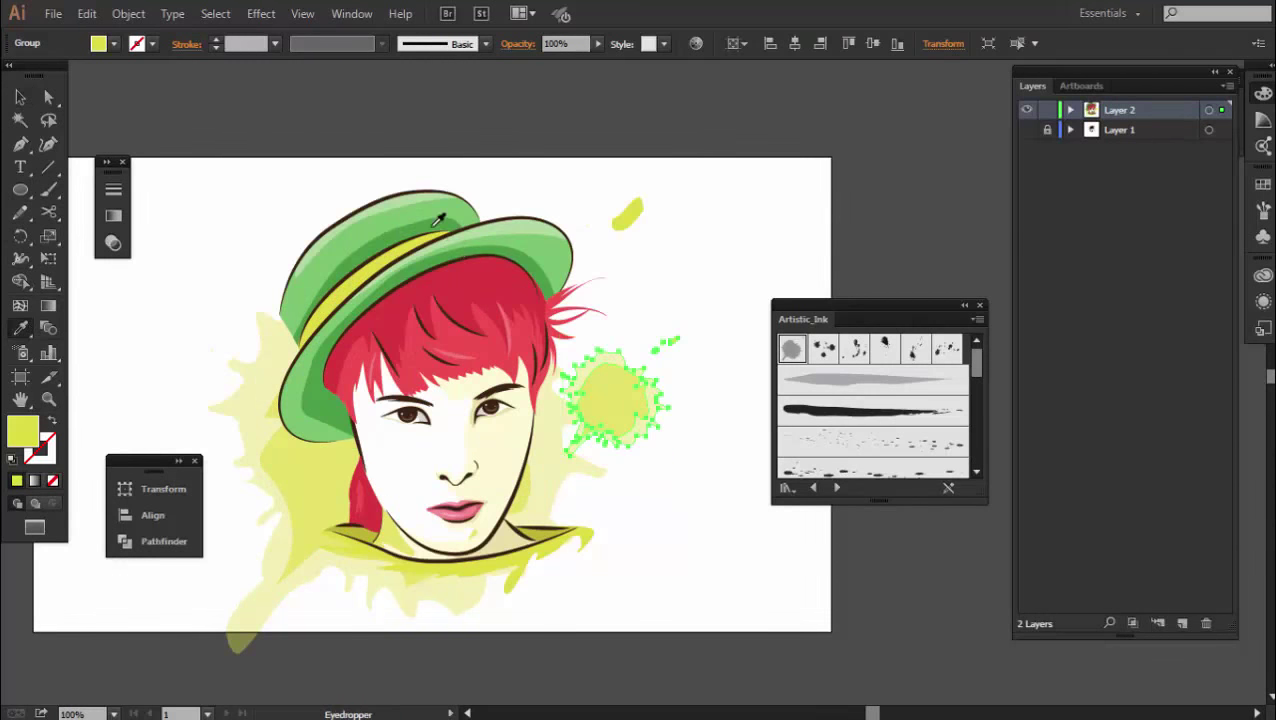
{"action": "left_click", "coordinate": [428, 206]}
{"action": "key", "text": "v"}
{"action": "mouse_move", "coordinate": [628, 402]}
{"action": "left_mouse_down"}
{"action": "mouse_move", "coordinate": [618, 420]}
{"action": "mouse_move", "coordinate": [621, 328]}
{"action": "left_mouse_up"}
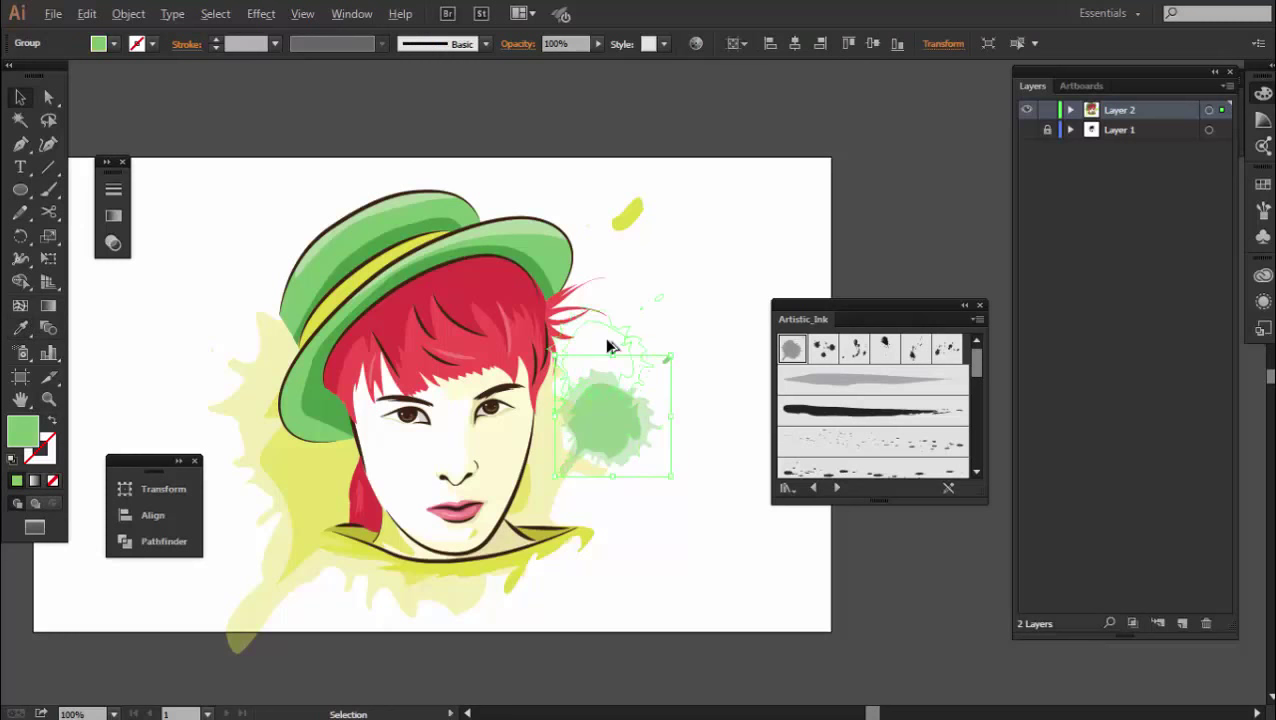
{"action": "mouse_move", "coordinate": [676, 268]}
{"action": "left_mouse_down"}
{"action": "mouse_move", "coordinate": [618, 336]}
{"action": "mouse_move", "coordinate": [647, 344]}
{"action": "left_mouse_up"}
Sample the hair's red onto a splash with the Eyedropper
{"action": "key", "text": "i"}
{"action": "left_click", "coordinate": [468, 344]}
{"action": "key", "text": "v"}
{"action": "left_click", "coordinate": [661, 341]}
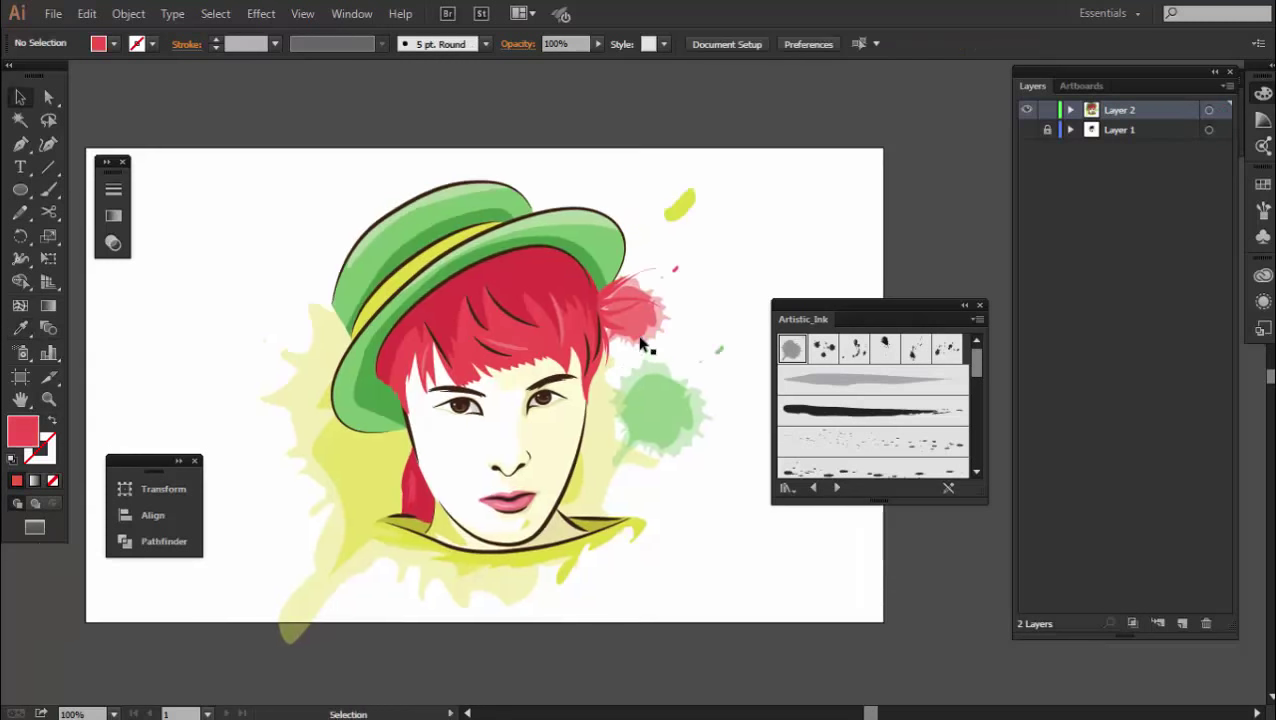
{"action": "left_click", "coordinate": [651, 341]}
{"action": "left_click", "coordinate": [691, 395]}
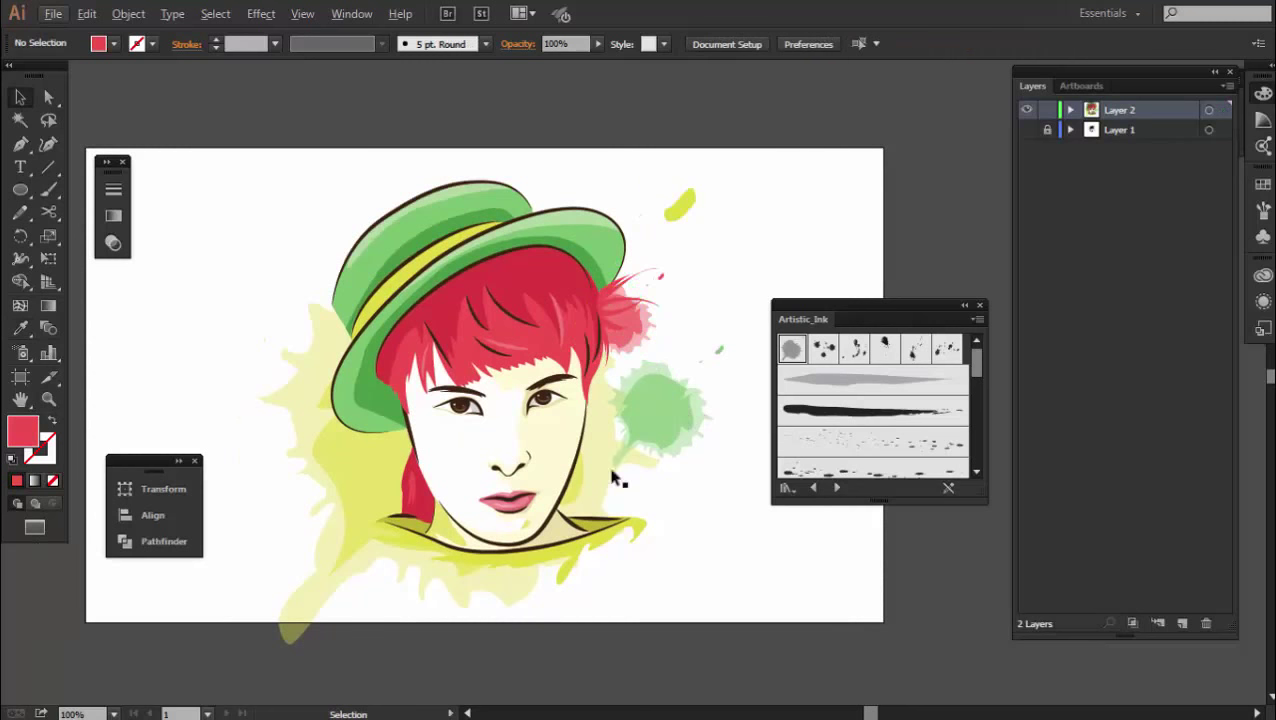
Alt-drag splash copies above and to the left of the hat
{"action": "mouse_move", "coordinate": [623, 324]}
{"action": "left_mouse_down"}
{"action": "mouse_move", "coordinate": [586, 210]}
{"action": "mouse_move", "coordinate": [607, 213]}
{"action": "left_mouse_up"}
{"action": "left_click_drag", "start_coordinate": [587, 195], "coordinate": [654, 240]}
{"action": "left_click_drag", "start_coordinate": [428, 303], "coordinate": [428, 303]}
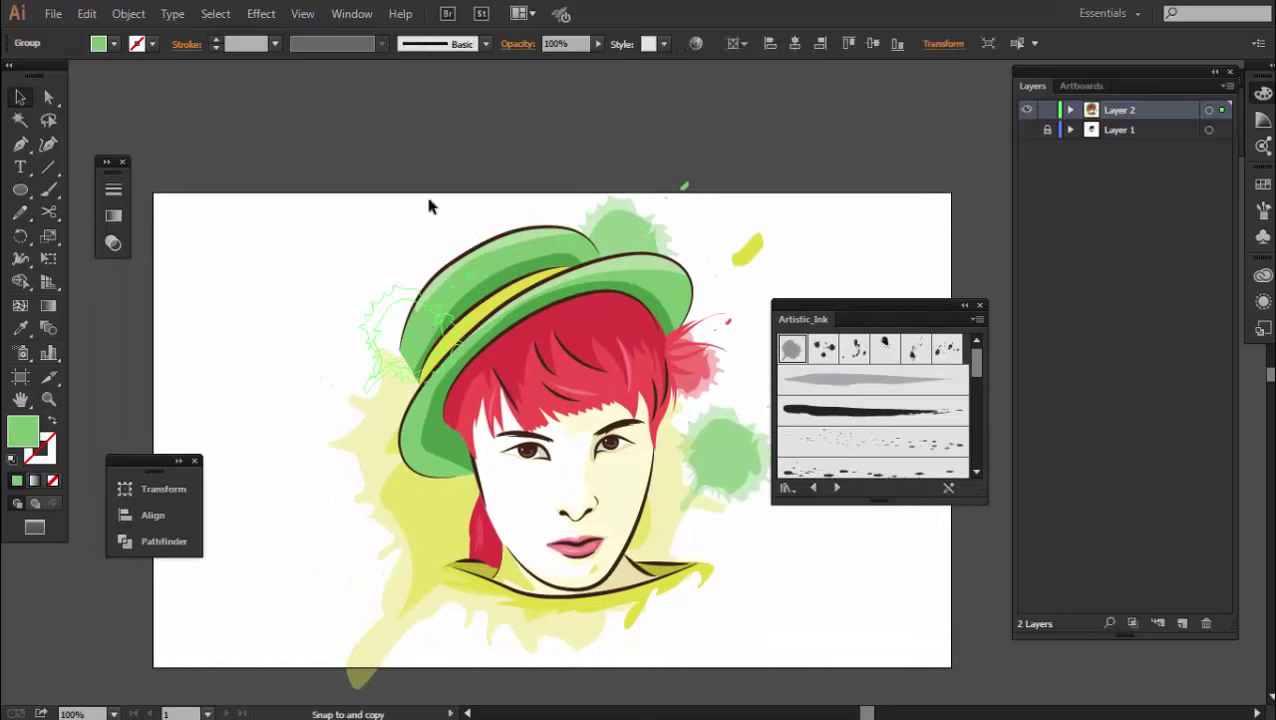
{"action": "key", "text": "ctrl+minus"}
{"action": "key", "text": "ctrl+plus"}
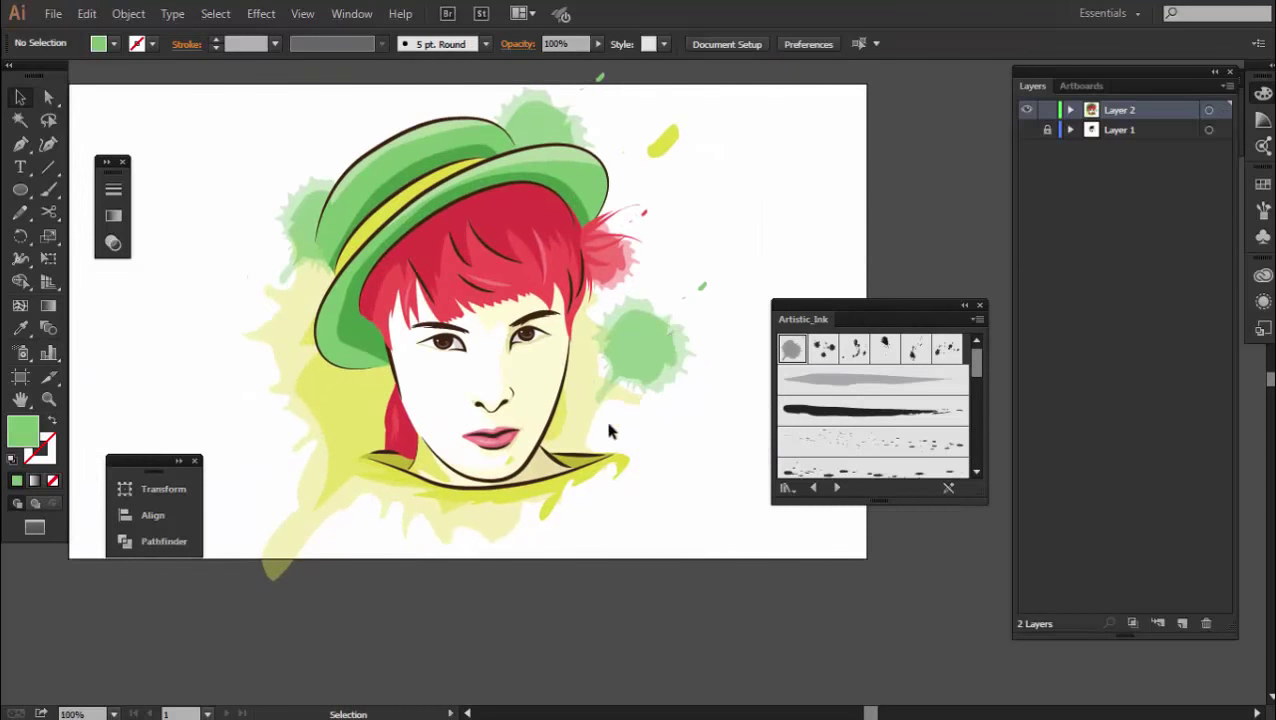
Resize and then delete a yellow splash, and review the whole artboard zoomed out
{"action": "left_click", "coordinate": [612, 449]}
{"action": "mouse_move", "coordinate": [270, 157]}
{"action": "left_mouse_down"}
{"action": "mouse_move", "coordinate": [562, 486]}
{"action": "mouse_move", "coordinate": [608, 512]}
{"action": "left_mouse_up"}
{"action": "key", "text": "Delete"}
{"action": "key", "text": "ctrl+minus"}
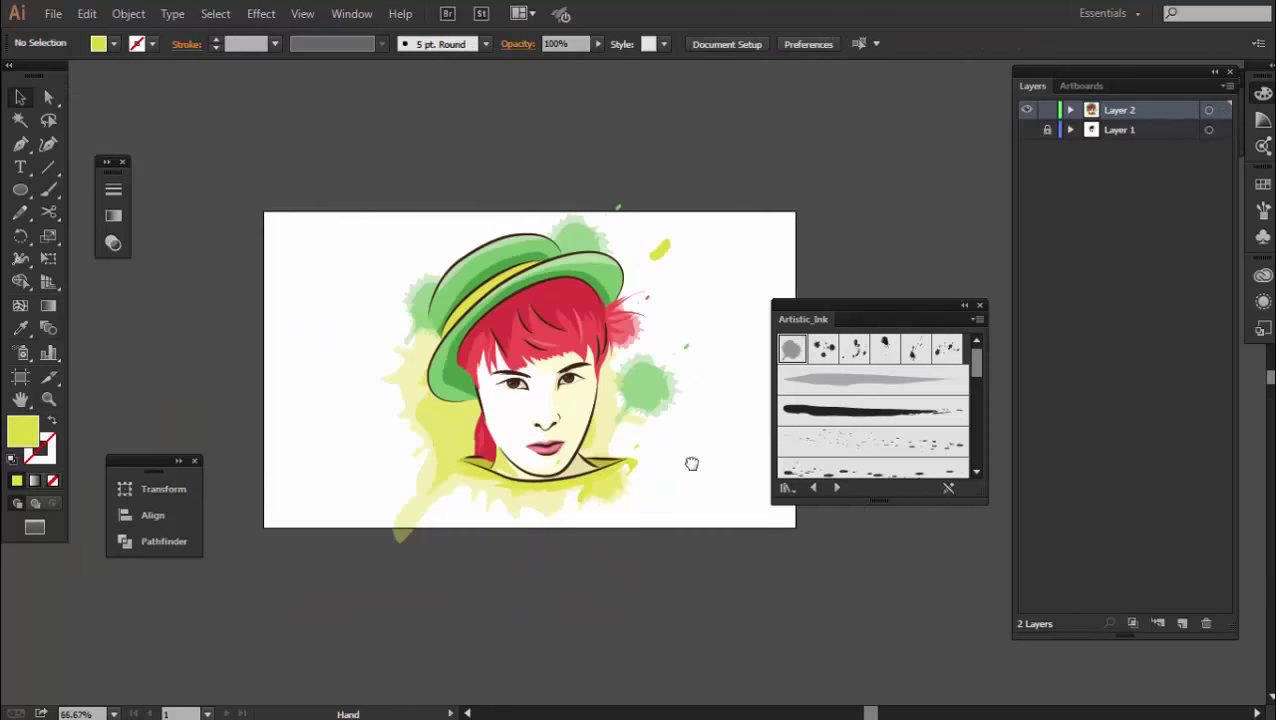
{"action": "left_click_drag", "start_coordinate": [691, 463], "coordinate": [627, 484]}
{"action": "scroll", "coordinate": [638, 478], "scroll_direction": "up", "scroll_amount": 1}
{"action": "scroll", "coordinate": [663, 470], "scroll_direction": "down", "scroll_amount": 1}
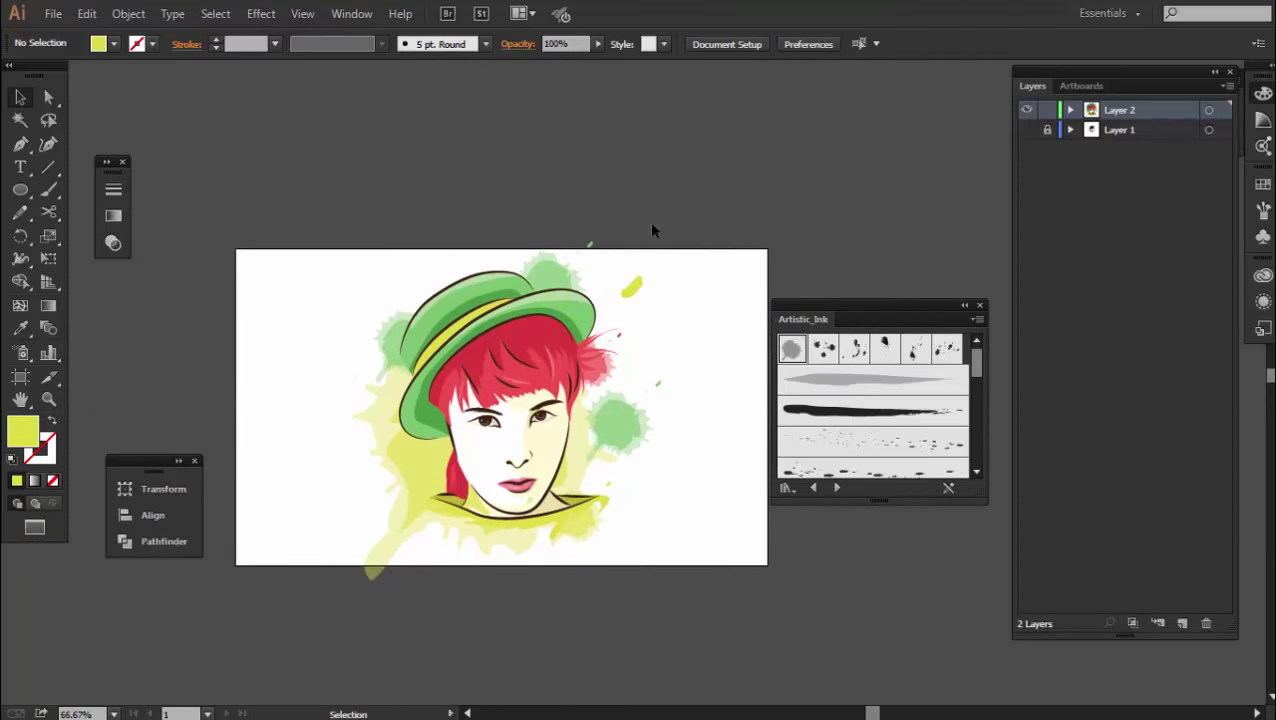
{"action": "scroll", "coordinate": [699, 470], "scroll_direction": "up", "scroll_amount": 1}
{"action": "left_click_drag", "start_coordinate": [686, 498], "coordinate": [731, 493]}
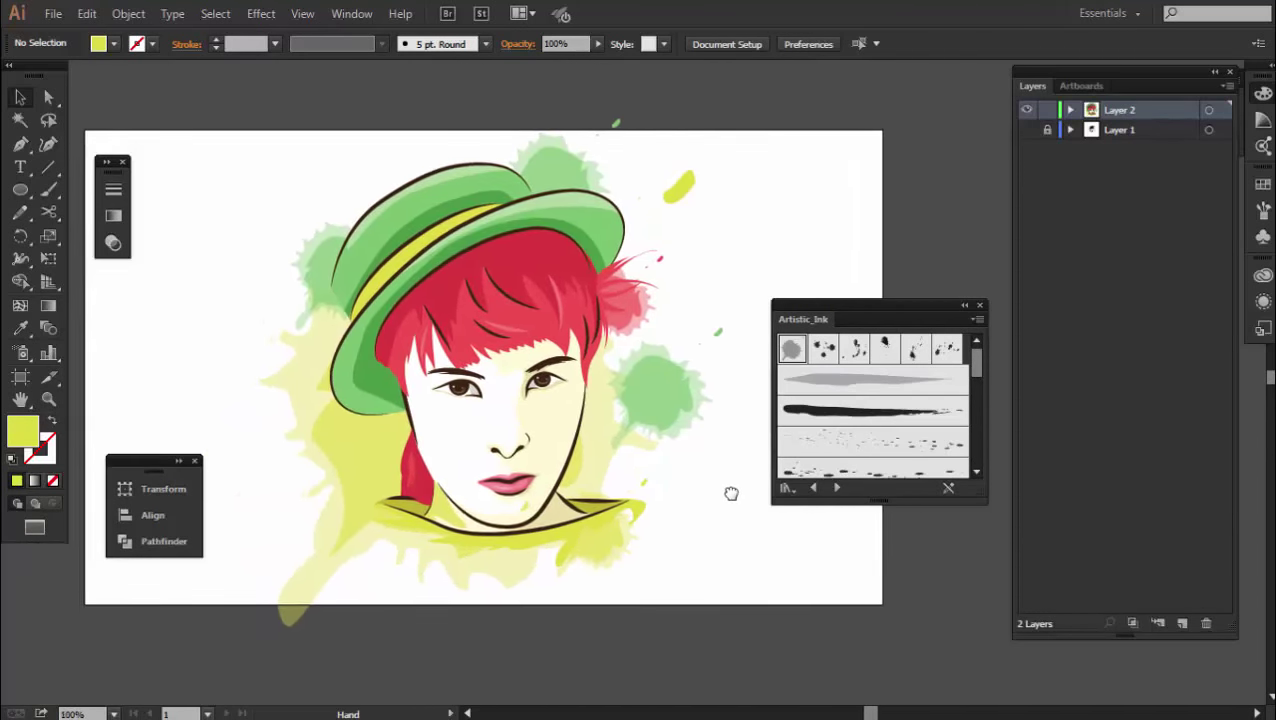